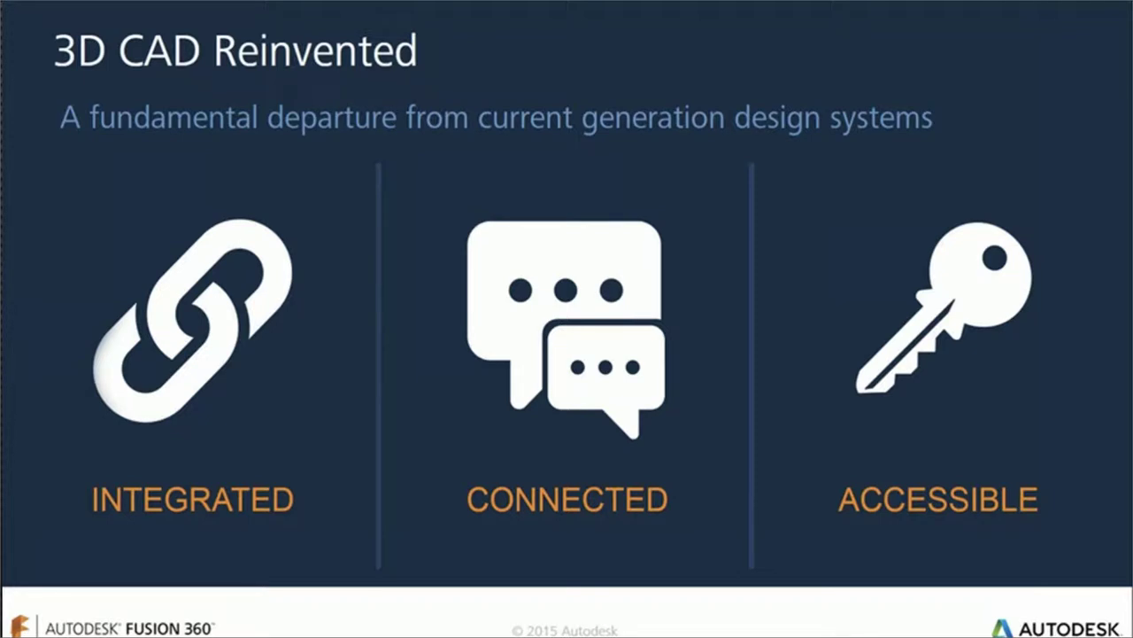
Step: Advance the slideshow through the Fusion 360: CAD/CAM slide to the AnyCAD slide
left_click(845, 252)
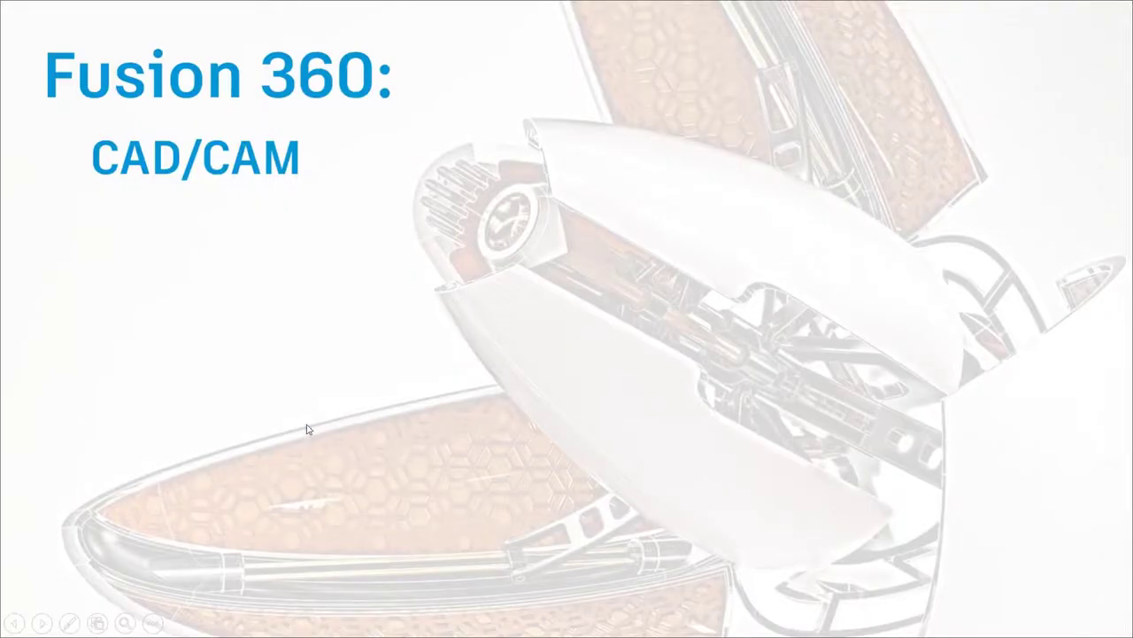
left_click(475, 383)
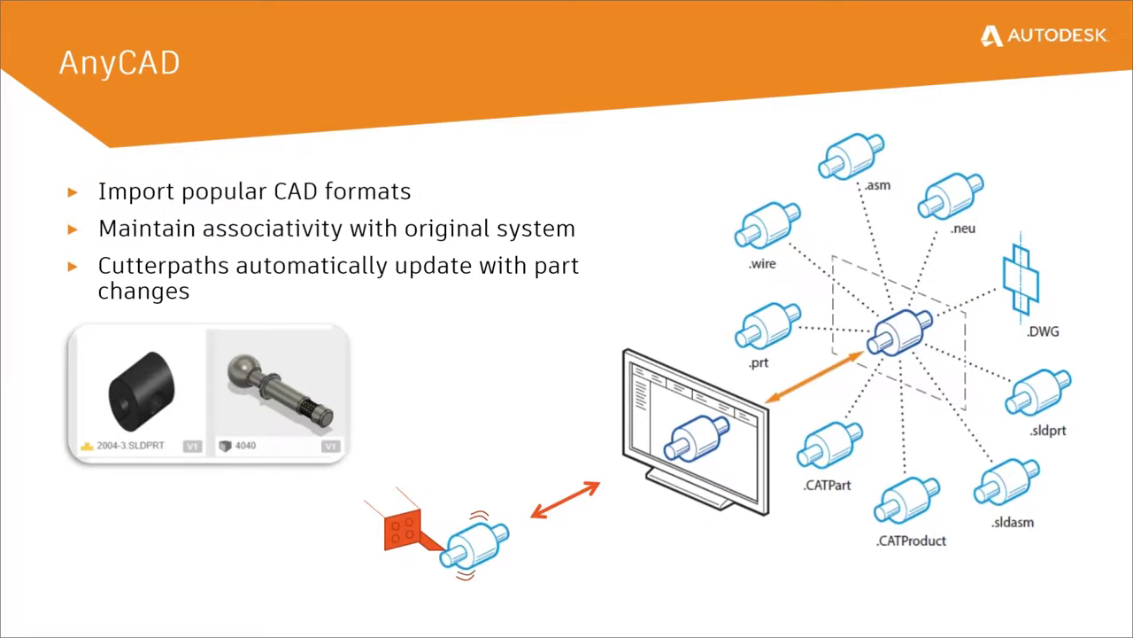
Step: Advance past the CAD Benefits Prior to Milling slide to the Live Demo slide
key("Right")
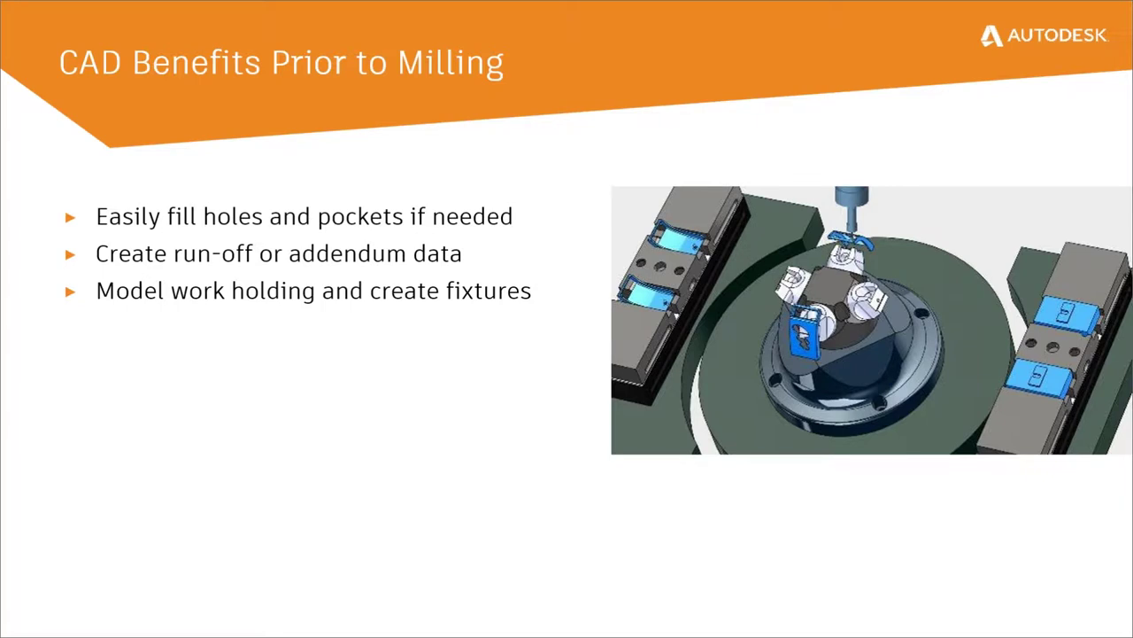
key("Right")
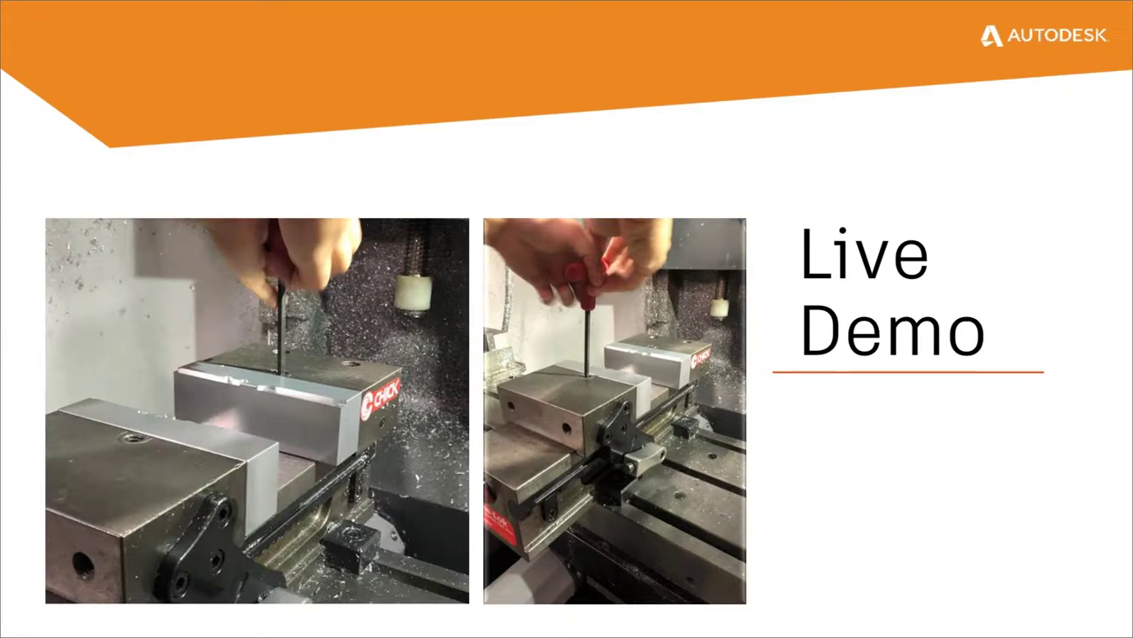
Step: Reveal the milled bottle opener photo, then switch to the Fusion 360 window
key("Right")
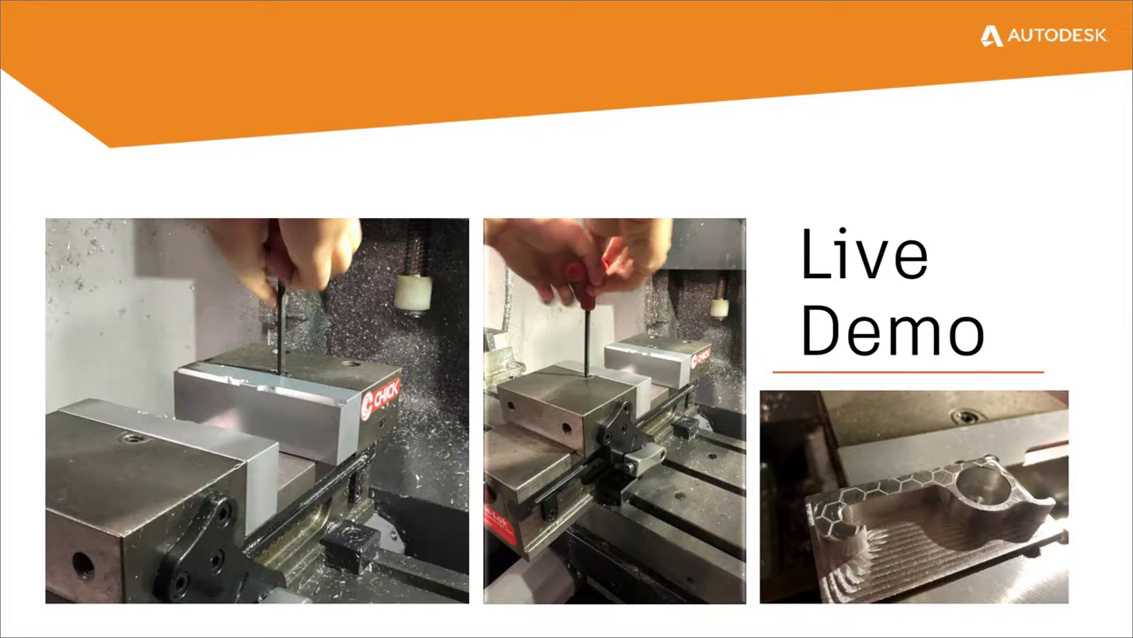
key("alt+Tab")
key("alt+Tab")
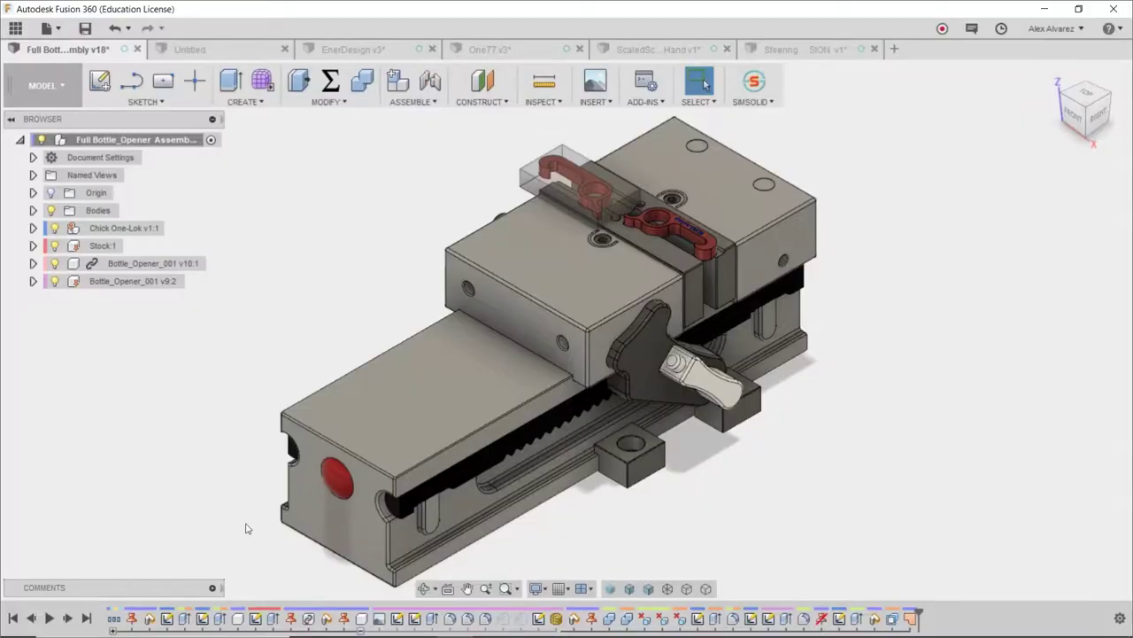
Step: Orbit the bottle opener vise assembly to show its other side, then switch to the Untitled design
middle_click_drag(408, 200, 412, 211)
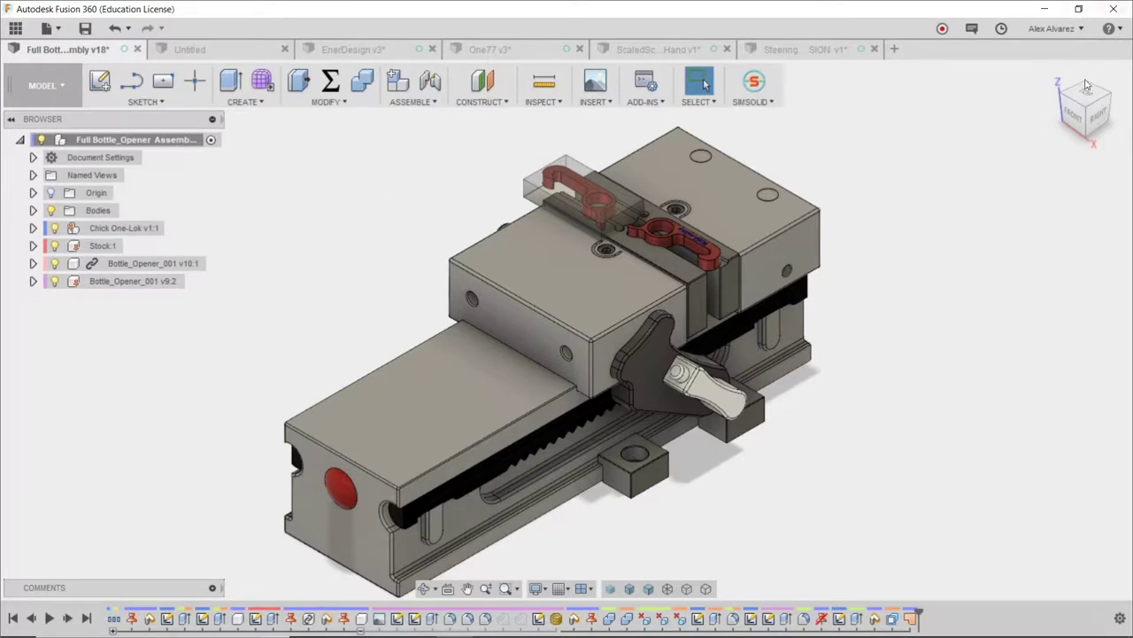
middle_click_drag(489, 253, 429, 112, "shift")
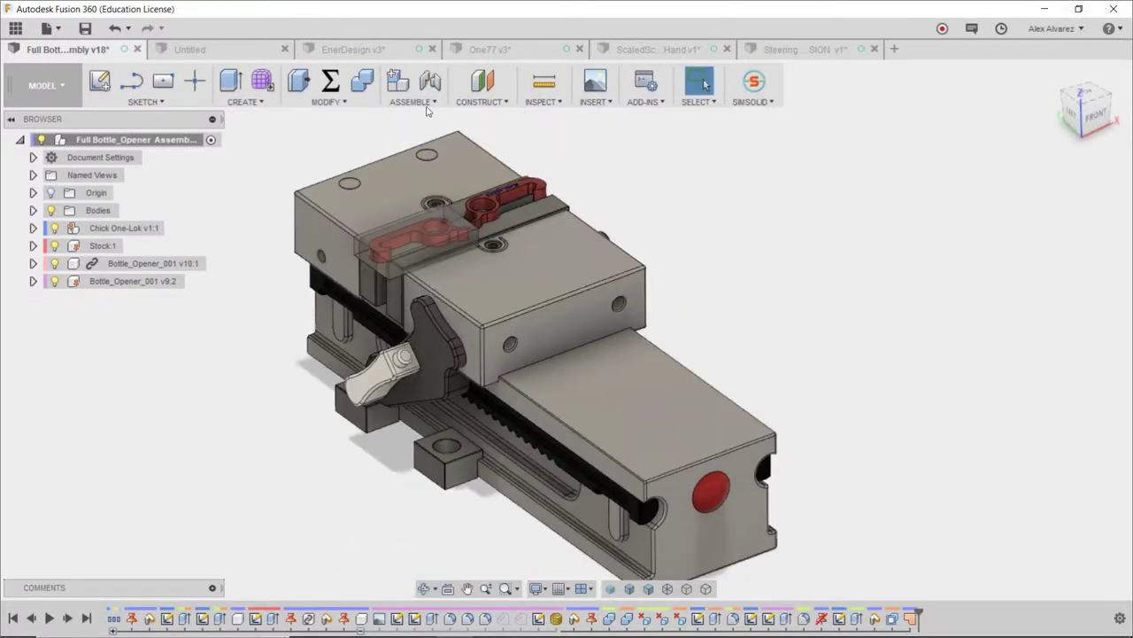
left_click(190, 49)
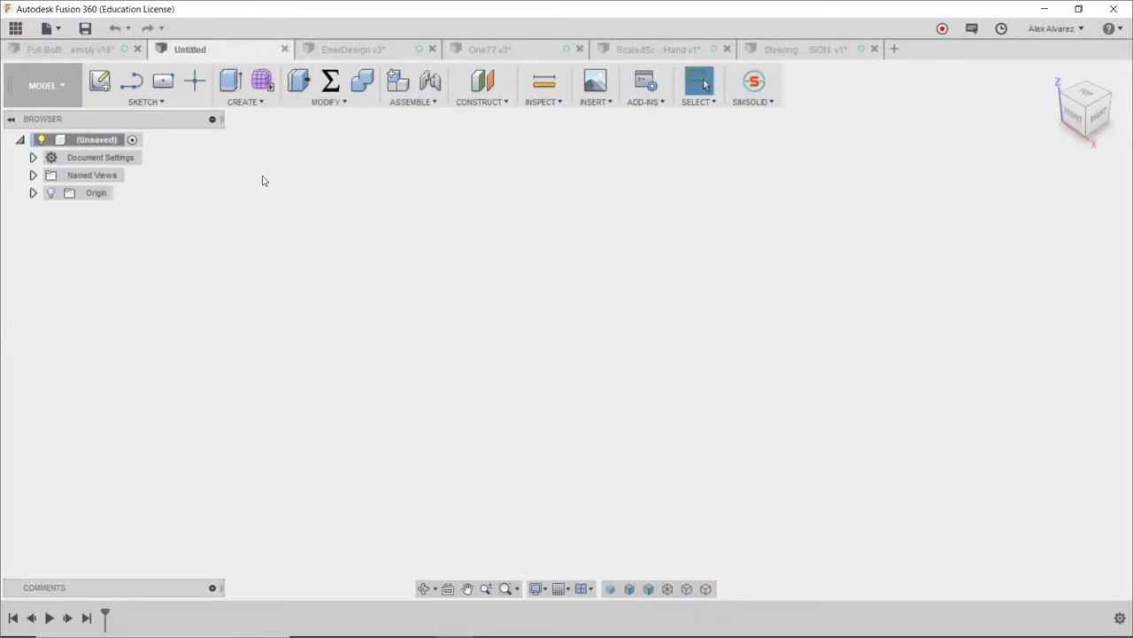
Step: Show the Data Panel projects list and open the Baja Team Racing project
left_click(13, 28)
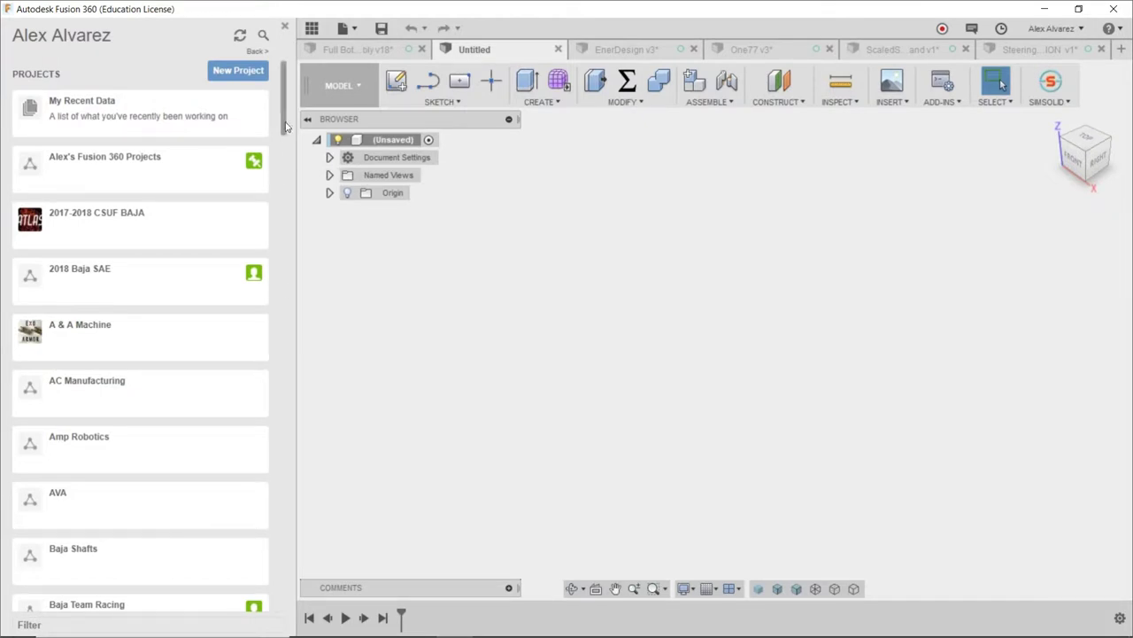
scroll(284, 124, "down", 3)
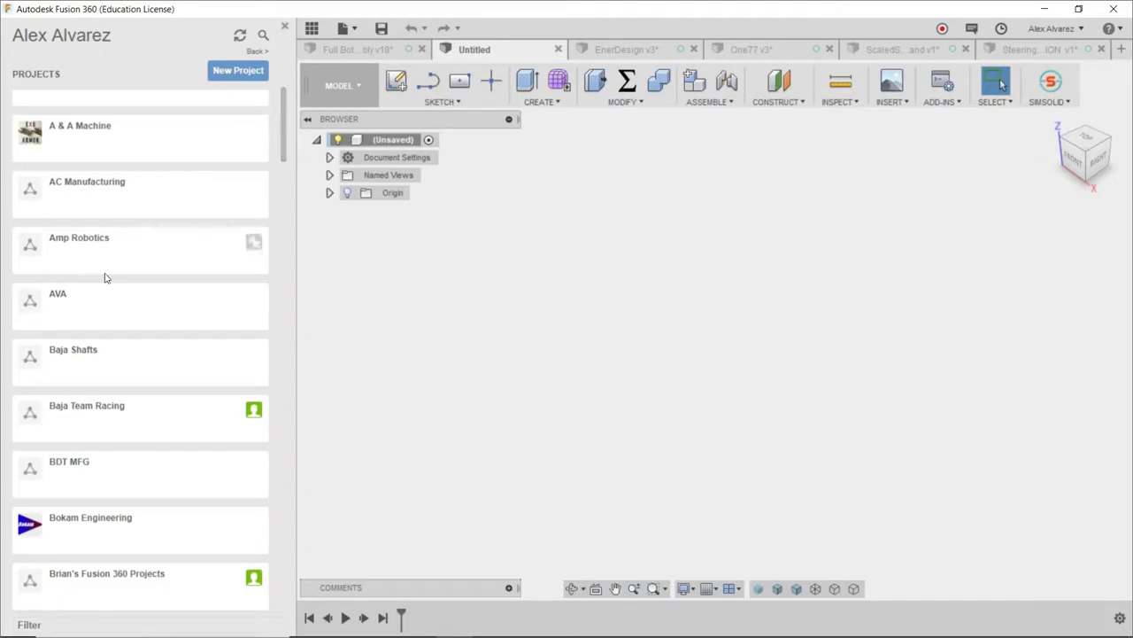
scroll(198, 289, "down", 1)
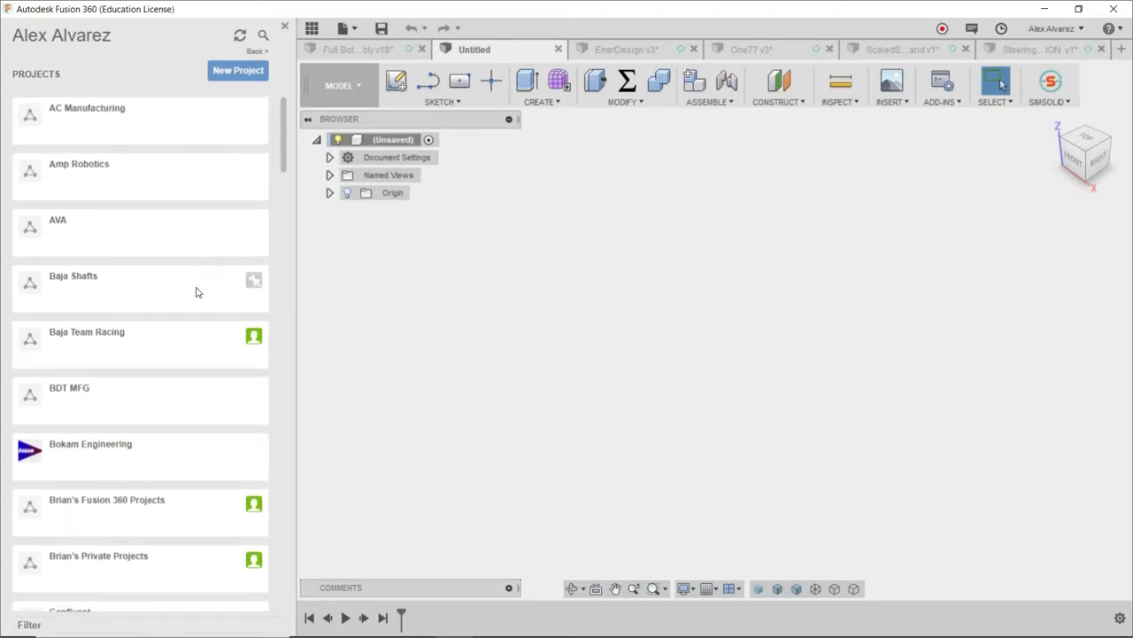
scroll(192, 281, "down", 1)
scroll(193, 281, "down", 1)
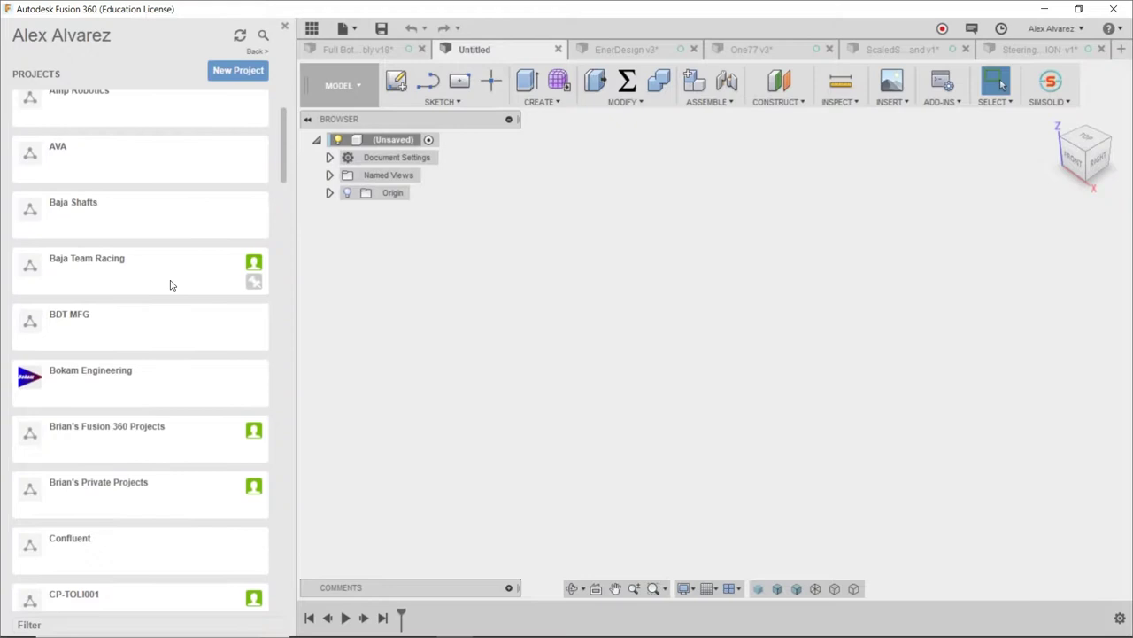
scroll(18, 355, "down", 2)
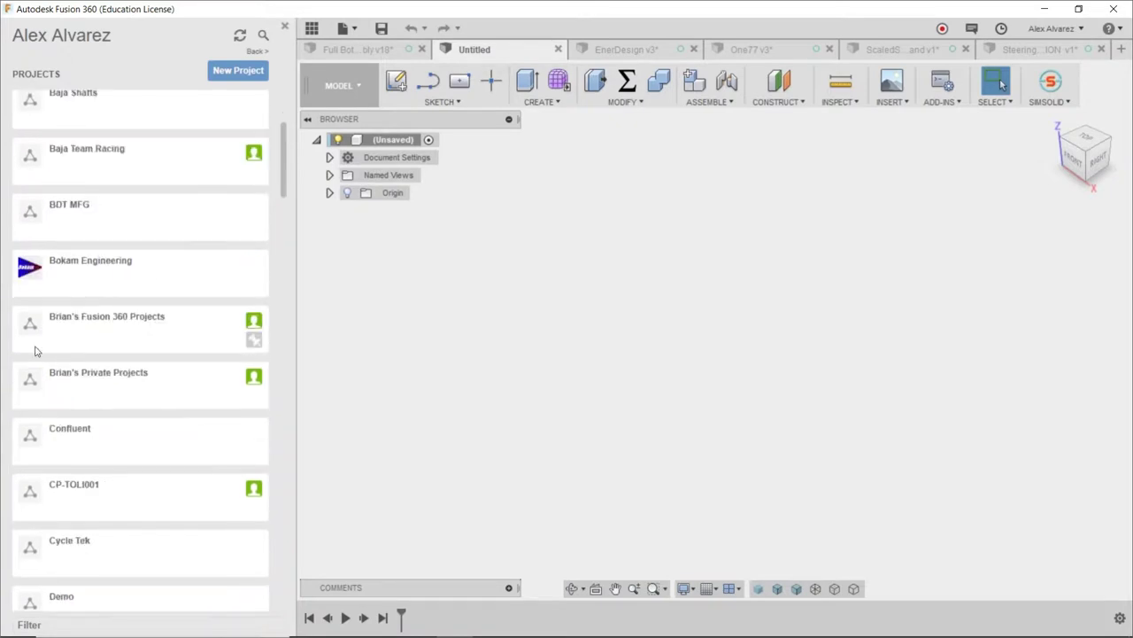
left_click(139, 133)
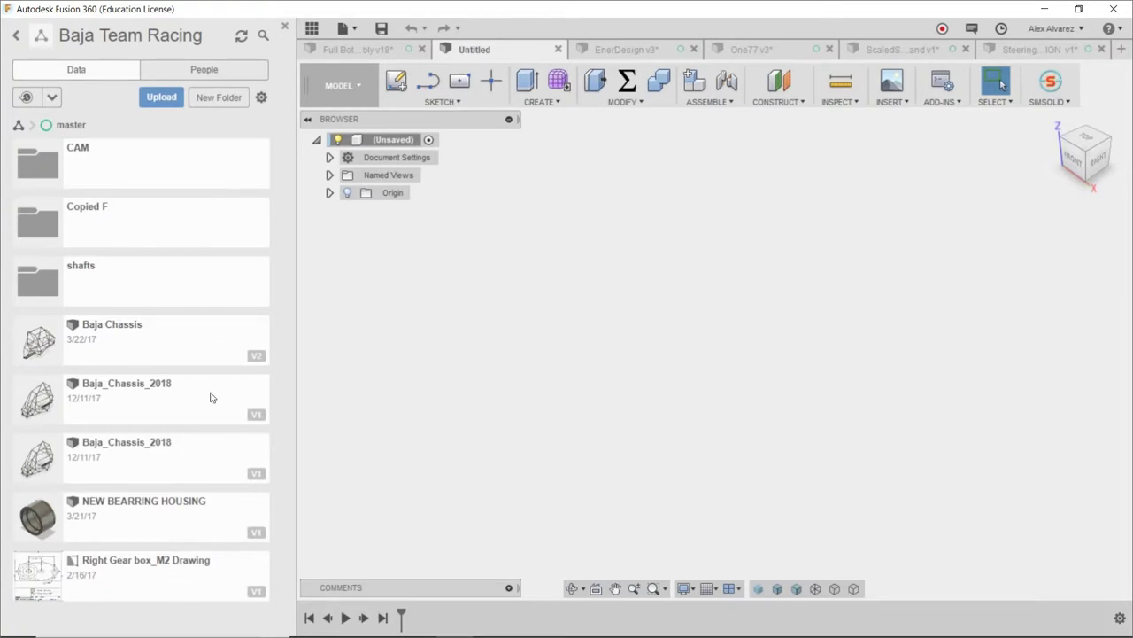
Step: View the Baja Team Racing members and files, then return to the full projects list
left_click(204, 71)
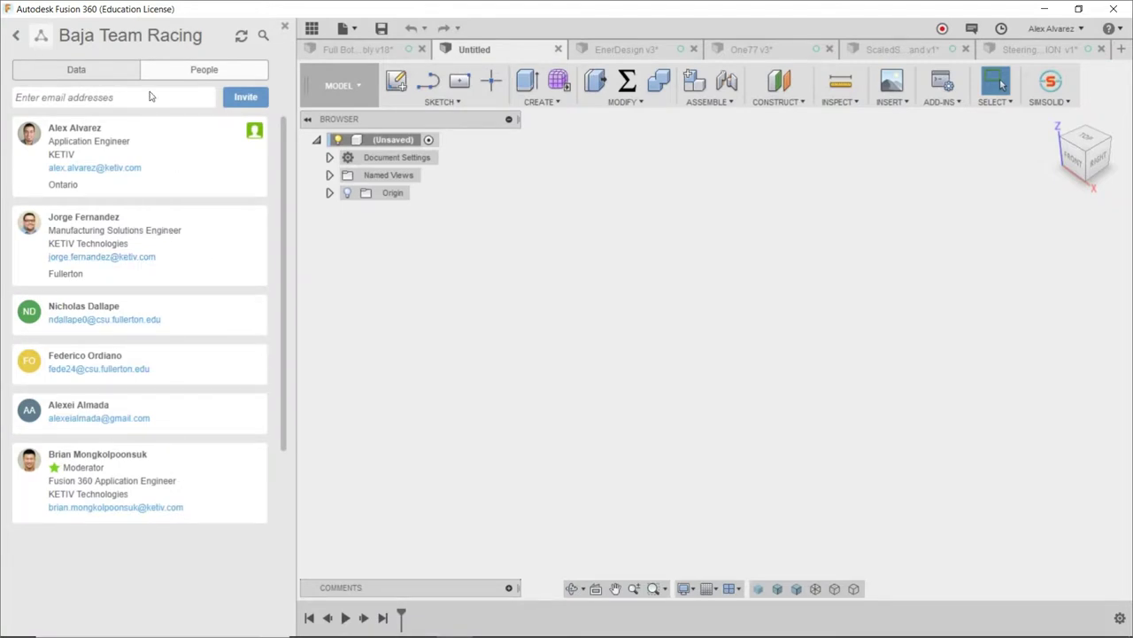
left_click(117, 72)
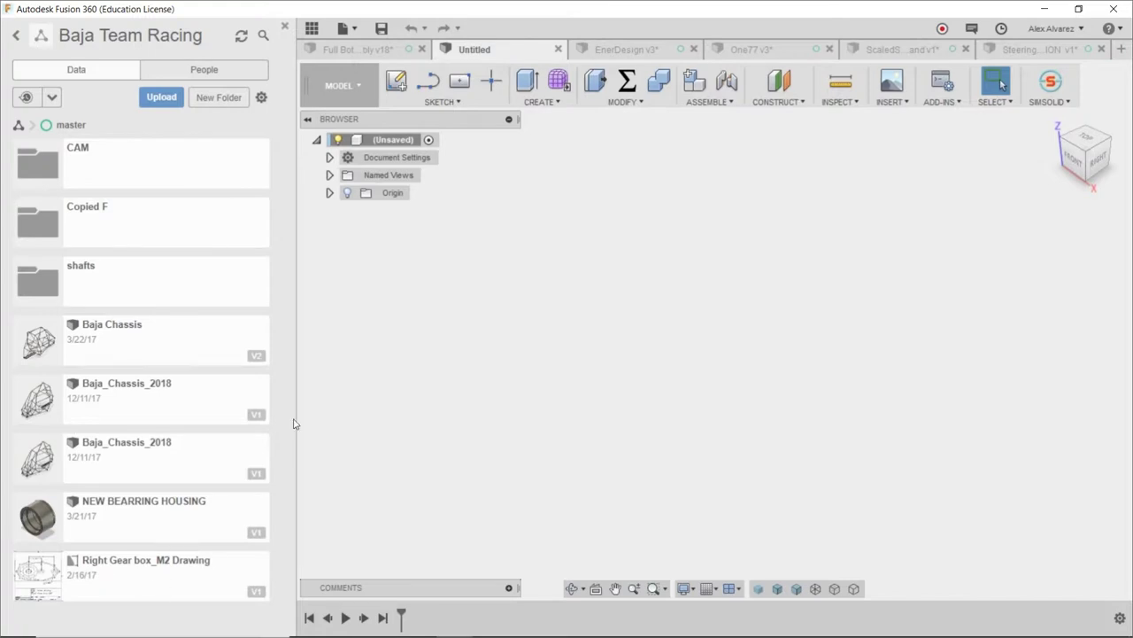
left_click(40, 35)
Step: Open the CAM Samples project and its Workholding folder
scroll(131, 354, "down", 15)
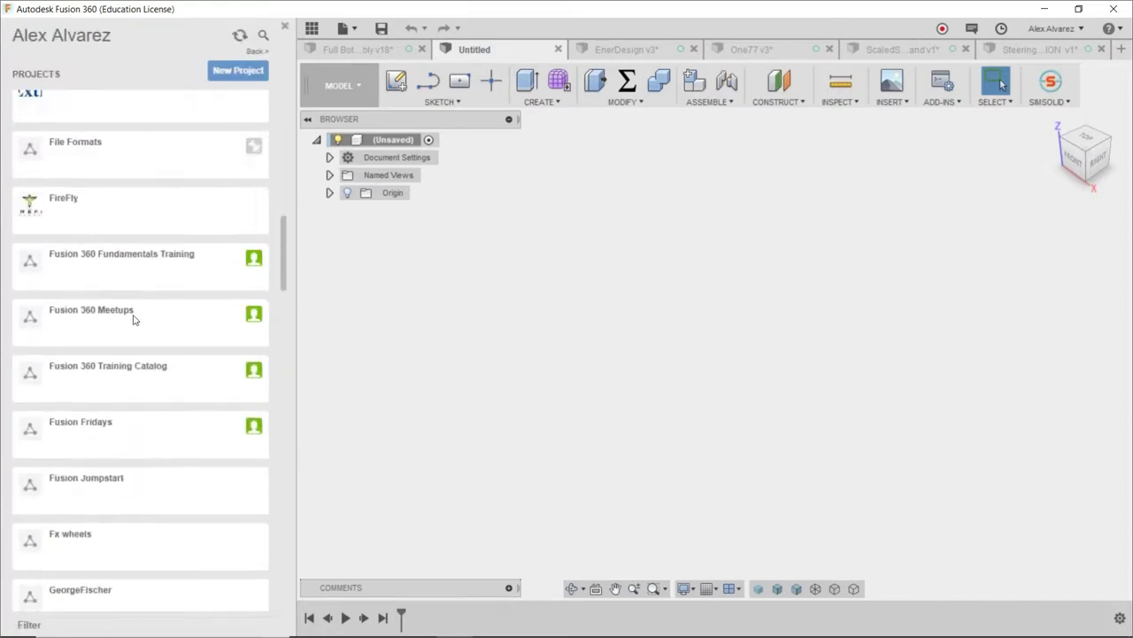
scroll(131, 354, "down", 20)
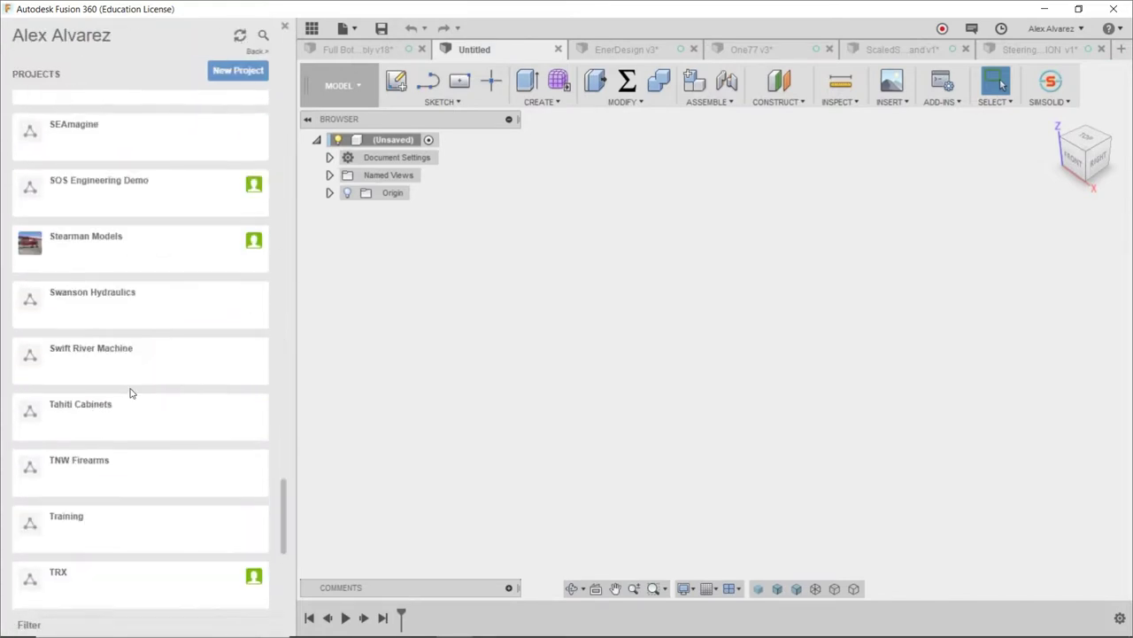
scroll(129, 403, "down", 1)
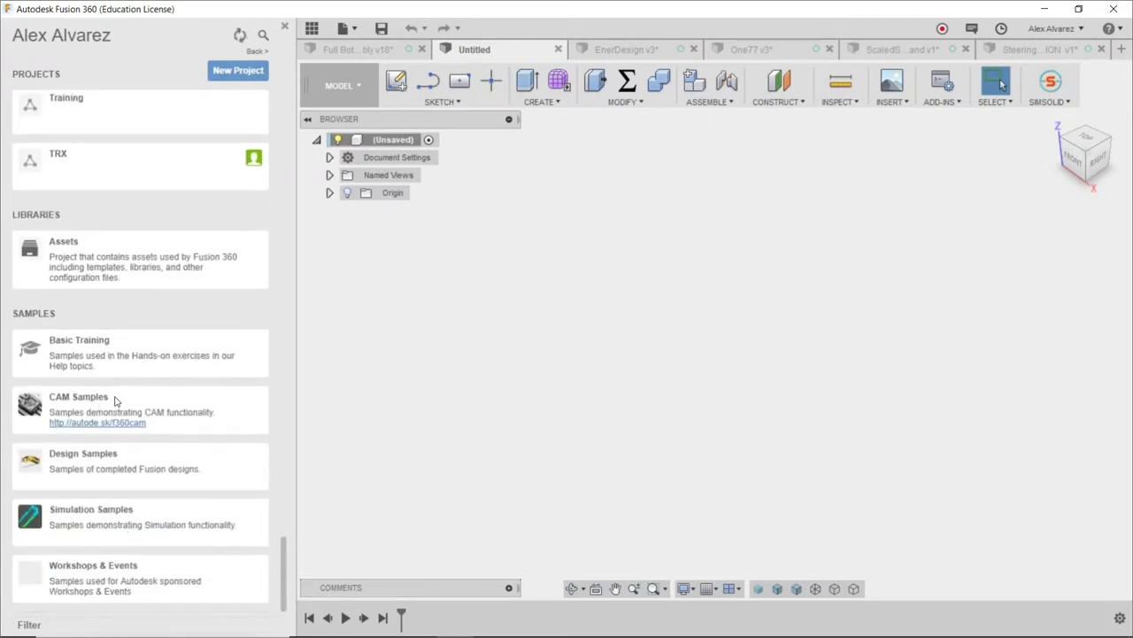
left_click(115, 401)
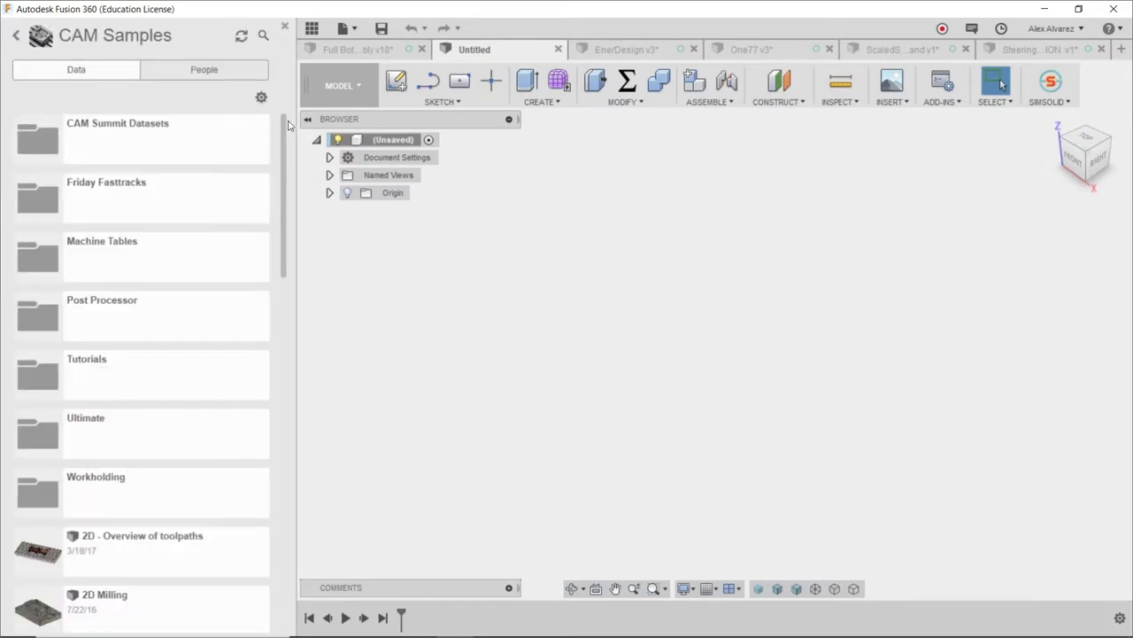
left_click_drag(285, 130, 288, 272)
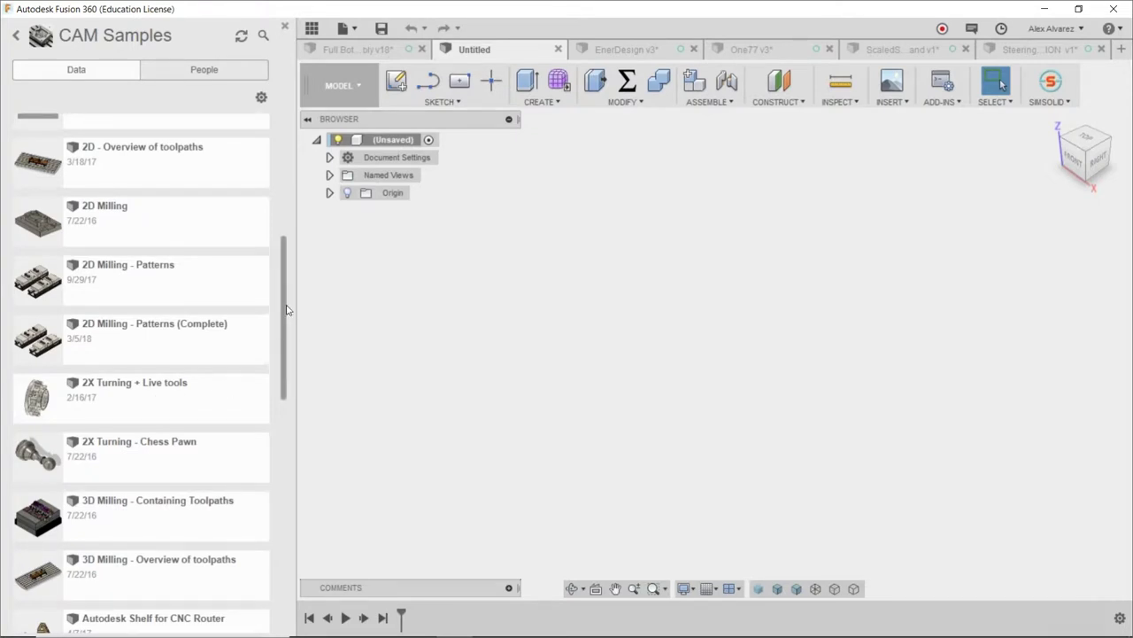
scroll(286, 310, "down", 1)
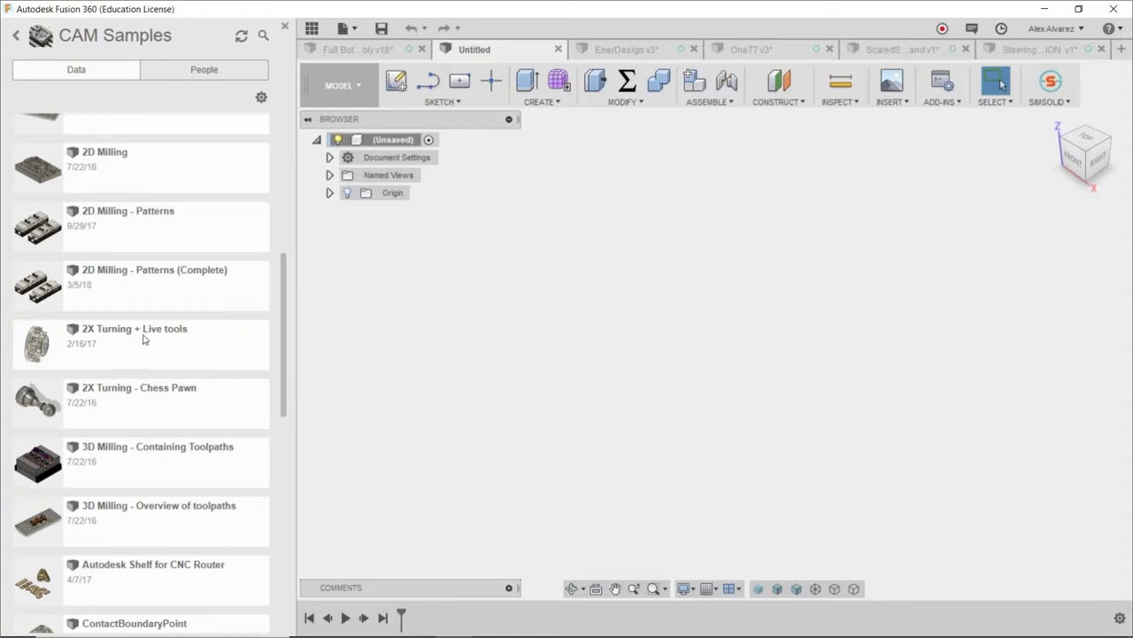
scroll(146, 354, "up", 5)
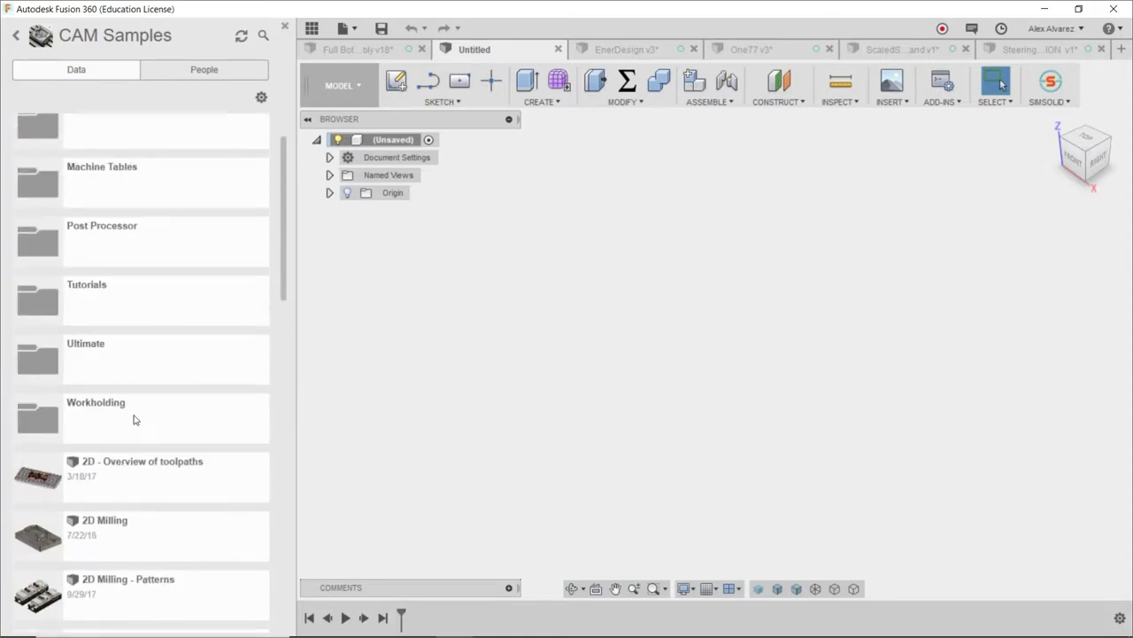
left_click(134, 418)
Step: Browse Chick Workholding, view the Chick One-Lok options, then return to the projects list
scroll(160, 315, "down", 1)
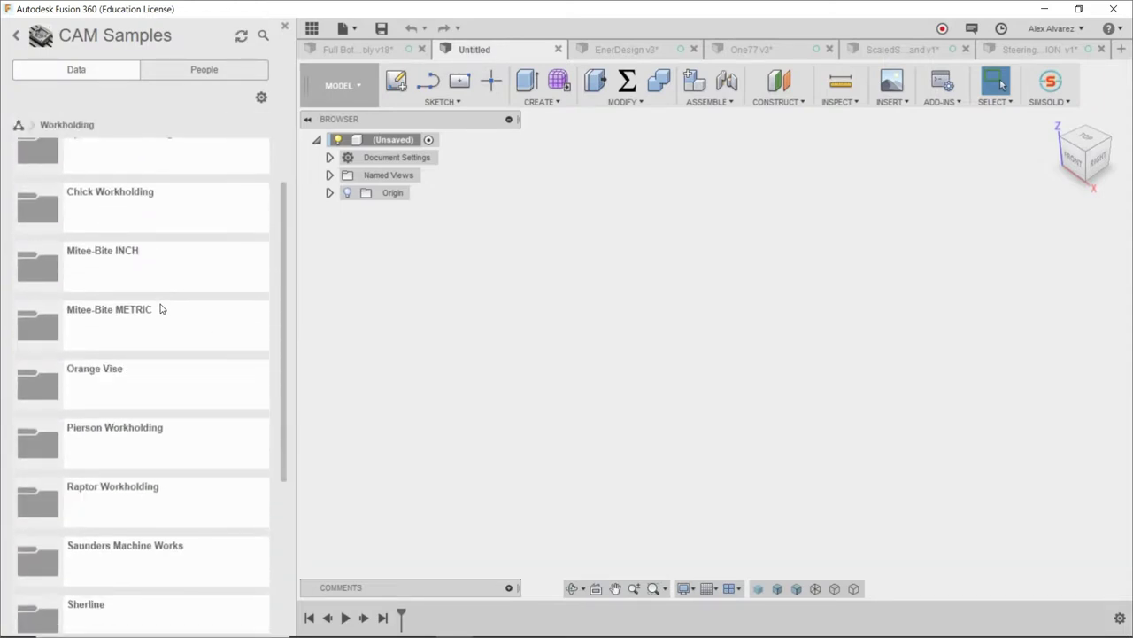
left_click(137, 212)
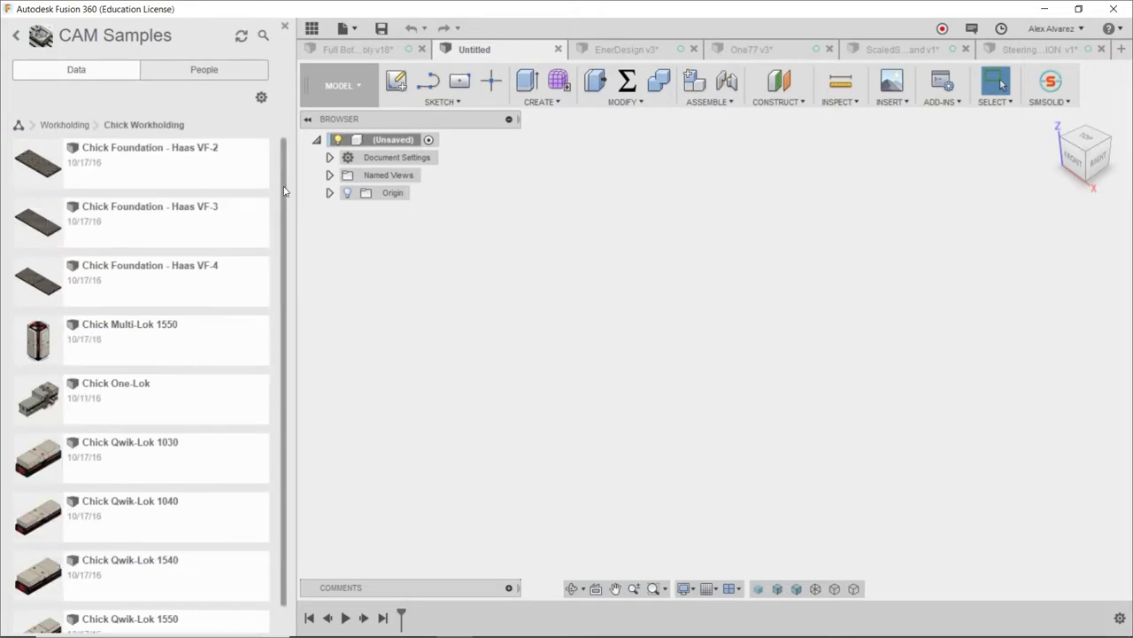
scroll(286, 192, "down", 1)
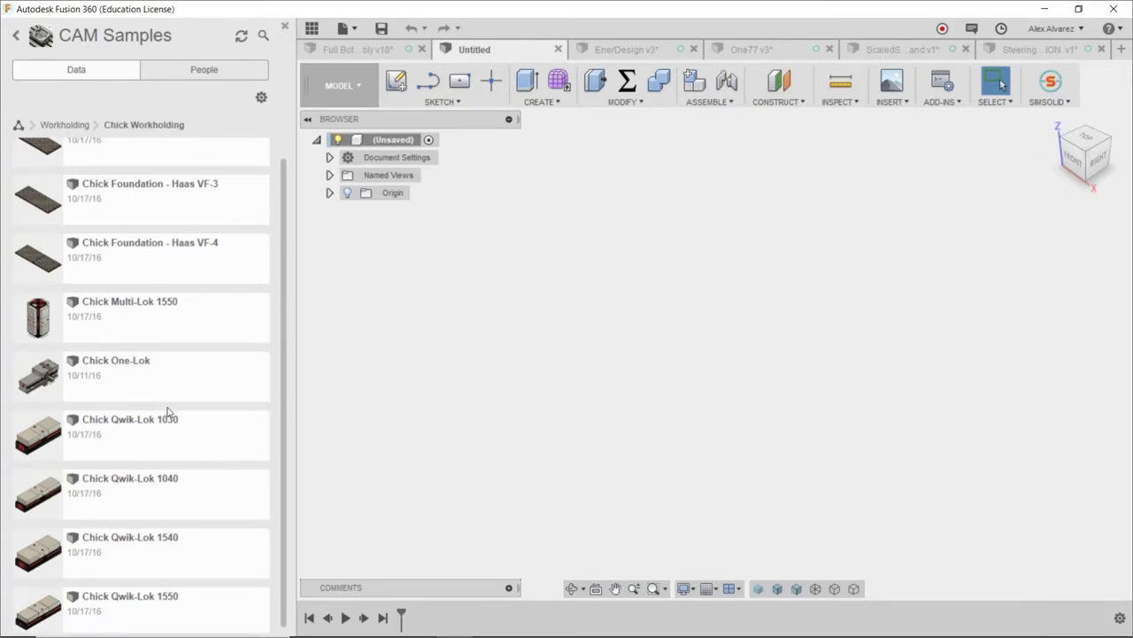
scroll(168, 410, "down", 1)
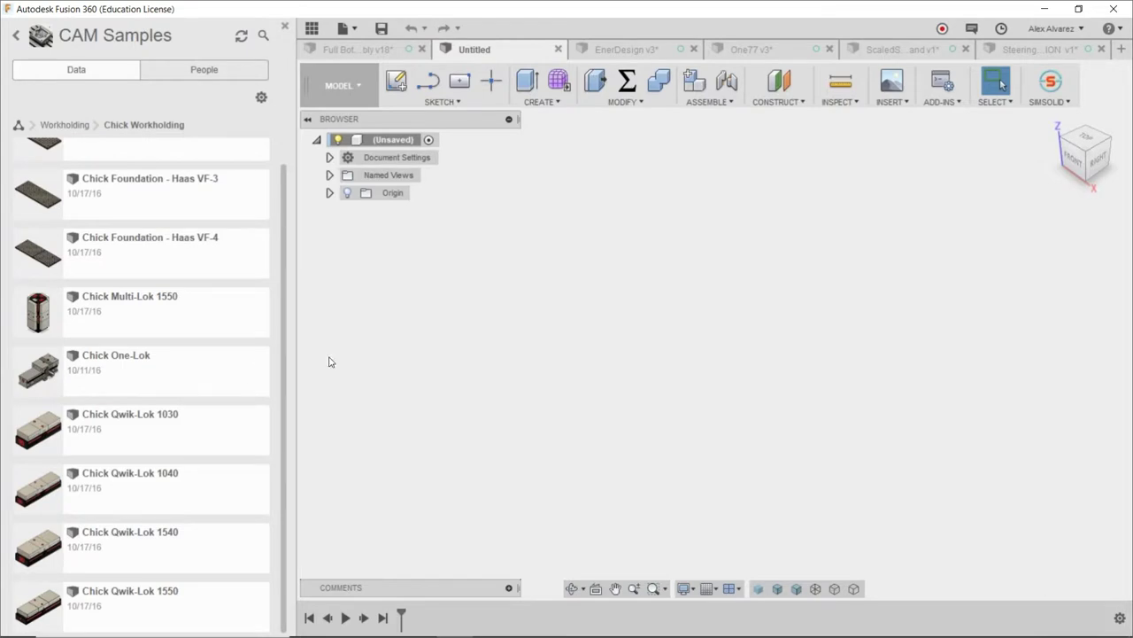
right_click(209, 369)
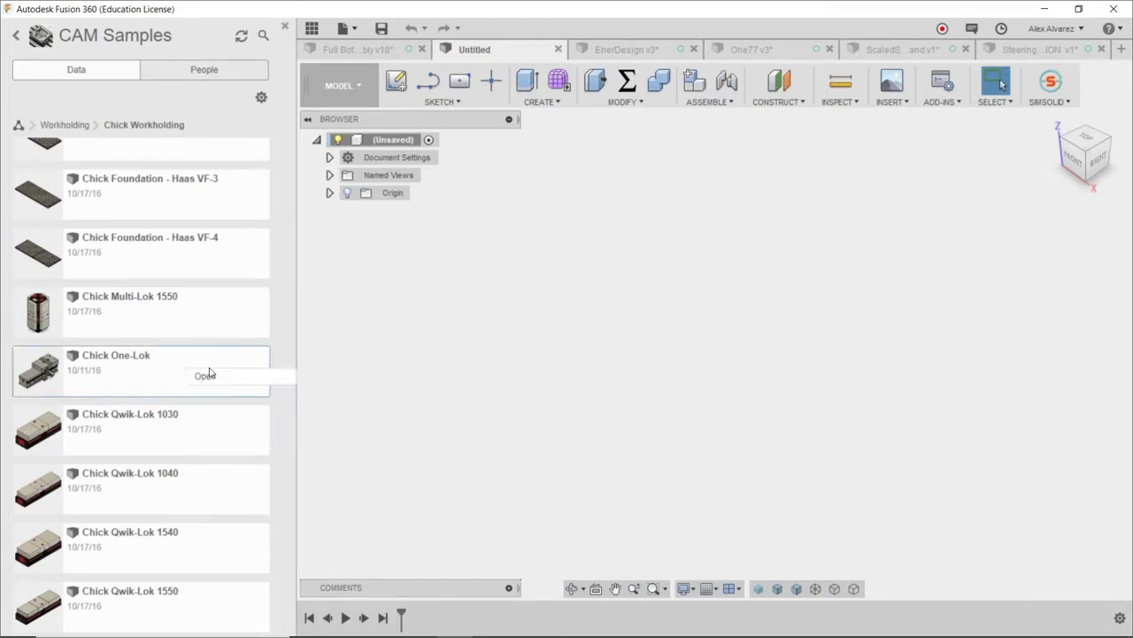
left_click(430, 373)
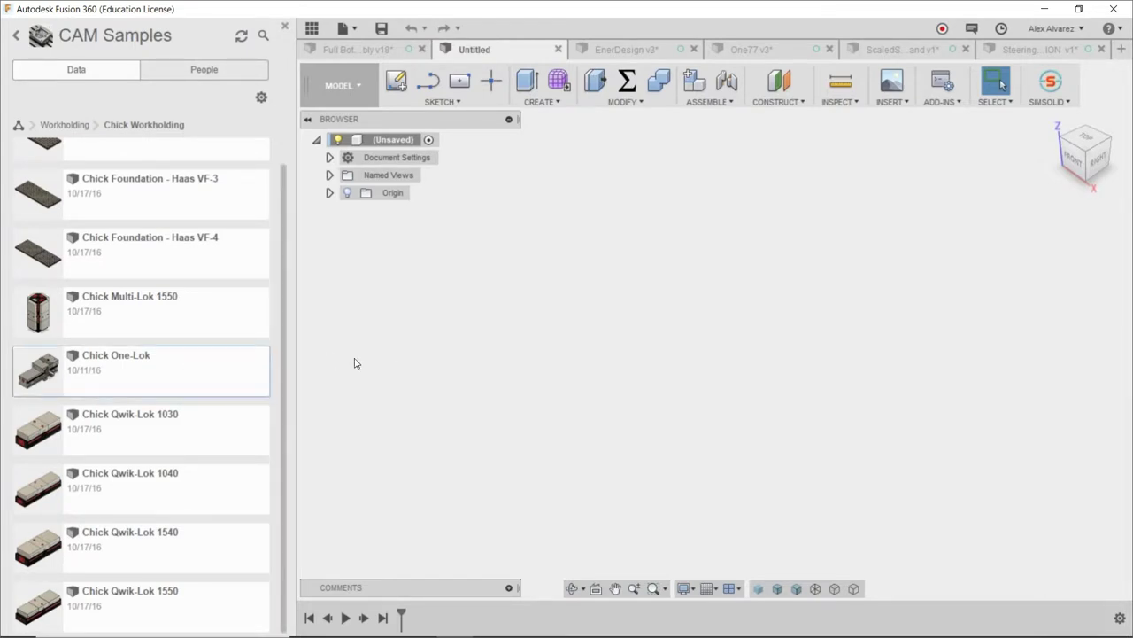
left_click(15, 35)
Step: Open the Fusion 360 Meetups project and its Meetup 4 folder
scroll(165, 309, "up", 5)
scroll(167, 303, "up", 5)
scroll(167, 303, "up", 5)
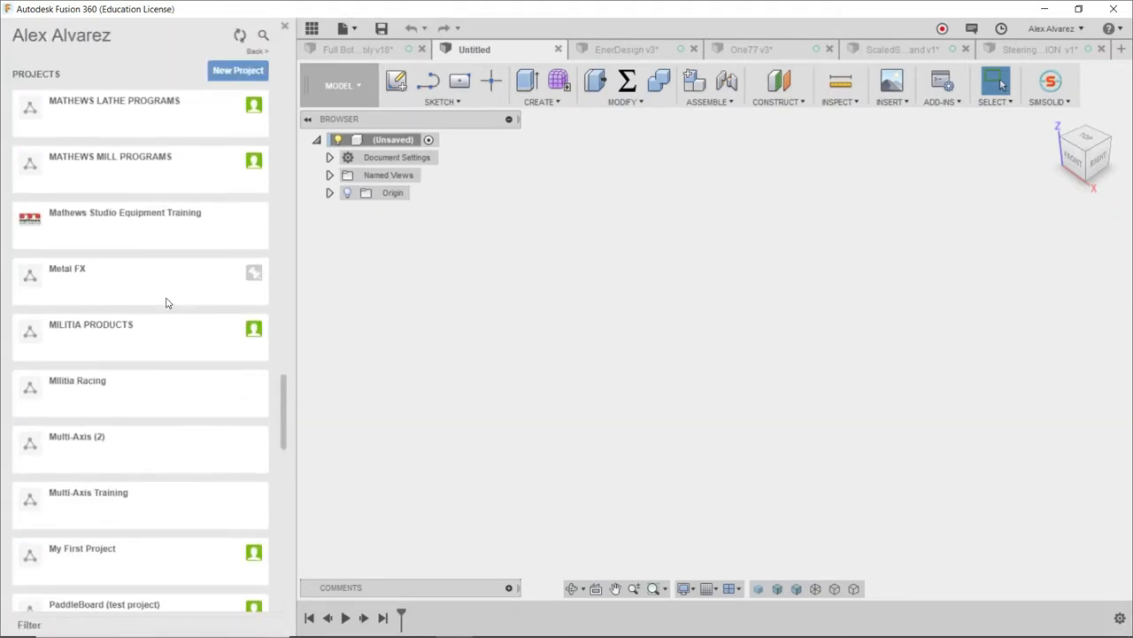
scroll(166, 303, "up", 5)
scroll(166, 301, "up", 3)
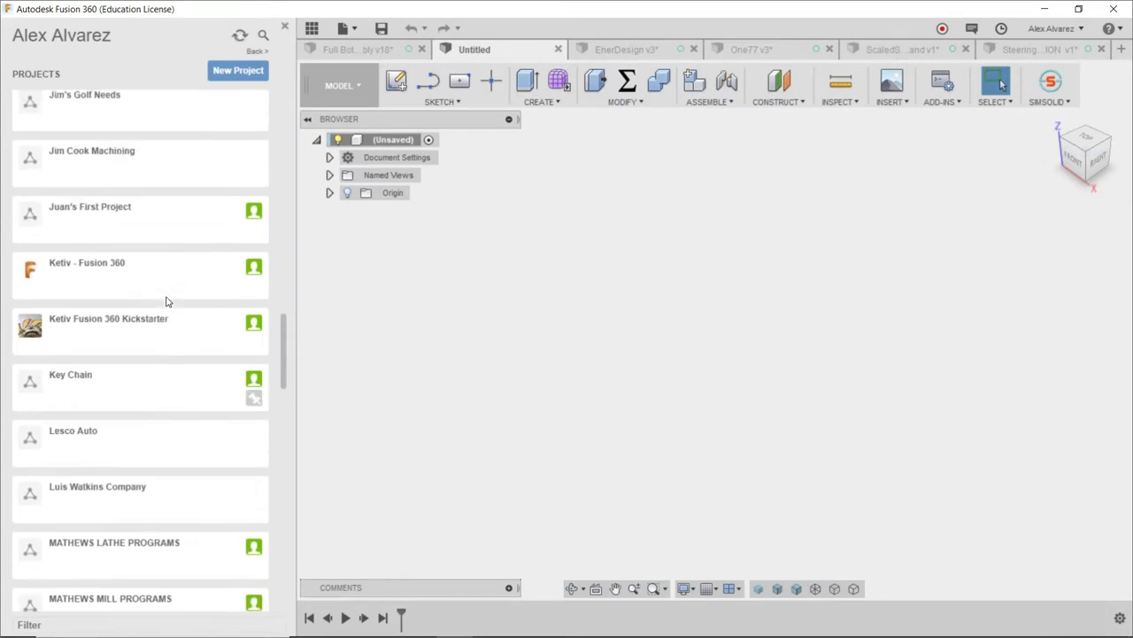
scroll(165, 293, "up", 3)
scroll(157, 263, "up", 6)
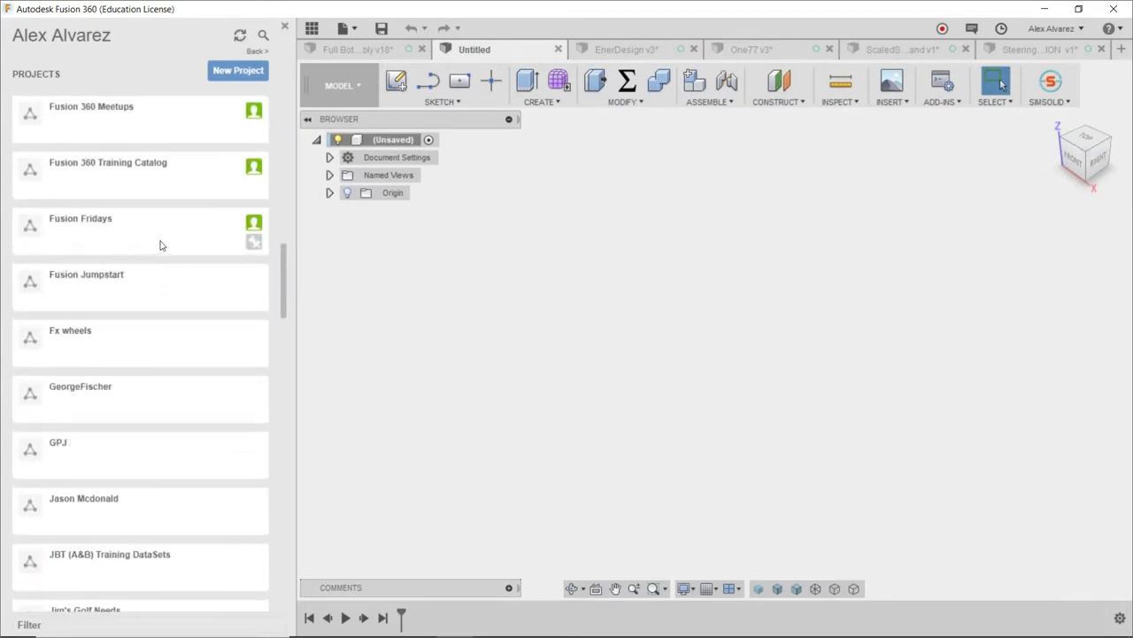
left_click(177, 124)
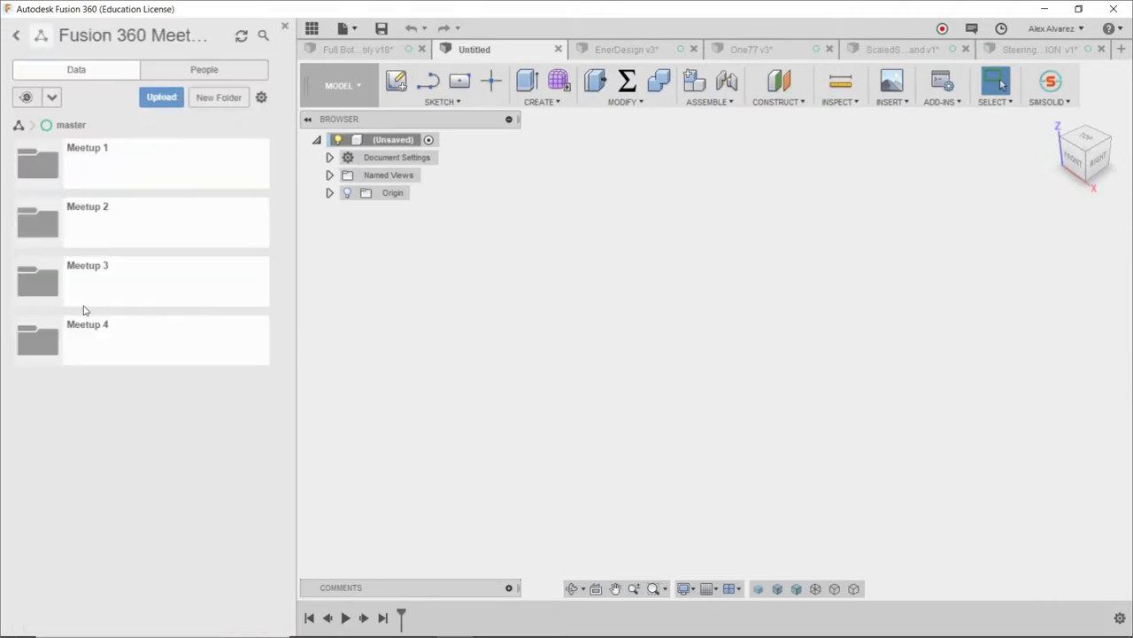
left_click(126, 327)
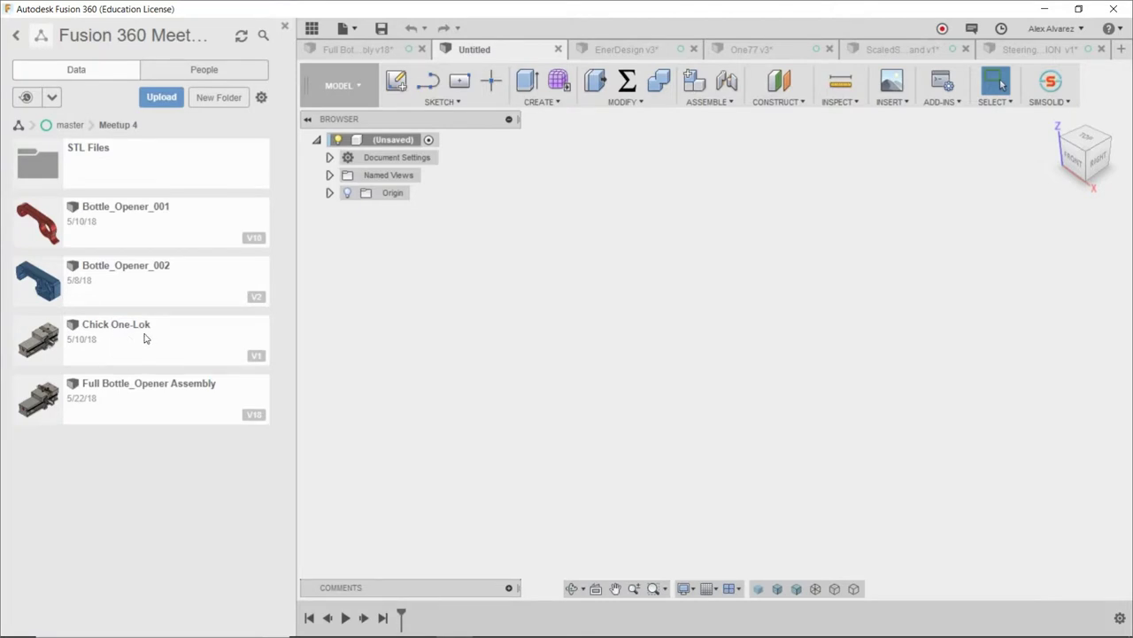
Step: Try inserting Chick One-Lok into the unsaved design and dismiss the resulting error
right_click(170, 344)
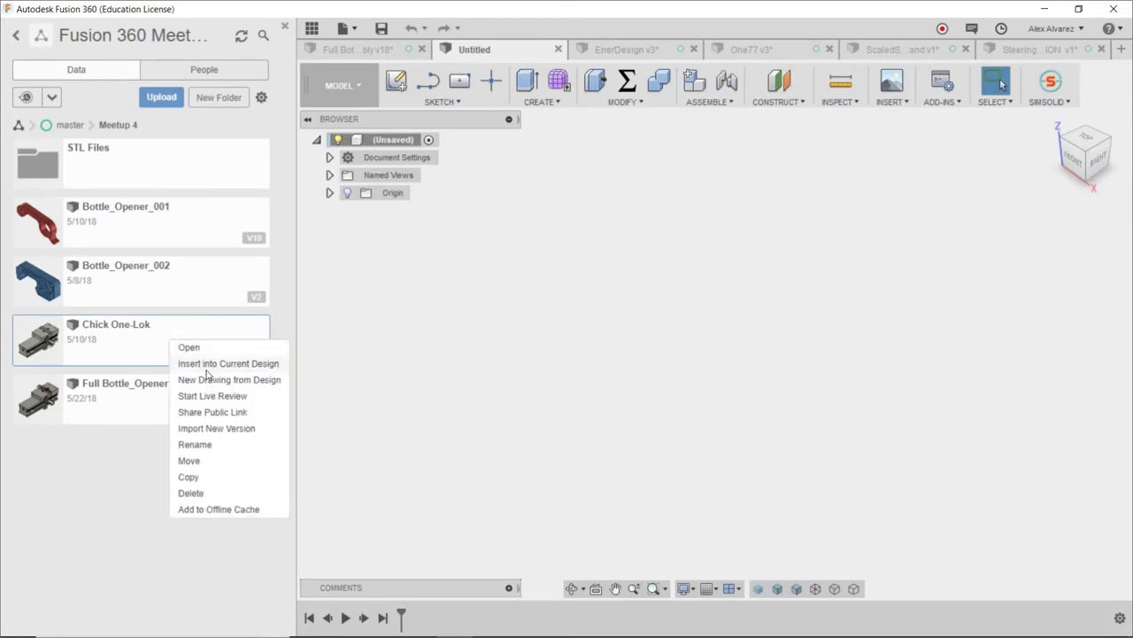
left_click(198, 365)
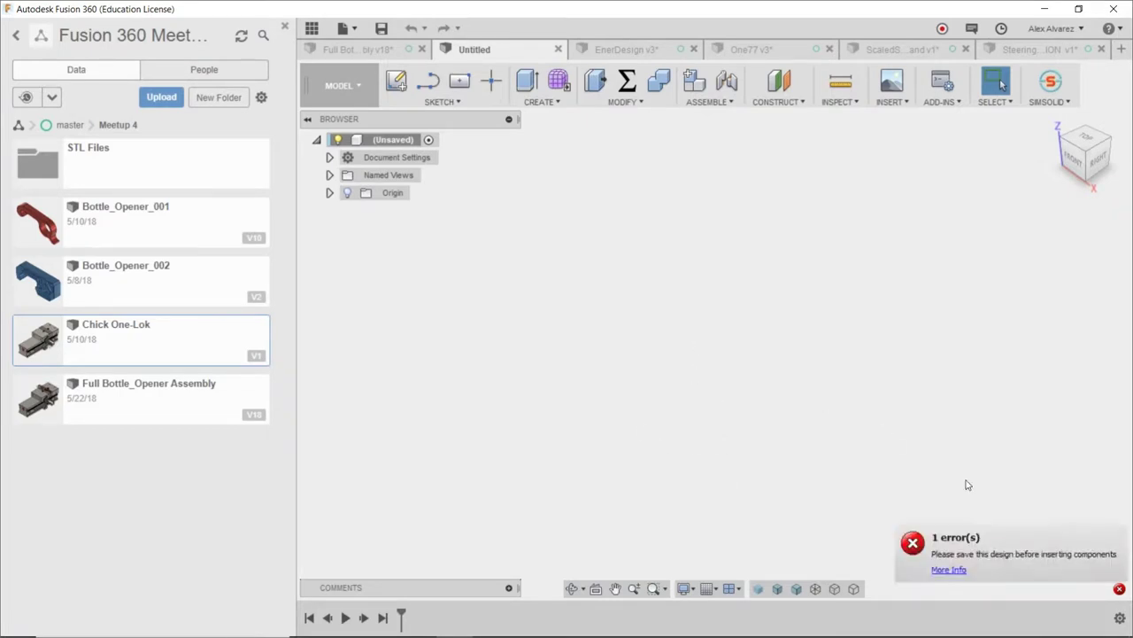
left_click(1120, 589)
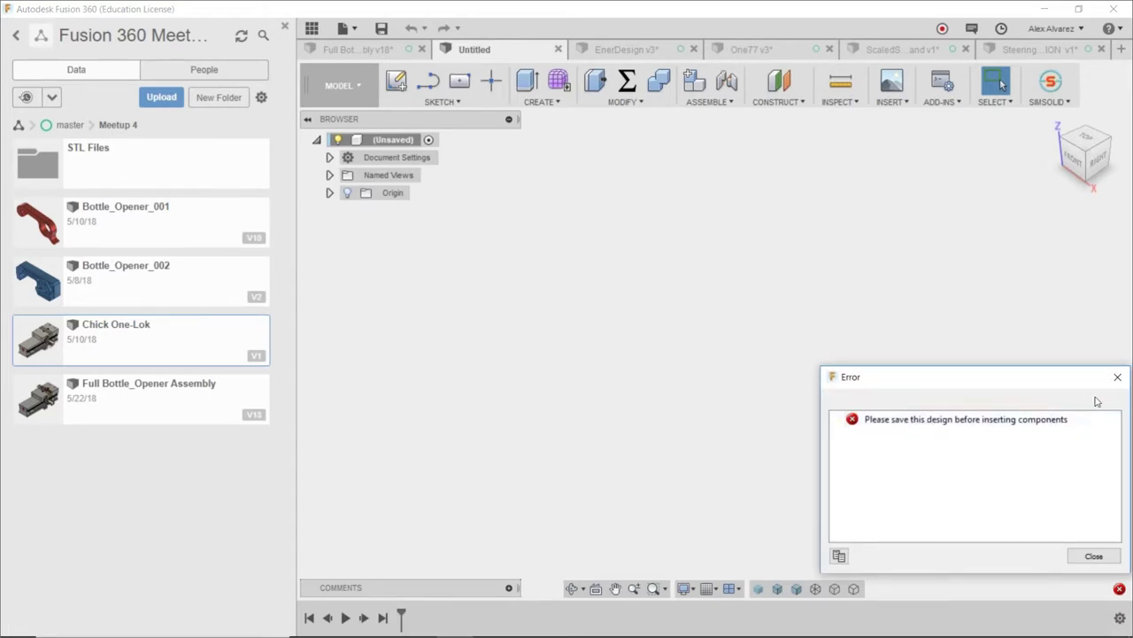
left_click(1117, 376)
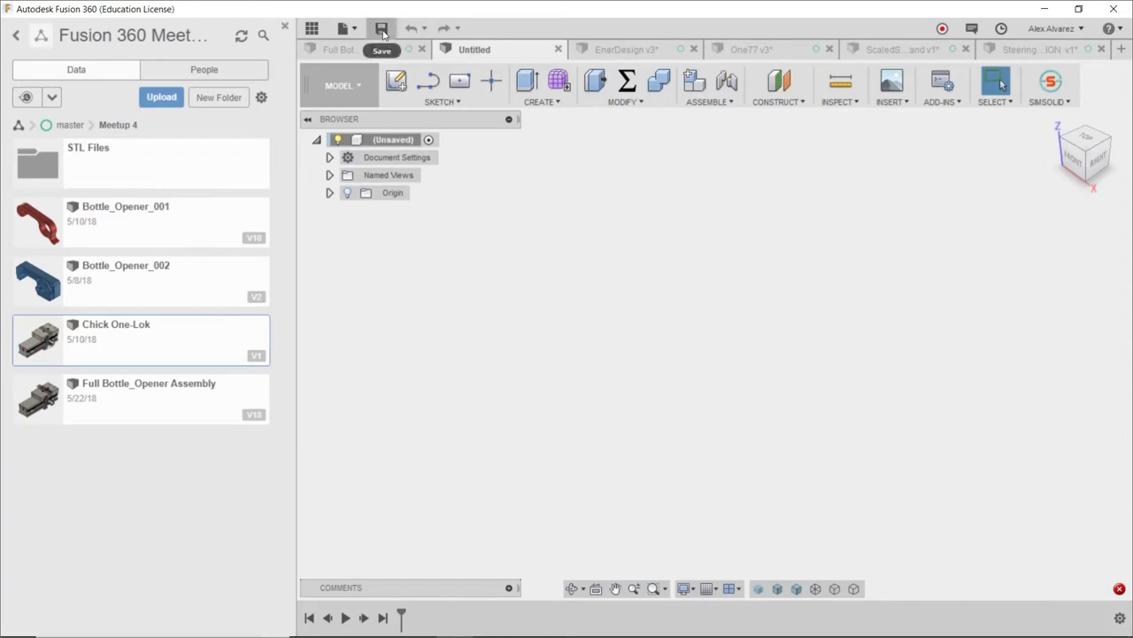
Step: Save the untitled design as 'Demo' in the Meetup 4 folder
left_click(381, 28)
type("Demo")
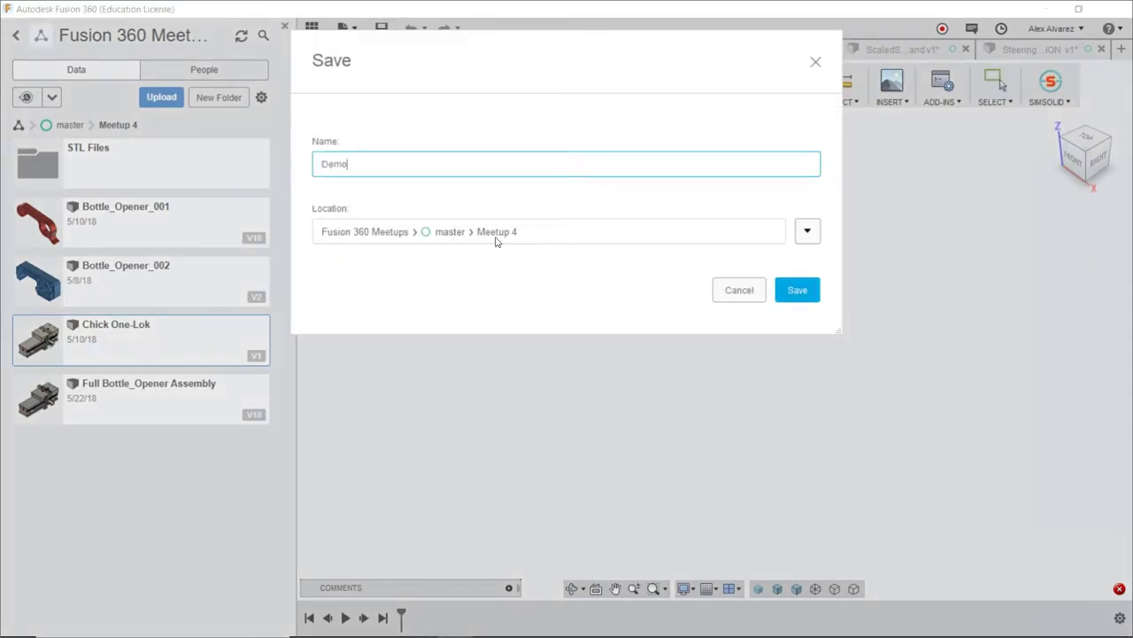
left_click(797, 289)
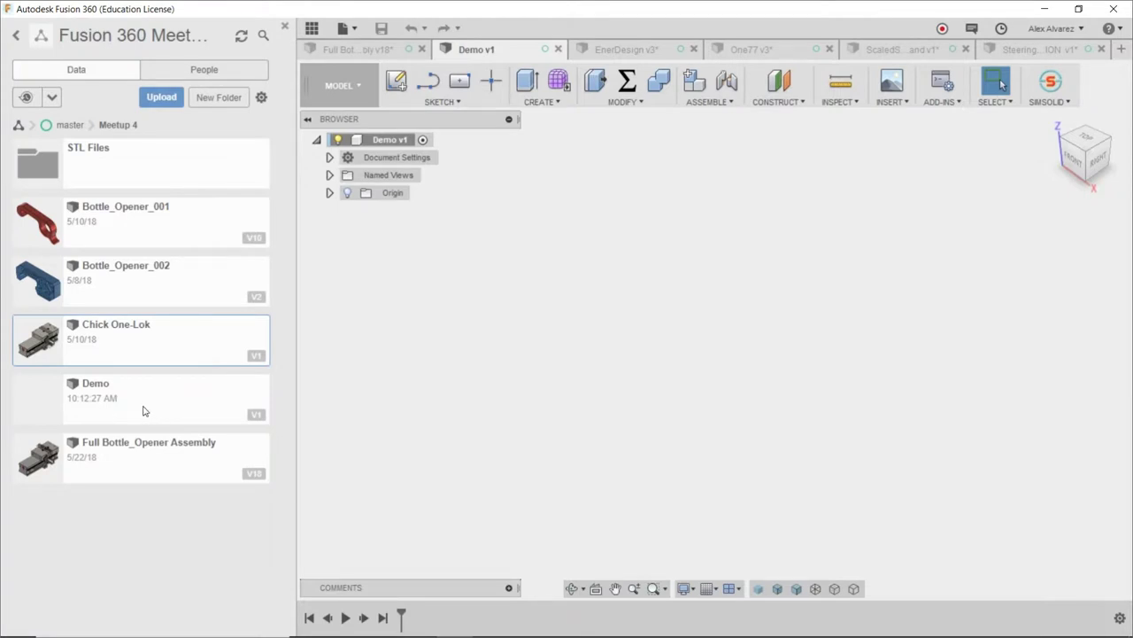
Step: Insert the Chick One-Lok vise into Demo, rotated 90 deg about the X axis
right_click(161, 352)
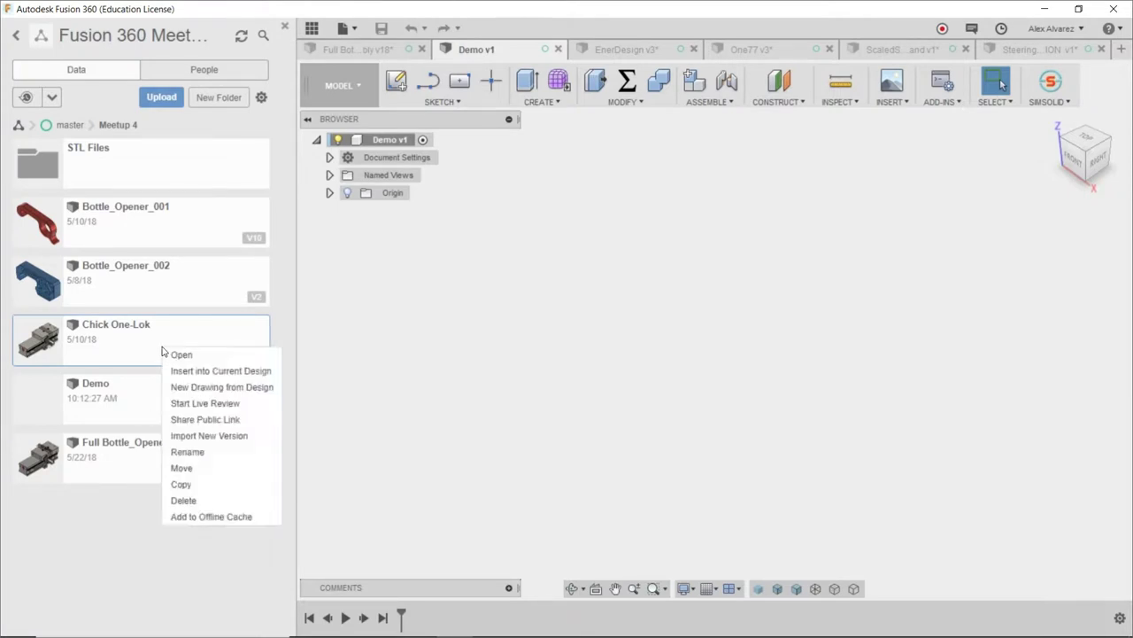
left_click(211, 376)
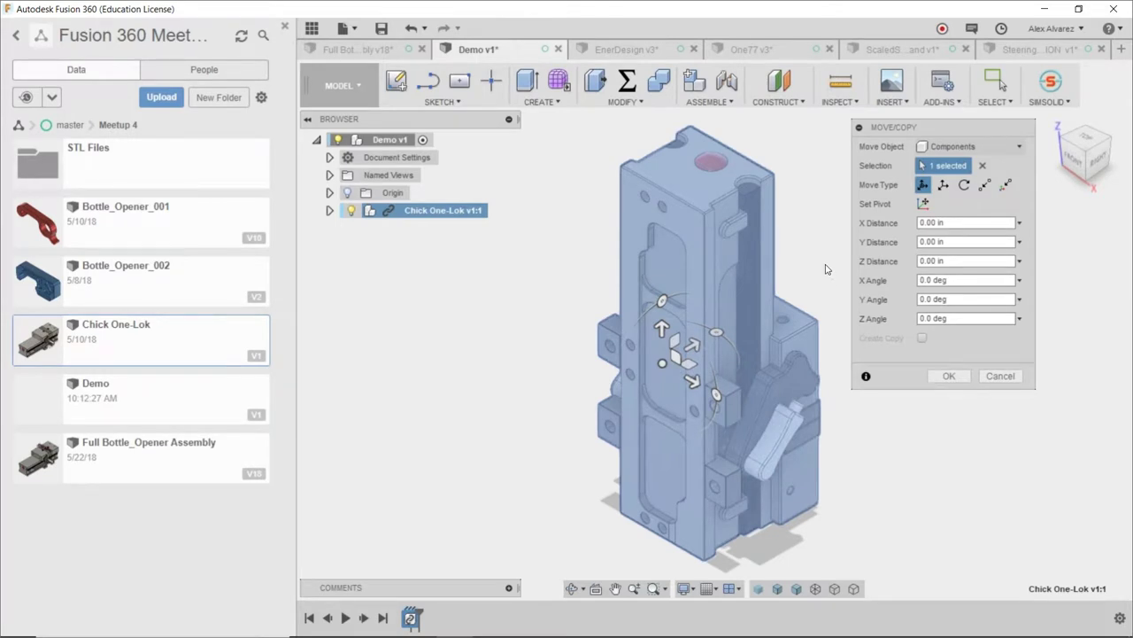
left_click_drag(659, 303, 608, 395)
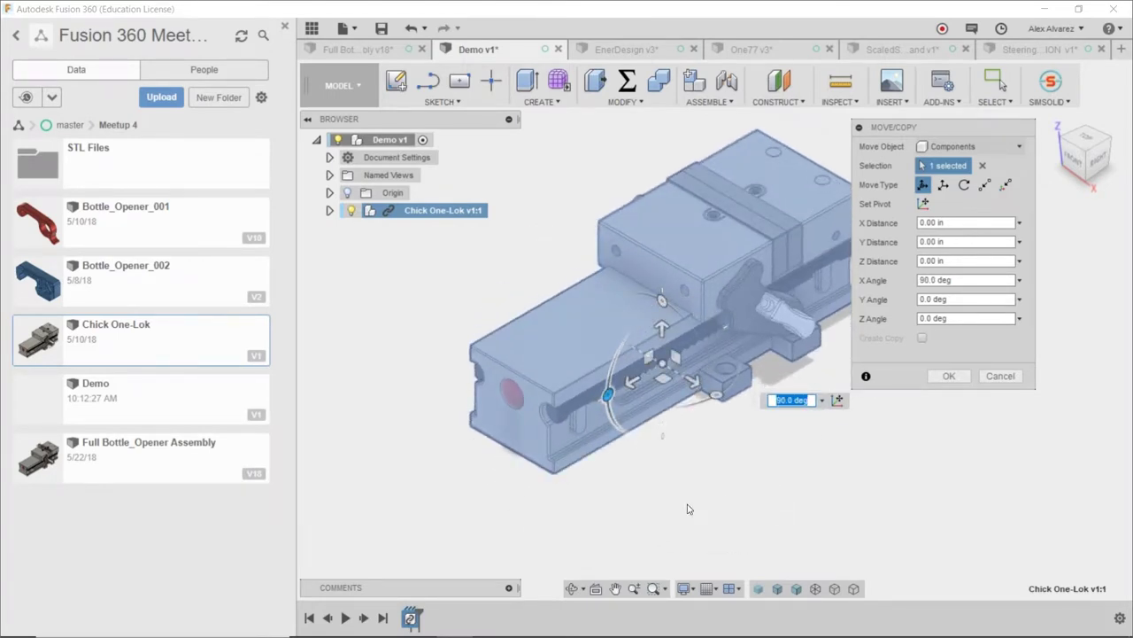
middle_click_drag(678, 504, 741, 518, "shift")
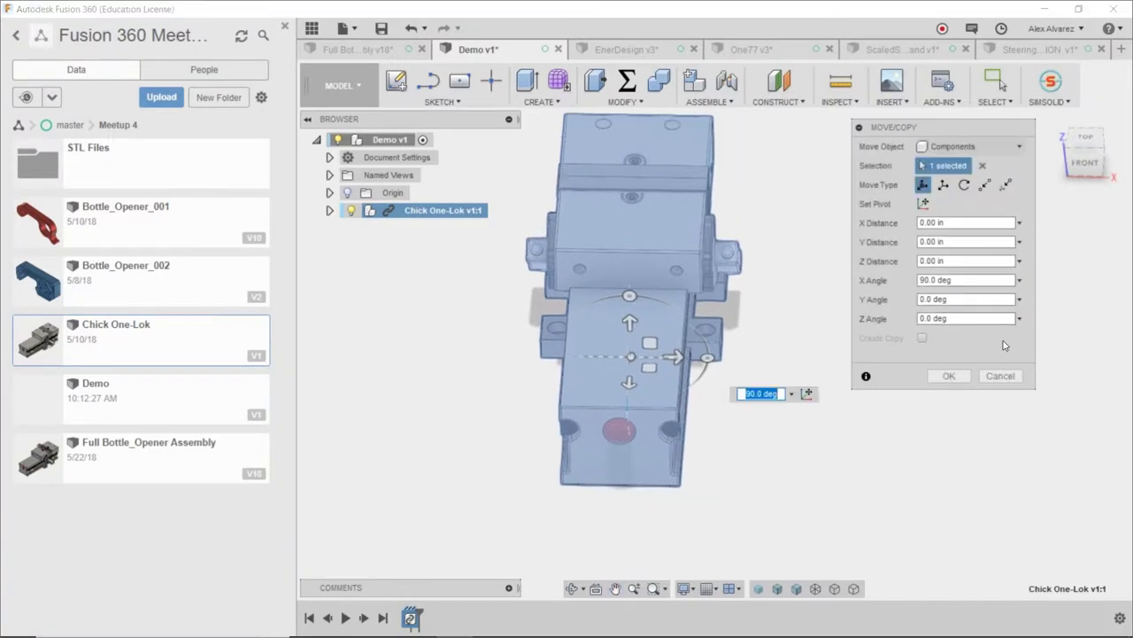
left_click(1085, 139)
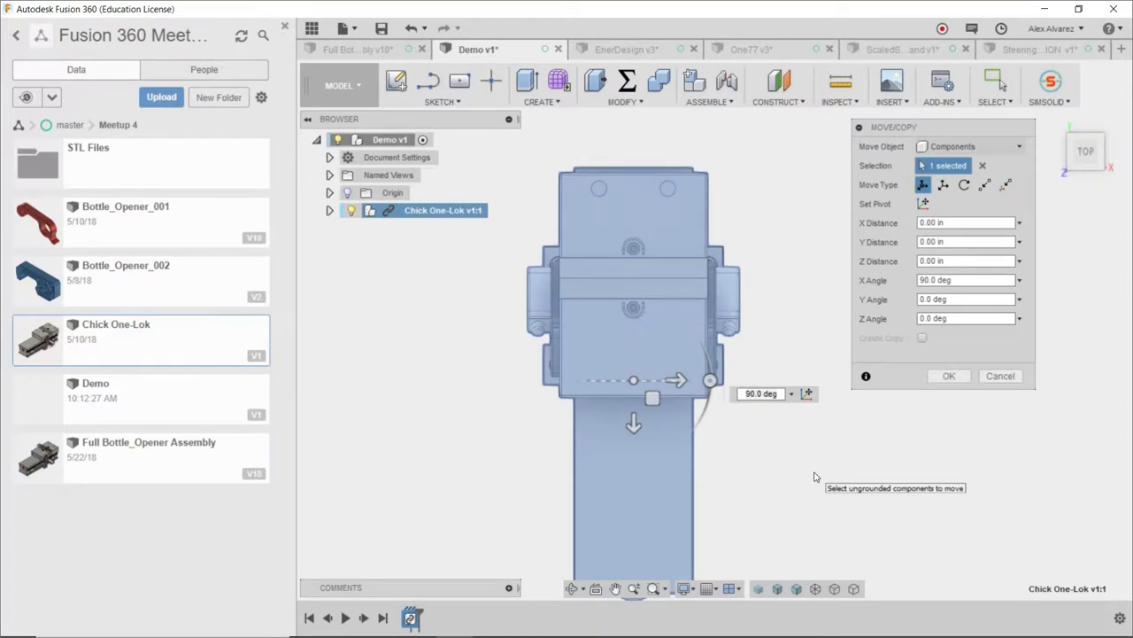
left_click(947, 378)
middle_click_drag(866, 426, 855, 370, "shift")
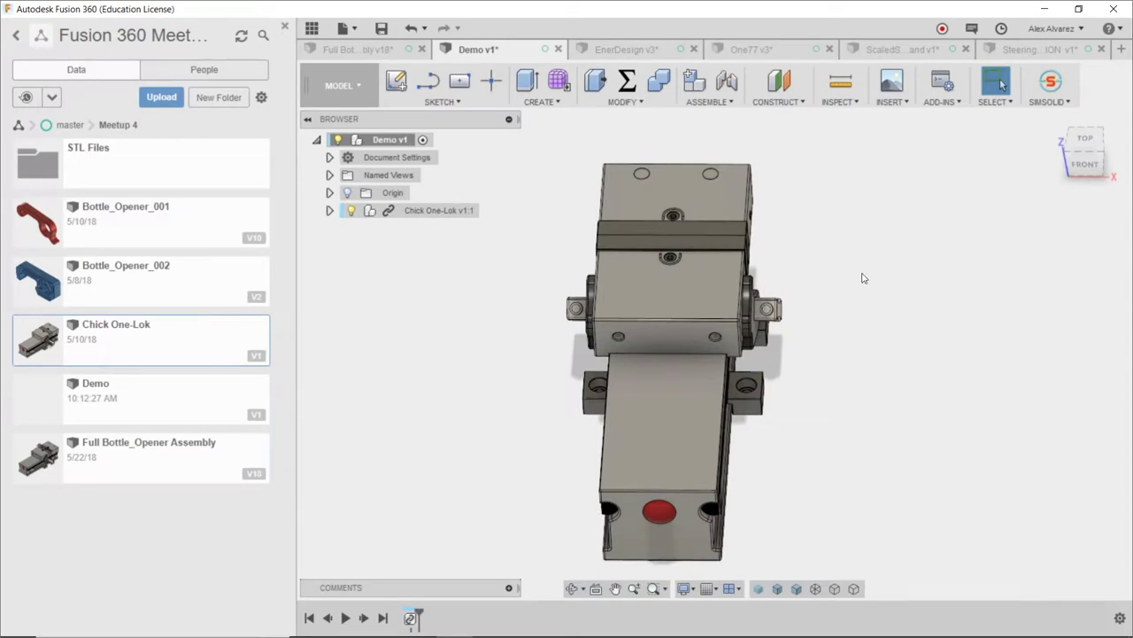
middle_click_drag(875, 309, 789, 182, "shift")
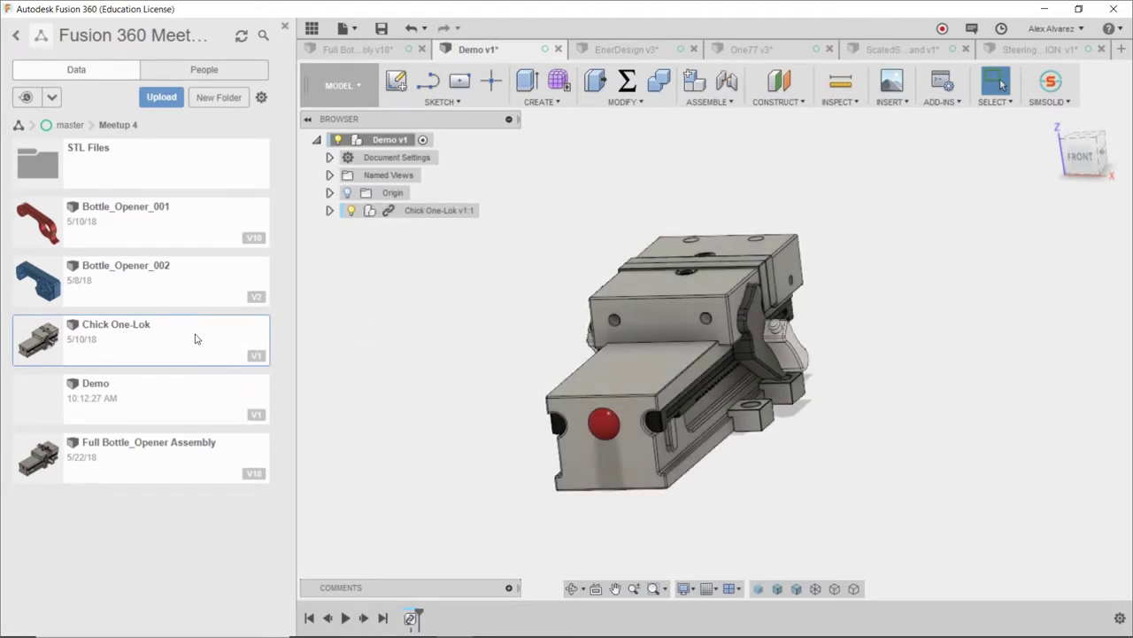
right_click(416, 213)
left_click(428, 256)
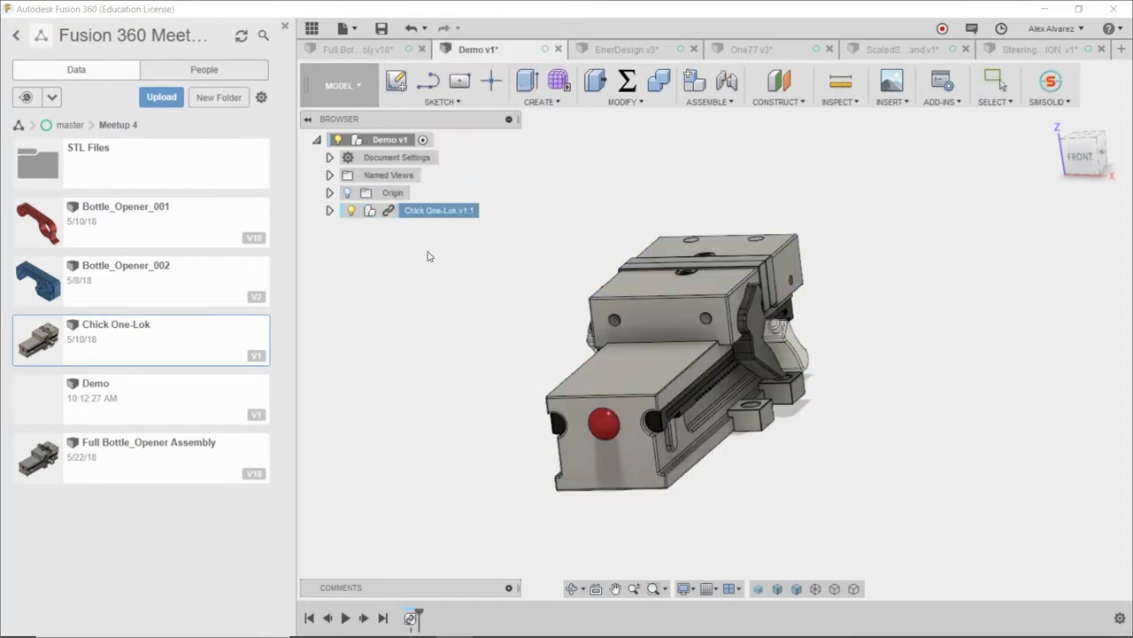
left_click(426, 325)
mouse_move(468, 369)
middle_mouse_down("shift")
mouse_move(437, 377)
mouse_move(459, 387)
middle_mouse_up("shift")
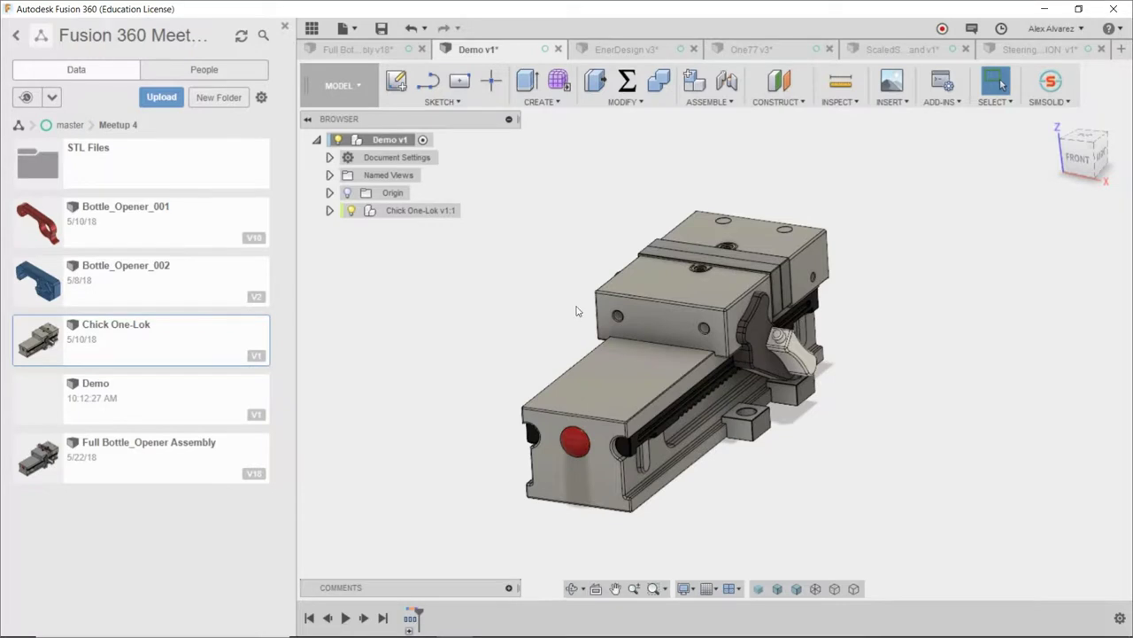
left_click_drag(601, 379, 602, 363)
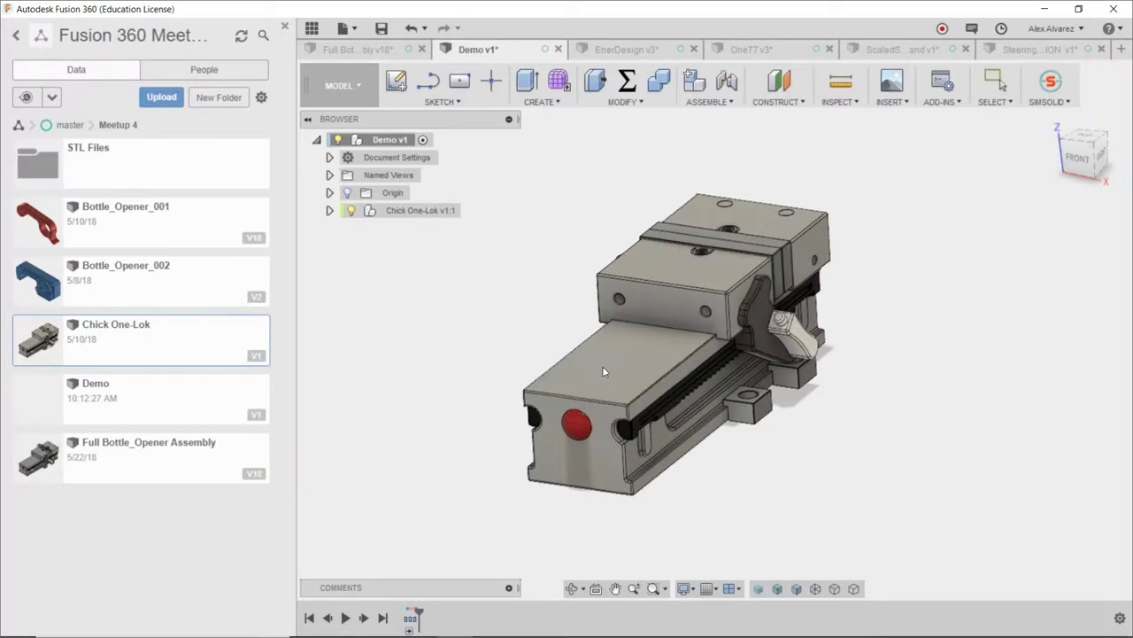
key("ctrl+z")
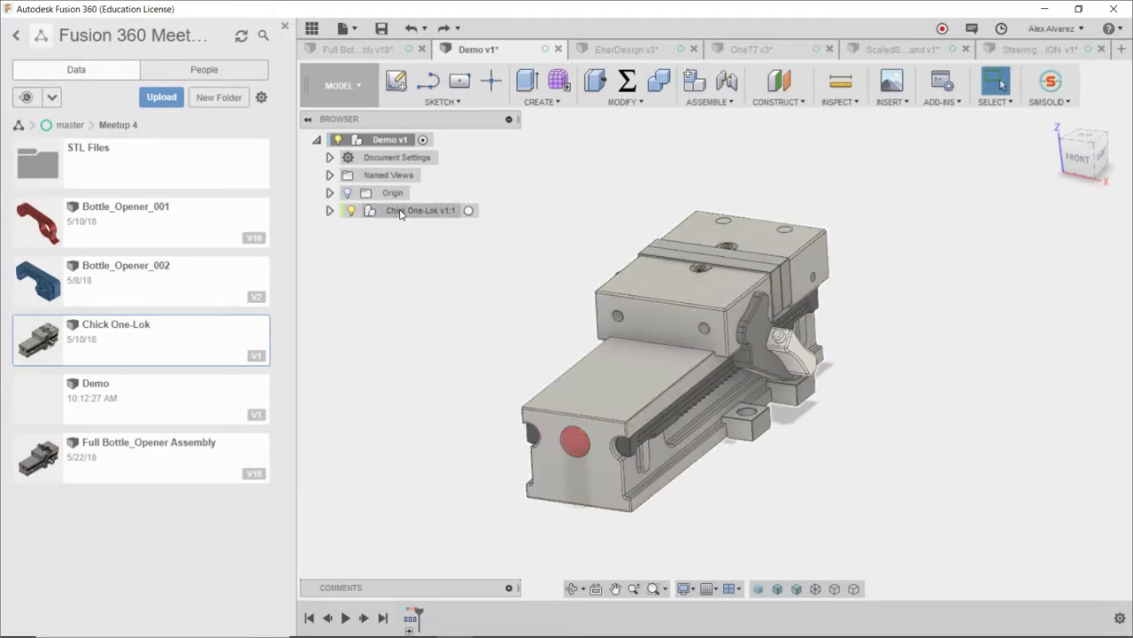
Step: Ground the Chick One-Lok v1:1 vise component so it cannot move
right_click(400, 213)
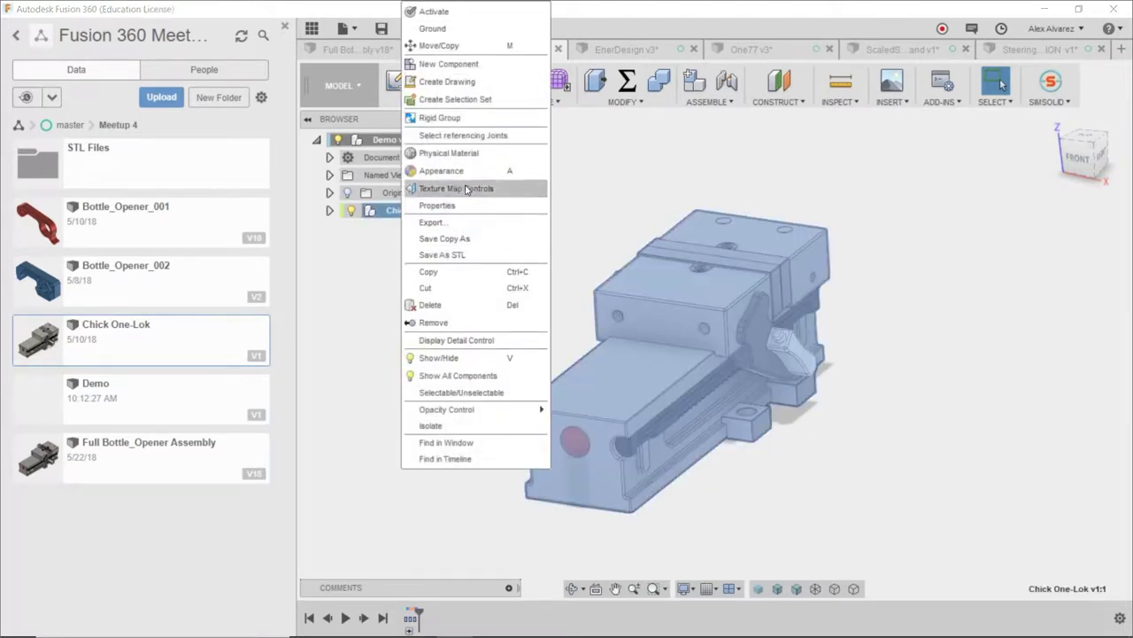
left_click(454, 31)
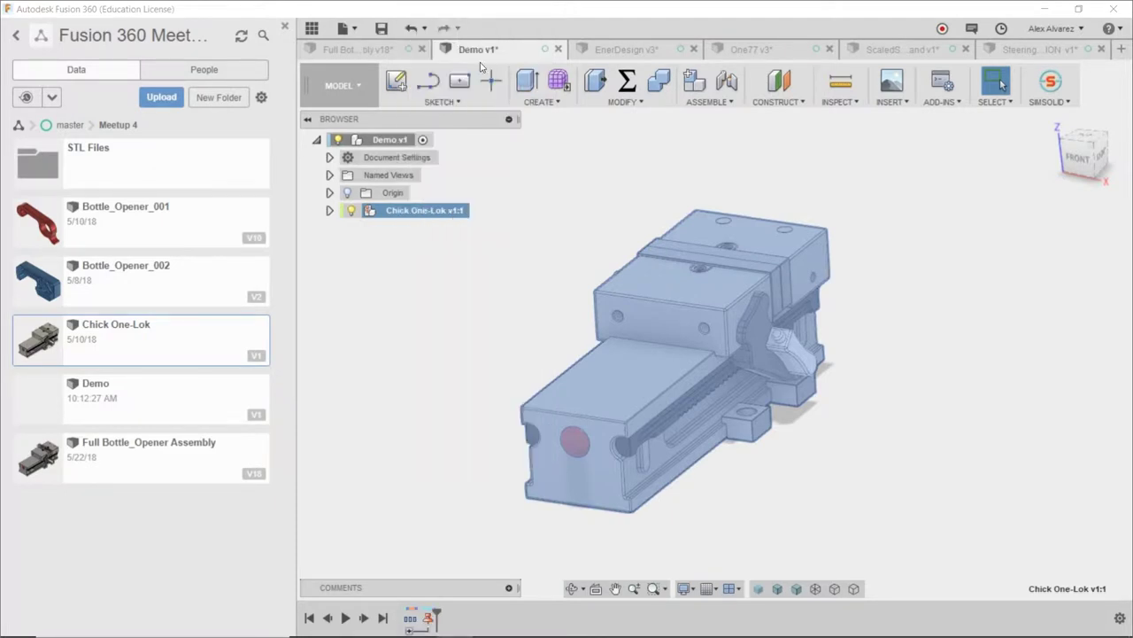
left_click_drag(557, 237, 543, 329)
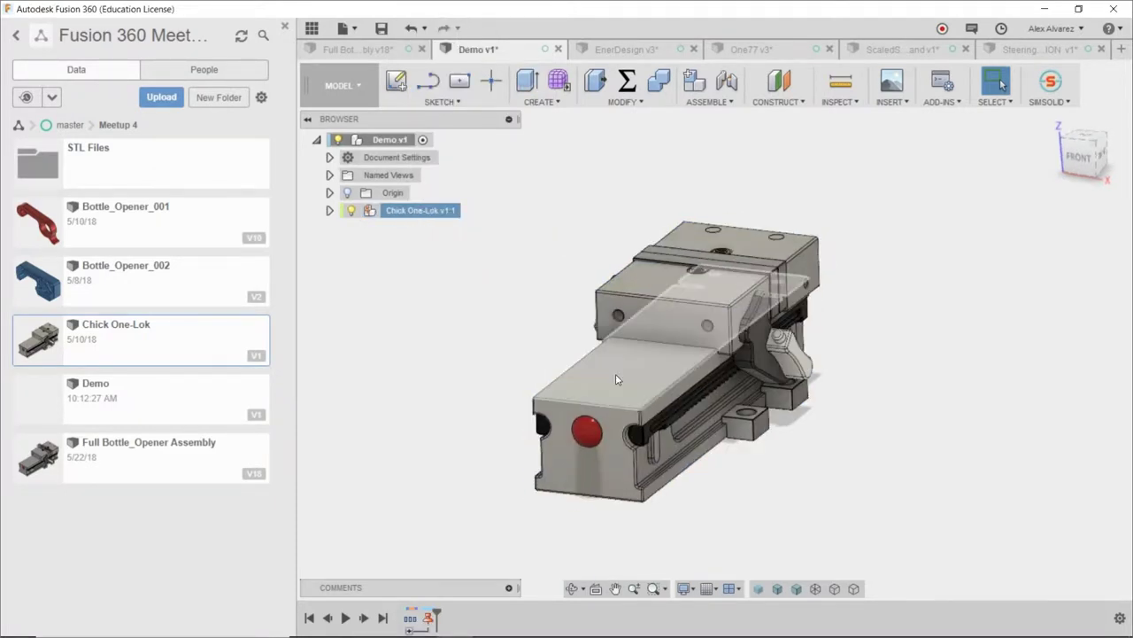
key("Escape")
Step: Slide the vise's movable jaw along the rail toward the fixed jaw, then expand the vise's component tree
middle_click_drag(565, 306, 664, 290, "shift")
mouse_move(666, 292)
left_mouse_down()
mouse_move(618, 328)
mouse_move(668, 300)
mouse_move(658, 304)
left_mouse_up()
middle_click_drag(658, 305, 665, 338, "shift")
left_click_drag(665, 338, 640, 338)
scroll(597, 308, "up", 3)
scroll(597, 312, "up", 2)
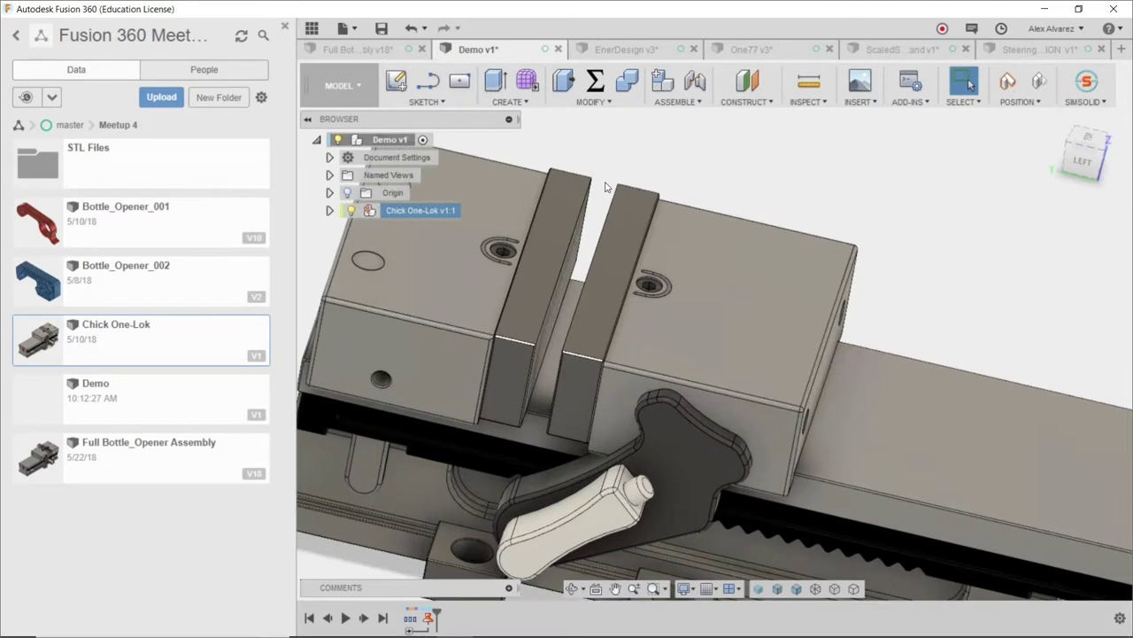
middle_click_drag(635, 295, 584, 284, "shift")
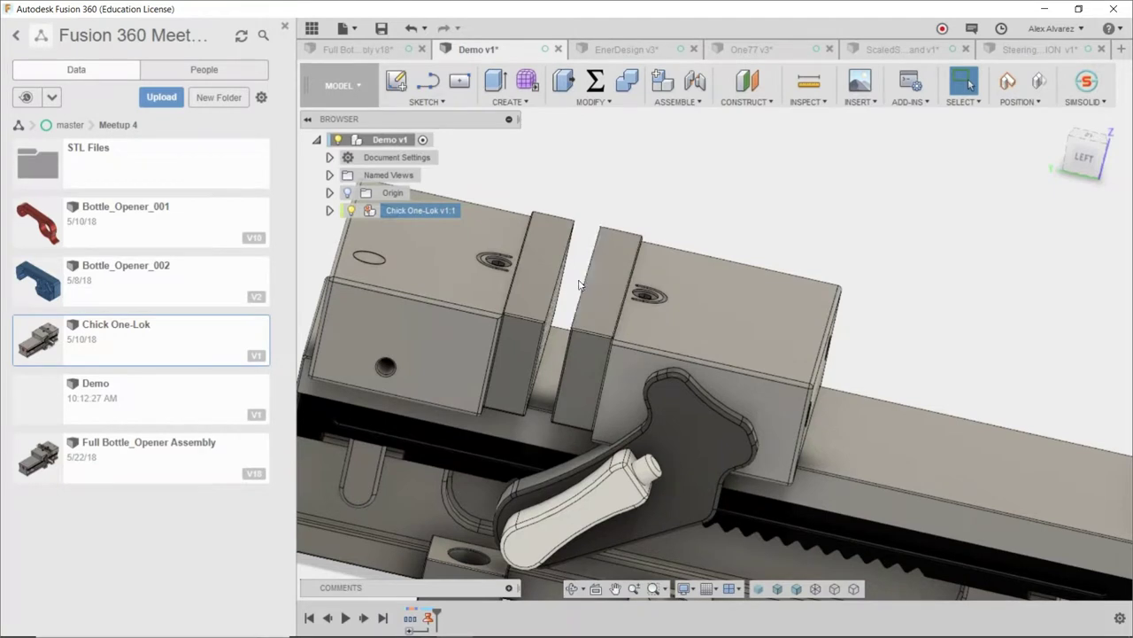
left_click_drag(588, 315, 616, 311)
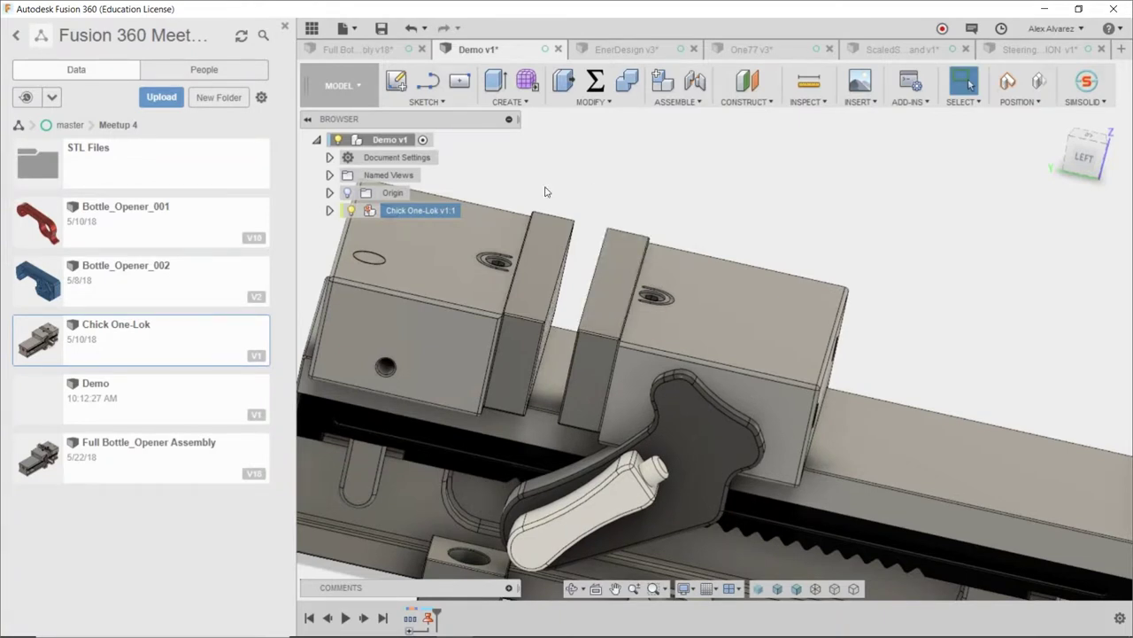
left_click(329, 210)
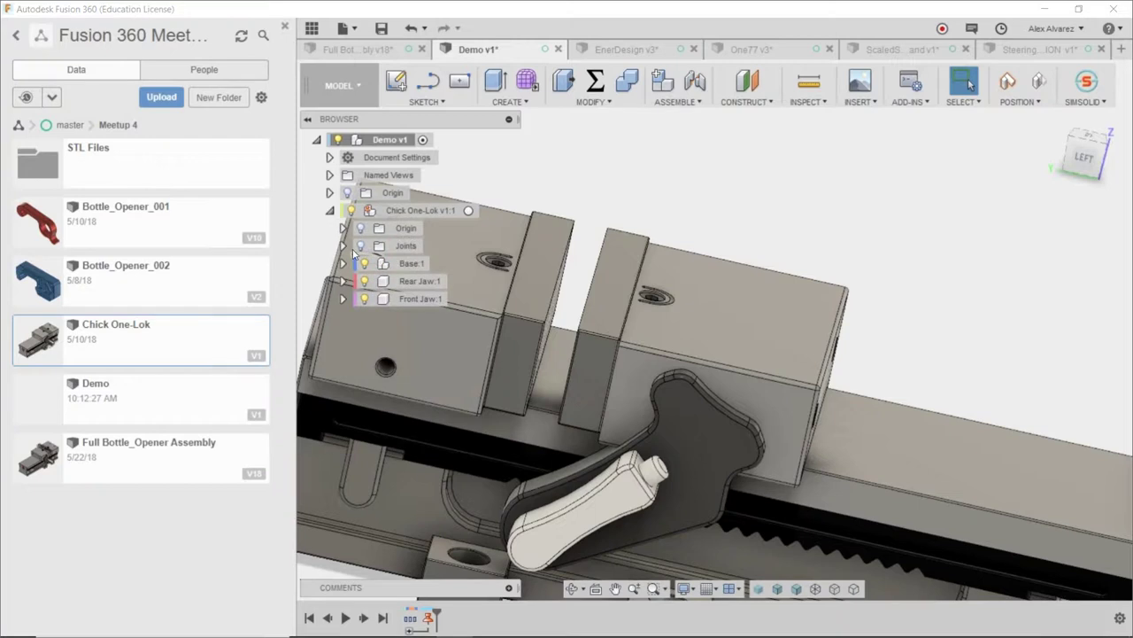
Step: Drive the Front Jaw joint to a jaw distance of 0.5
left_click(343, 246)
right_click(407, 304)
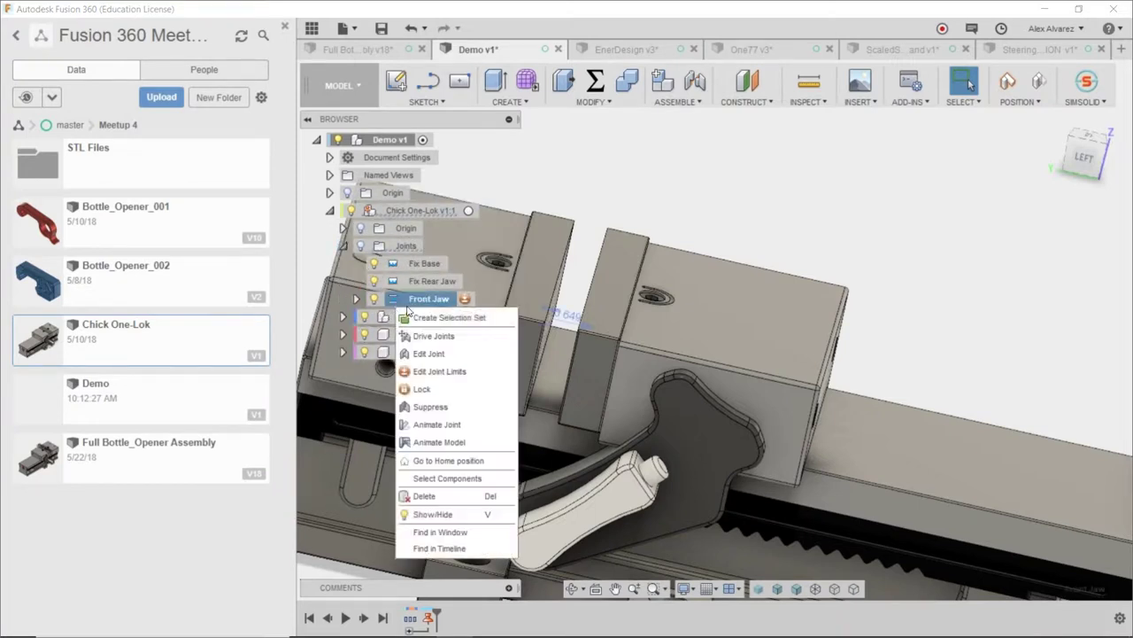
left_click(433, 335)
left_click(960, 166)
type("0.5")
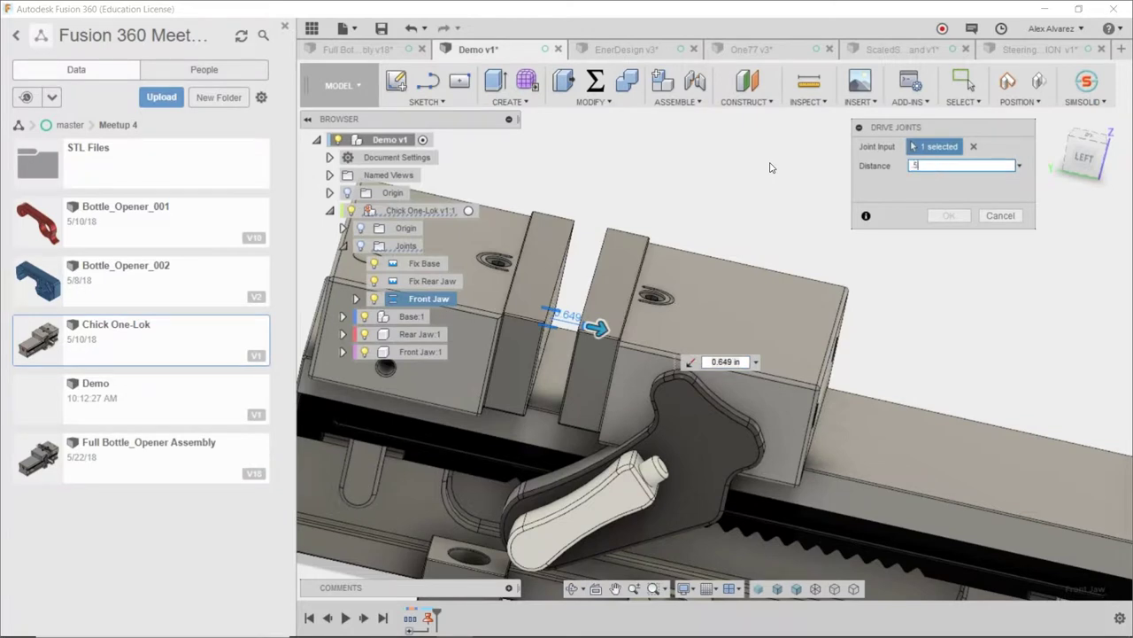
key("Return")
middle_click_drag(864, 197, 901, 185, "shift")
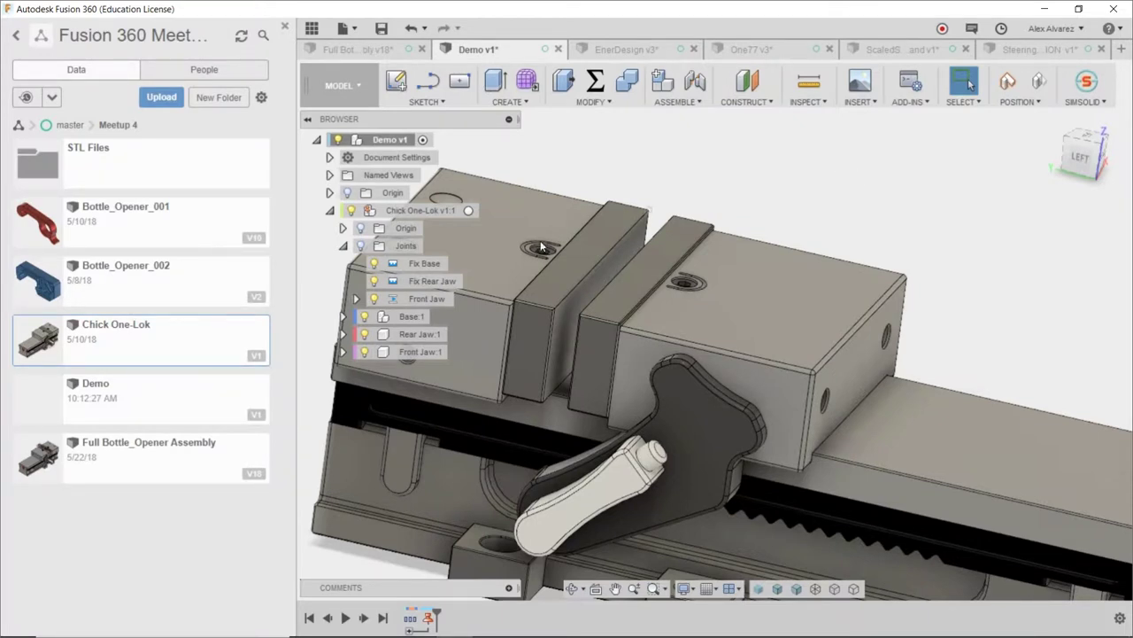
Step: Lock the Front Jaw joint and confirm the jaw no longer slides
right_click(425, 302)
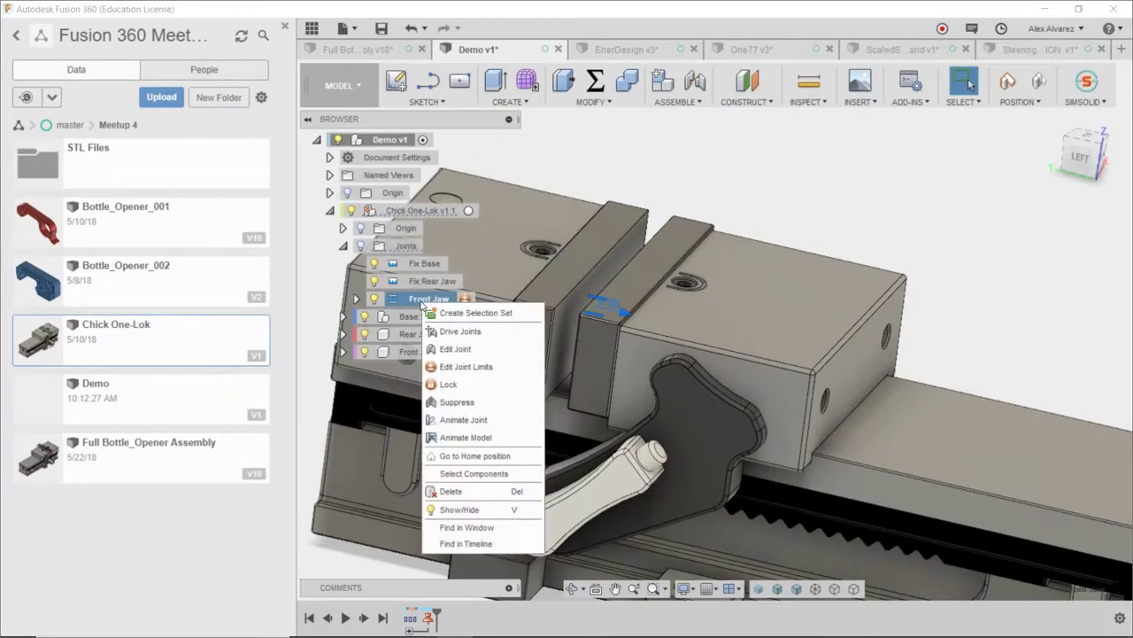
left_click(449, 383)
left_click_drag(767, 329, 949, 457)
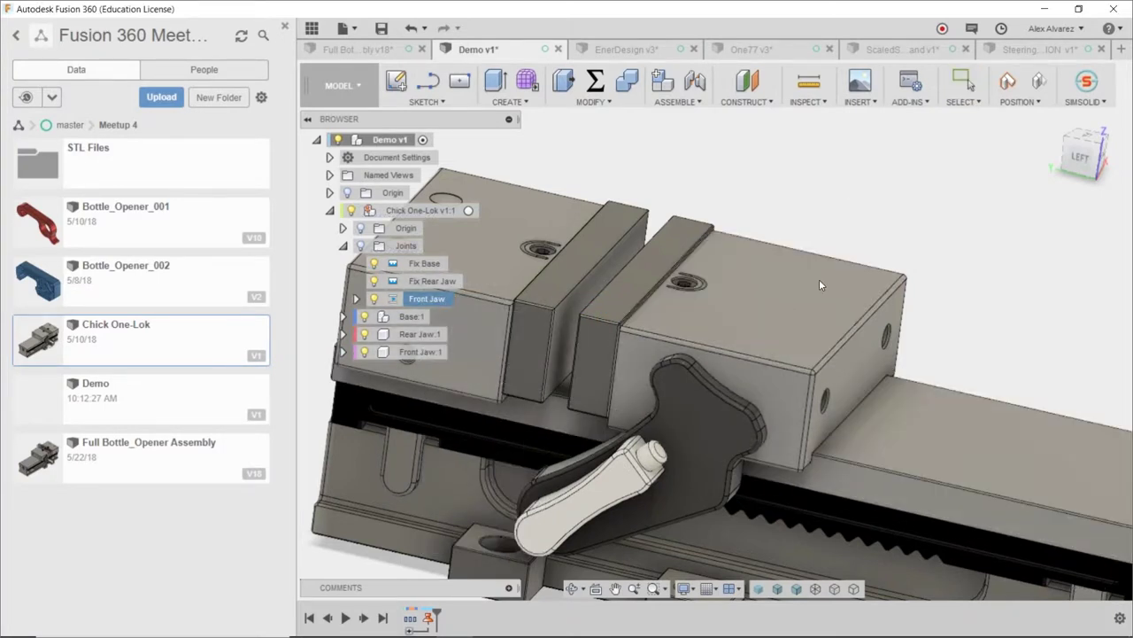
scroll(866, 265, "down", 3)
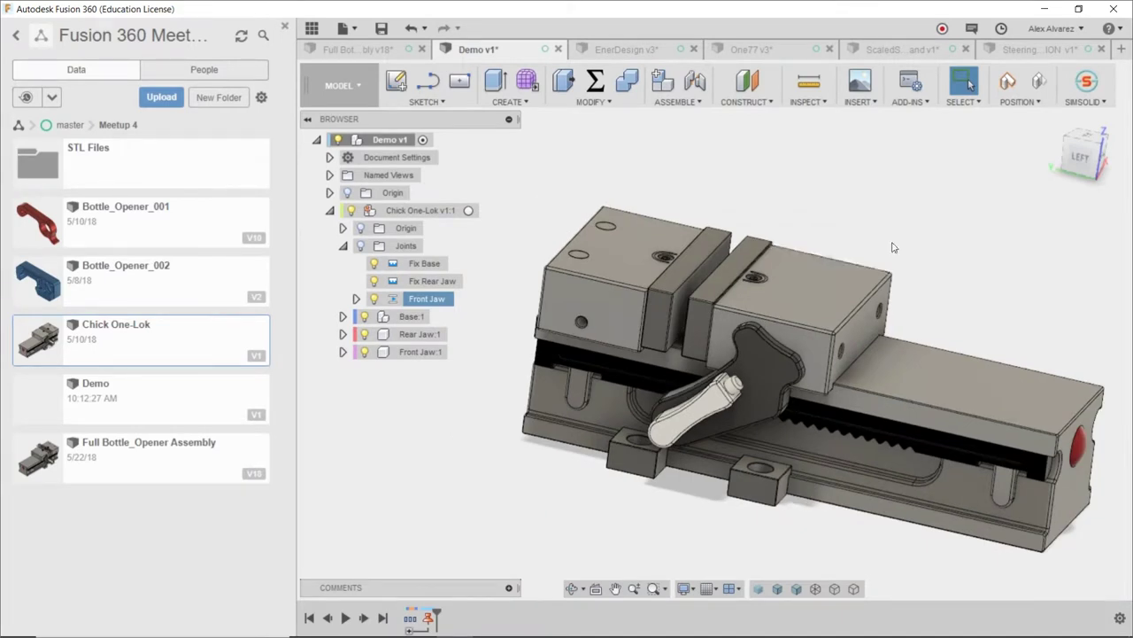
left_click(1082, 160)
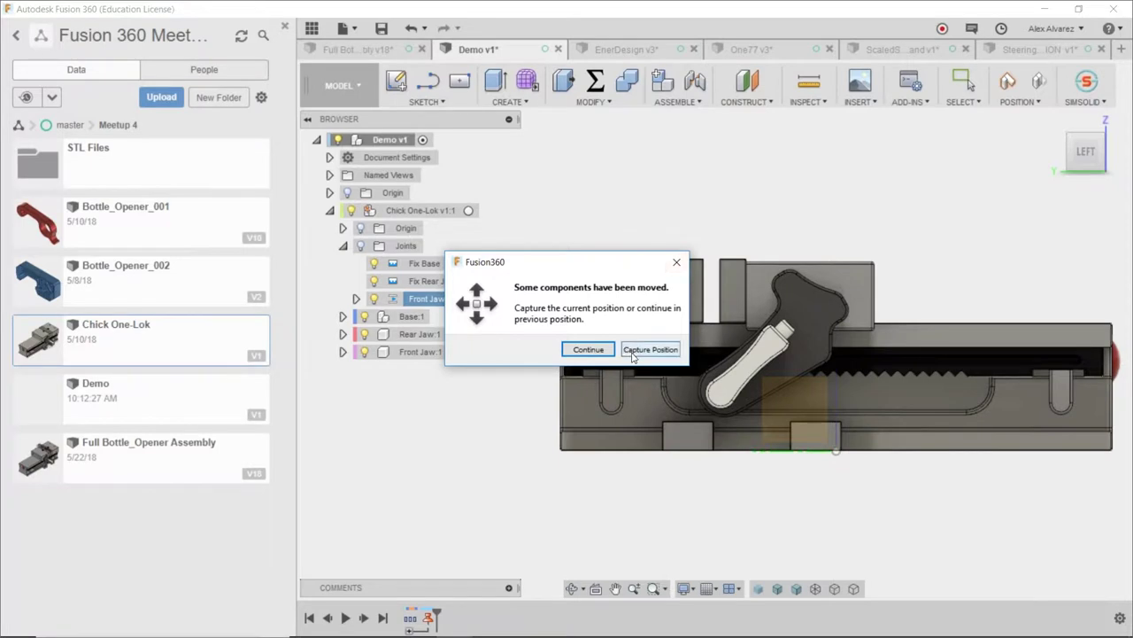
Step: Capture the components' moved position, then start and discard a trial sketch on the jaw face
left_click(634, 353)
scroll(685, 255, "up", 5)
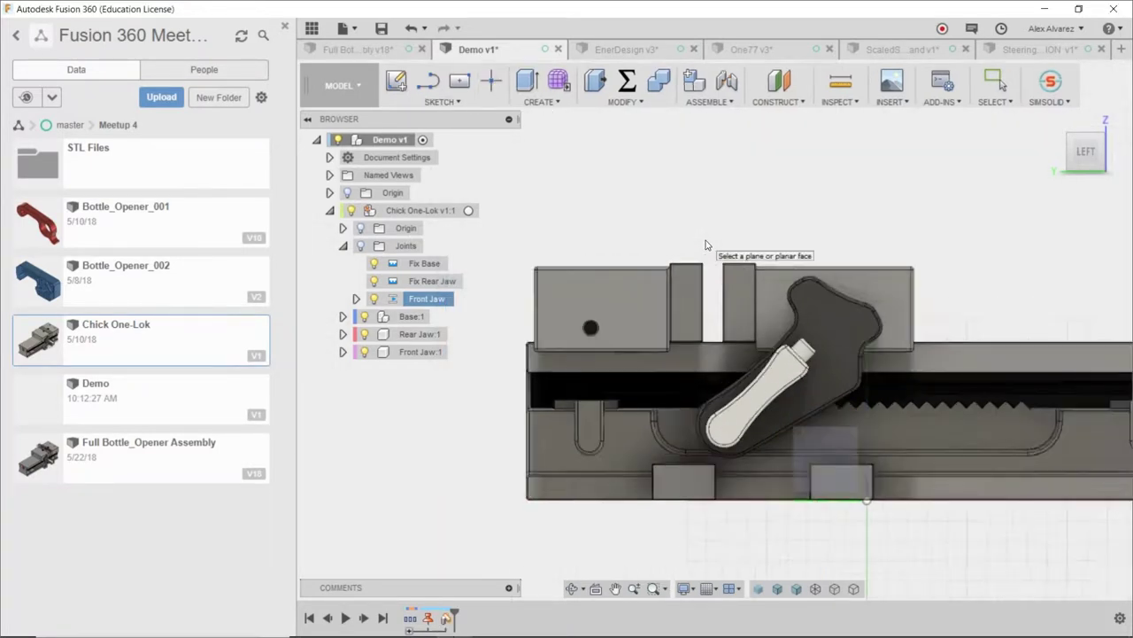
key("p")
left_click(681, 312)
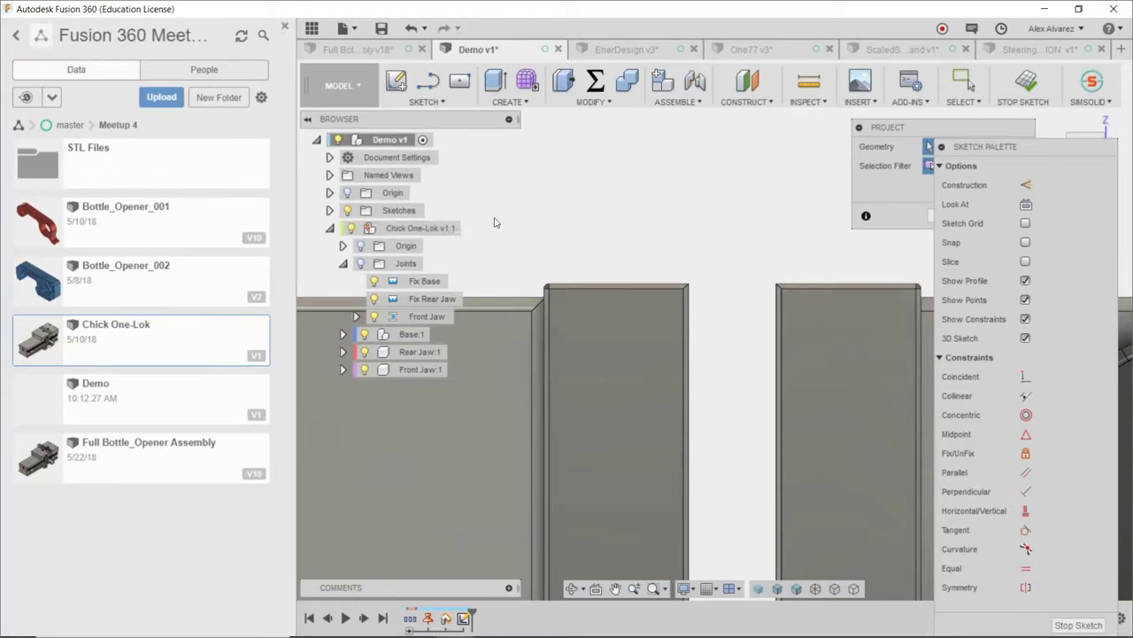
key("Escape")
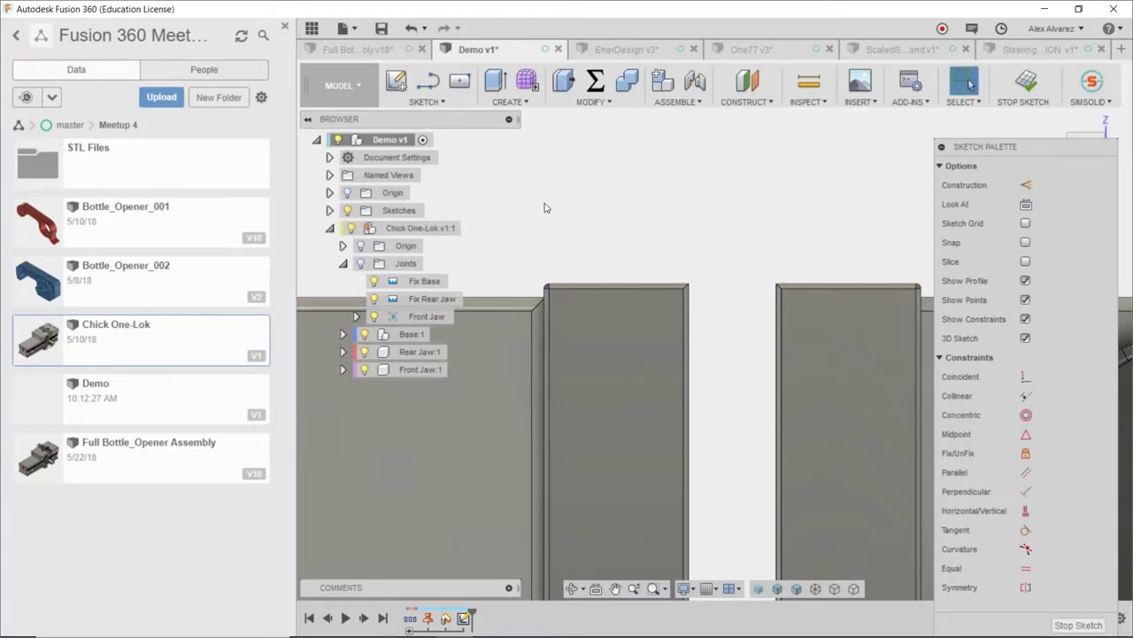
key("ctrl+z")
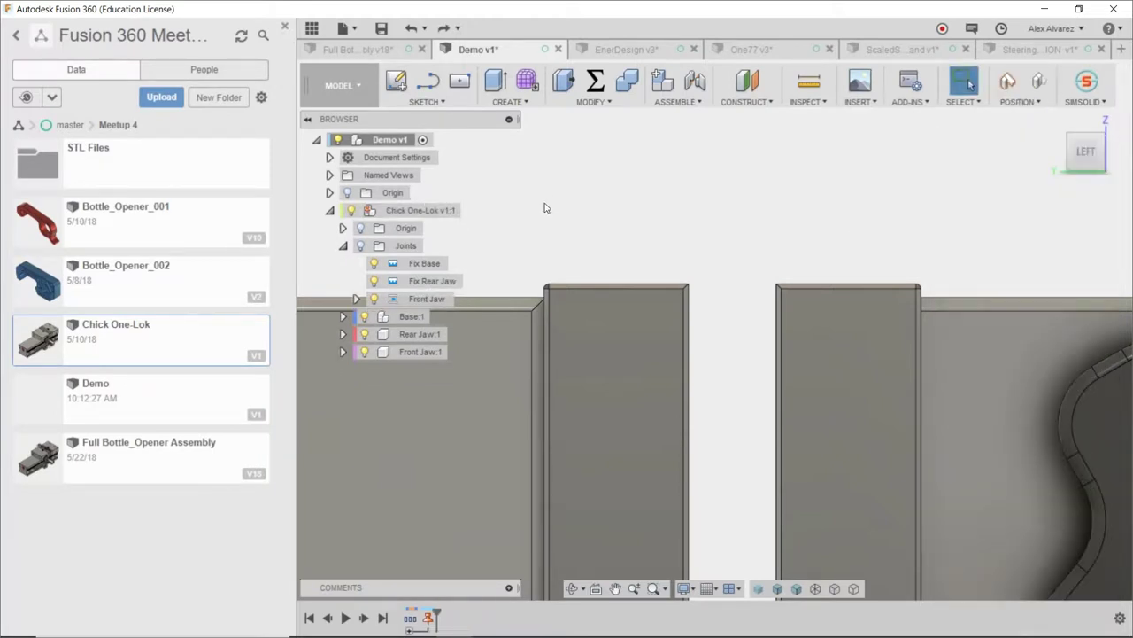
Step: Collapse Chick One-Lok, make it the active component, and hide the data panel
left_click(330, 213)
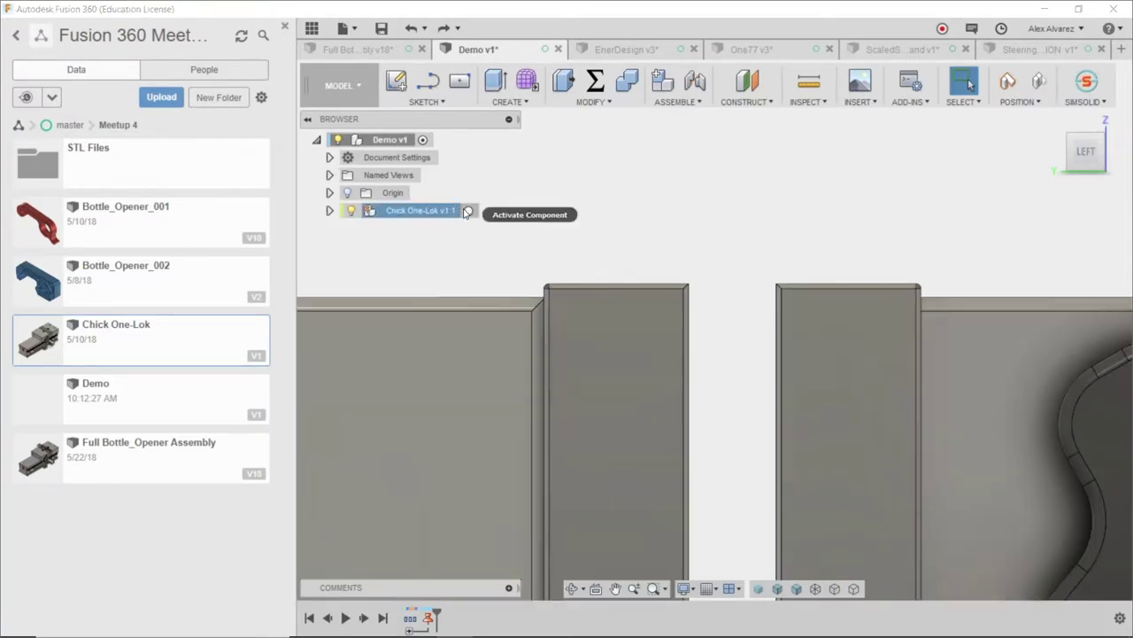
left_click(477, 209)
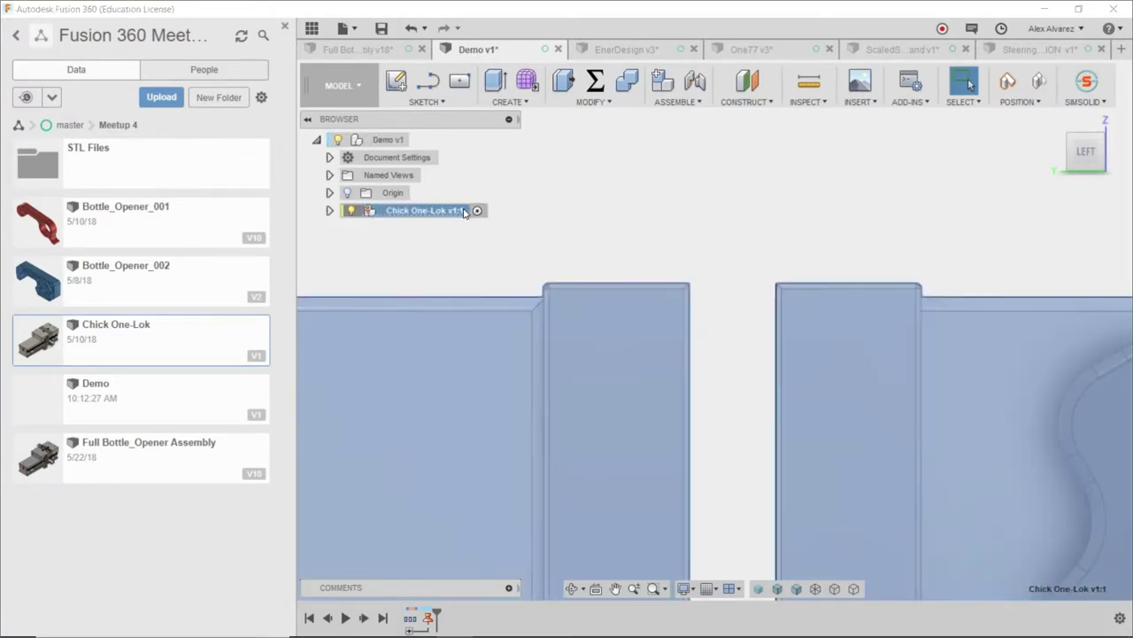
scroll(613, 261, "down", 3)
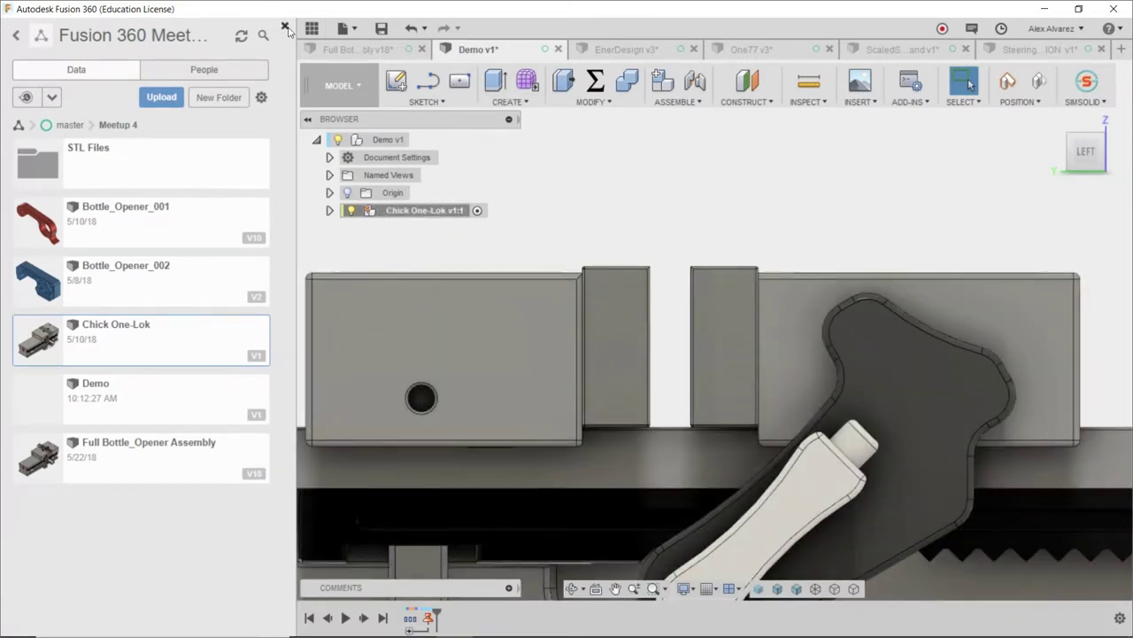
left_click(285, 28)
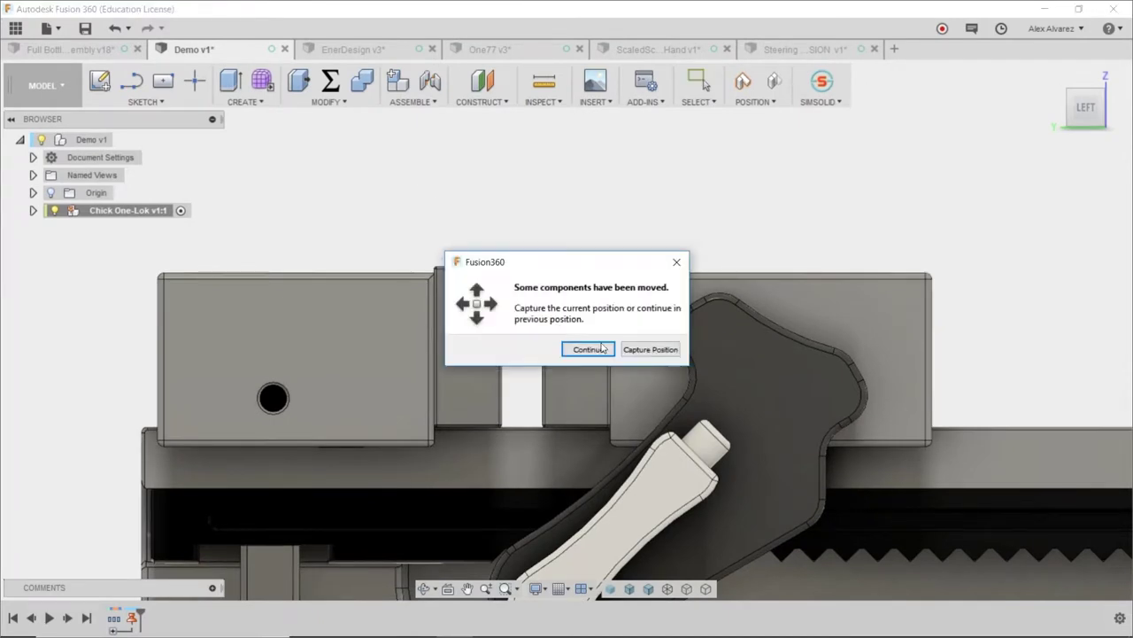
Step: Capture the position, start a sketch on the left jaw face, and project both inner jaw corners
left_click(645, 350)
key("p")
left_click(494, 314)
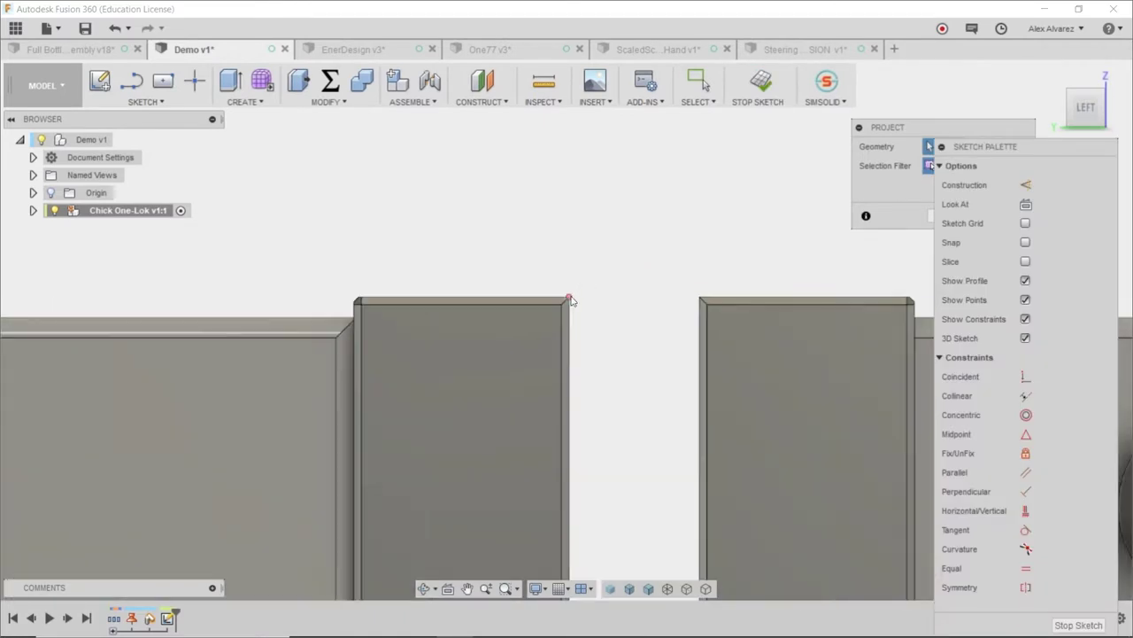
left_click(569, 299)
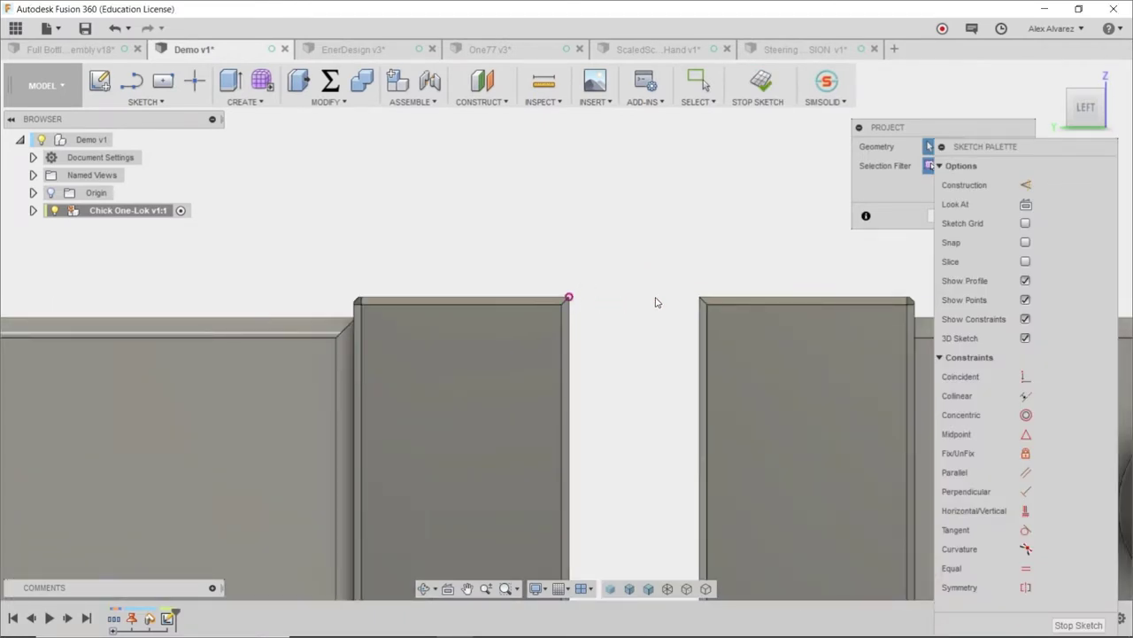
left_click(700, 298)
key("Escape")
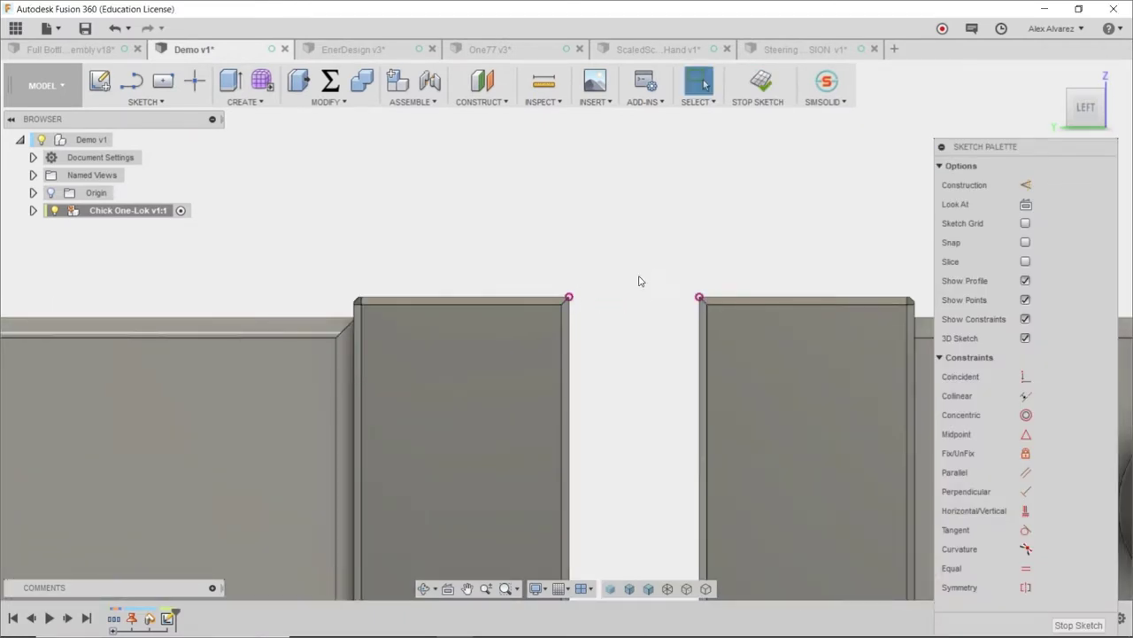
Step: Draw a construction line between the two projected jaw corners
key("l")
left_click(569, 297)
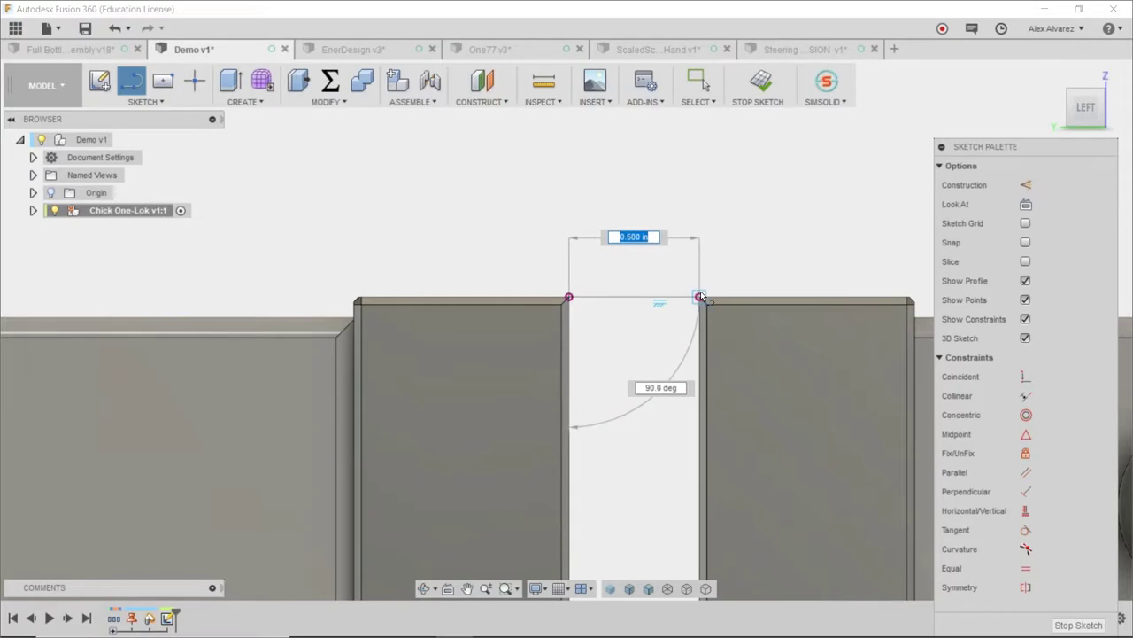
left_click(700, 297)
key("Escape")
left_click(670, 297)
key("x")
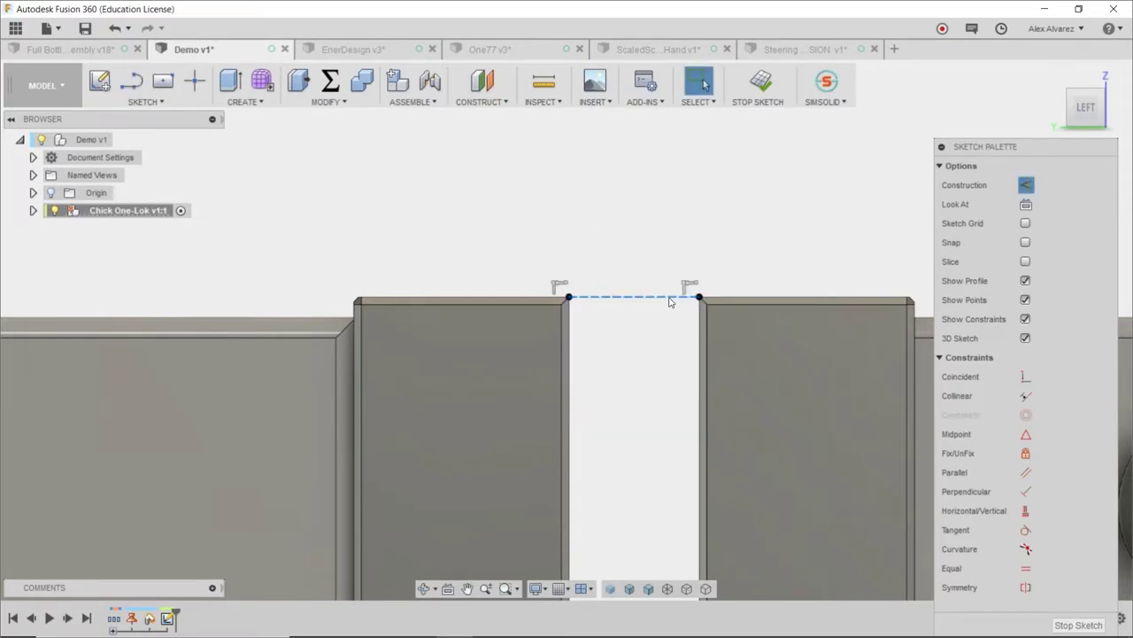
key("Escape")
Step: Draw a center rectangle on the line's midpoint and dimension its width to 1.25
type("srec")
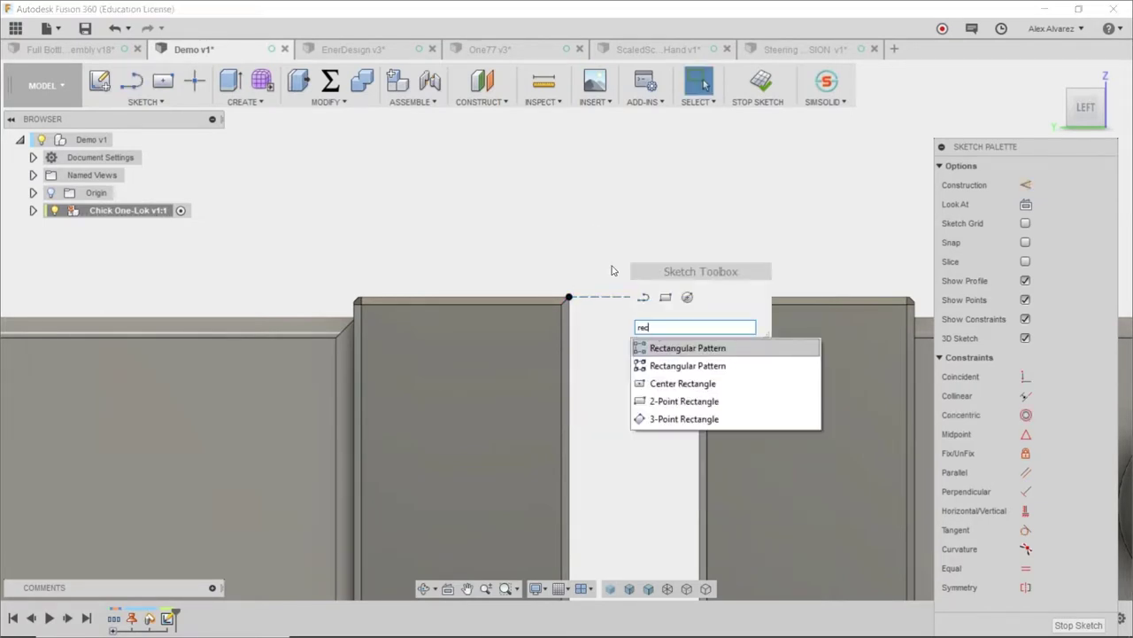
left_click(696, 390)
left_click(632, 298)
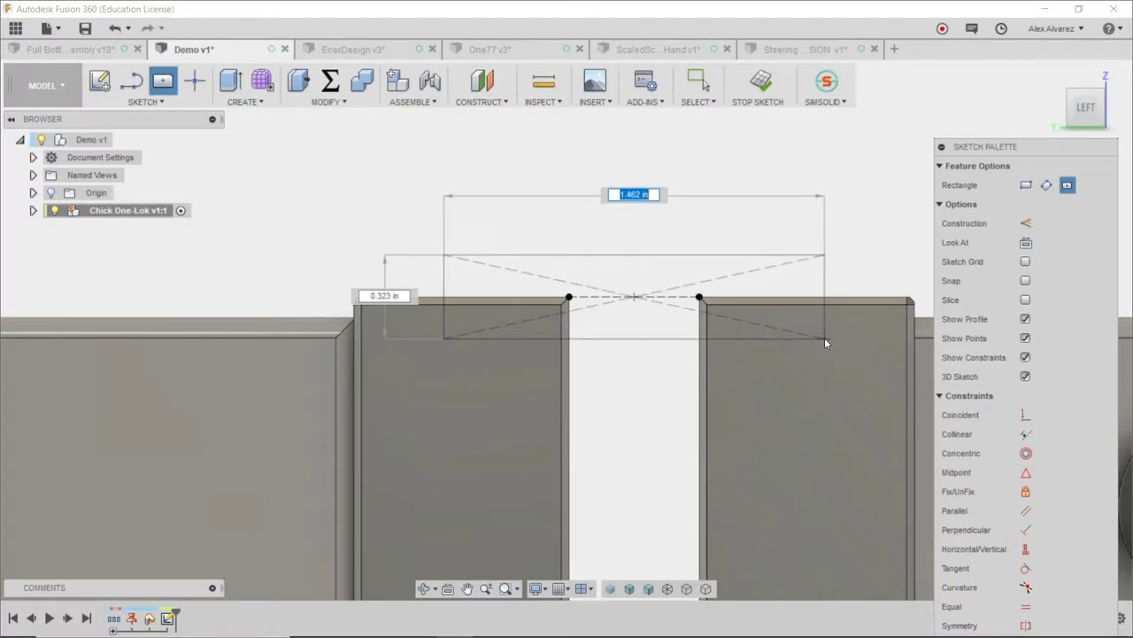
left_click(811, 339)
key("Escape")
key("d")
left_click(696, 254)
left_click(695, 204)
type("1.25")
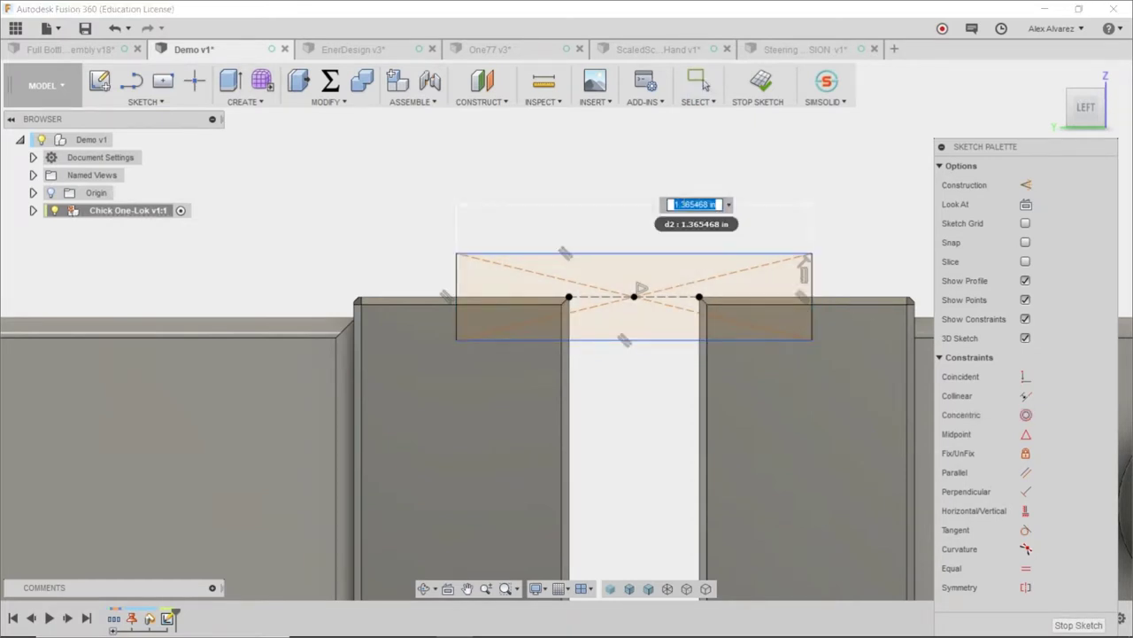
key("Return")
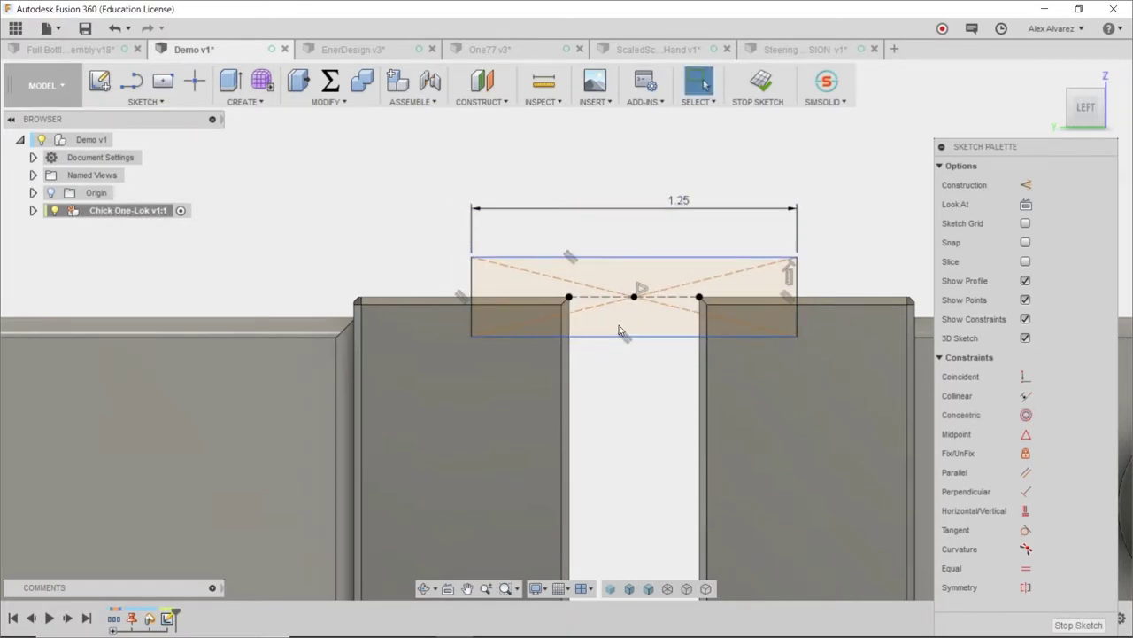
Step: Dimension the rectangle's bottom edge 0.10 below the jaw block's top edge
scroll(552, 314, "up", 1)
scroll(531, 314, "up", 3)
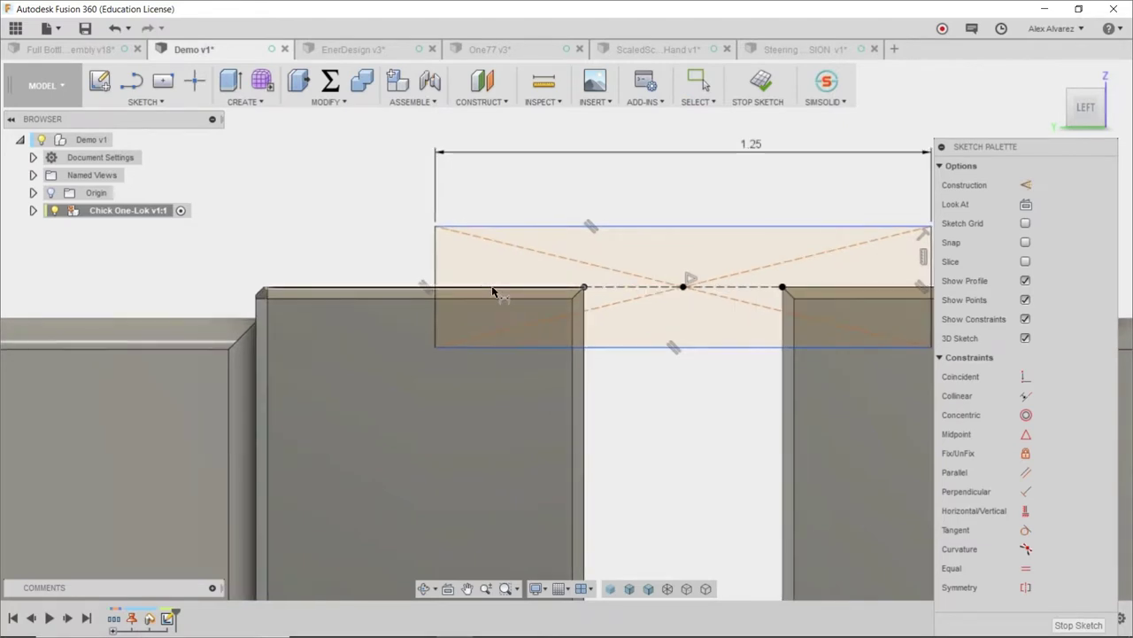
left_click(499, 291)
left_click(512, 351)
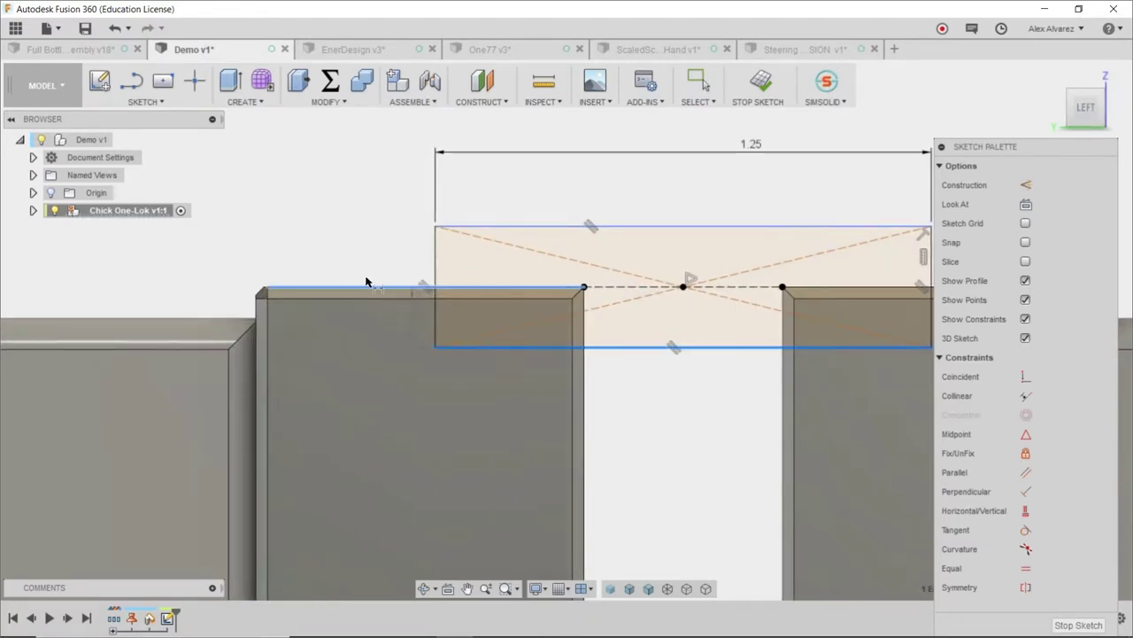
left_click(371, 224)
key("BackSpace")
type(".1")
key("Return")
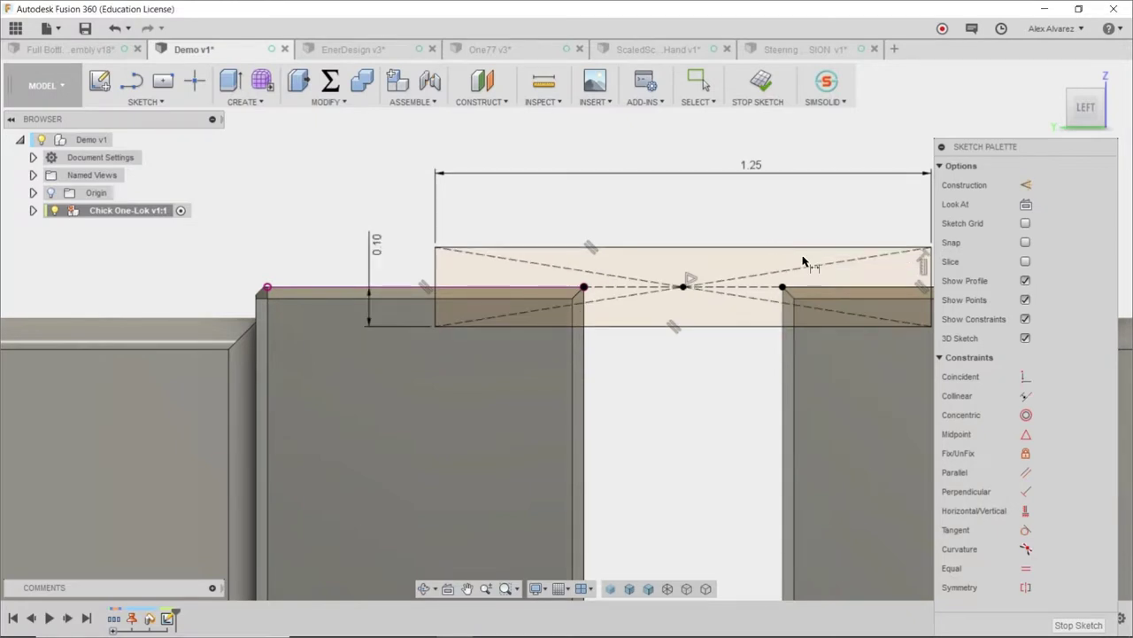
scroll(748, 206, "down", 3)
key("Escape")
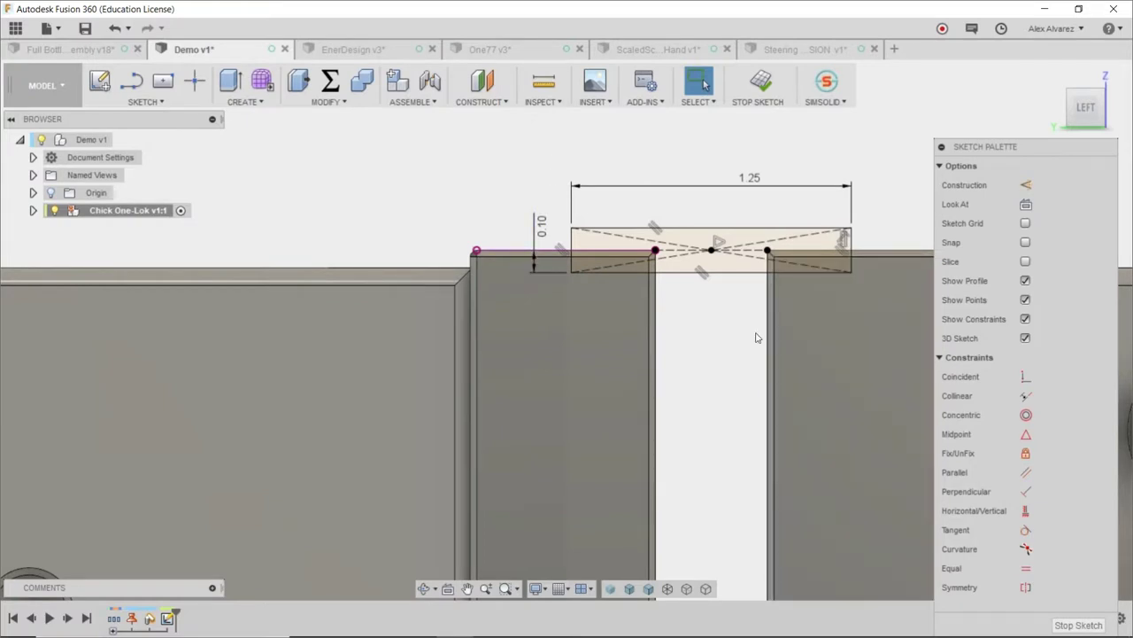
scroll(723, 336, "down", 4)
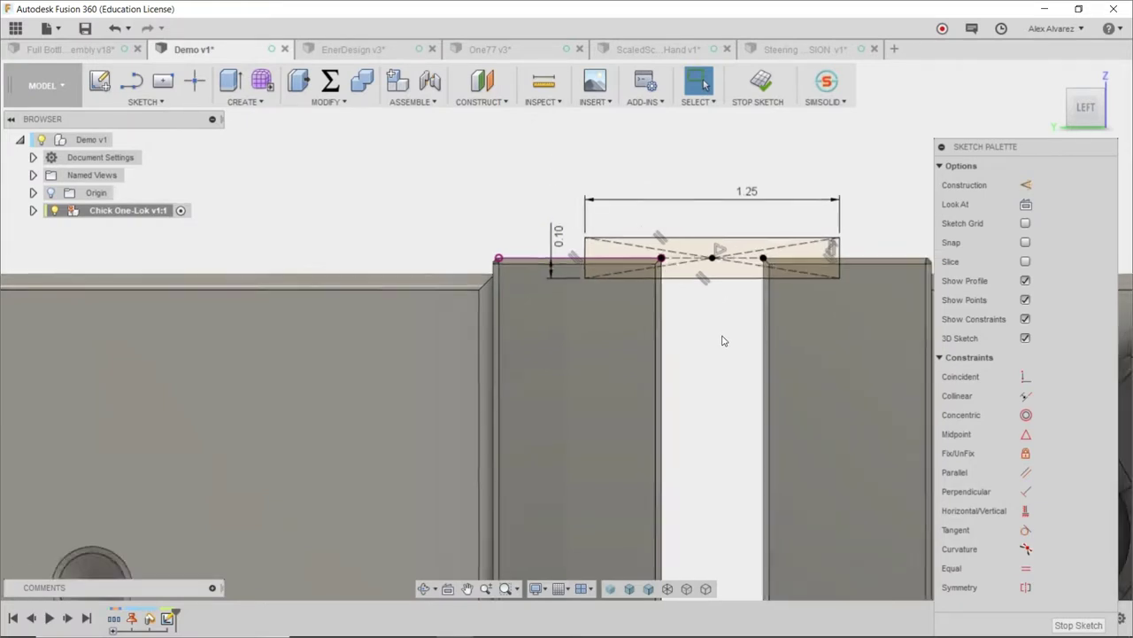
middle_click_drag(719, 341, 557, 368, "shift")
Step: Extrude the rectangle profile -2.25 in along the jaws as a Cut operation
key("e")
left_click(604, 296)
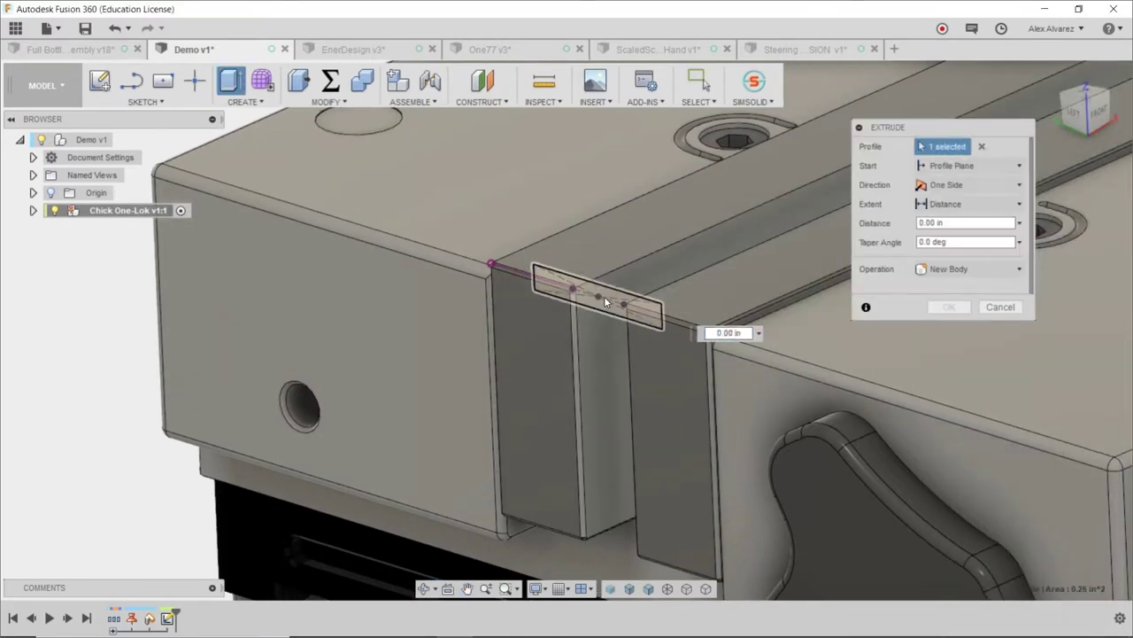
left_click_drag(595, 297, 685, 234)
type("-2")
key("Return")
type(".2")
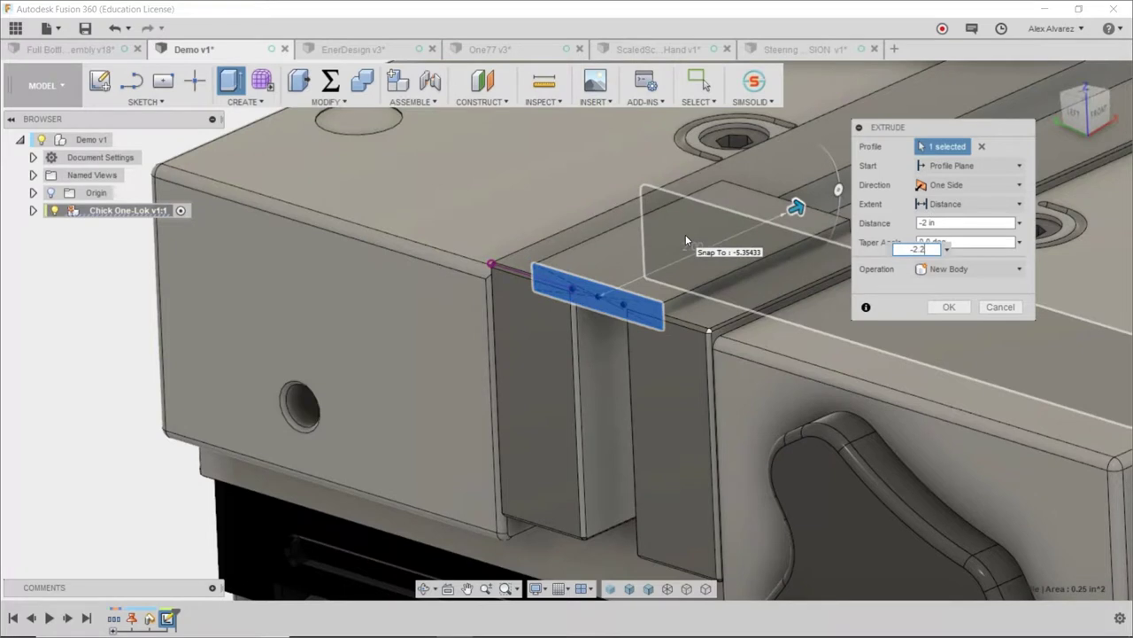
type("5")
middle_click_drag(661, 227, 455, 276, "shift")
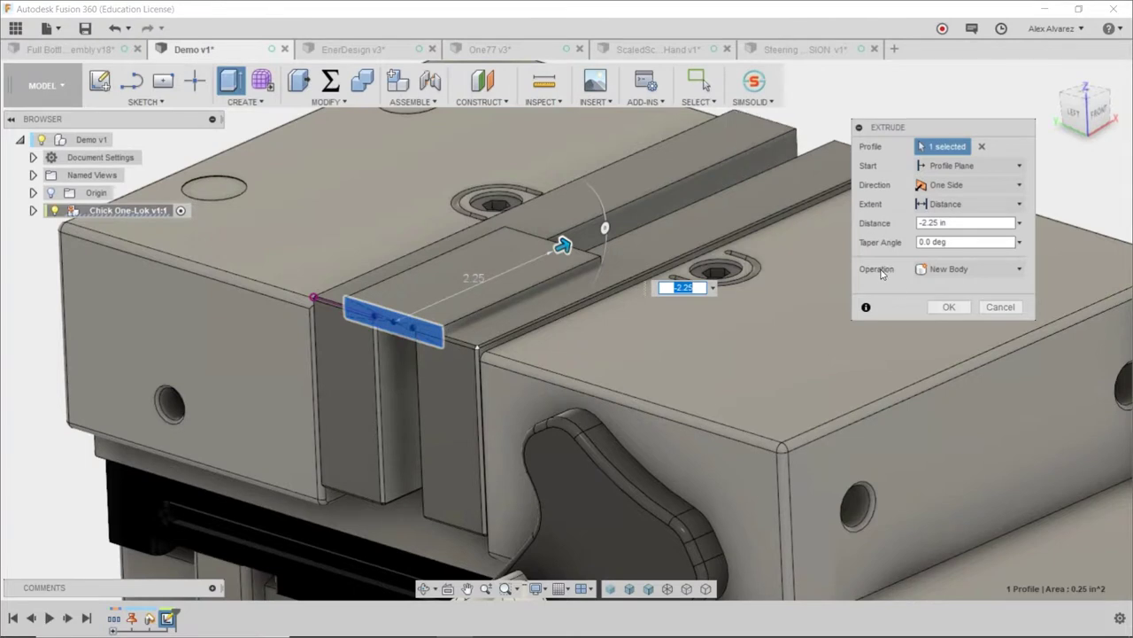
left_click(969, 270)
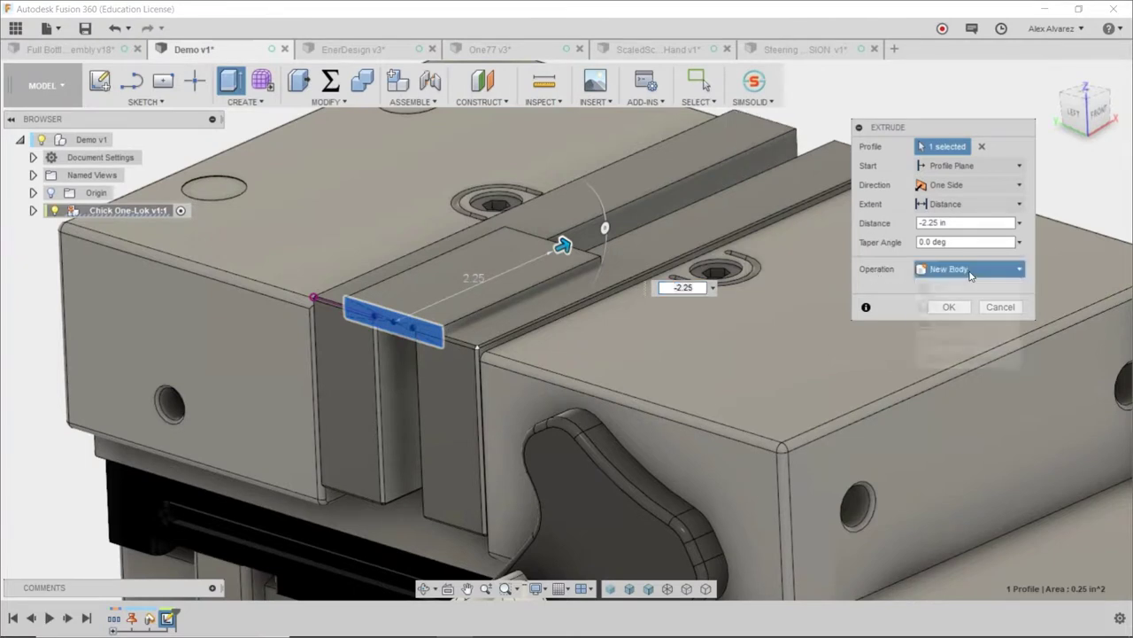
left_click(947, 304)
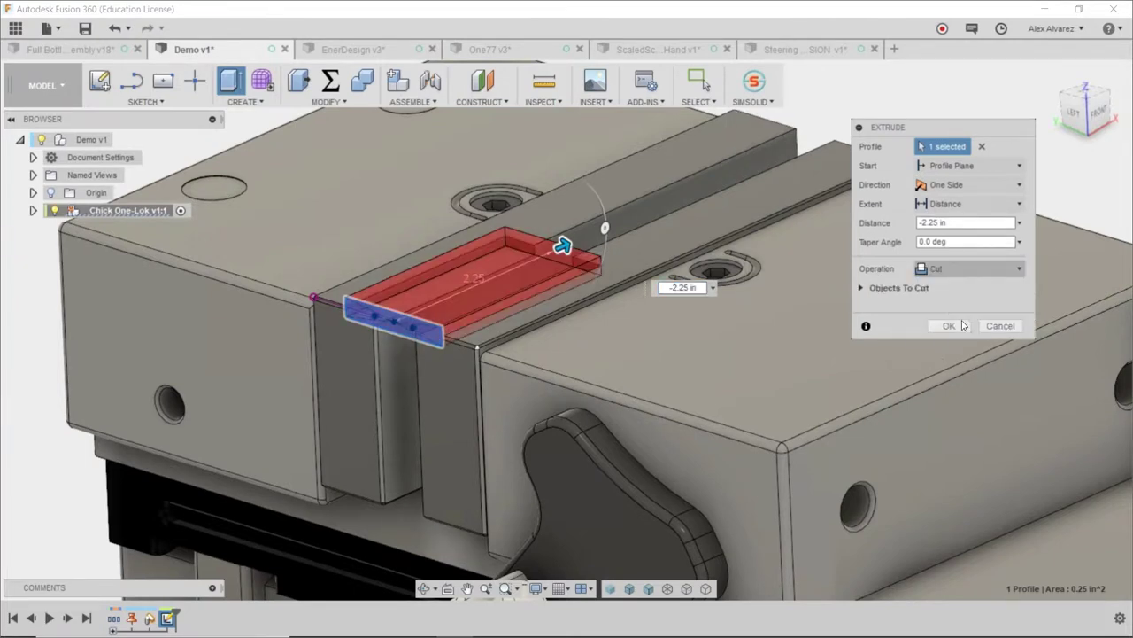
left_click(949, 325)
scroll(995, 248, "down", 3)
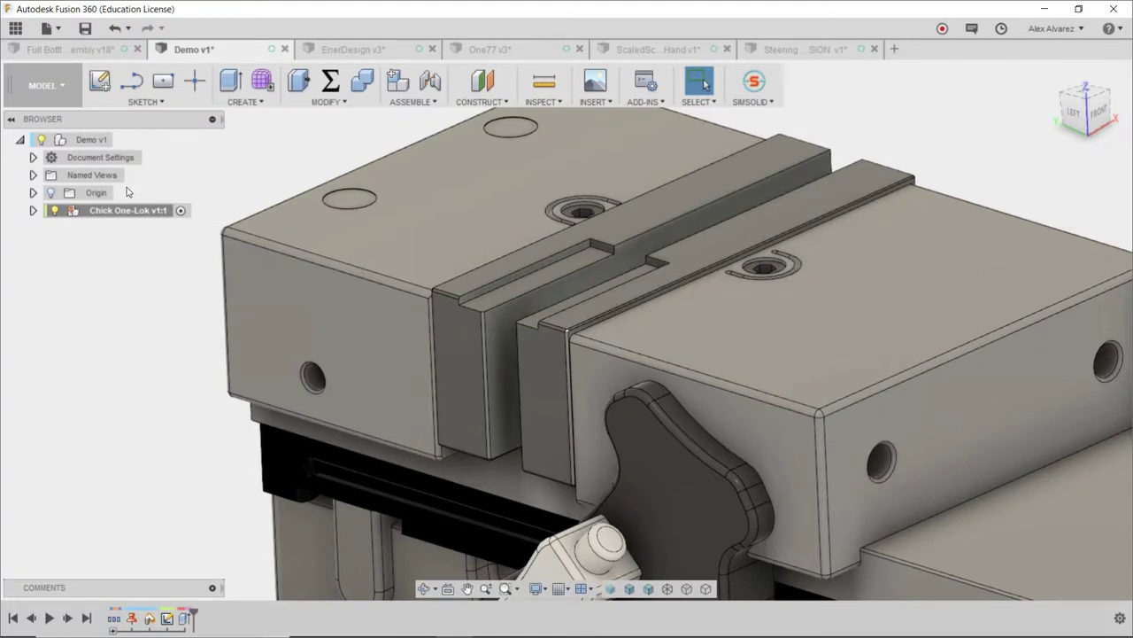
left_click(33, 210)
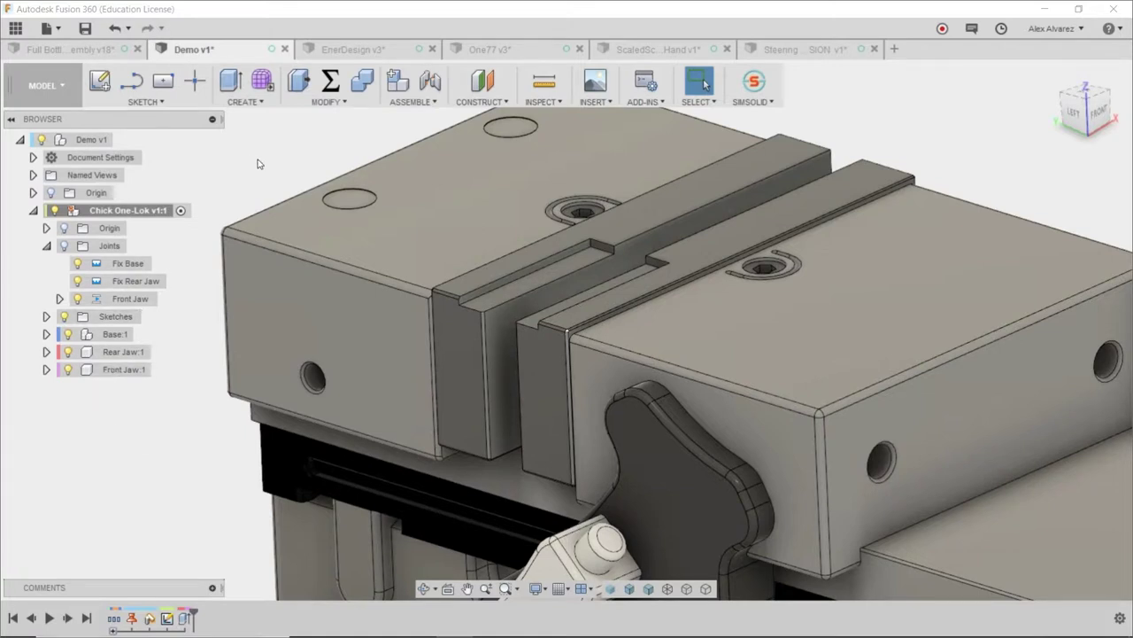
Step: Create a sketch on the cut slot's top face and start projecting existing geometry
scroll(257, 164, "down", 2)
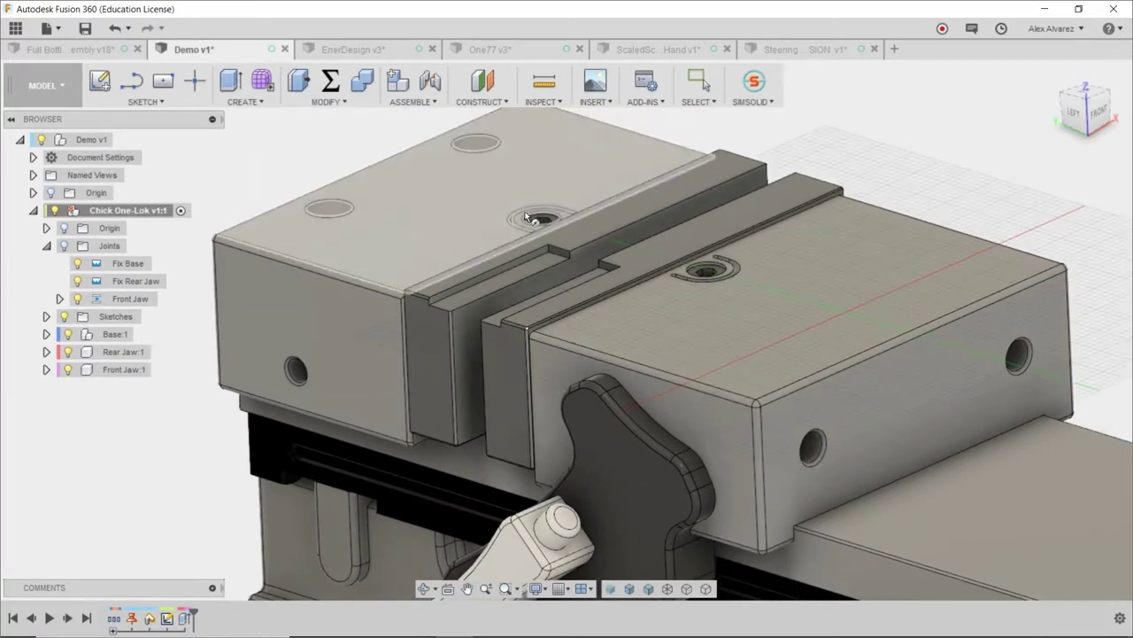
scroll(527, 217, "up", 5)
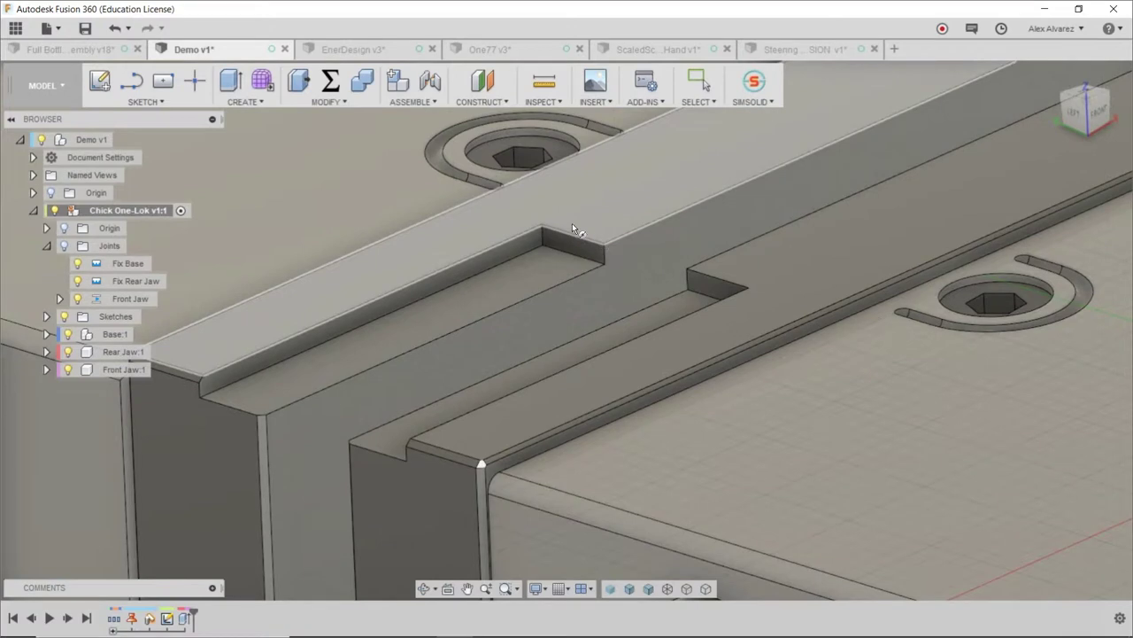
middle_click_drag(580, 221, 634, 264, "shift")
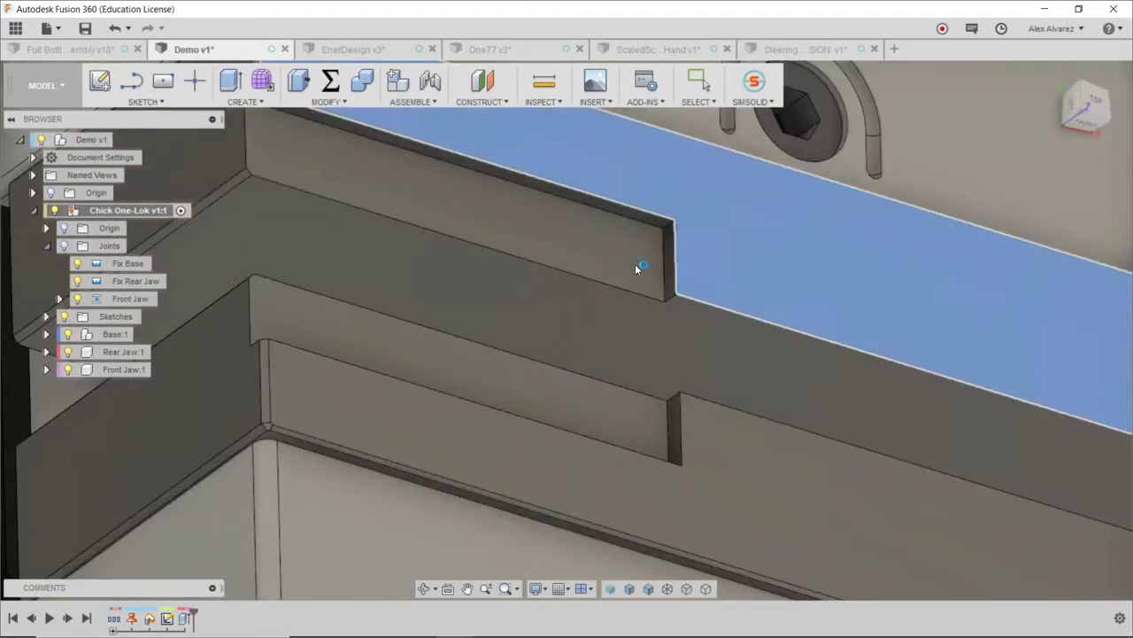
key("c")
key("p")
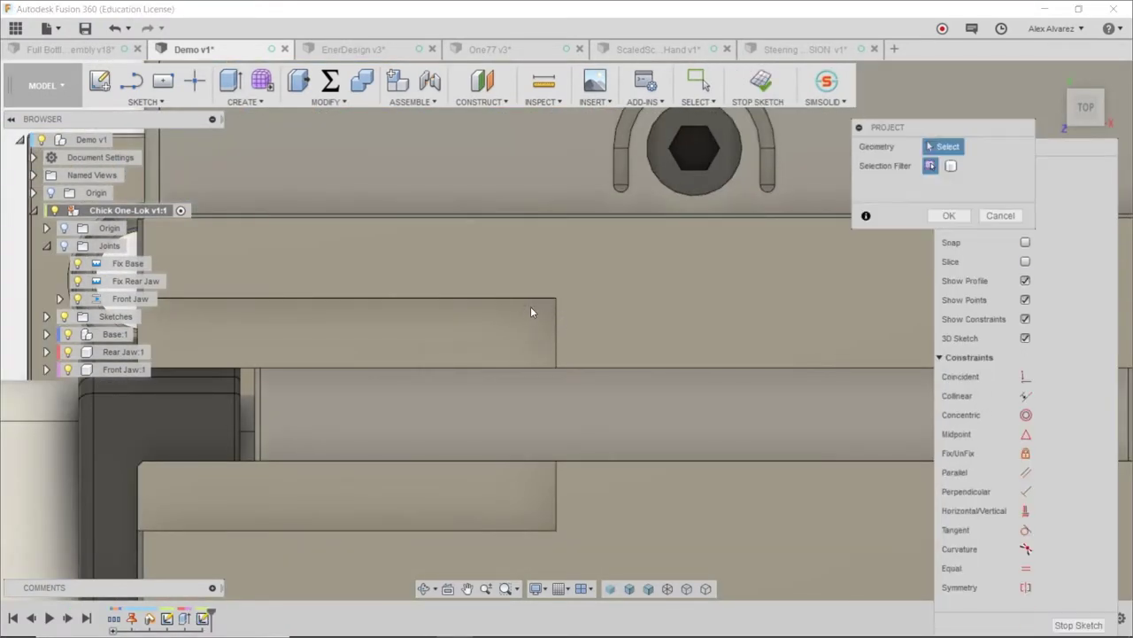
Step: Project the upper and lower slot corner points and draw a circle centred on each
left_click(555, 299)
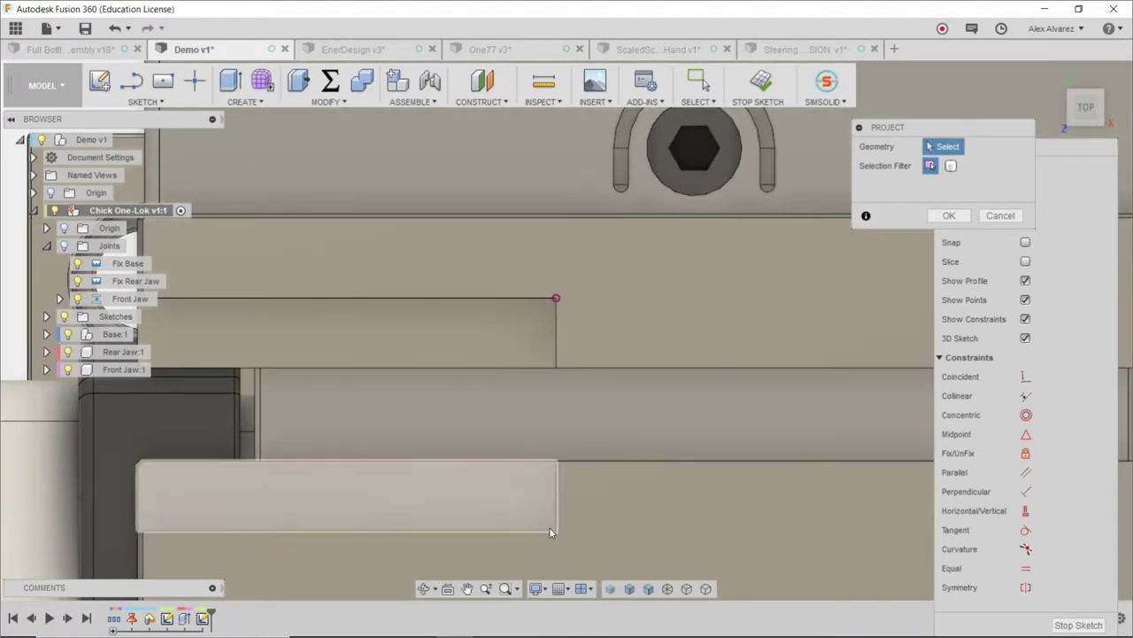
left_click(555, 531)
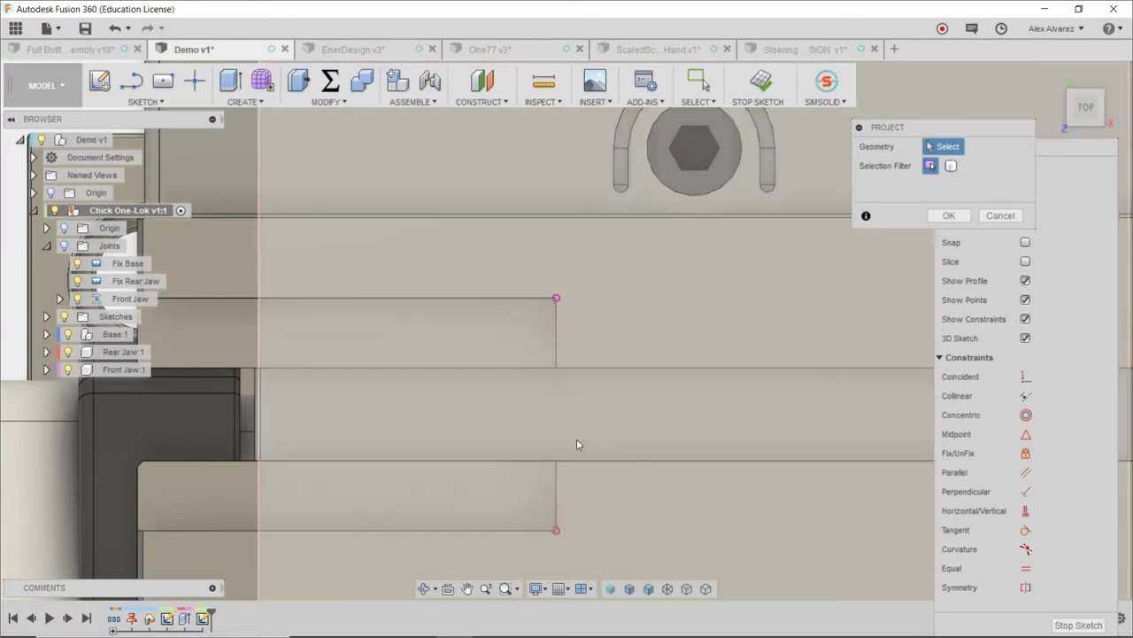
key("Return")
key("c")
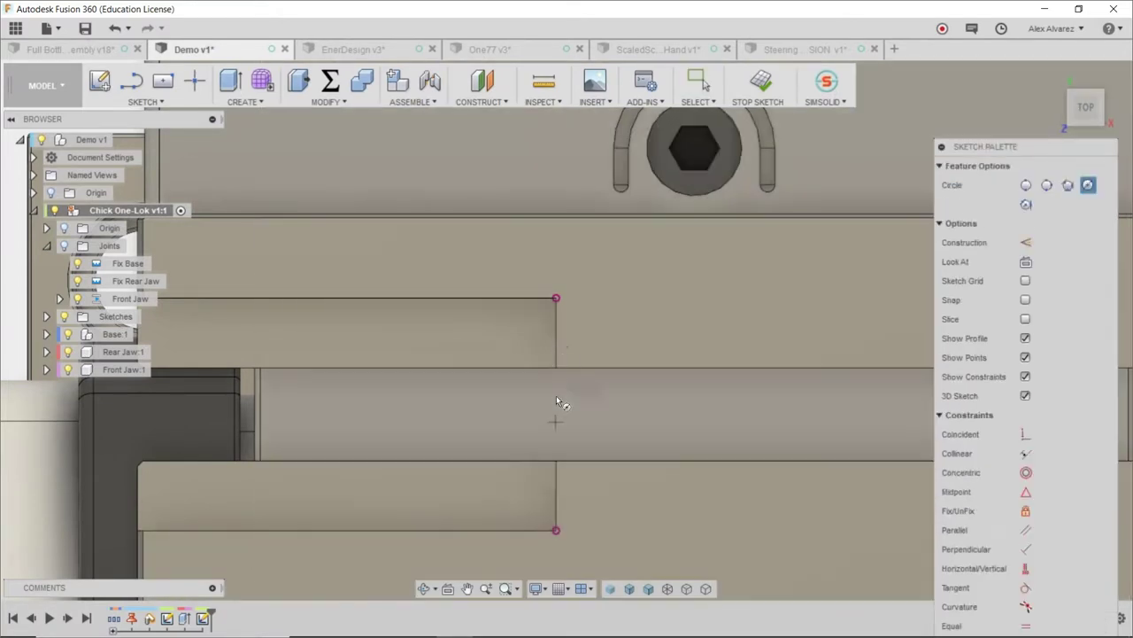
left_click(557, 298)
left_click(571, 314)
left_click(555, 531)
left_click(567, 543)
key("Escape")
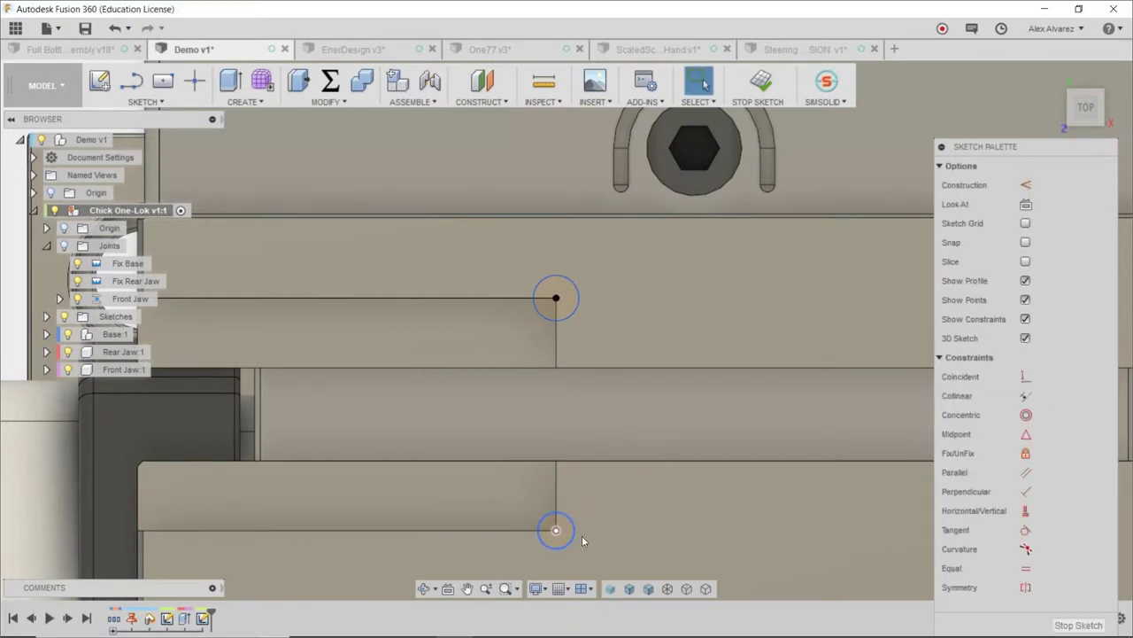
Step: Make the two circles equal and dimension their diameter to 0.295
left_click(572, 316)
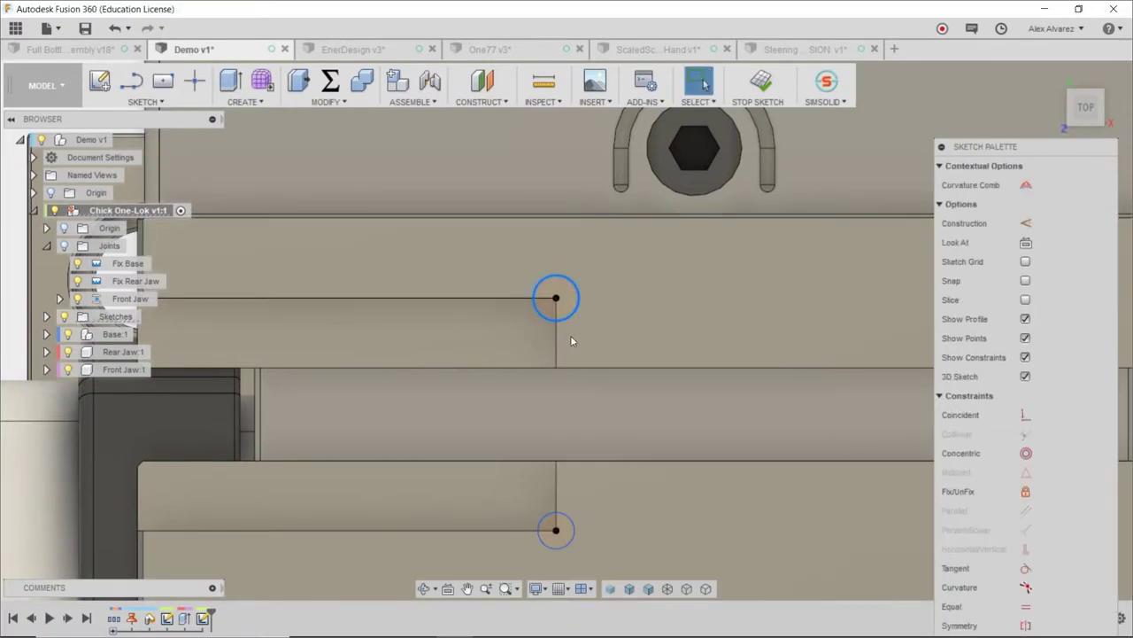
left_click(568, 521)
left_click(1023, 607)
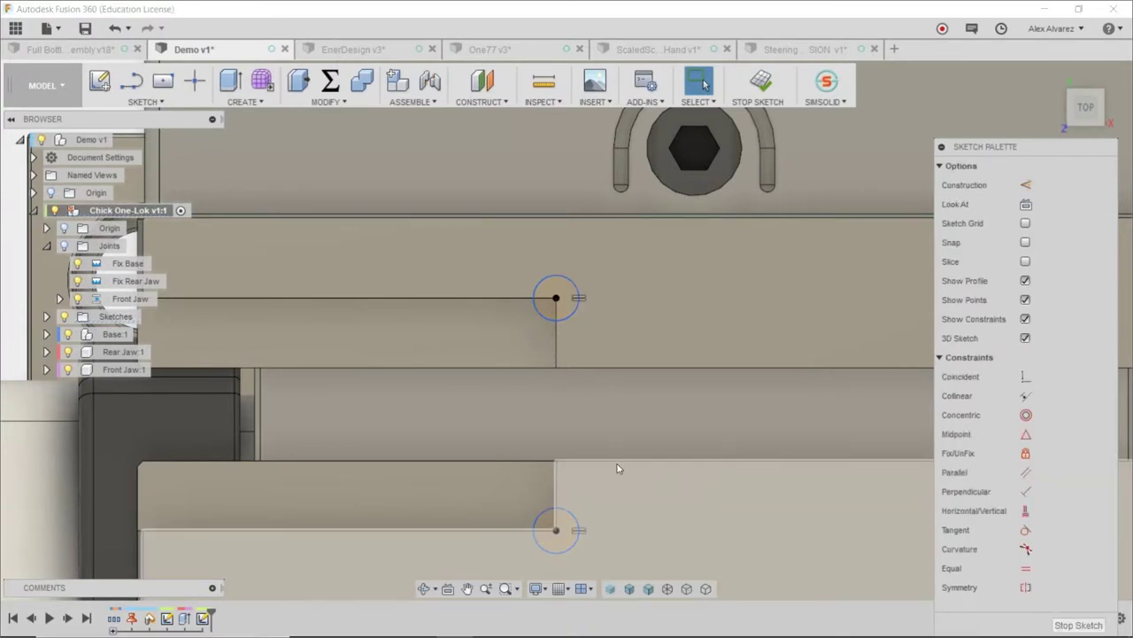
key("d")
left_click(566, 321)
left_click(523, 337)
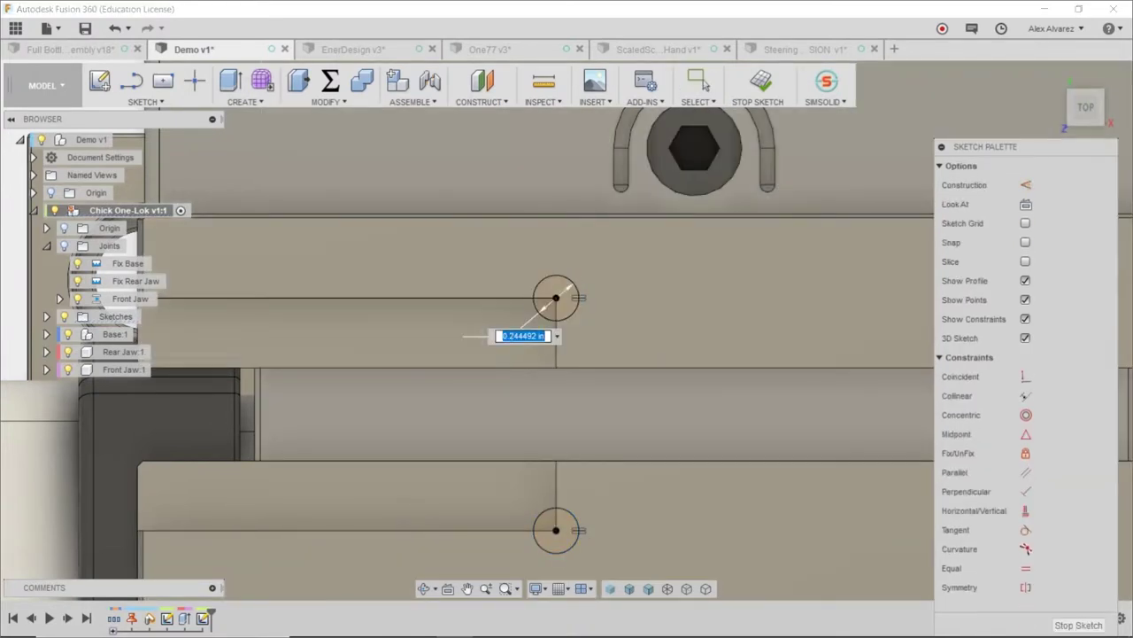
key("BackSpace")
type(".295")
key("Return")
key("Escape")
scroll(606, 334, "down", 2)
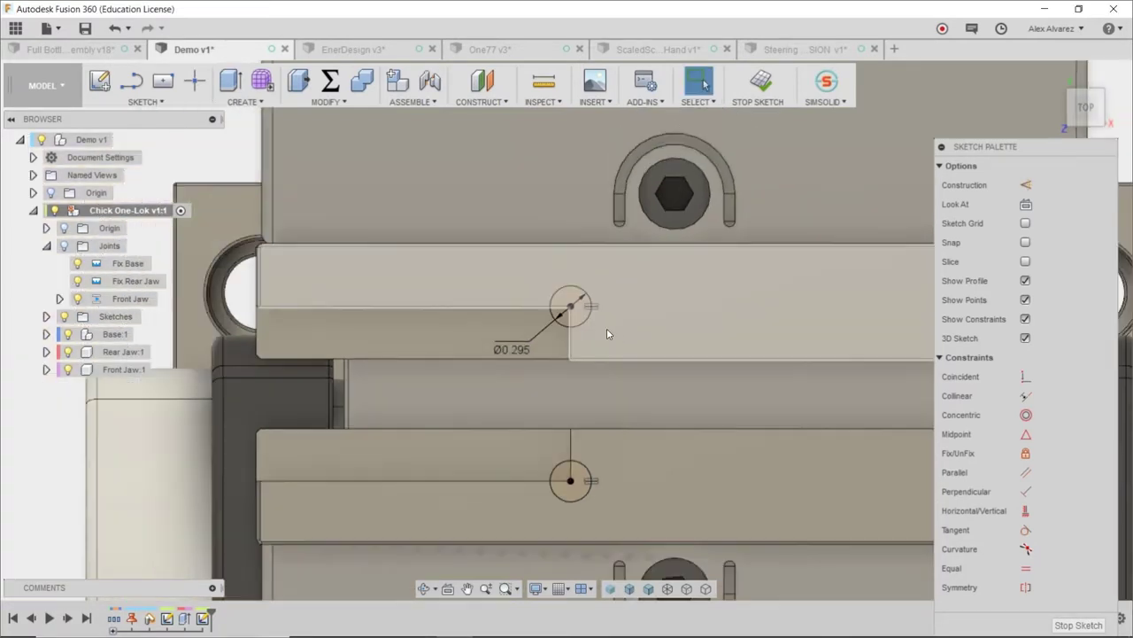
scroll(607, 334, "down", 2)
middle_click_drag(607, 389, 590, 390, "shift")
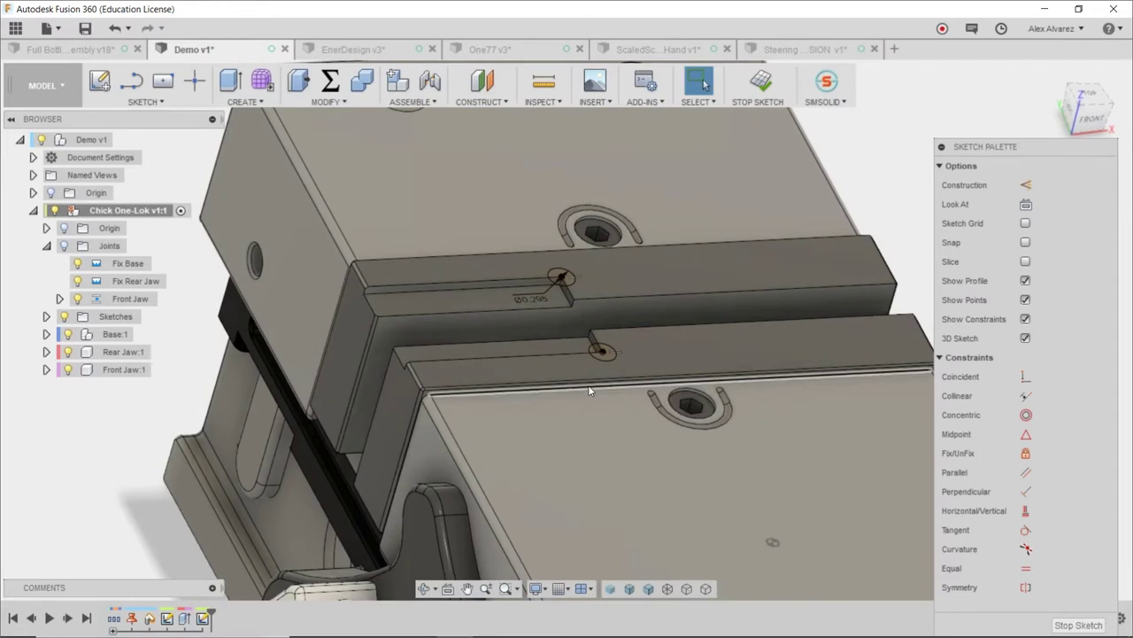
key("e")
scroll(558, 276, "up", 3)
Step: Cut both circles To Object up to the slot's step face, with Chain Faces enabled
left_click(558, 277)
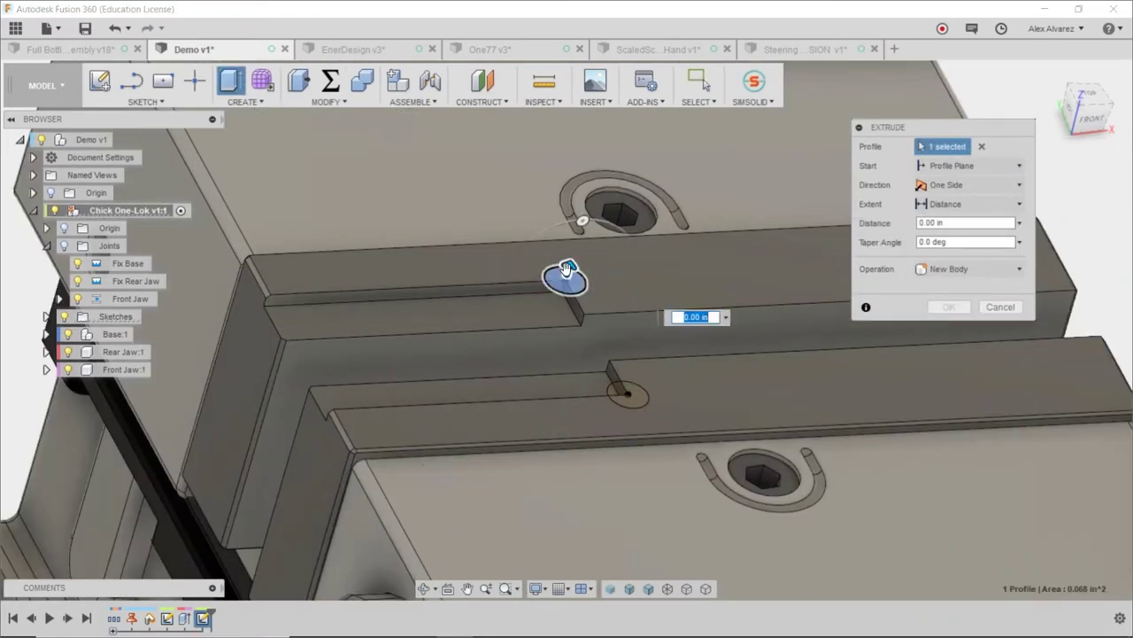
left_click(625, 393)
left_click(969, 204)
left_click(948, 241)
left_click(620, 386)
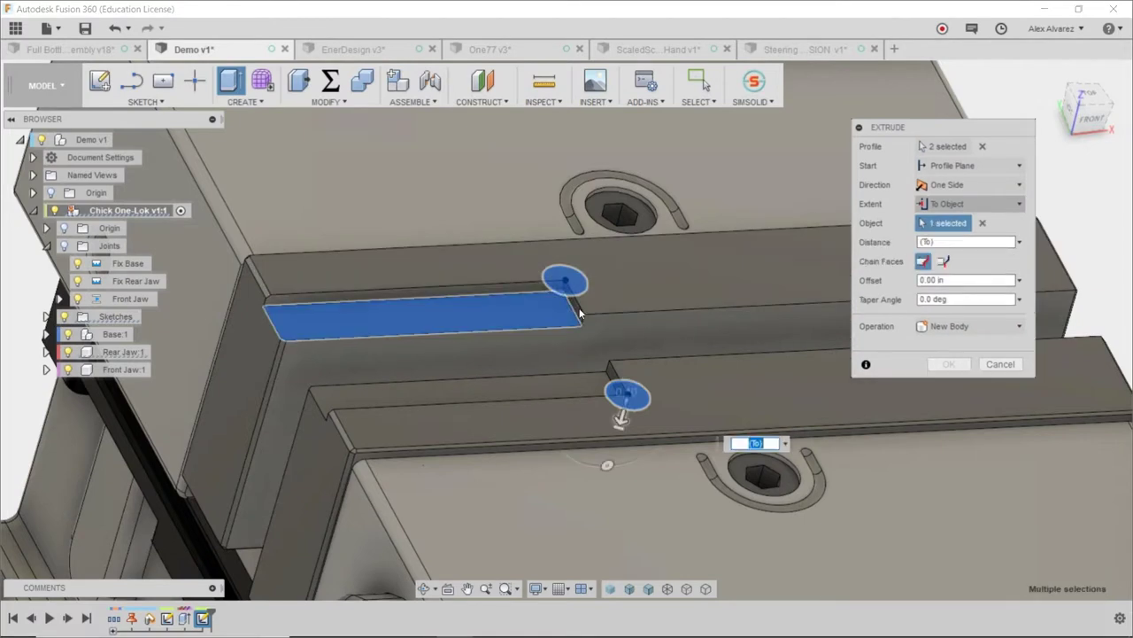
left_click(941, 262)
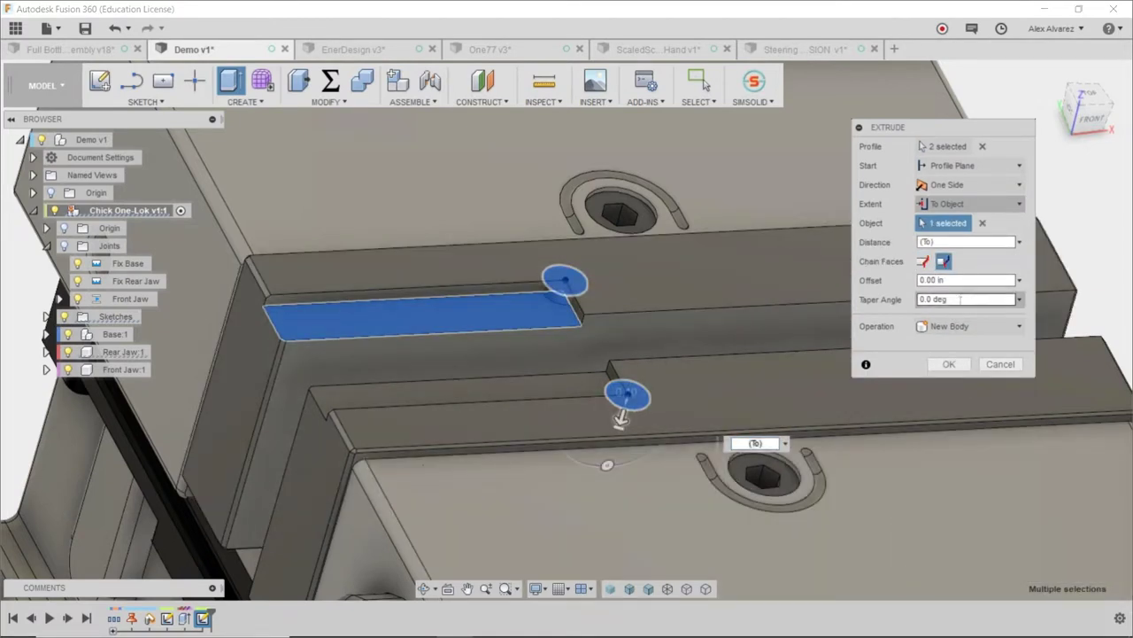
left_click(953, 326)
left_click(934, 362)
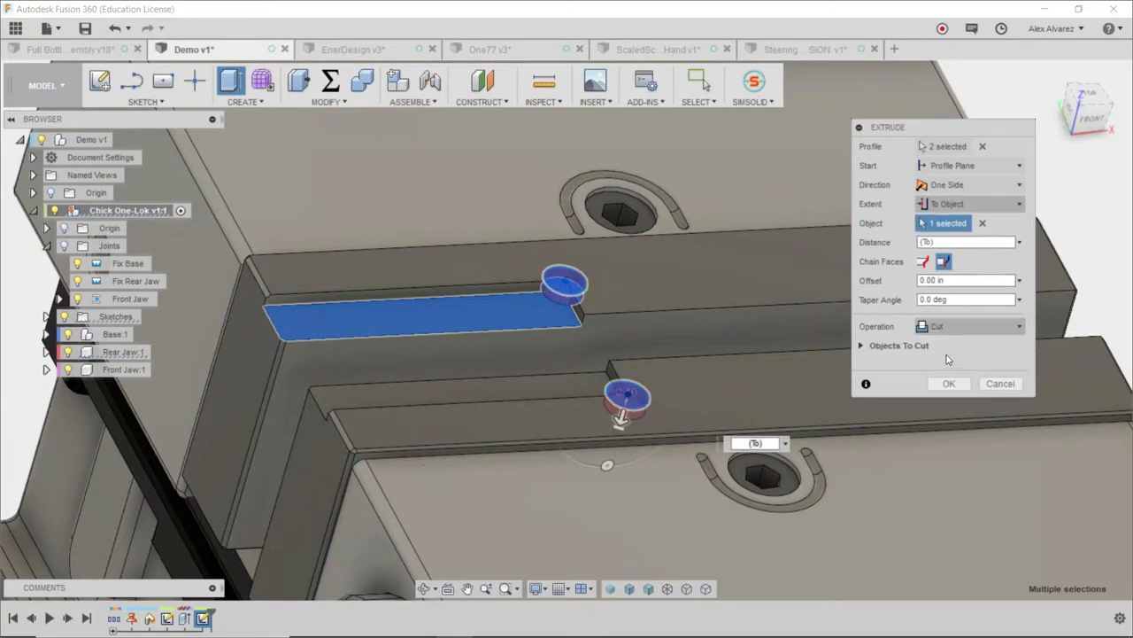
left_click(942, 384)
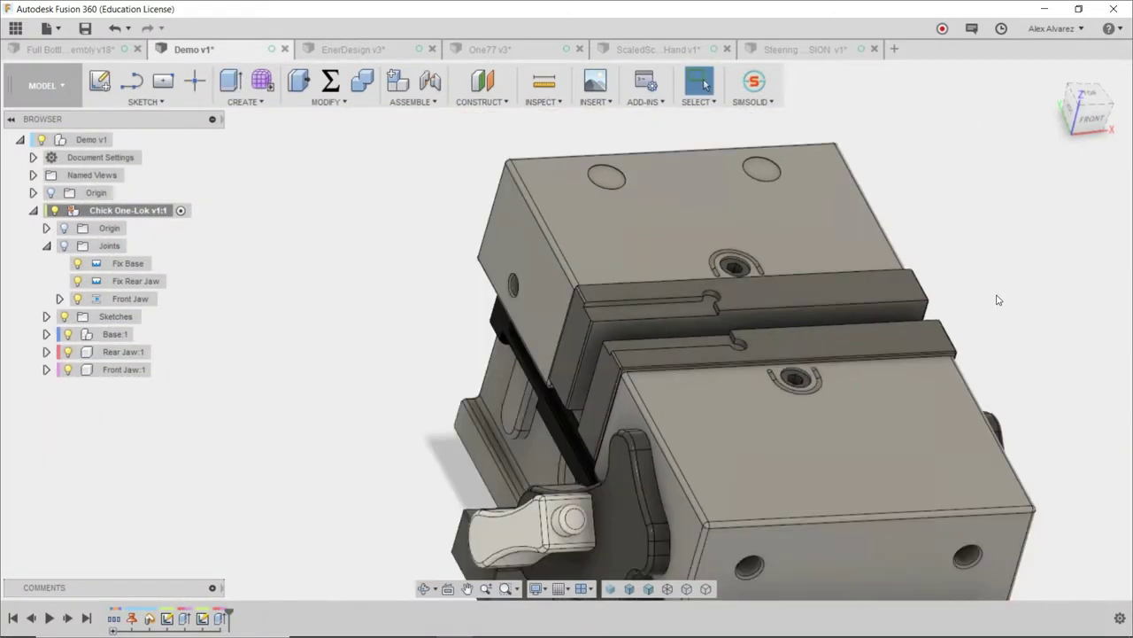
middle_click_drag(998, 300, 932, 286, "shift")
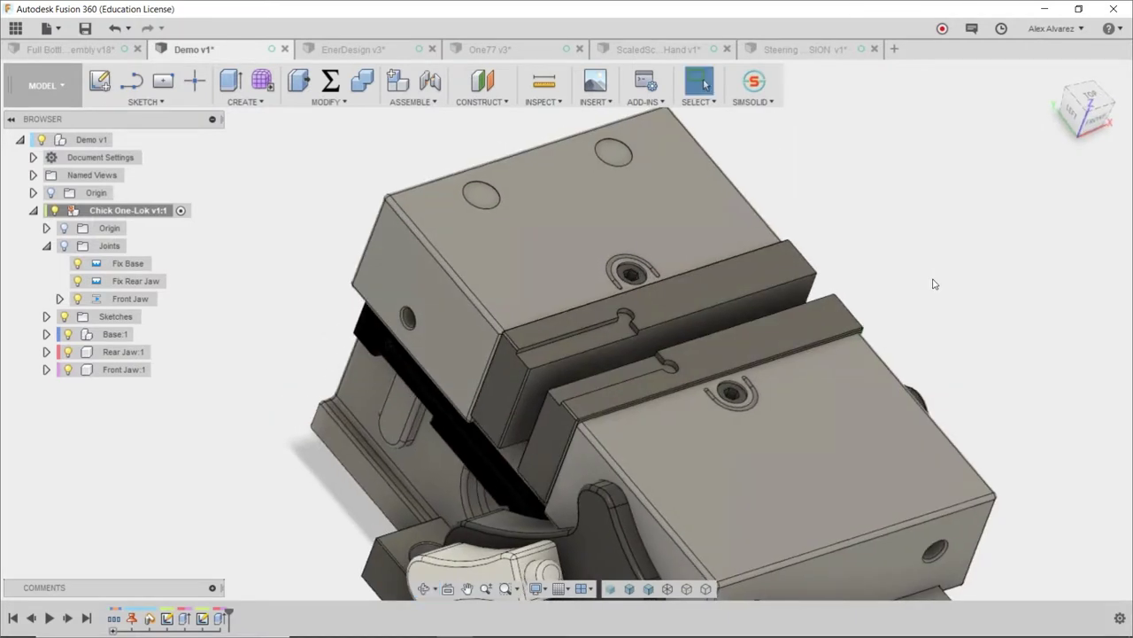
Step: Add a new component to the Demo design and rename it Stock
left_click(33, 210)
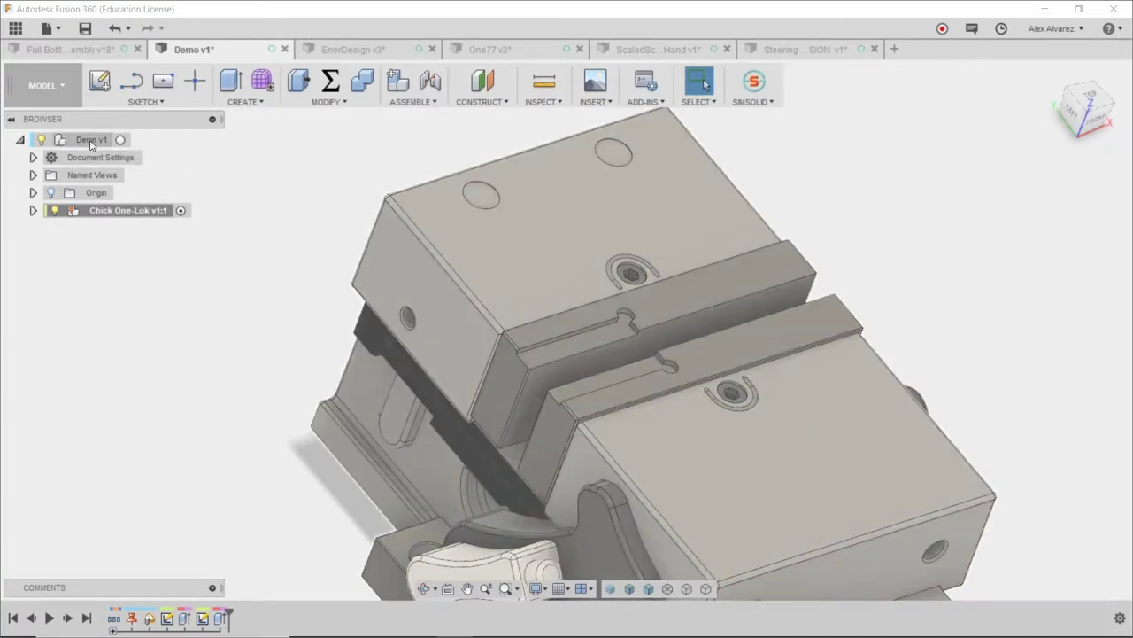
right_click(91, 145)
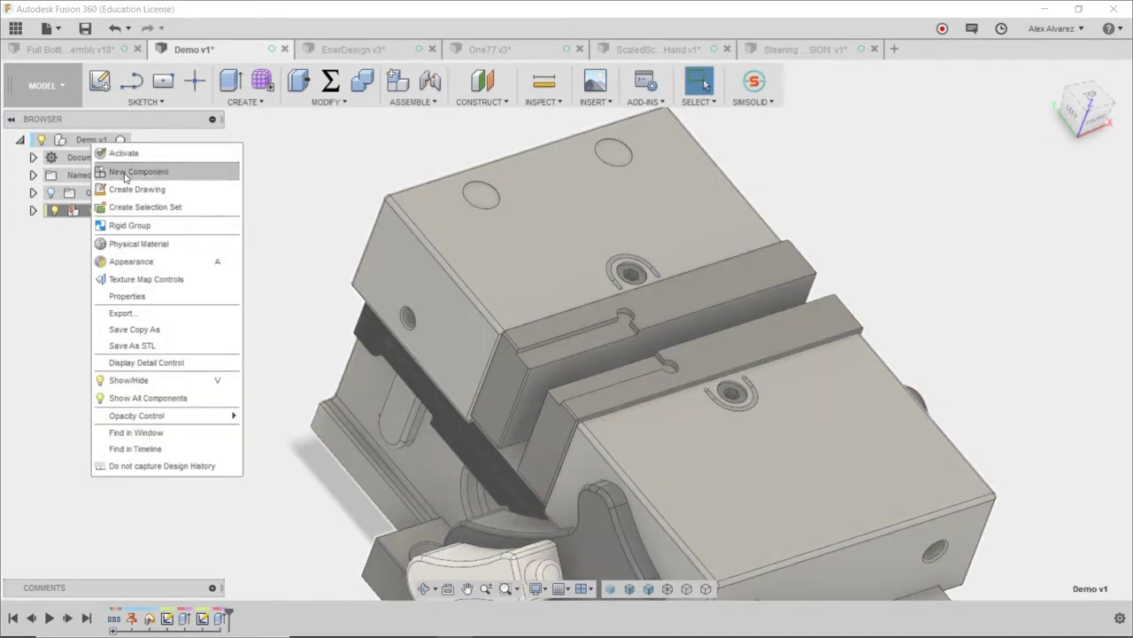
left_click(124, 170)
double_click(106, 228)
type("s")
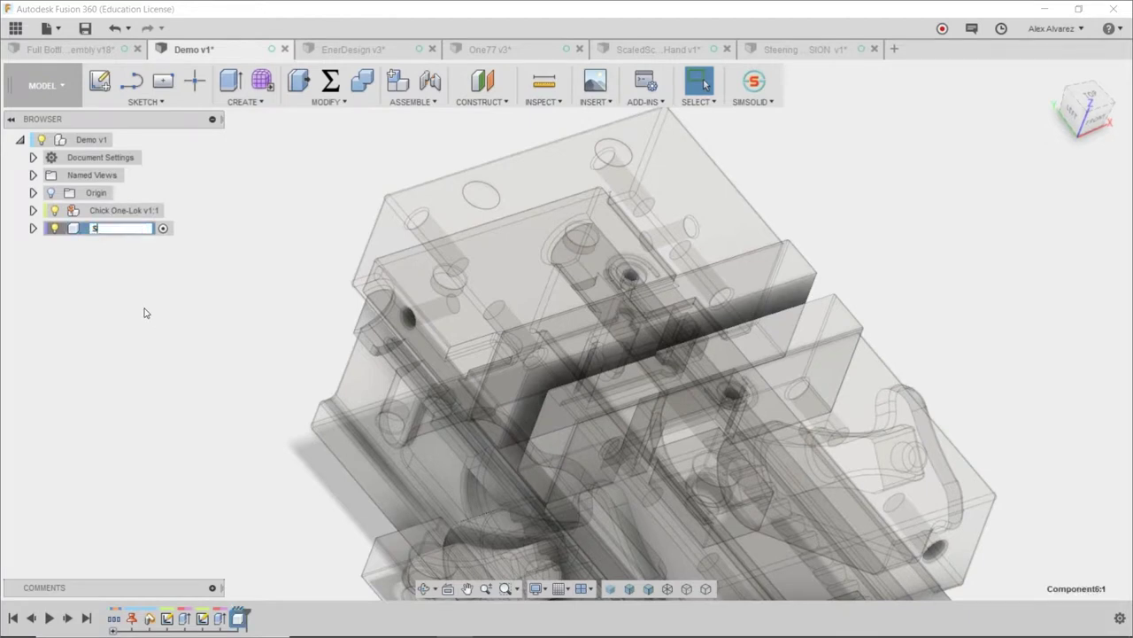
type("tock")
key("Return")
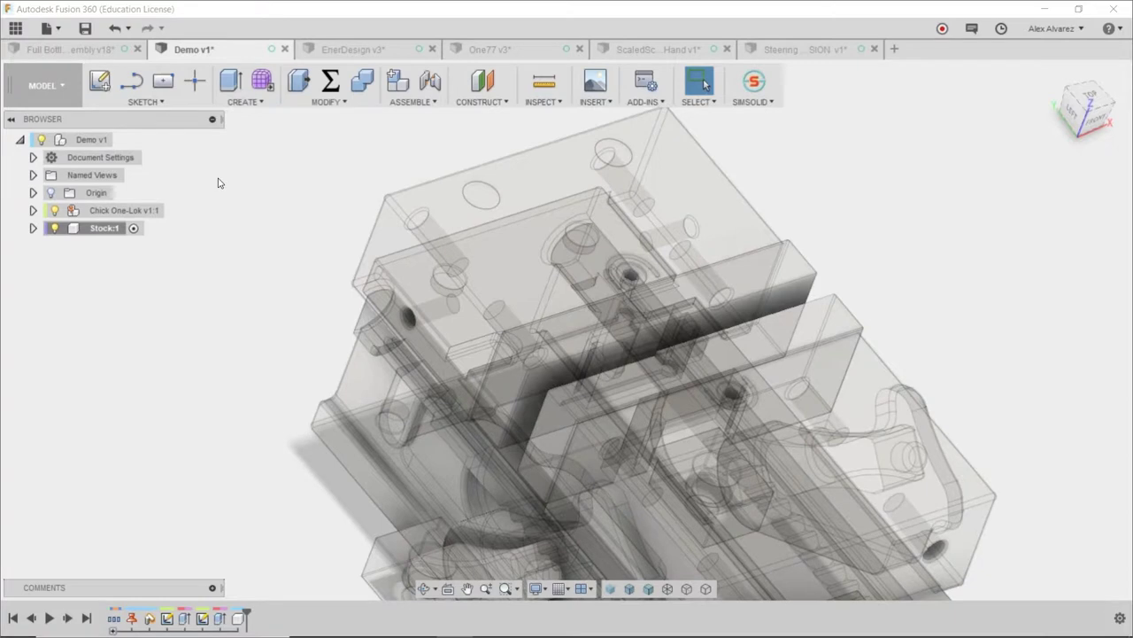
Step: Start the 2-Point Rectangle tool by searching 'rec'
key("s")
type("rect")
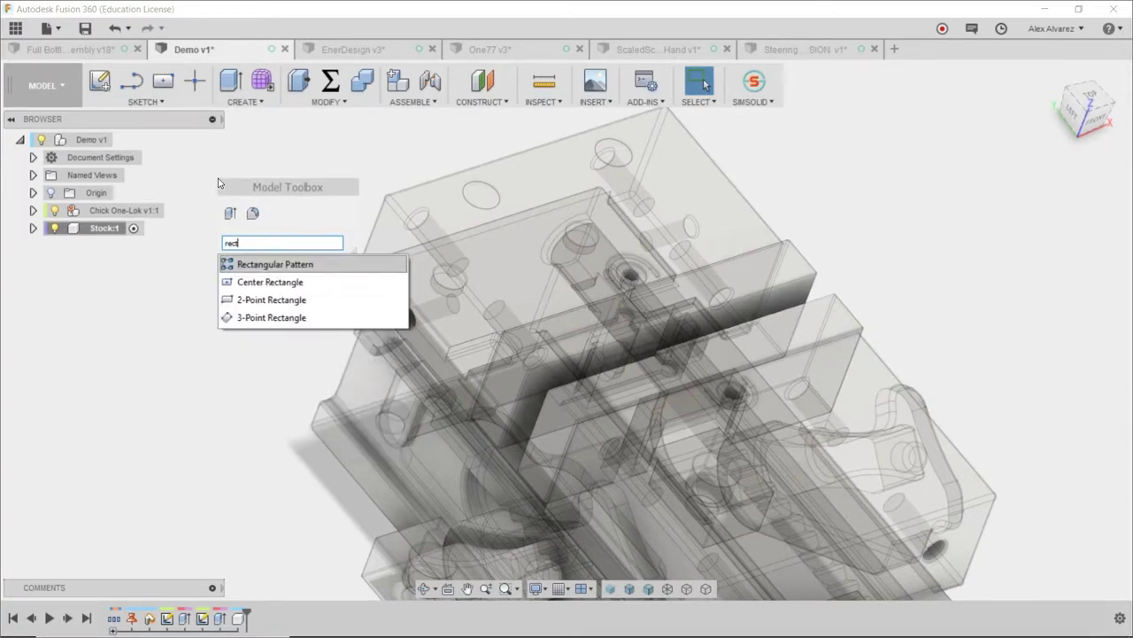
left_click(264, 300)
scroll(607, 322, "up", 8)
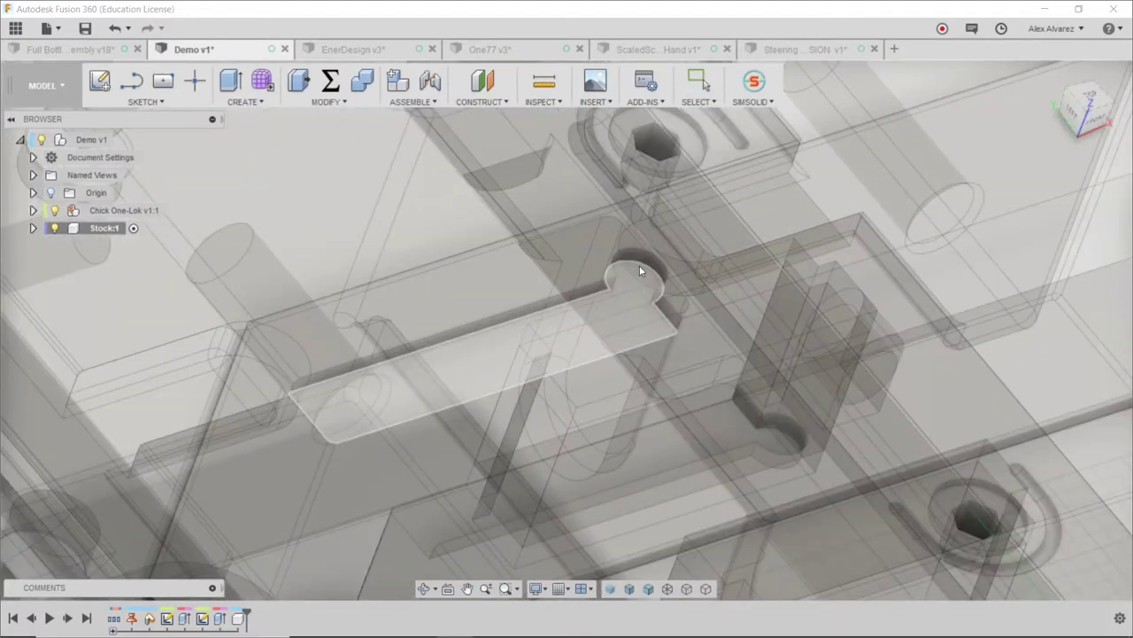
Step: Sketch on the slot face a two-point rectangle from the circle's centre toward the lower left
left_click(638, 278)
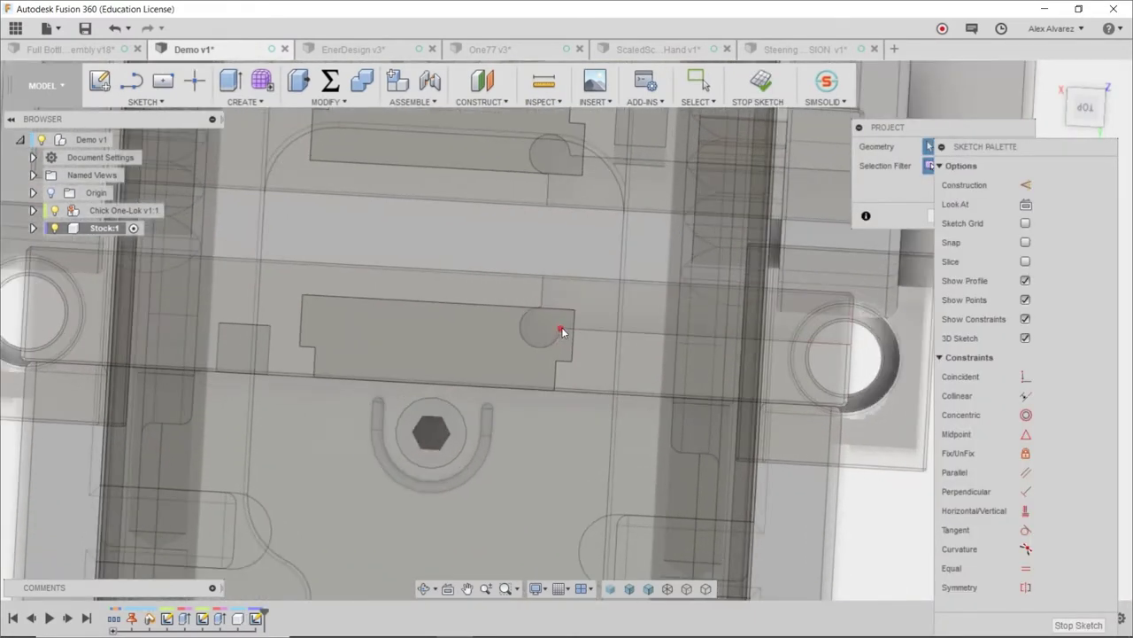
scroll(599, 318, "down", 6)
middle_click_drag(599, 318, 841, 195, "shift")
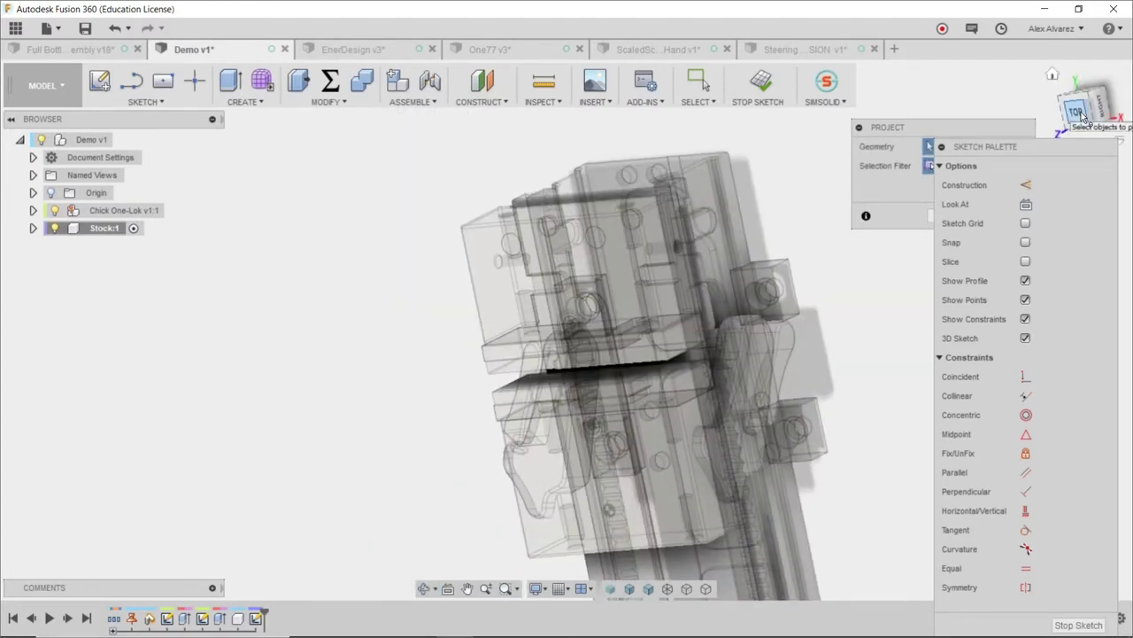
left_click(1077, 113)
scroll(558, 368, "up", 5)
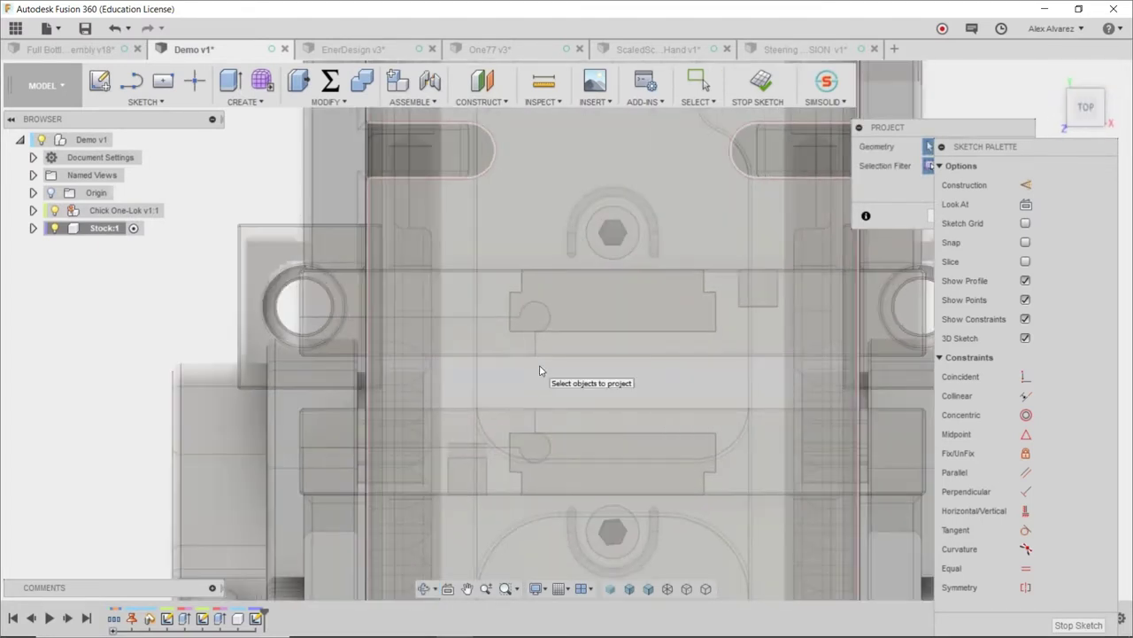
scroll(541, 370, "up", 3)
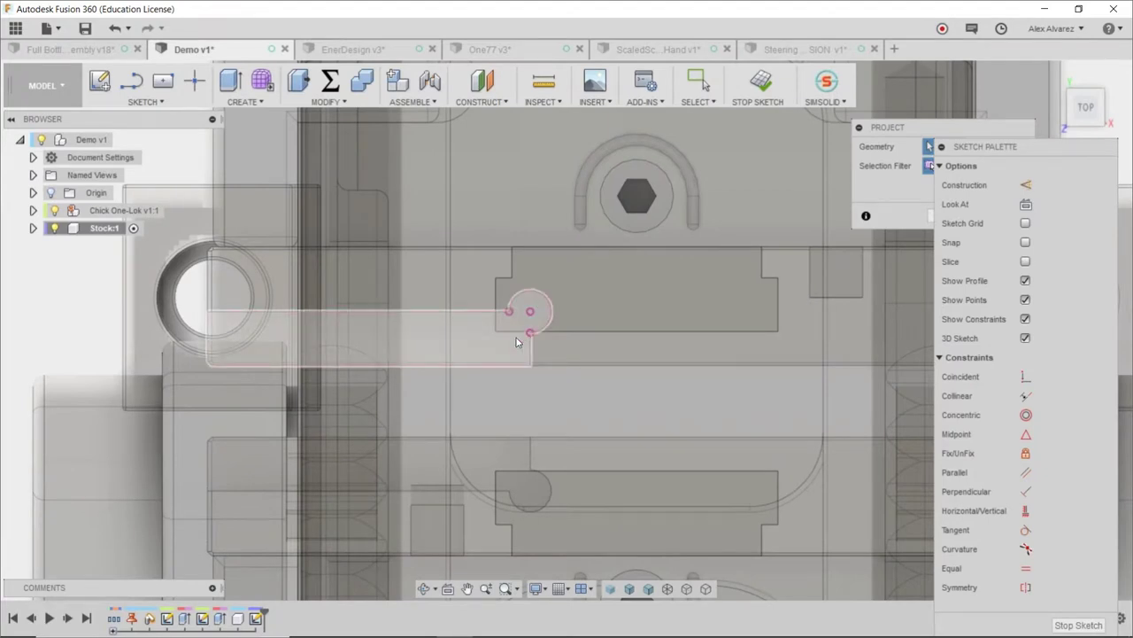
type("srec")
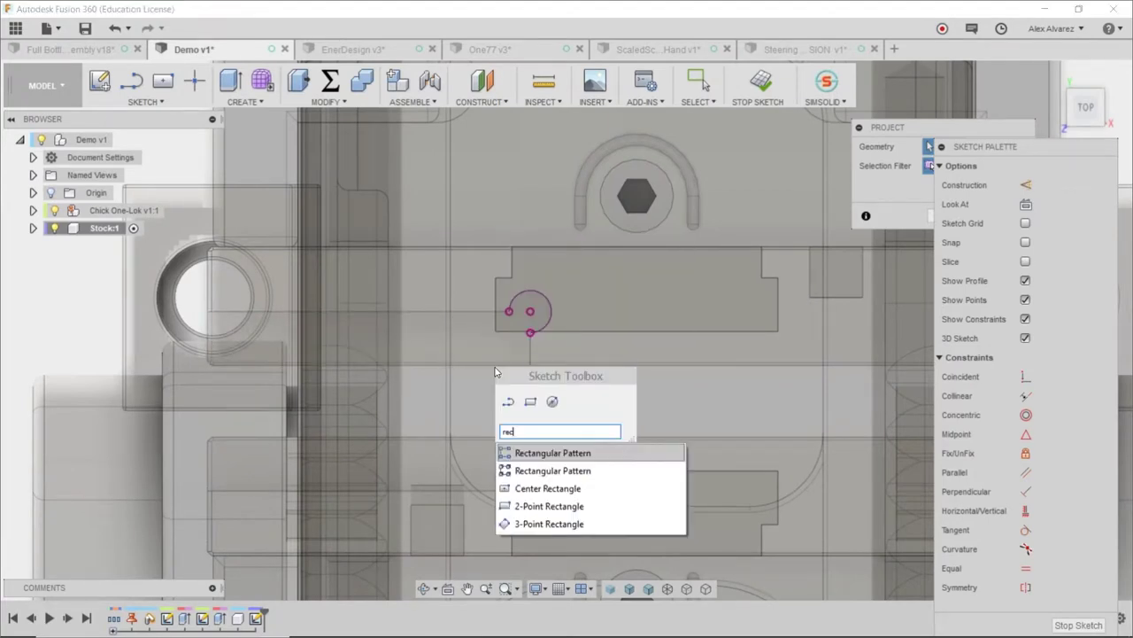
left_click(542, 507)
left_click(530, 311)
left_click(102, 514)
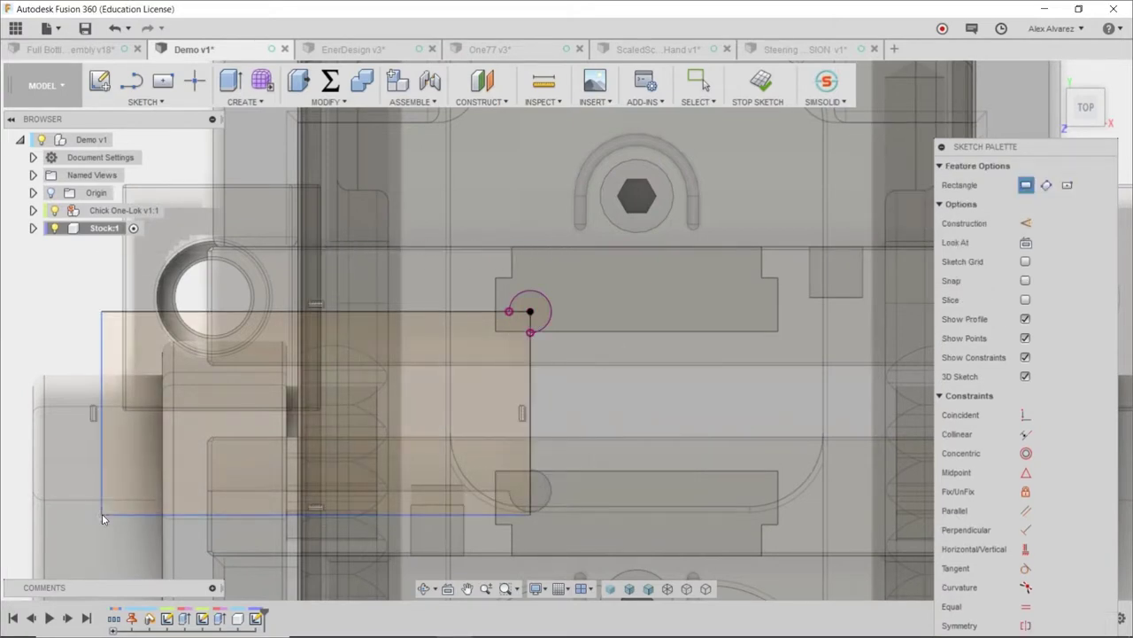
key("Escape")
Step: Dimension the rectangle 3.25 wide and 1.75 tall, then finish the sketch
scroll(210, 478, "down", 4)
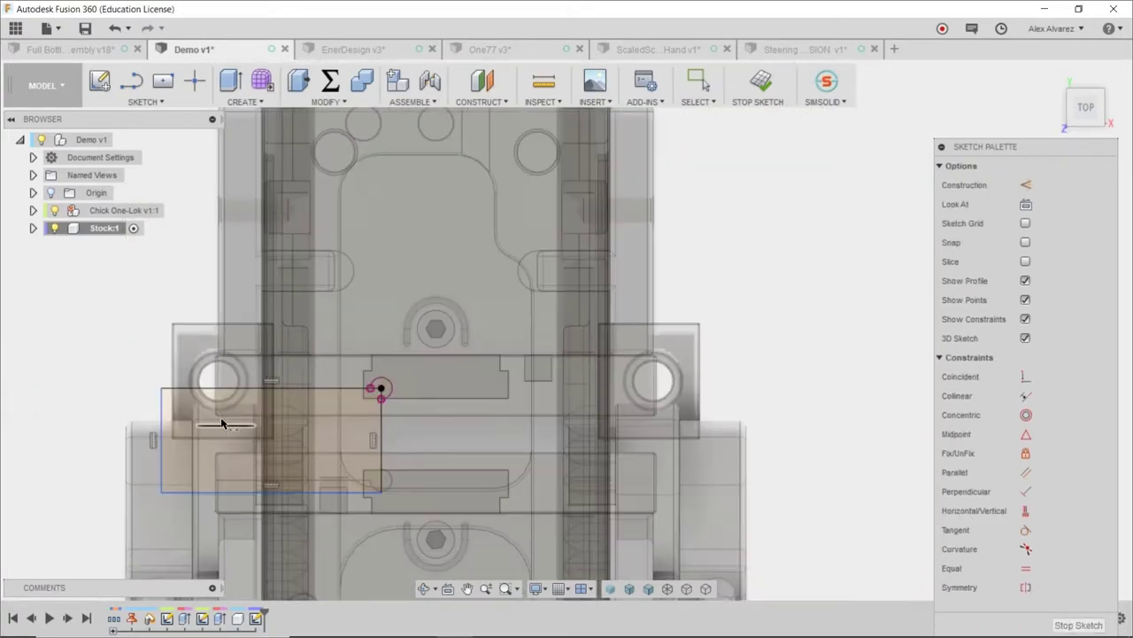
left_click(176, 388)
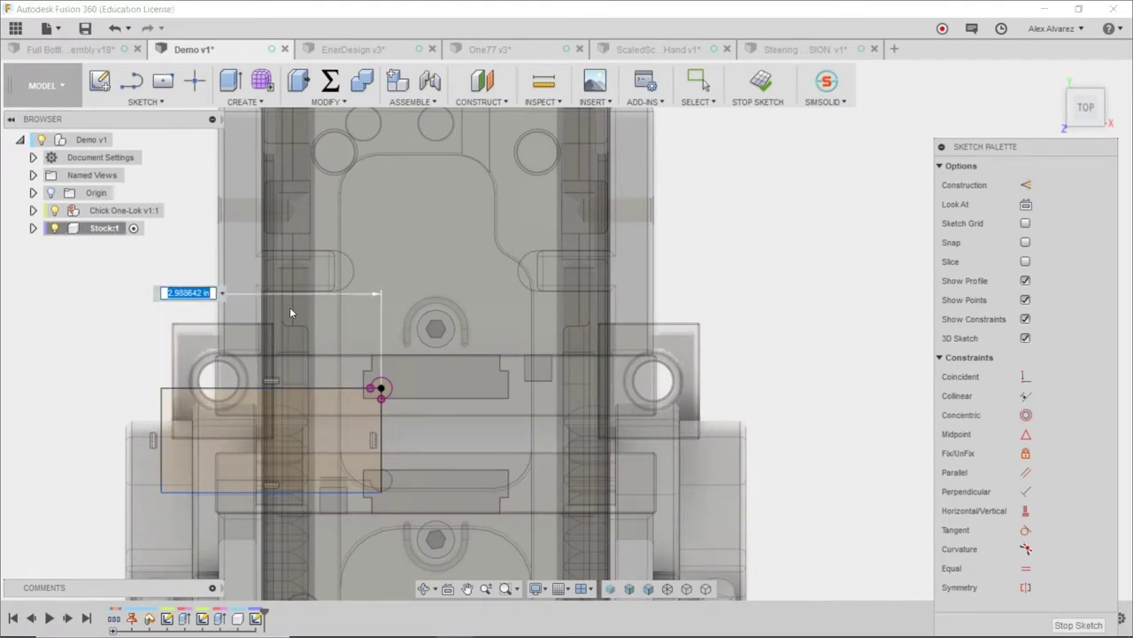
type("3.25")
key("Return")
left_click(144, 409)
left_click(113, 406)
type("1")
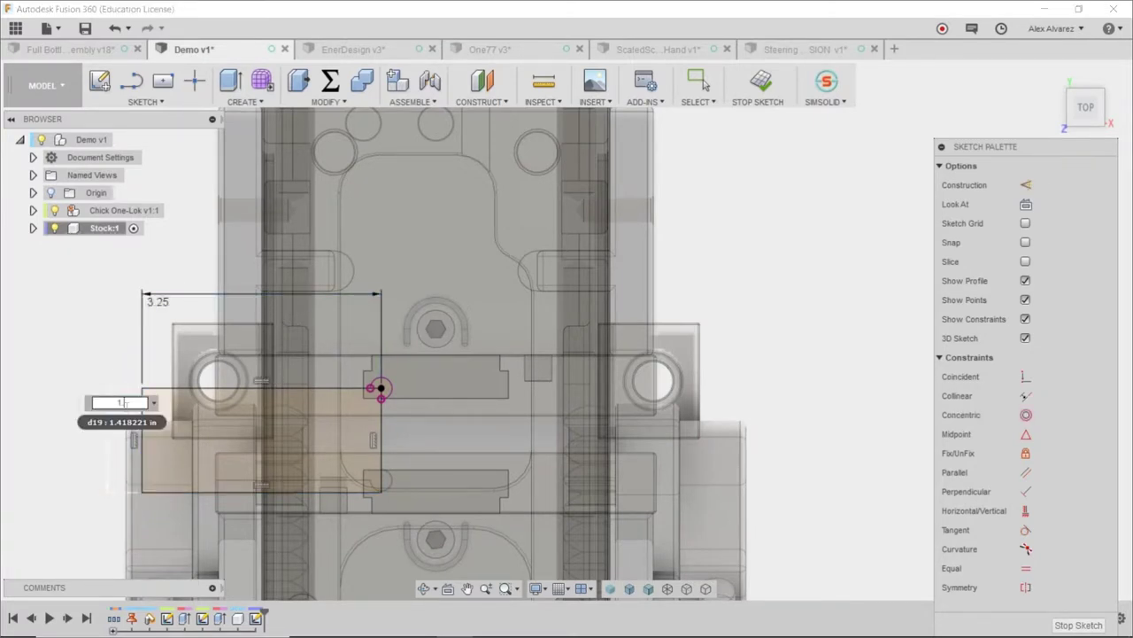
type(".75")
key("Return")
scroll(391, 397, "down", 2)
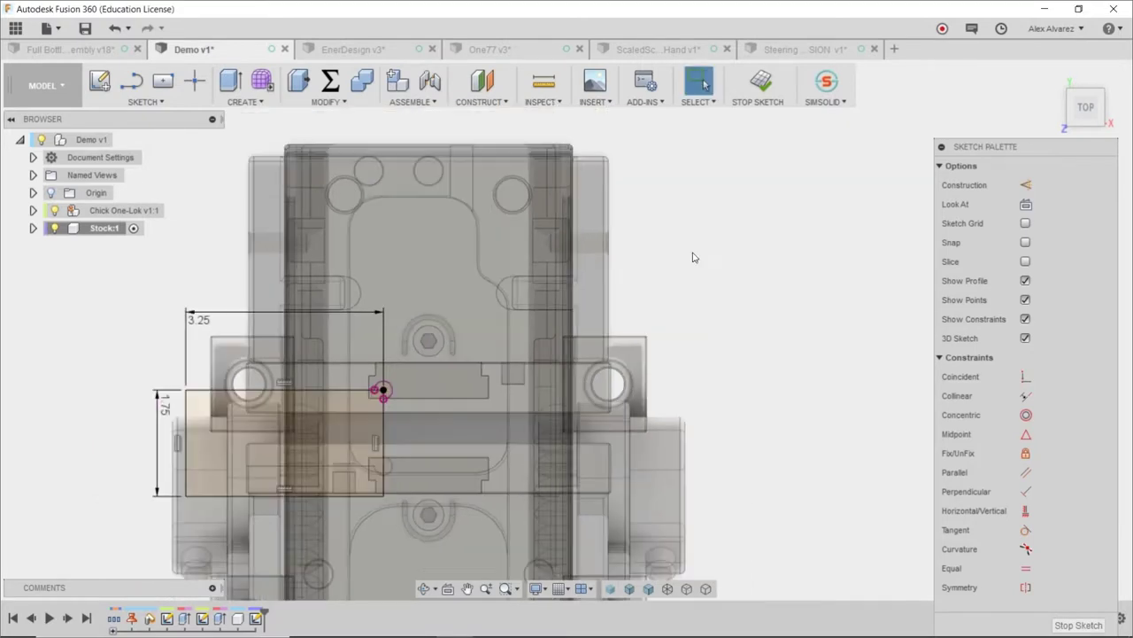
left_click(767, 84)
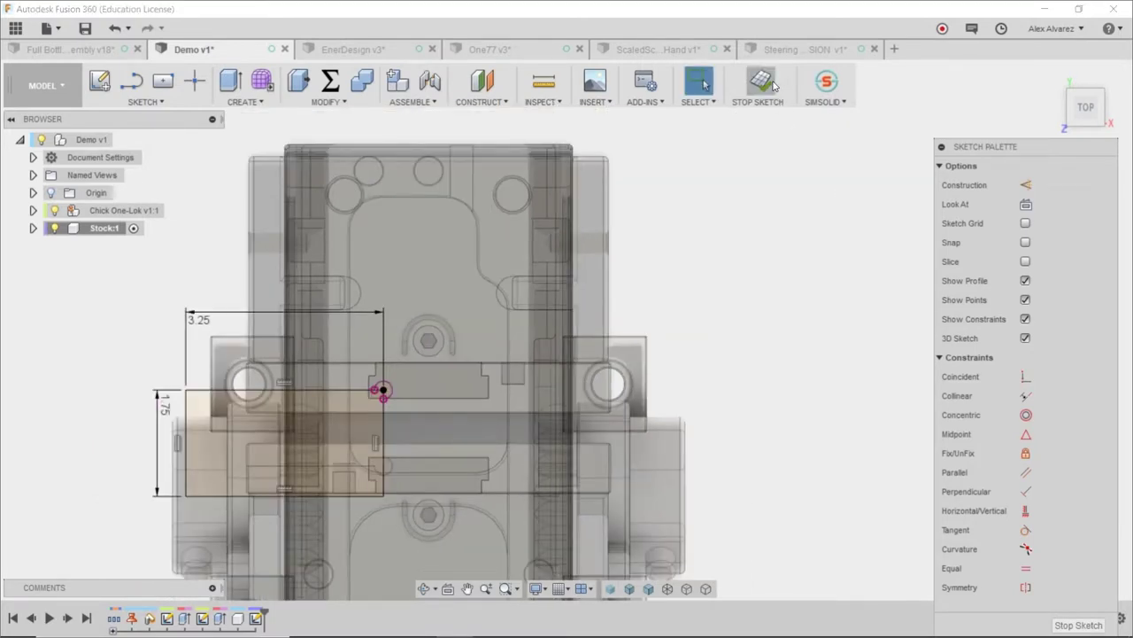
mouse_move(840, 431)
middle_mouse_down("shift")
mouse_move(894, 332)
mouse_move(965, 327)
mouse_move(903, 364)
middle_mouse_up("shift")
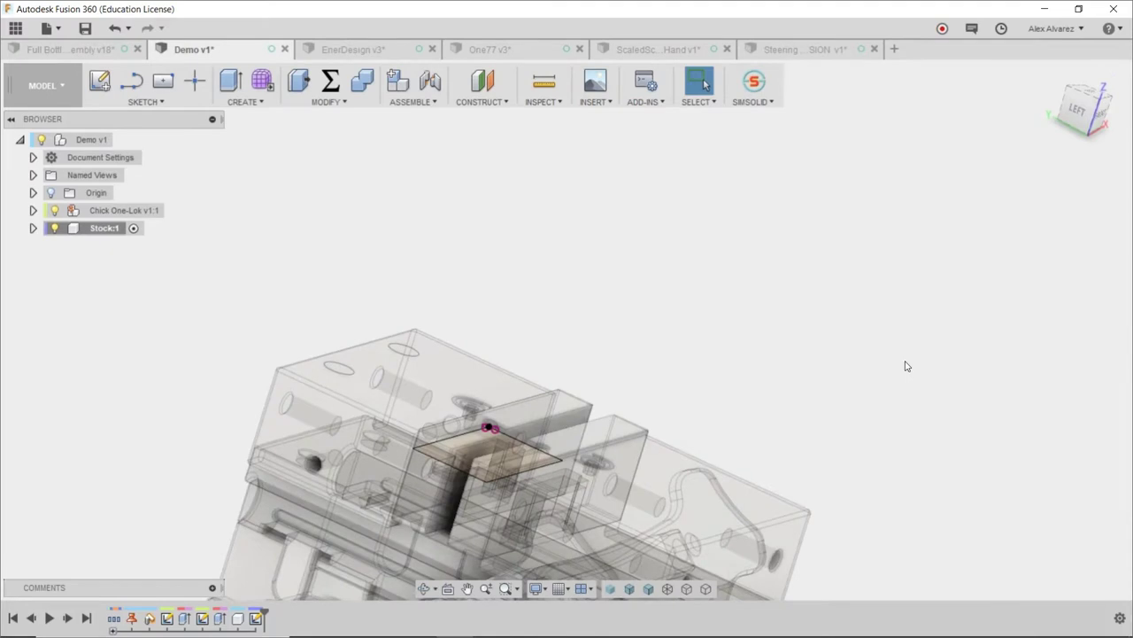
Step: Extrude the rectangle profile upward into a solid stock block
key("e")
left_click(500, 445)
left_click_drag(498, 440, 517, 368)
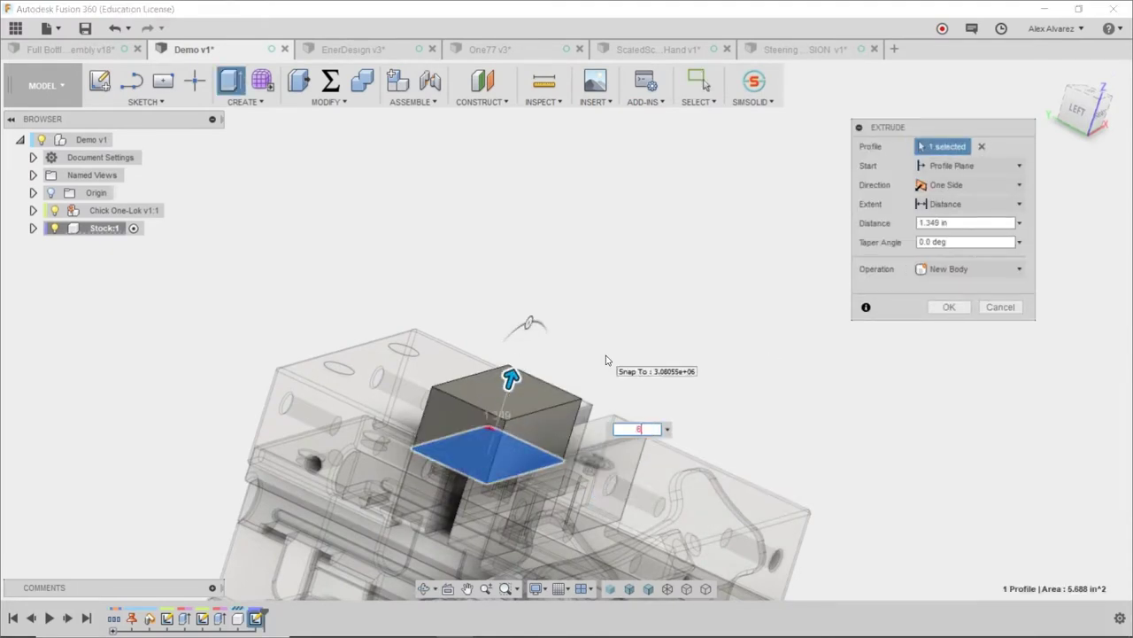
key("Return")
middle_click_drag(709, 377, 677, 365, "shift")
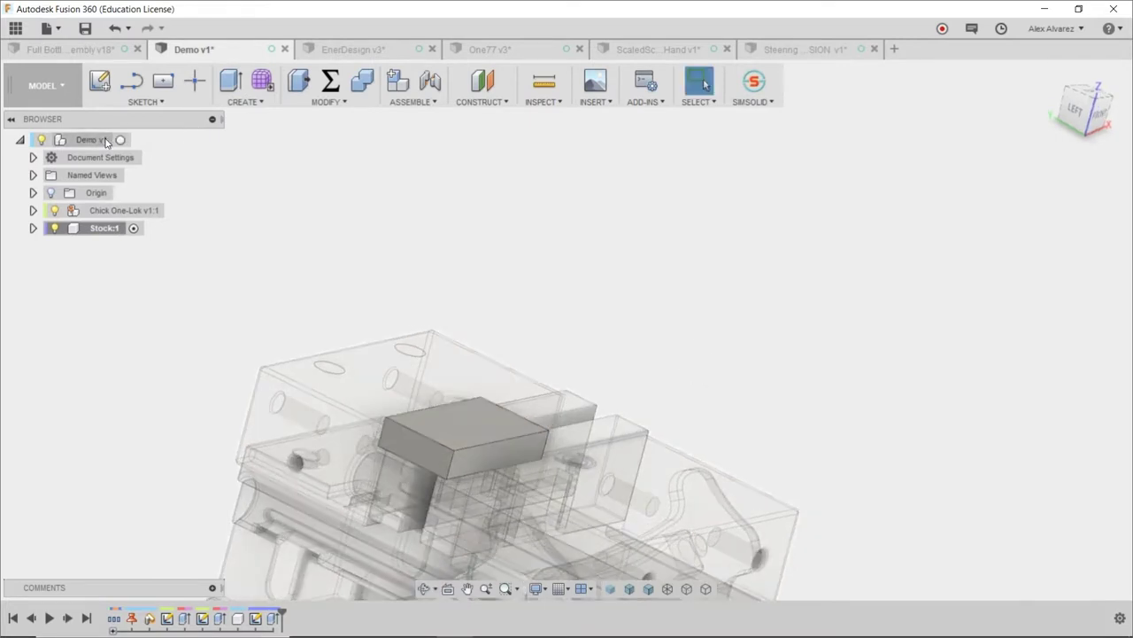
Step: Activate the top-level Demo v1 design and orbit around the vise to inspect the block
left_click(126, 139)
middle_click_drag(394, 298, 582, 556, "shift")
scroll(593, 496, "up", 8)
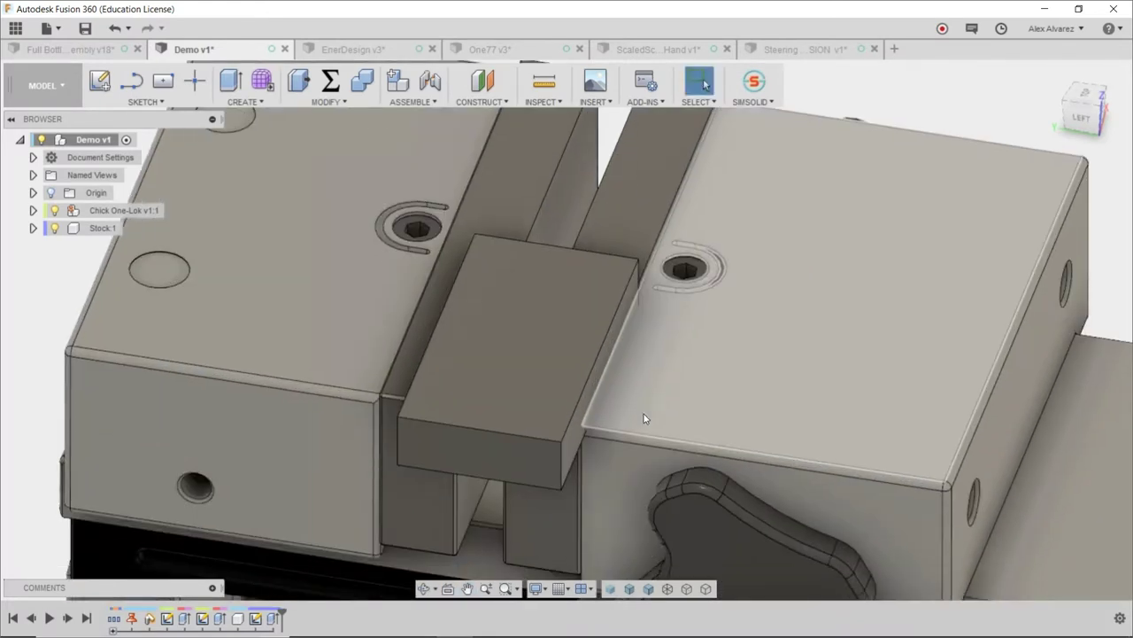
middle_click_drag(644, 414, 650, 380, "shift")
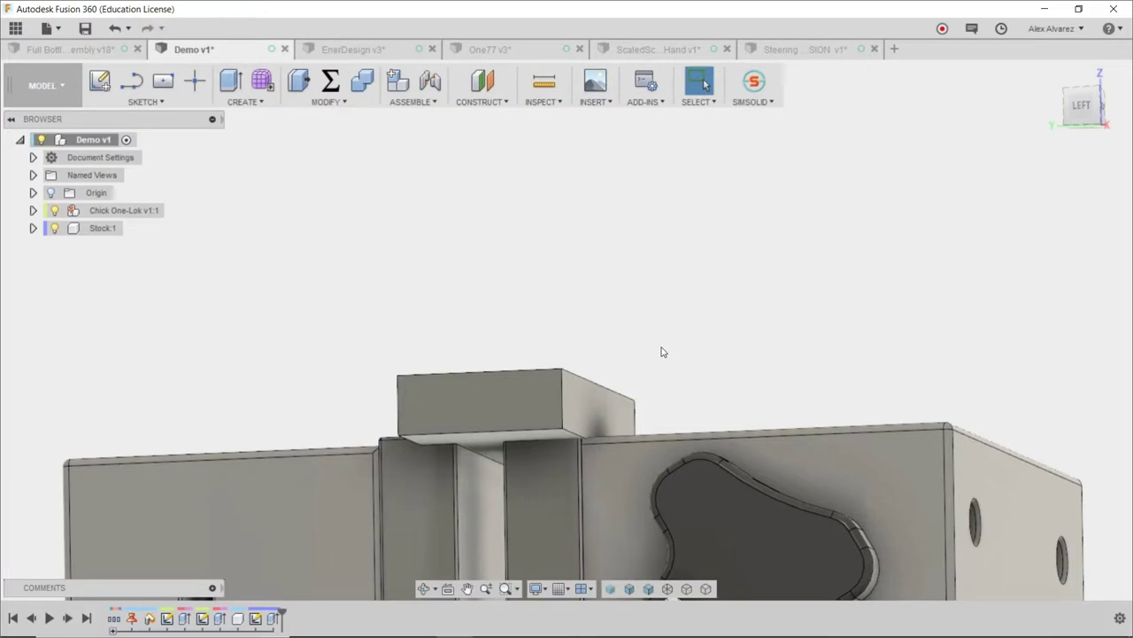
middle_click_drag(676, 319, 636, 346, "shift")
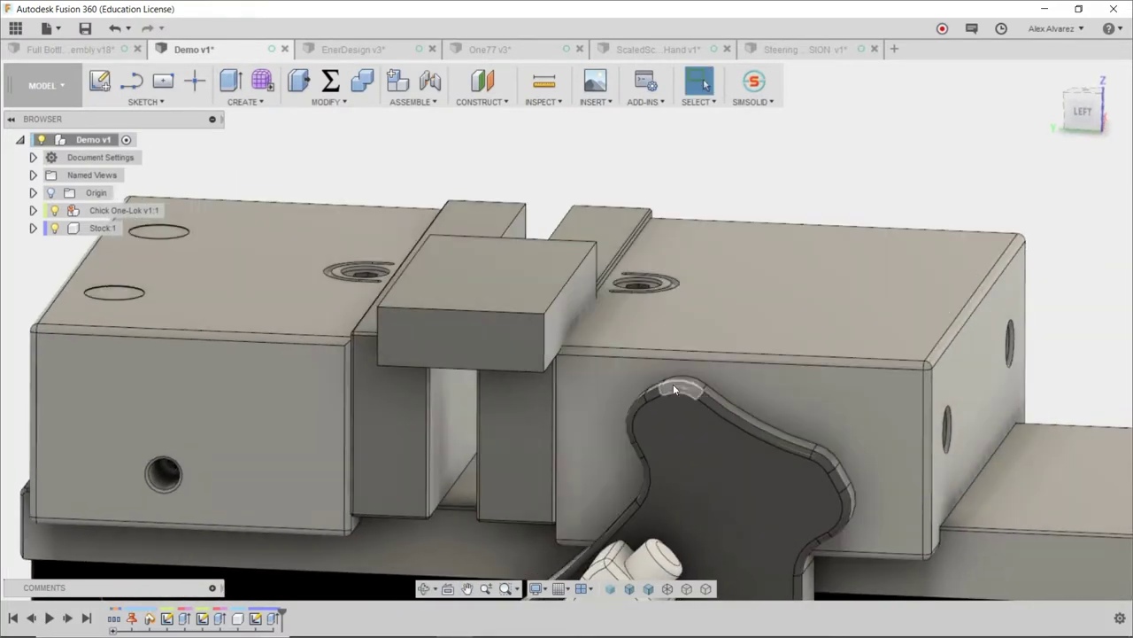
middle_click_drag(648, 381, 578, 249, "shift")
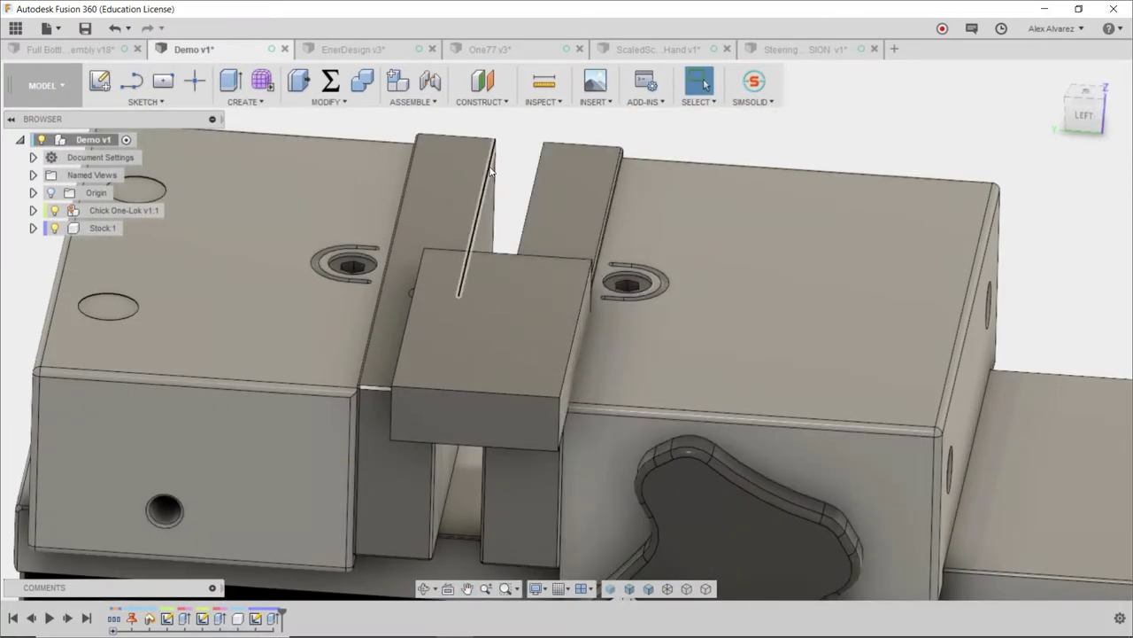
middle_click_drag(527, 159, 501, 190, "shift")
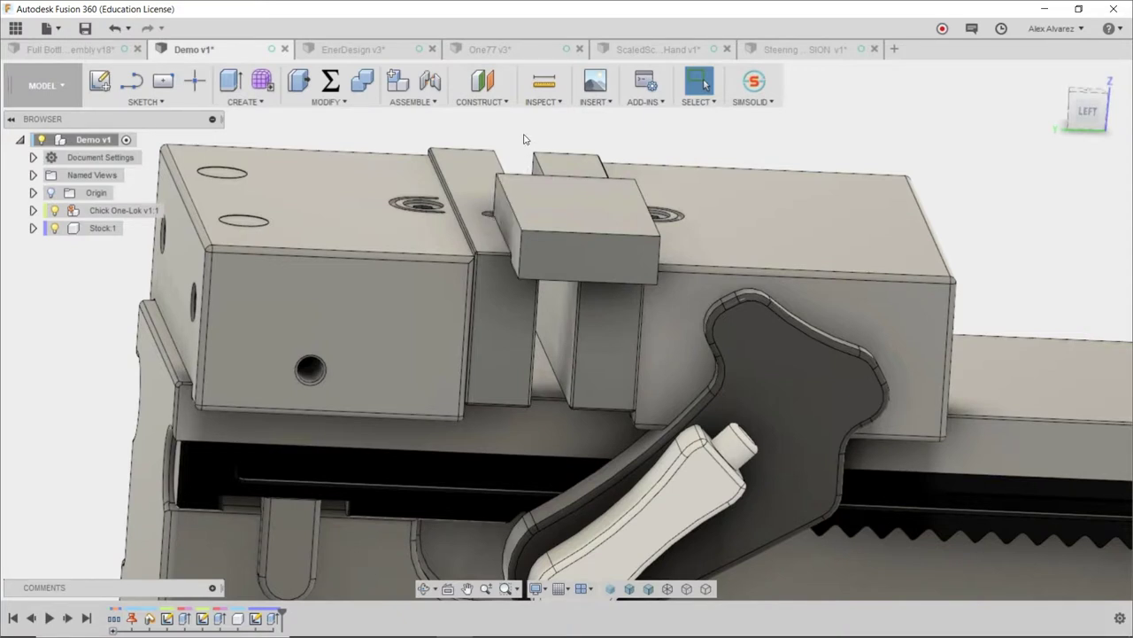
middle_click_drag(523, 139, 190, 218, "shift")
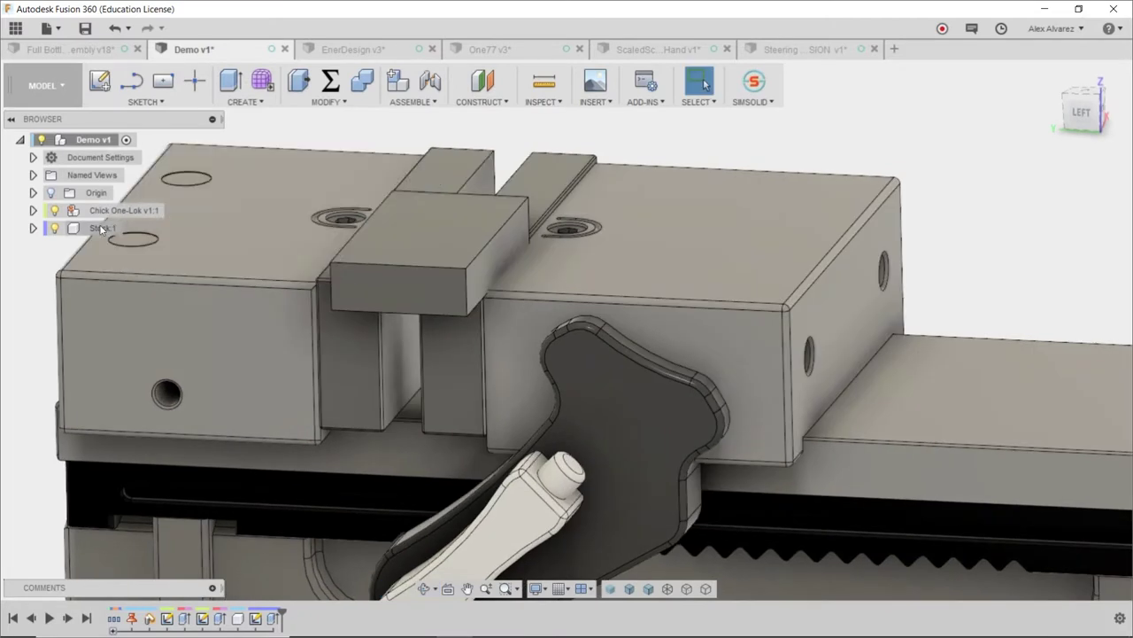
Step: Lower the Stock:1 block's opacity so it becomes see-through
right_click(101, 228)
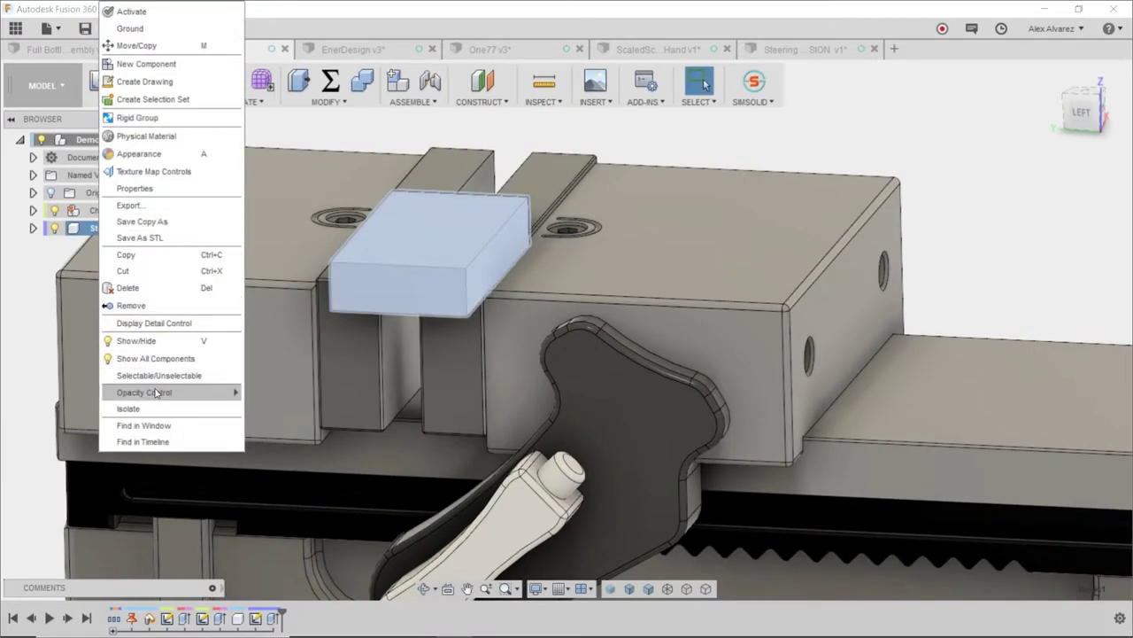
mouse_move(156, 392)
left_click(285, 461)
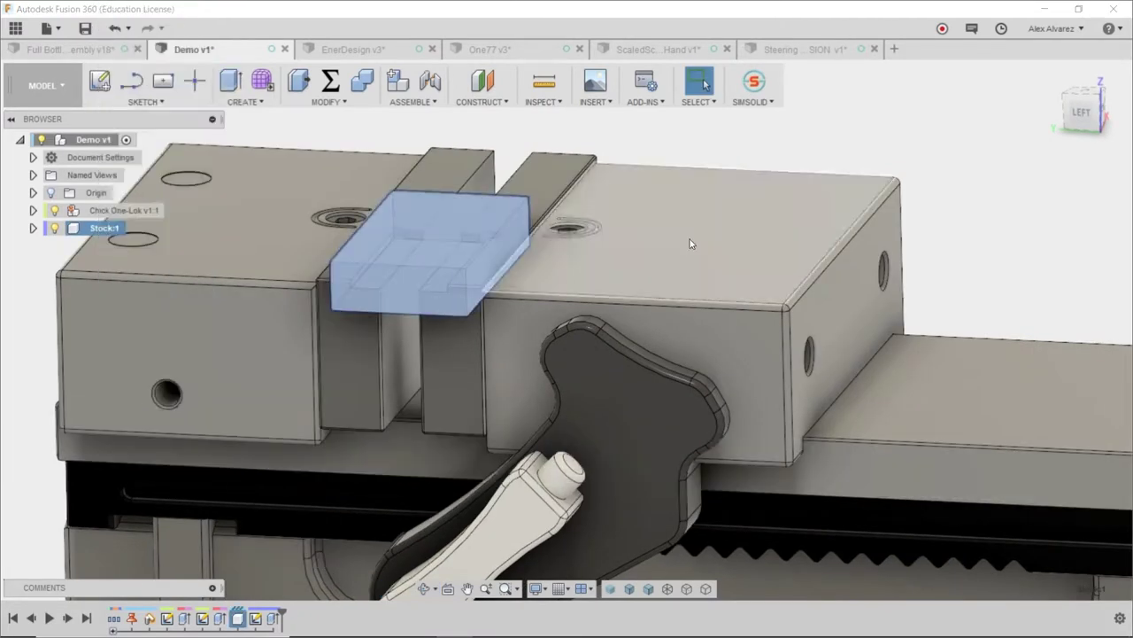
left_click(726, 149)
middle_click_drag(726, 151, 673, 133, "shift")
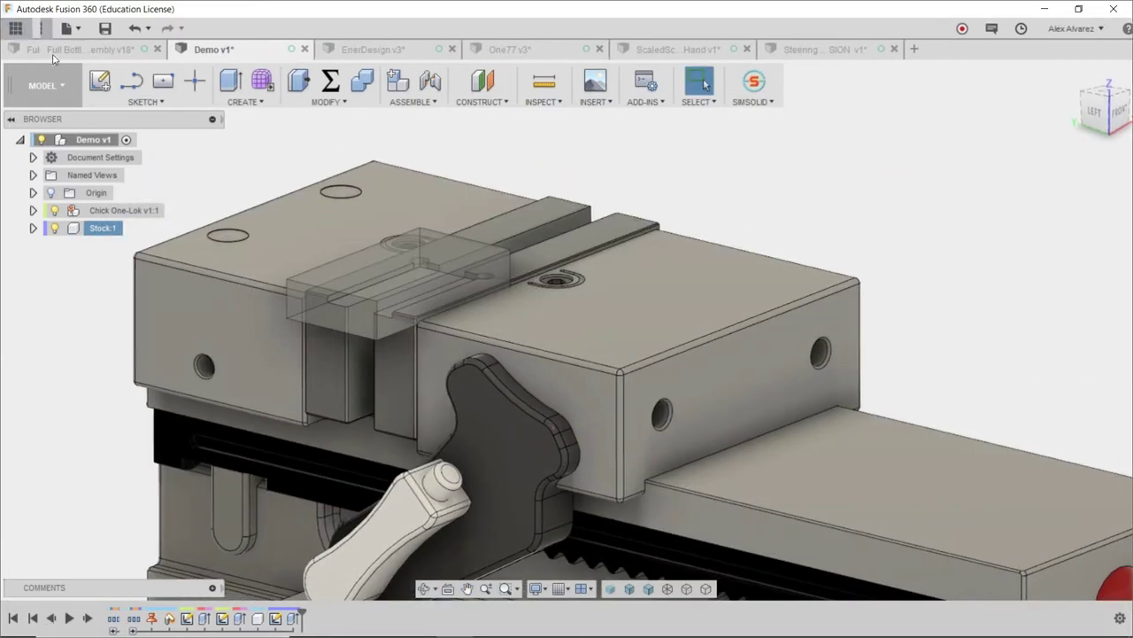
Step: Insert Bottle_Opener_001 from the Data Panel and place it above the vise
left_click(18, 29)
right_click(147, 228)
left_click(205, 251)
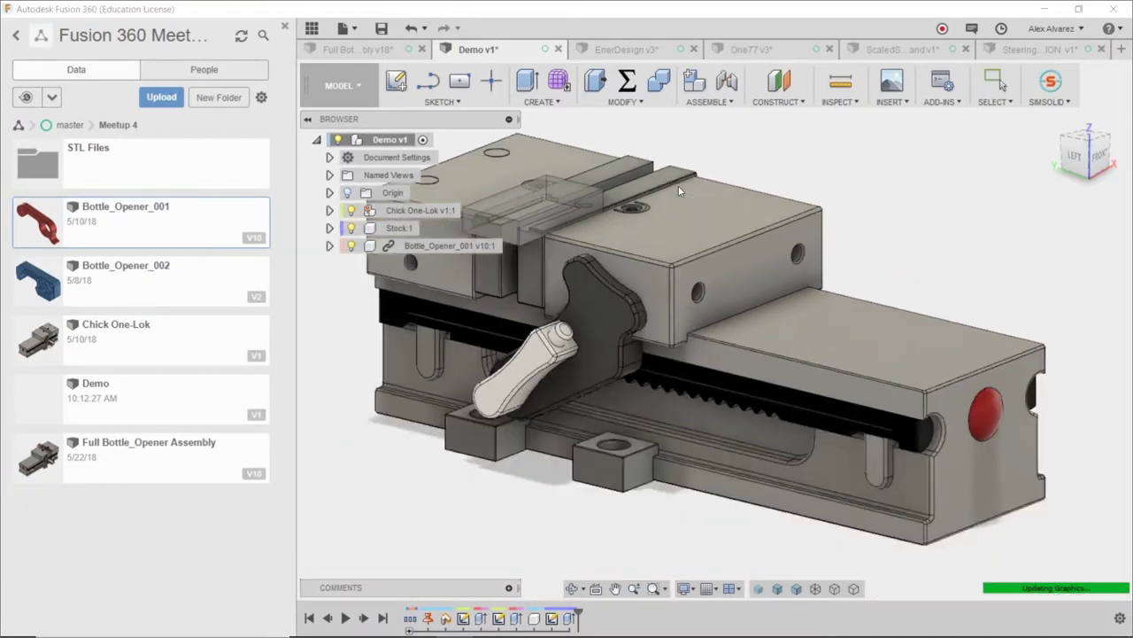
mouse_move(706, 203)
left_mouse_down()
mouse_move(688, 152)
mouse_move(691, 200)
left_mouse_up()
left_click_drag(754, 158, 641, 210)
scroll(673, 211, "up", 3)
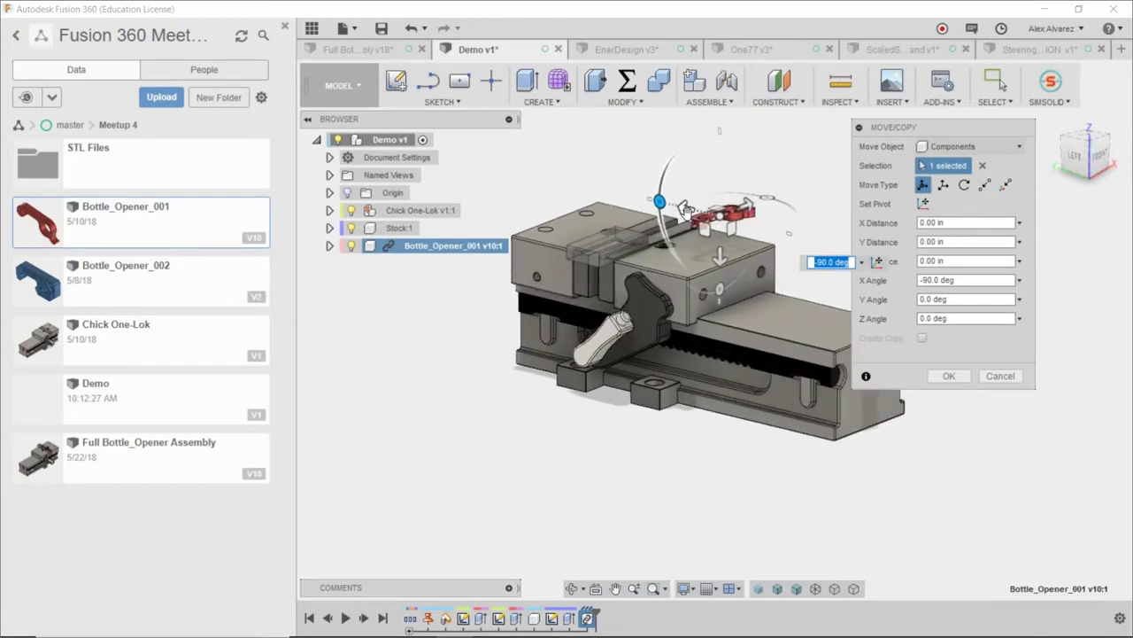
left_click_drag(688, 206, 621, 262)
scroll(621, 230, "up", 3)
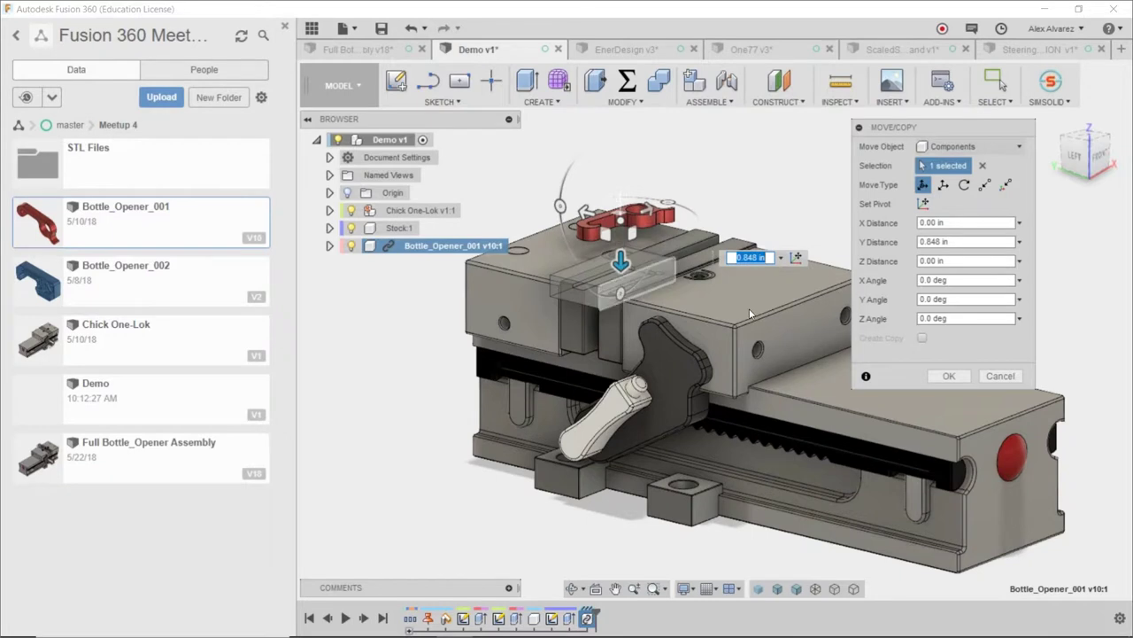
left_click(949, 377)
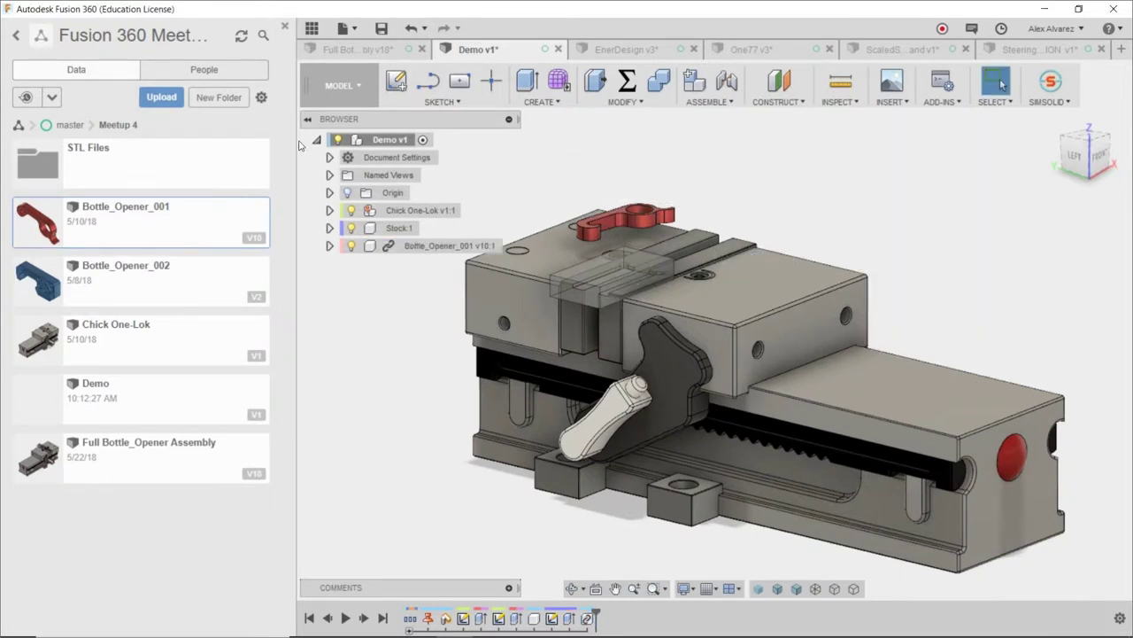
left_click(284, 29)
scroll(450, 185, "up", 5)
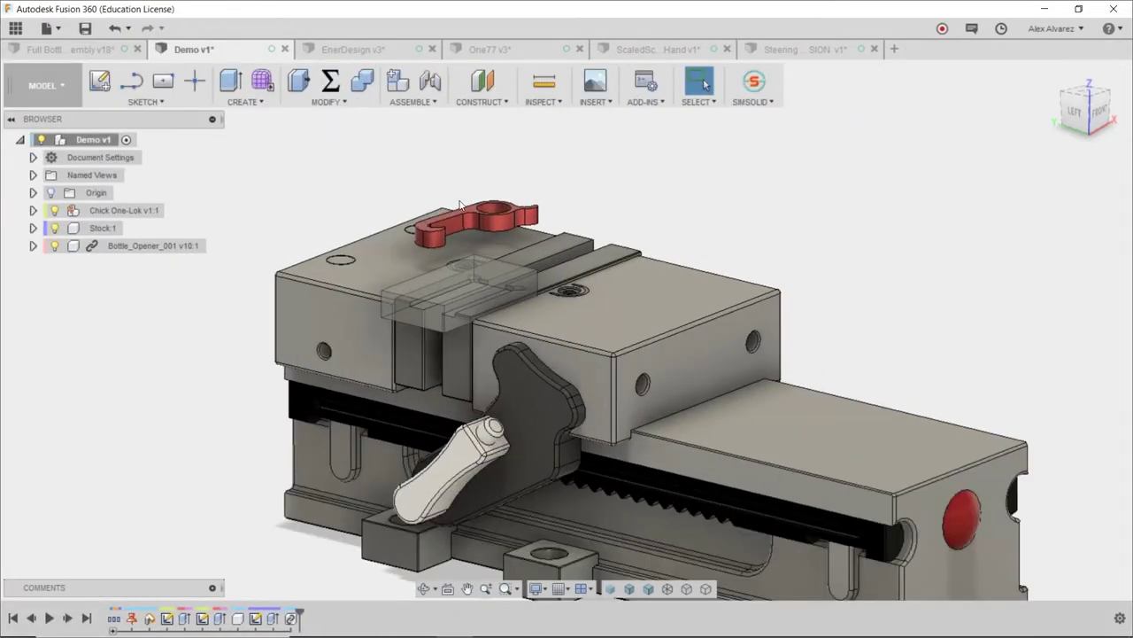
Step: Align the bottle opener's top face with the stock block's top face
middle_click_drag(483, 192, 469, 200, "shift")
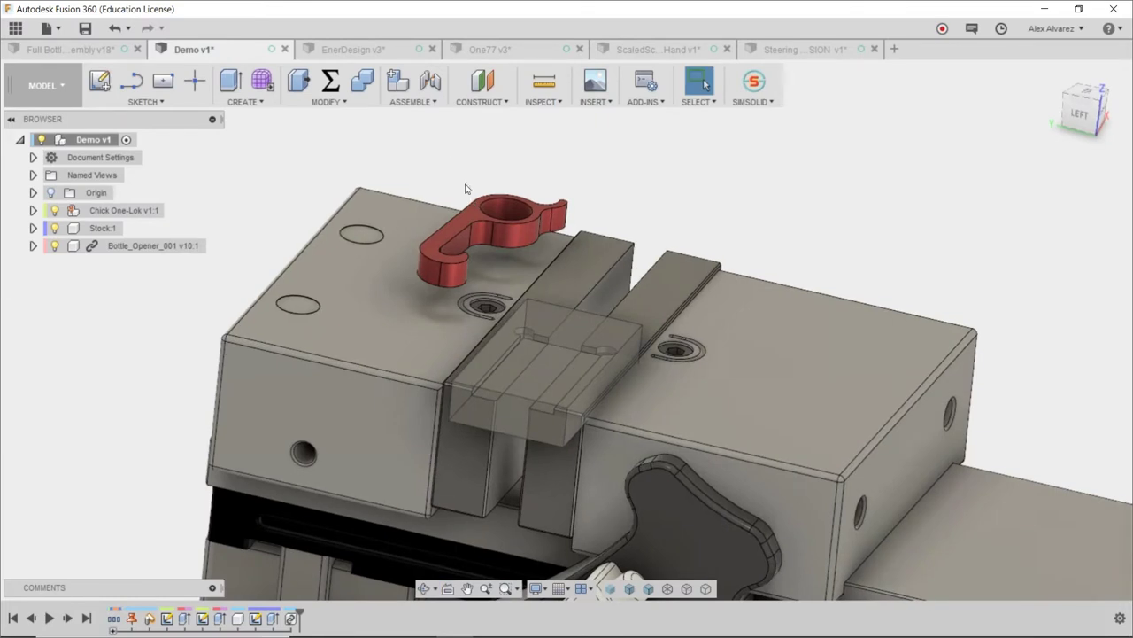
left_click(461, 216)
left_click(557, 325, "ctrl")
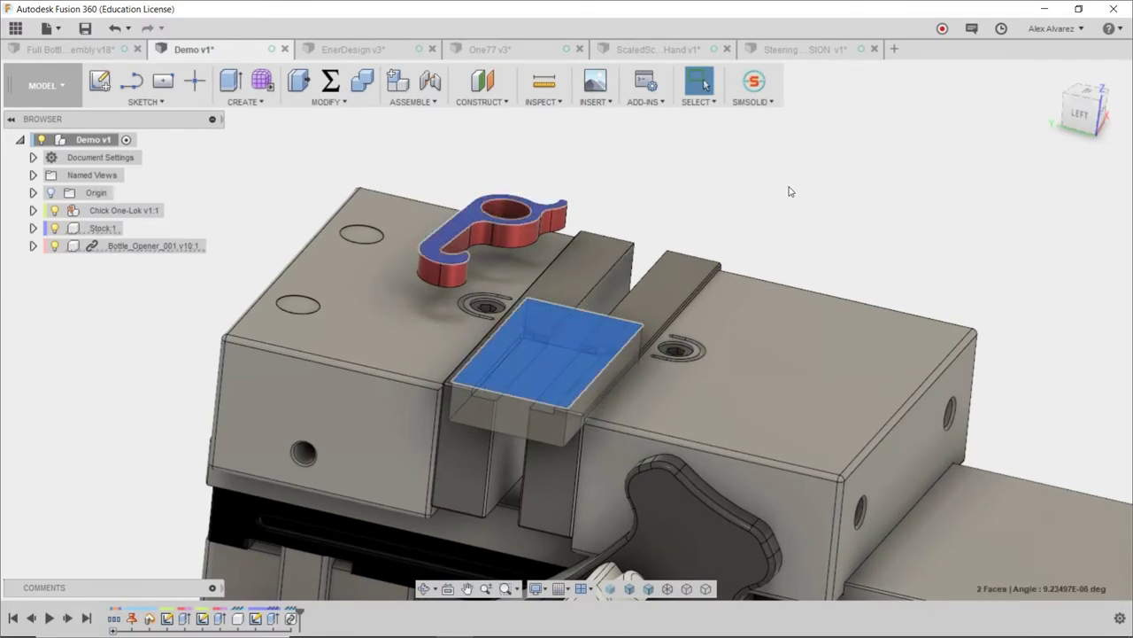
right_click(793, 192)
left_click(781, 279)
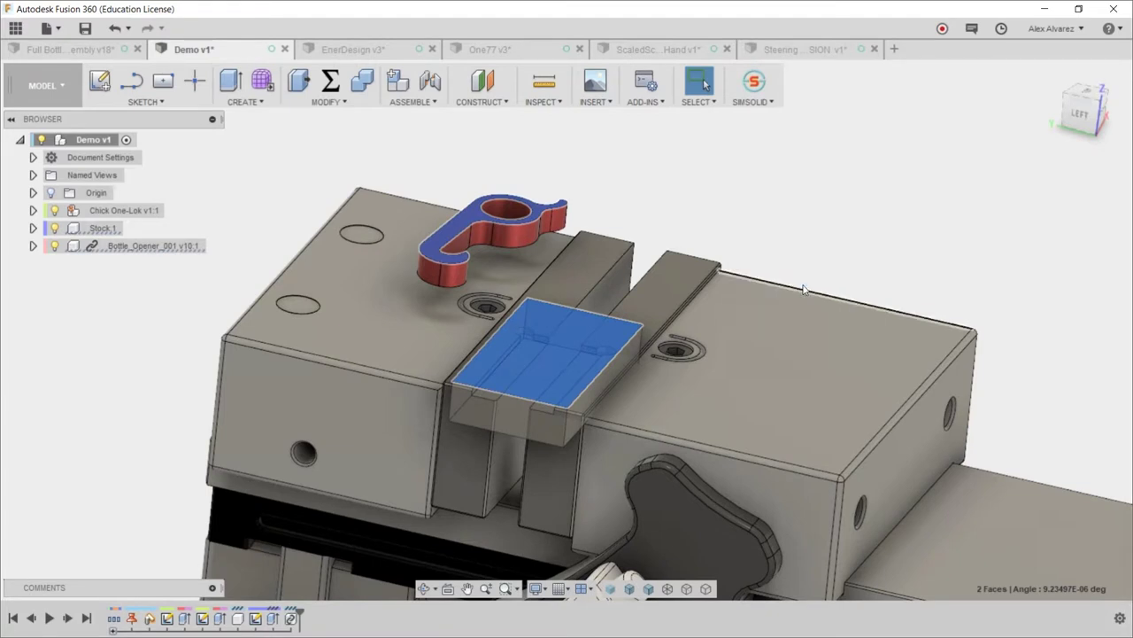
Step: Align the bottle opener to the stock block's side face
middle_click_drag(661, 194, 664, 228, "shift")
left_click(630, 269)
left_click(817, 328, "ctrl")
right_click(680, 187)
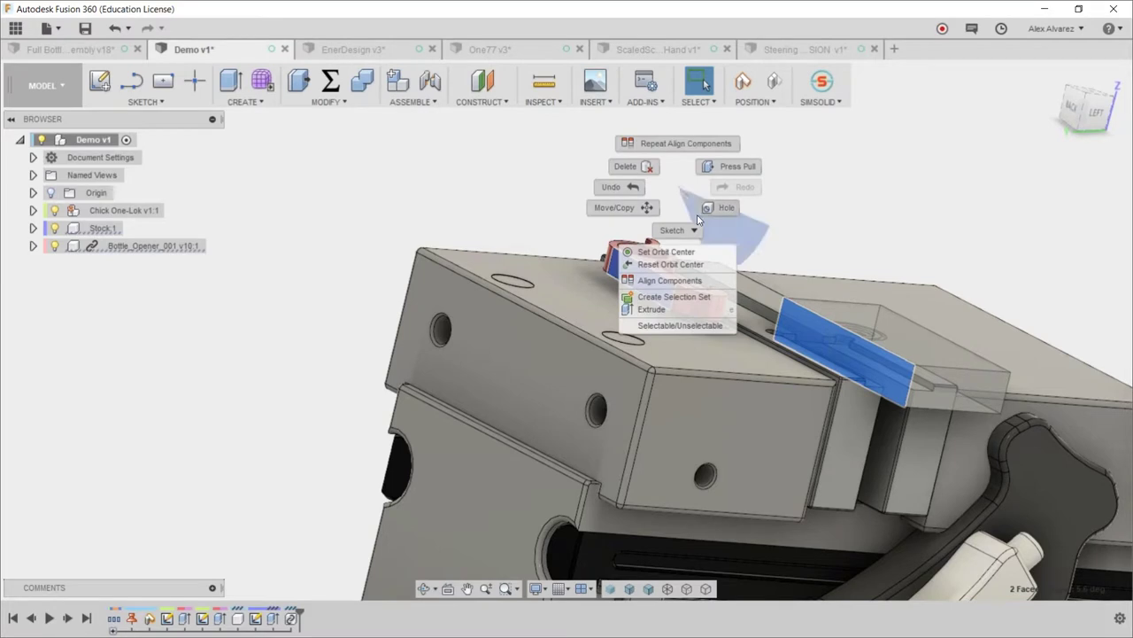
left_click(688, 281)
middle_click_drag(726, 212, 657, 198, "shift")
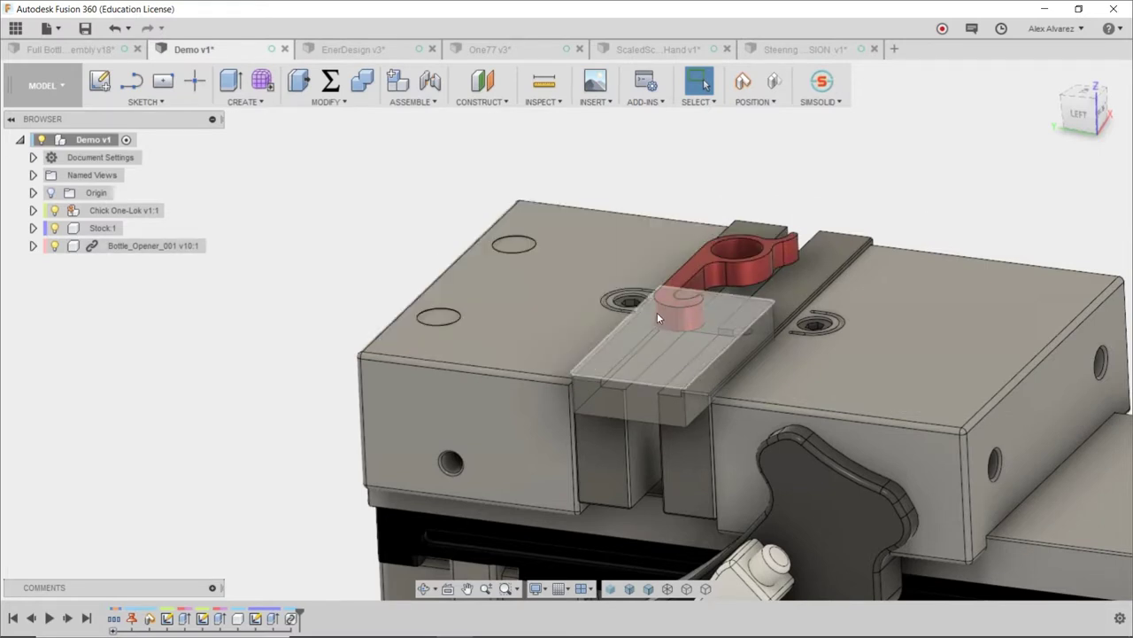
right_click(140, 246)
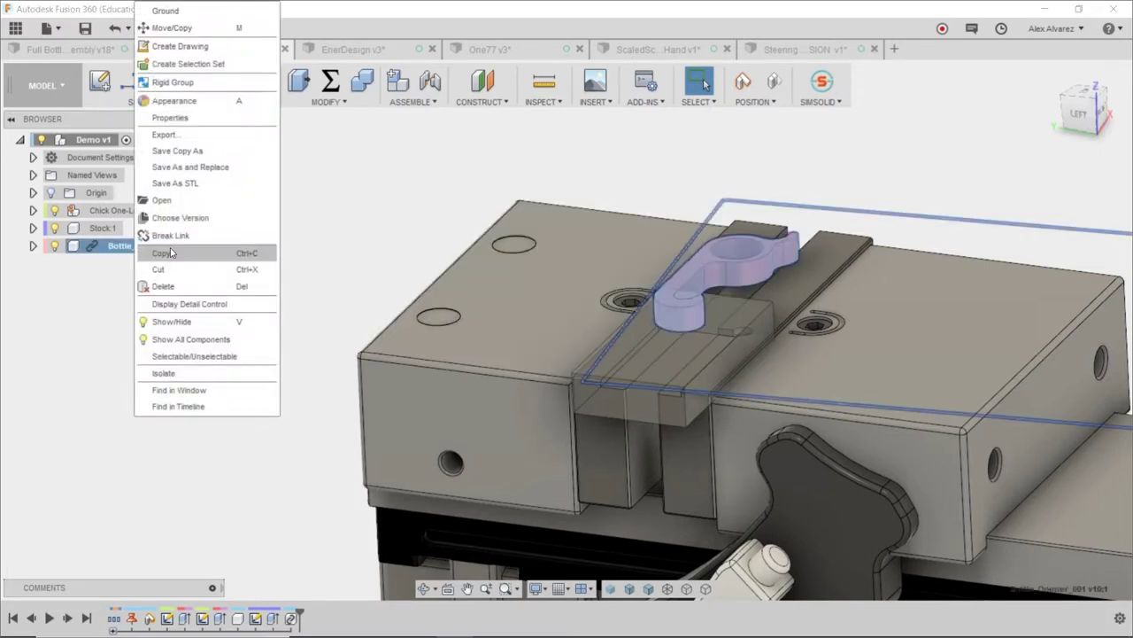
Step: Move the bottle opener about -2.542 in X and 0.03 in Y into the stock block
left_click(172, 28)
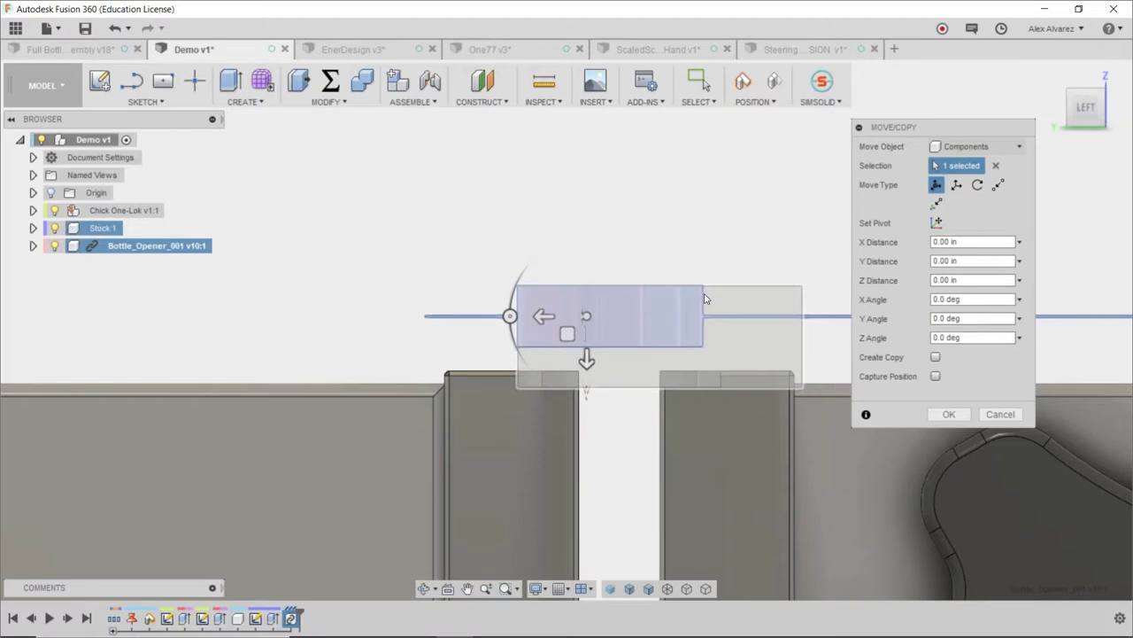
left_click_drag(586, 359, 586, 363)
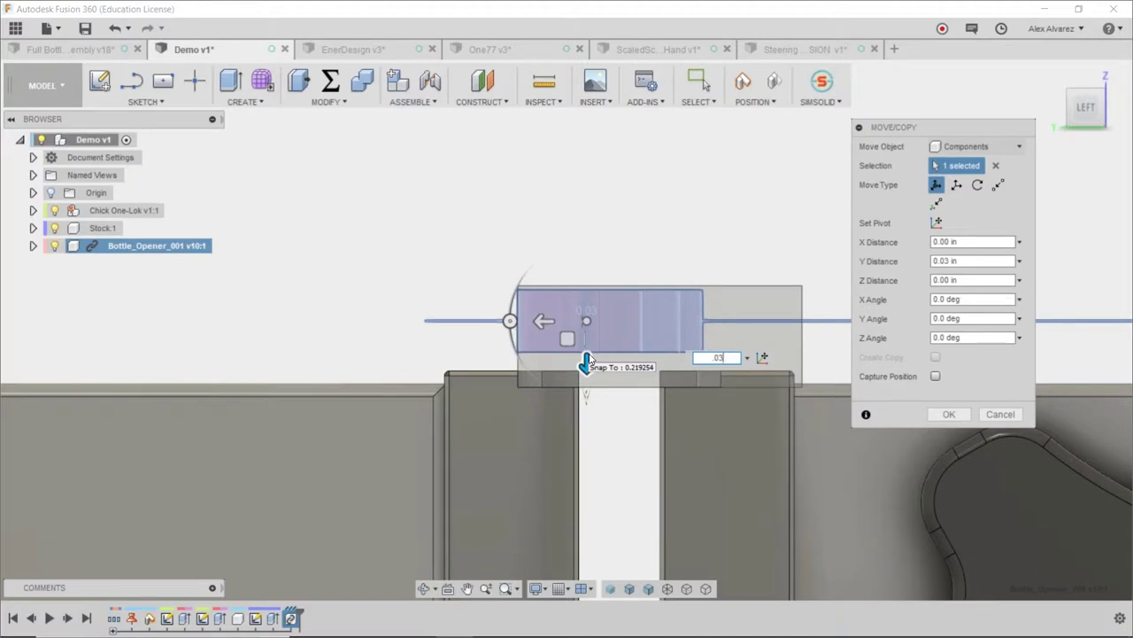
middle_click_drag(744, 239, 292, 221, "shift")
left_click_drag(292, 221, 302, 394)
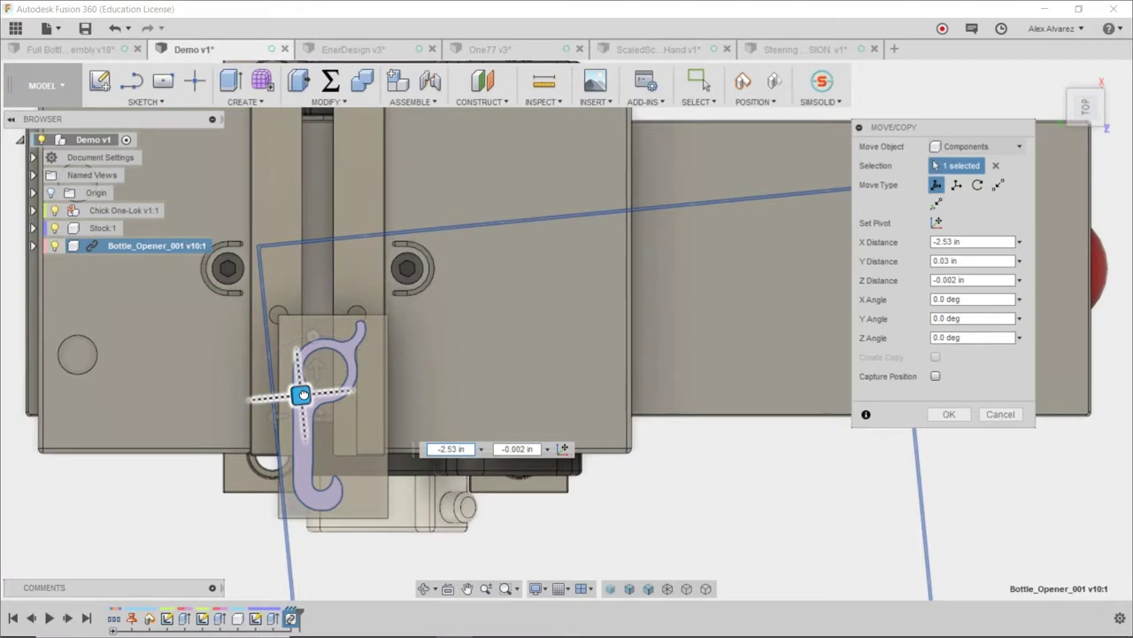
middle_click_drag(429, 402, 397, 342, "shift")
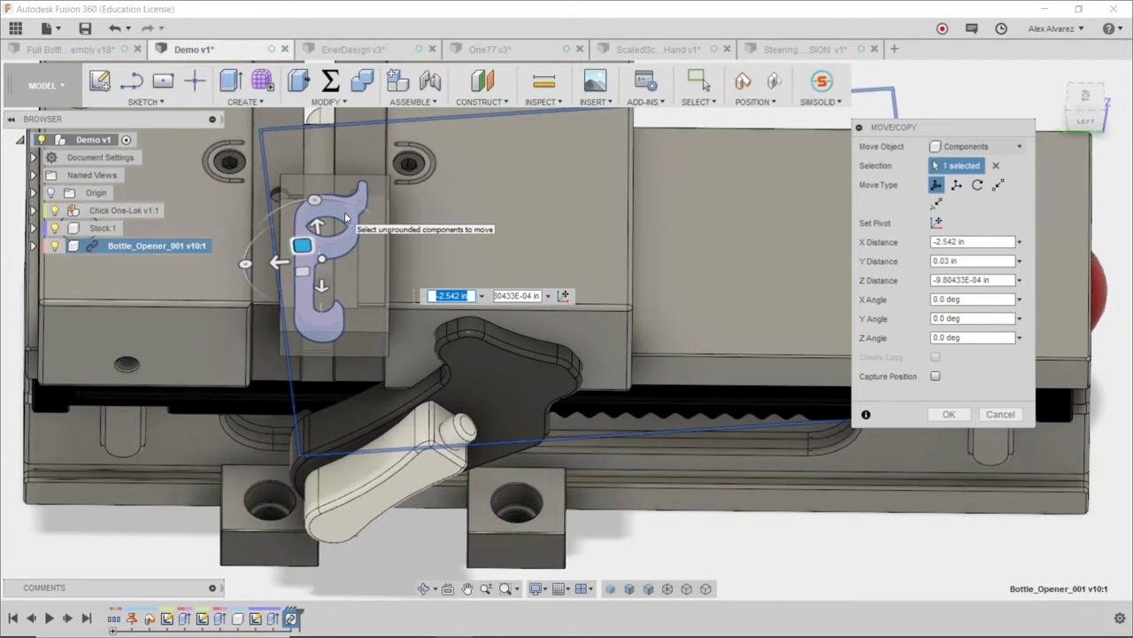
left_click(949, 414)
scroll(713, 331, "down", 5)
middle_click_drag(713, 332, 503, 217, "shift")
scroll(502, 217, "up", 5)
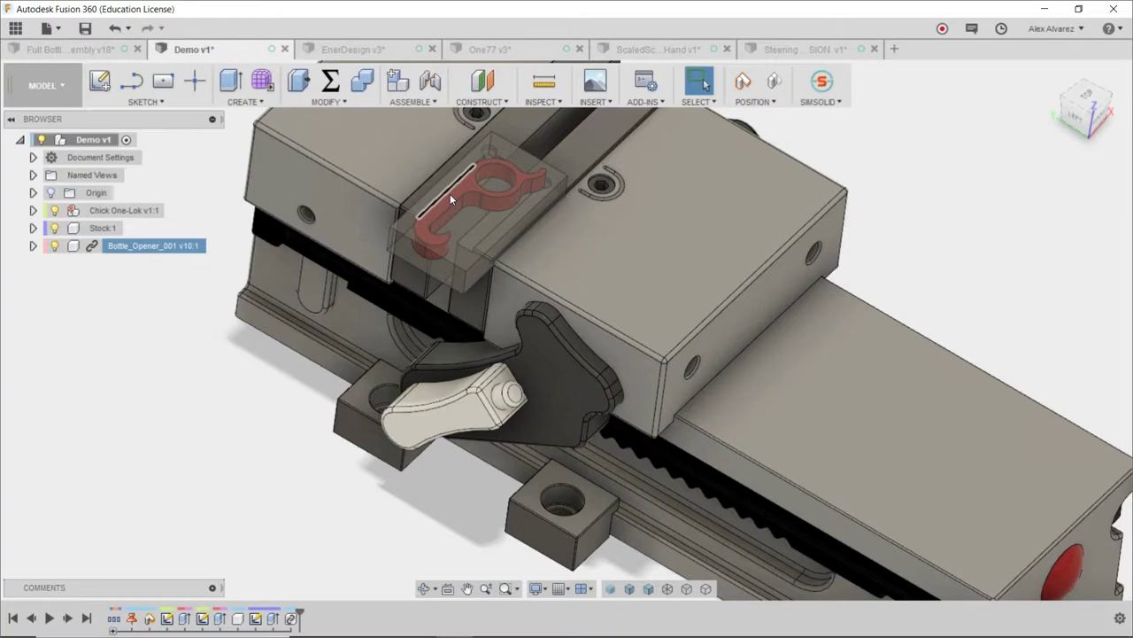
middle_click_drag(279, 285, 361, 363)
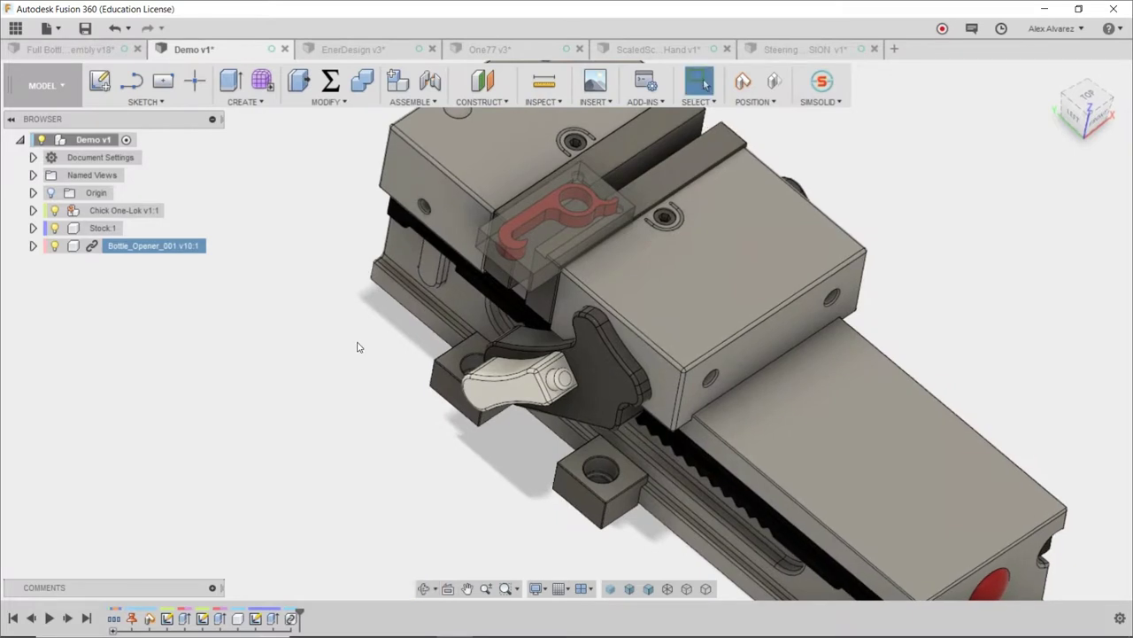
Step: Create a rigid as-built joint between Bottle_Opener and Stock:1, capturing the current position
left_click(329, 221)
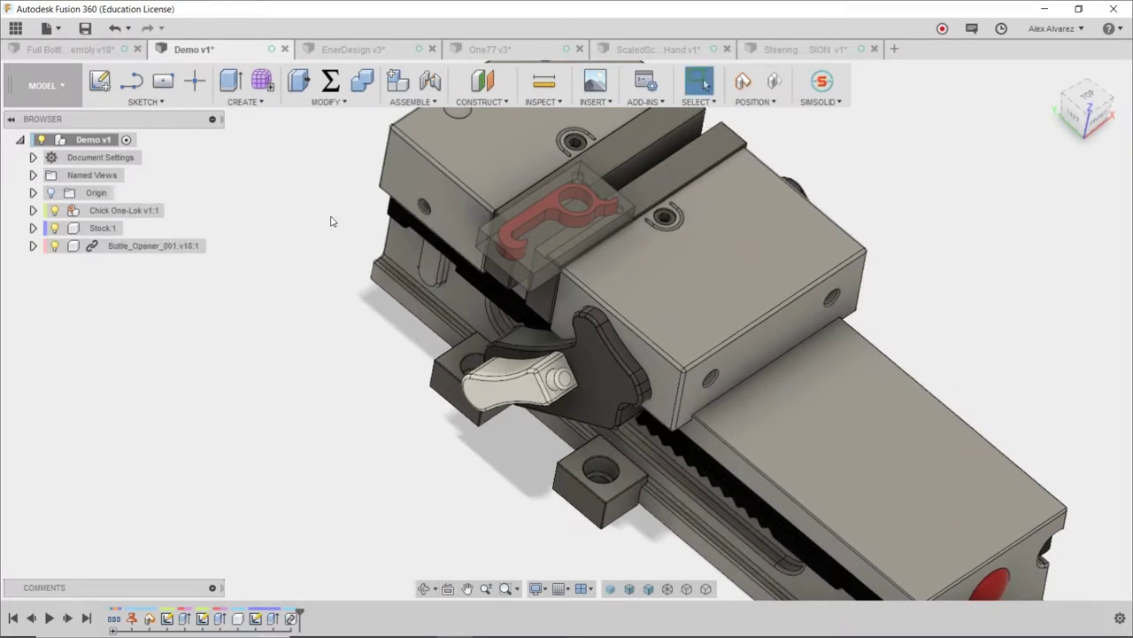
left_click(400, 102)
left_click(408, 156)
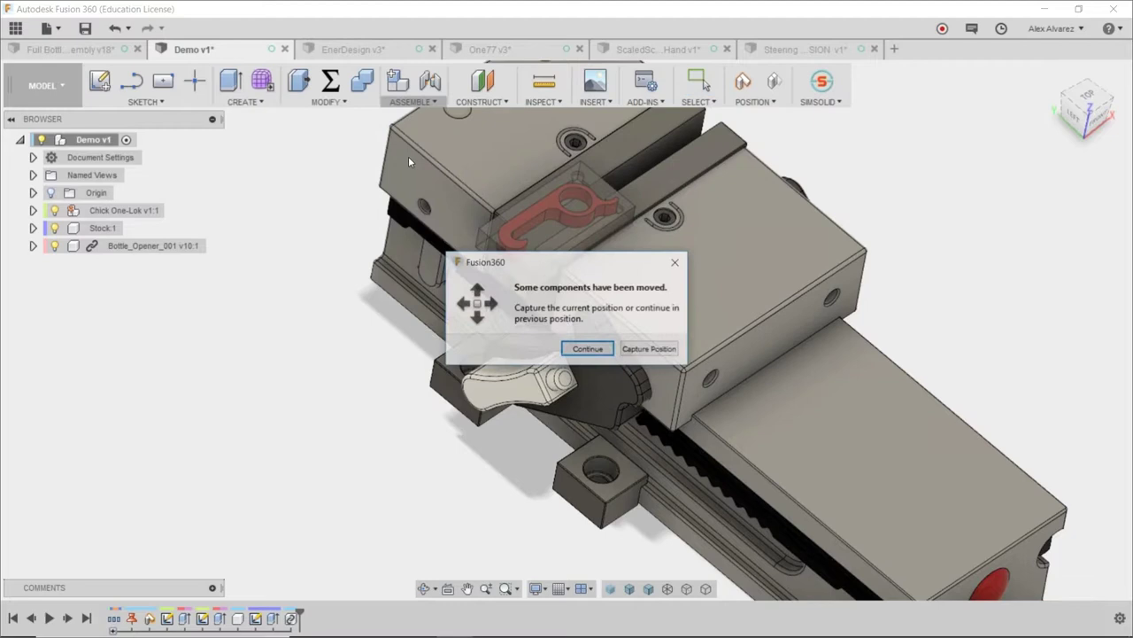
left_click(635, 351)
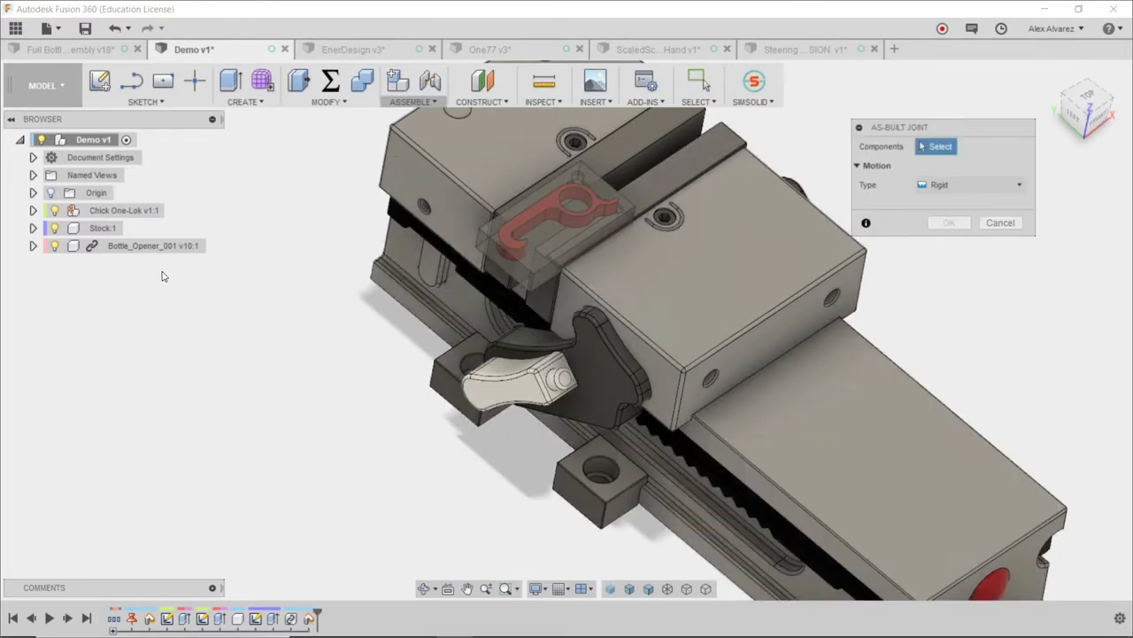
middle_click_drag(260, 343, 235, 379)
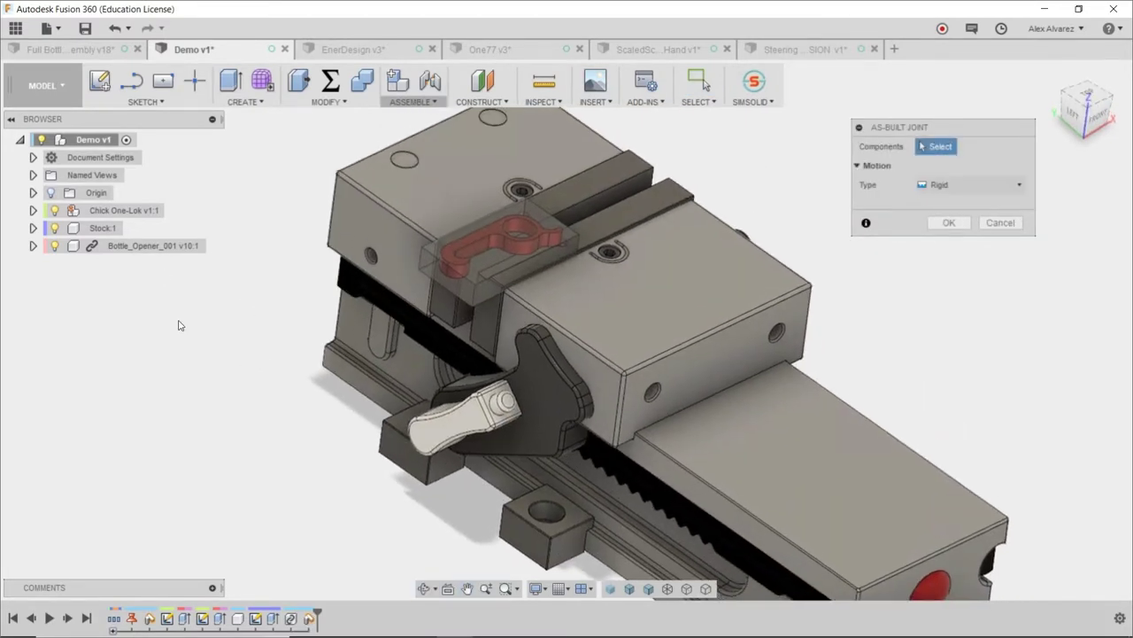
left_click(145, 248)
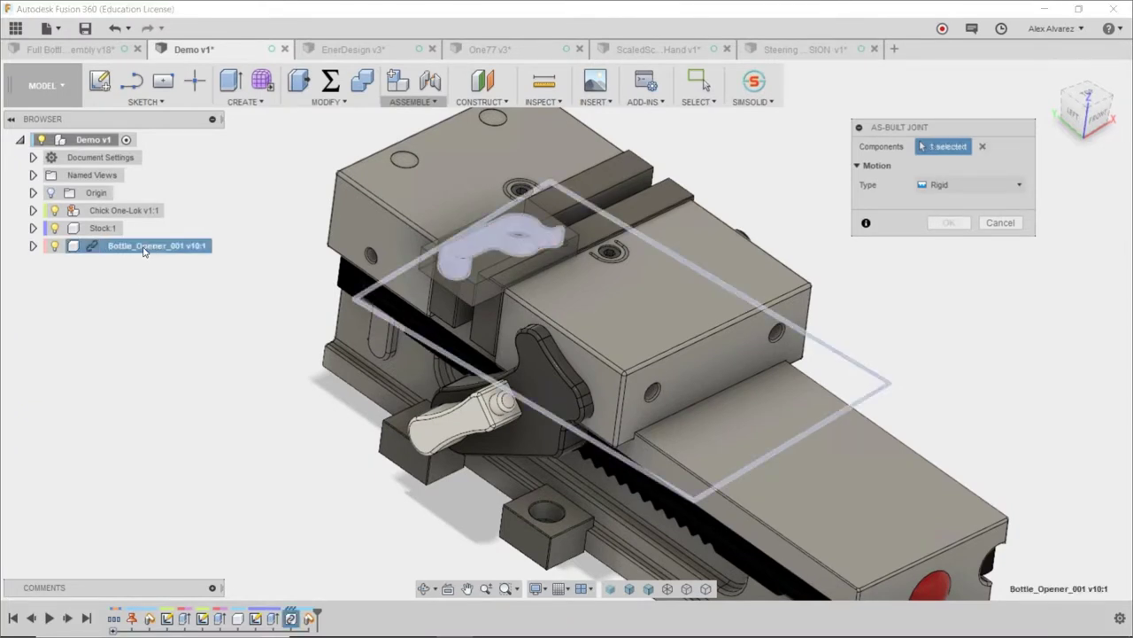
left_click(124, 230)
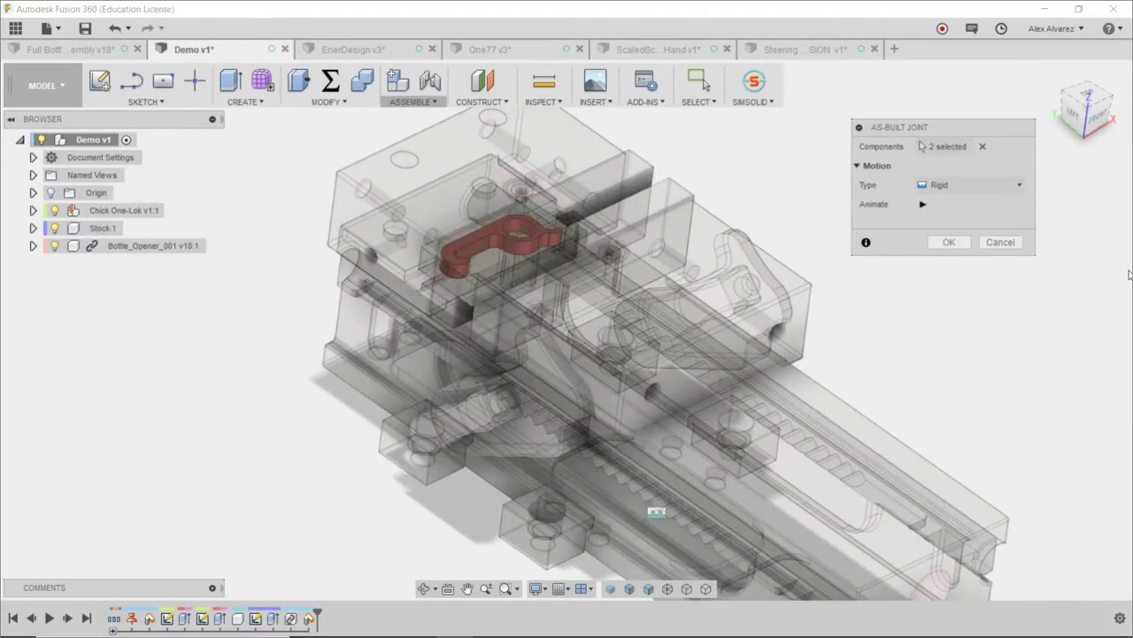
left_click(948, 242)
Step: Ground the Stock:1 component so it cannot move
right_click(89, 248)
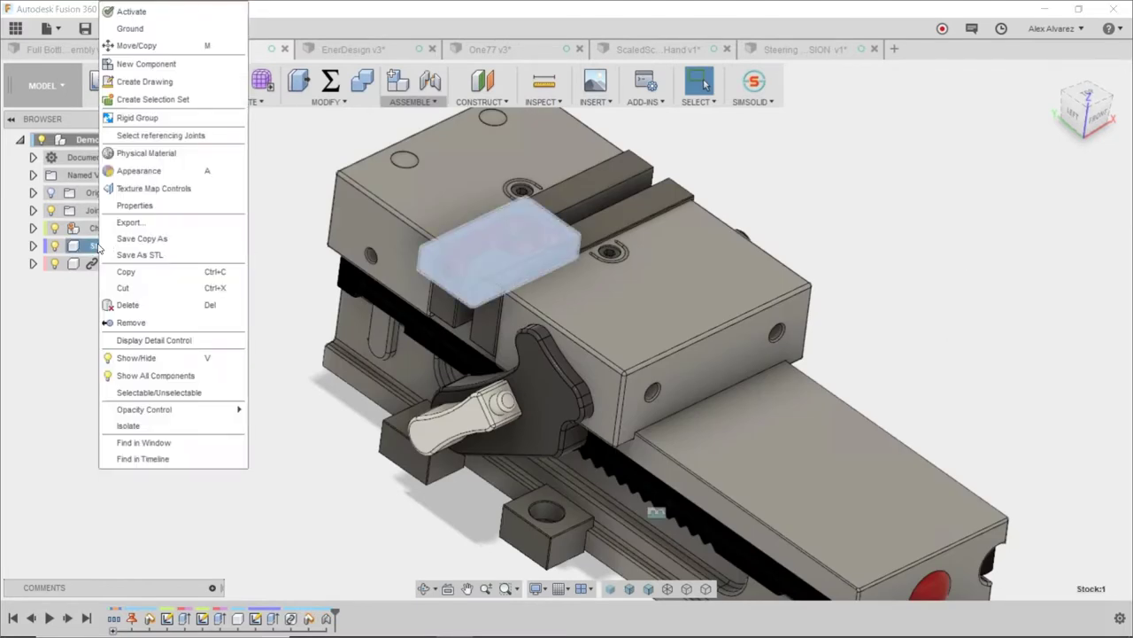
left_click(152, 31)
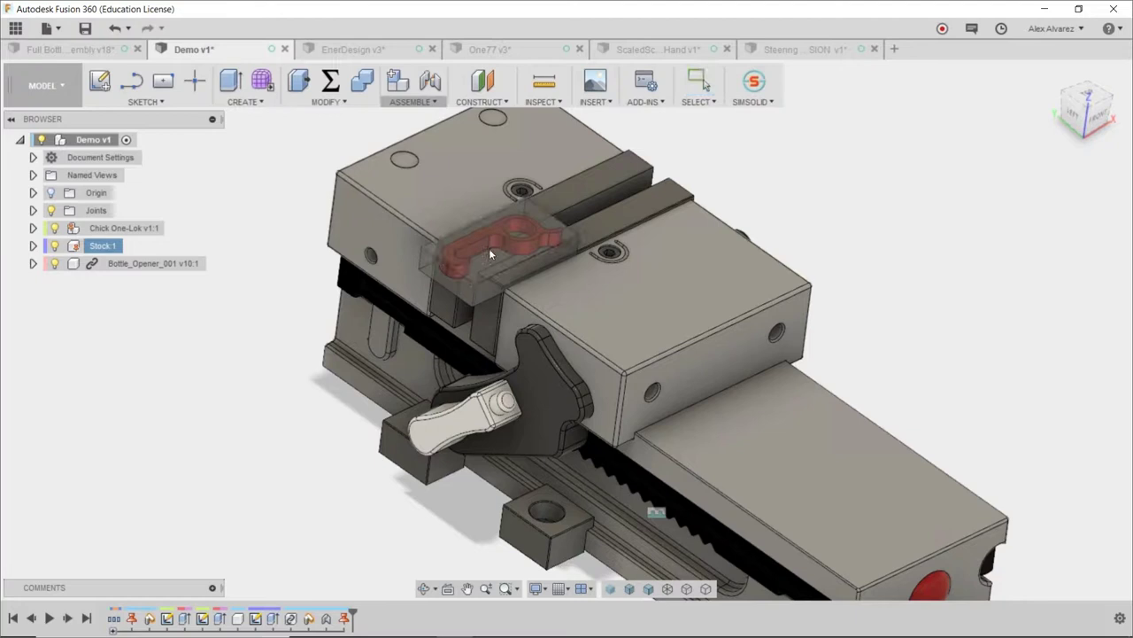
mouse_move(867, 274)
middle_mouse_down("shift")
mouse_move(847, 359)
mouse_move(847, 256)
mouse_move(916, 248)
mouse_move(889, 276)
middle_mouse_up("shift")
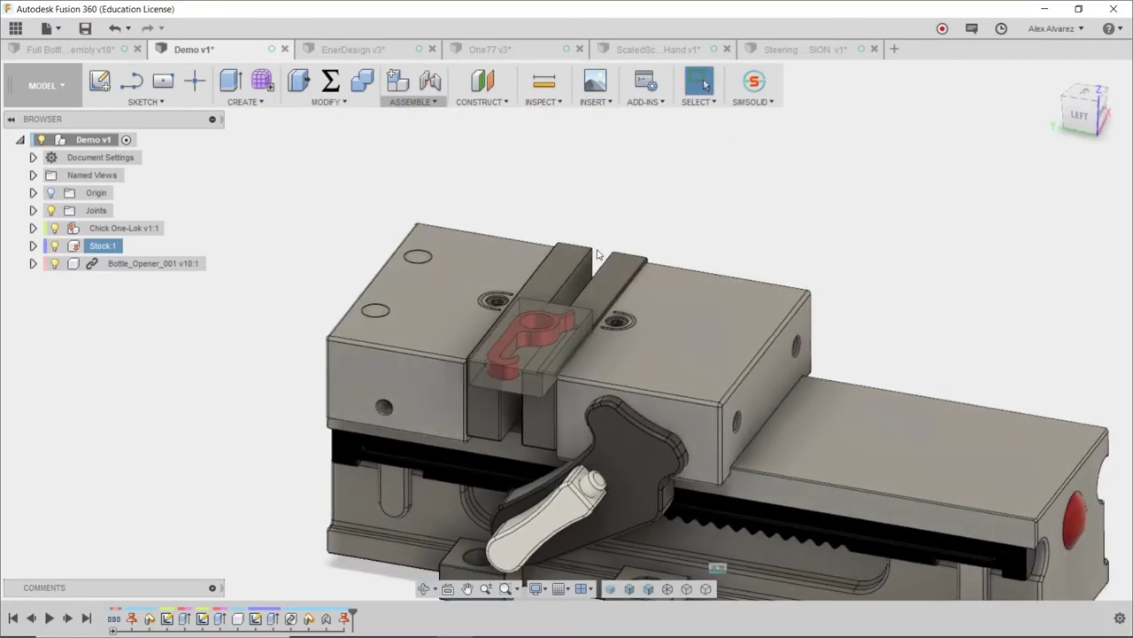
Step: Switch from the MODEL workspace to CAM and begin a new setup
left_click(41, 85)
left_click(48, 273)
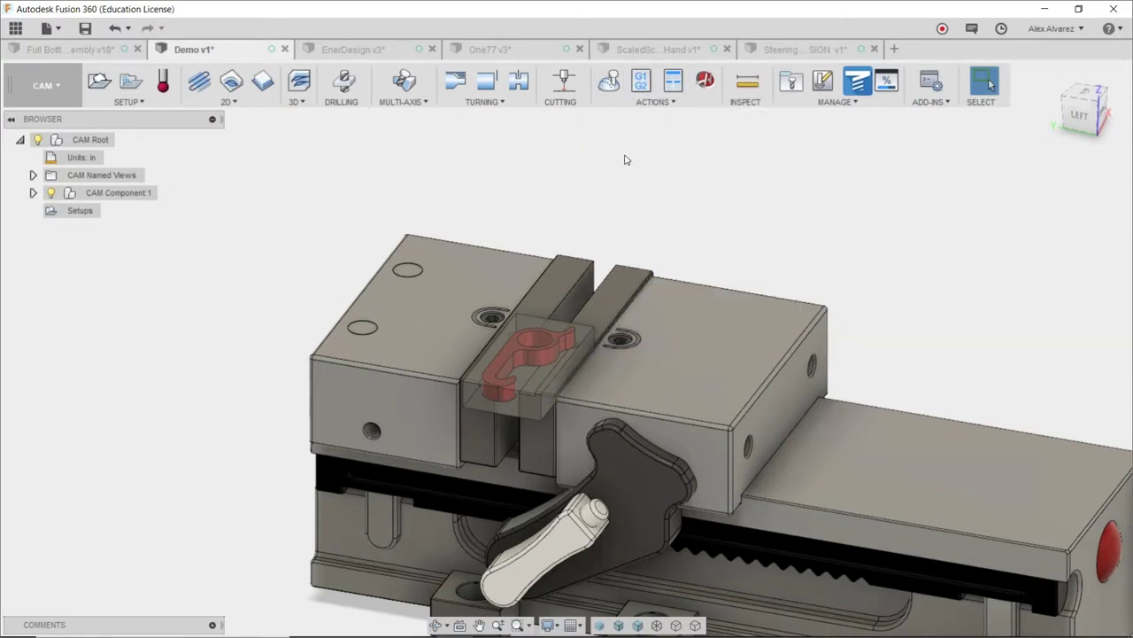
left_click(99, 81)
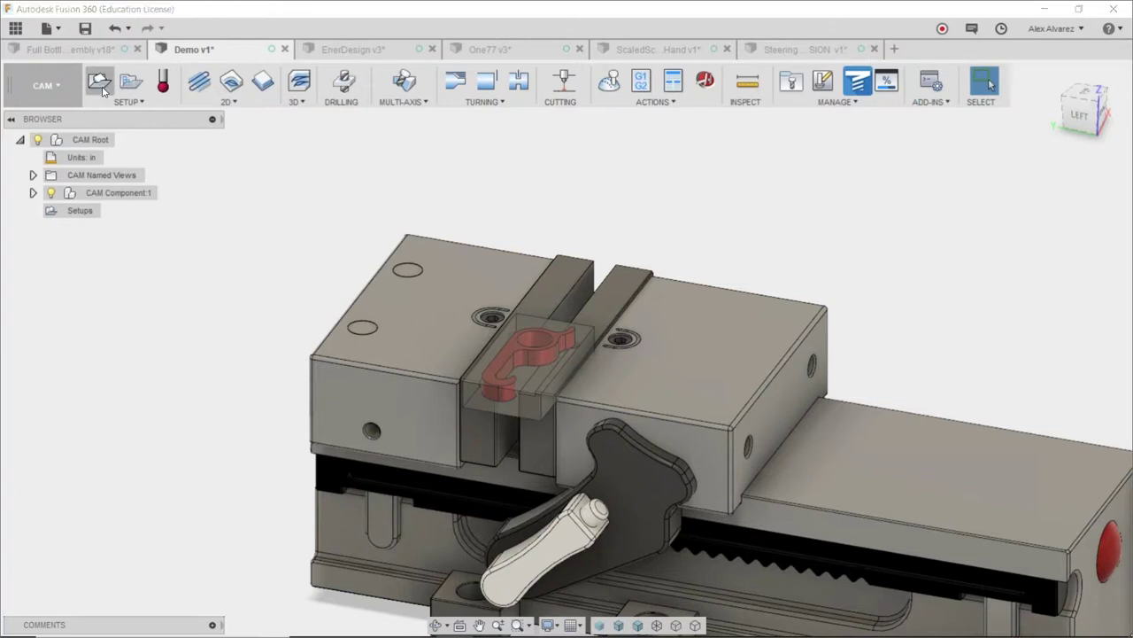
Step: Choose the bottle opener body as the setup's model
scroll(692, 186, "down", 3)
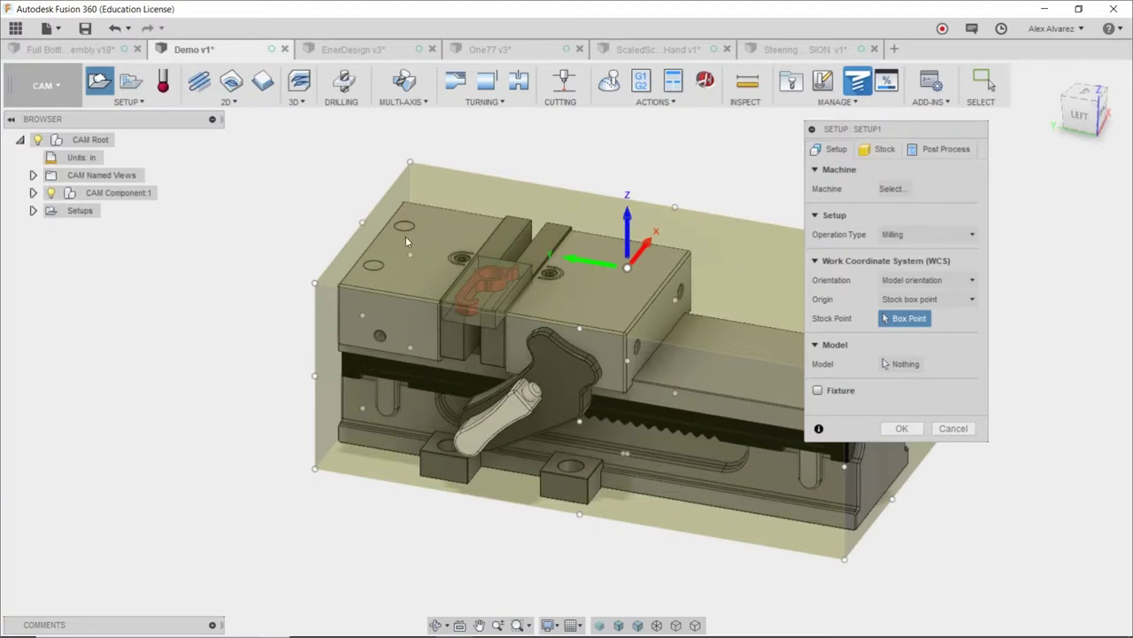
left_click(886, 361)
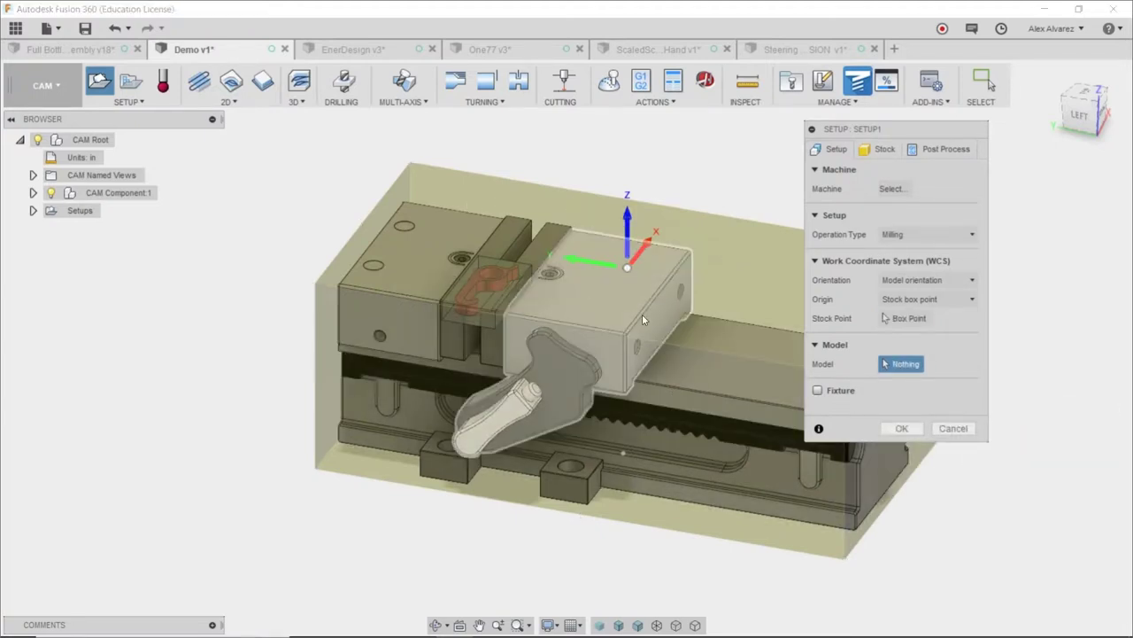
scroll(461, 294, "up", 3)
left_click(465, 292)
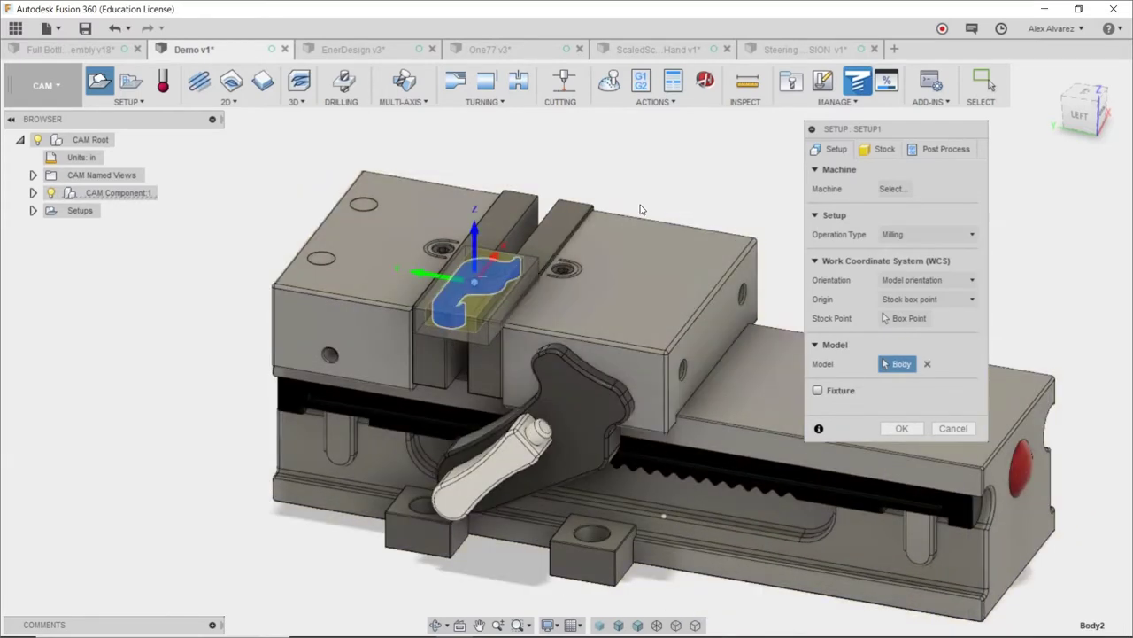
scroll(639, 207, "down", 2)
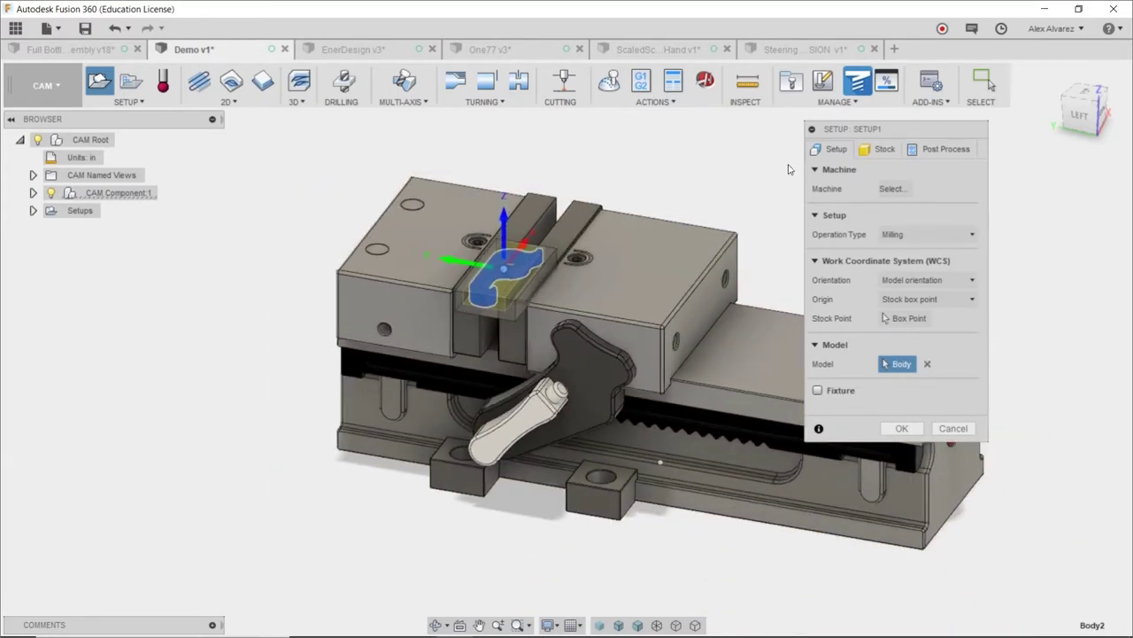
Step: Set the stock mode to From solid using the stock block body
left_click(881, 149)
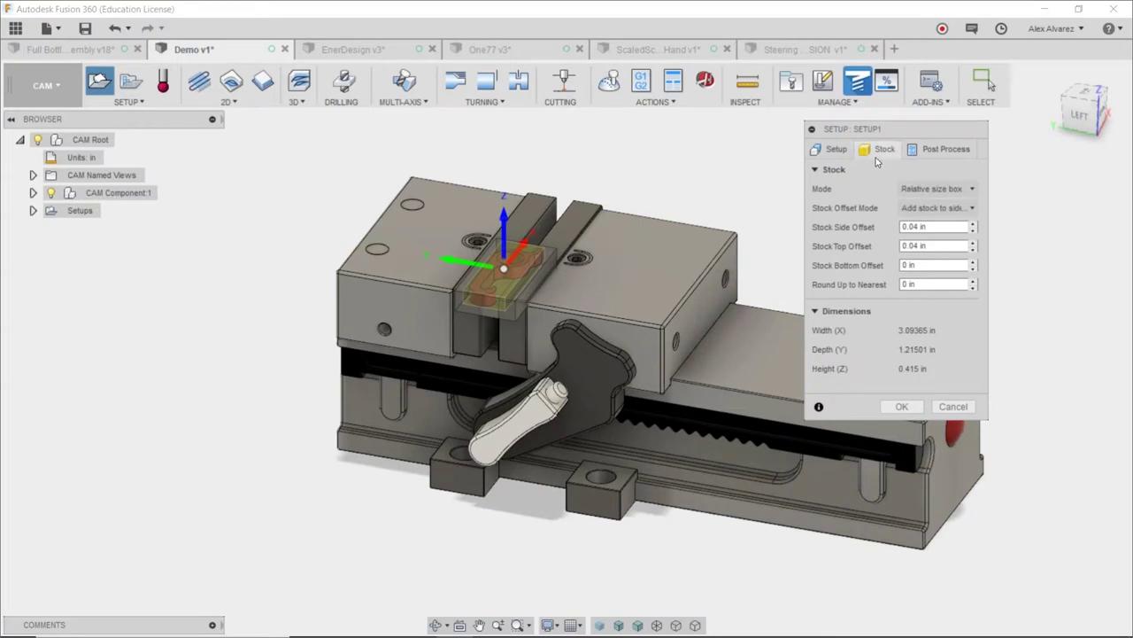
left_click(935, 189)
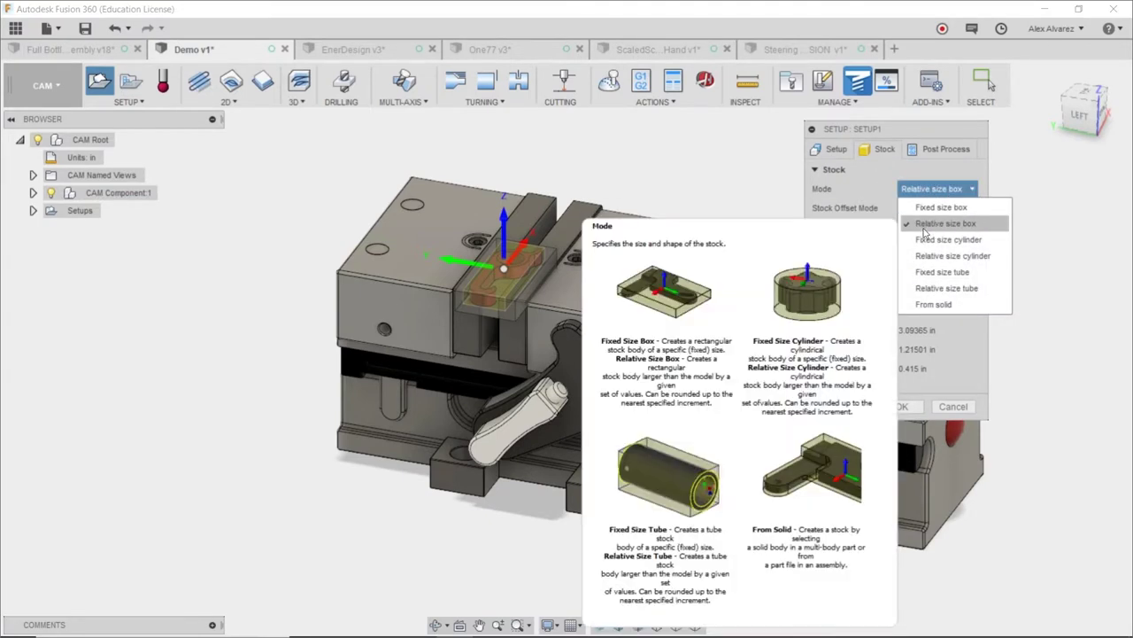
left_click(930, 305)
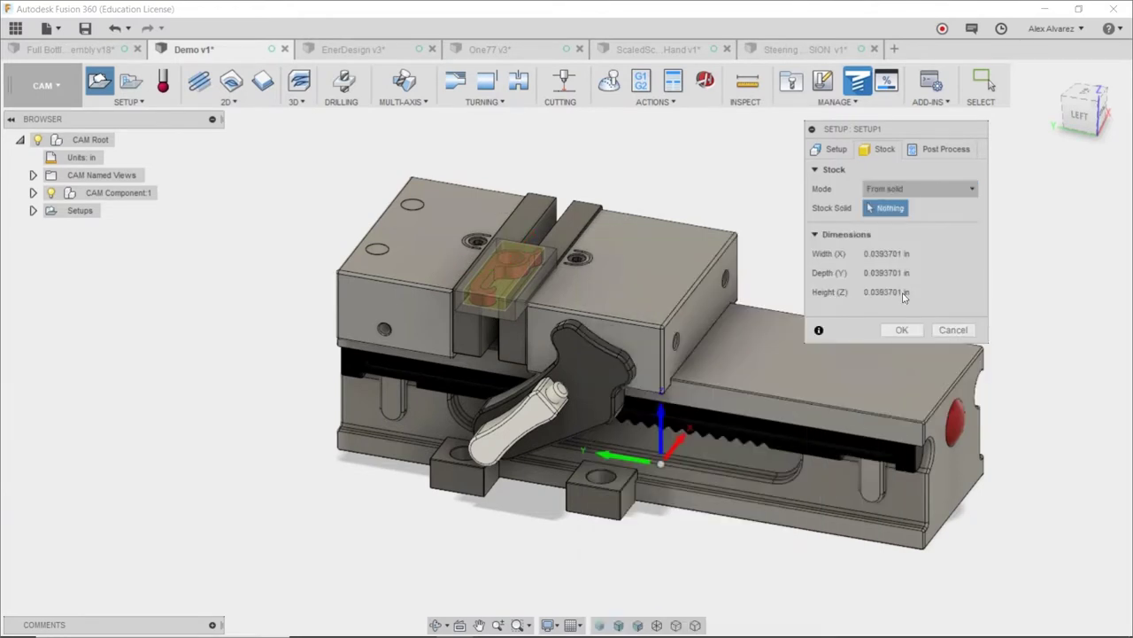
scroll(461, 293, "up", 5)
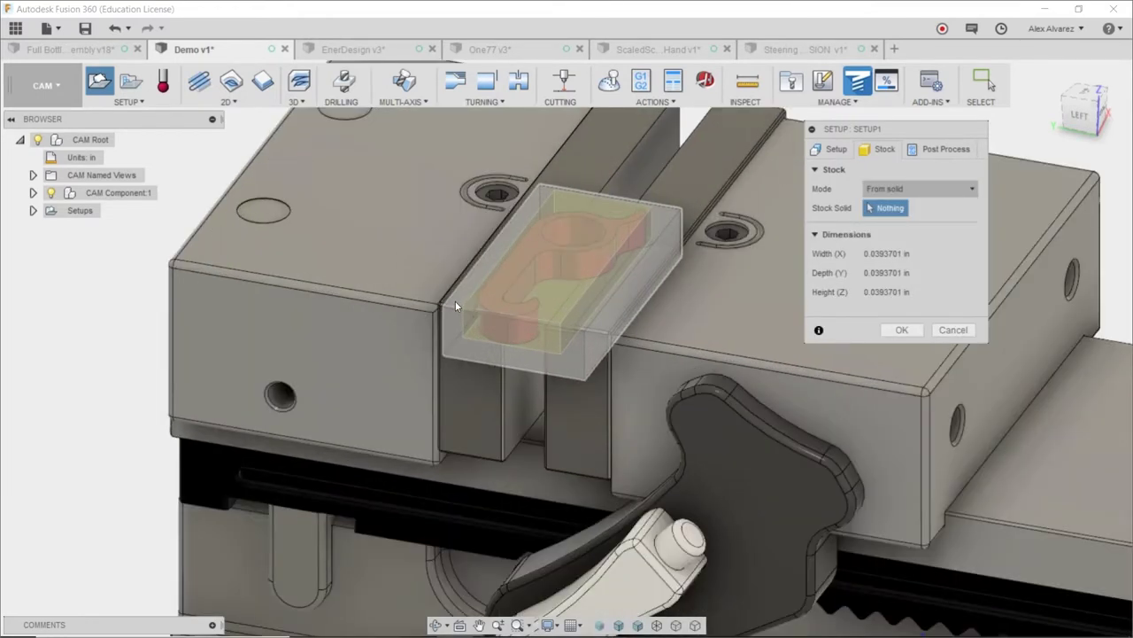
left_click(455, 306)
scroll(735, 124, "down", 5)
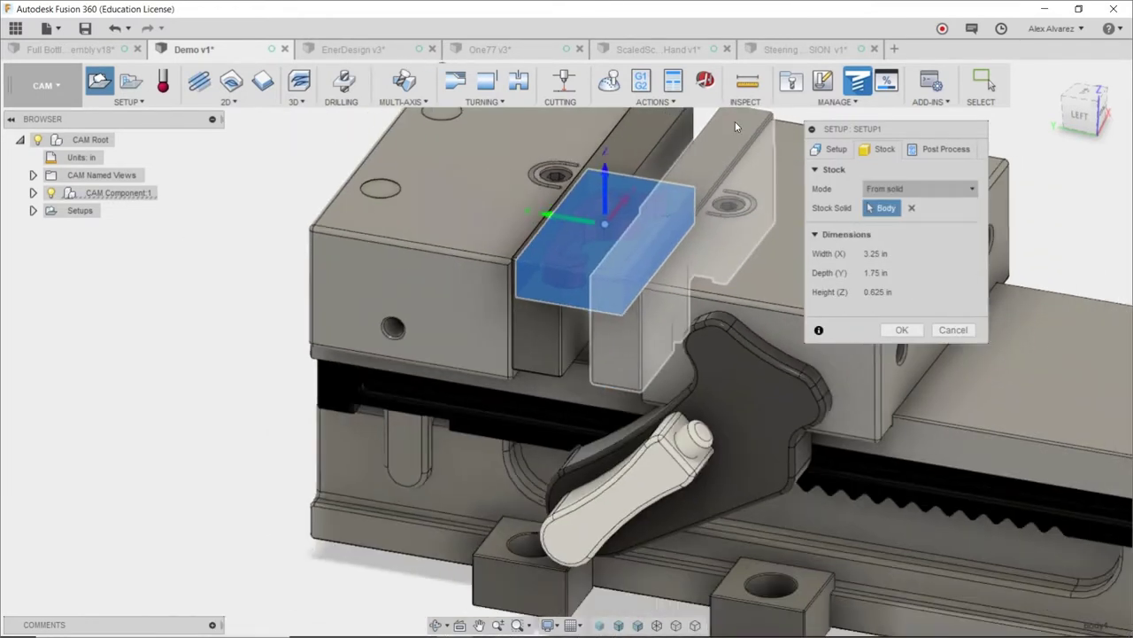
middle_click_drag(735, 125, 673, 187)
left_click(833, 149)
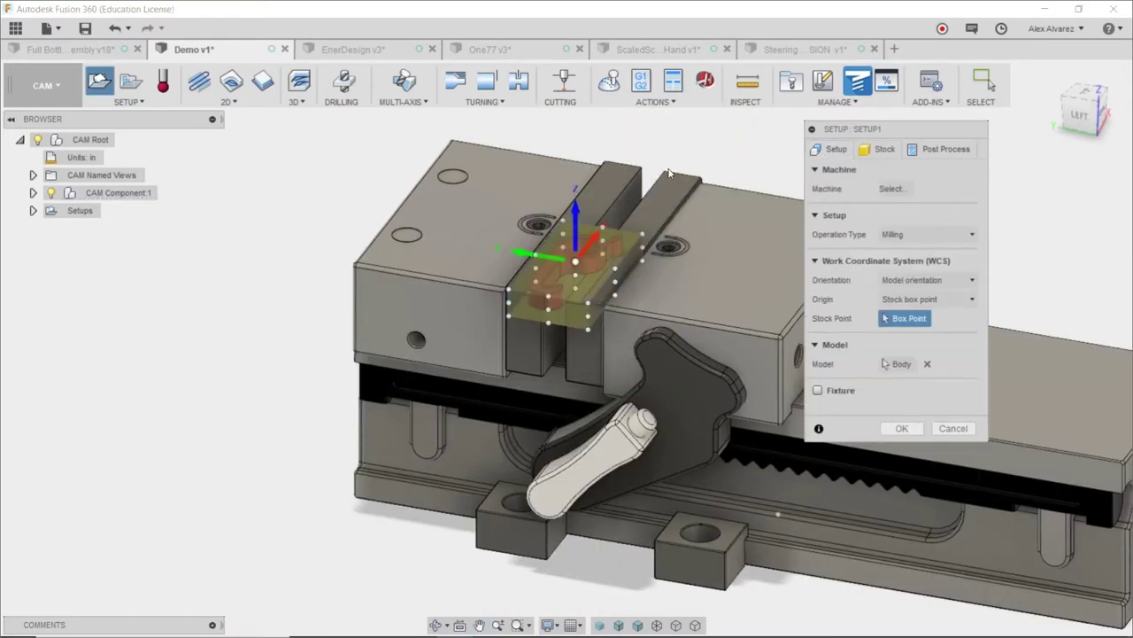
Step: Expand the browser down to the Chick One-Lok vise's sketches
left_click(32, 192)
left_click(47, 210)
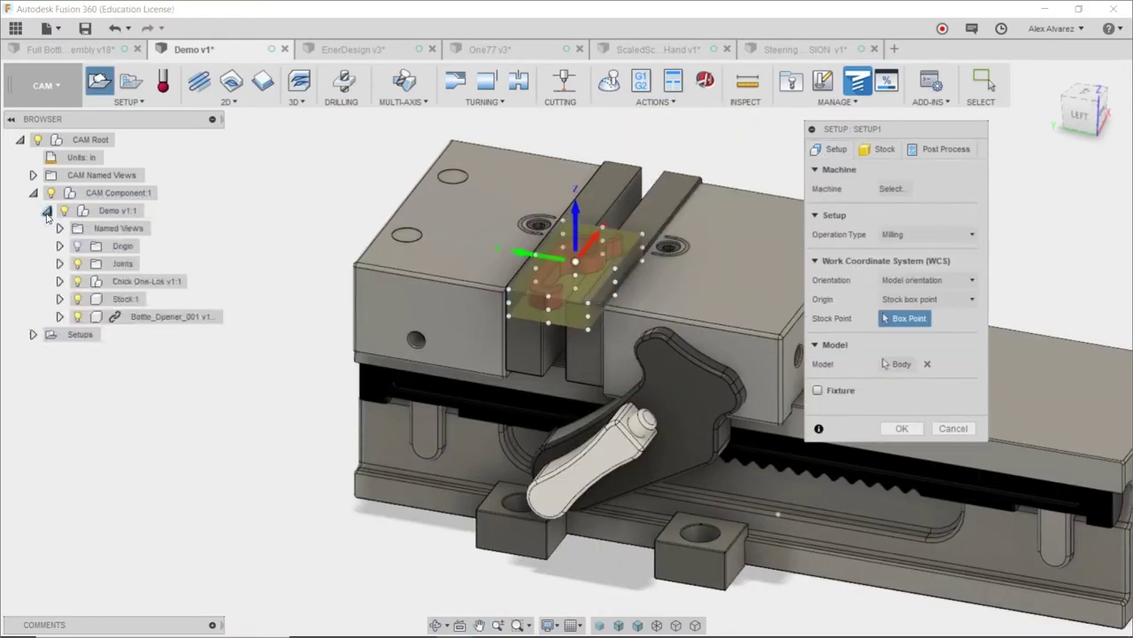
left_click(59, 281)
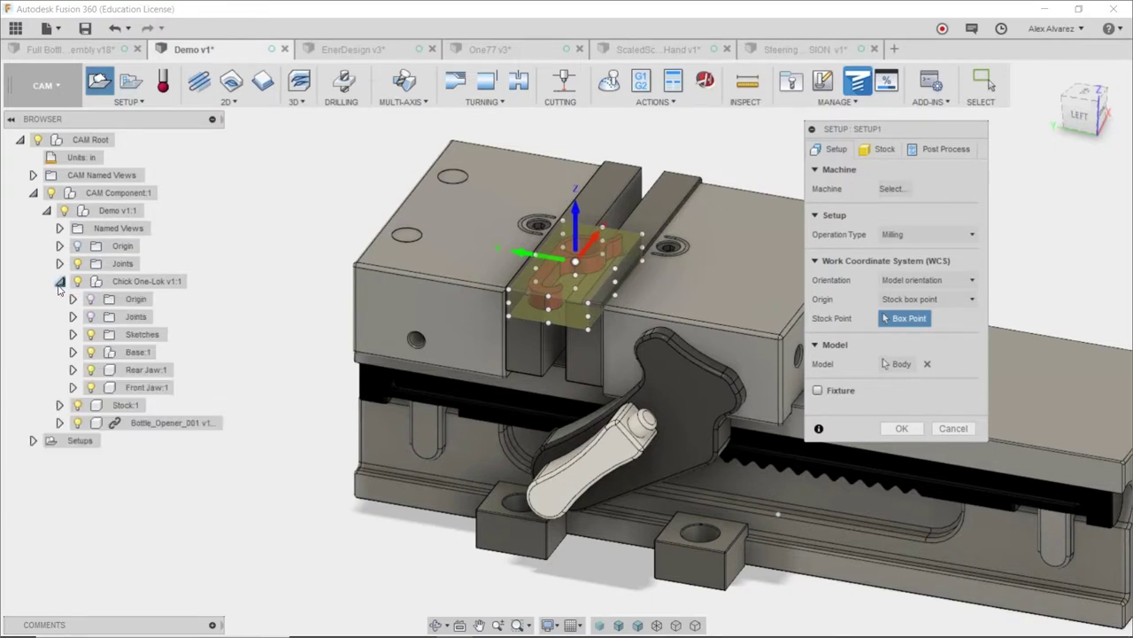
left_click(73, 334)
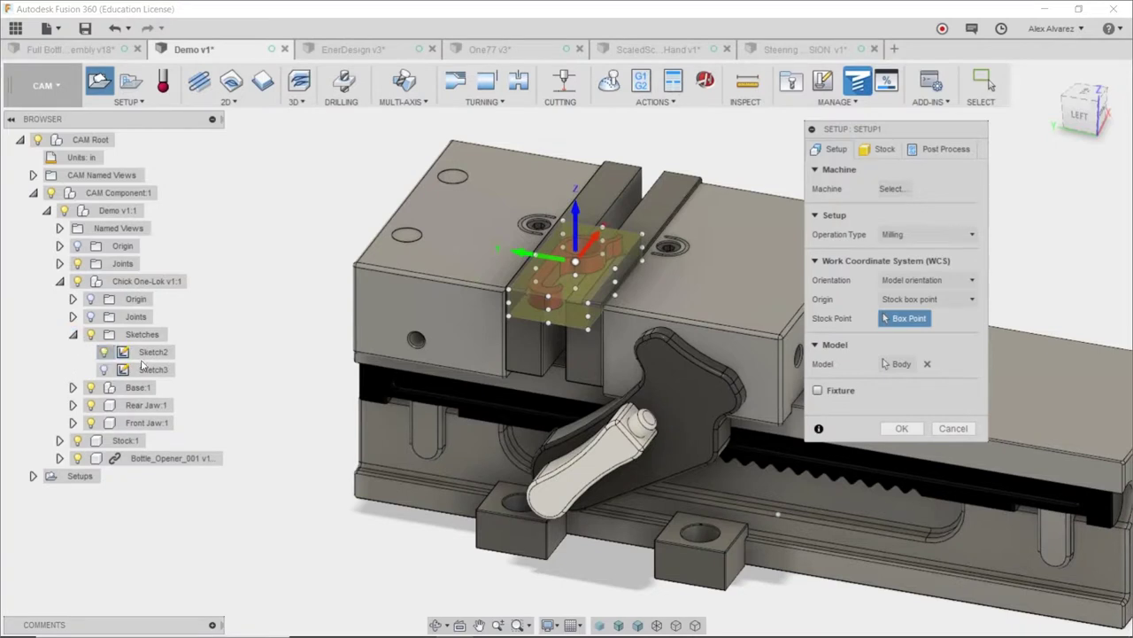
scroll(486, 337, "up", 8)
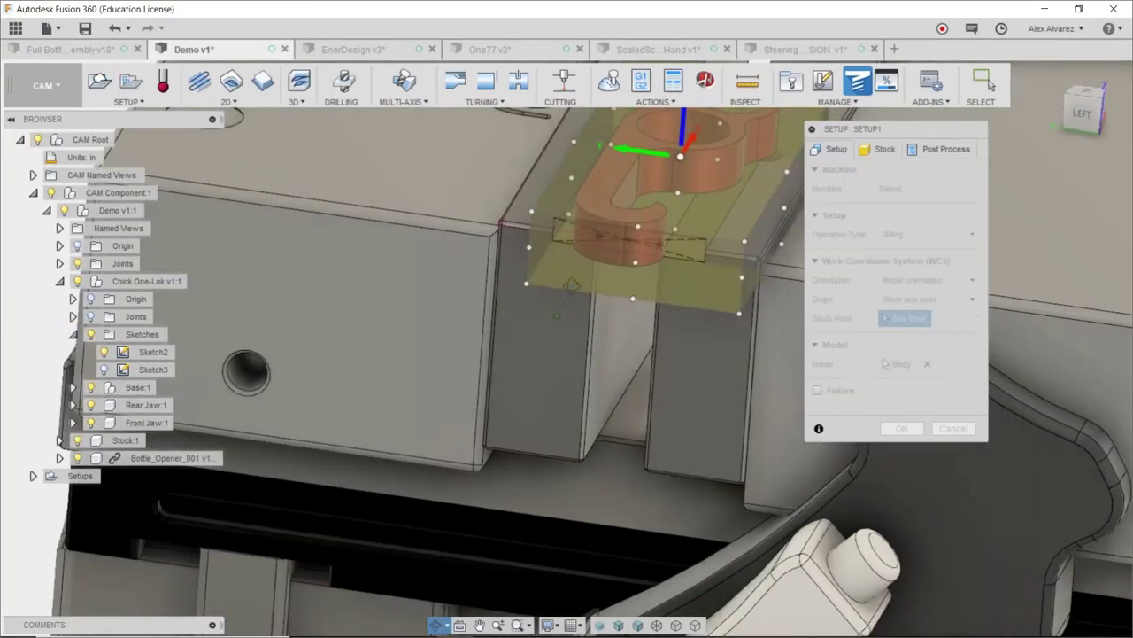
mouse_move(571, 285)
middle_mouse_down("shift")
mouse_move(591, 284)
mouse_move(581, 285)
middle_mouse_up("shift")
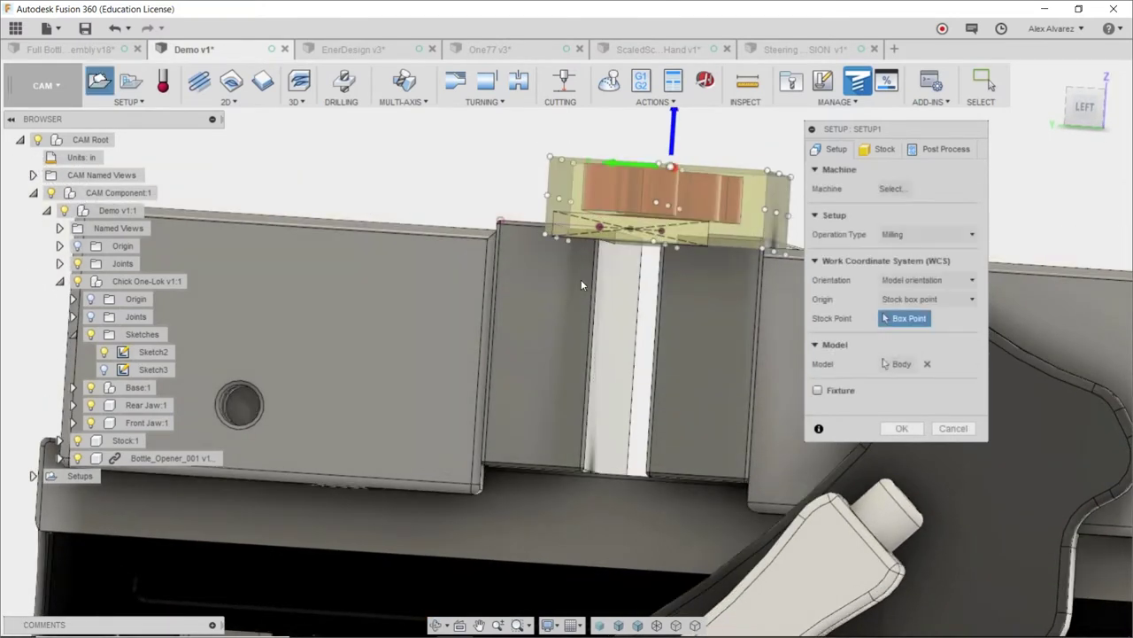
scroll(573, 281, "up", 2)
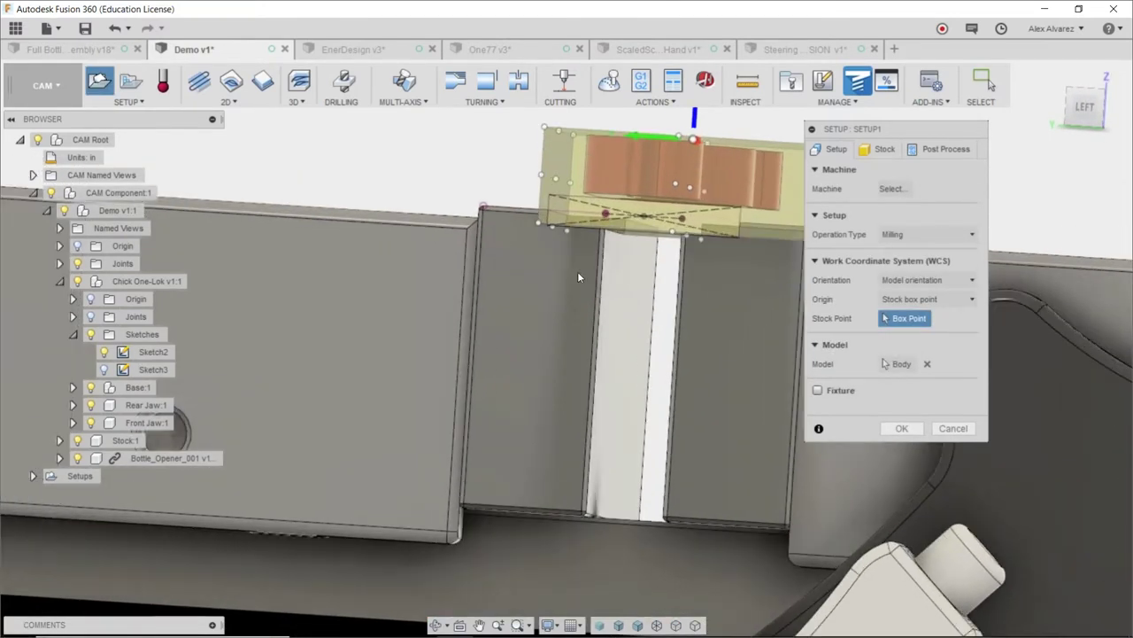
scroll(578, 277, "up", 2)
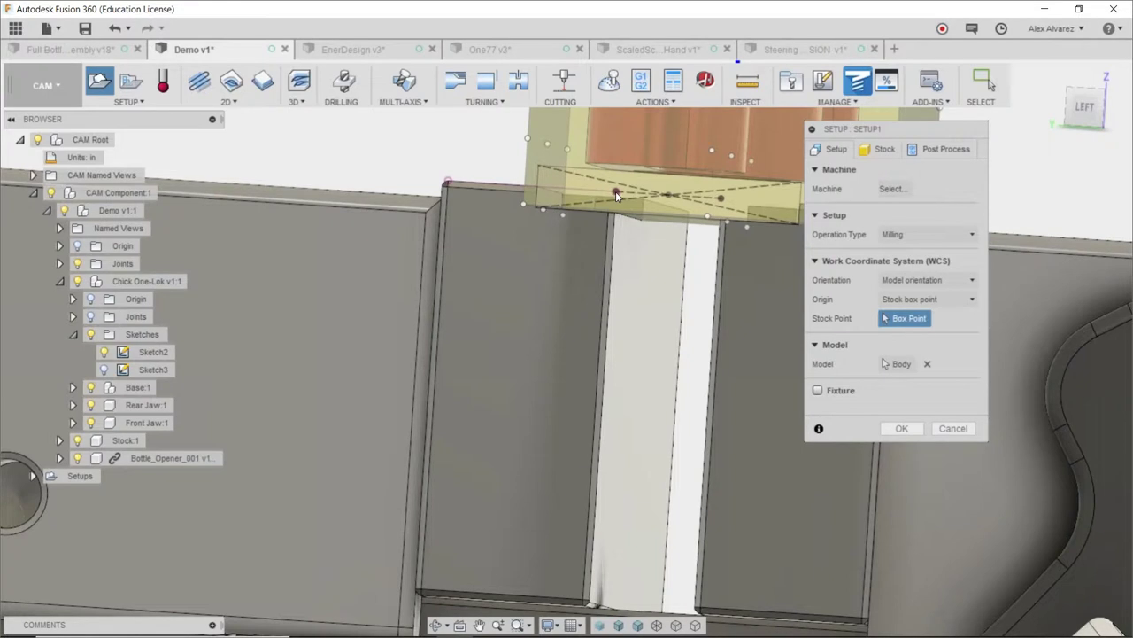
Step: Set the origin to the stock-corner sketch point, create Setup1, and hide Sketch2
left_click(917, 300)
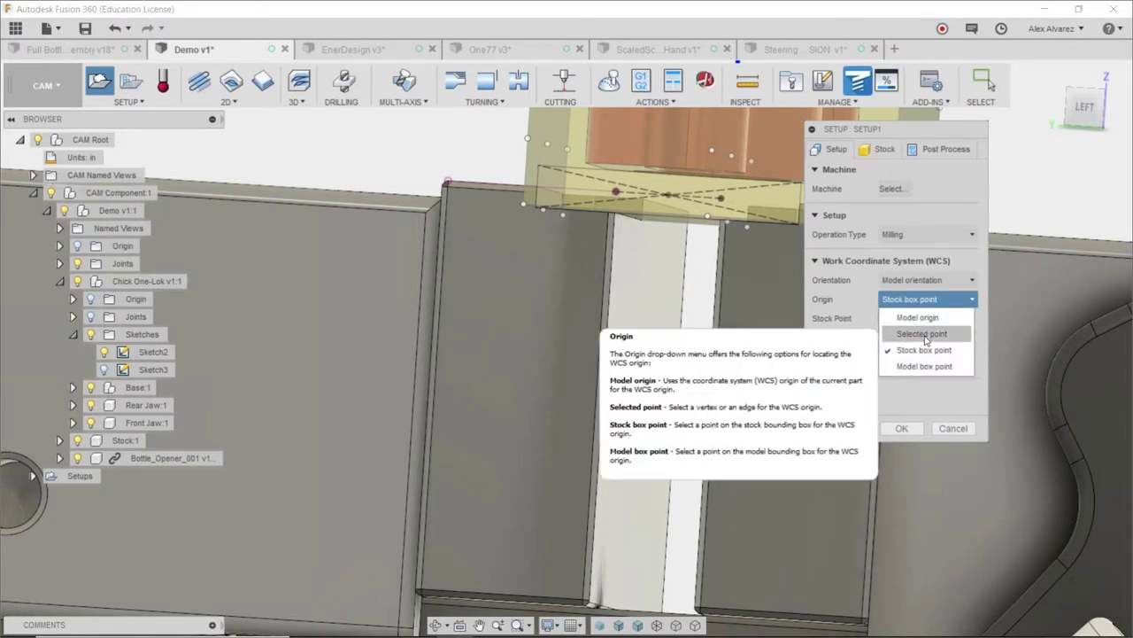
left_click(922, 334)
left_click(612, 188)
mouse_move(572, 320)
middle_mouse_down("shift")
mouse_move(607, 322)
mouse_move(601, 343)
middle_mouse_up("shift")
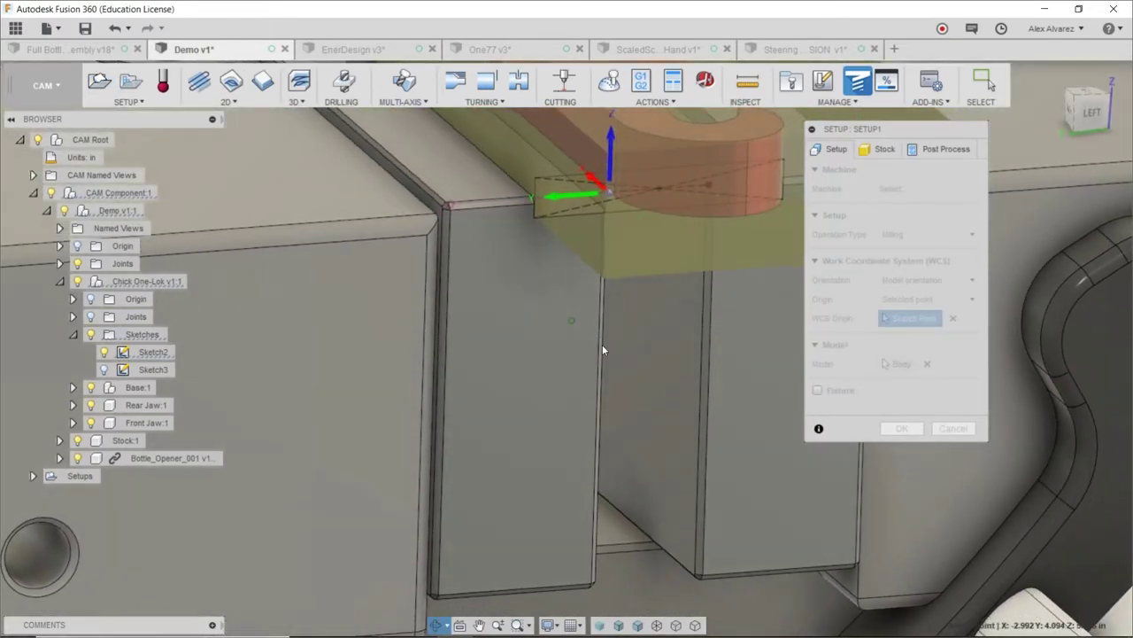
scroll(599, 346, "down", 3)
scroll(598, 345, "down", 3)
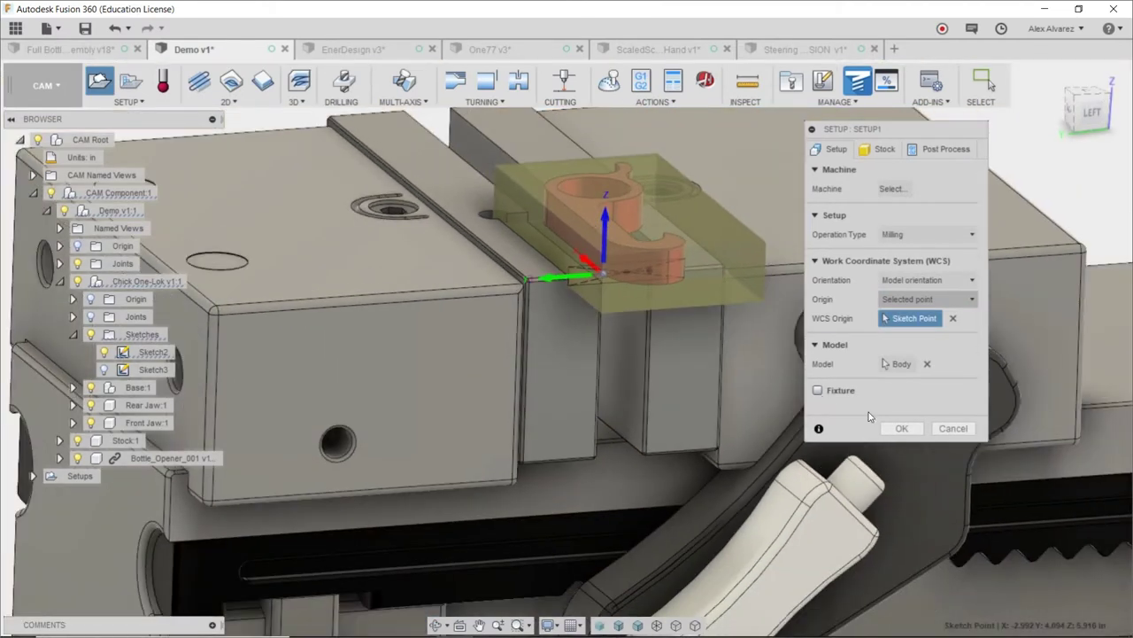
left_click(896, 430)
mouse_move(669, 255)
middle_mouse_down("shift")
mouse_move(871, 228)
mouse_move(885, 265)
mouse_move(797, 311)
mouse_move(620, 354)
mouse_move(247, 403)
middle_mouse_up("shift")
left_click(104, 352)
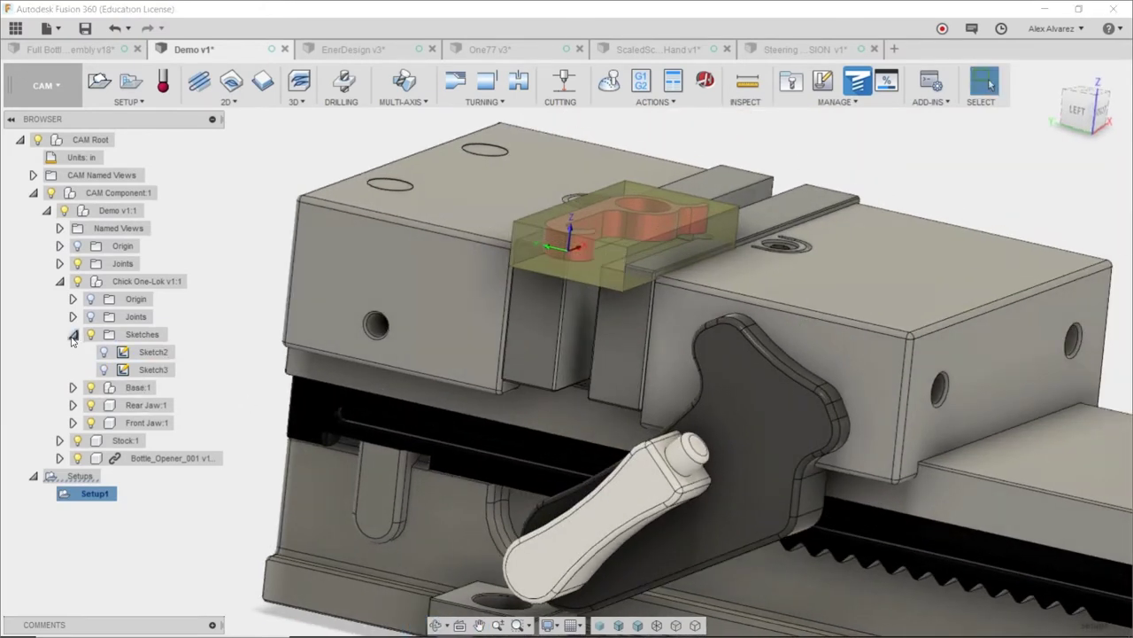
Step: Collapse the sketches, vise and Demo v1:1 branches in the browser
left_click(73, 334)
left_click(58, 282)
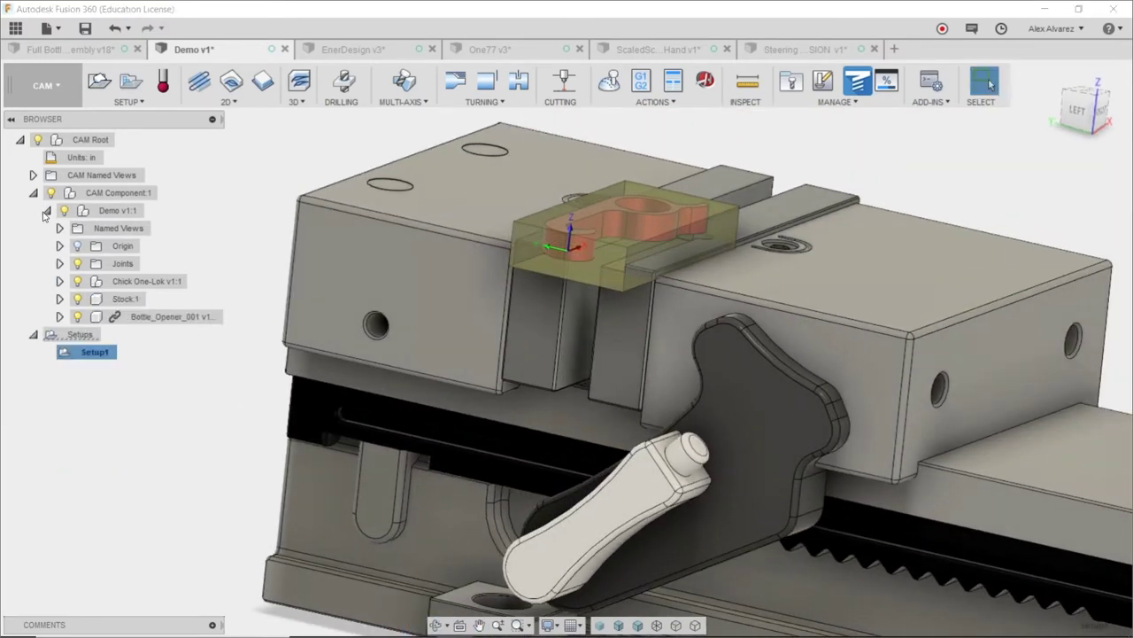
left_click(46, 210)
mouse_move(440, 231)
middle_mouse_down("shift")
mouse_move(454, 229)
mouse_move(443, 252)
middle_mouse_up("shift")
Step: Create a 2D Face operation using the Ø2 1/2" face mill
left_click(232, 103)
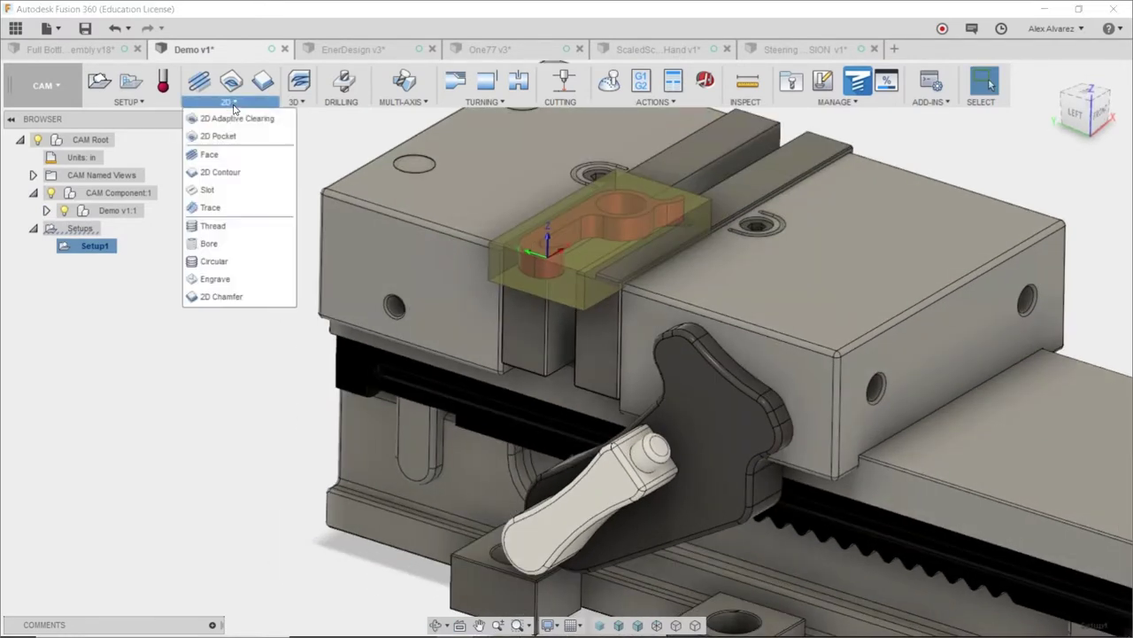
left_click(227, 153)
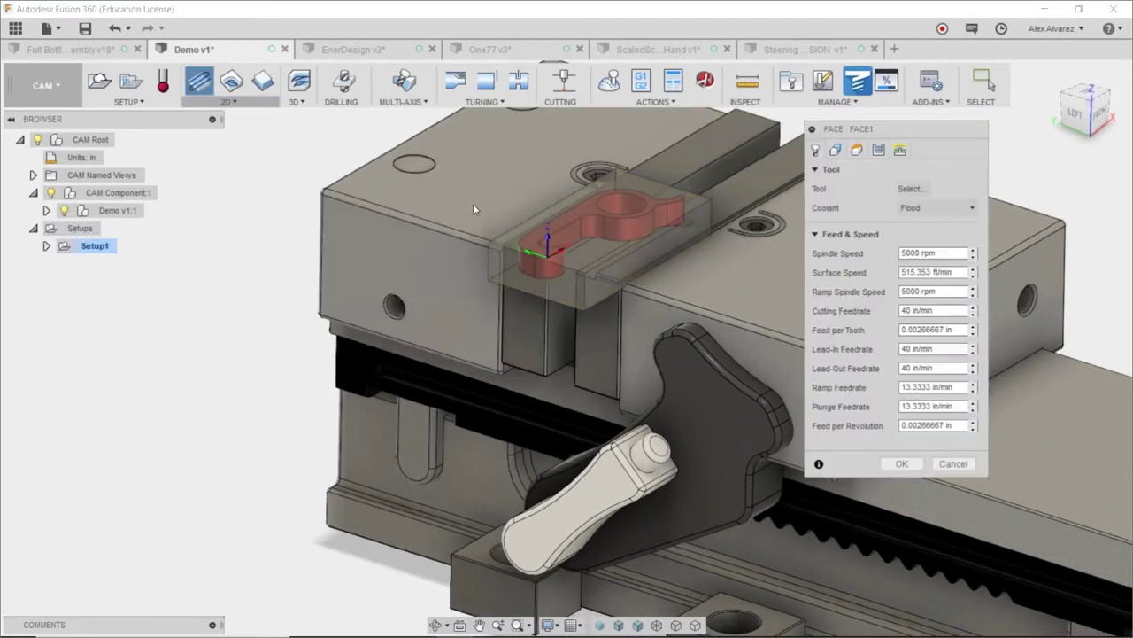
left_click(914, 191)
left_click(175, 130)
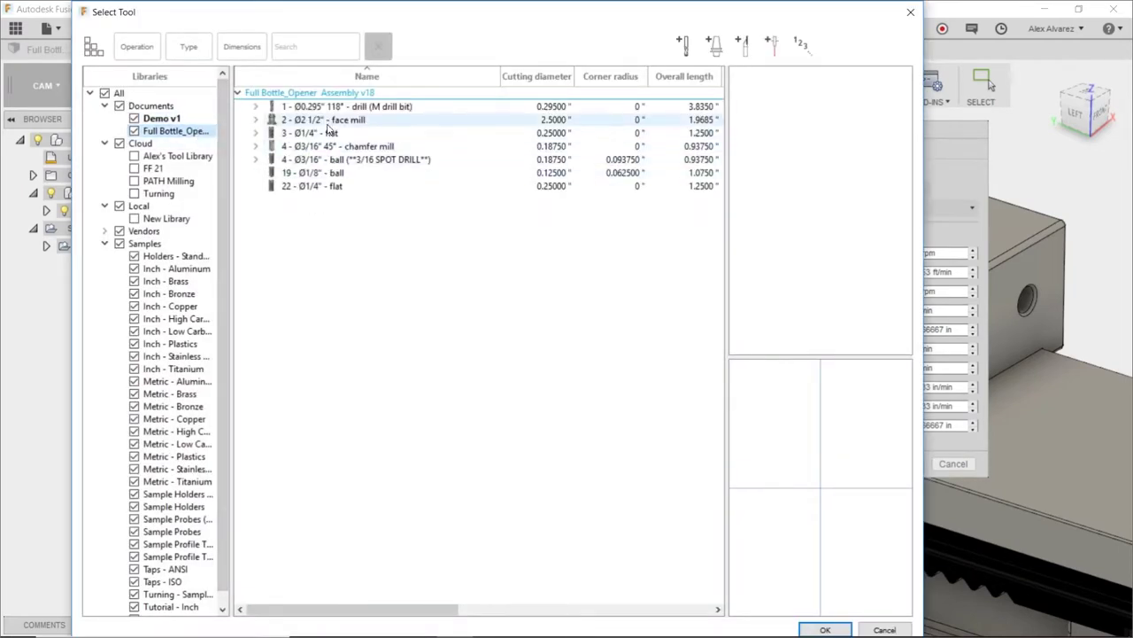
double_click(330, 121)
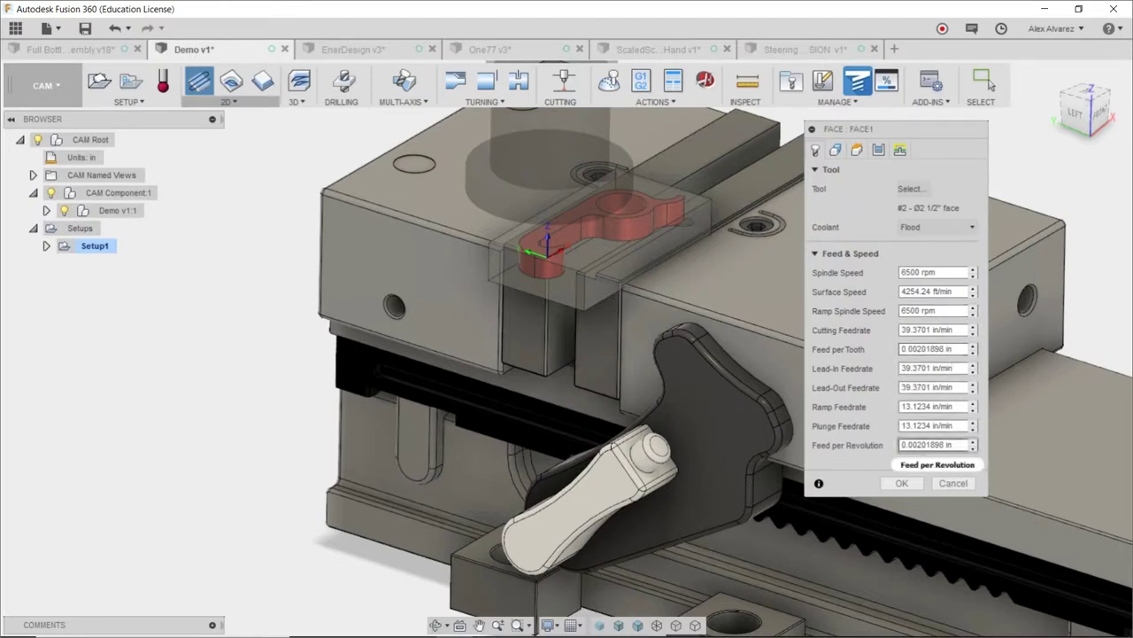
left_click(908, 483)
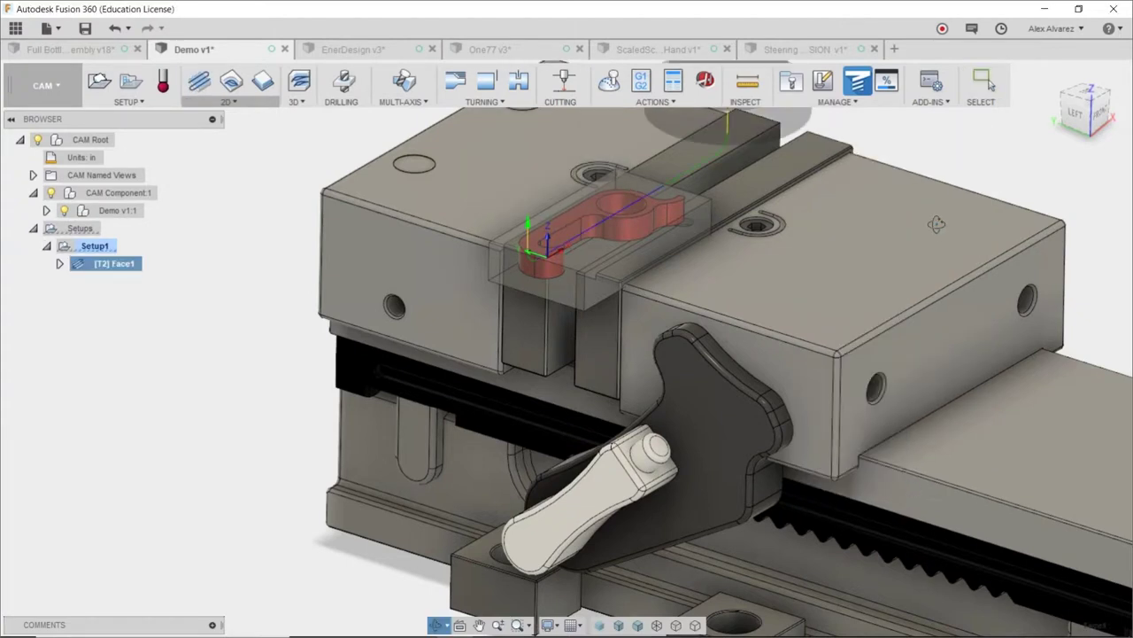
middle_click_drag(942, 234, 922, 211, "shift")
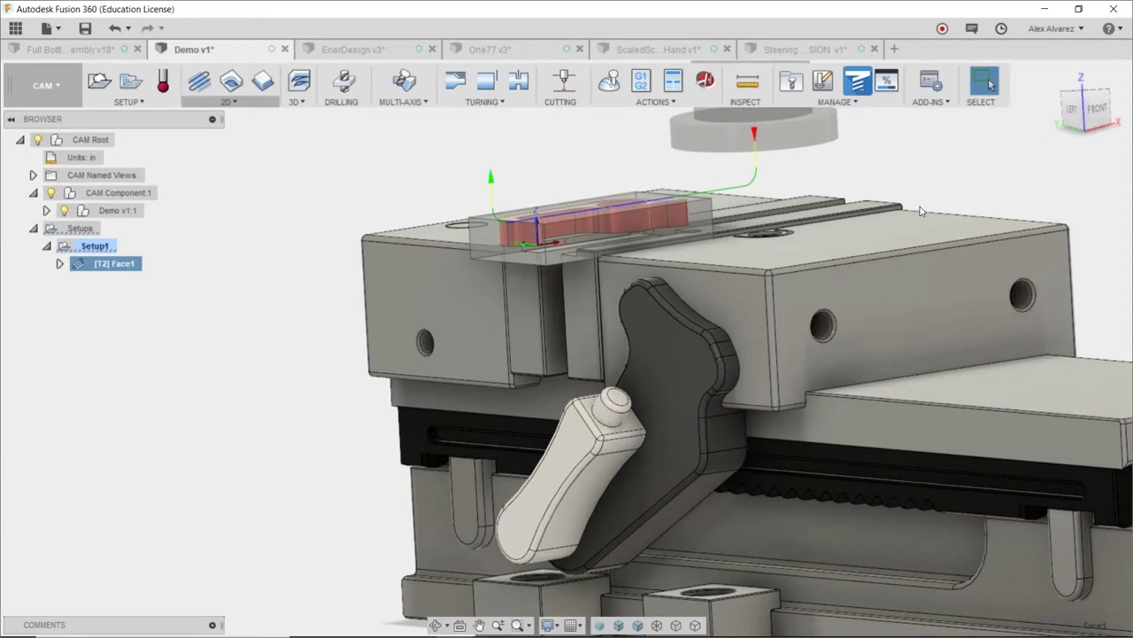
middle_click_drag(921, 210, 914, 281, "shift")
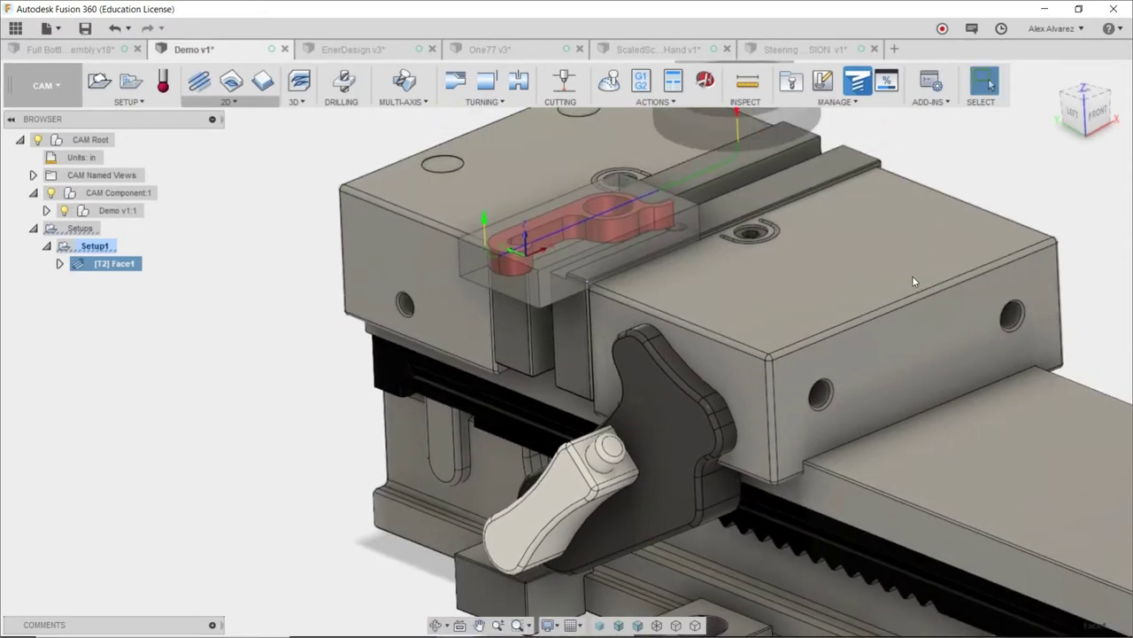
scroll(912, 266, "up", 1)
scroll(911, 258, "down", 2)
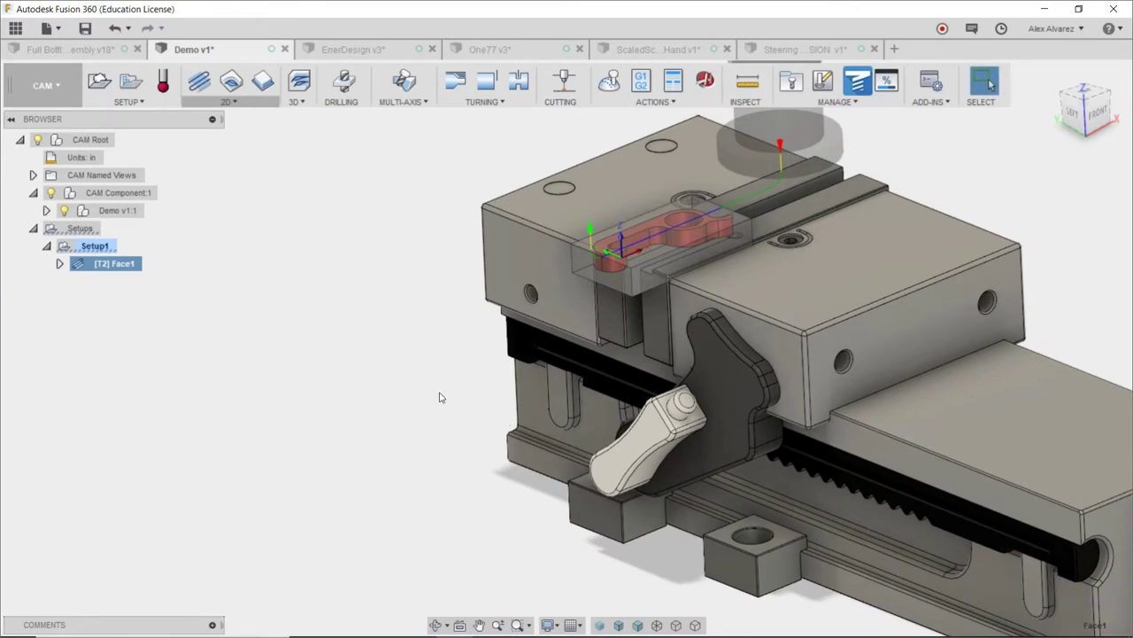
Step: Start a drilling operation using the Ø0.295" drill from the tool library
left_click(344, 82)
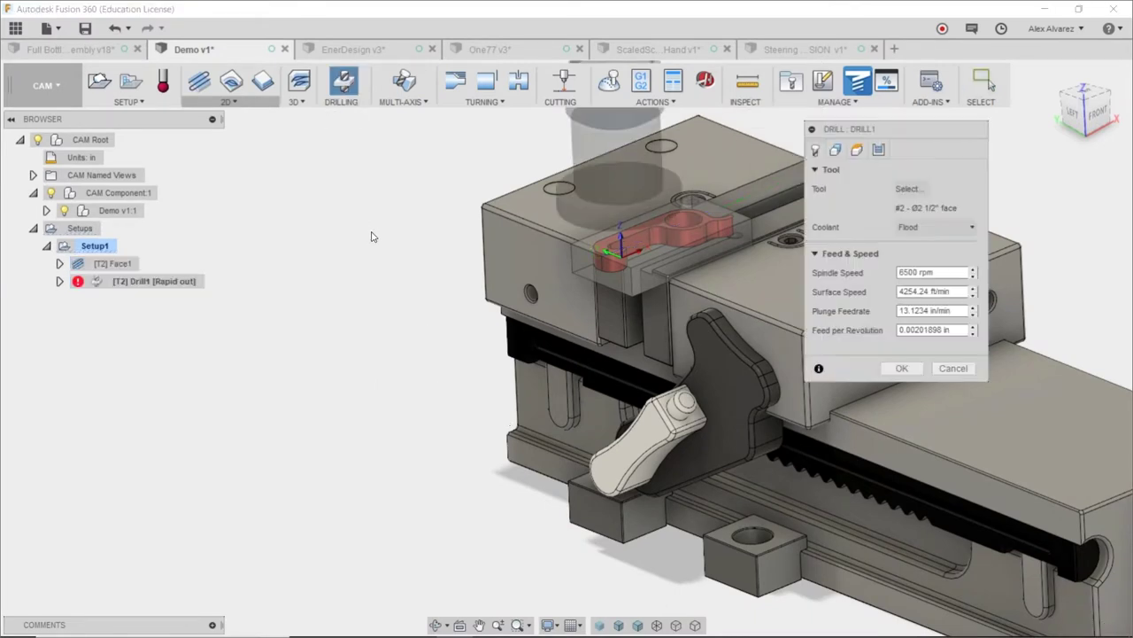
scroll(403, 275, "down", 2)
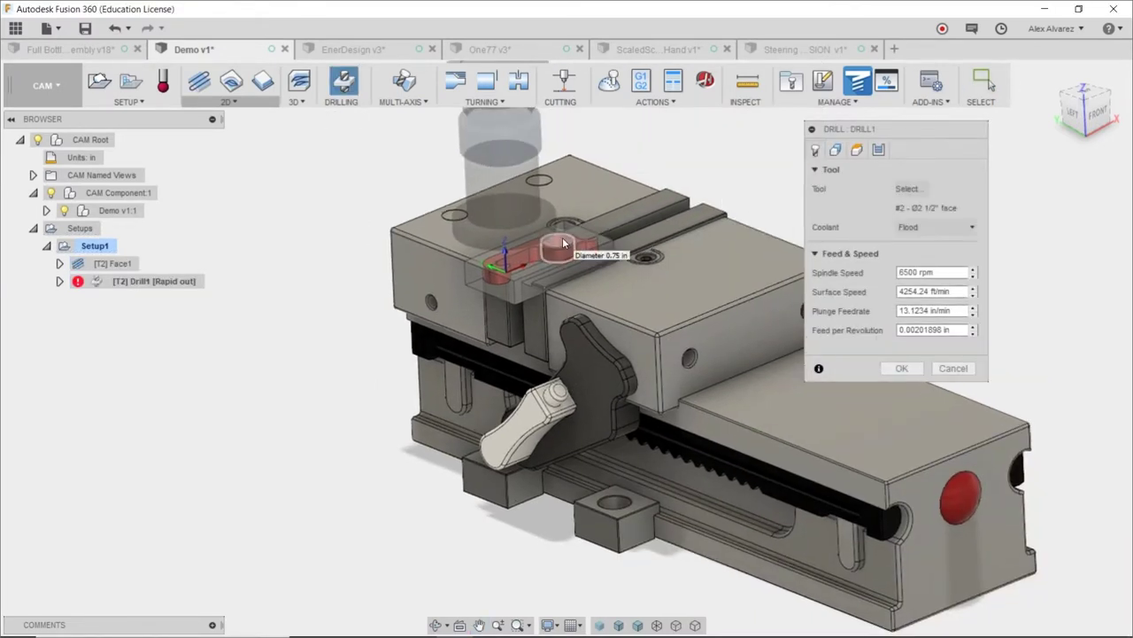
left_click(908, 188)
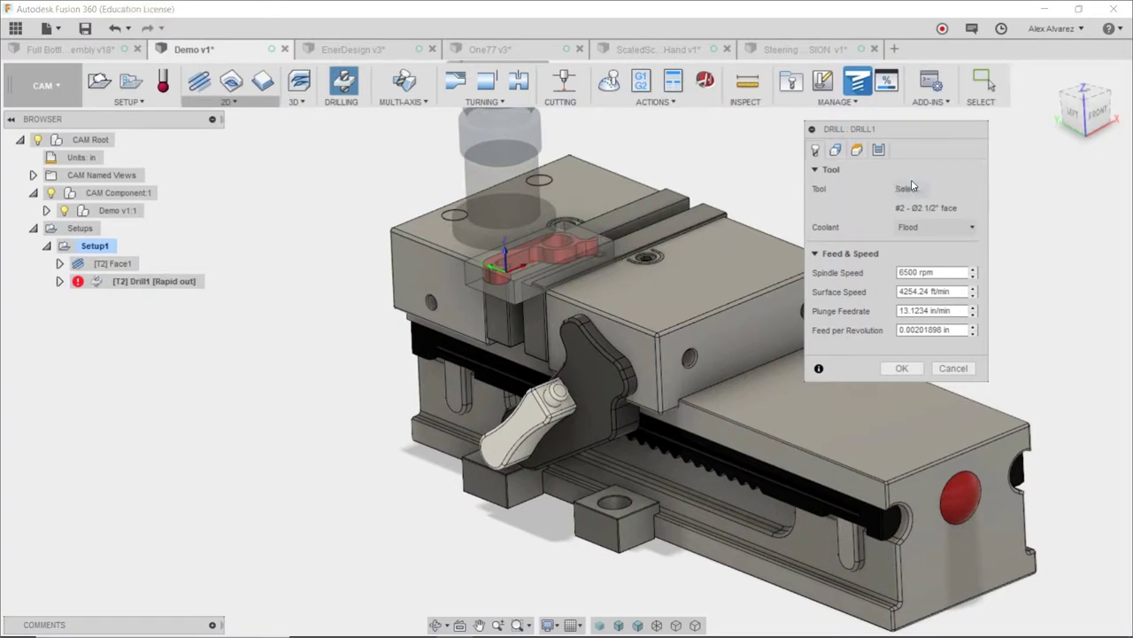
left_click(176, 130)
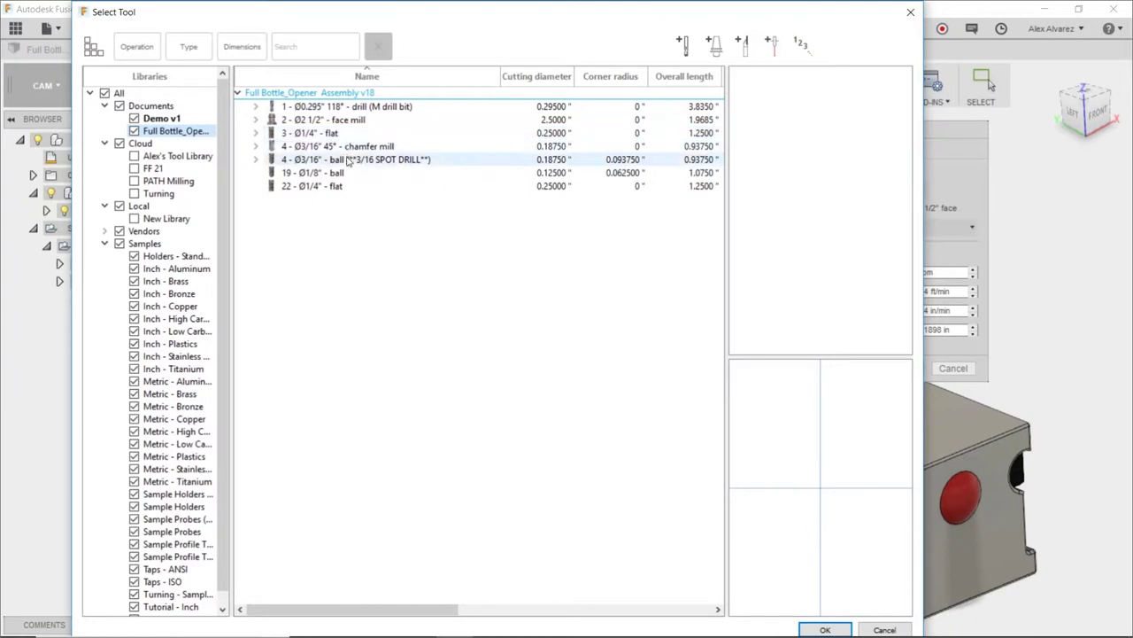
left_click(353, 108)
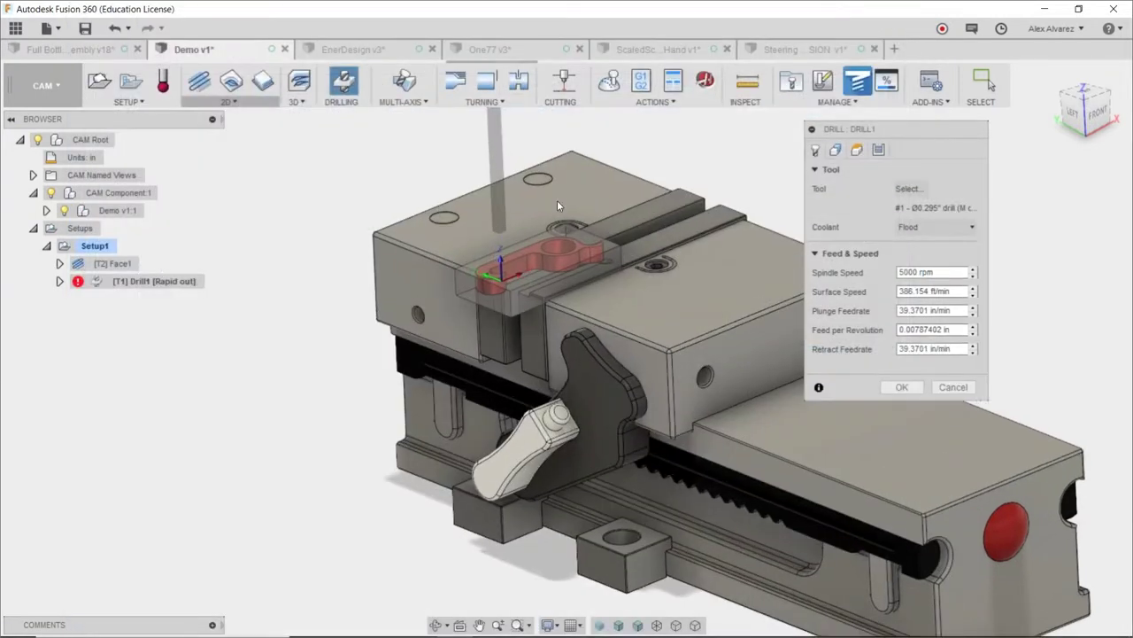
Step: Hide Stock:1 and select the round hole face of the bottle opener
scroll(559, 204, "up", 3)
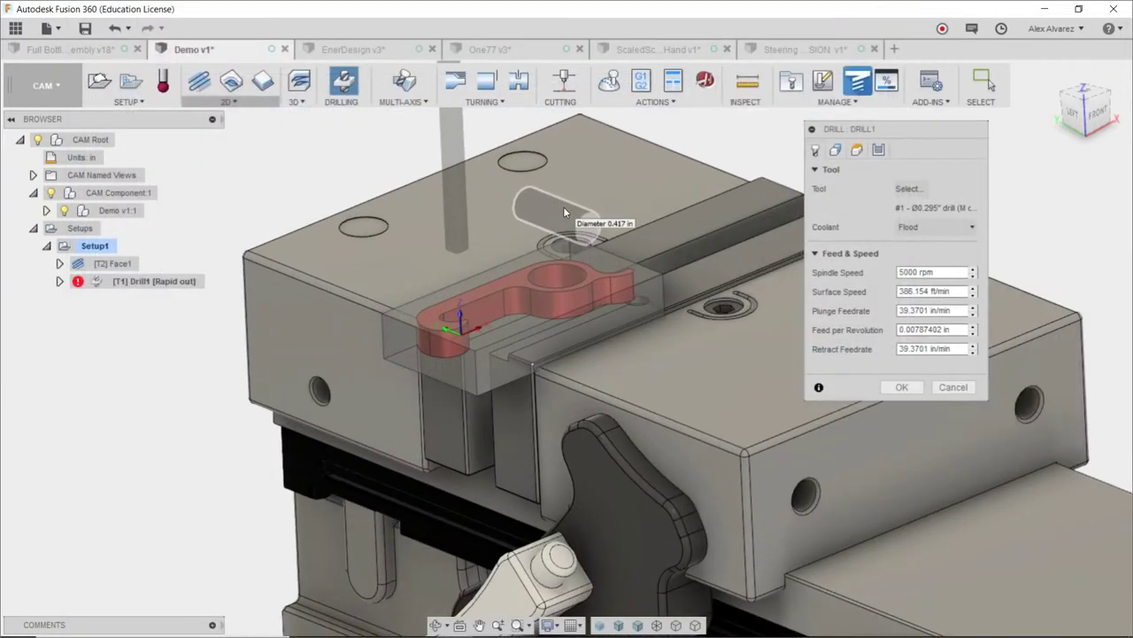
left_click(46, 210)
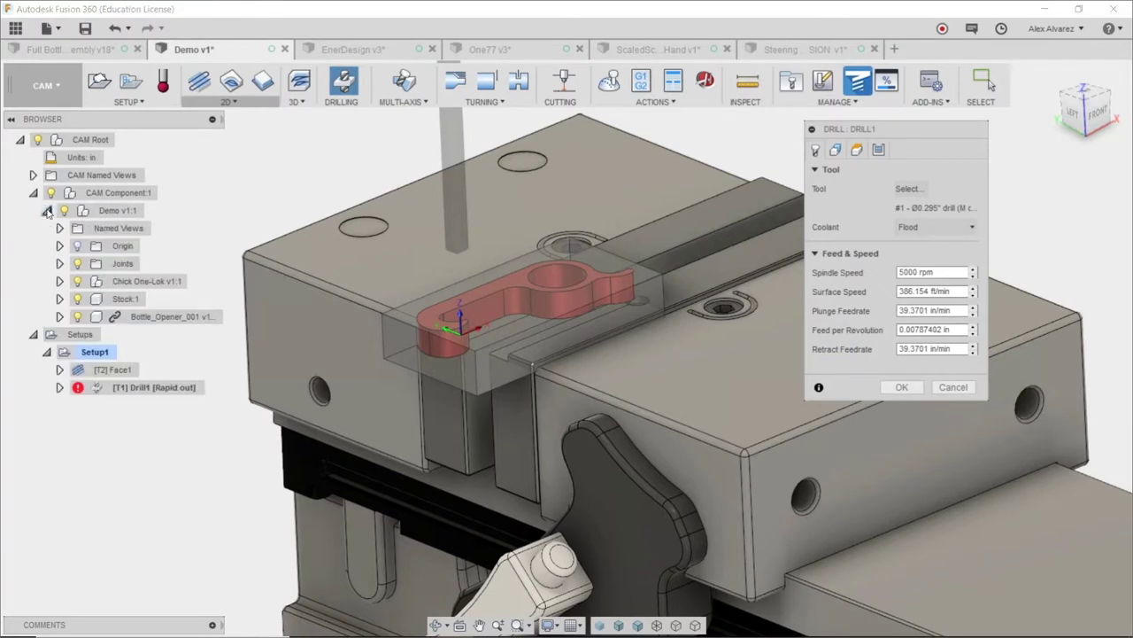
left_click(77, 299)
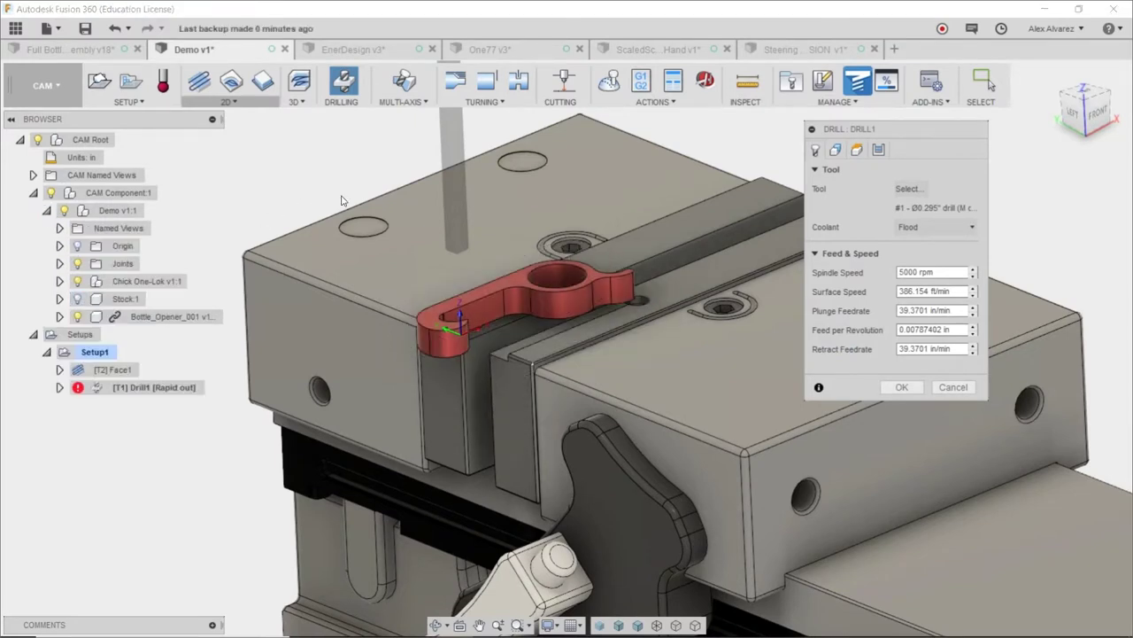
left_click(567, 275)
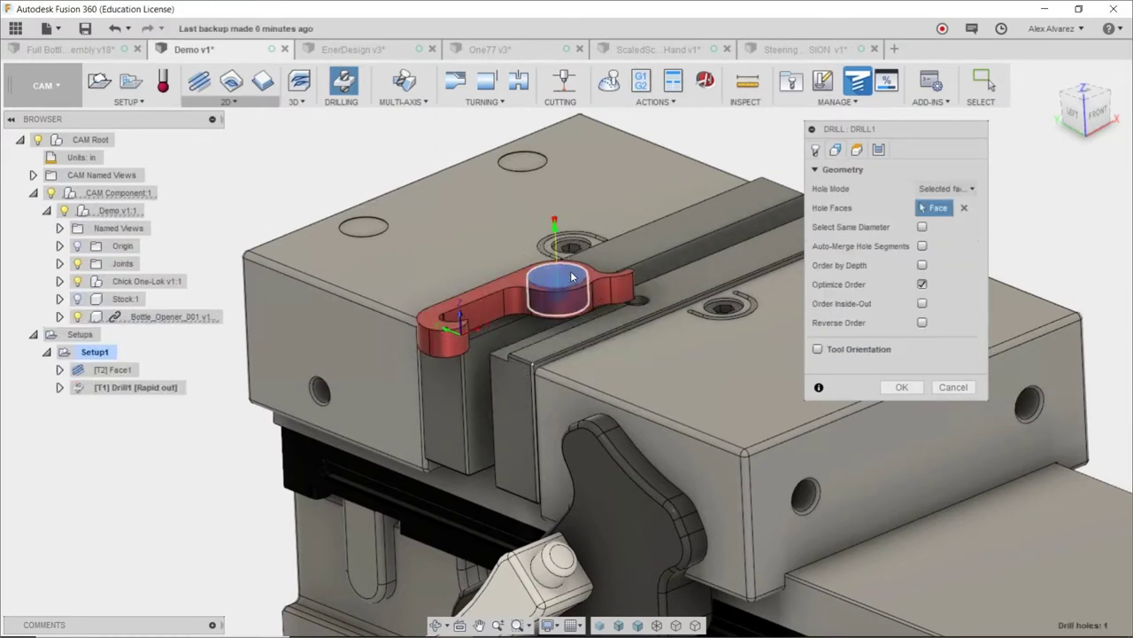
Step: Enable Drill Tip Through Bottom on Drill1 with a .05 Break-Through Depth
middle_click_drag(571, 277, 669, 263, "shift")
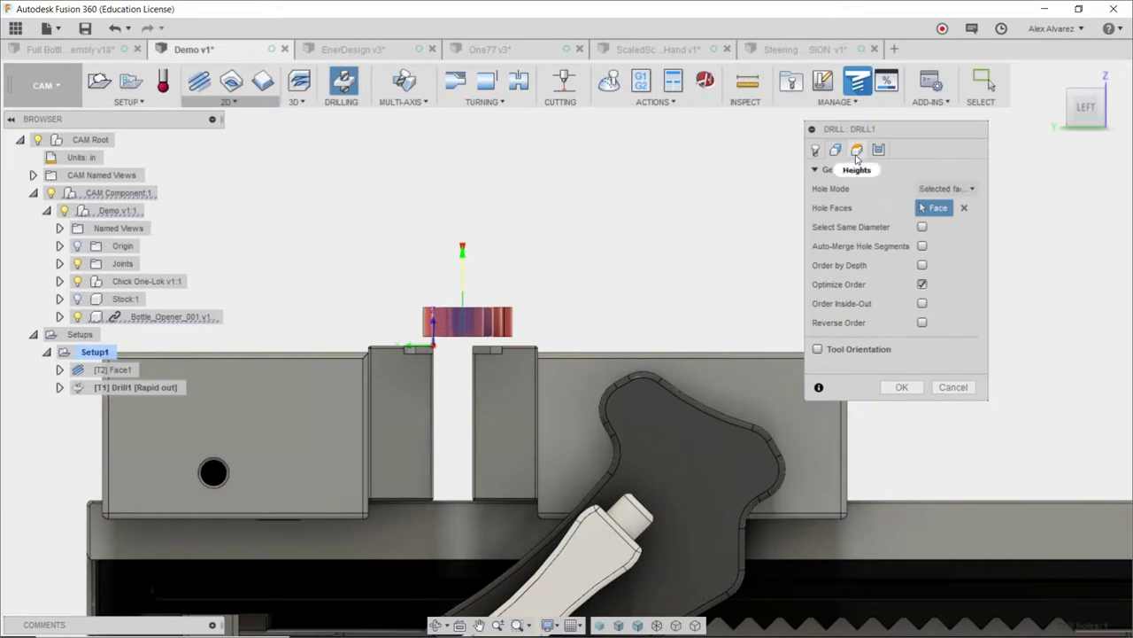
left_click(856, 149)
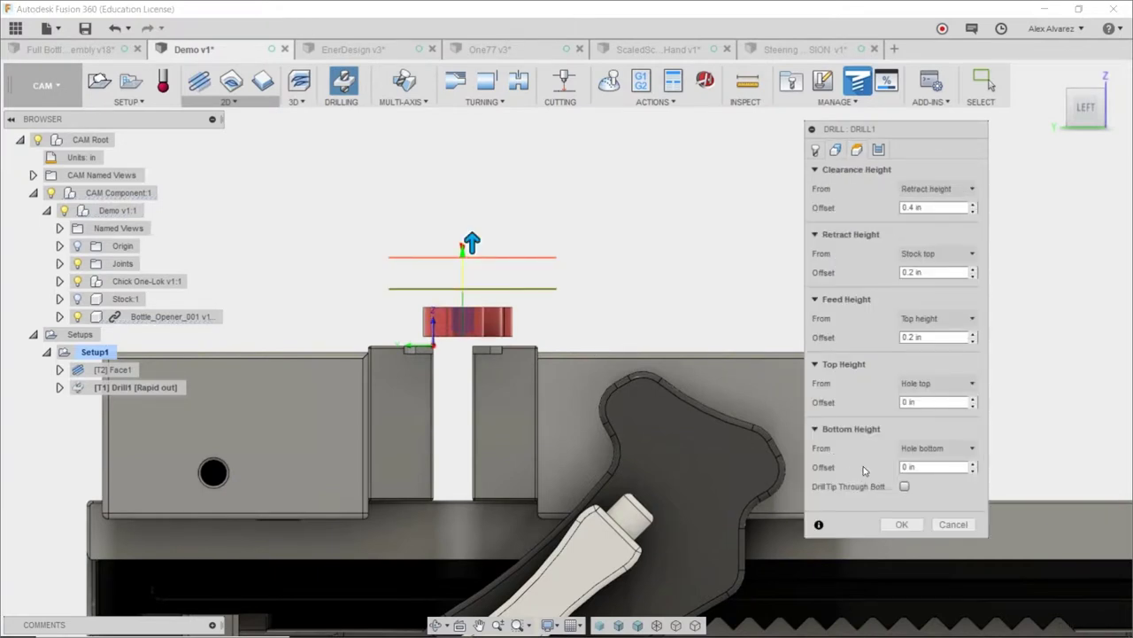
left_click(904, 488)
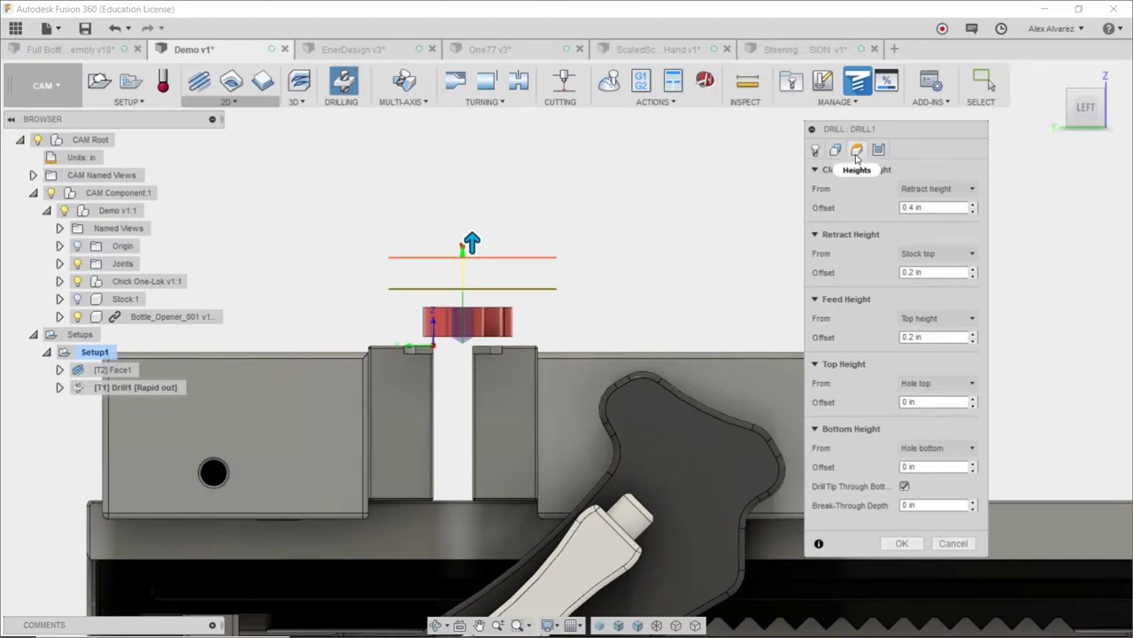
left_click(930, 505)
key("BackSpace")
type(".05")
Step: Set the Drill1 cycle type to Chip breaking - partial retract and generate the toolpath
left_click(857, 150)
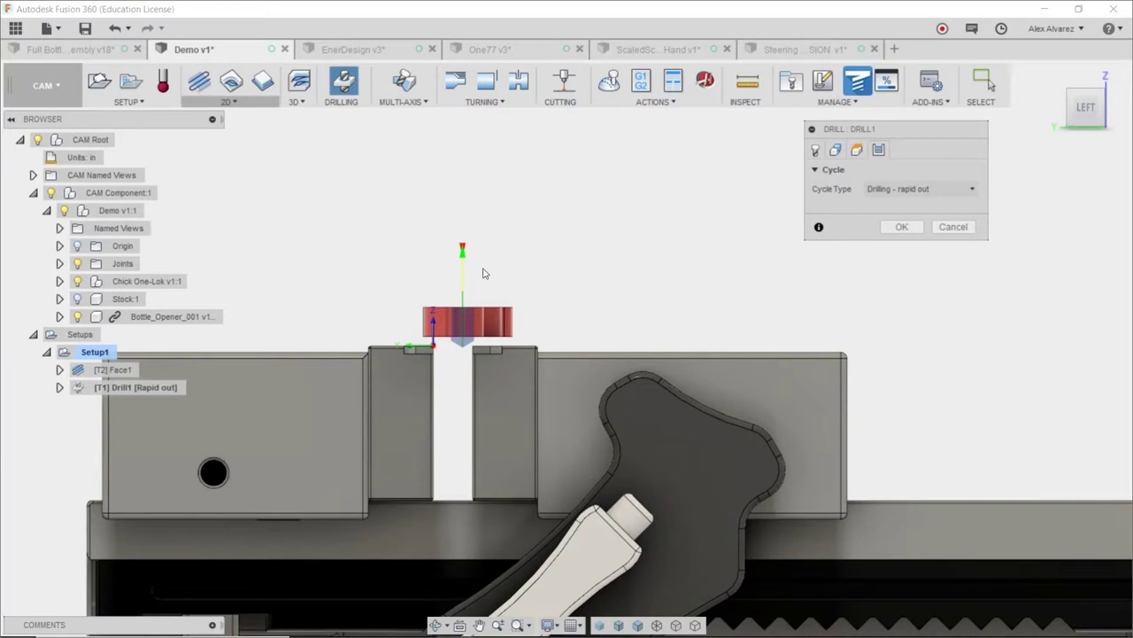
left_click(890, 192)
mouse_move(900, 241)
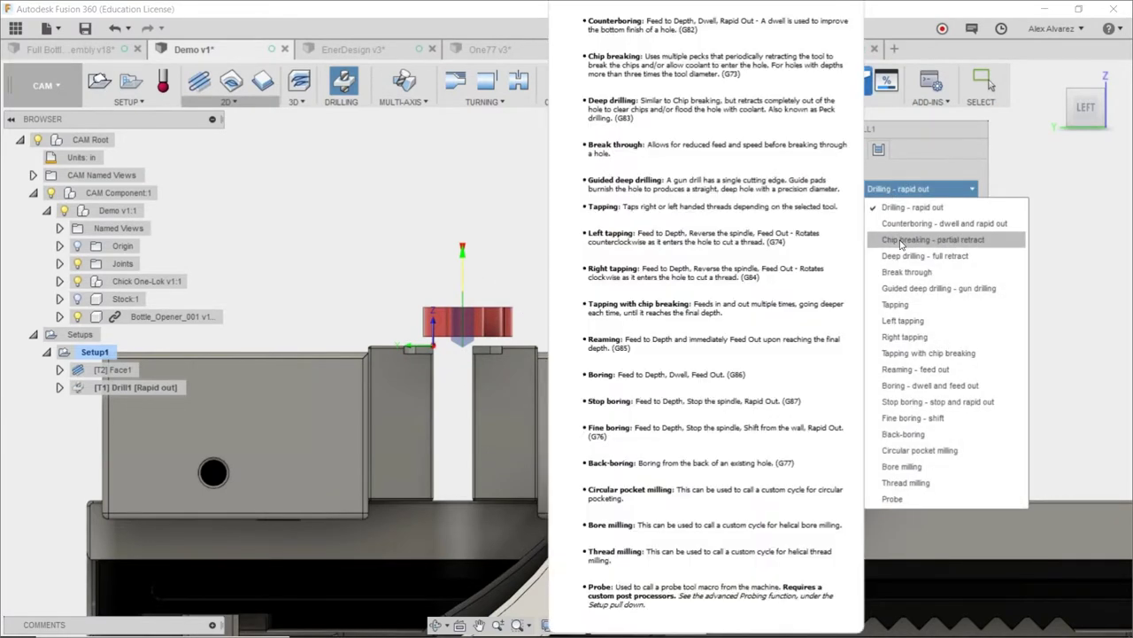
left_click(909, 241)
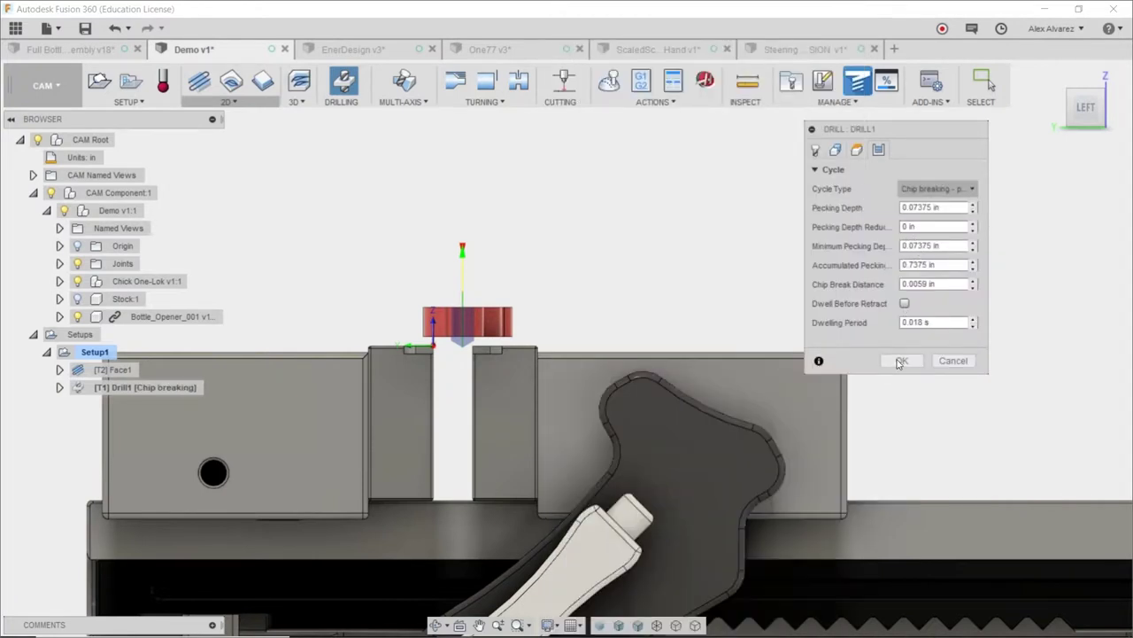
left_click(899, 361)
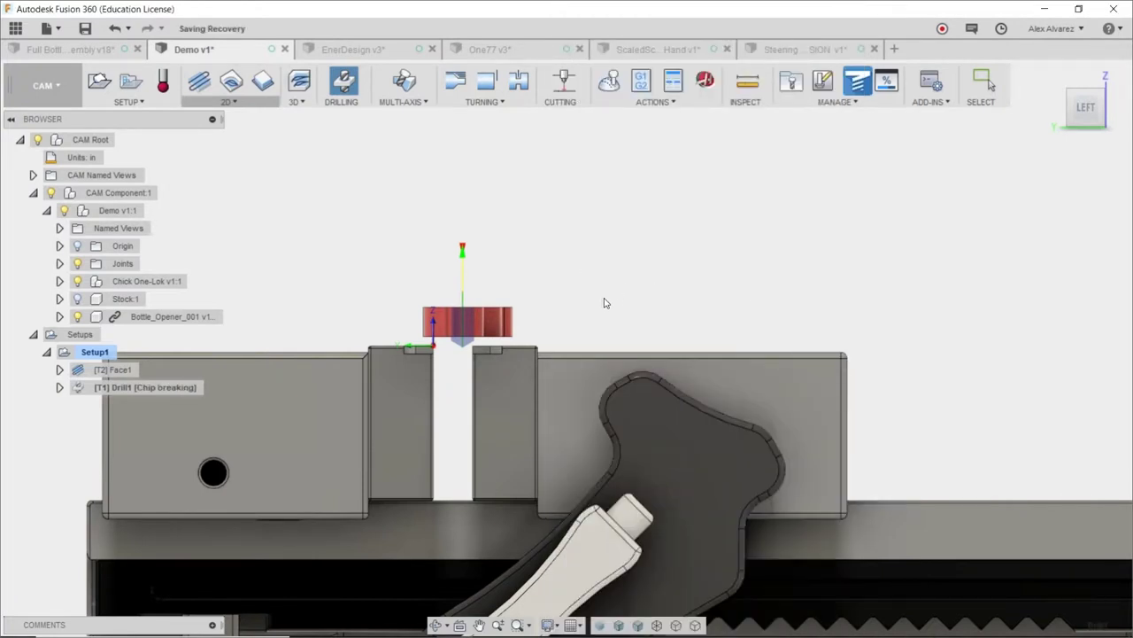
middle_click_drag(607, 281, 589, 299, "shift")
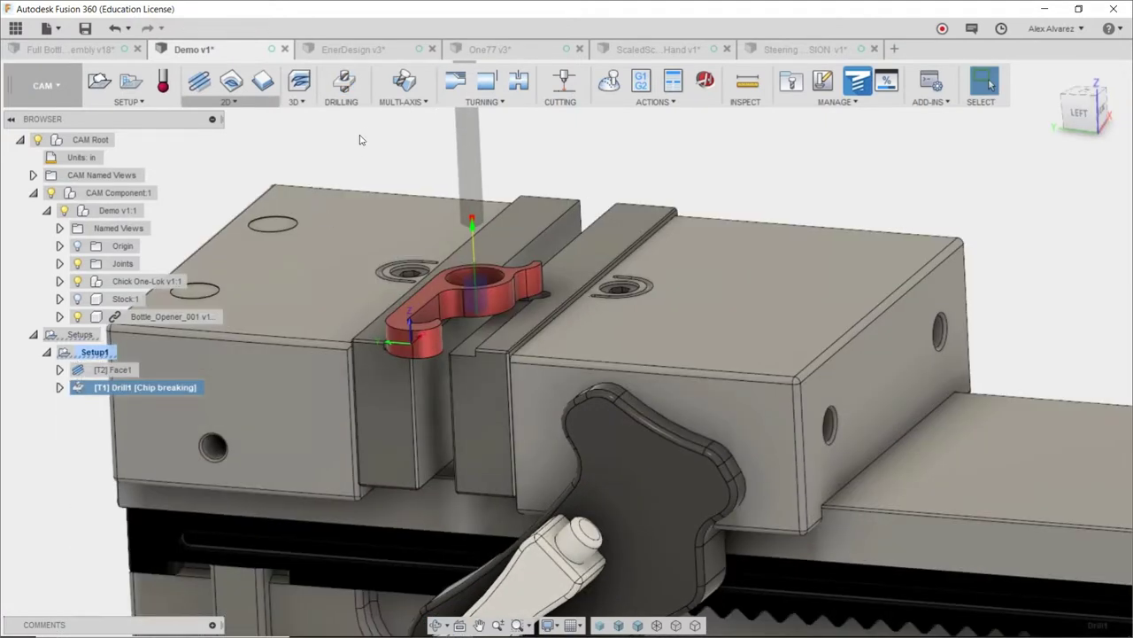
Step: Start a 2D Pocket using tool #3 Ø1/4" flat from the Full Bottle_Opener library
left_click(235, 102)
left_click(225, 138)
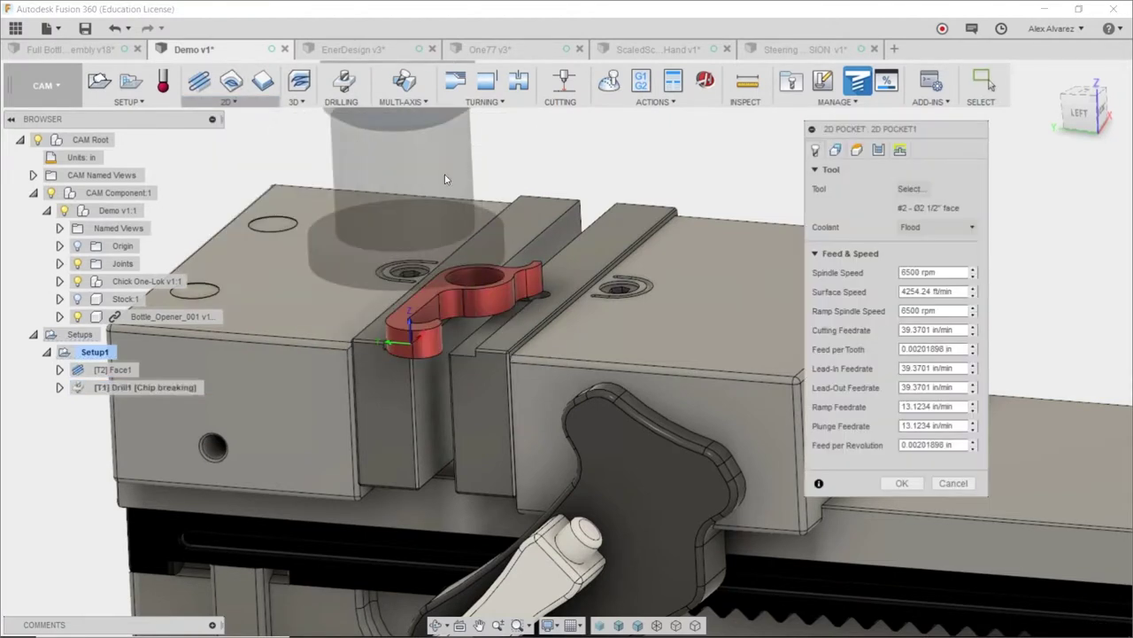
left_click(912, 189)
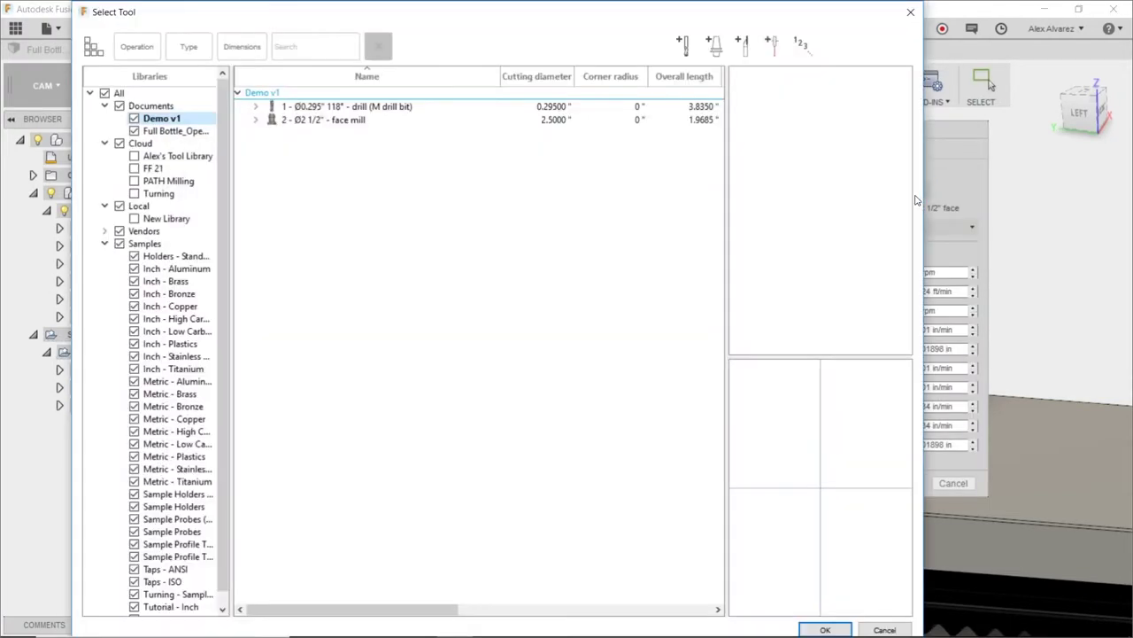
left_click(169, 131)
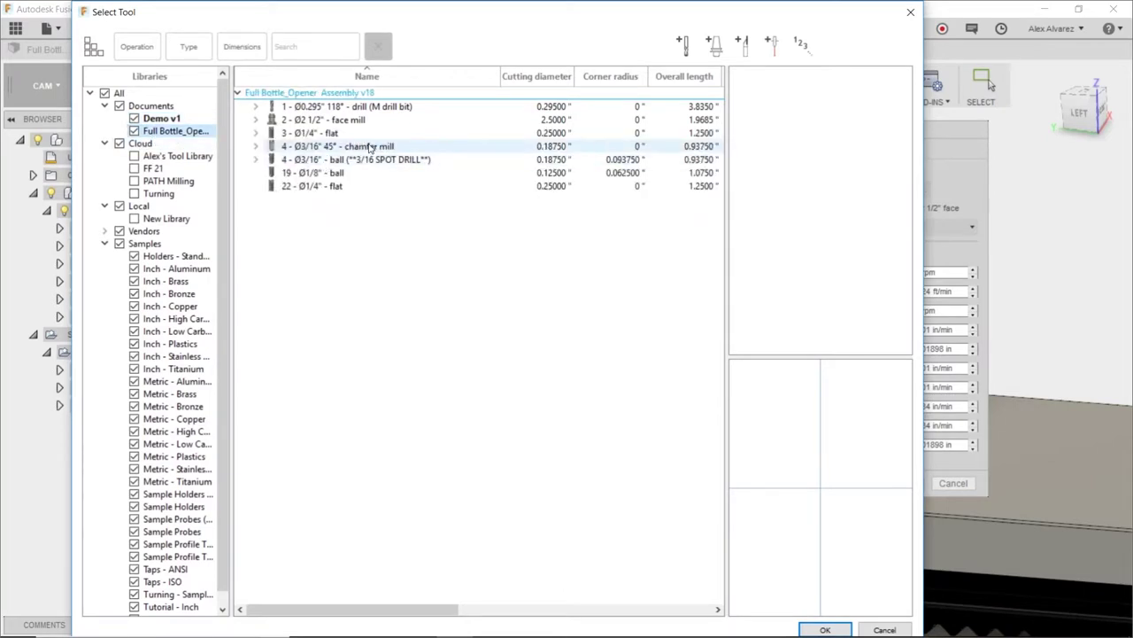
left_click(360, 134)
double_click(360, 137)
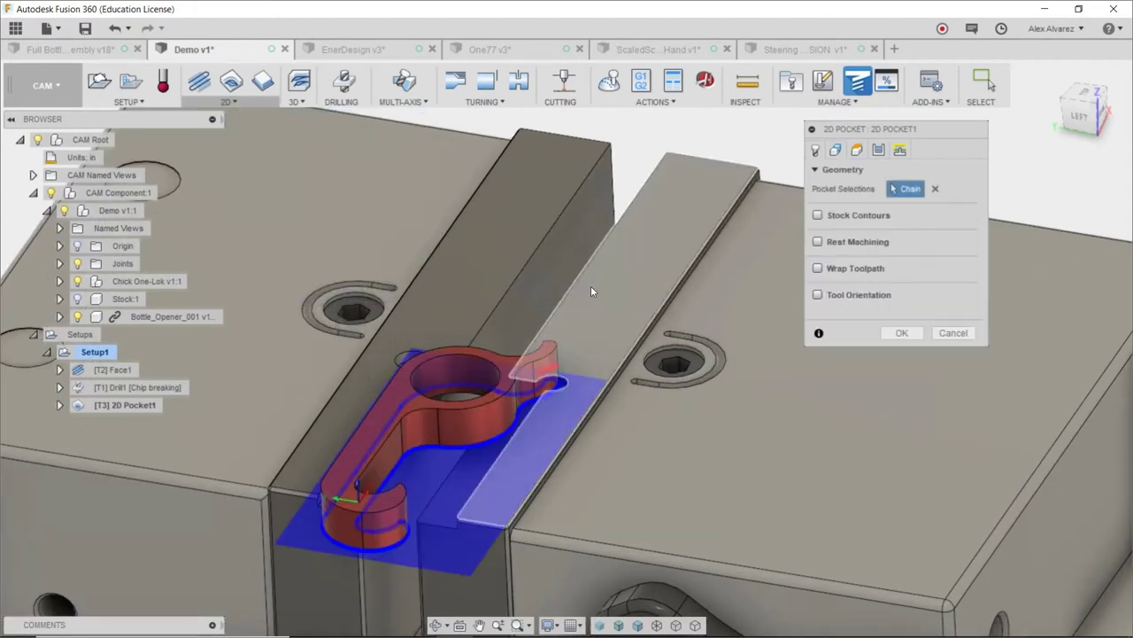
Step: Replace the pocket's outline chain with the circular hole edge
left_click(479, 391)
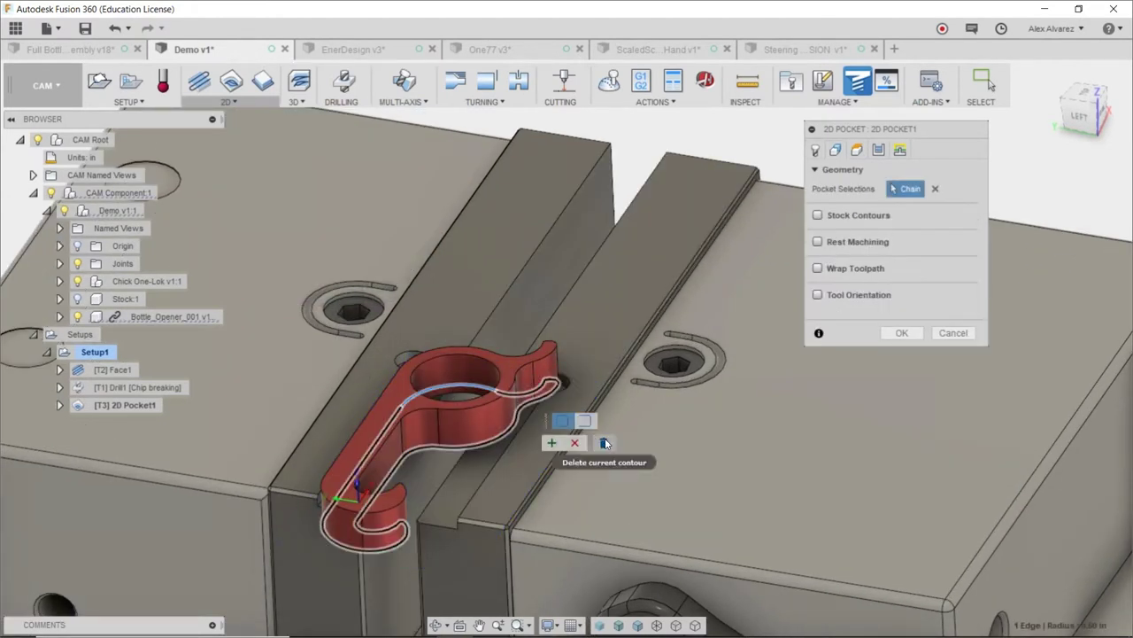
left_click(575, 443)
scroll(459, 394, "up", 3)
left_click(459, 394)
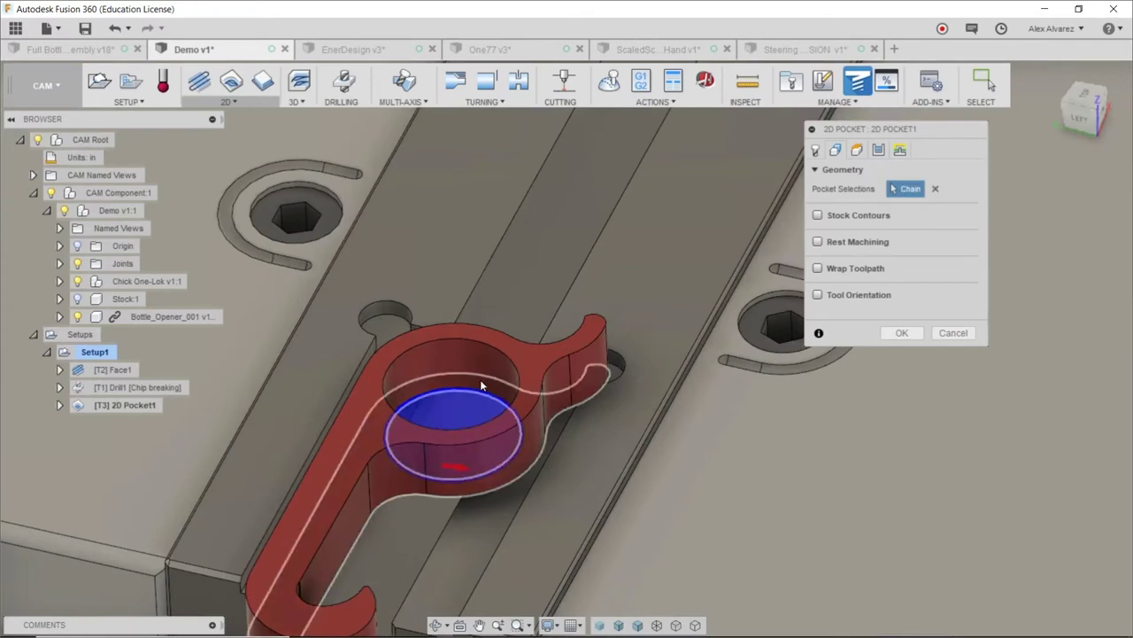
left_click(857, 150)
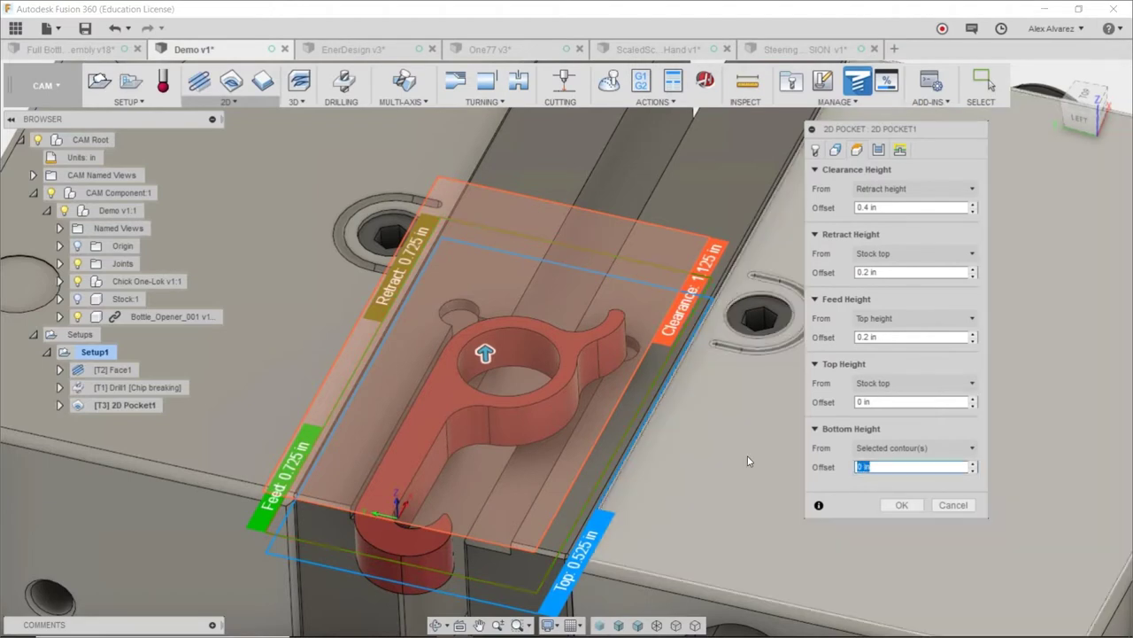
Step: Set the pocket's Bottom Height offset to -.05 in and uncheck Stock to Leave
type("-.05")
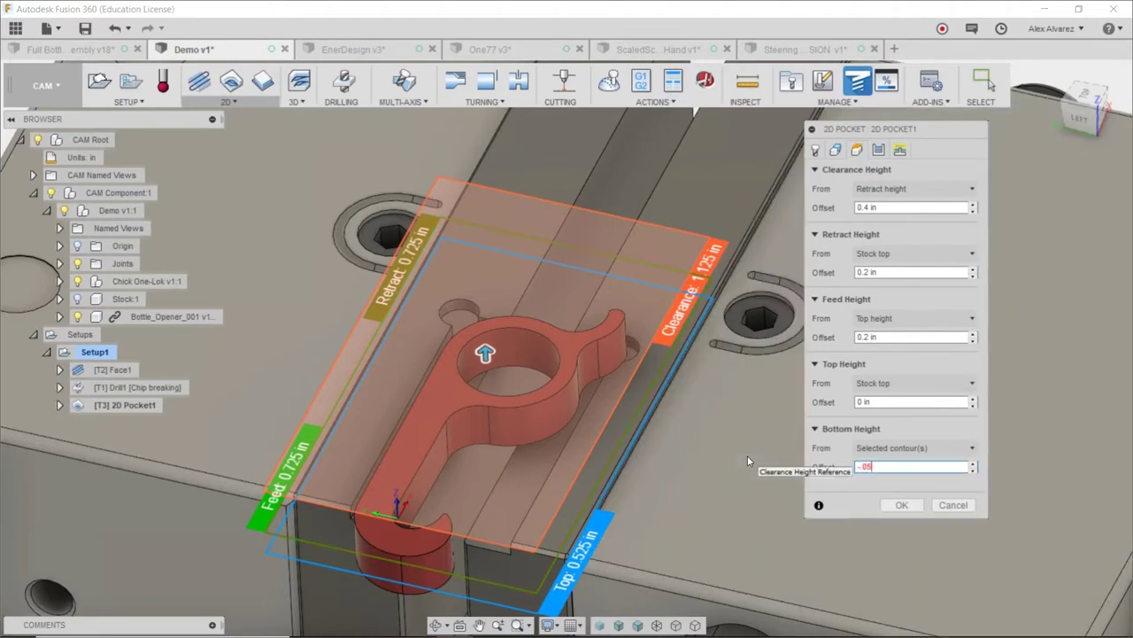
left_click(879, 150)
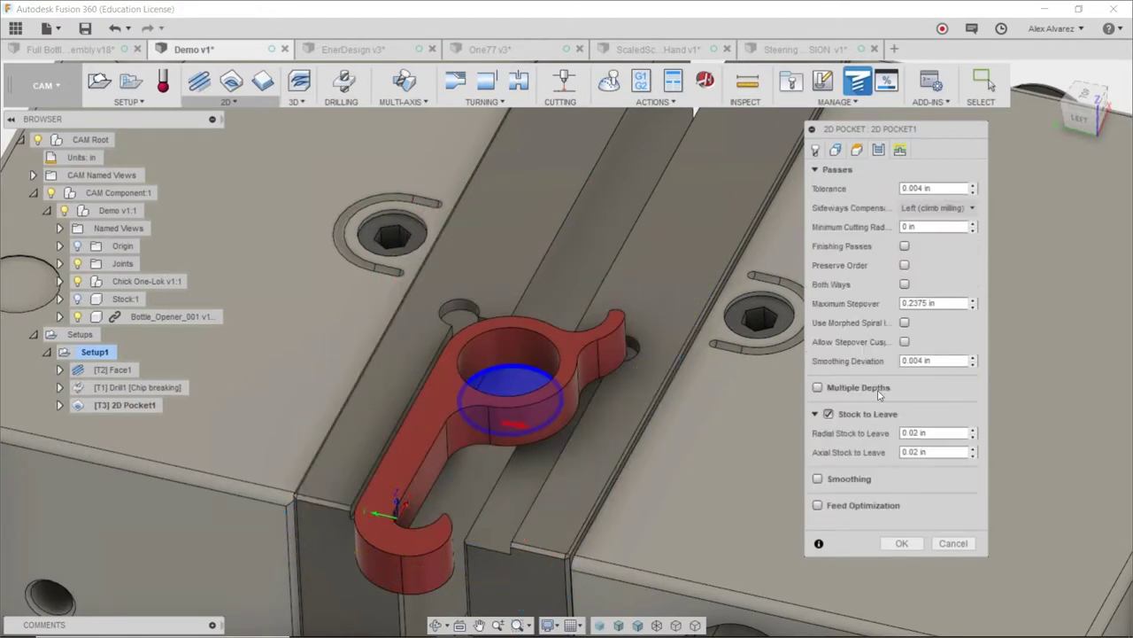
left_click(829, 416)
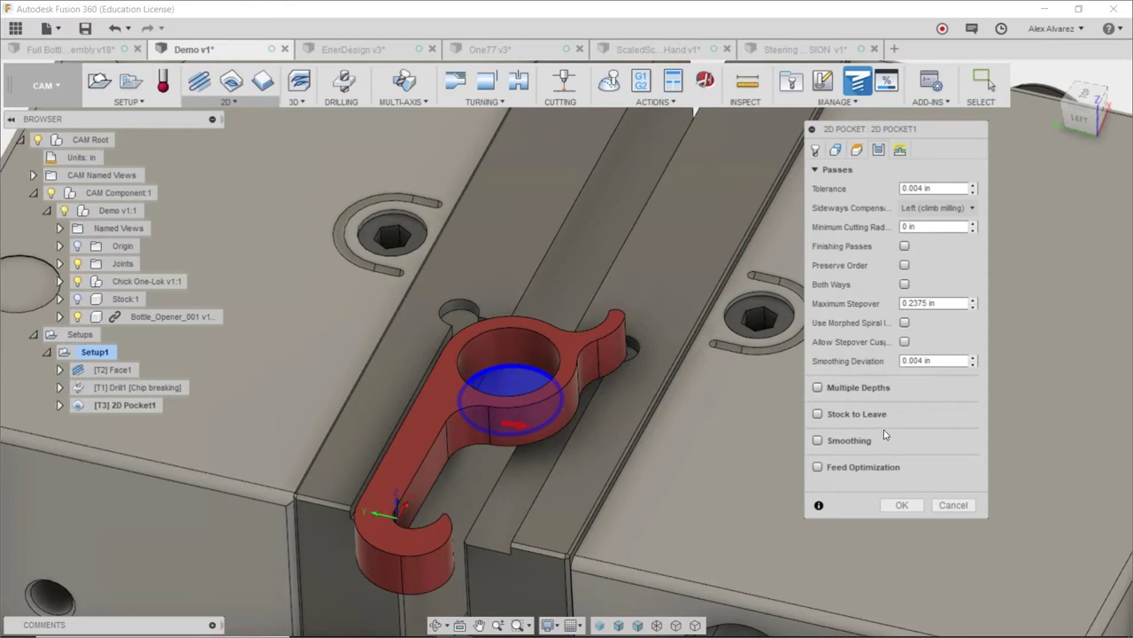
mouse_move(944, 303)
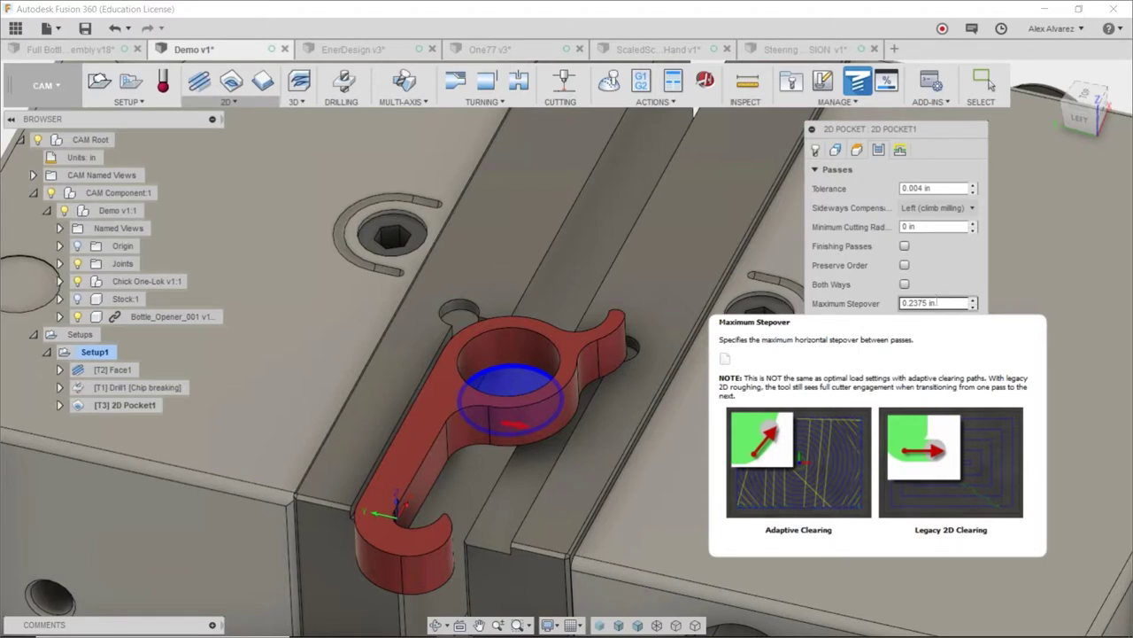
right_click(942, 303)
Step: Rewrite the Maximum Stepover expression so 2D Pocket1 steps over 0.05 in
left_click(974, 361)
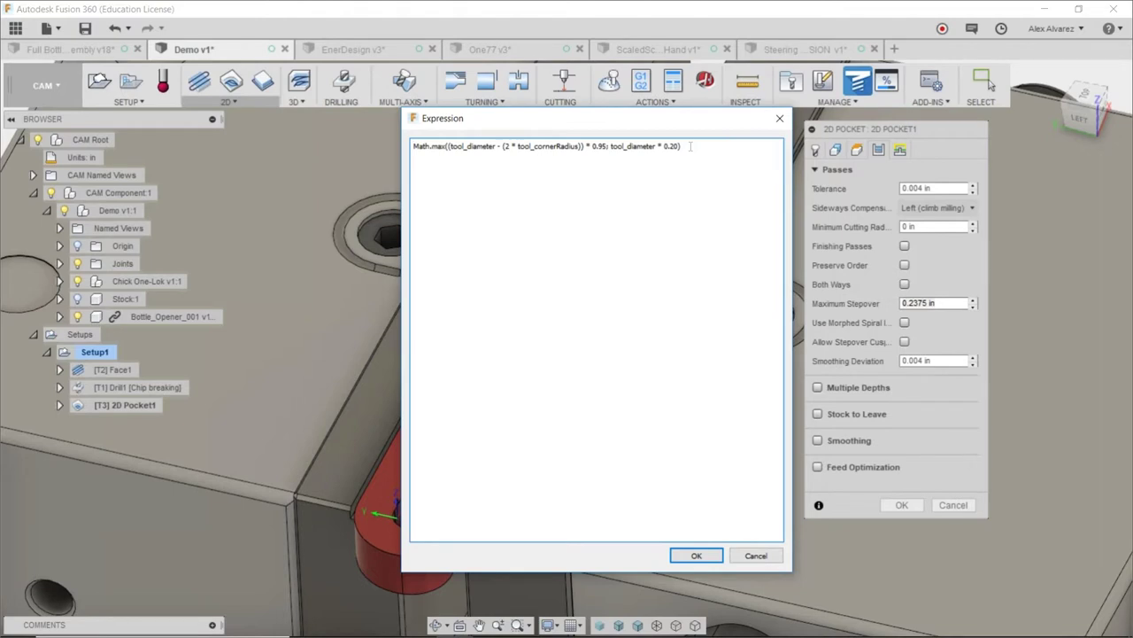
left_click_drag(689, 146, 413, 146)
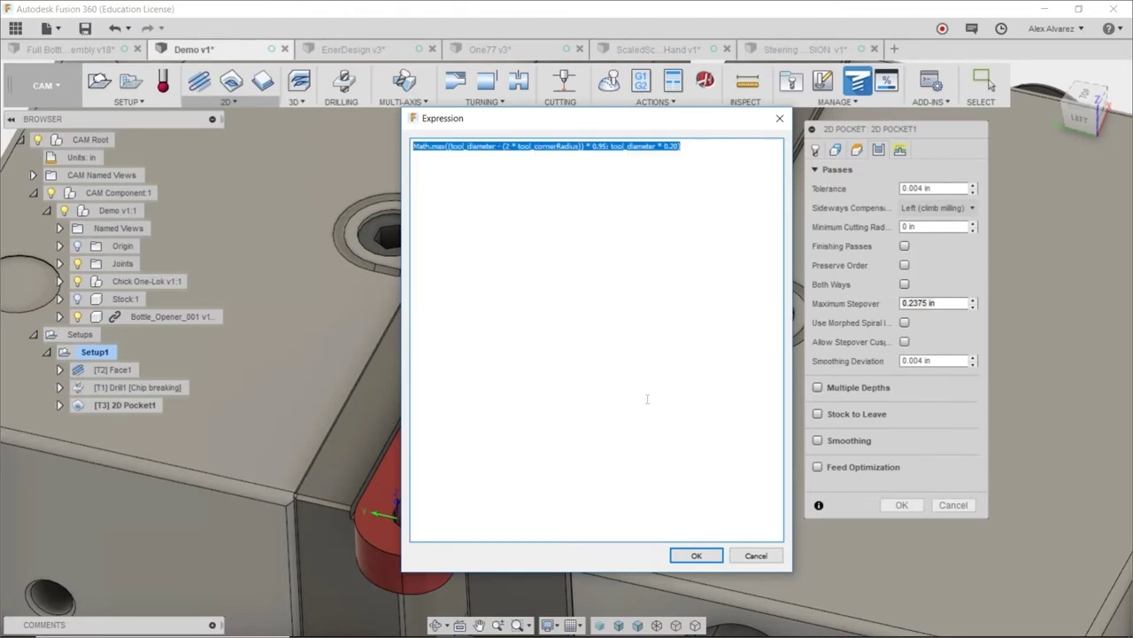
type("tool_d")
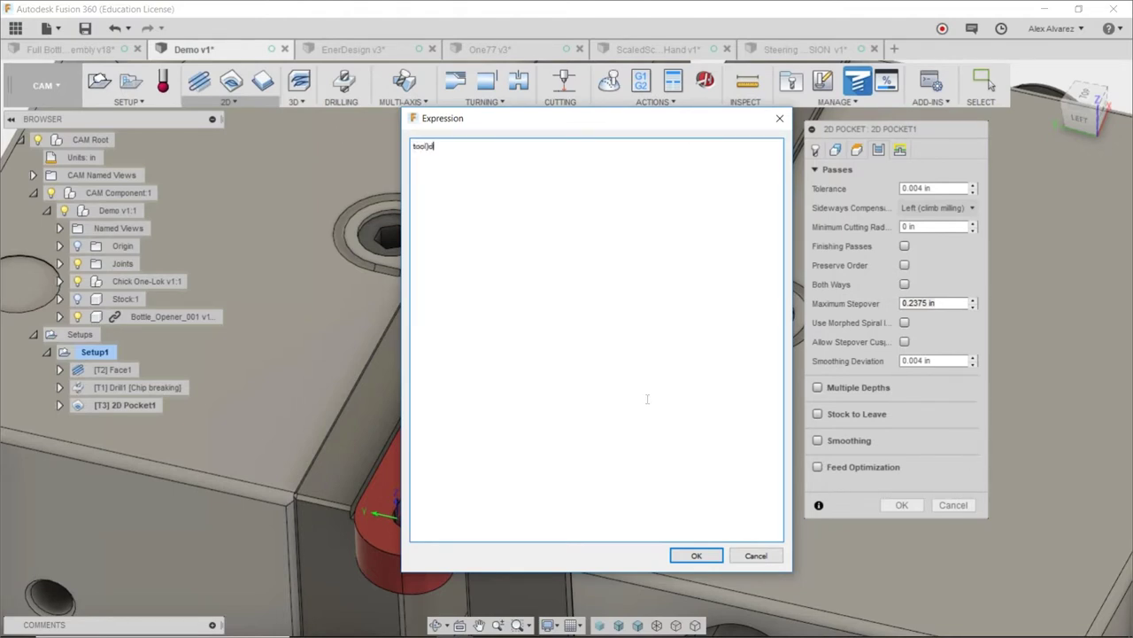
type("iameter*.2")
left_click(697, 555)
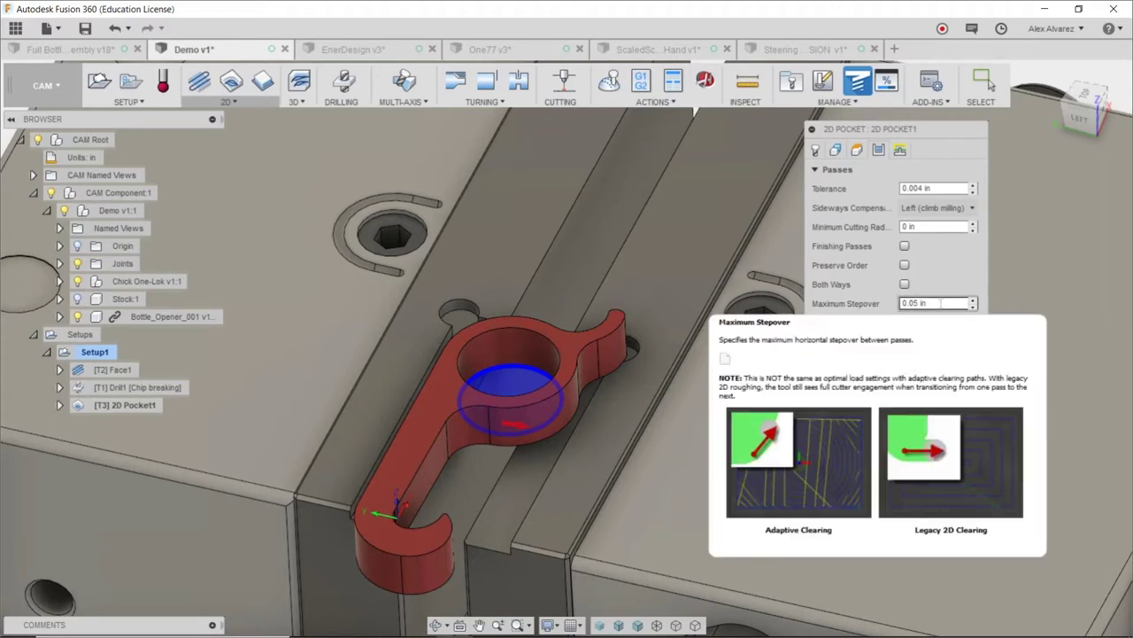
right_click(942, 304)
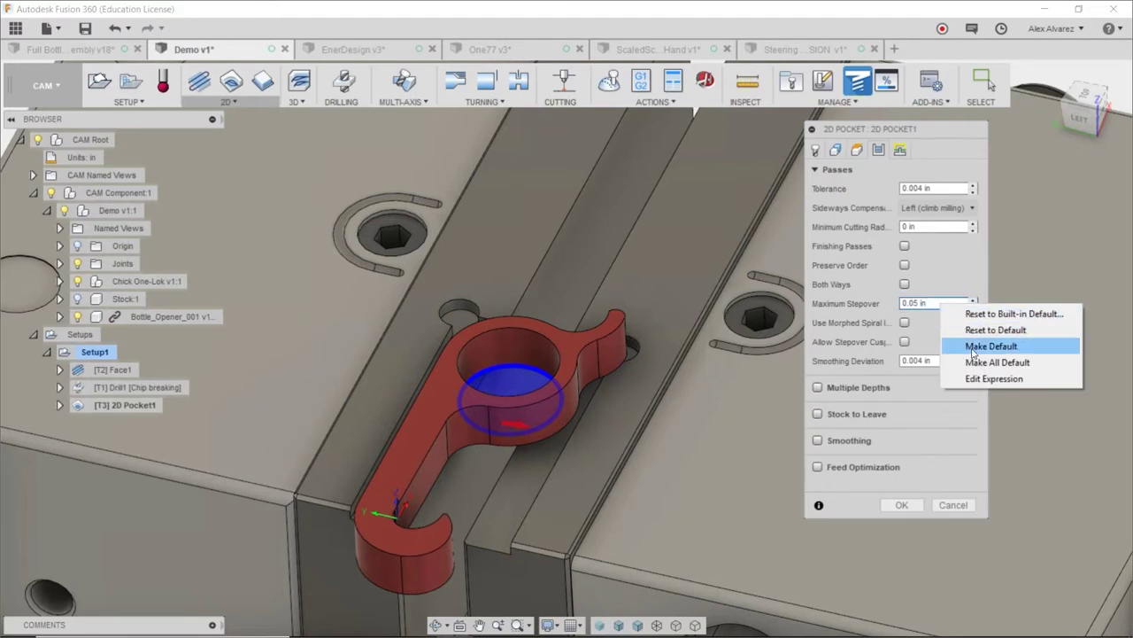
left_click(928, 332)
left_click(941, 304)
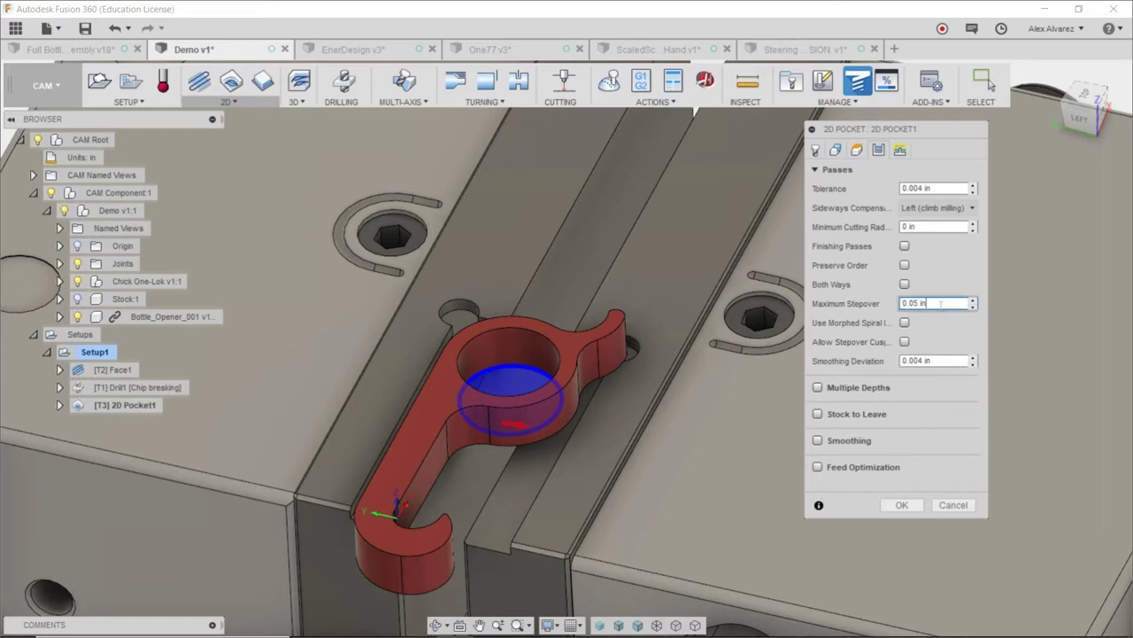
mouse_move(940, 304)
Step: Enable Multiple Depths with the Maximum Roughing Stepdown expression tool_fluteLength/3
left_click(818, 387)
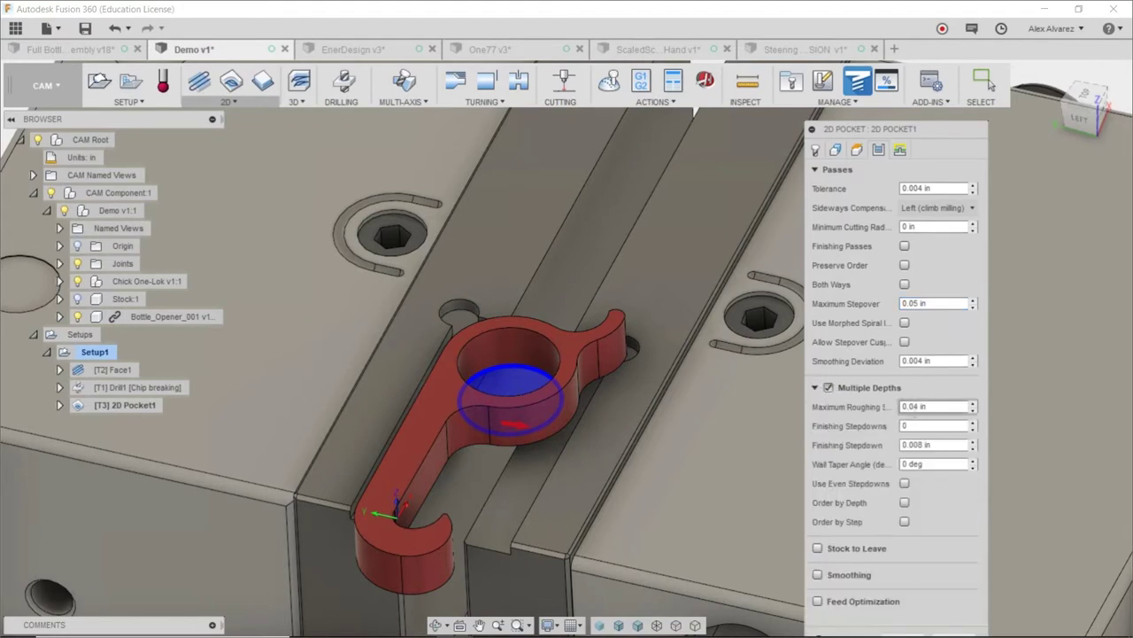
left_click(942, 406)
right_click(941, 406)
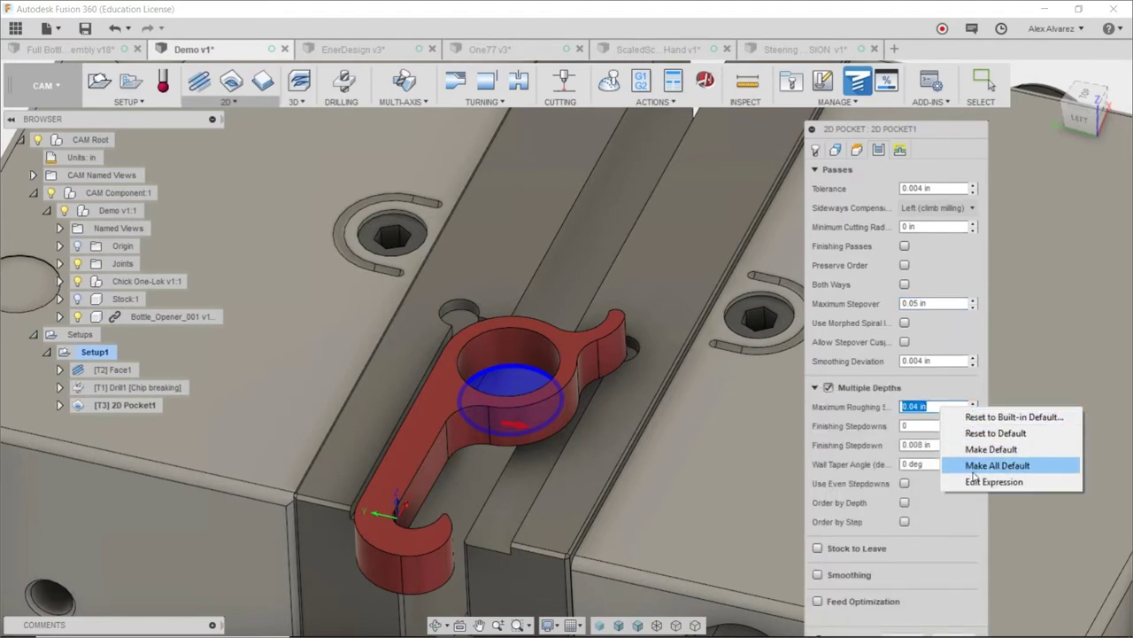
left_click(974, 463)
type("tool_flute")
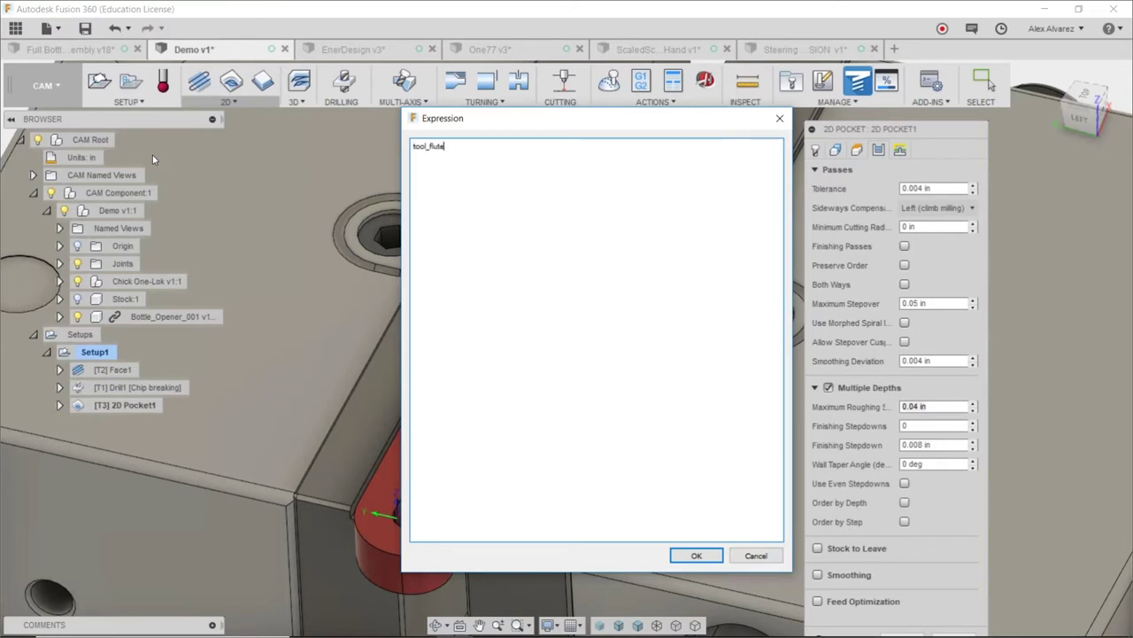
type("Length/3")
left_click(696, 555)
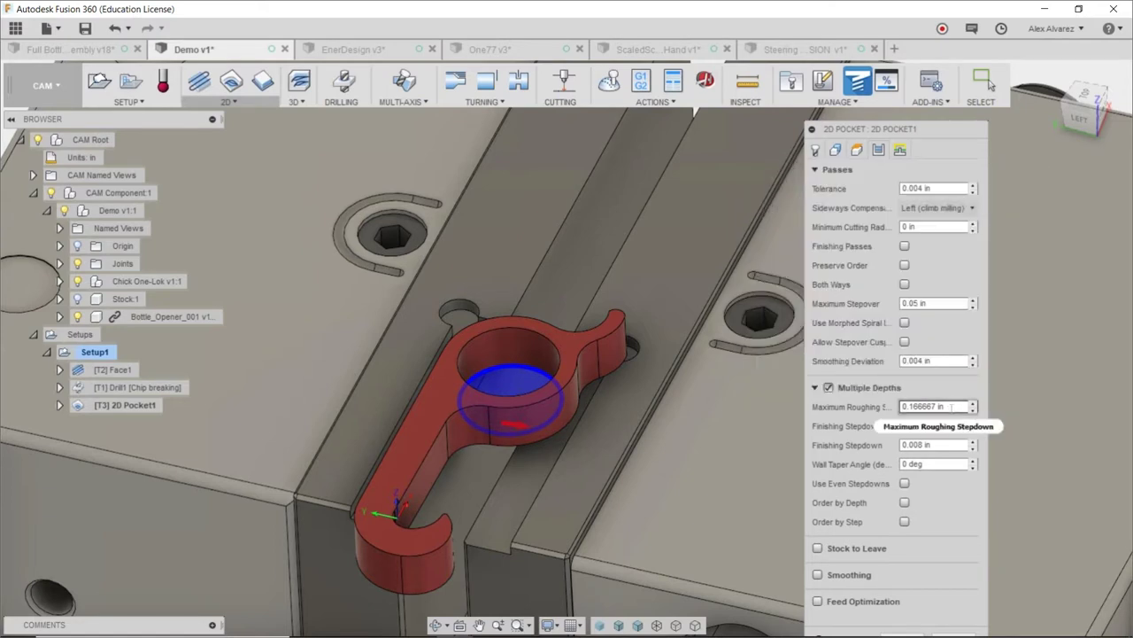
Step: Accept the pocket settings to generate the 2D Pocket1 toolpath
mouse_move(951, 407)
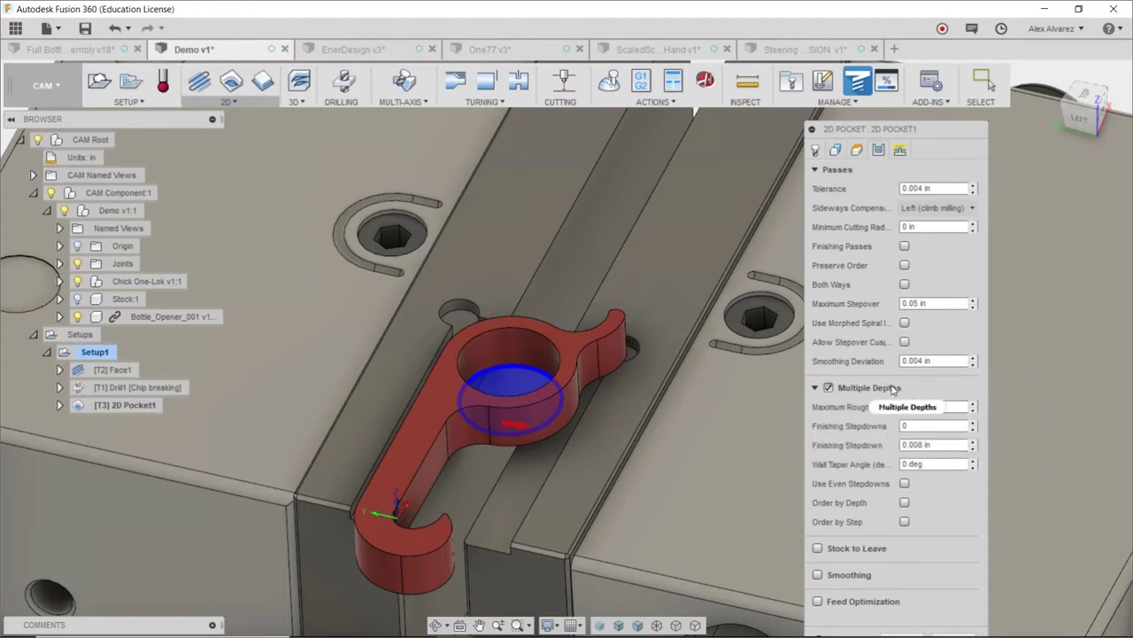
mouse_move(872, 393)
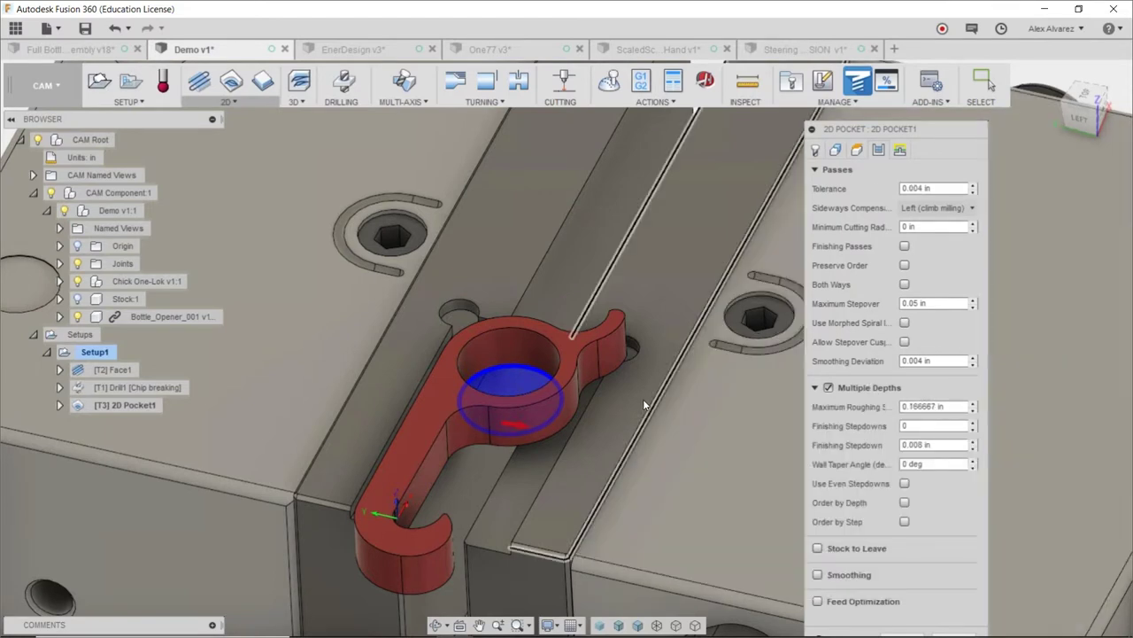
scroll(643, 398, "down", 4)
scroll(621, 434, "down", 2)
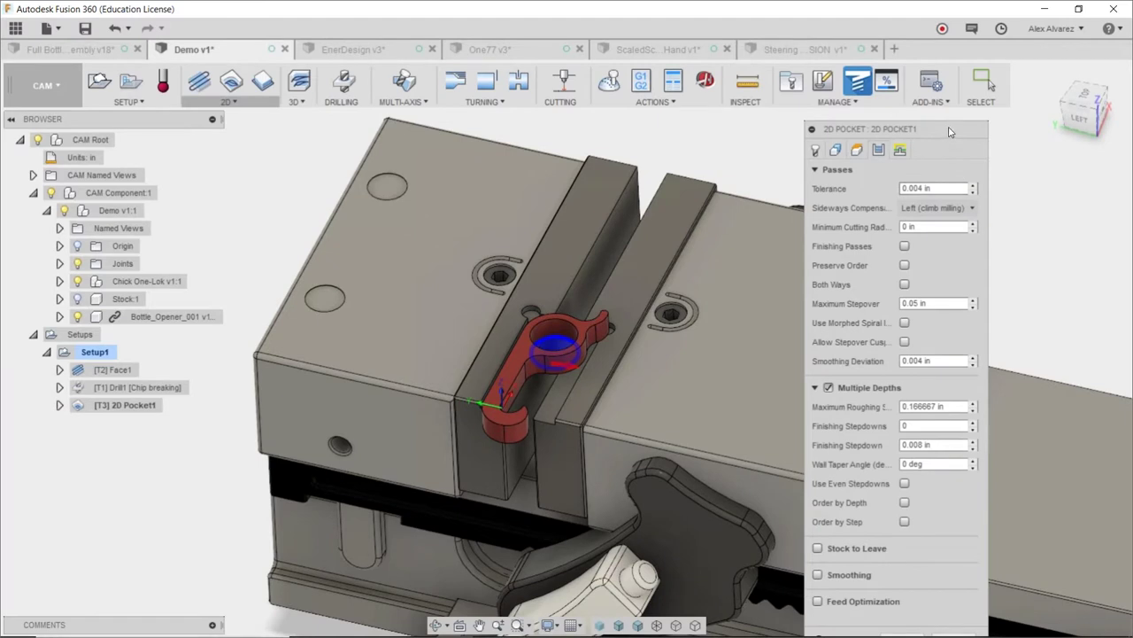
left_click_drag(950, 133, 930, 67)
left_click(882, 573)
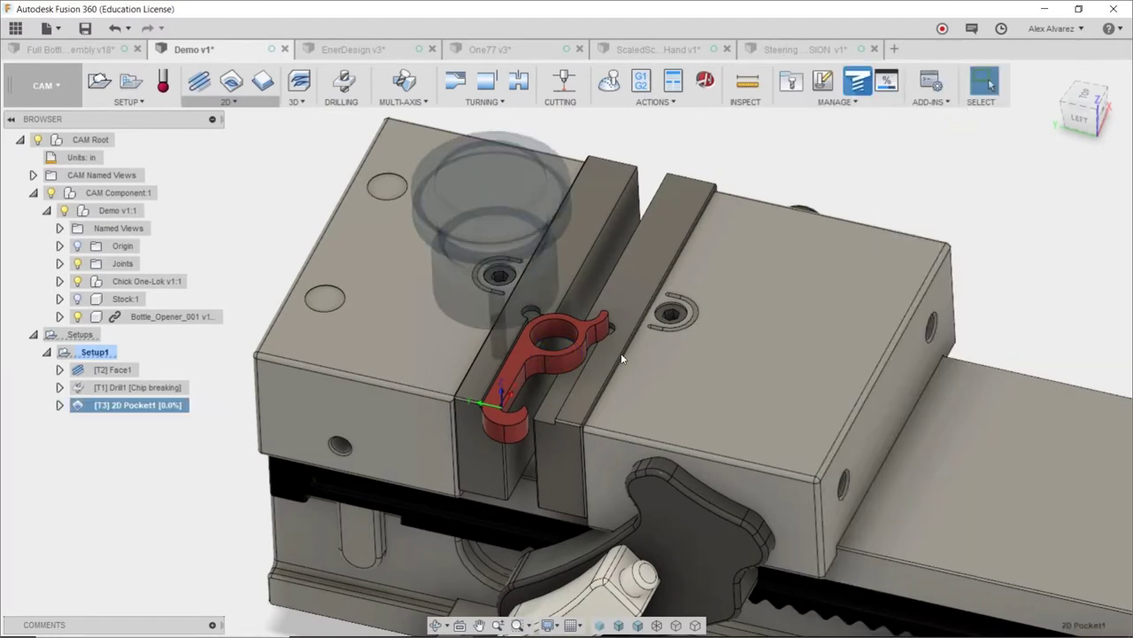
right_click(116, 407)
left_click(150, 11)
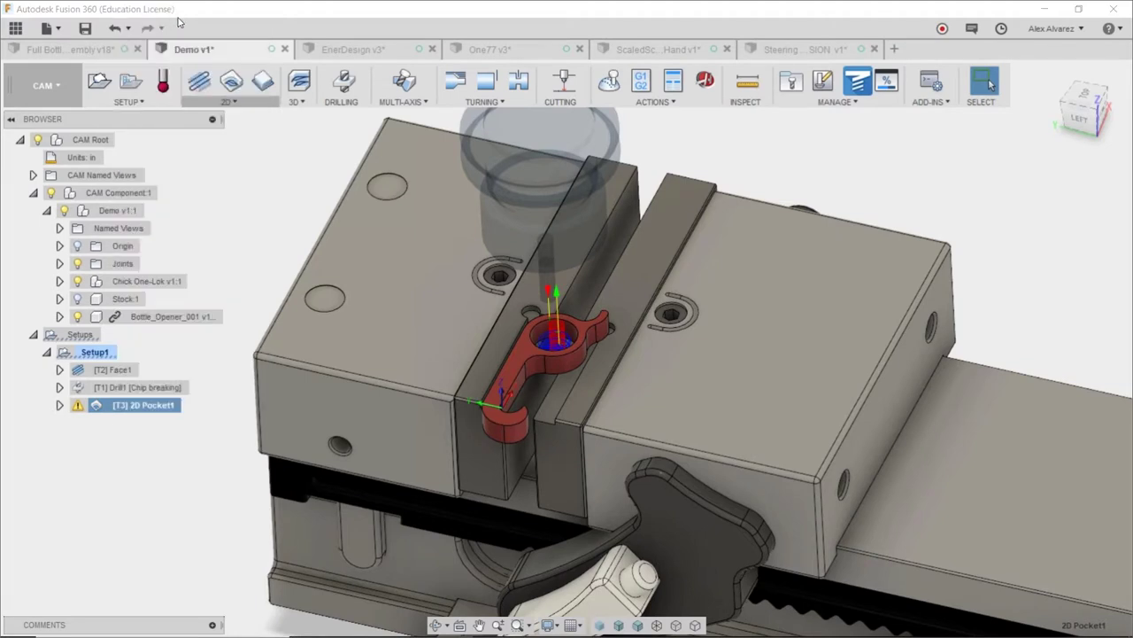
Step: Change 2D Pocket1's ramp type to Predrill at the hole centre and regenerate it
left_click(880, 85)
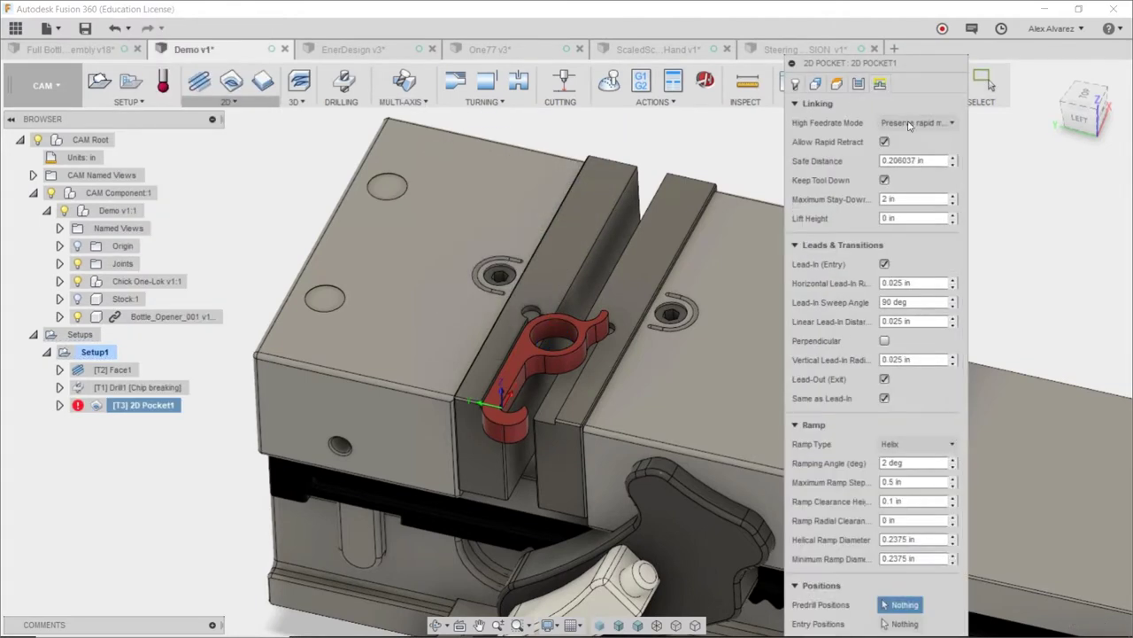
left_click(921, 444)
mouse_move(930, 472)
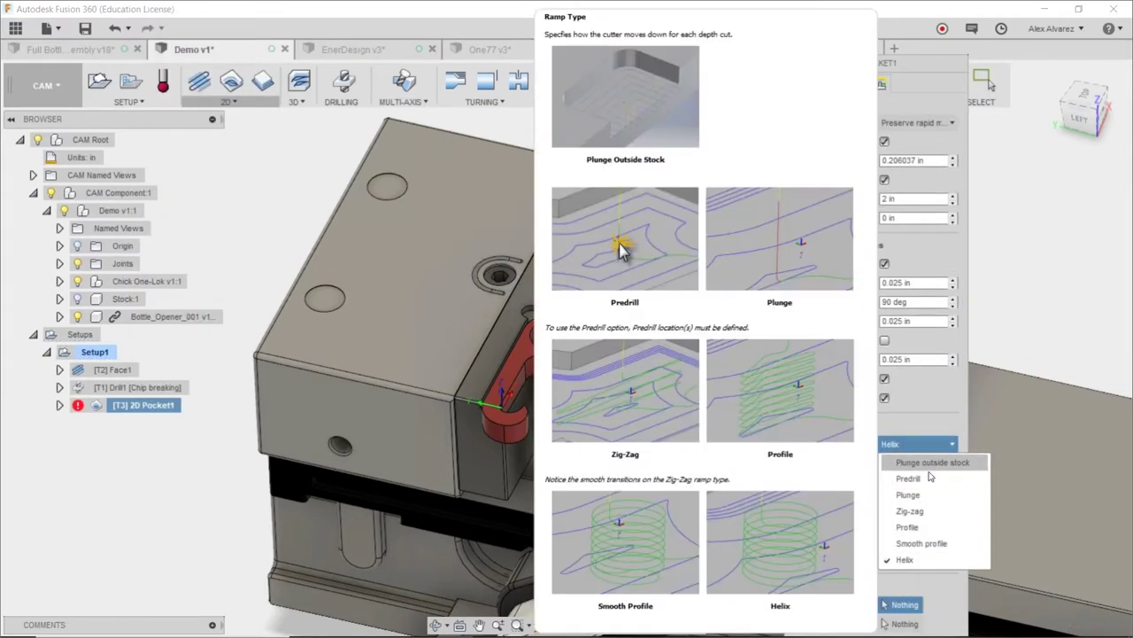
left_click(927, 483)
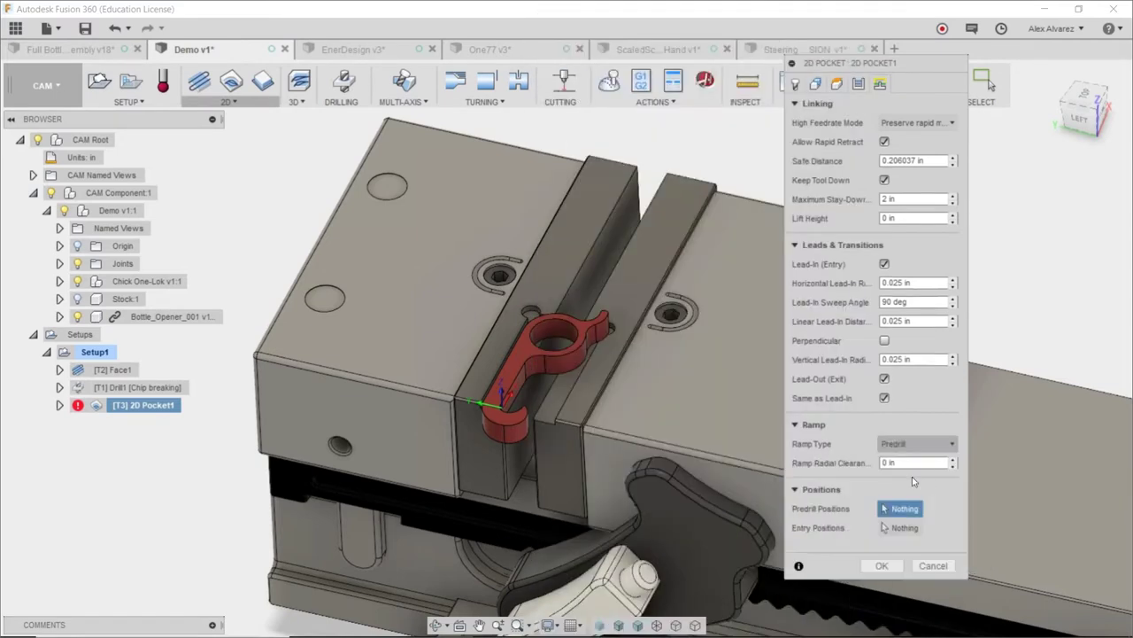
left_click(561, 347)
left_click(883, 566)
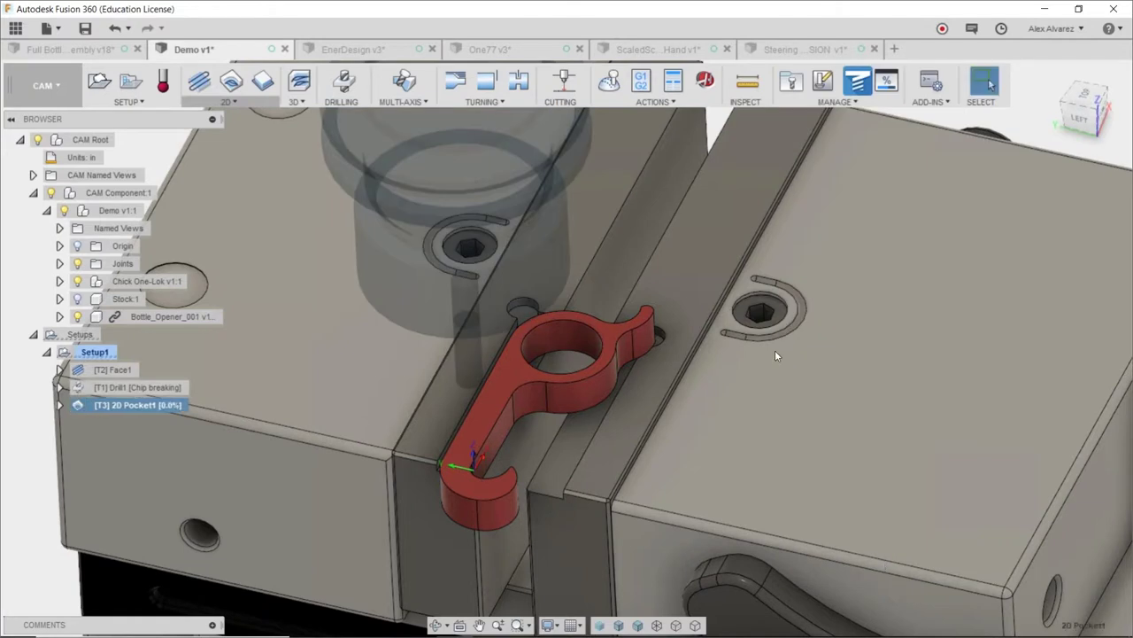
Step: Start a new 2D Adaptive Clearing operation from the 2D menu
scroll(558, 342, "up", 3)
scroll(574, 354, "down", 1)
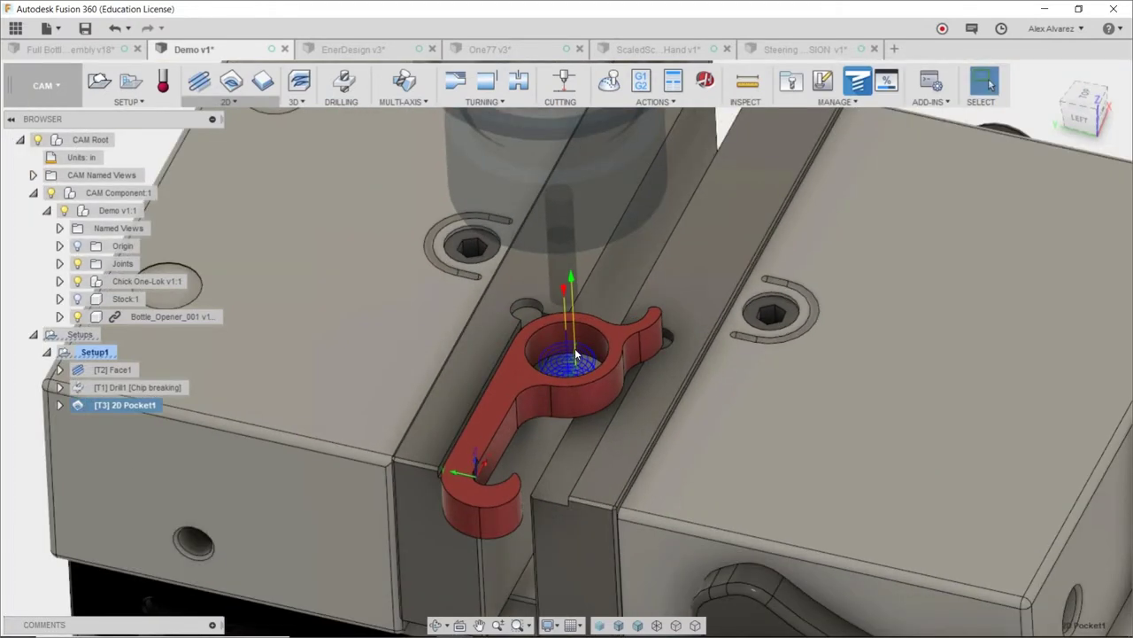
left_click(235, 101)
left_click(236, 117)
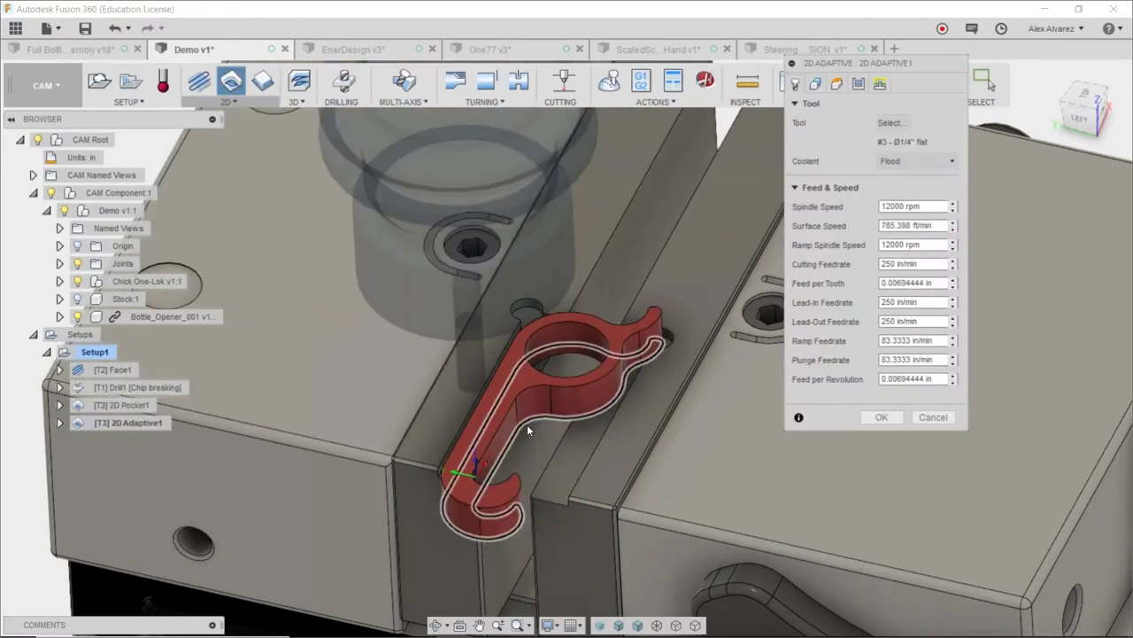
Step: Give 2D Adaptive1 a -.05 in bottom offset and .02 in radial stock, accepting the feedrate warning
left_click(530, 419)
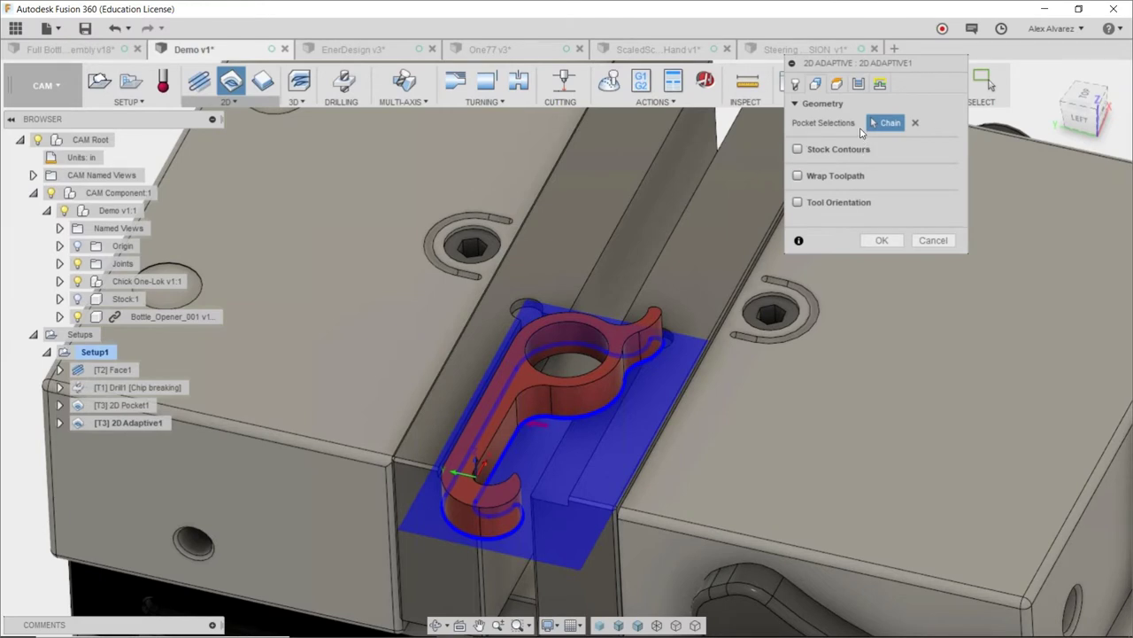
left_click(836, 83)
left_click(890, 336)
type("-")
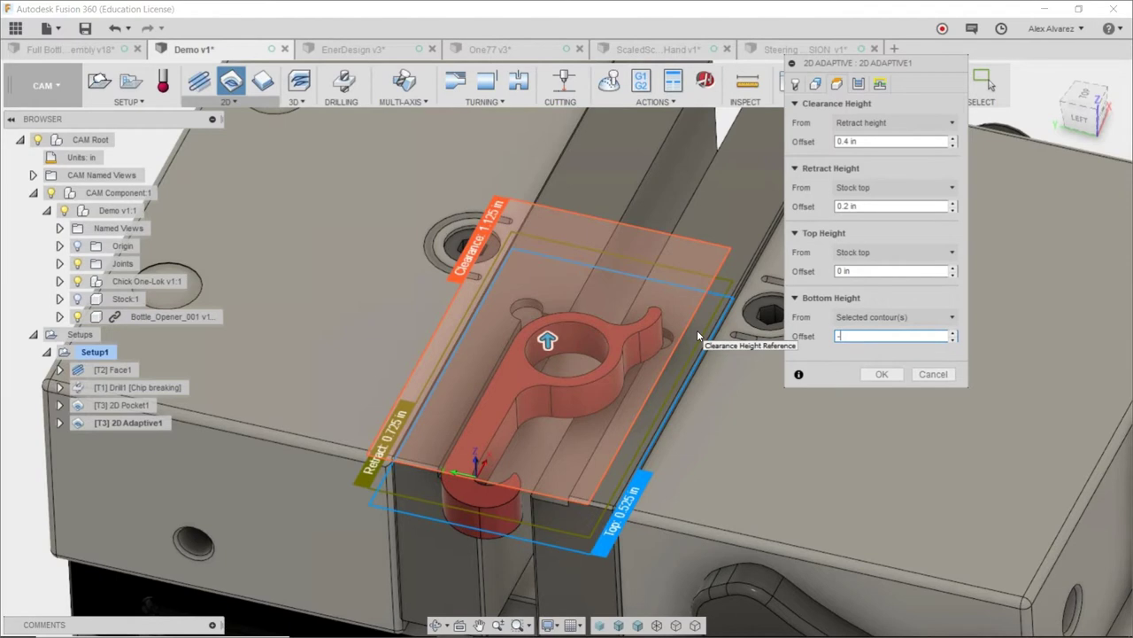
type(".05")
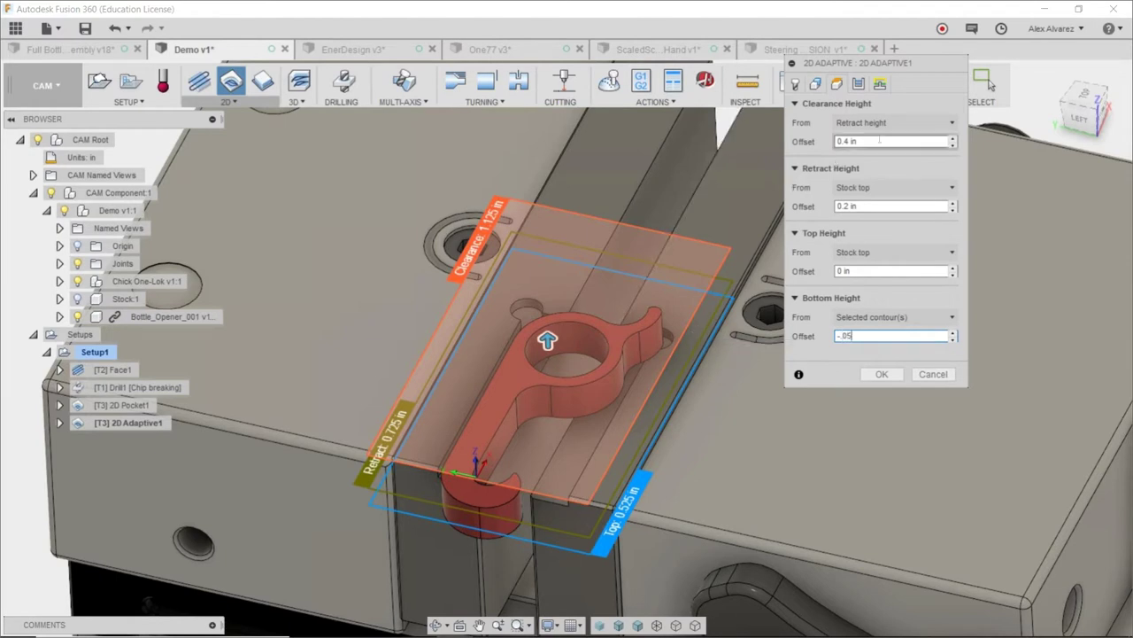
left_click(858, 83)
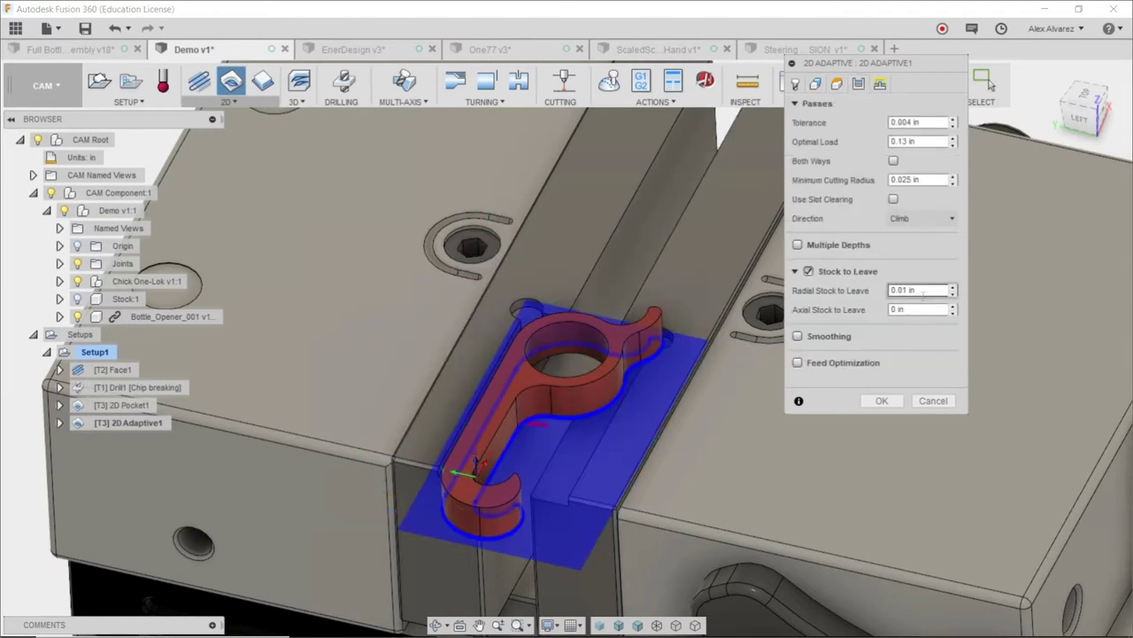
type(".02")
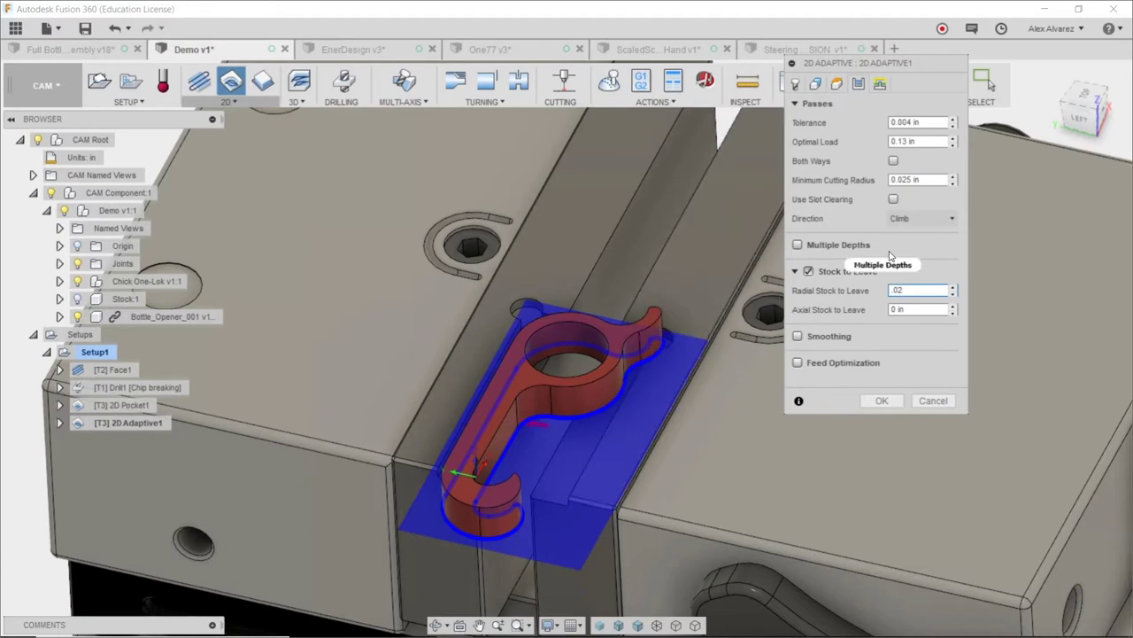
left_click(883, 402)
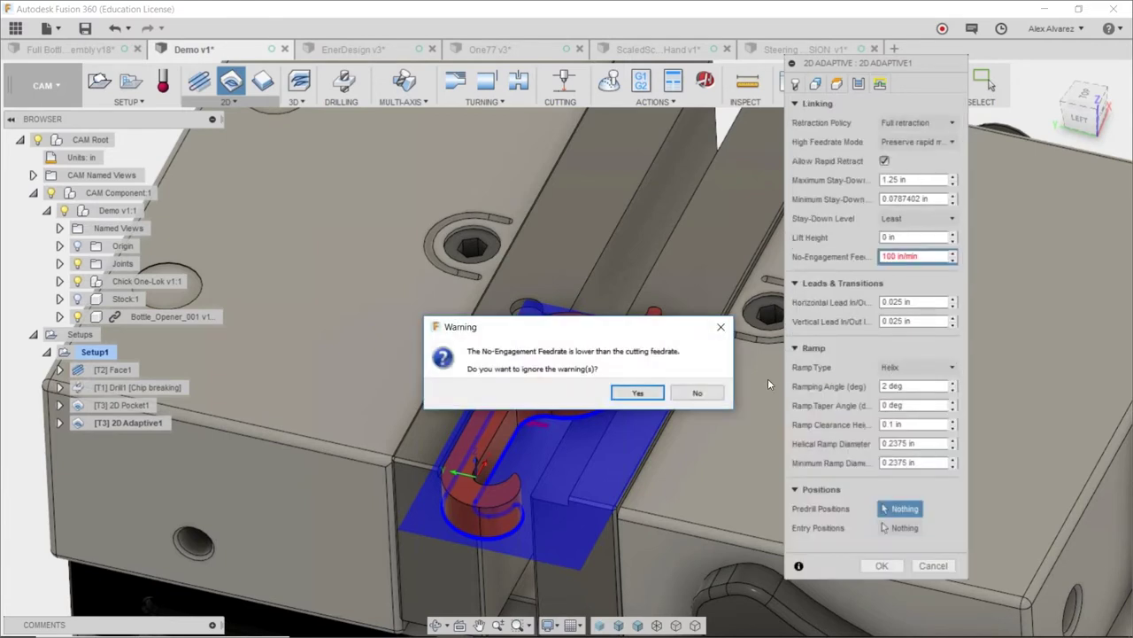
left_click(638, 392)
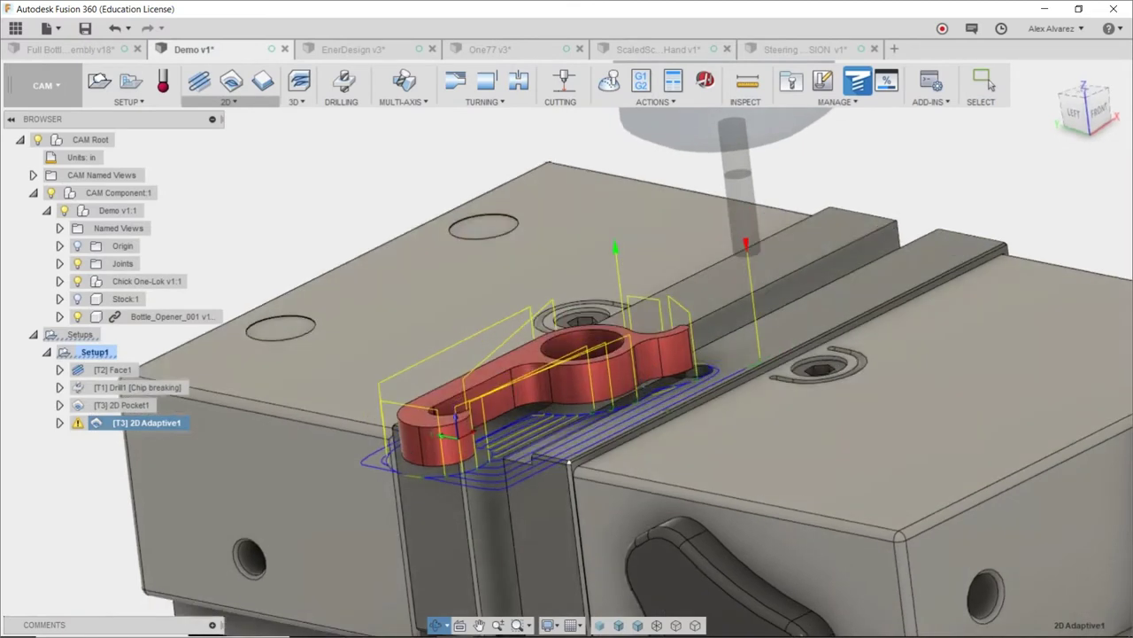
Step: Edit 2D Adaptive1 to a 75 in/min cutting feedrate and regenerate its toolpath
right_click(120, 424)
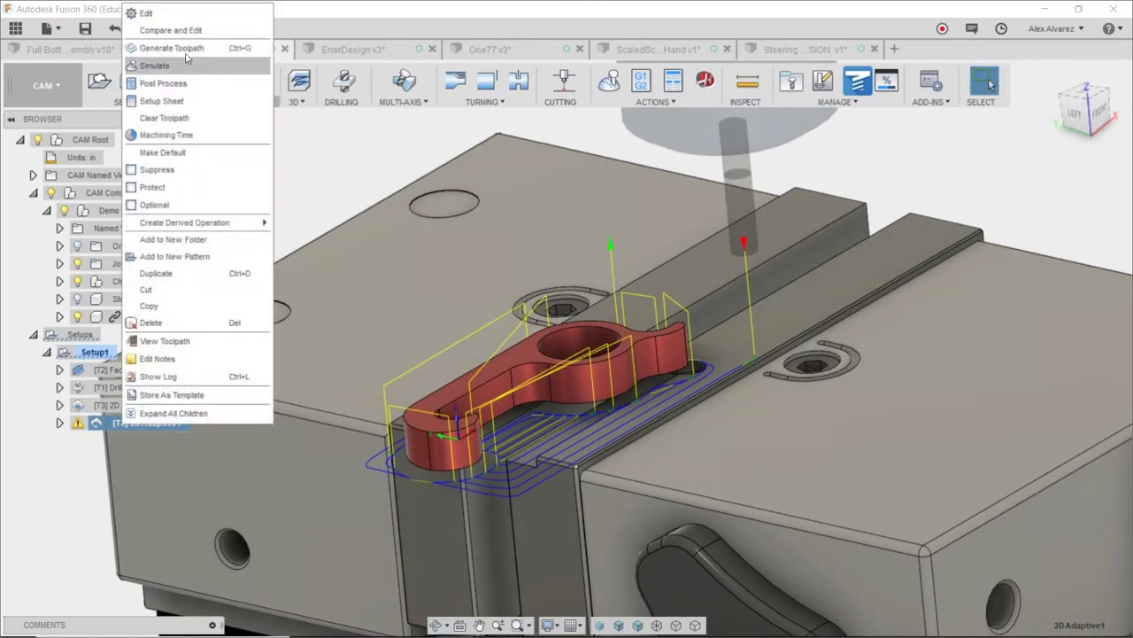
left_click(151, 14)
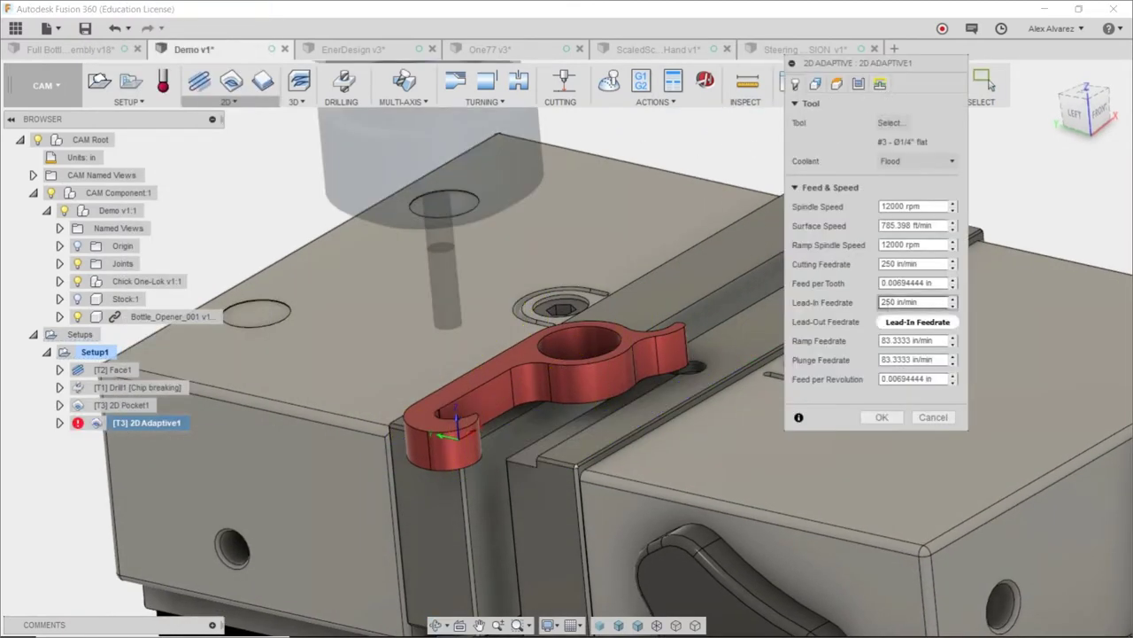
left_click(912, 264)
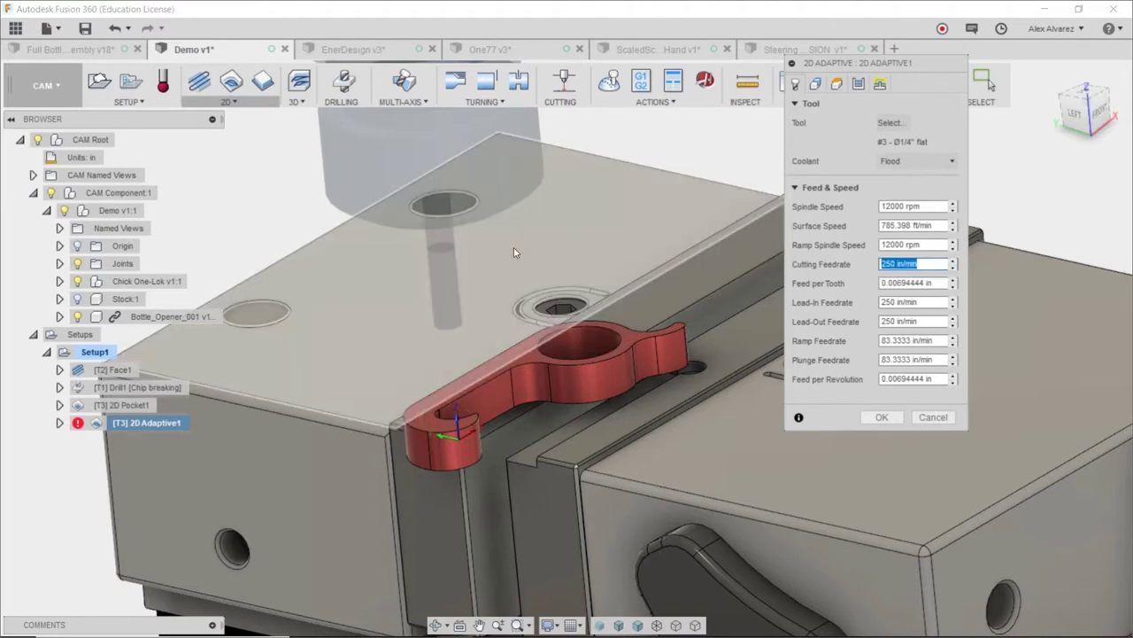
type("75")
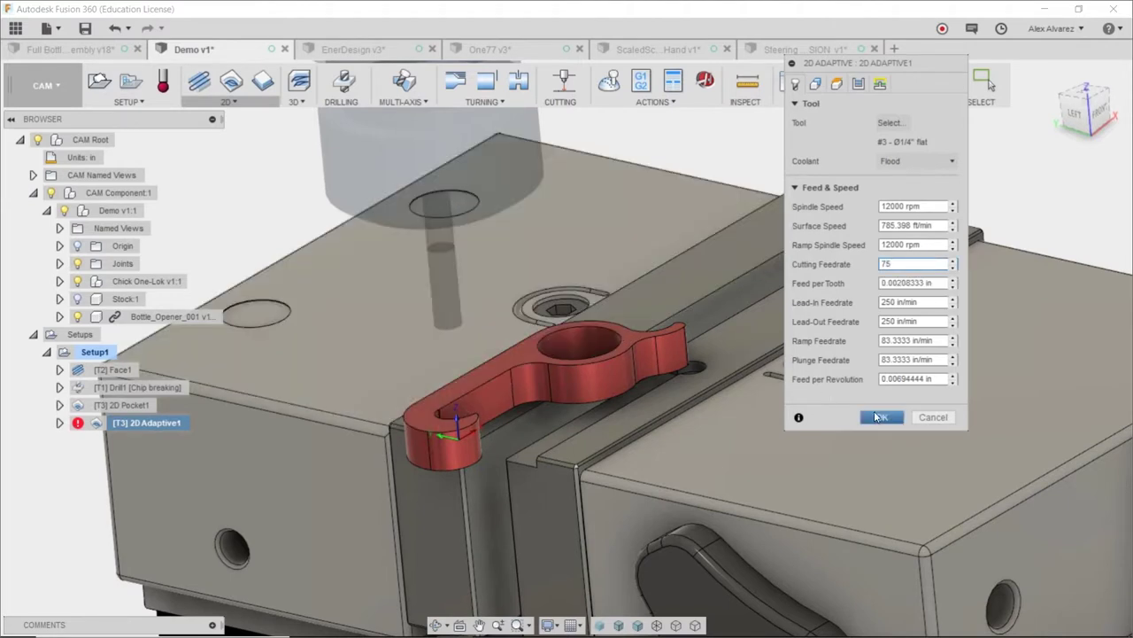
left_click(881, 417)
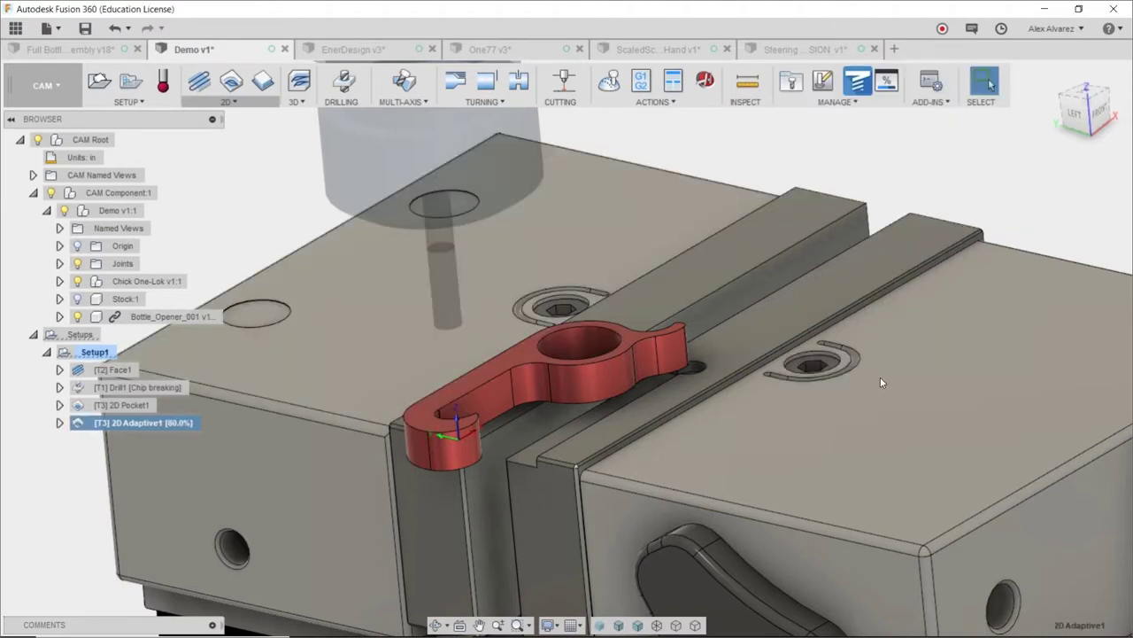
middle_click_drag(874, 374, 893, 381, "shift")
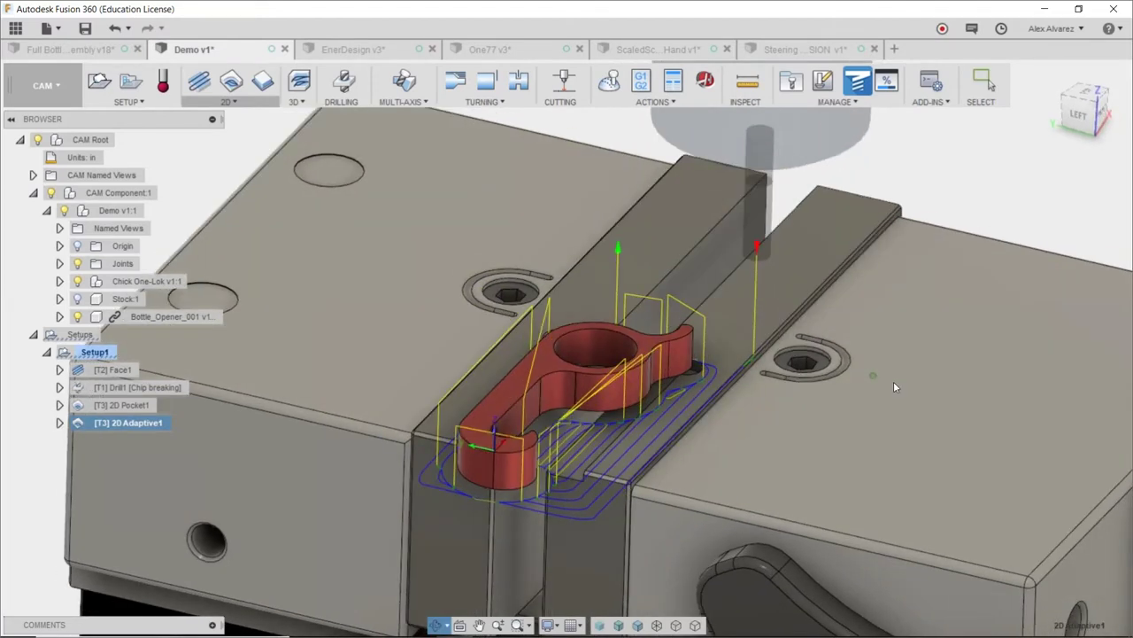
scroll(767, 335, "up", 2)
middle_click_drag(767, 336, 693, 313)
scroll(642, 357, "up", 1)
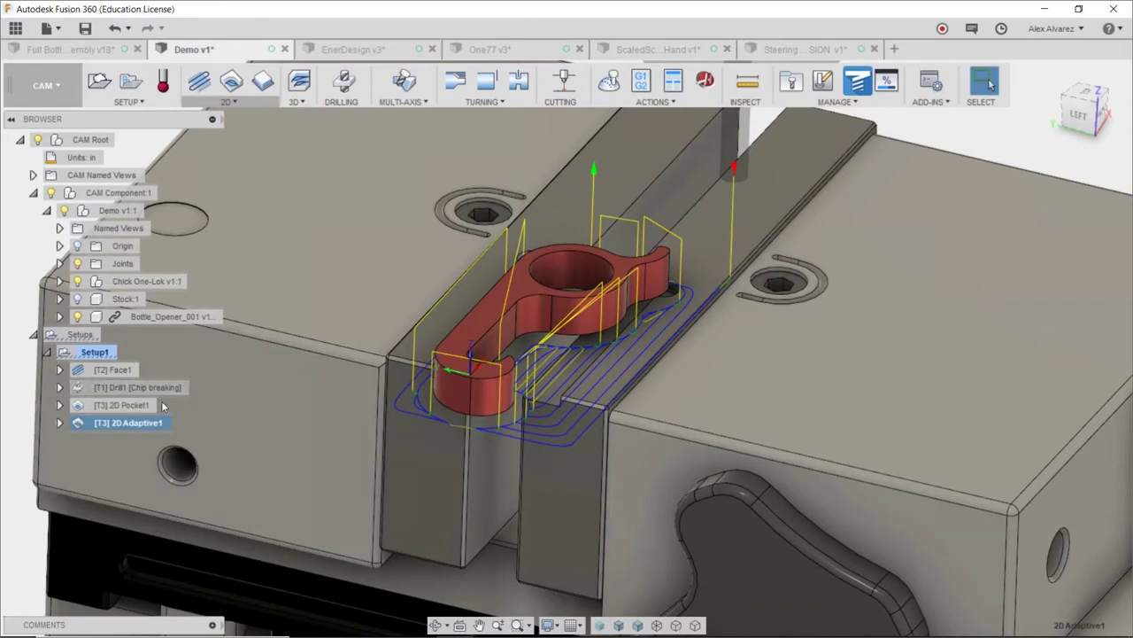
right_click(134, 421)
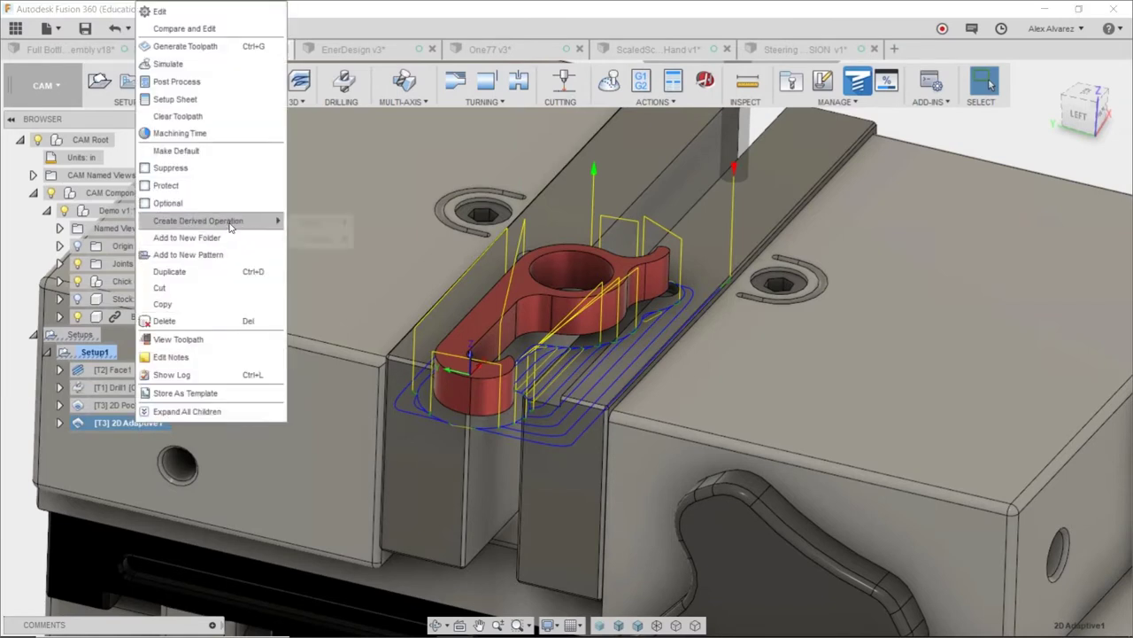
Step: Create a 2D Contour toolpath derived from 2D Adaptive1 and orbit to inspect it around the vise
mouse_move(232, 226)
mouse_move(318, 241)
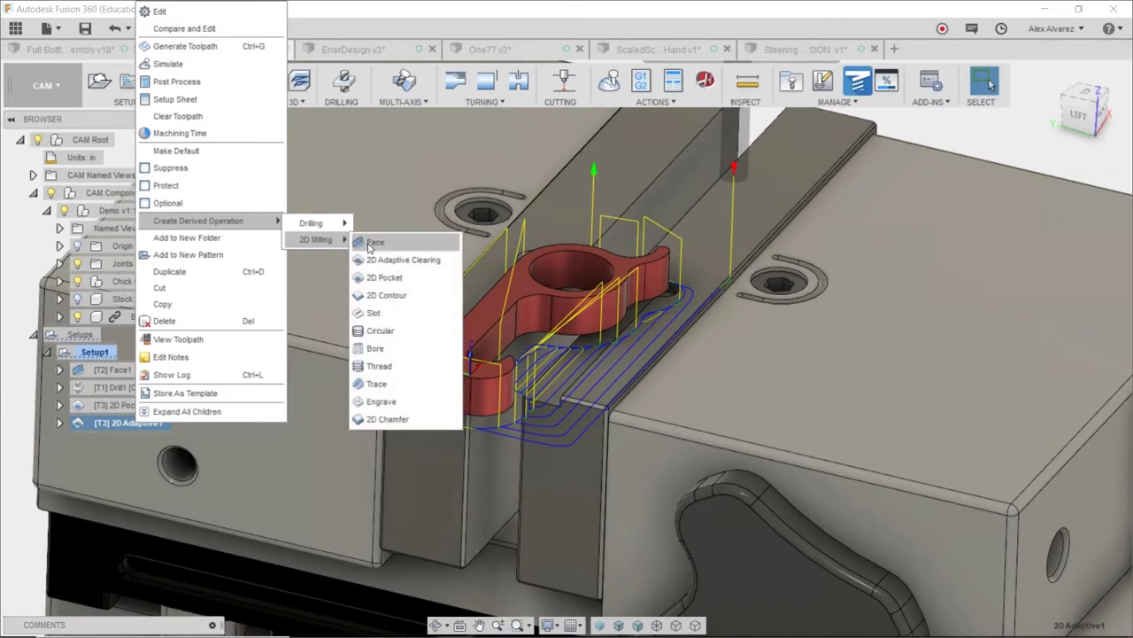
left_click(383, 298)
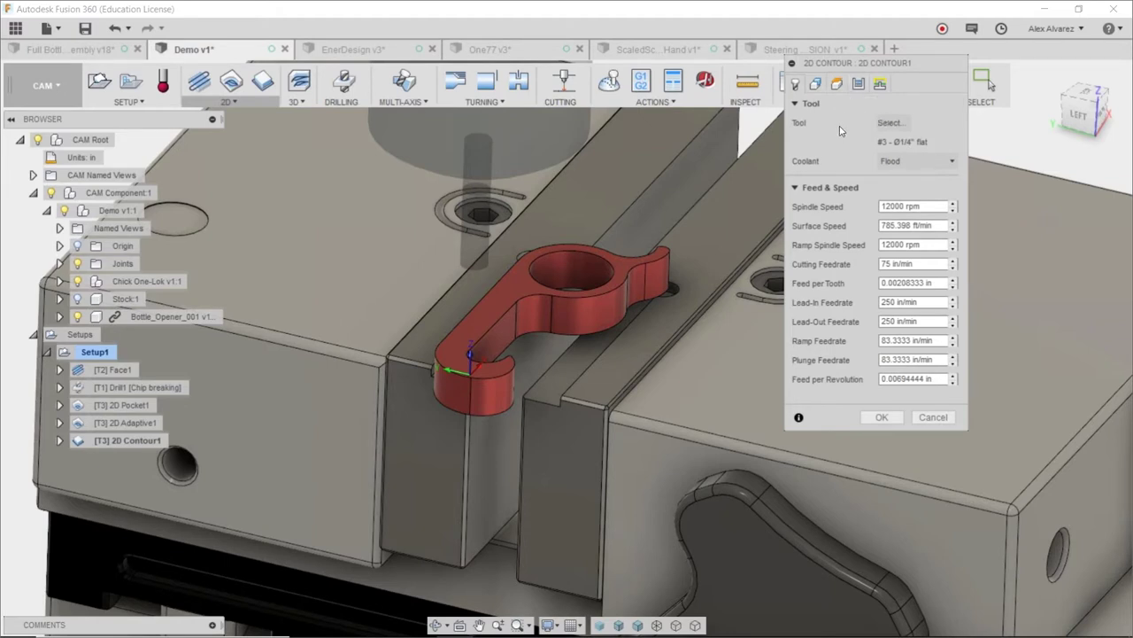
left_click(875, 419)
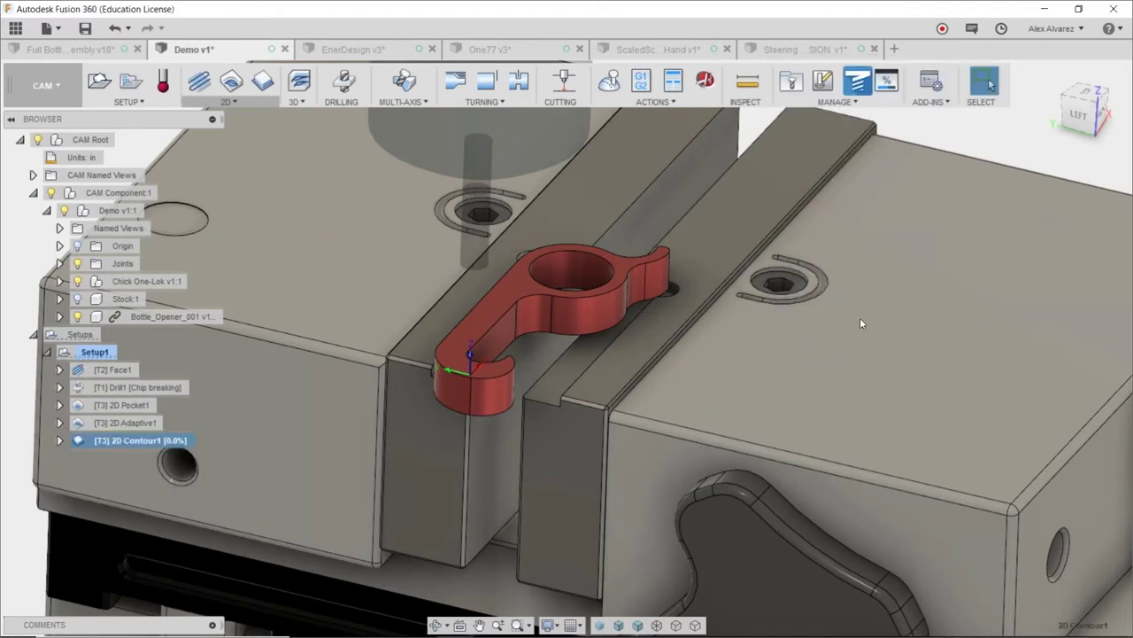
middle_click_drag(815, 366, 802, 398, "shift")
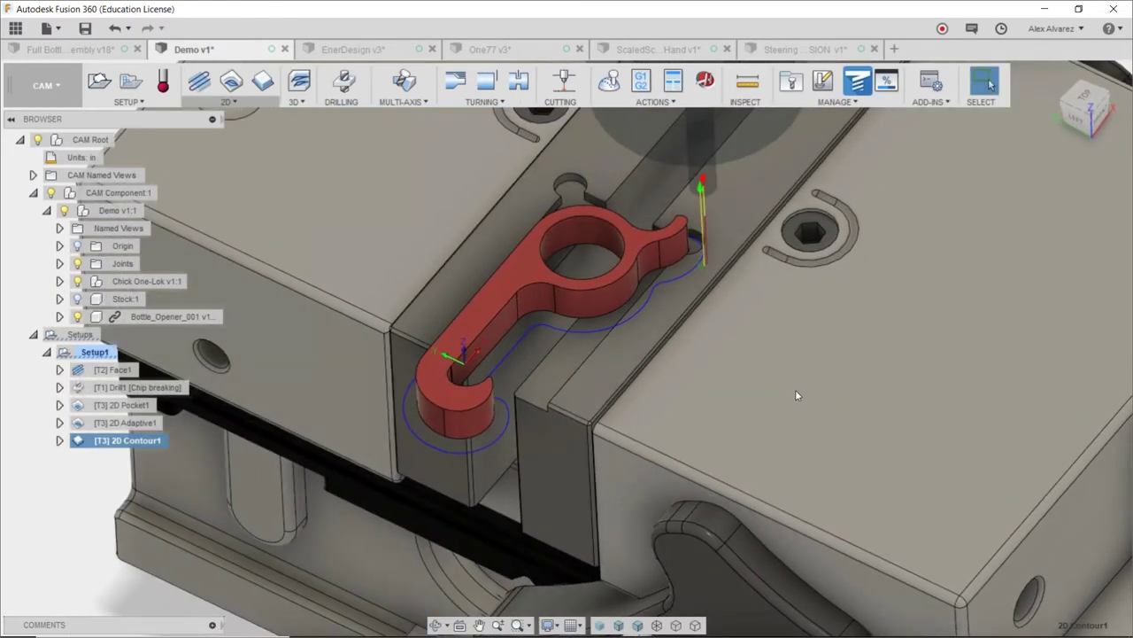
scroll(795, 395, "down", 3)
middle_click_drag(795, 395, 474, 317, "shift")
middle_click_drag(423, 246, 396, 259, "shift")
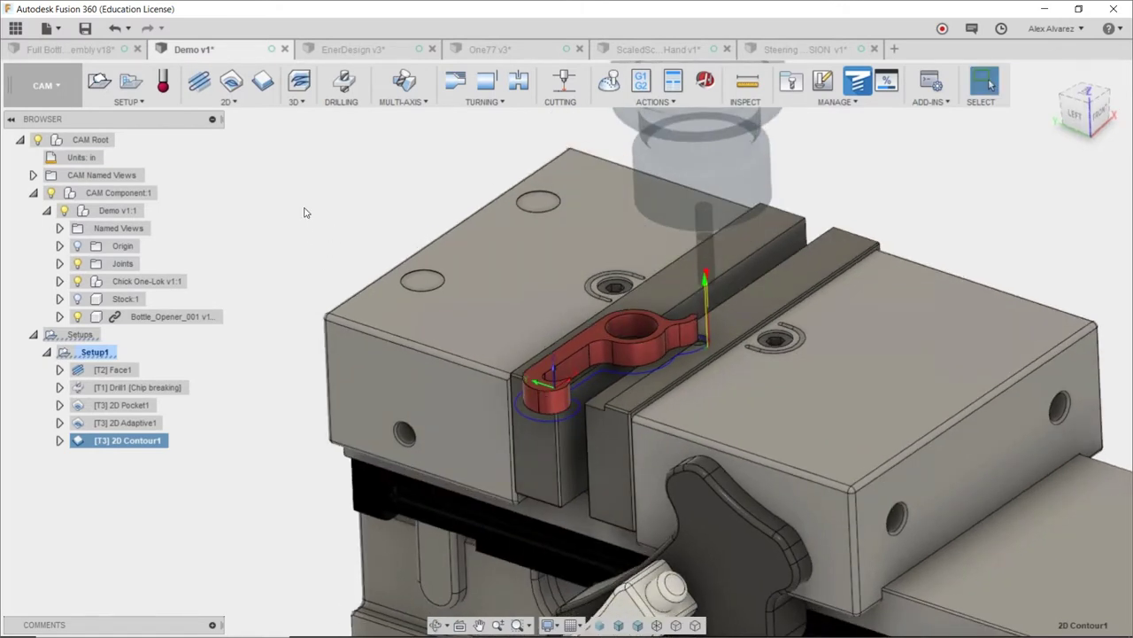
Step: Expand the Bottle_Opener_001 component and its Sketches folder in the browser
left_click(60, 316)
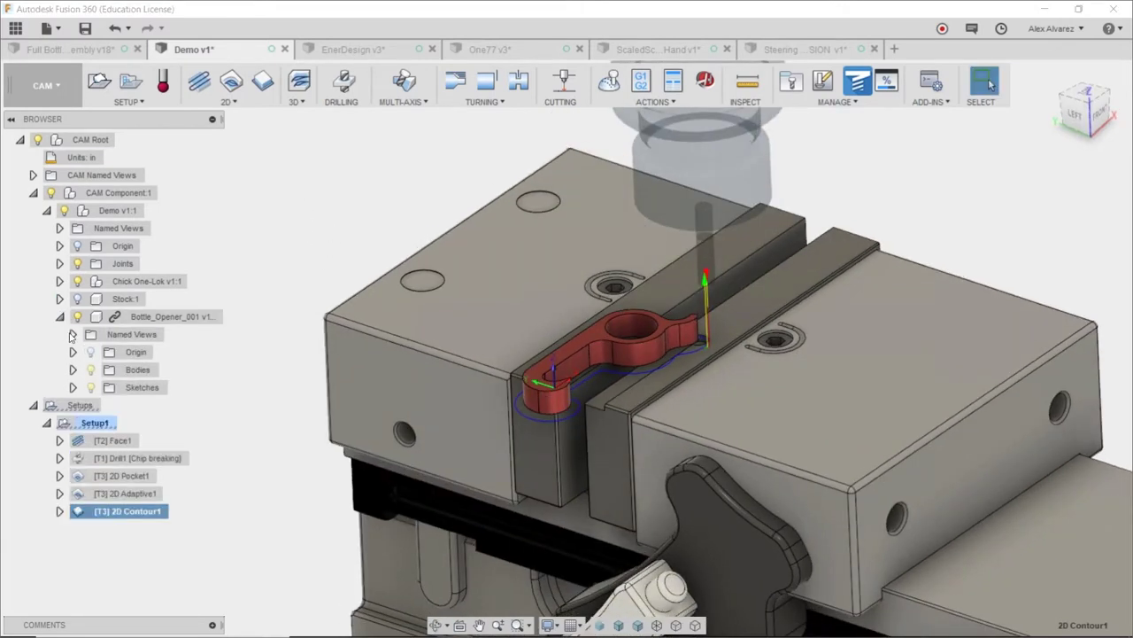
left_click(72, 387)
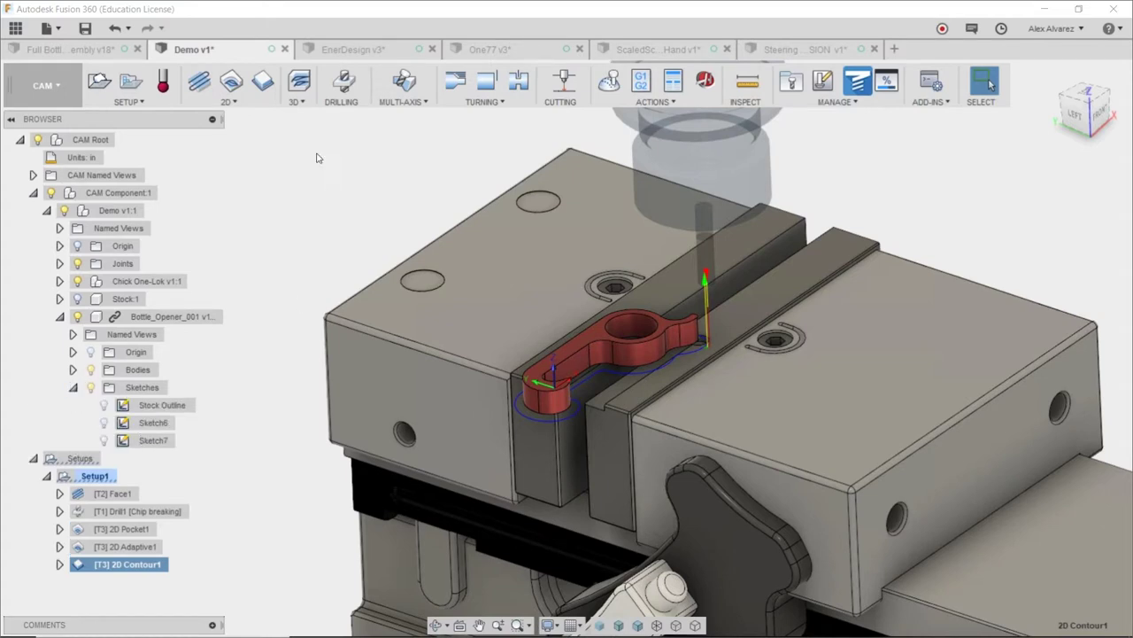
left_click(296, 100)
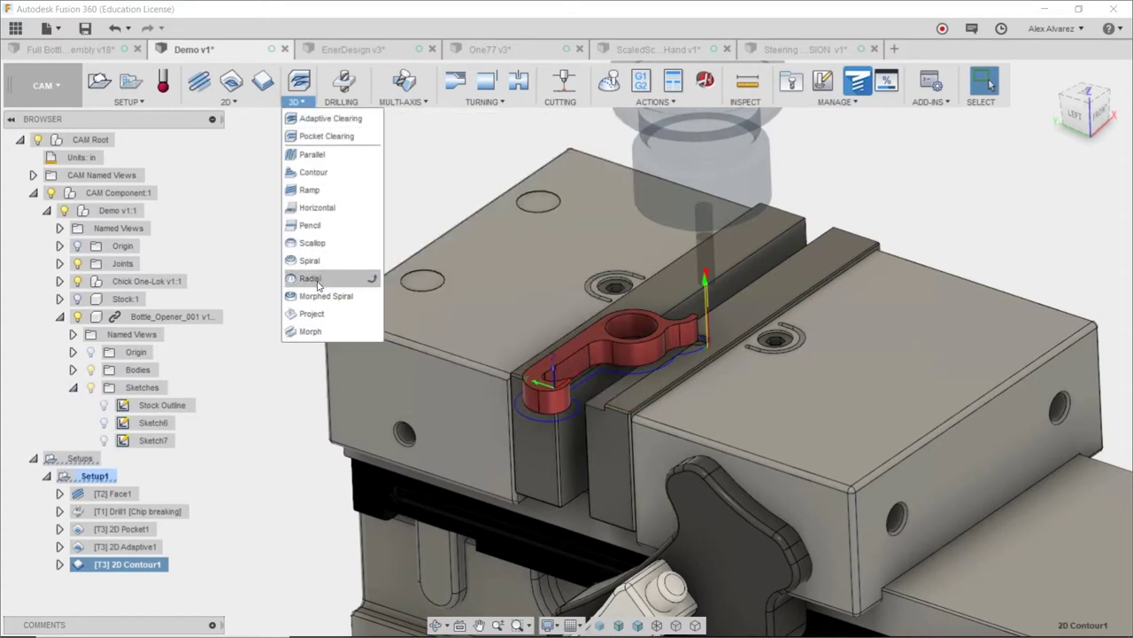
Step: Start a 3D Project toolpath and show the Full Bottle_Opener Assembly v18 tools for selection
mouse_move(315, 313)
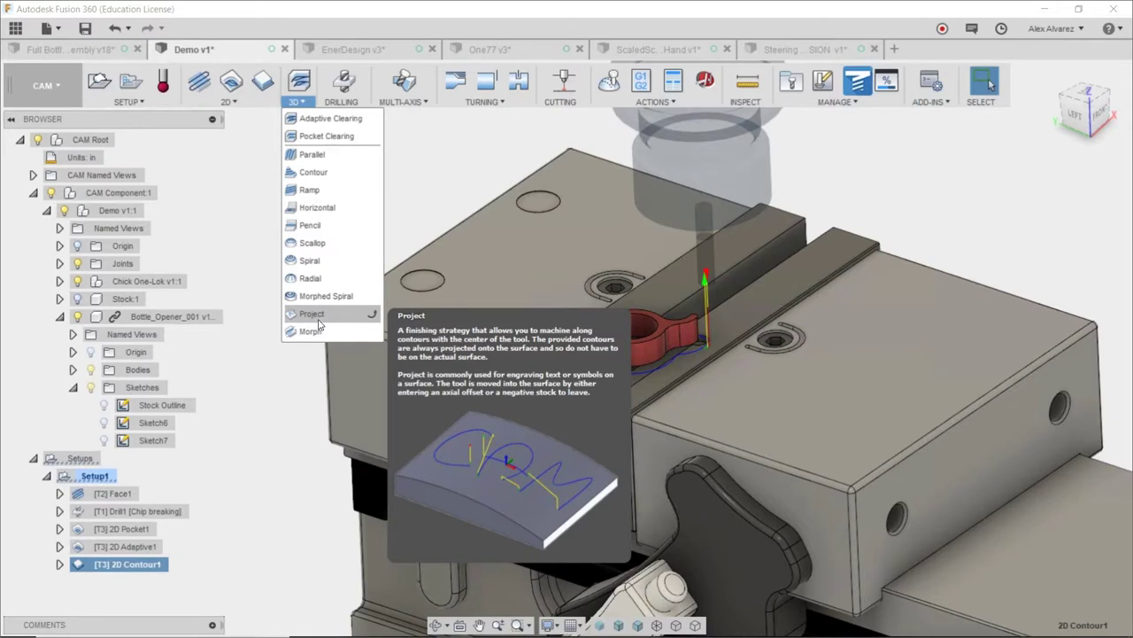
left_click(317, 317)
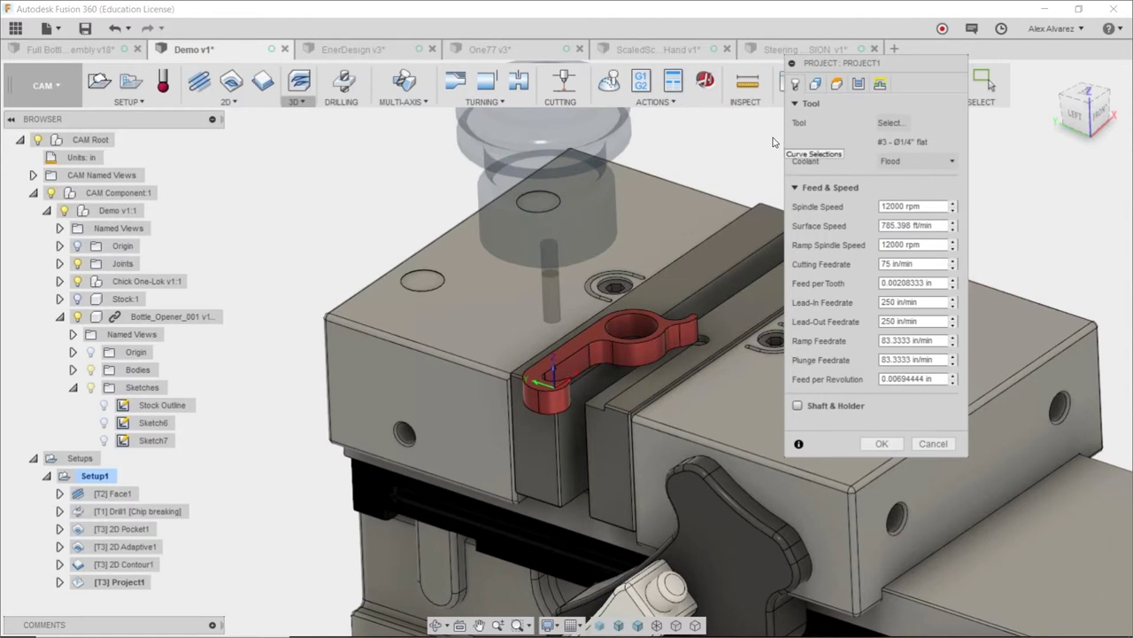
left_click(891, 125)
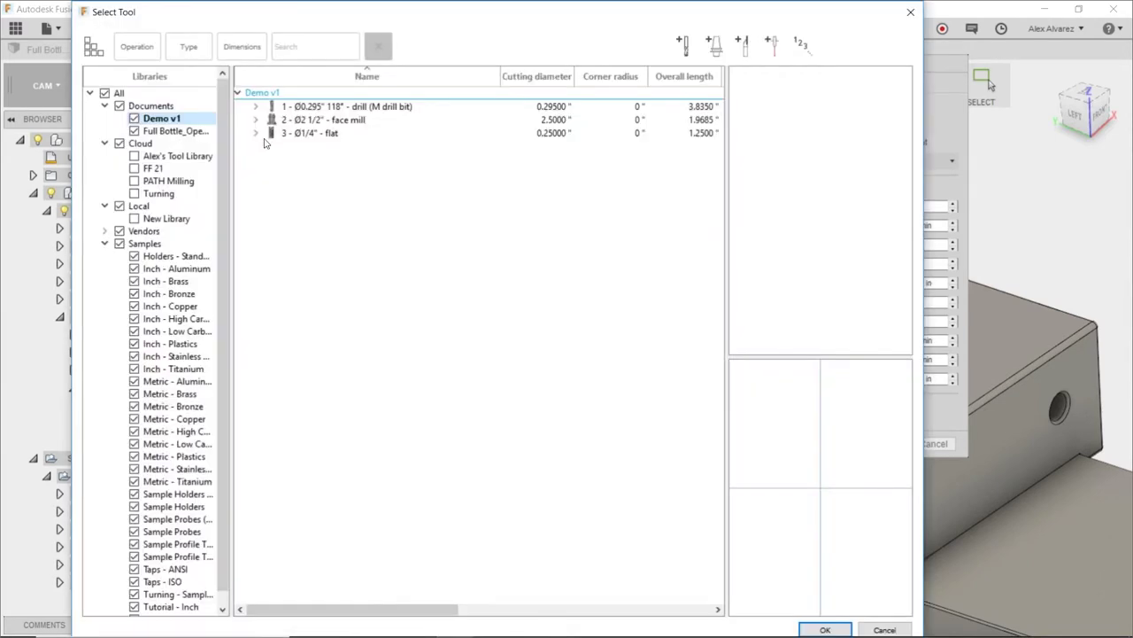
left_click(176, 130)
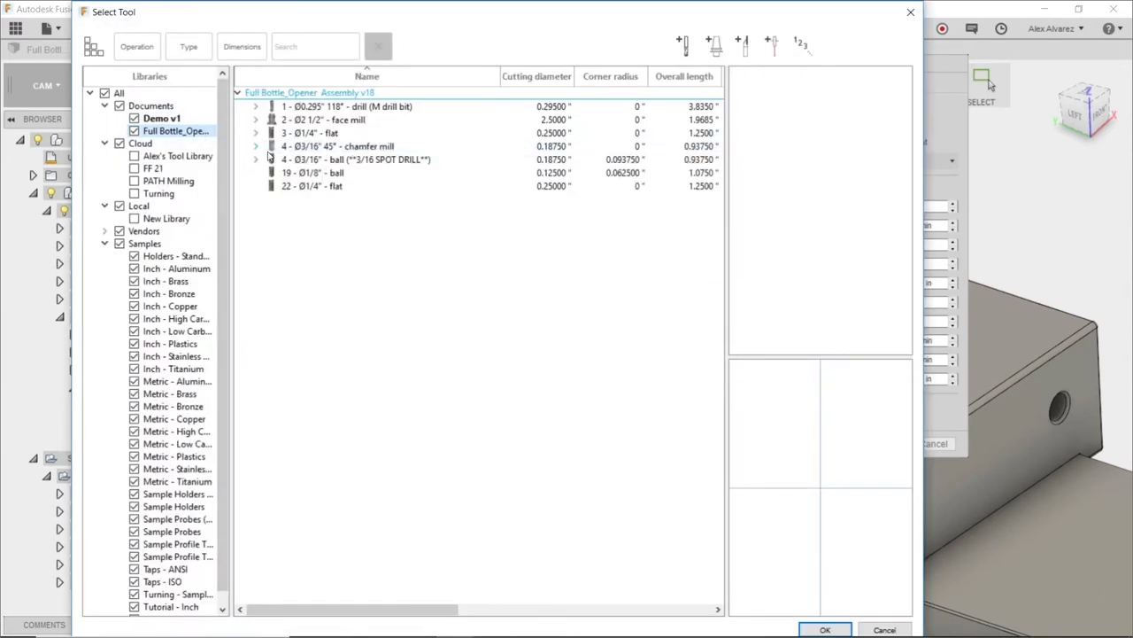
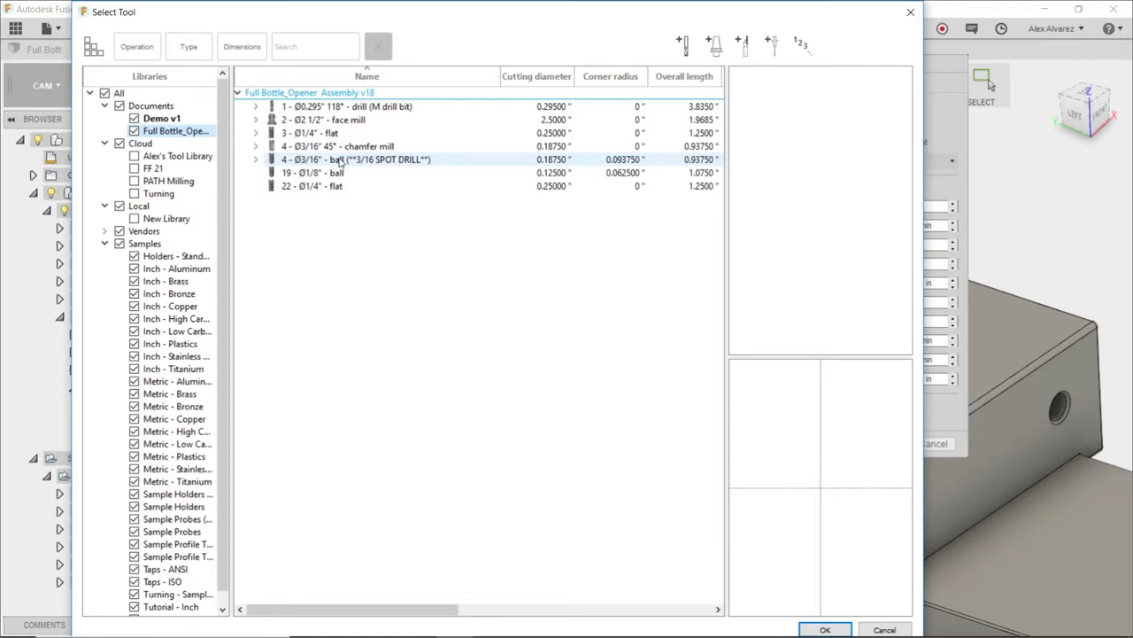
Step: Assign the 3/16" ball tool and select the hexagon pattern curves to project
left_click(353, 164)
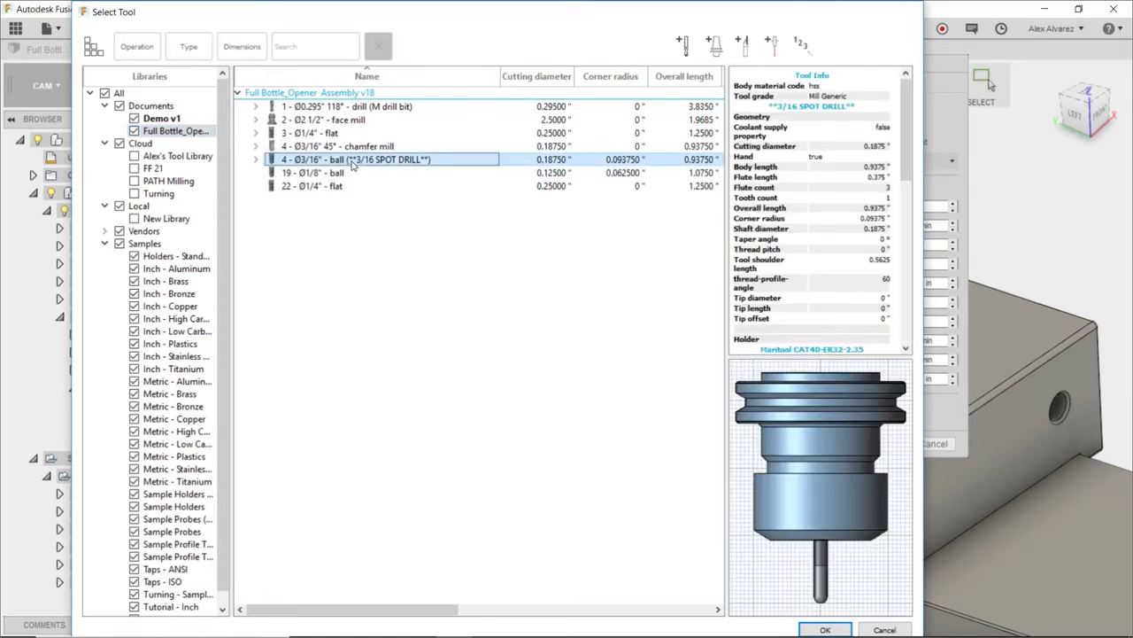
double_click(353, 164)
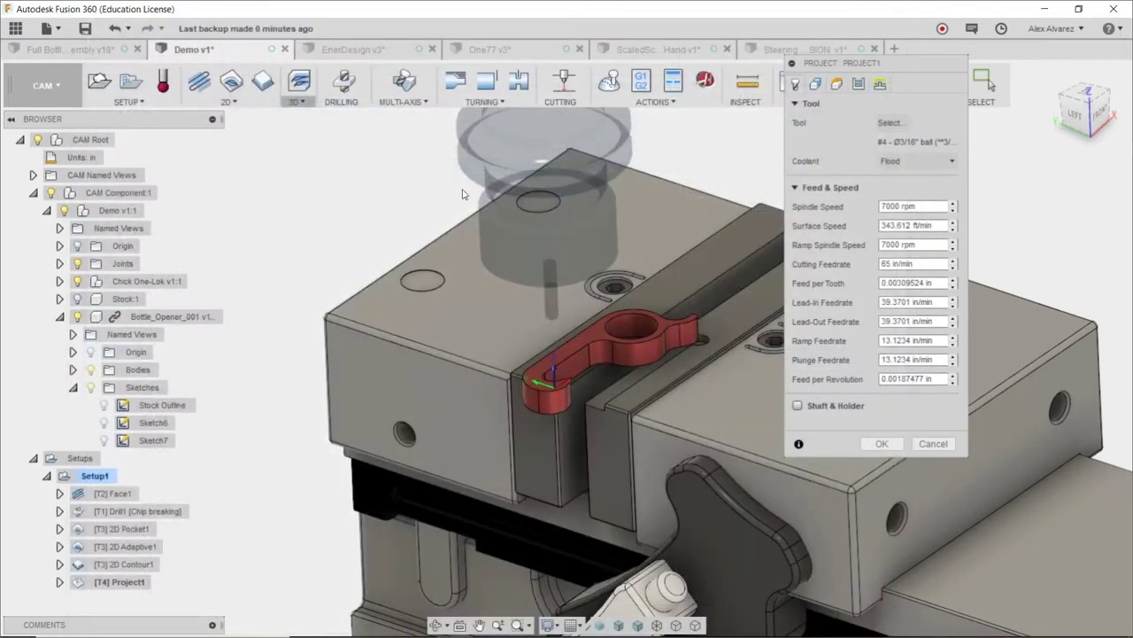
left_click(858, 84)
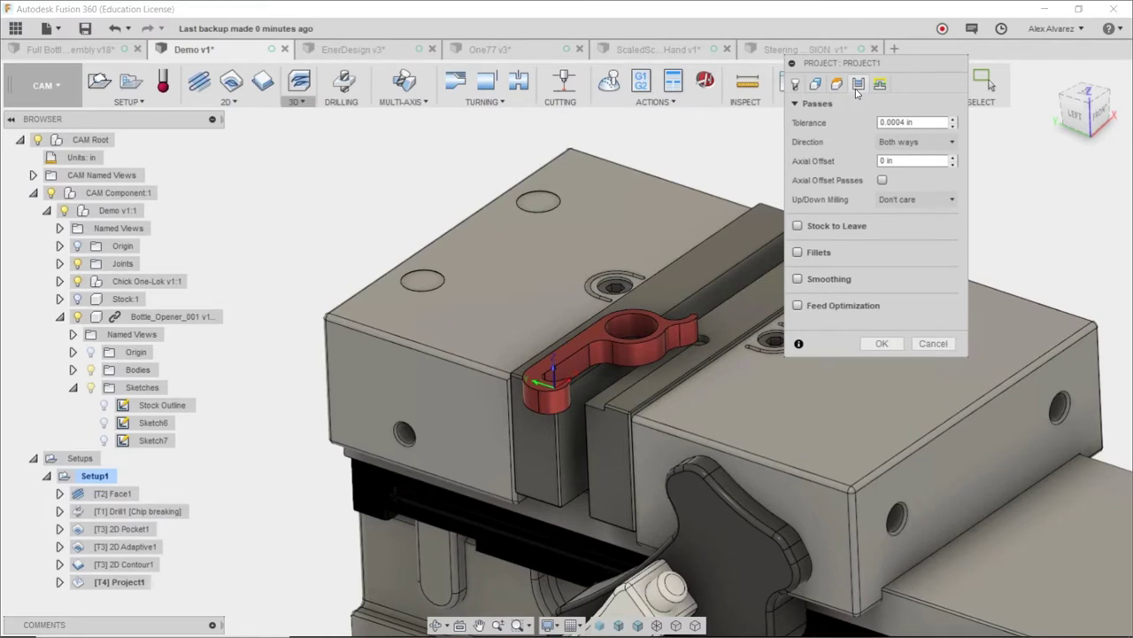
left_click(816, 84)
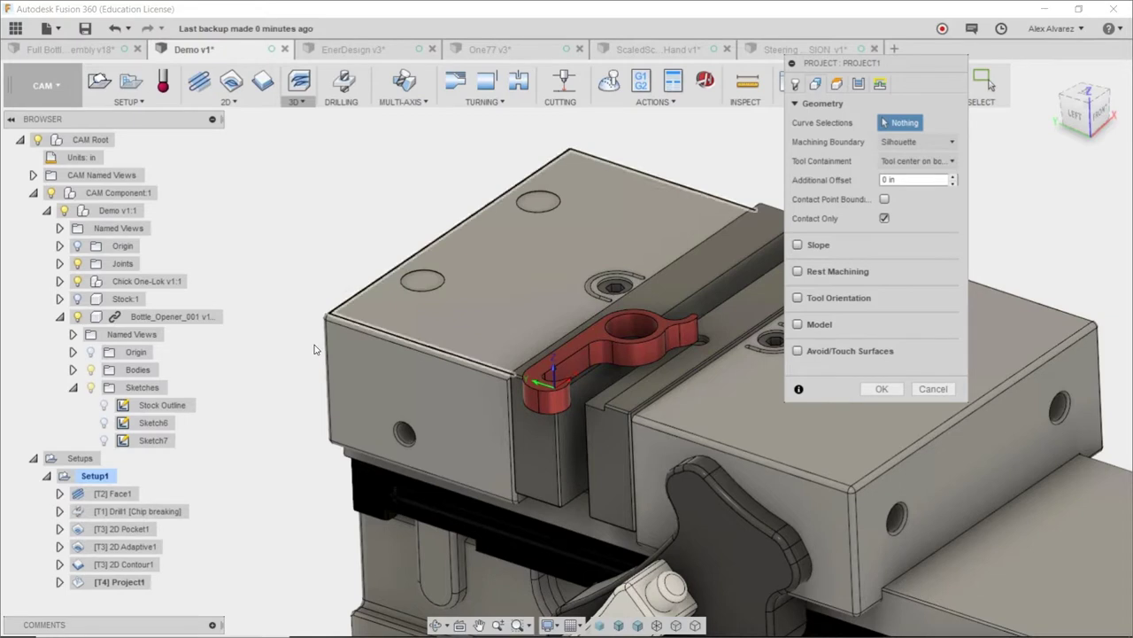
left_click(154, 442)
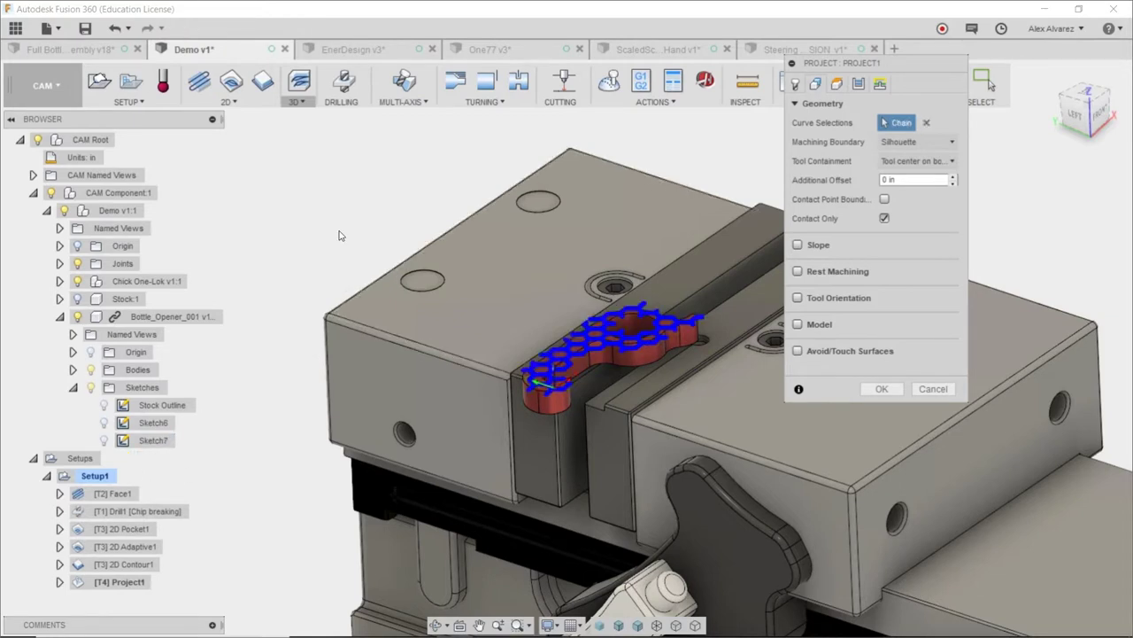
middle_click_drag(345, 229, 342, 254, "shift")
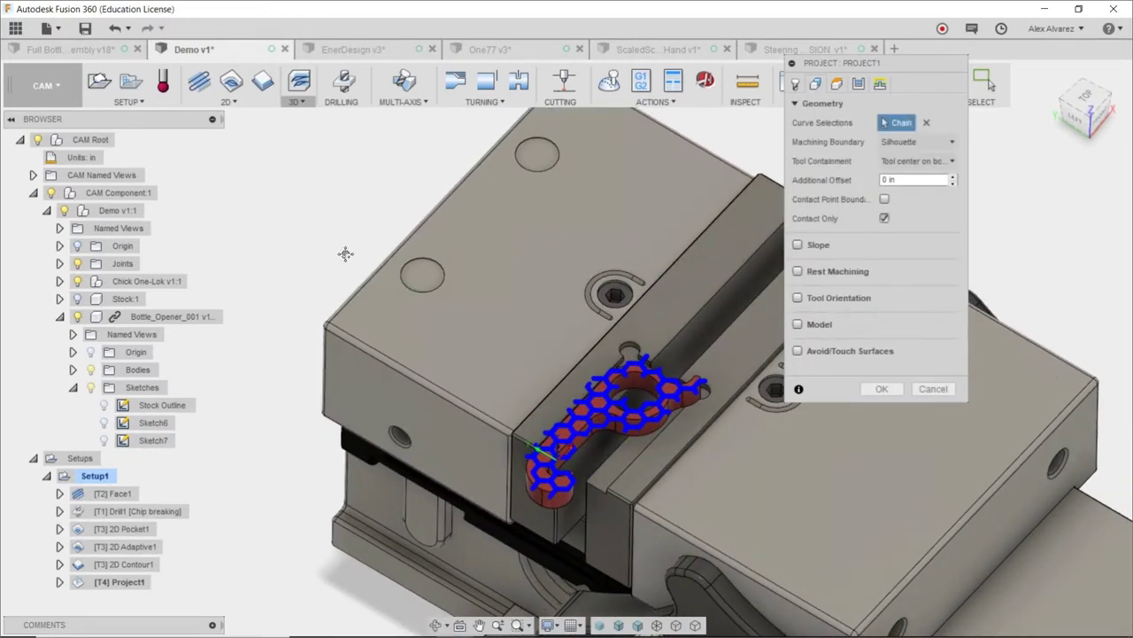
scroll(308, 206, "up", 2)
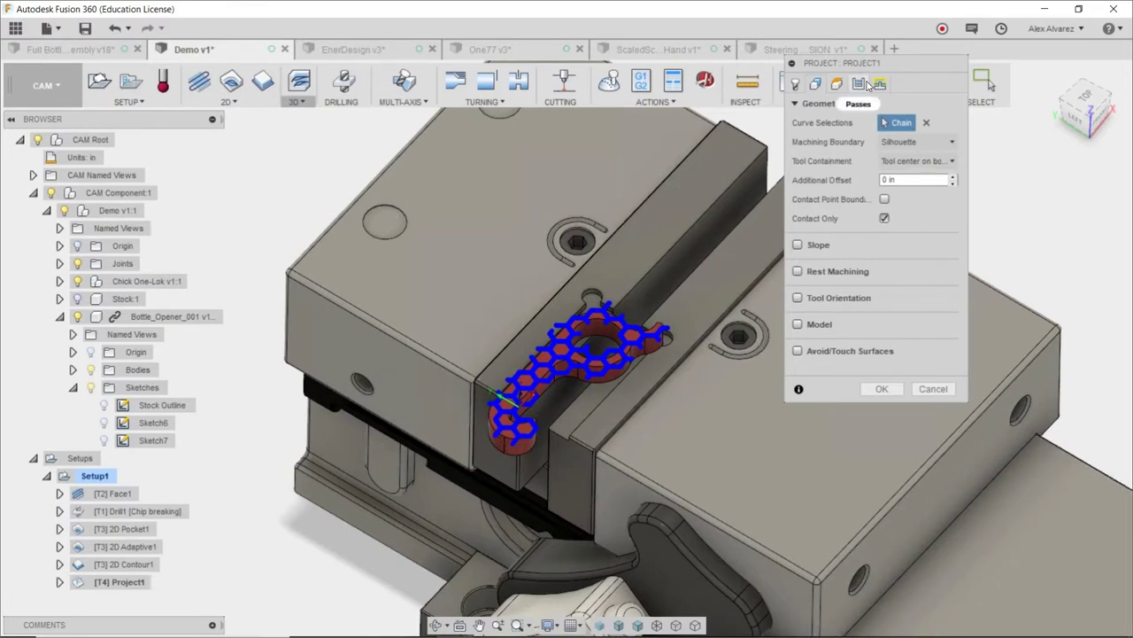
Step: Set the Axial Offset to -.003 and generate the Project toolpath
left_click(858, 85)
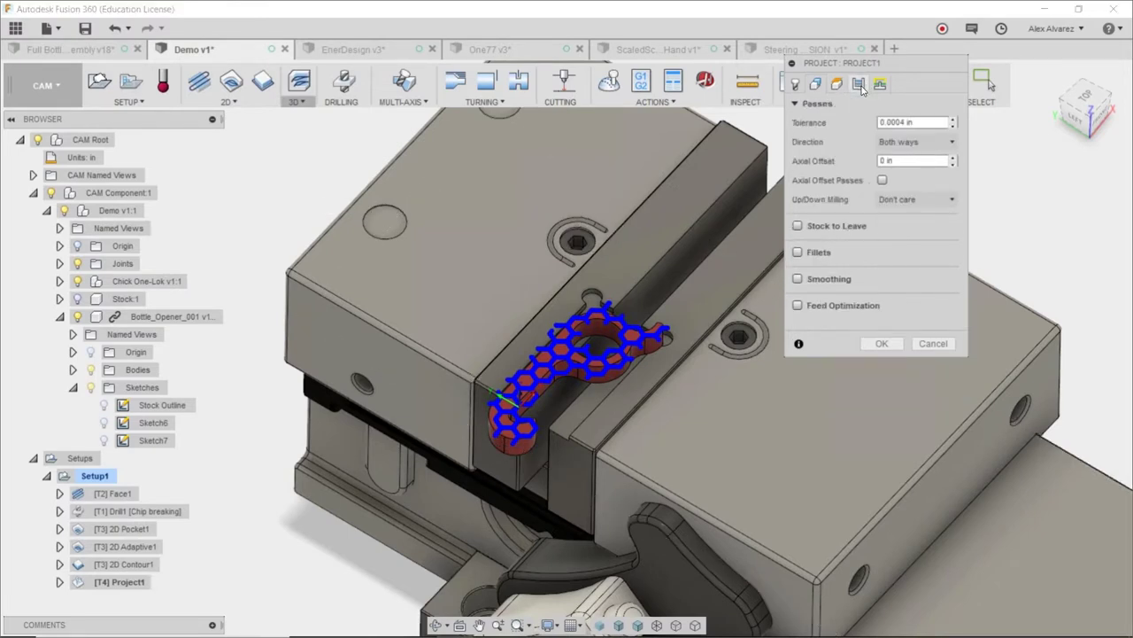
left_click(916, 161)
type("-")
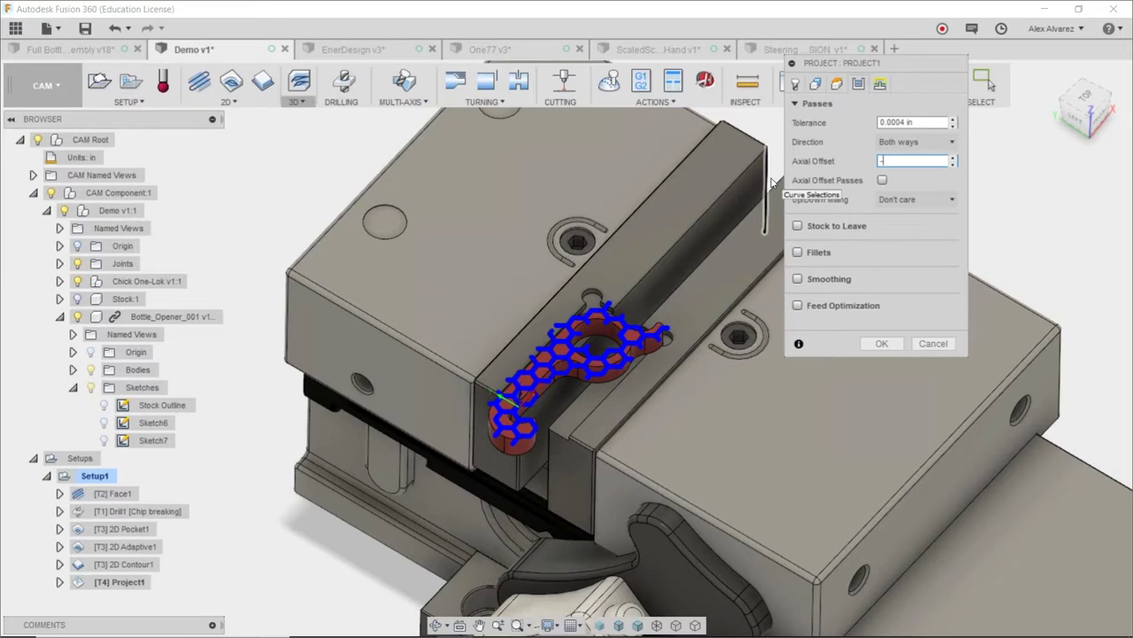
type(".003")
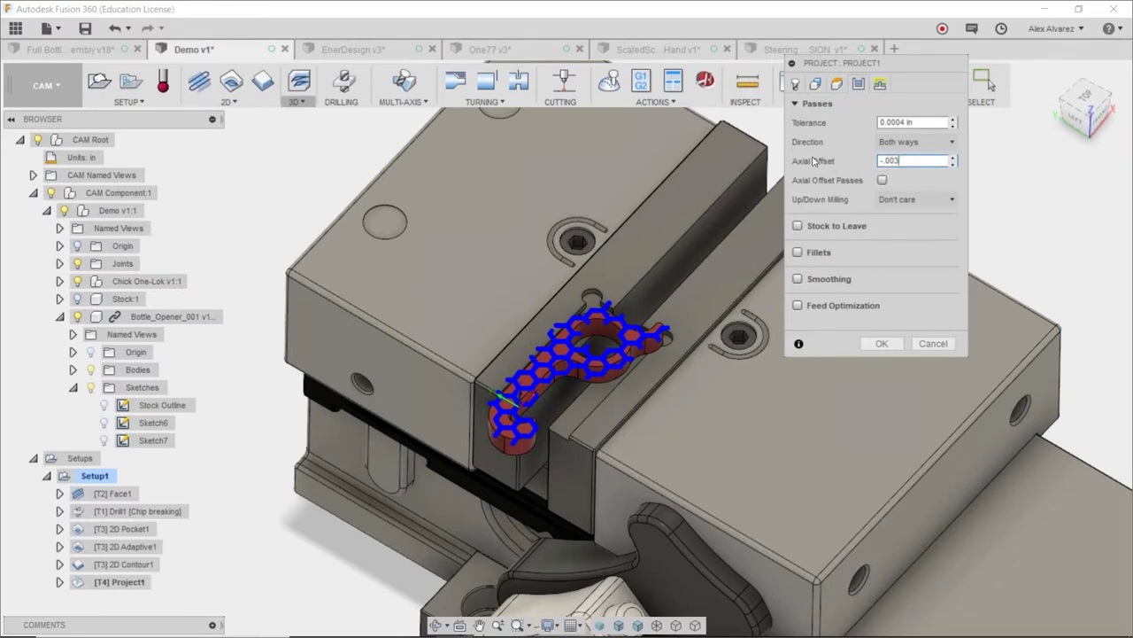
key("Return")
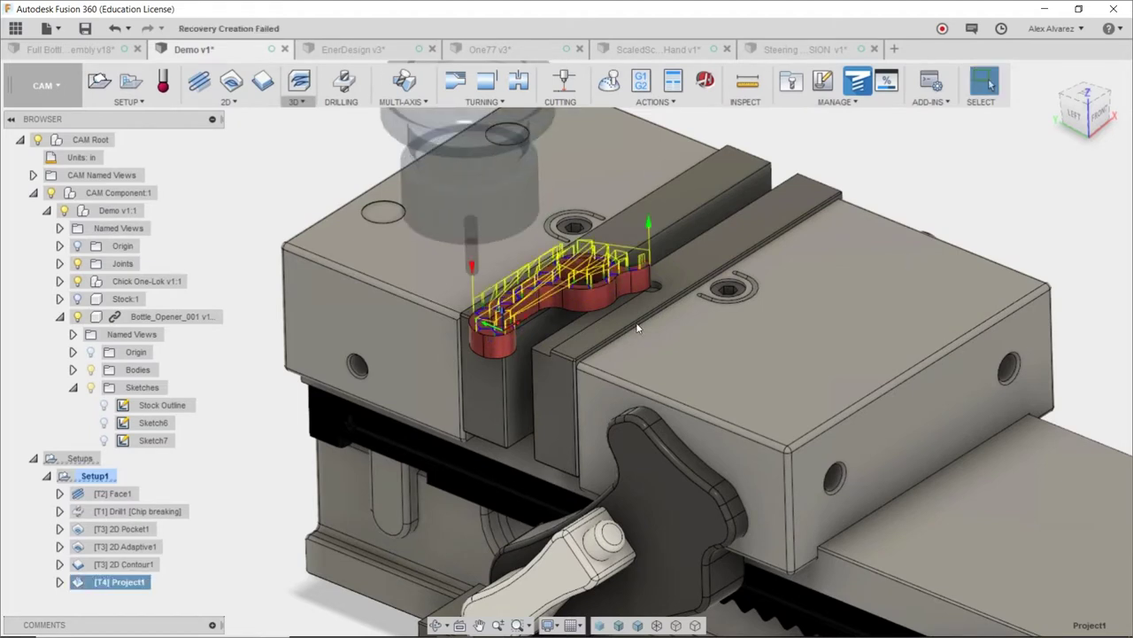
scroll(485, 315, "up", 10)
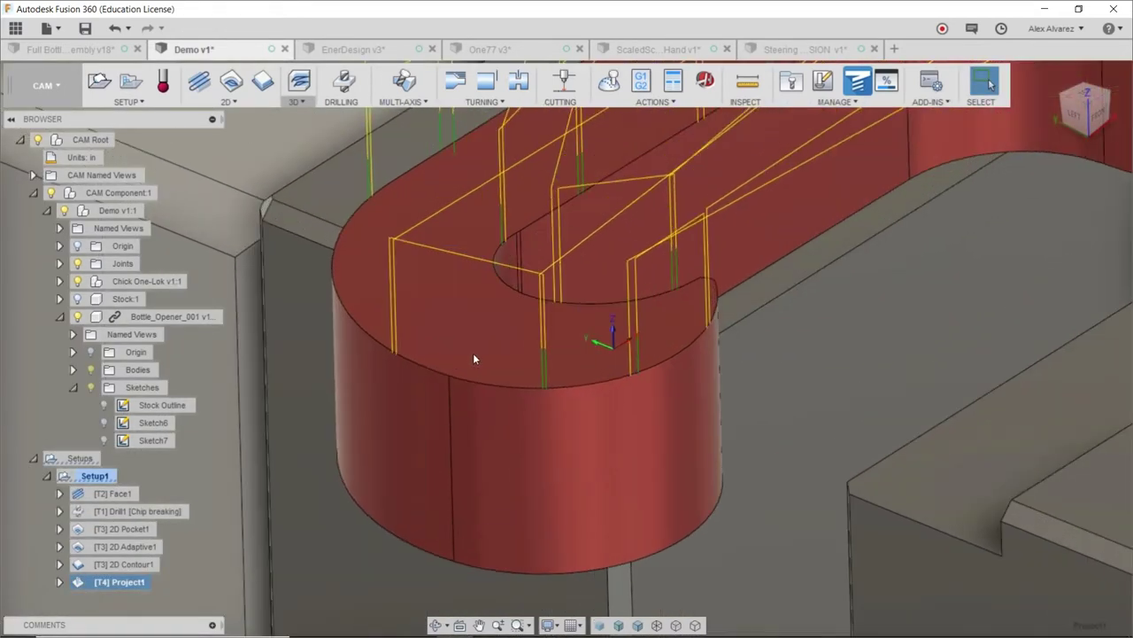
middle_click_drag(472, 352, 427, 352, "shift")
scroll(426, 351, "down", 10)
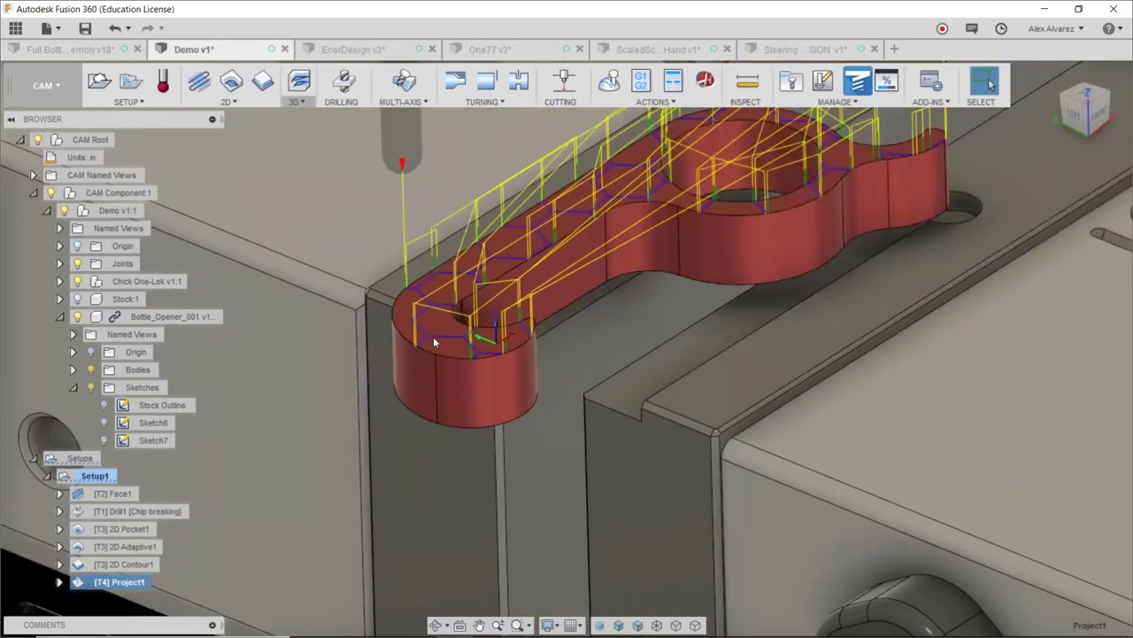
scroll(439, 331, "down", 8)
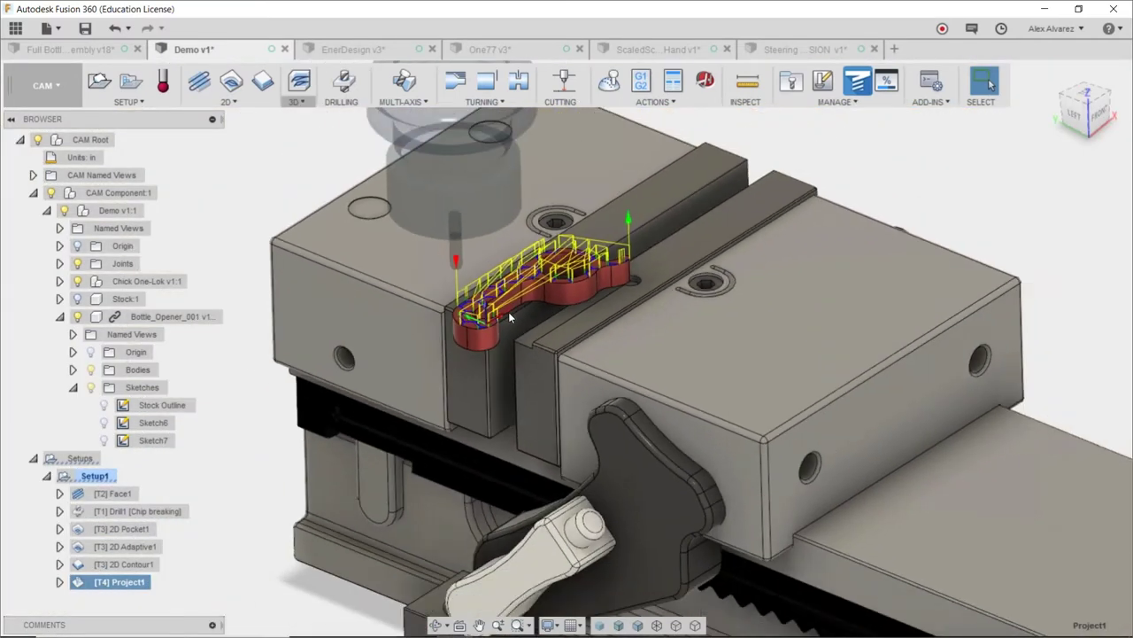
left_click(225, 100)
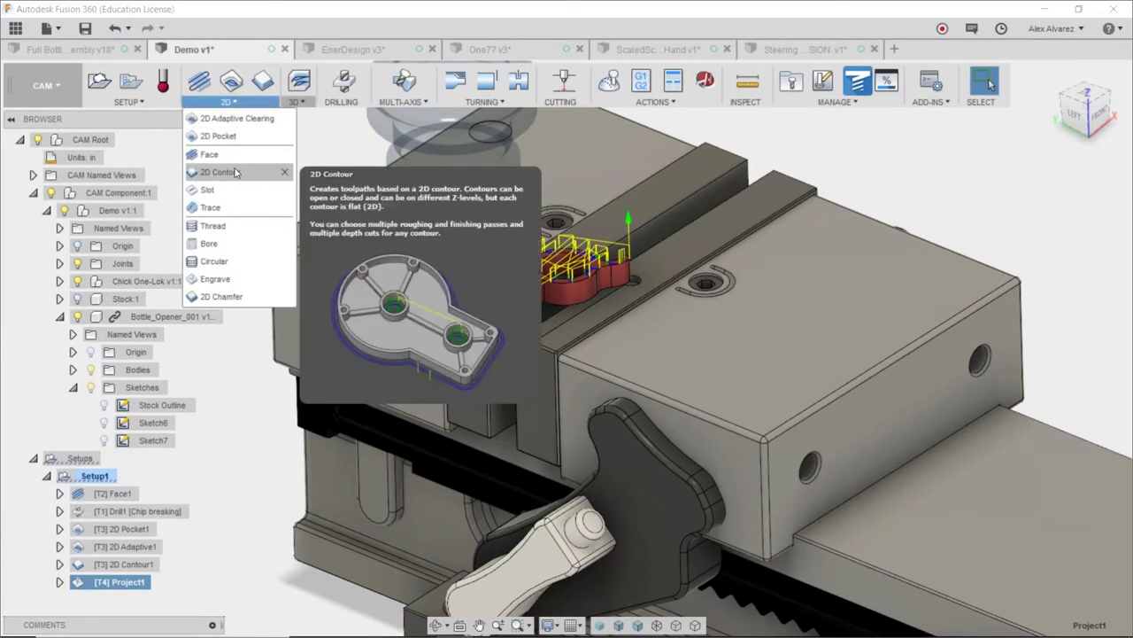
Step: Start a 2D Contour with the 3/16" 45° chamfer mill on the bottle opener's outline contours
left_click(237, 173)
left_click(889, 124)
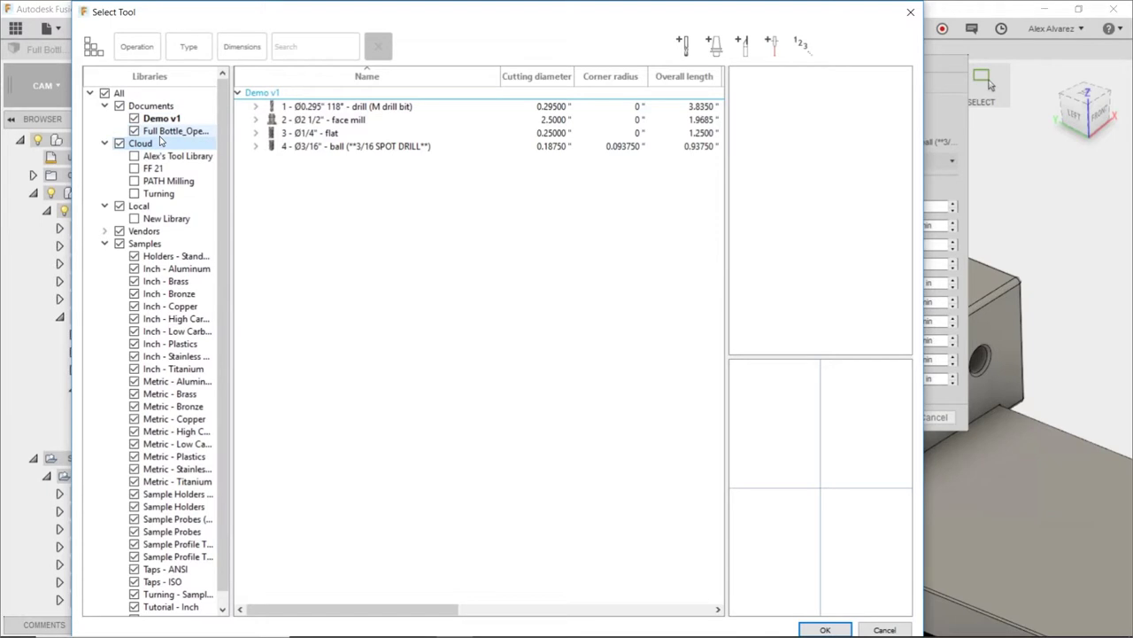
left_click(175, 131)
double_click(361, 146)
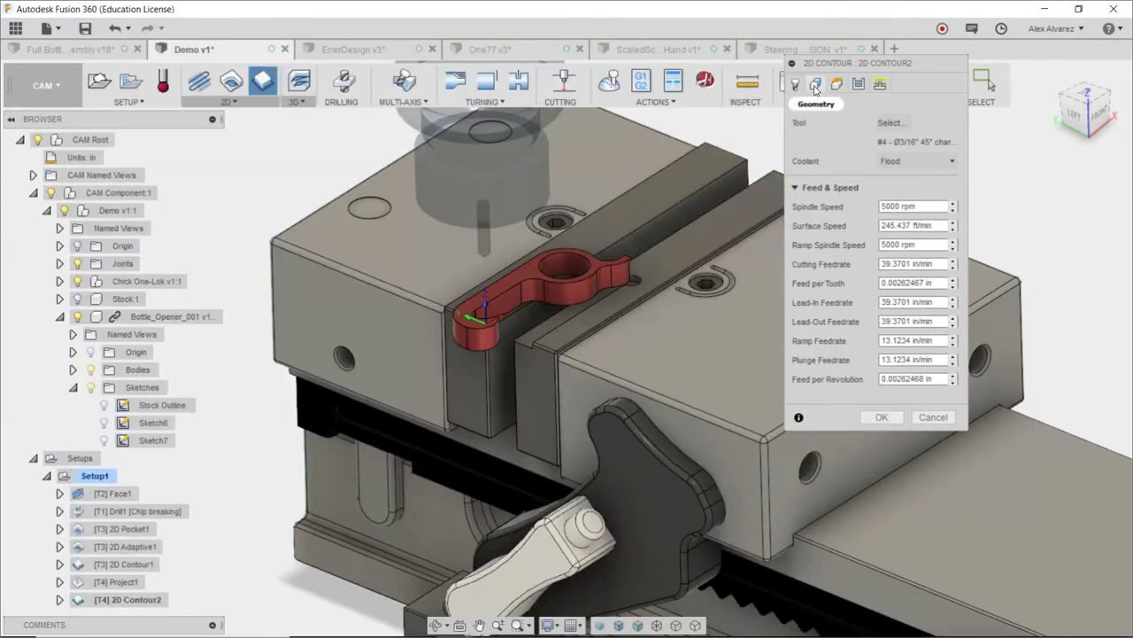
left_click(815, 85)
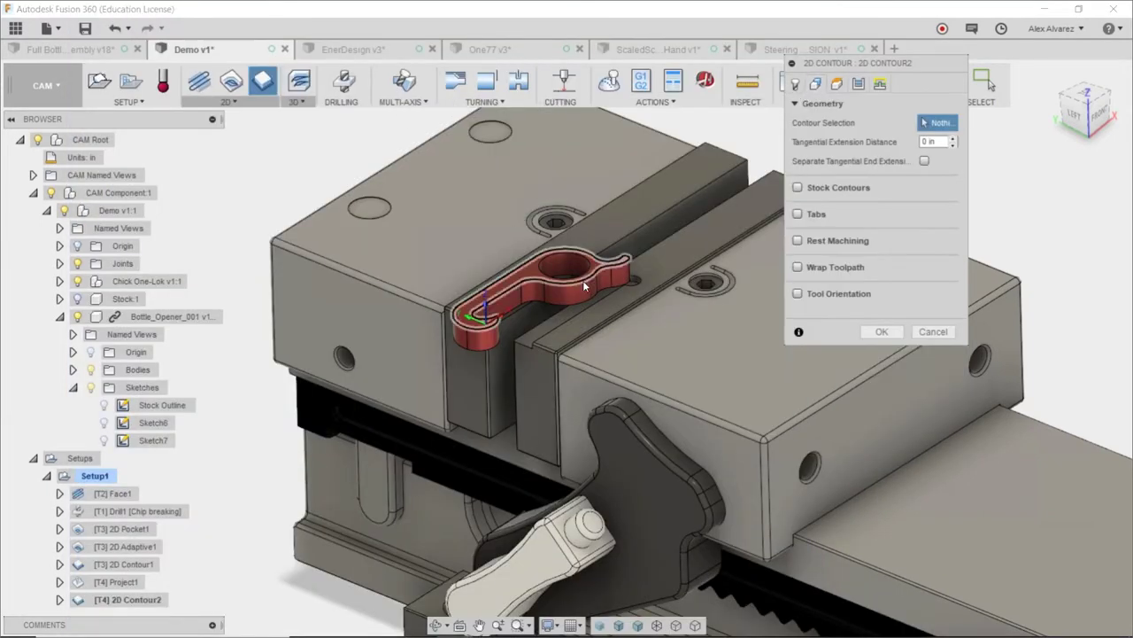
left_click(583, 279)
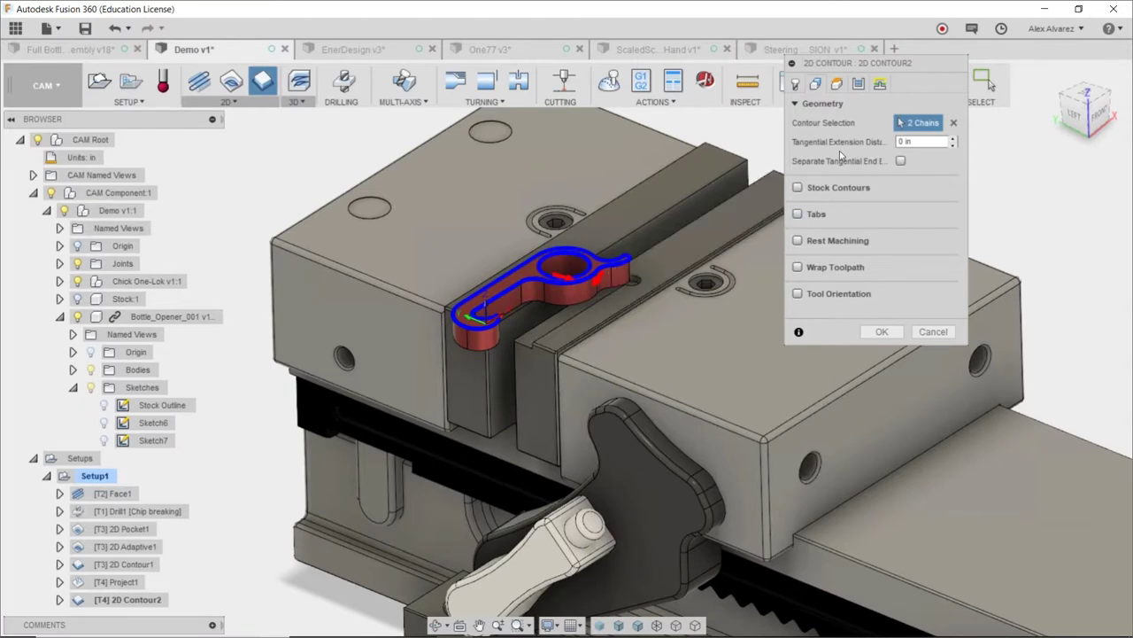
Step: Set the chamfer width to .01, adjust the tip offset, and generate the contour toolpath
left_click(858, 84)
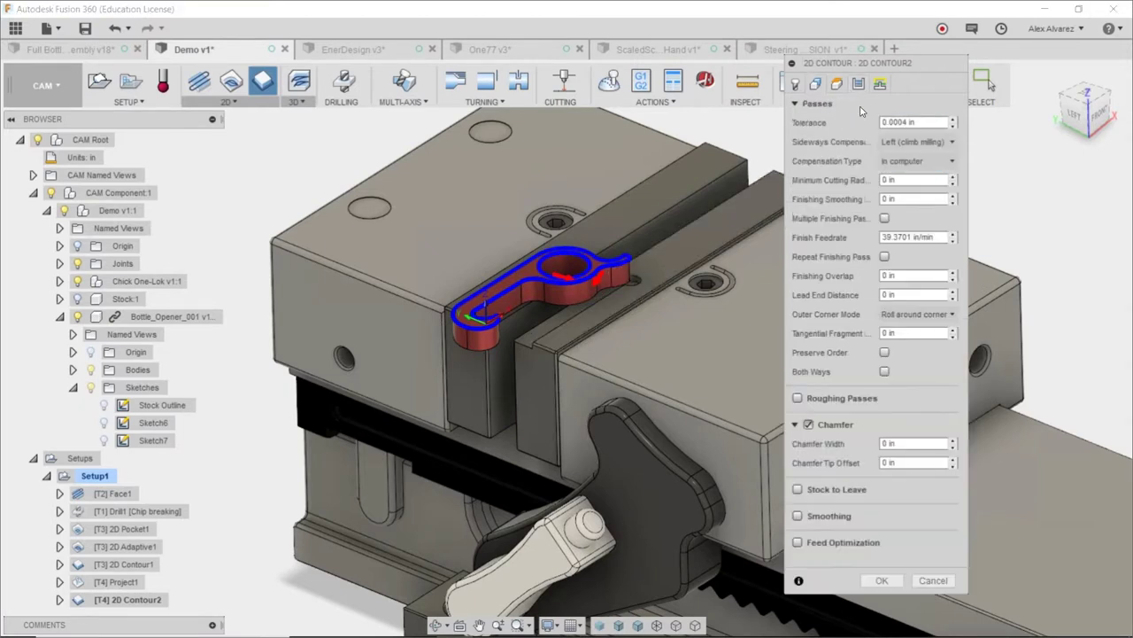
double_click(908, 443)
key("BackSpace")
type(".01")
key("Tab")
type(".0")
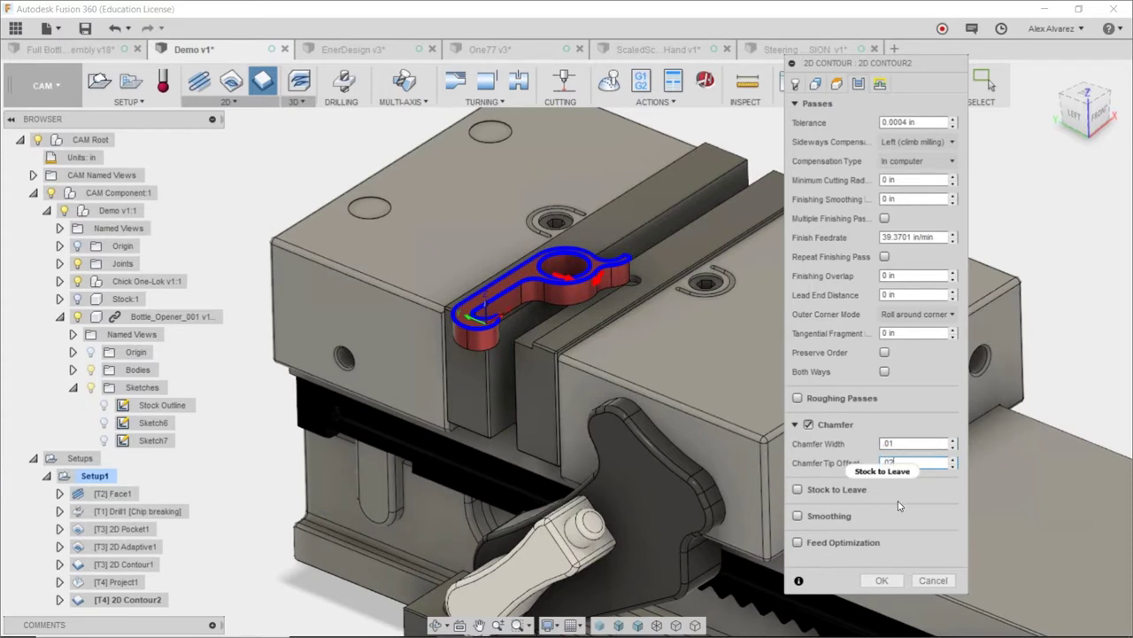
left_click(882, 580)
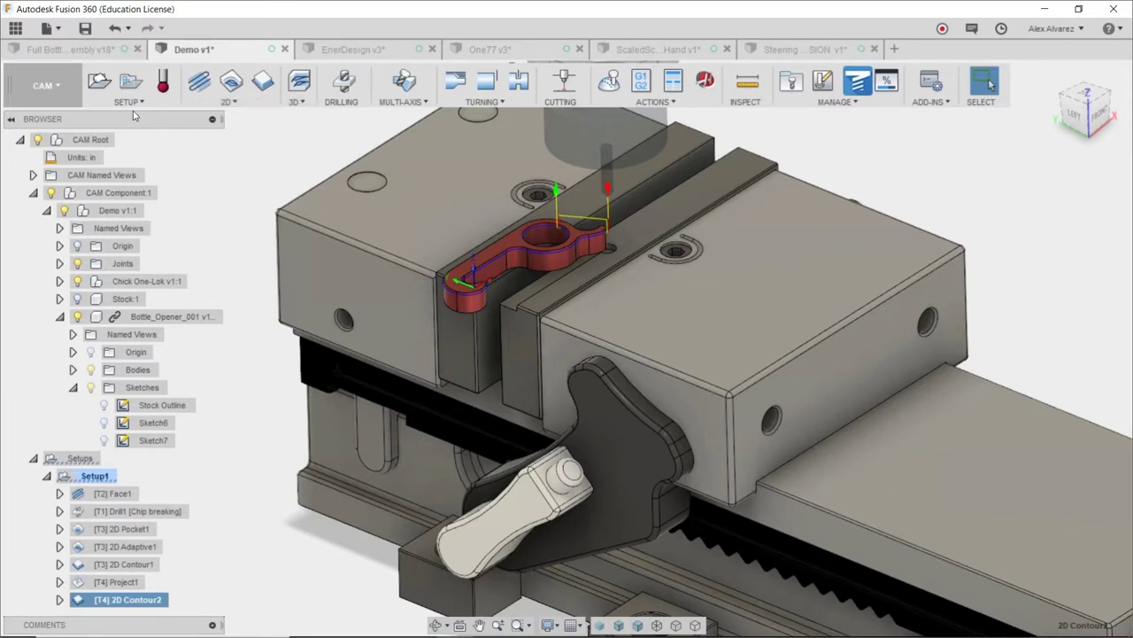
Step: Simulate Setup1 with toolpaths hidden and stock shown, and play the machining
left_click(93, 476)
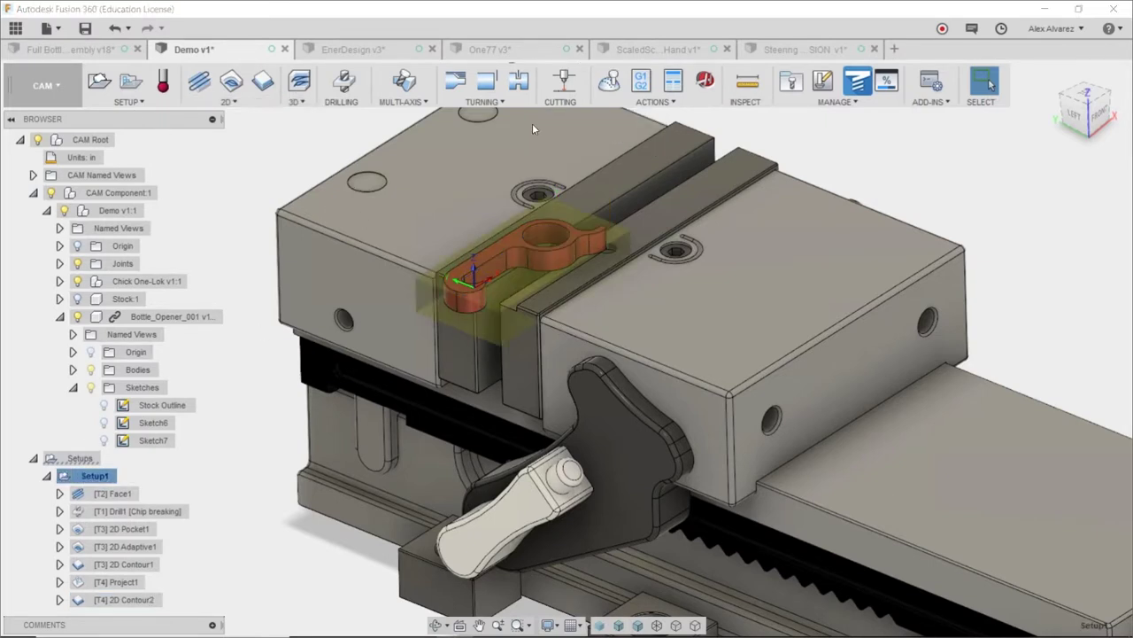
left_click(609, 82)
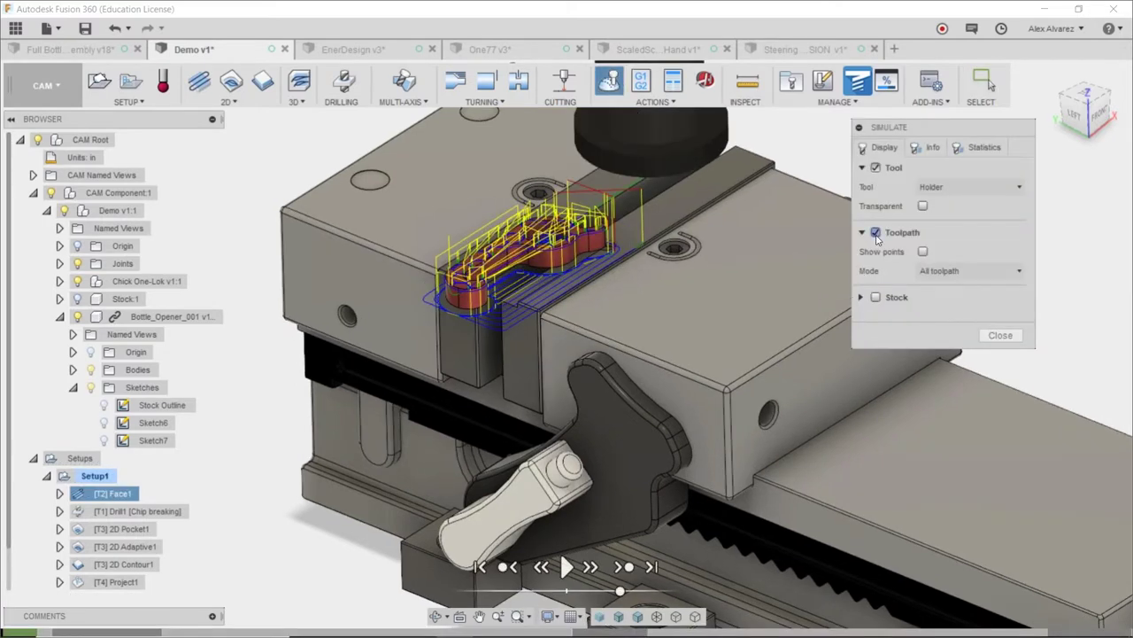
left_click(876, 232)
left_click(876, 259)
left_click(567, 566)
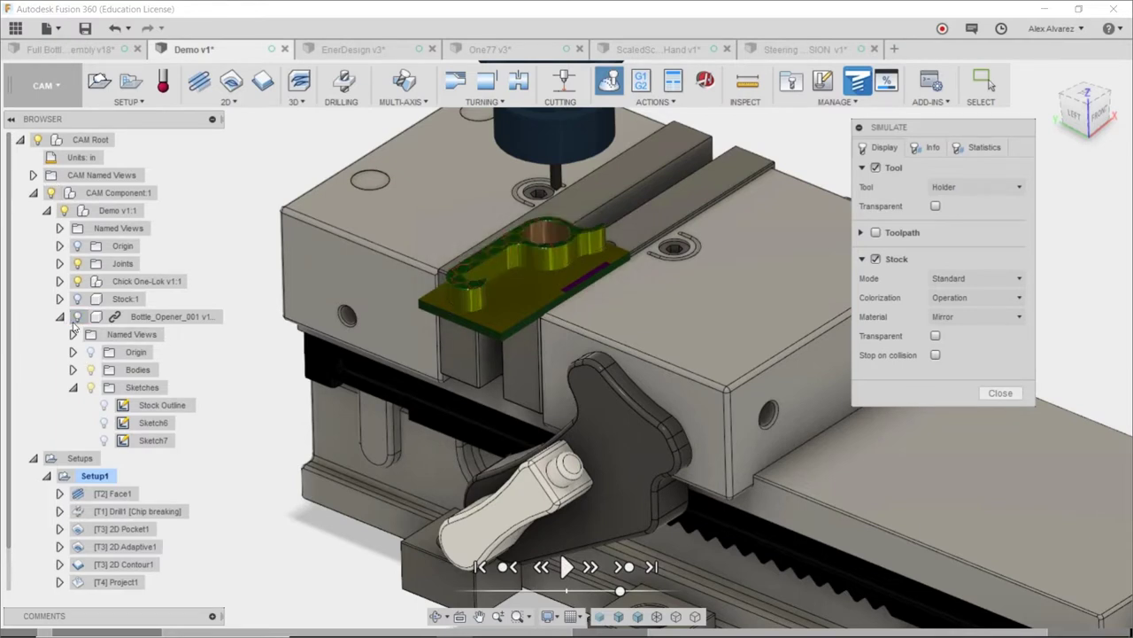
Step: Orbit to inspect the machined hex pattern, unzoom the stock, and exit the simulation
scroll(478, 247, "up", 3)
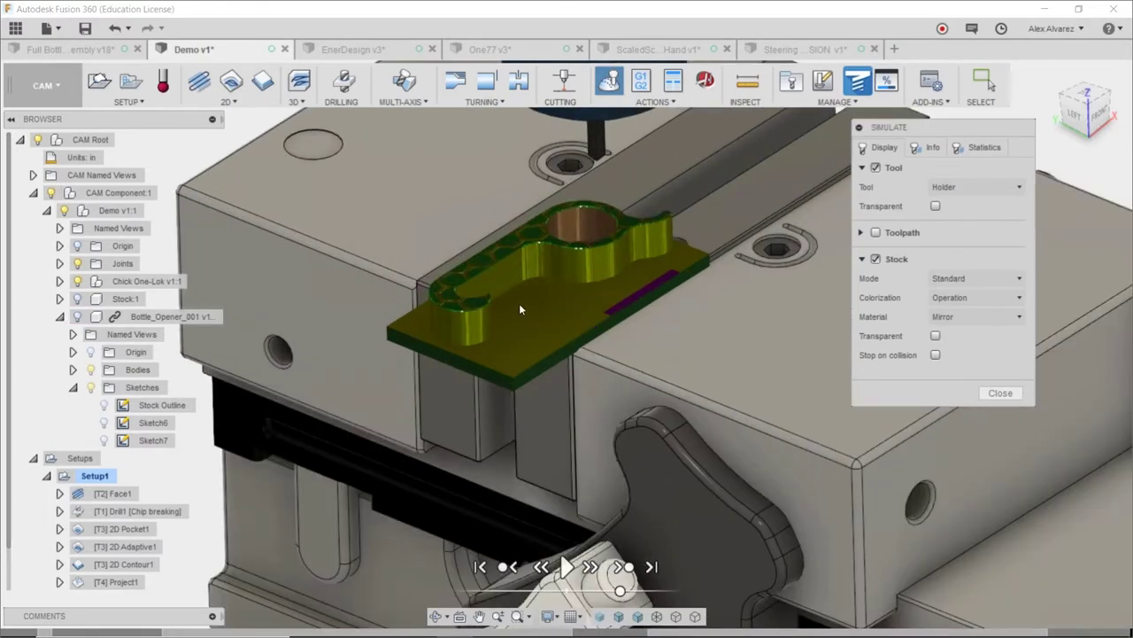
middle_click_drag(541, 296, 256, 339, "shift")
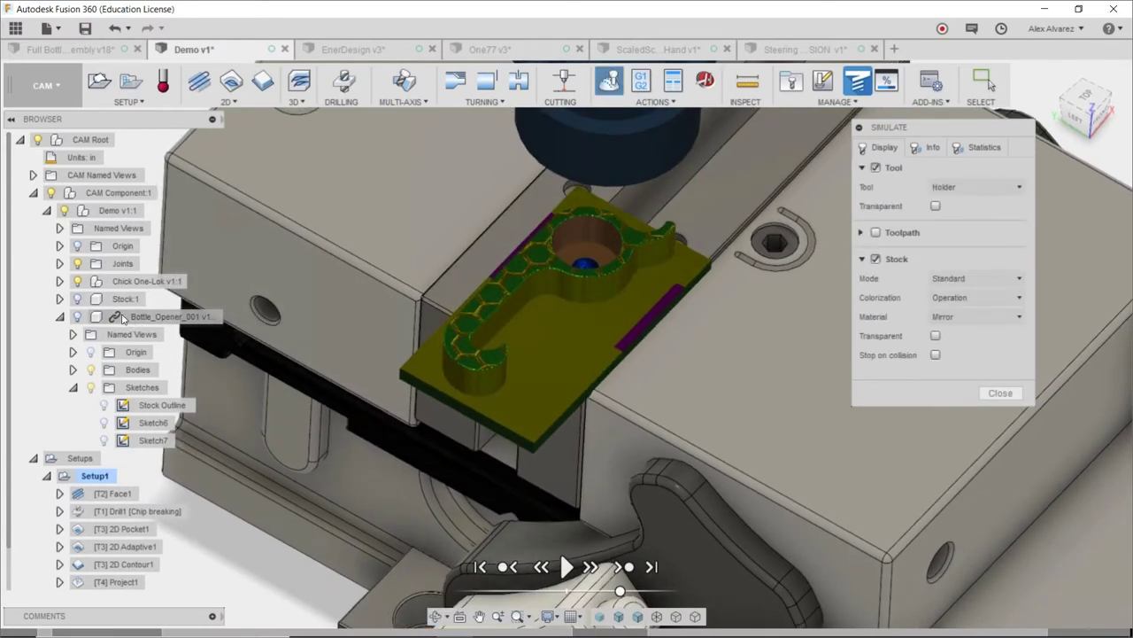
middle_click_drag(577, 330, 622, 305, "shift")
middle_click_drag(615, 305, 590, 328, "shift")
right_click(589, 328)
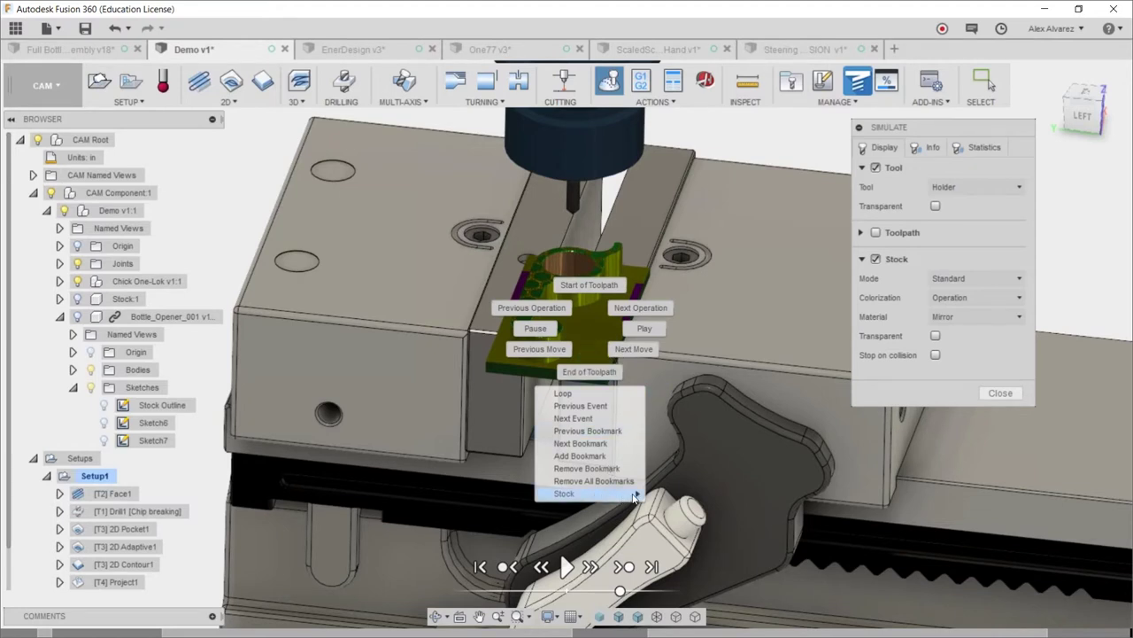
mouse_move(630, 495)
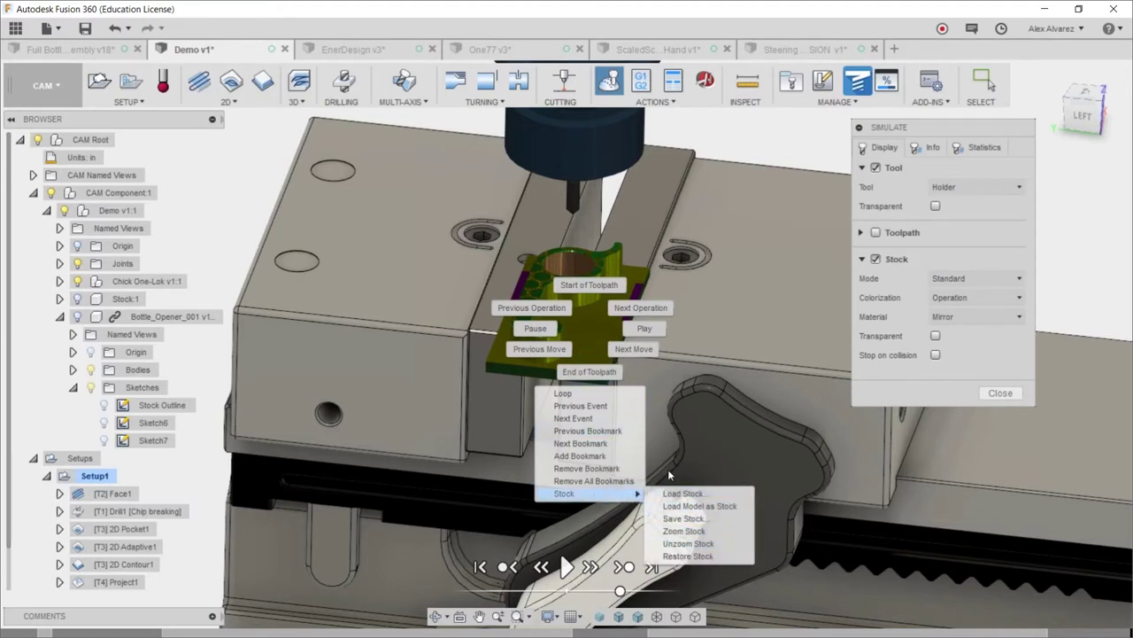
left_click(687, 543)
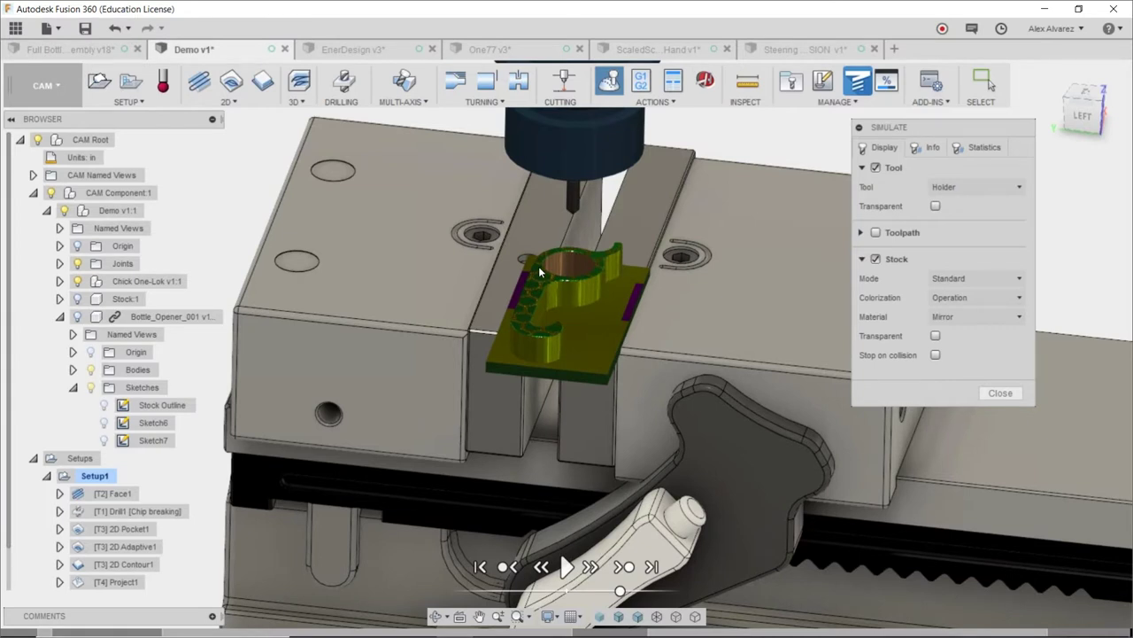
key("Escape")
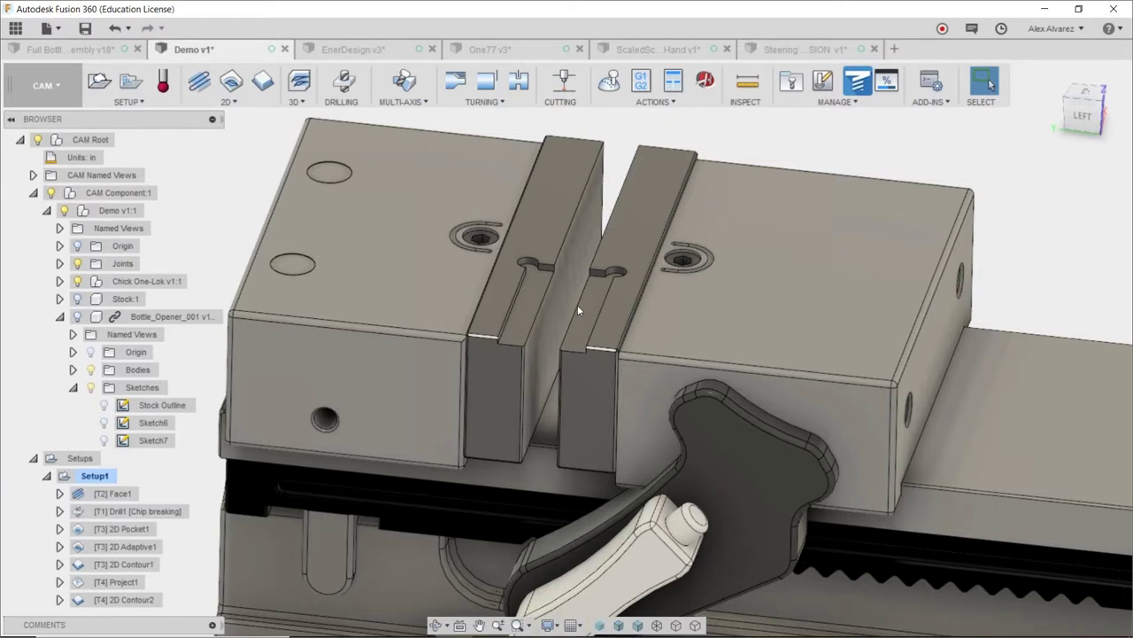
Step: Zoom out and orbit to an angled view of the whole vise setup
scroll(577, 290, "down", 3)
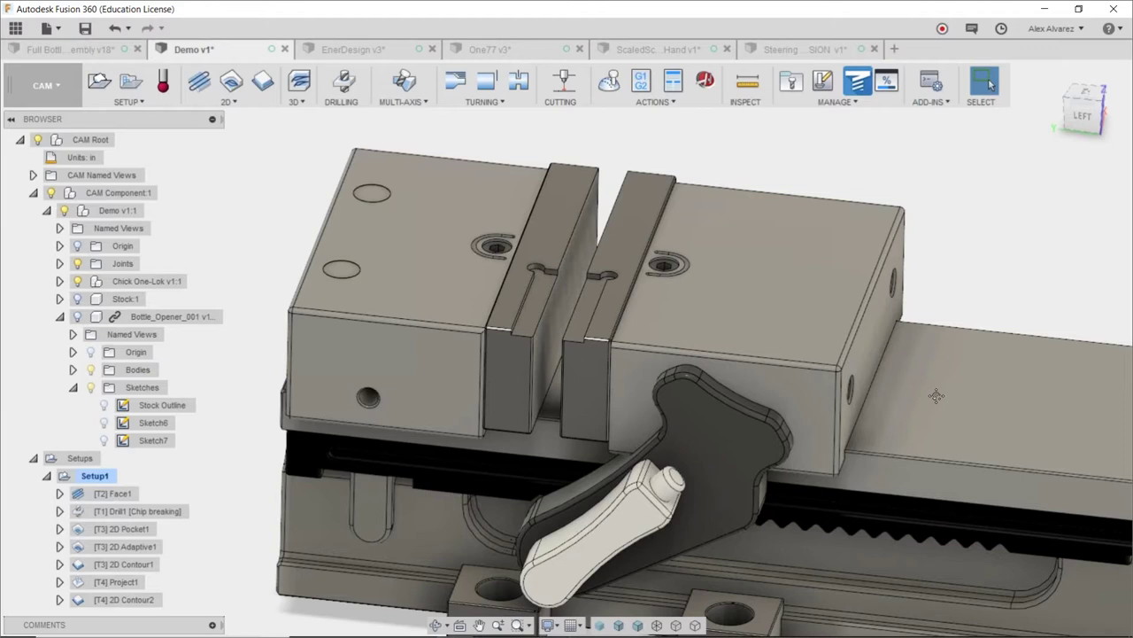
middle_click_drag(927, 403, 867, 433)
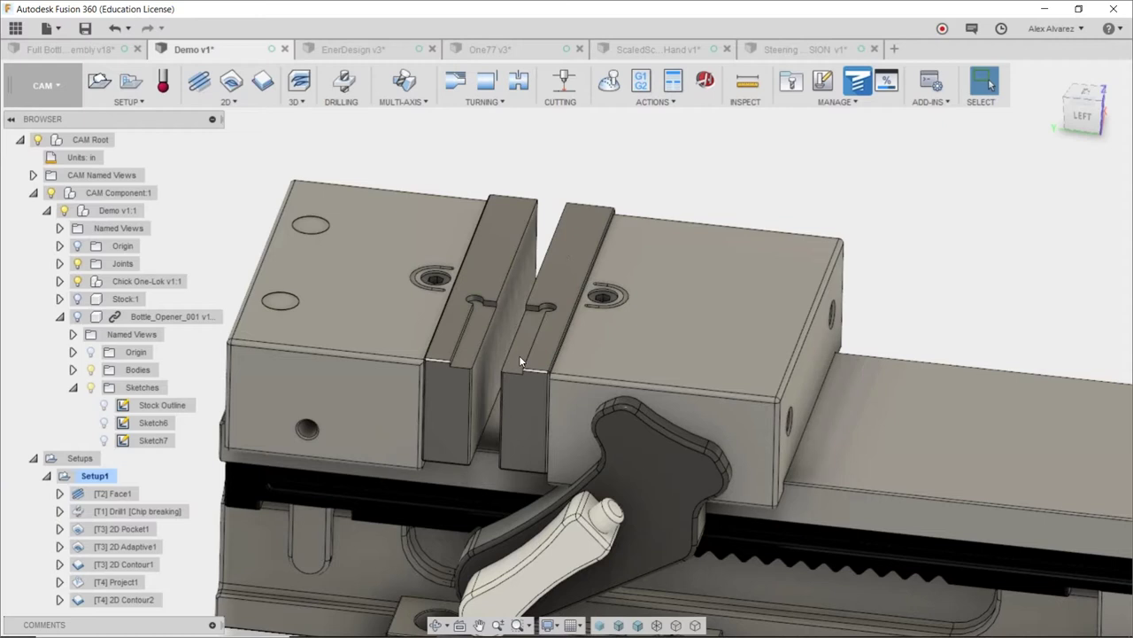
scroll(519, 355, "down", 4)
middle_click_drag(542, 345, 604, 260, "shift")
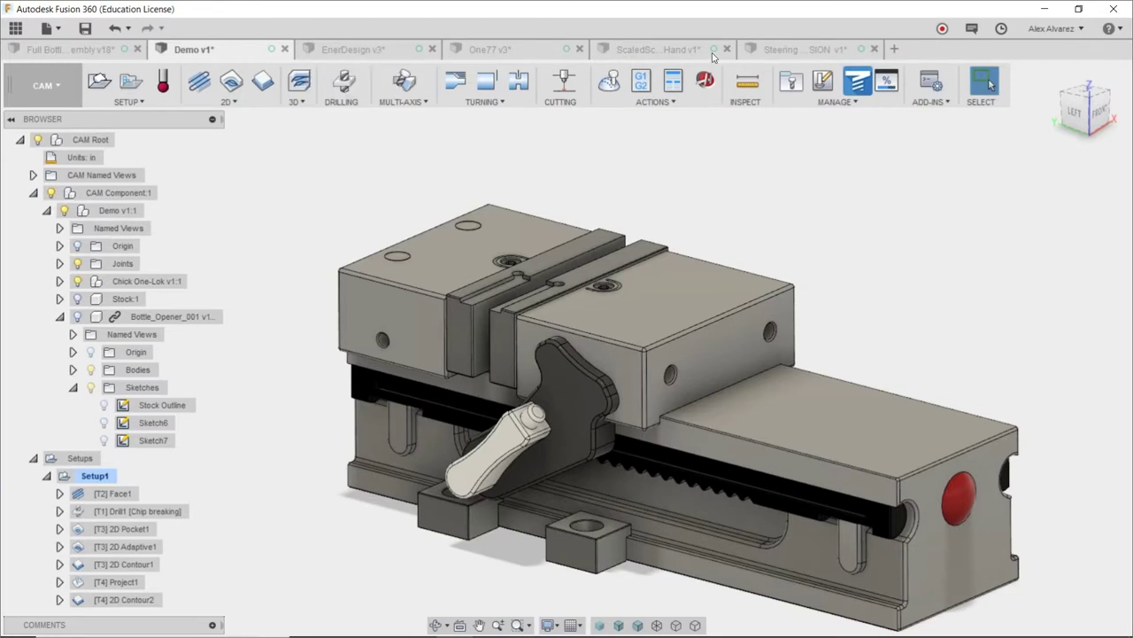
Step: Switch to the Steering Column Mount document and select its mesh body
left_click(800, 55)
left_click(625, 237)
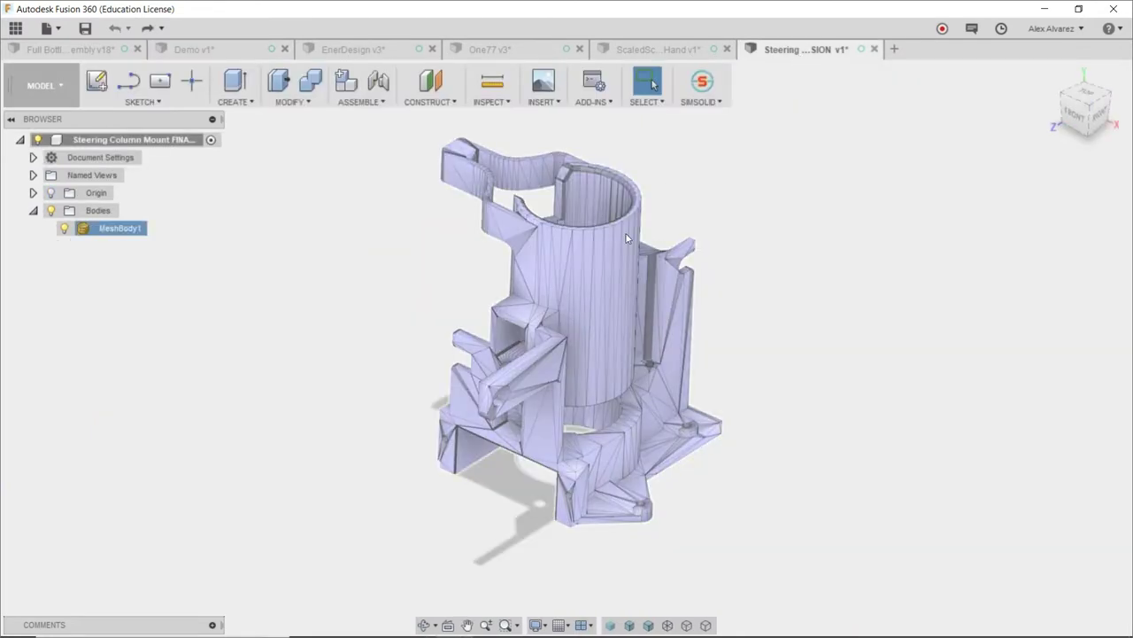
left_click(564, 622)
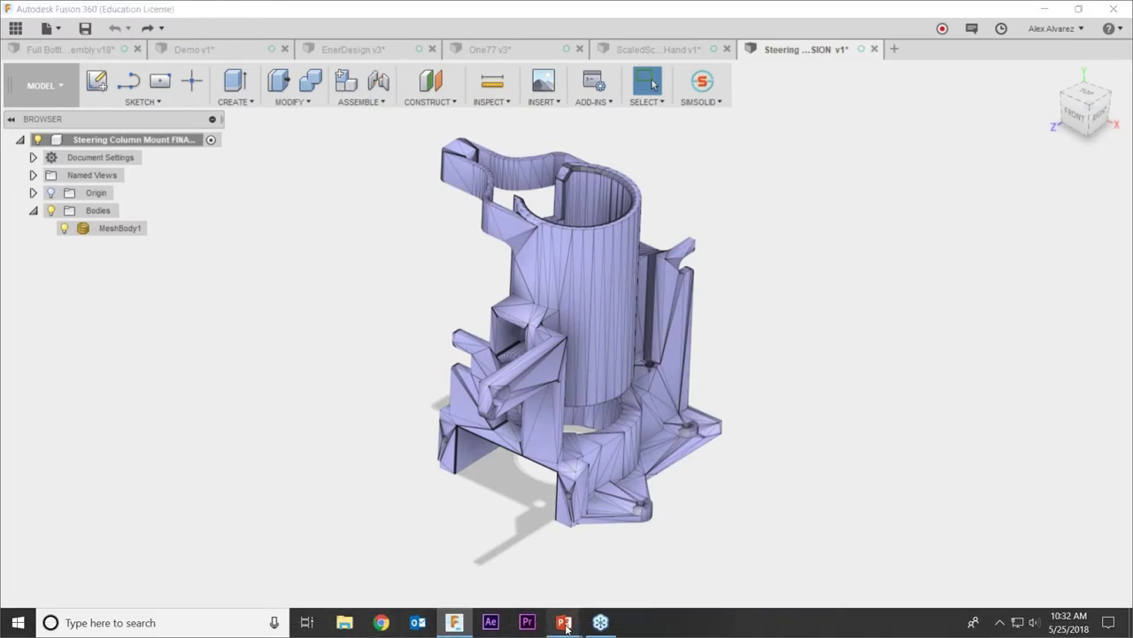
Step: Resume the slide show and advance past the machined-part photo to 'What is an STL file?'
left_click(617, 567)
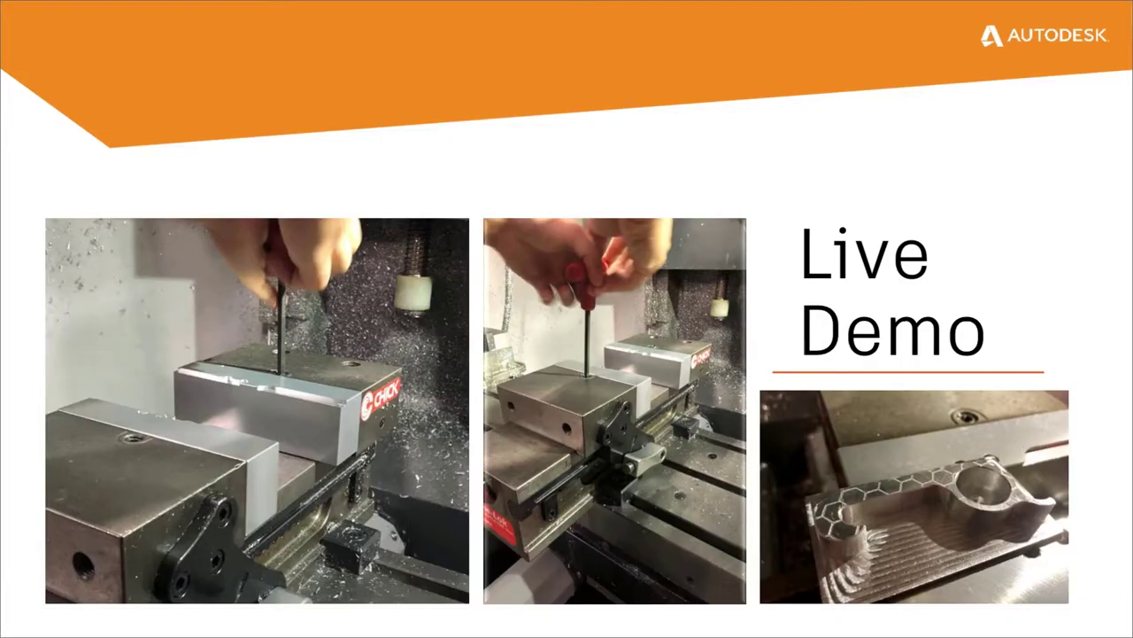
key("Right")
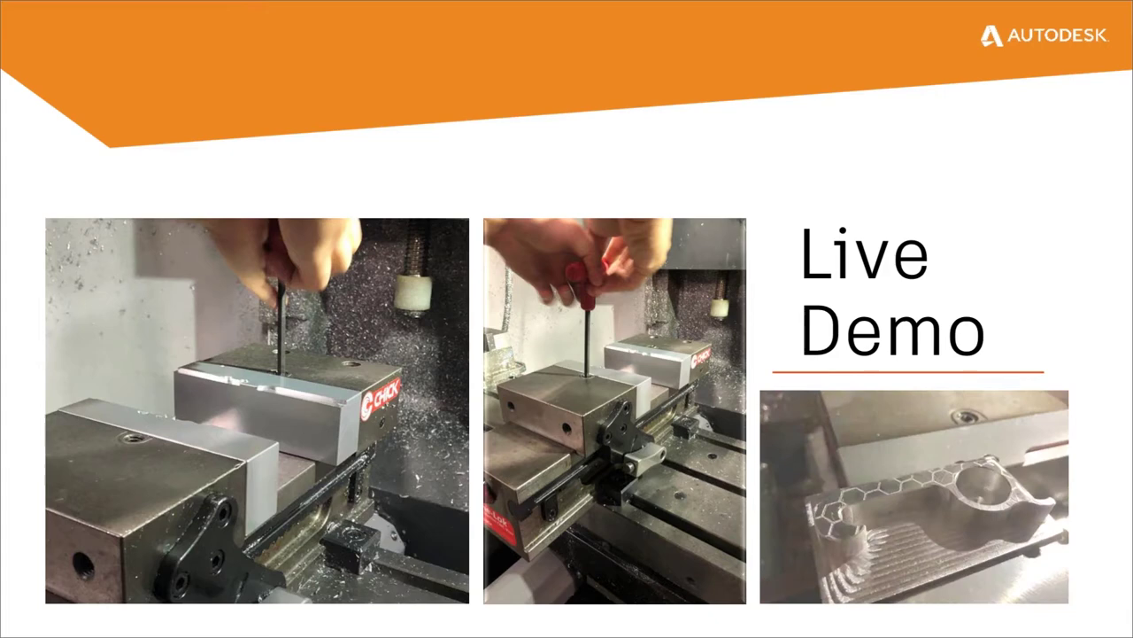
key("Right")
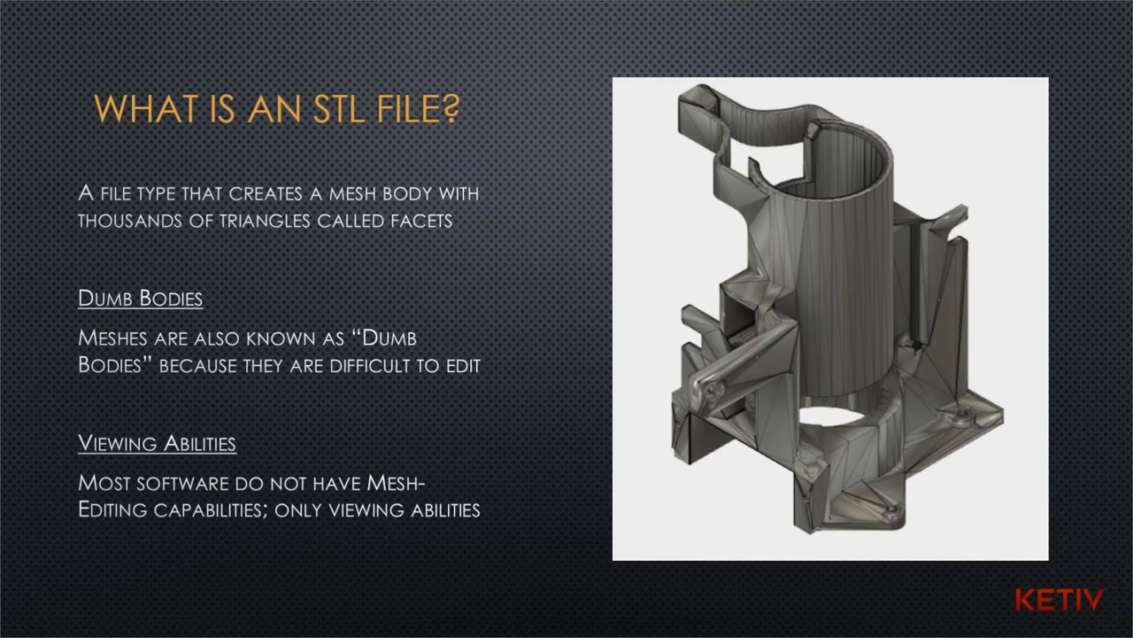
Step: Advance through 'Why an STL file/mesh is important' to the Goals slide
key("Right")
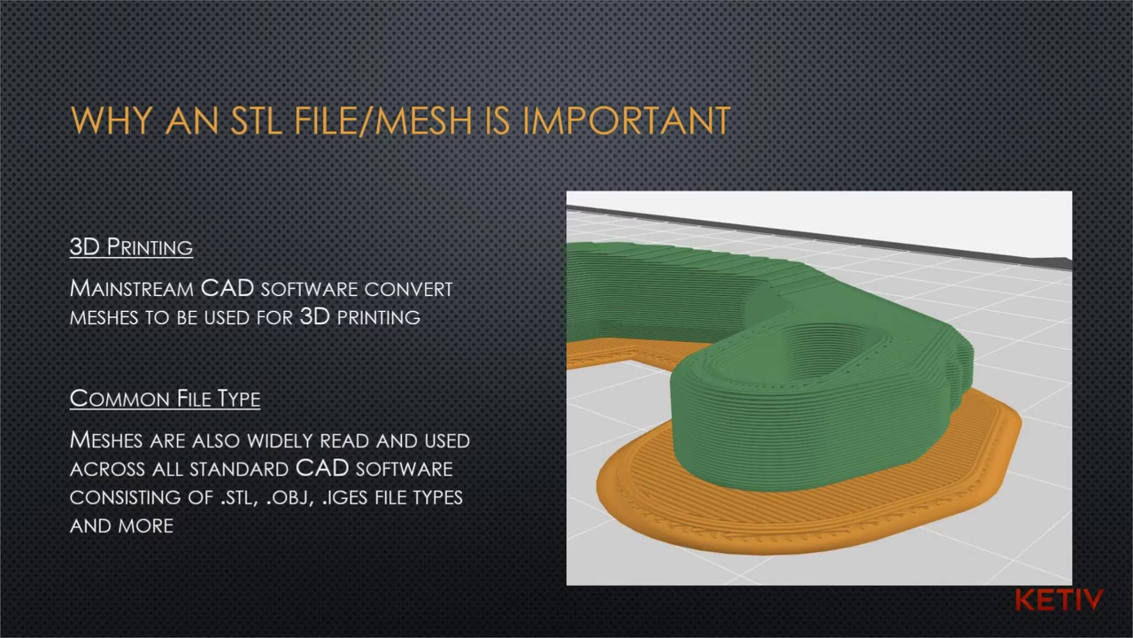
key("Right")
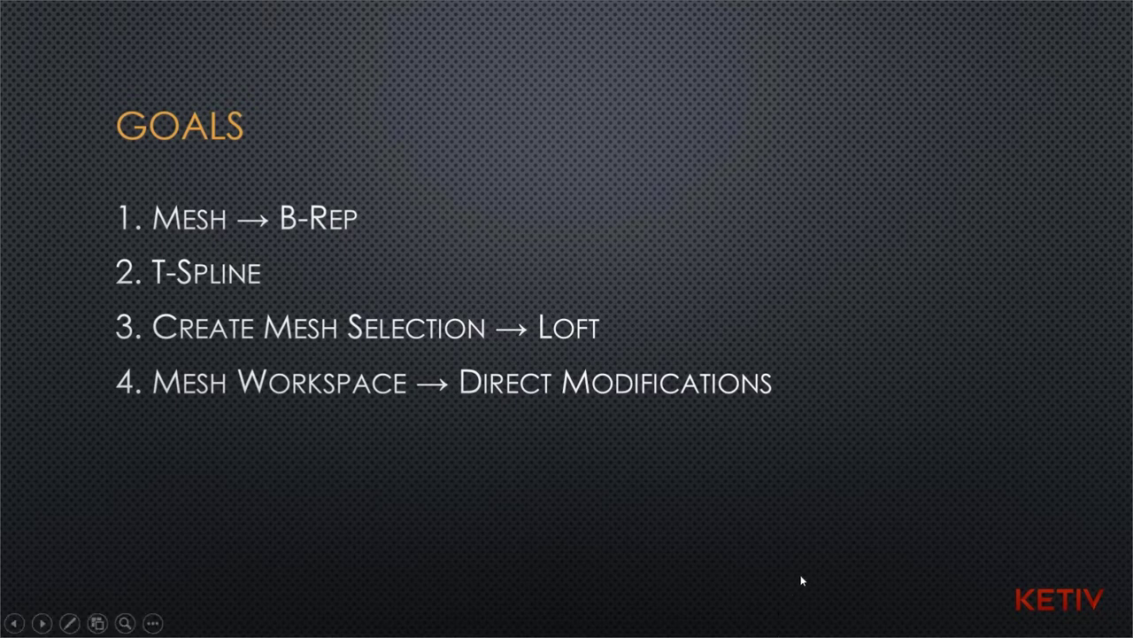
Step: Back in Fusion 360, review MeshBody1's properties, including material and facet count
key("alt+Tab")
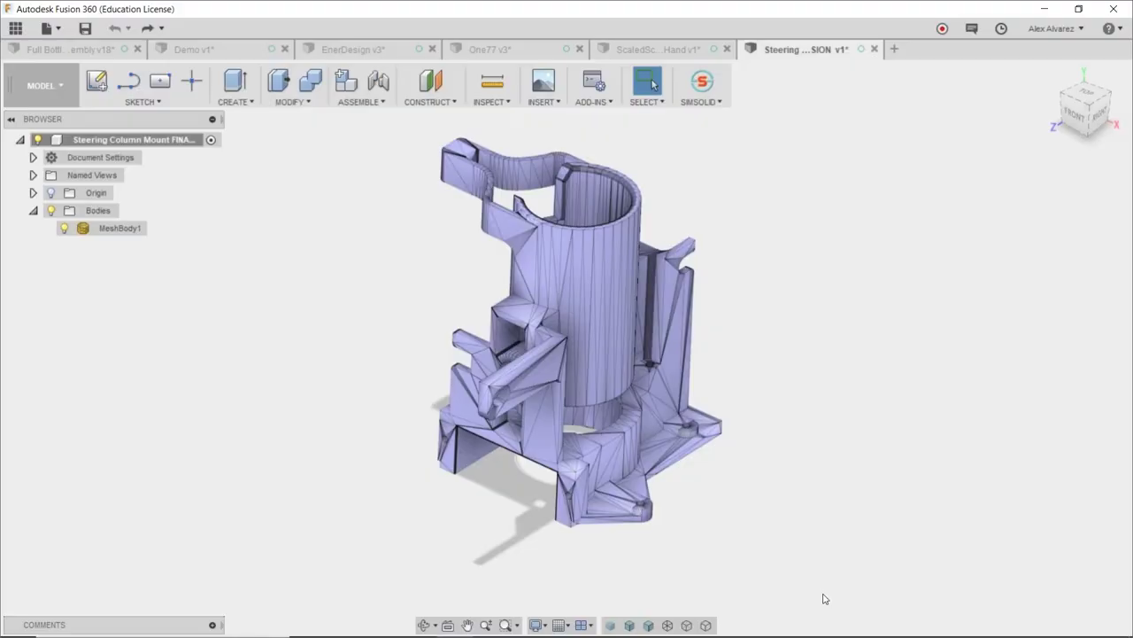
scroll(785, 433, "up", 4)
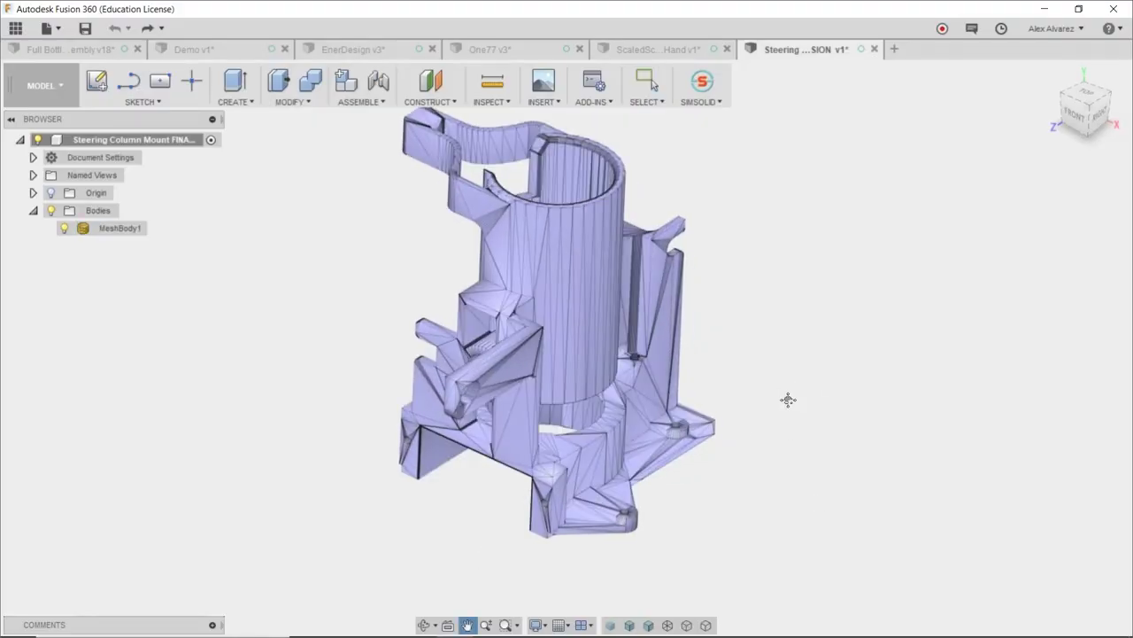
middle_click_drag(782, 441, 809, 419)
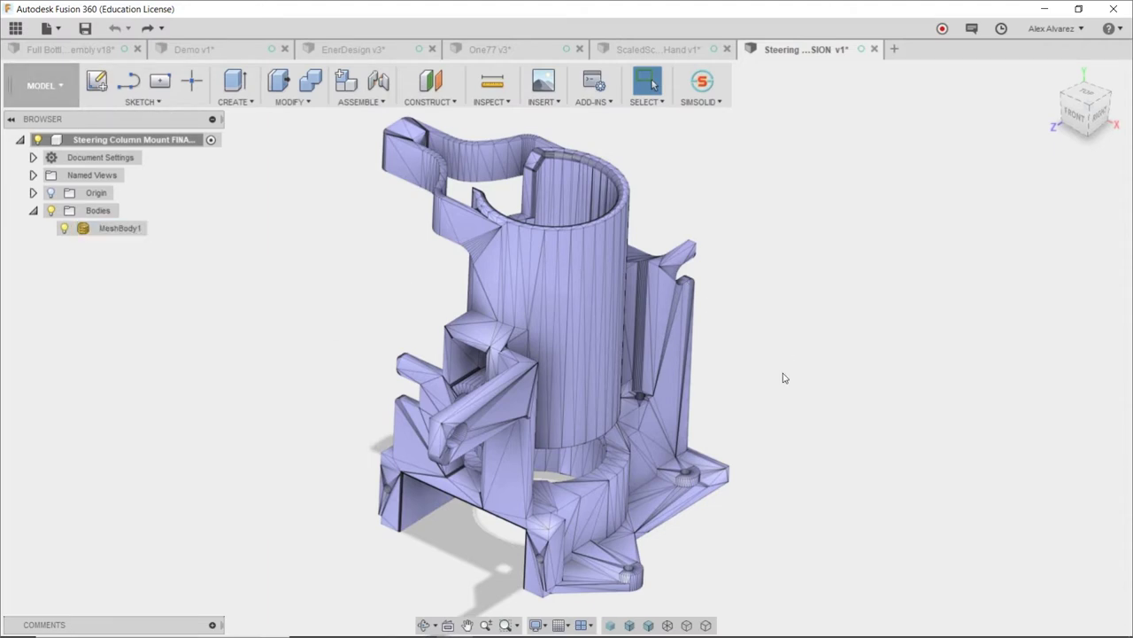
right_click(115, 232)
left_click(169, 409)
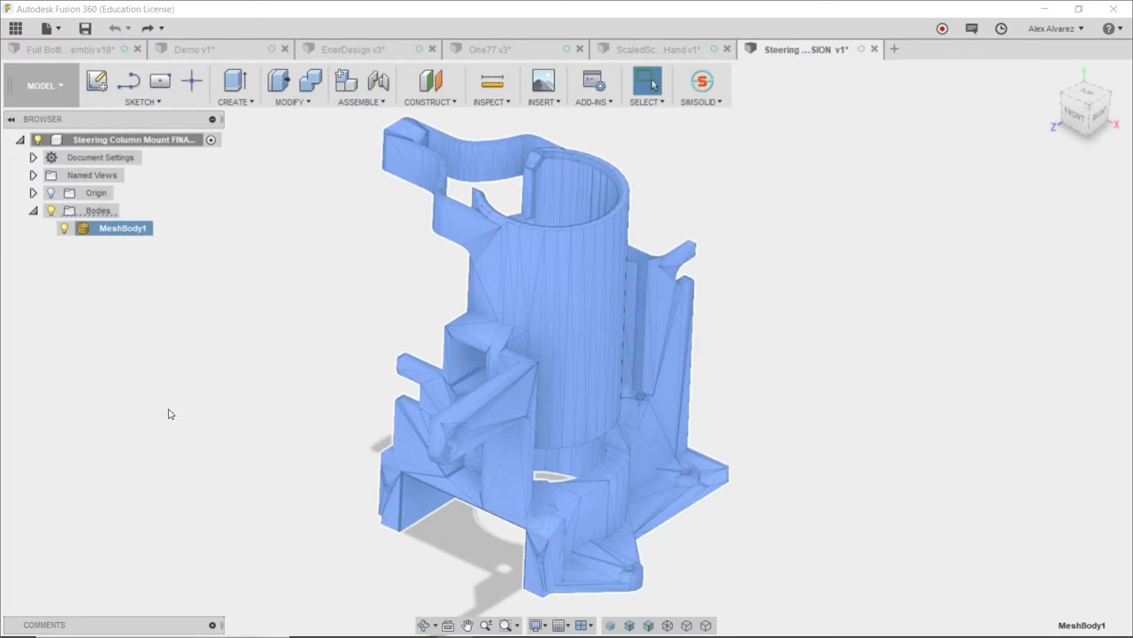
left_click(1000, 242)
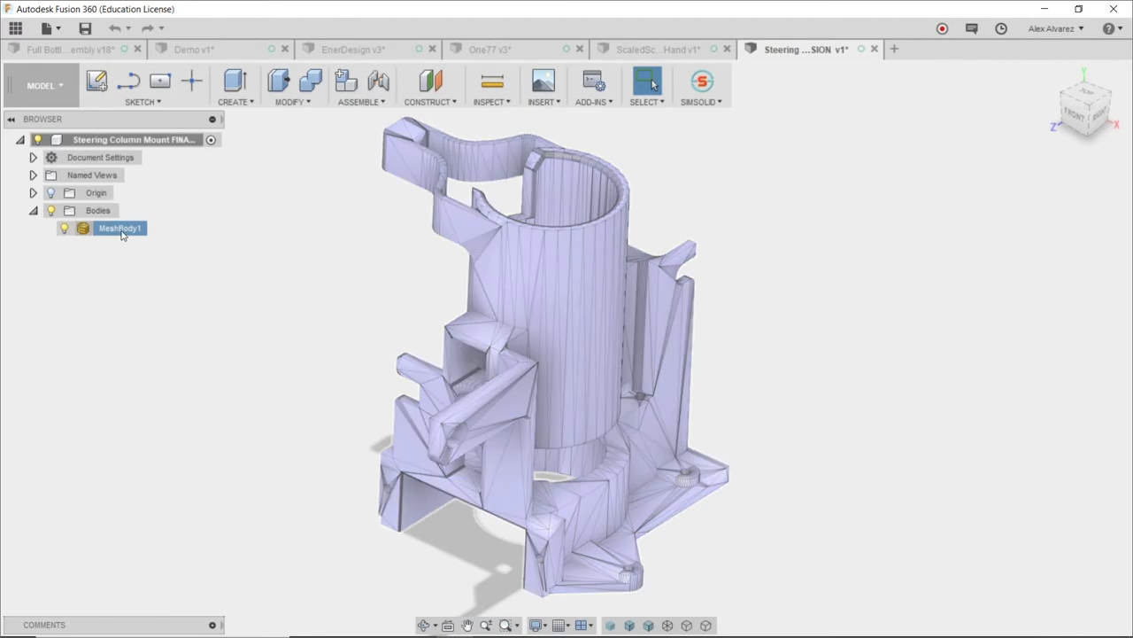
Step: Convert MeshBody1 to a solid Body1 with Mesh to BRep
right_click(123, 231)
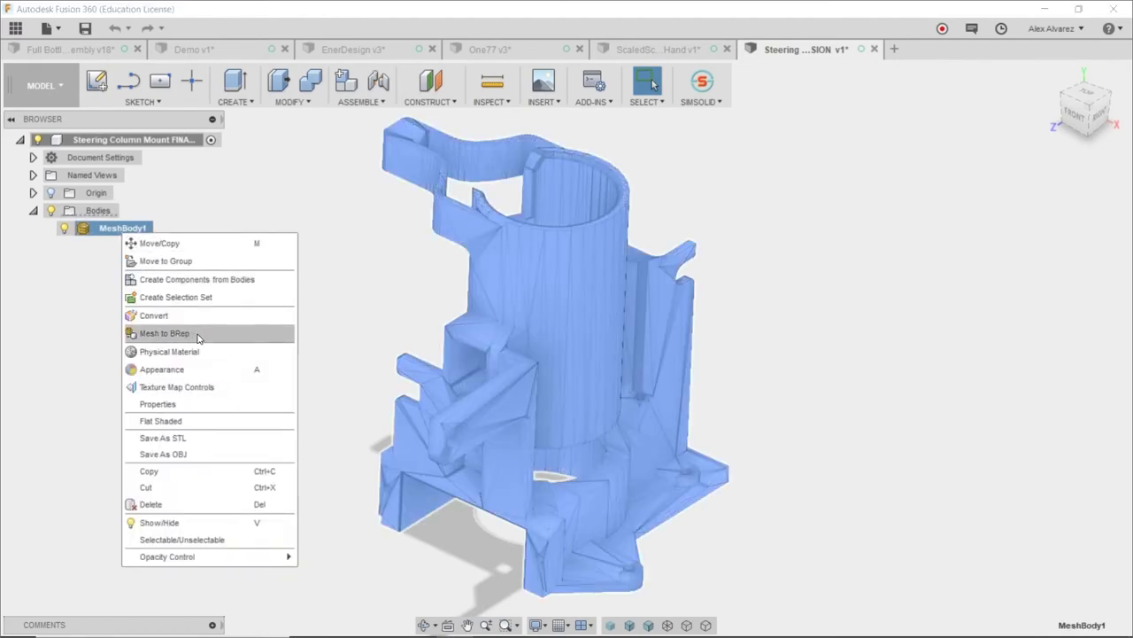
left_click(199, 334)
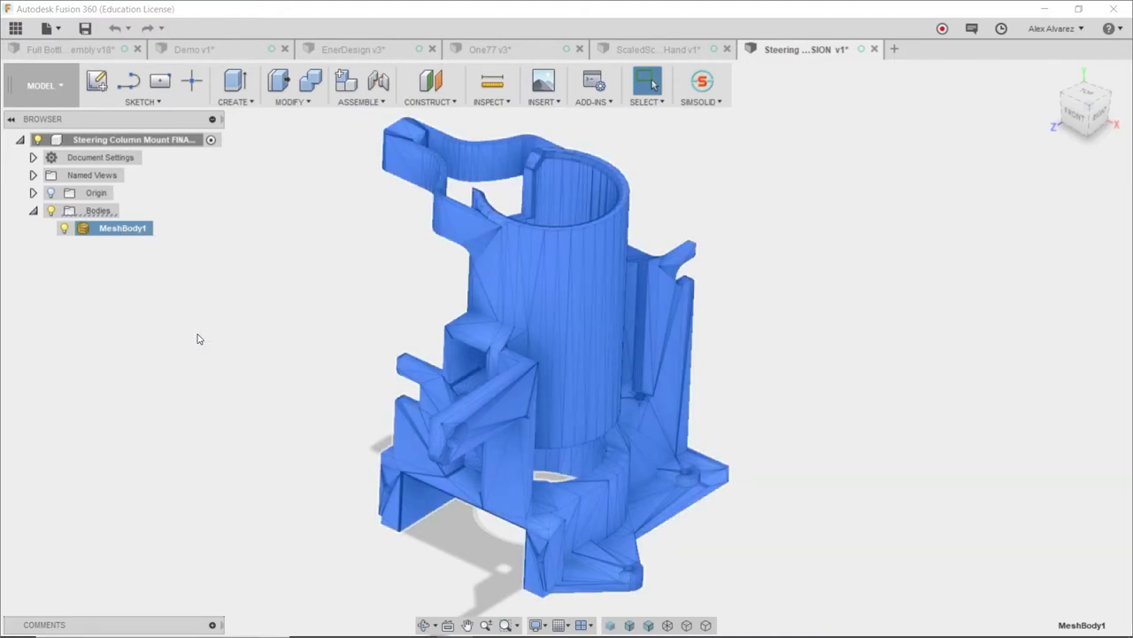
left_click(949, 217)
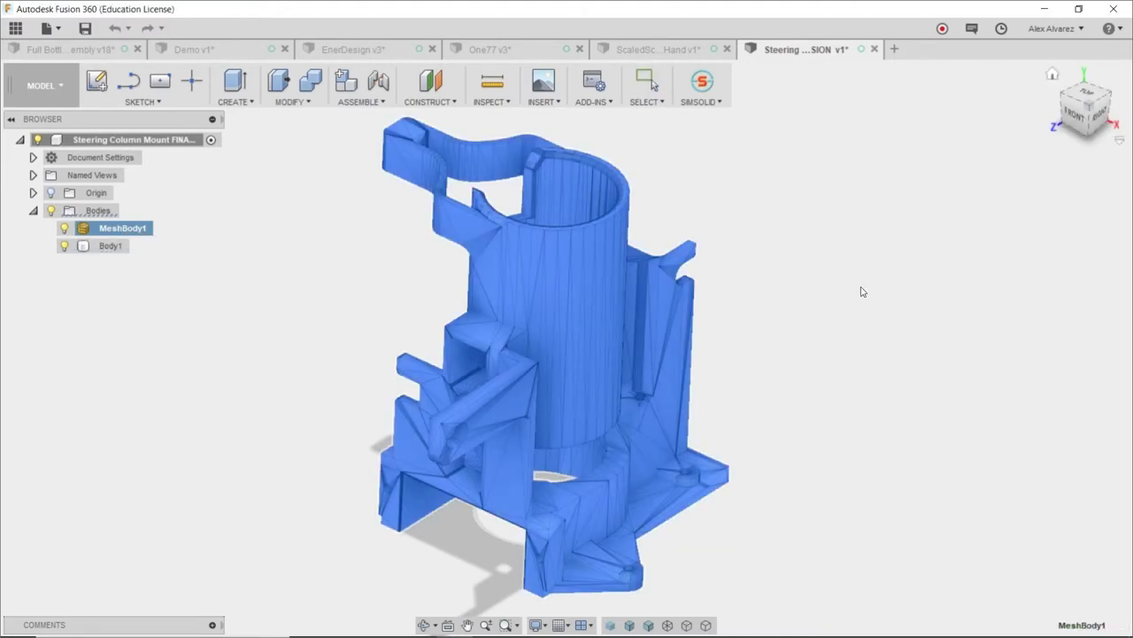
key("Escape")
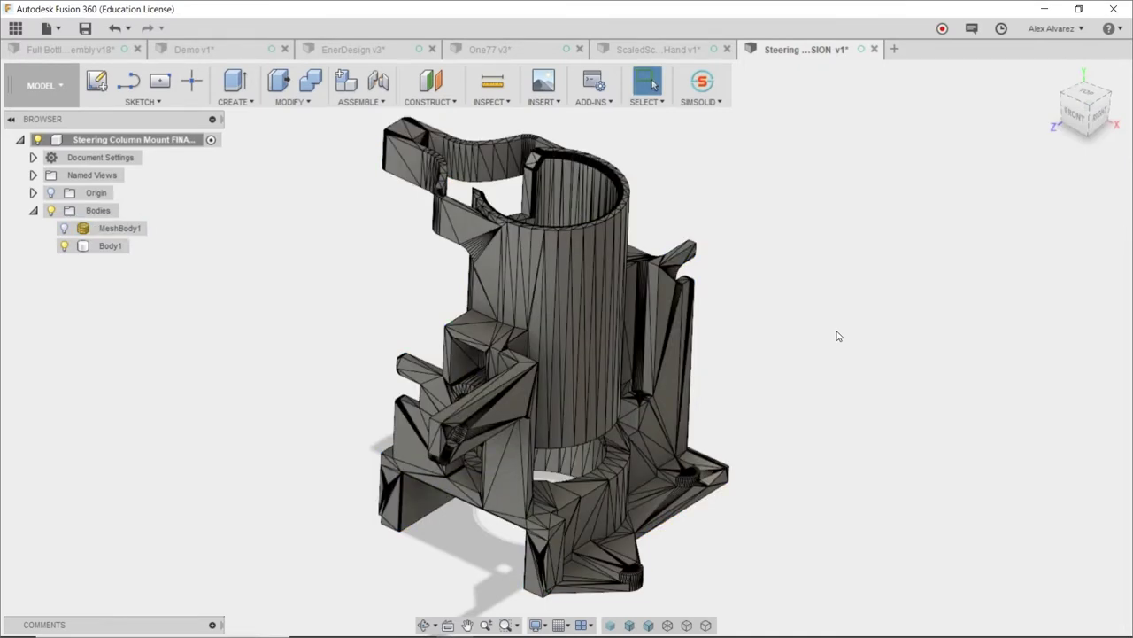
scroll(846, 404, "up", 2)
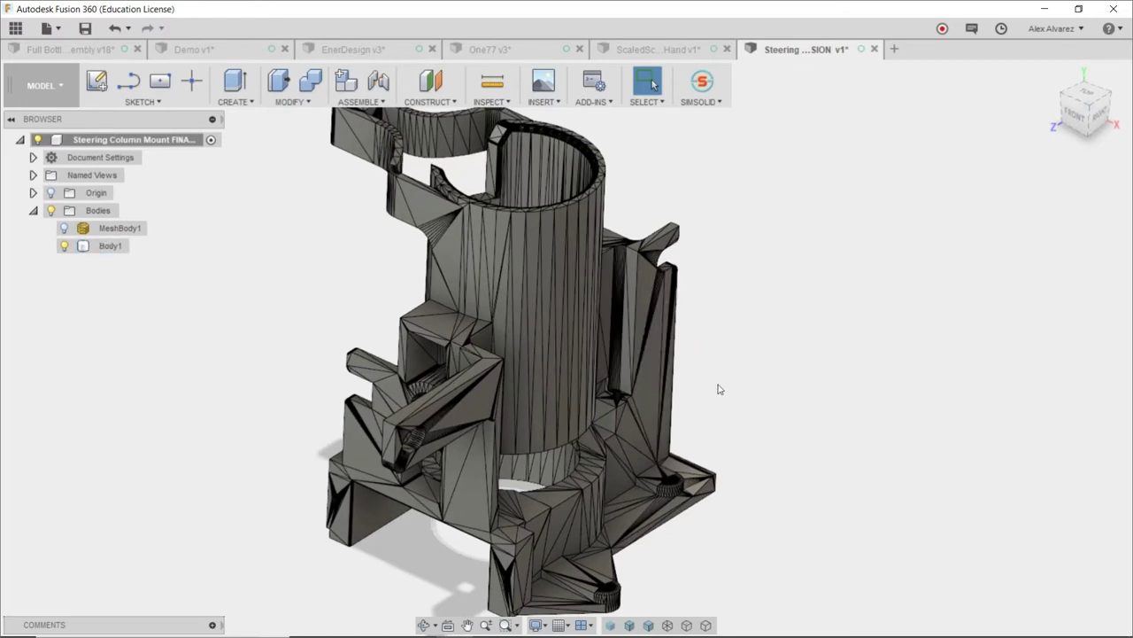
Step: Delete the triangular face on the side plate so the side becomes one flat face
key("e")
left_click(647, 384)
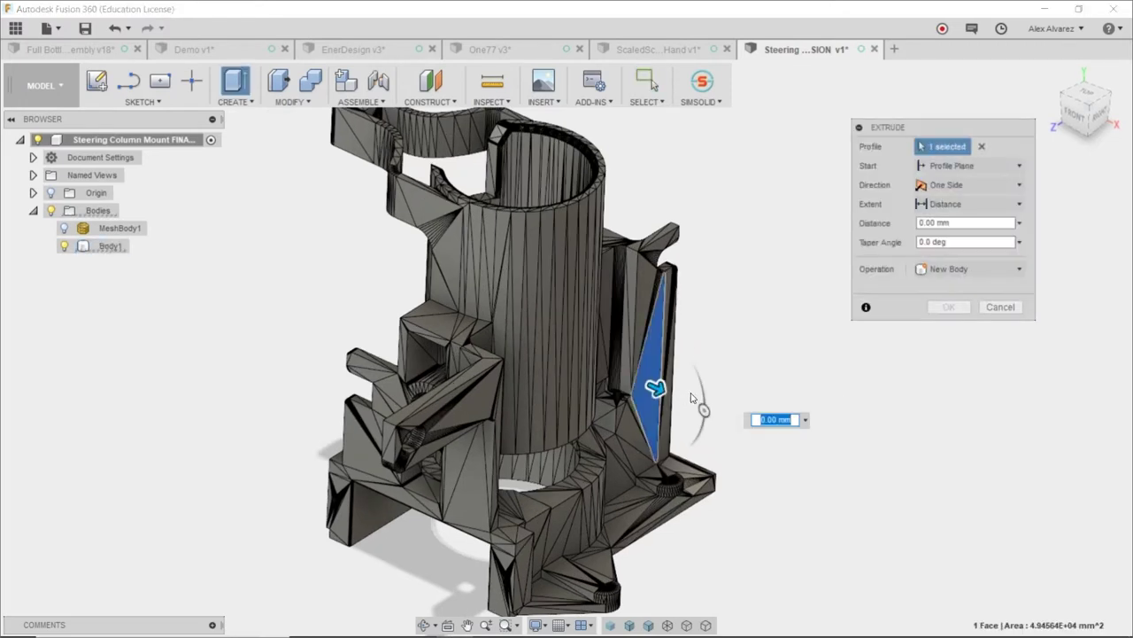
left_click_drag(655, 388, 680, 399)
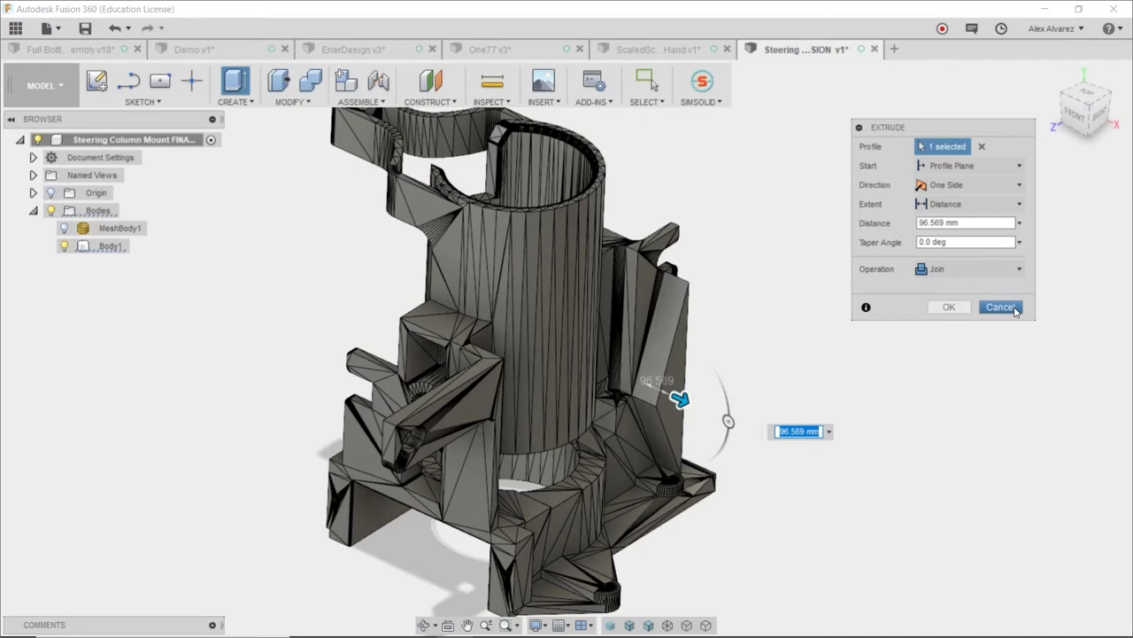
left_click(1001, 307)
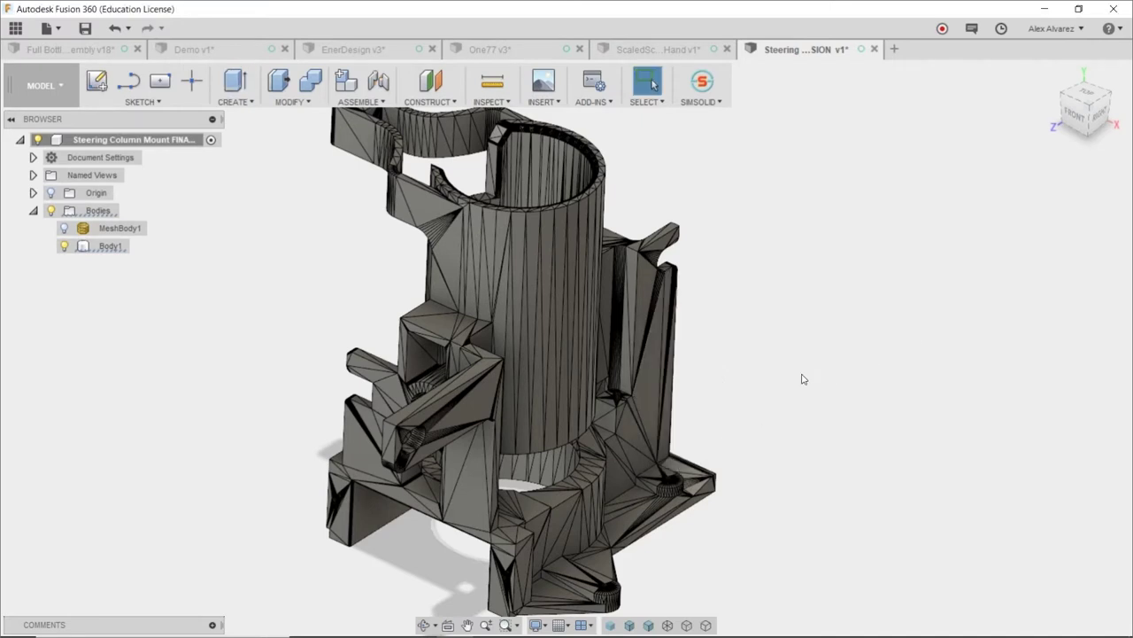
middle_click_drag(812, 384, 736, 306)
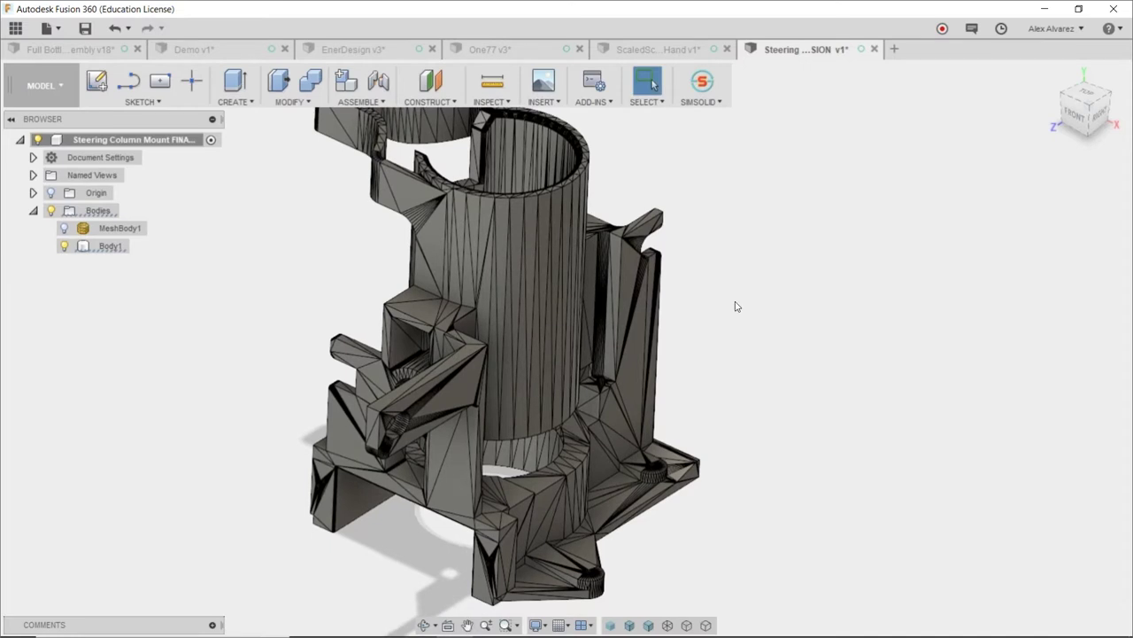
left_click(633, 392)
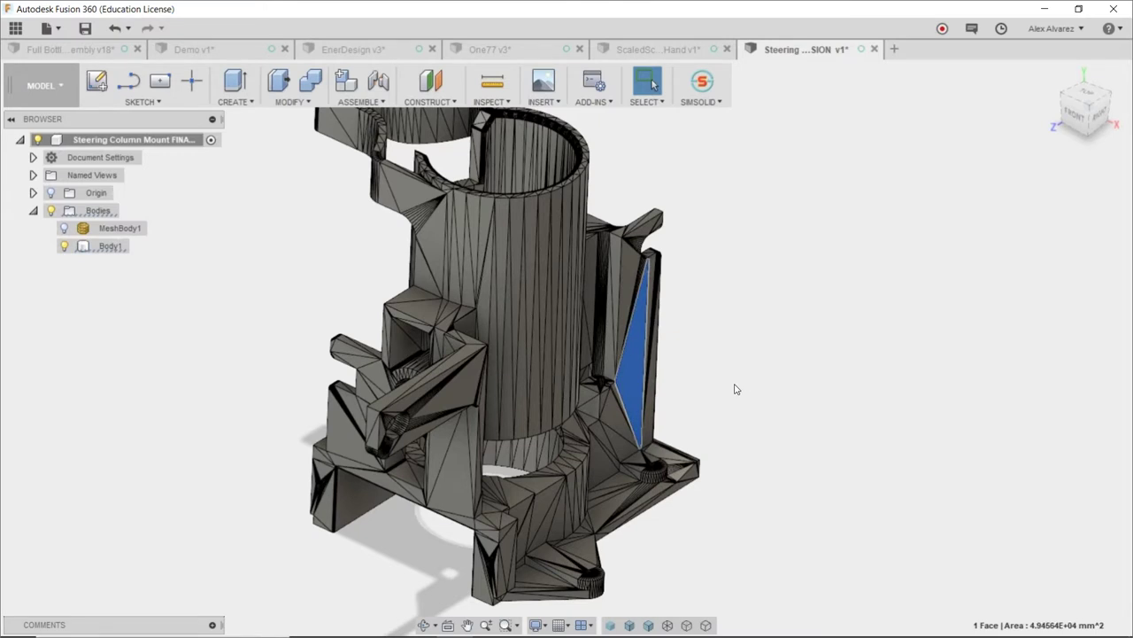
key("Delete")
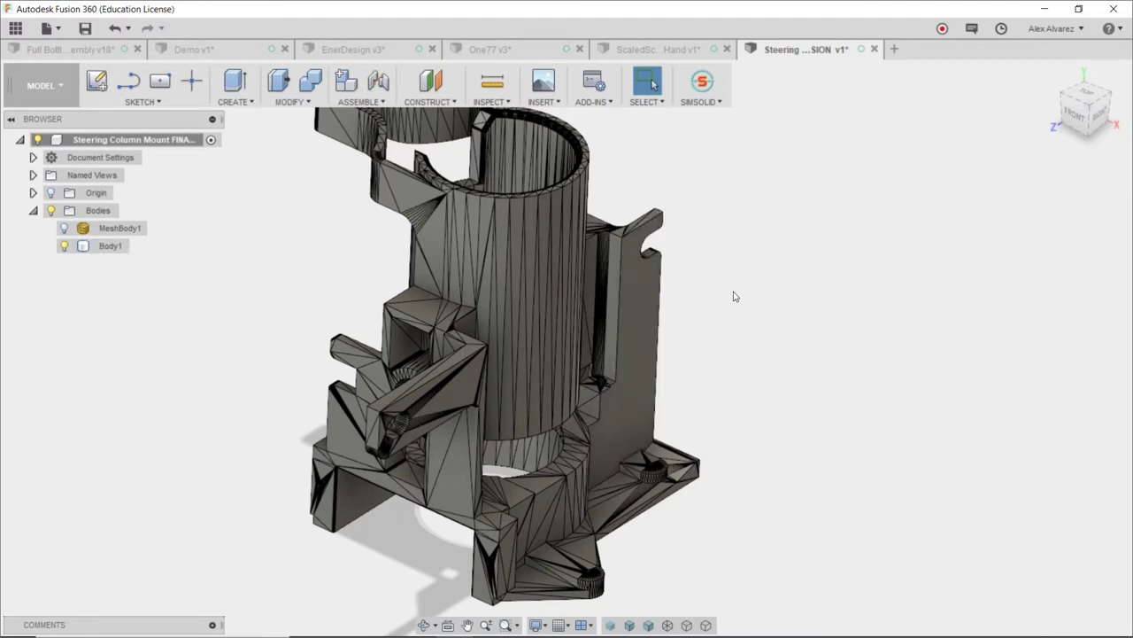
Step: Extrude the flat side plate face 82.445 mm outward, joined to Body1
key("e")
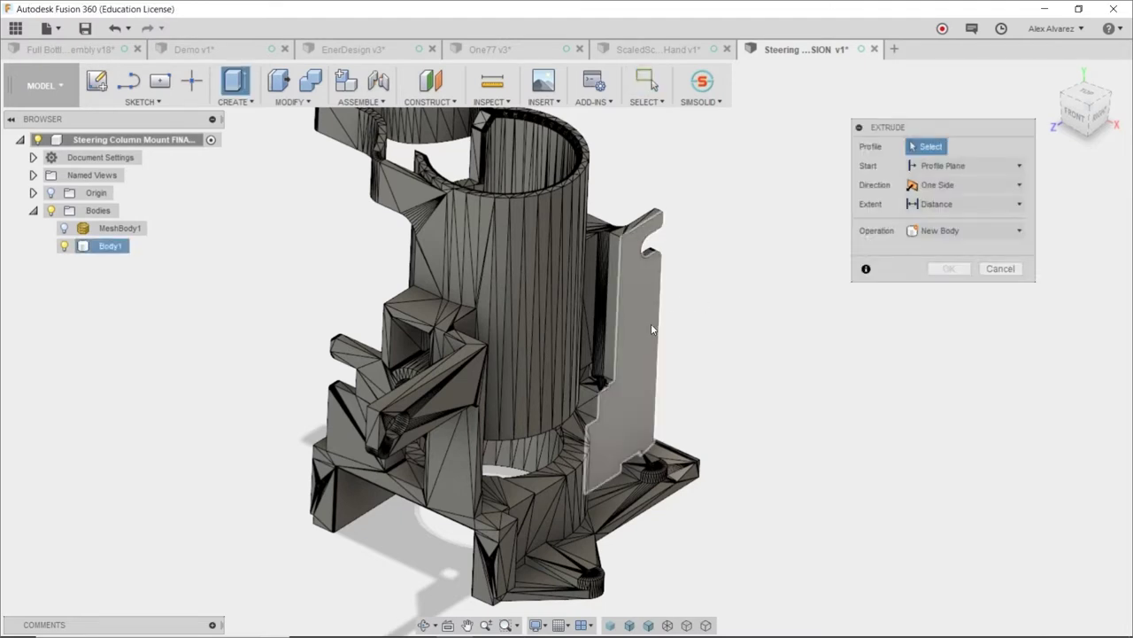
left_click(651, 323)
left_click_drag(653, 320, 674, 332)
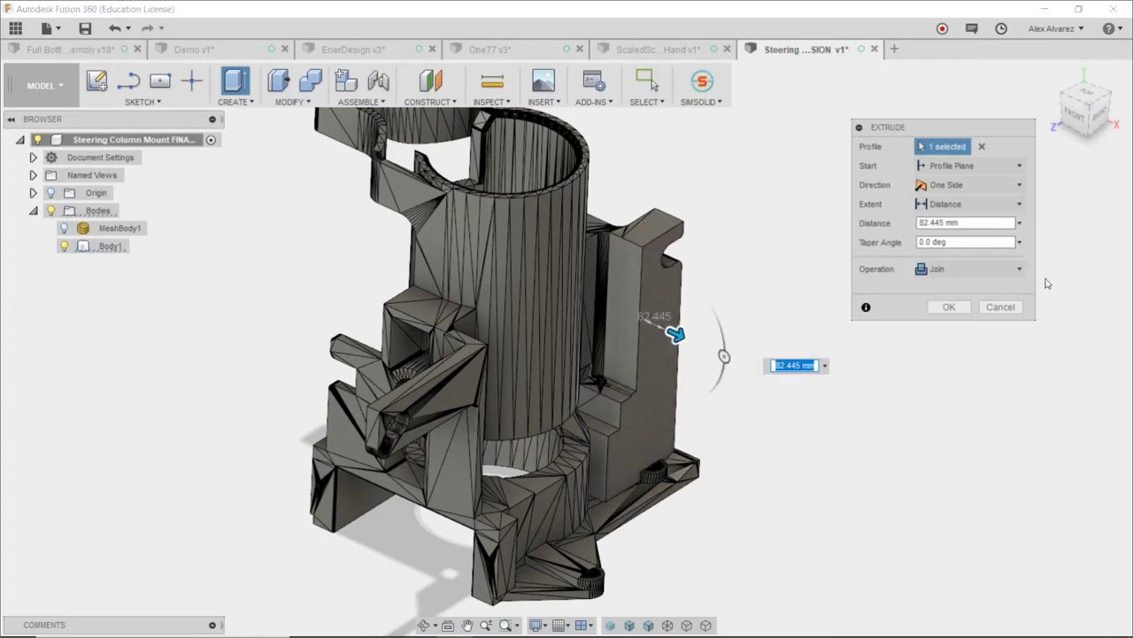
left_click(948, 306)
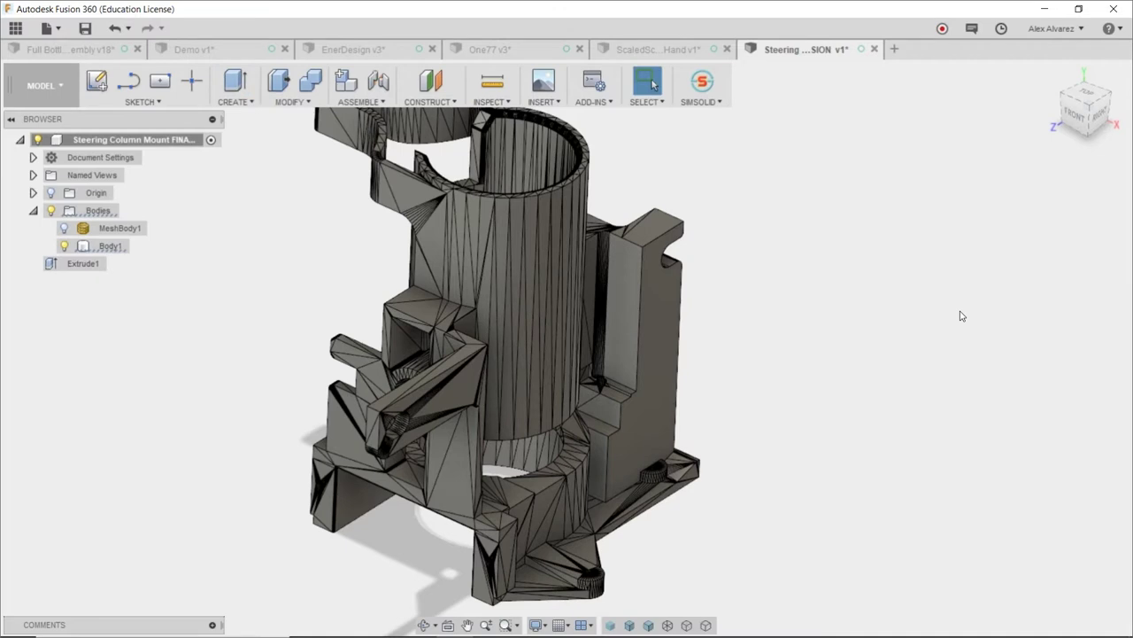
scroll(531, 407, "up", 3)
left_click(463, 387)
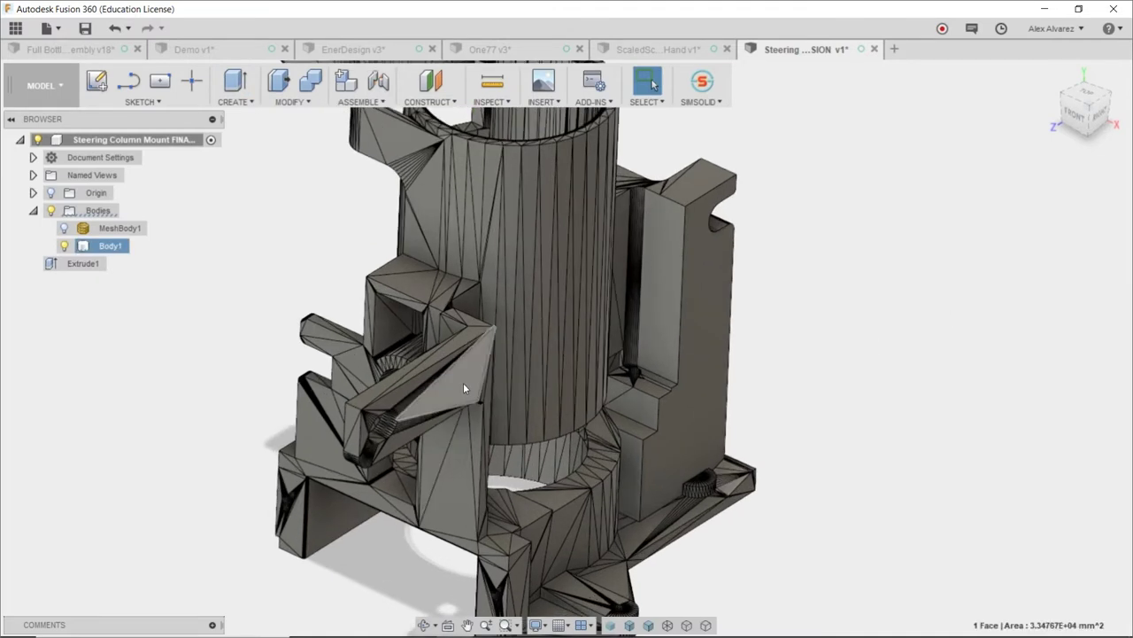
Step: Delete the stray triangular faces over the bracket hole and near the base
key("Delete")
scroll(523, 567, "up", 2)
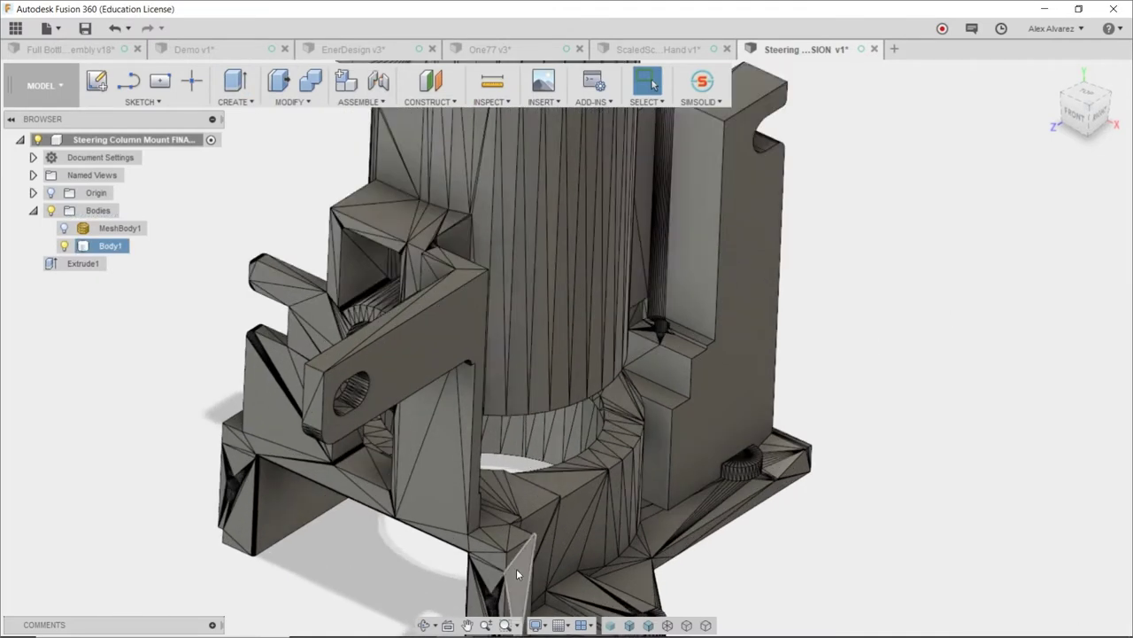
scroll(517, 568, "up", 1)
left_click(519, 569)
key("Delete")
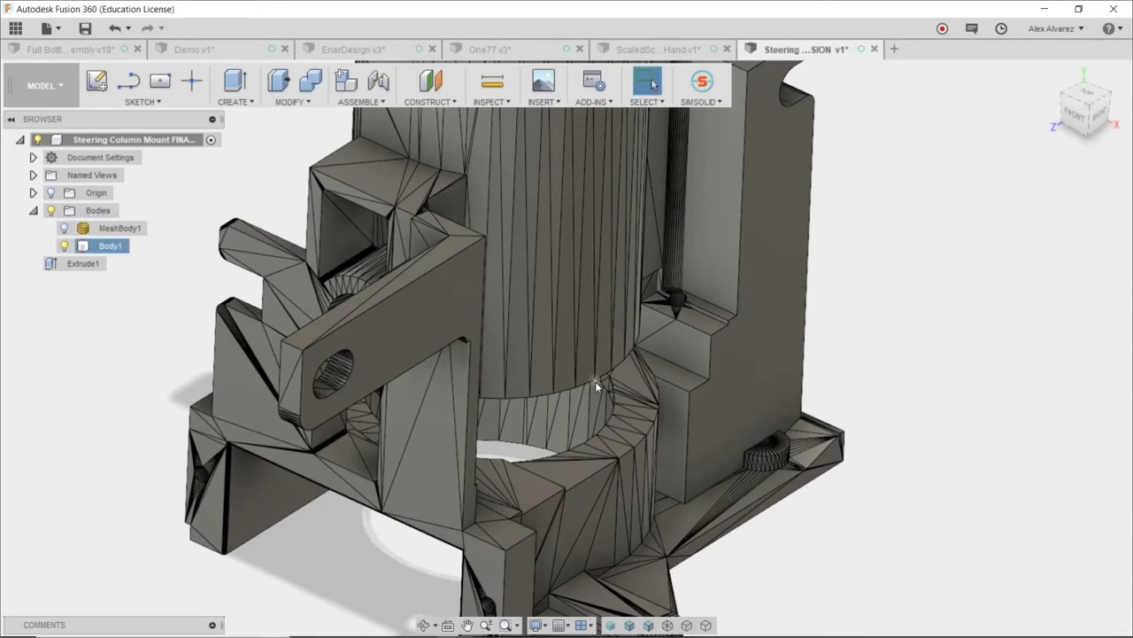
scroll(595, 386, "down", 3)
scroll(812, 468, "down", 1)
left_click(887, 385)
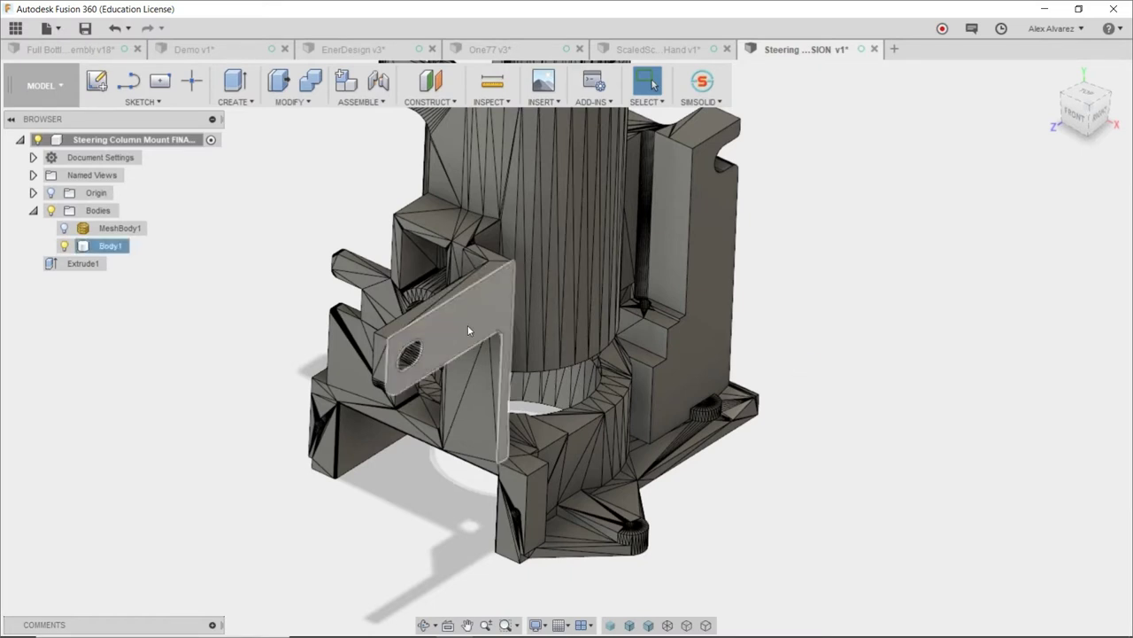
Step: Extrude the bracket's flat face To Object up to the mesh face, joined, as Extrude2
key("e")
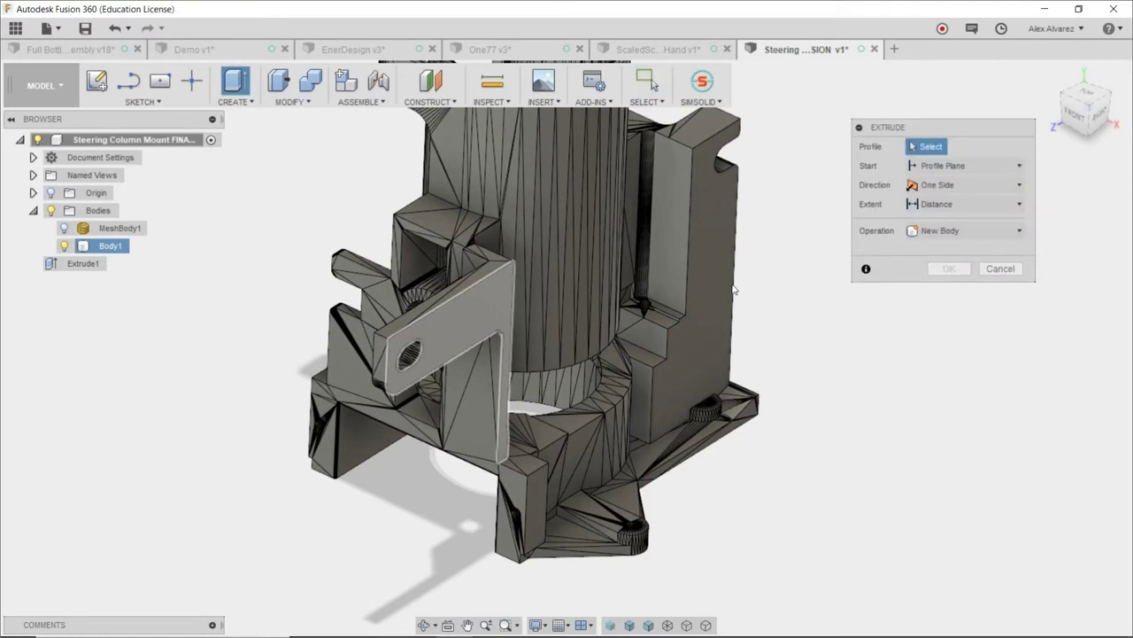
left_click(468, 325)
left_click(970, 203)
left_click(946, 239)
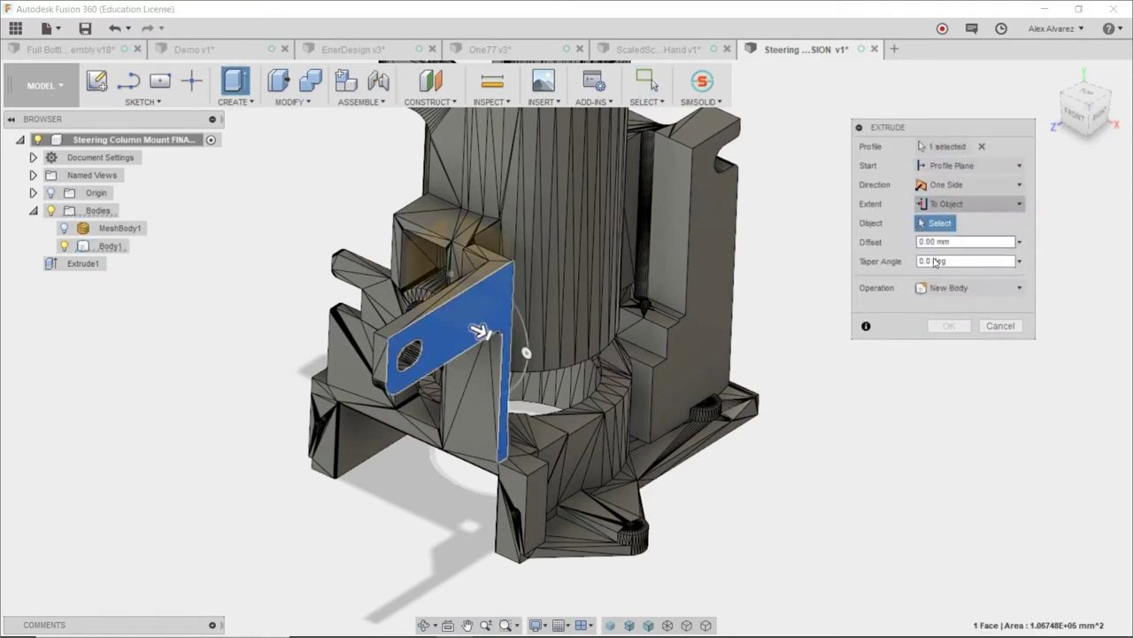
left_click(533, 492)
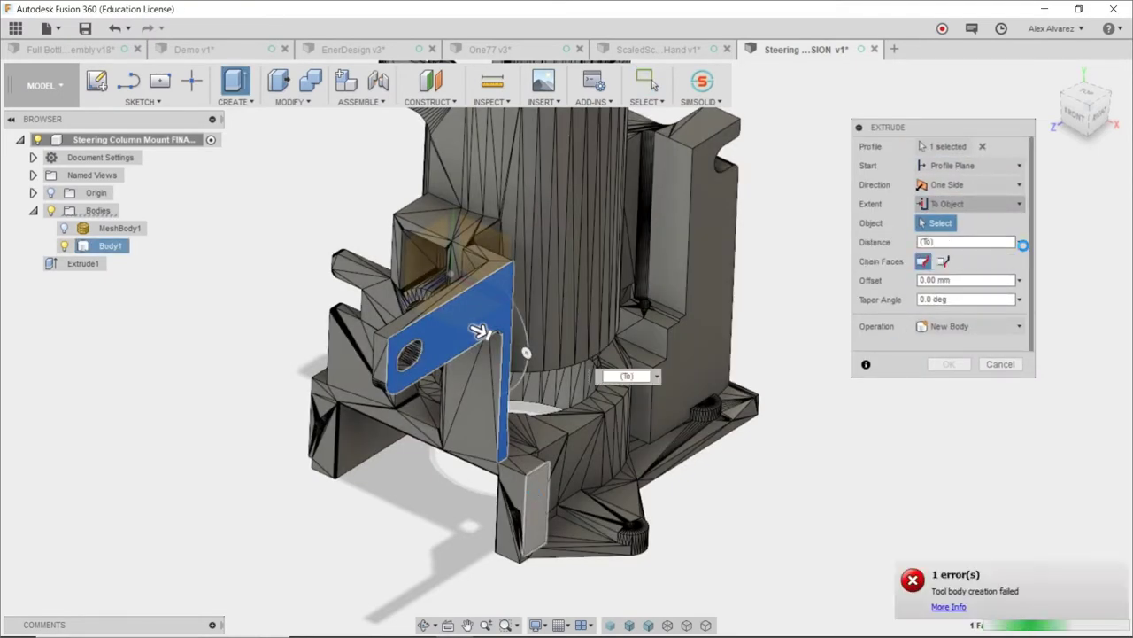
left_click(951, 261)
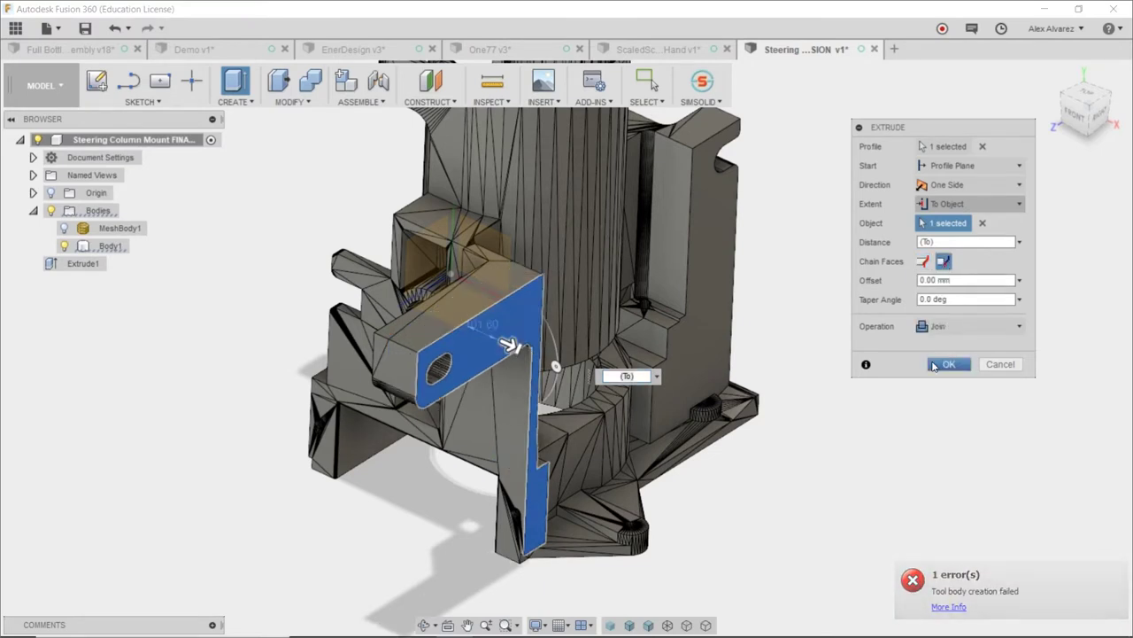
left_click(950, 364)
middle_click_drag(807, 413, 814, 324)
key("Escape")
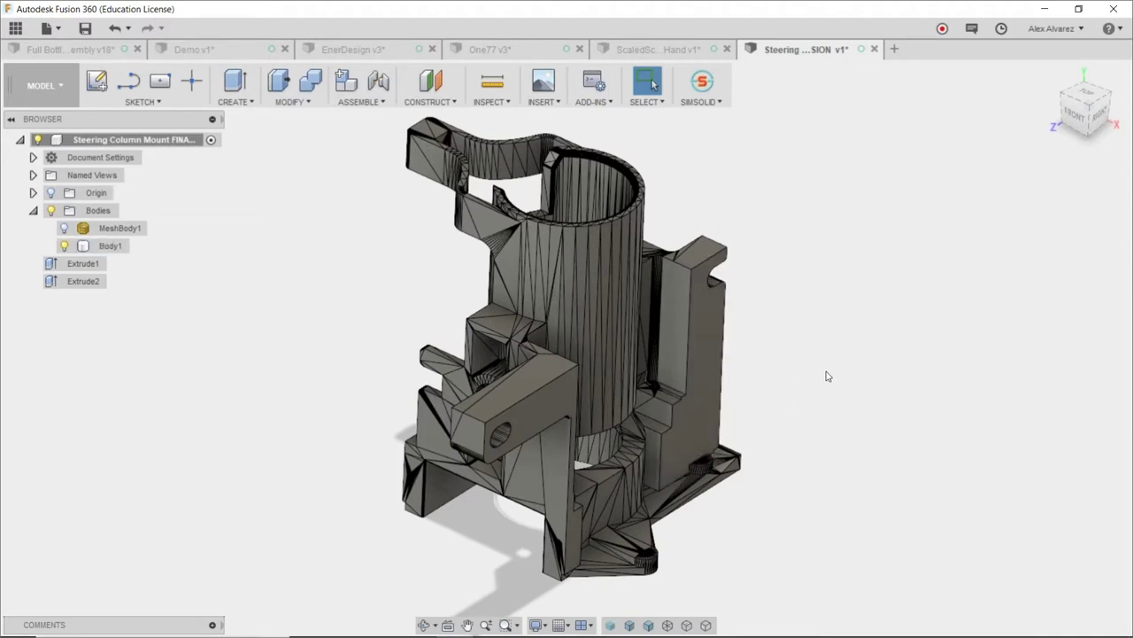
middle_click_drag(774, 384, 761, 384)
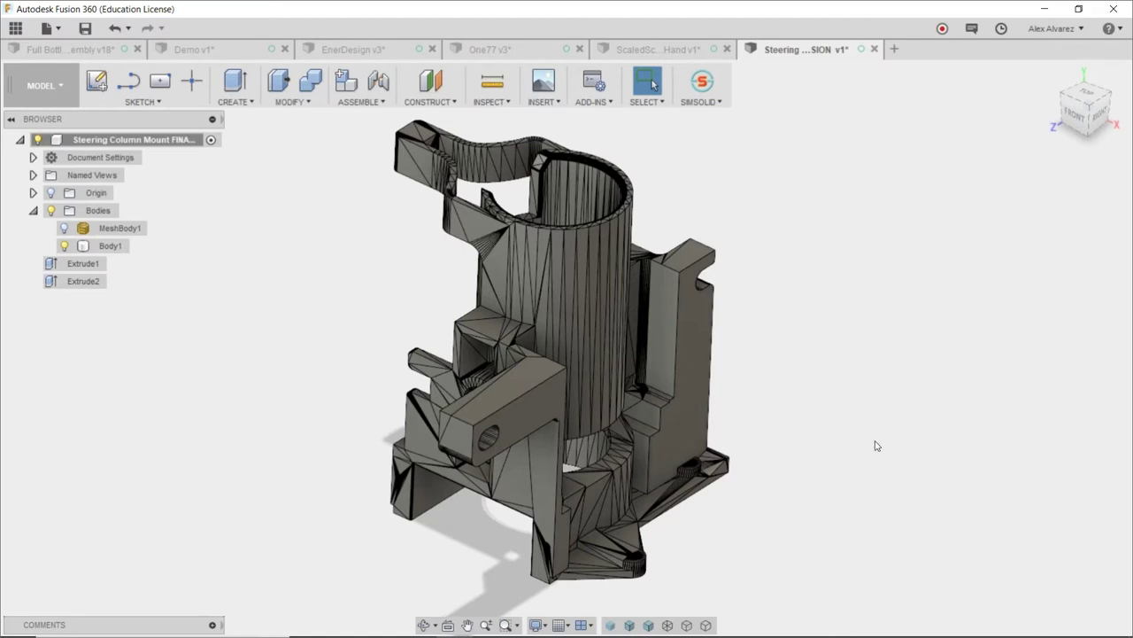
Step: Switch to the One77 v3 car-body scan, orbit the mesh, and open the Create menu
left_click(500, 54)
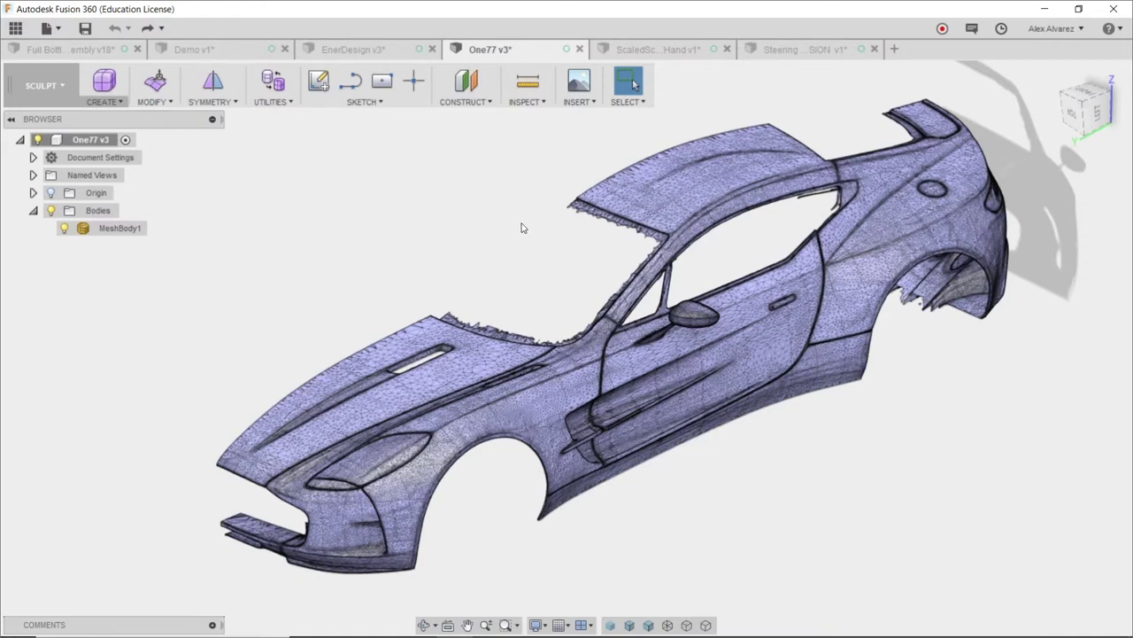
middle_click_drag(455, 233, 632, 85, "shift")
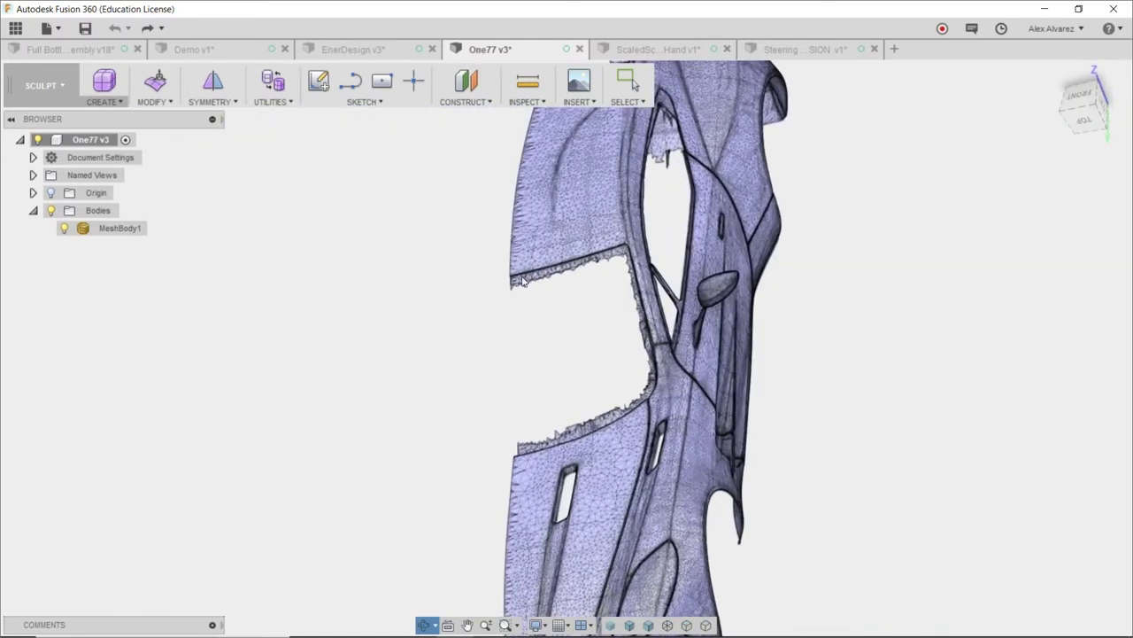
left_click(102, 103)
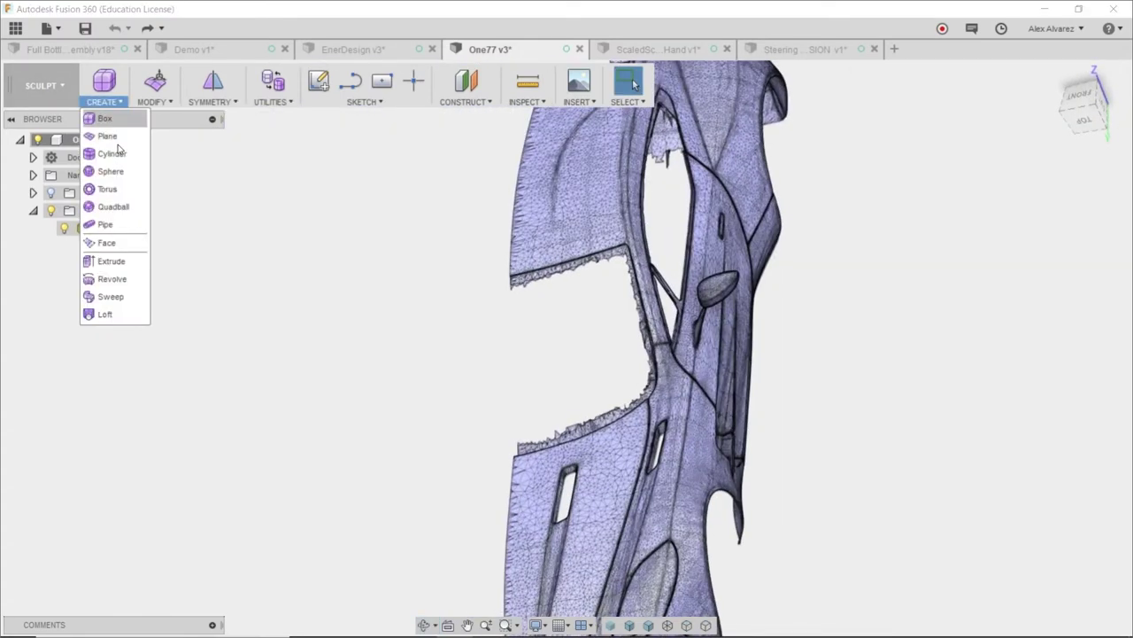
Step: Draw a 2-point freeform plane from the origin in front view with 4 by 4 faces
left_click(108, 136)
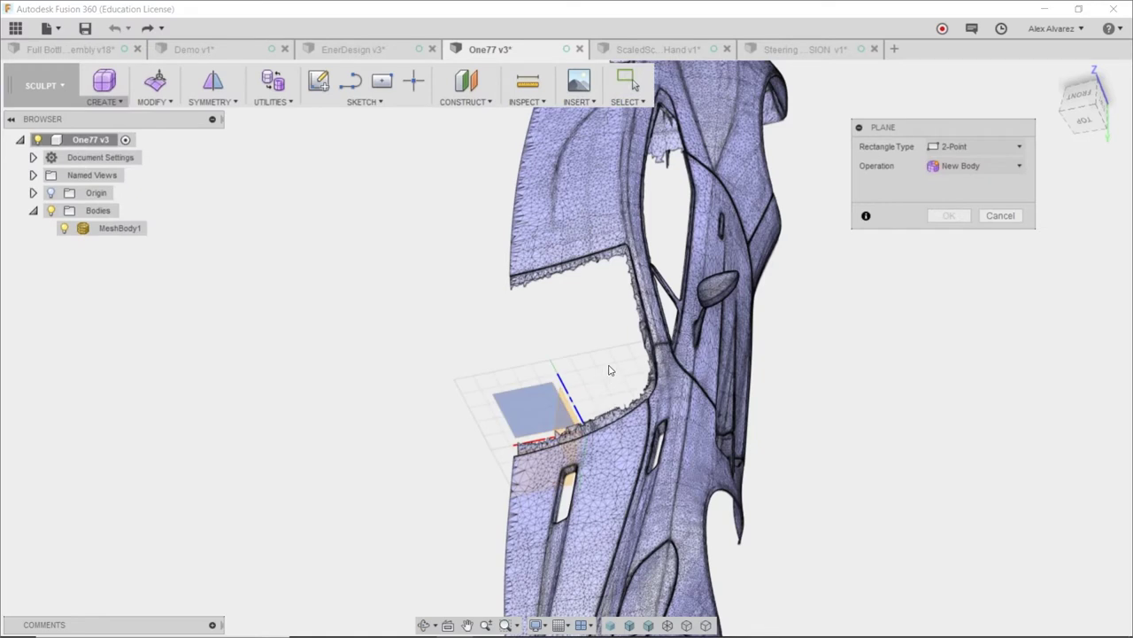
middle_click_drag(632, 346, 665, 370, "shift")
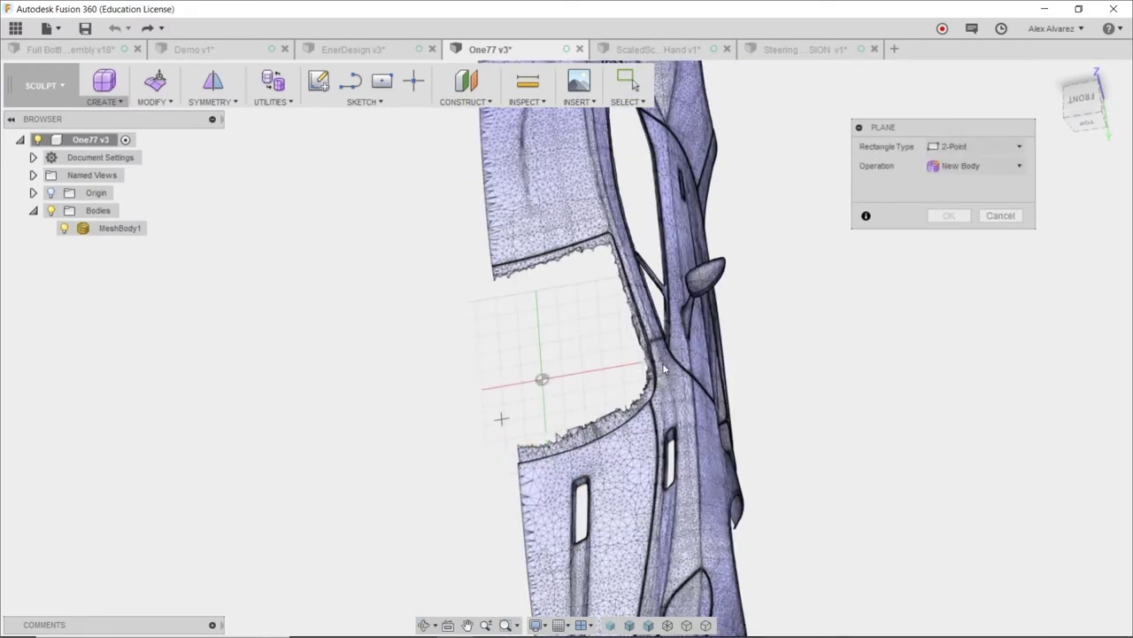
left_click(1082, 101)
scroll(405, 375, "up", 5)
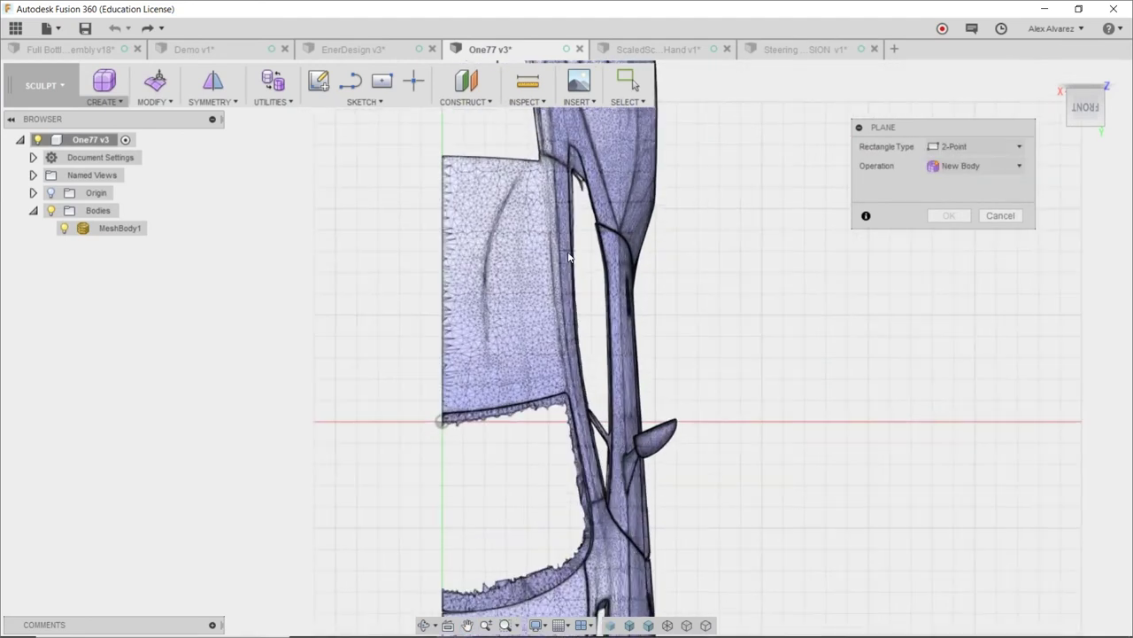
scroll(570, 257, "up", 2)
left_click(411, 460)
left_click(543, 176)
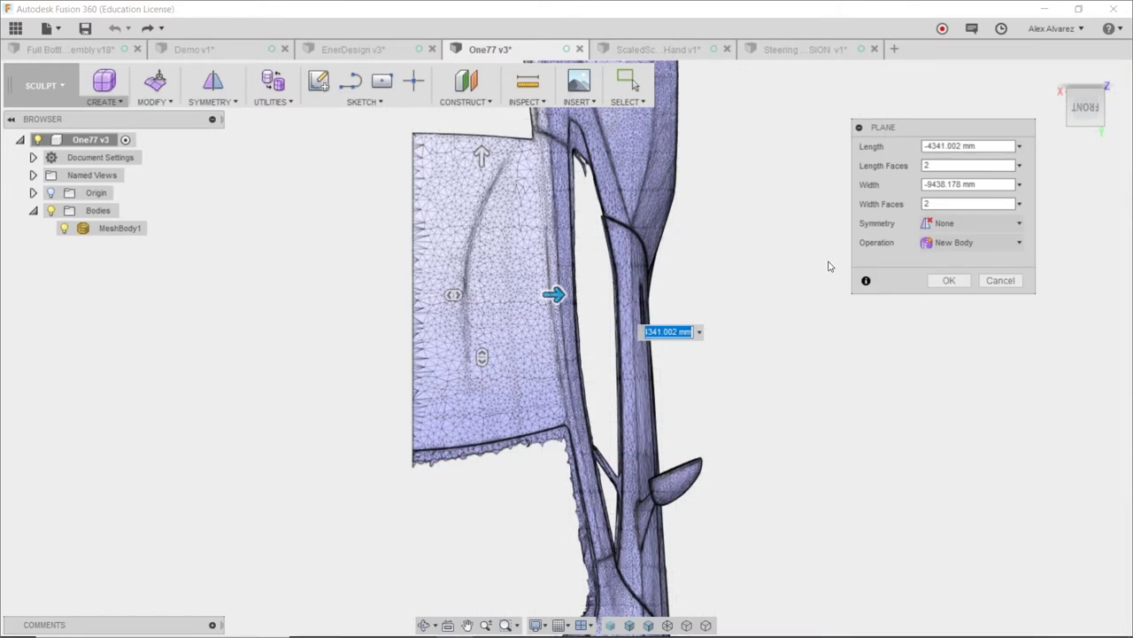
middle_click_drag(576, 347, 478, 296, "shift")
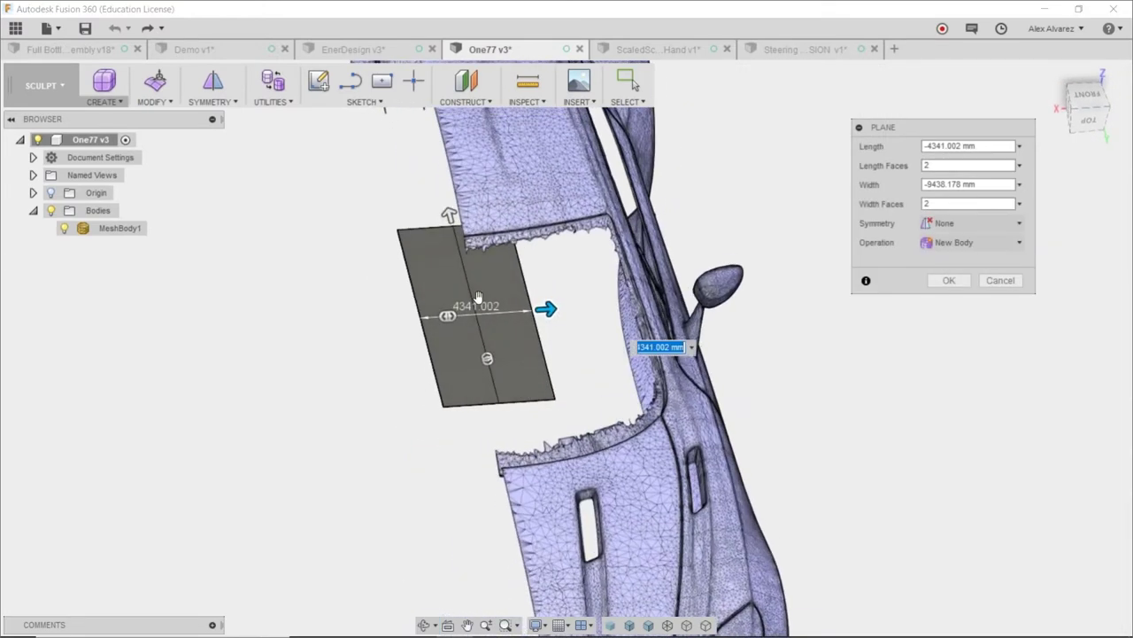
left_click_drag(447, 316, 459, 315)
left_click_drag(486, 354, 478, 350)
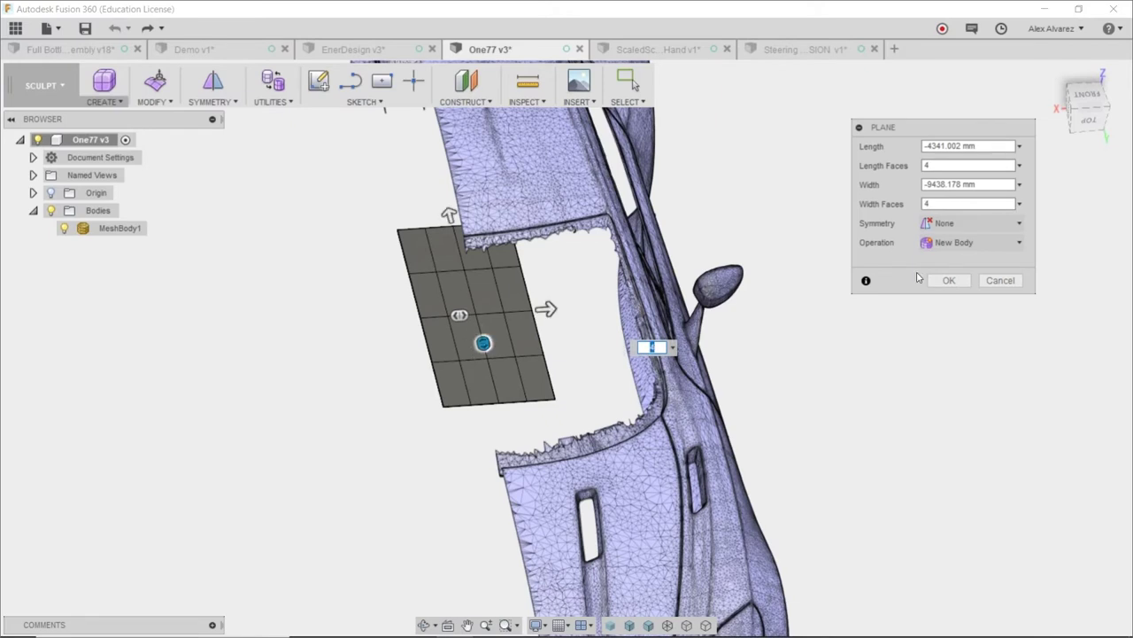
left_click(949, 280)
Step: Use Edit Form to lift the new plane body up toward the car's roof line
middle_click_drag(868, 372, 618, 397, "shift")
left_click(617, 397)
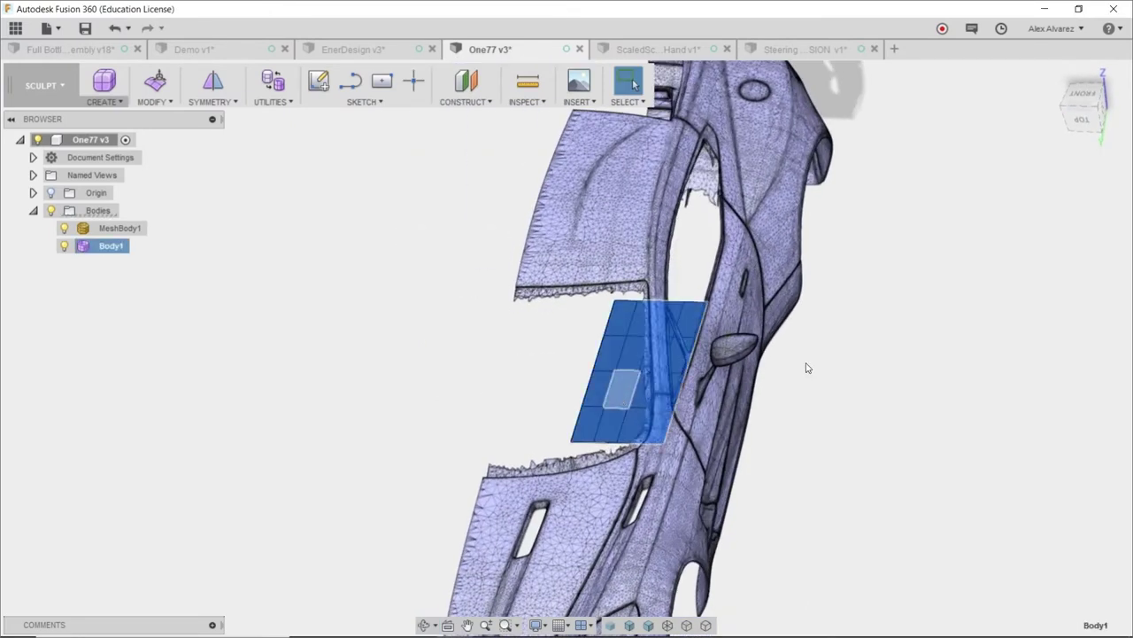
right_click(1029, 351)
left_click(1065, 329)
middle_click_drag(806, 354, 735, 338, "shift")
left_click_drag(673, 358, 688, 88)
middle_click_drag(688, 88, 797, 231, "shift")
left_click(1075, 115)
scroll(625, 336, "up", 5)
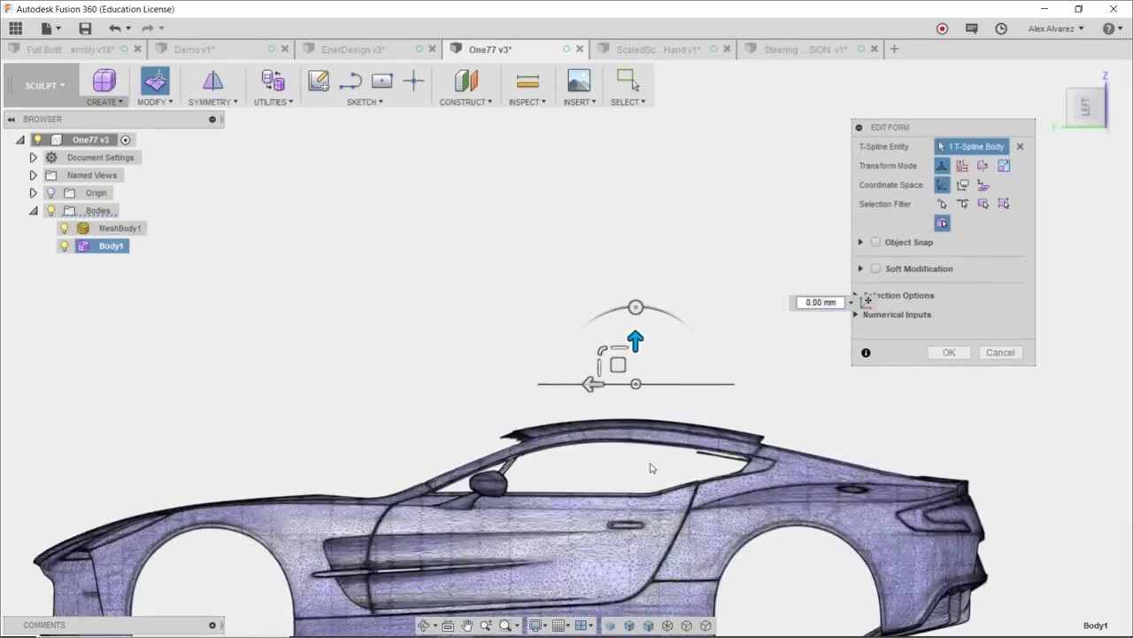
Step: Set the plane at -186.068 mm and bend its front edge downward
left_click_drag(624, 311, 625, 365)
left_click(949, 353)
middle_click_drag(824, 344, 454, 389, "shift")
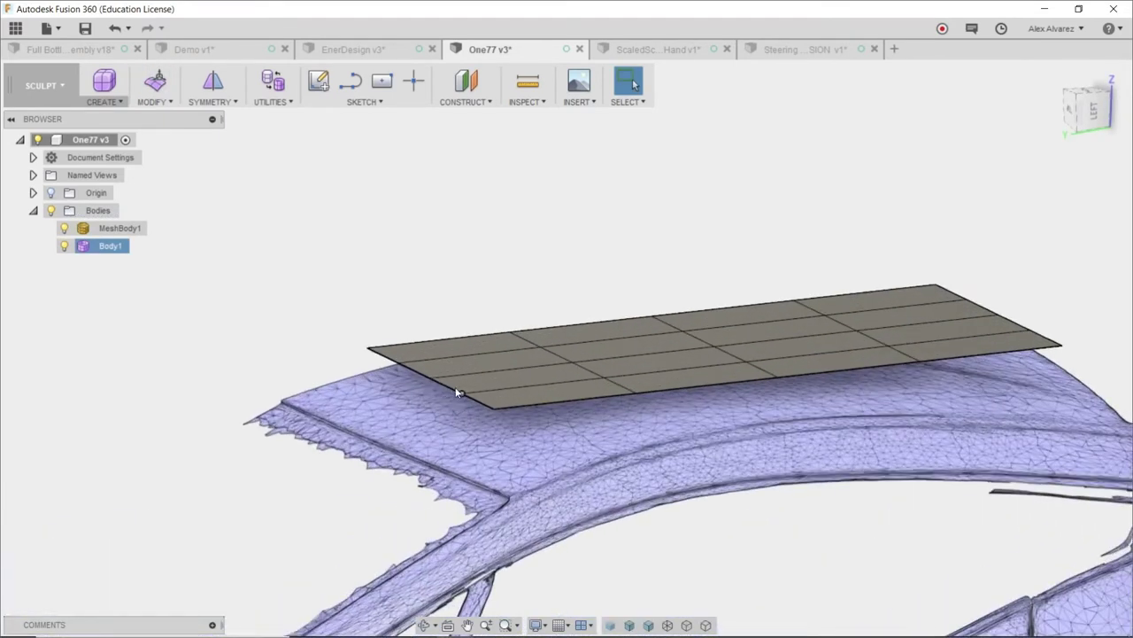
left_click(454, 387)
right_click(473, 298)
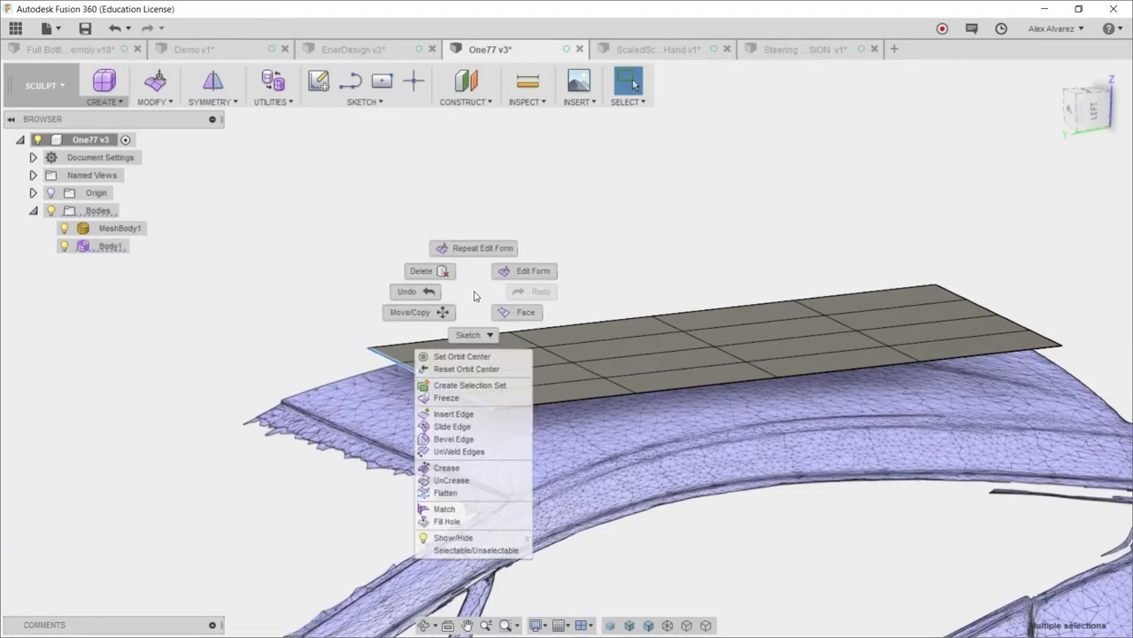
left_click(522, 276)
left_click_drag(433, 344, 431, 357)
left_click(613, 246)
Step: Bend the plane's rear edge loop down onto the roof, then window-select all its faces
middle_click_drag(539, 249, 586, 298, "shift")
scroll(744, 274, "up", 5)
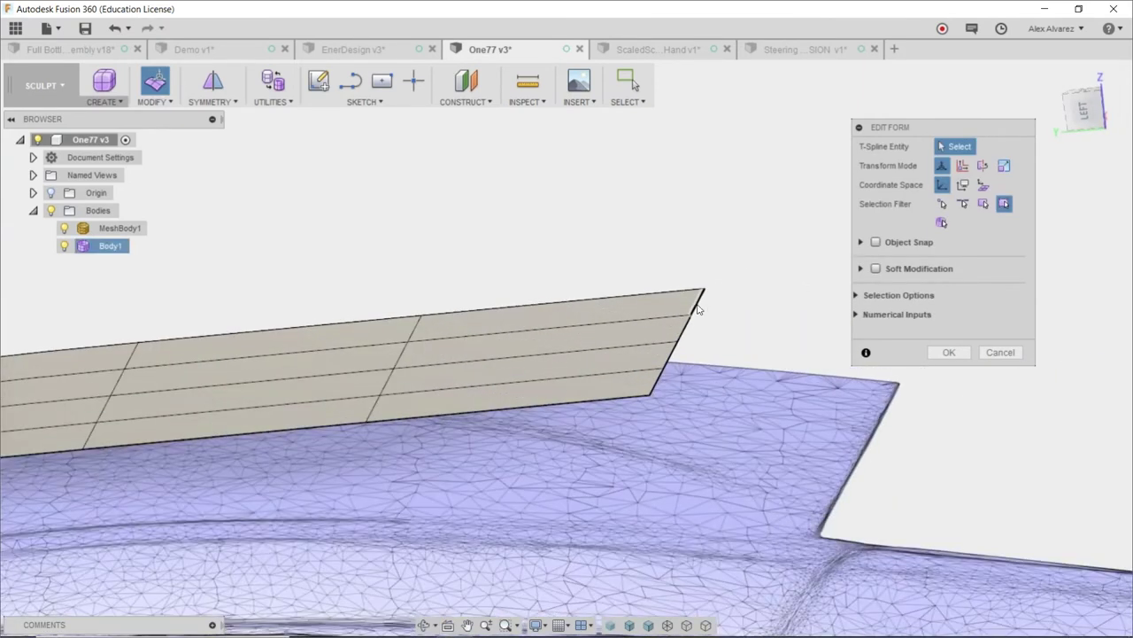
double_click(683, 326)
left_click_drag(673, 292, 684, 361)
left_click(949, 353)
middle_click_drag(921, 278, 600, 245, "shift")
left_click_drag(468, 203, 939, 499)
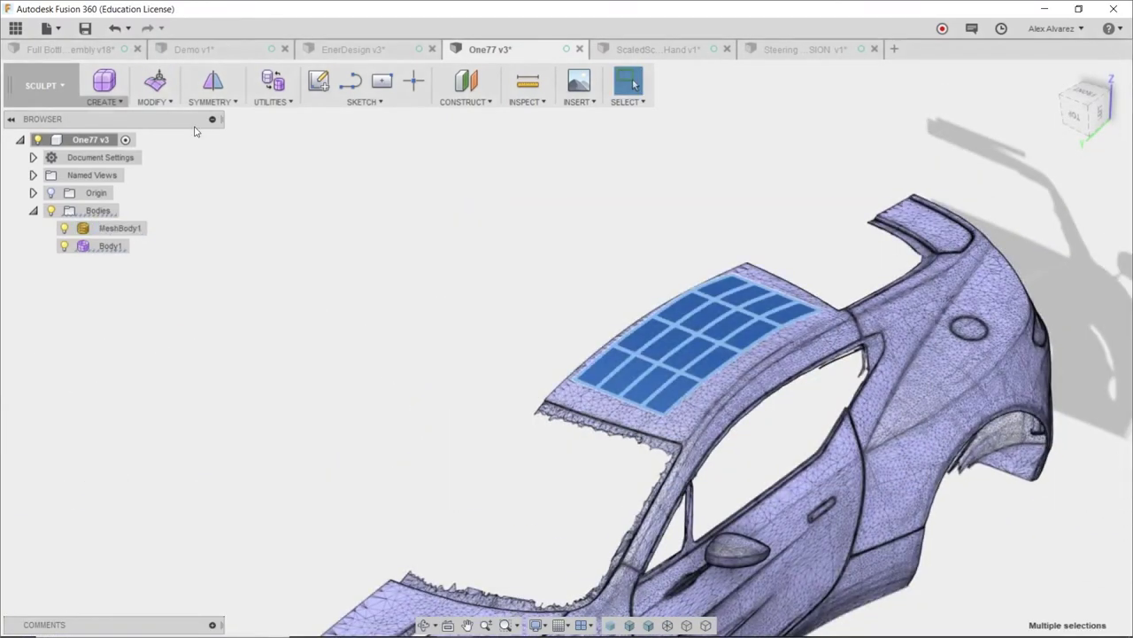
left_click(150, 102)
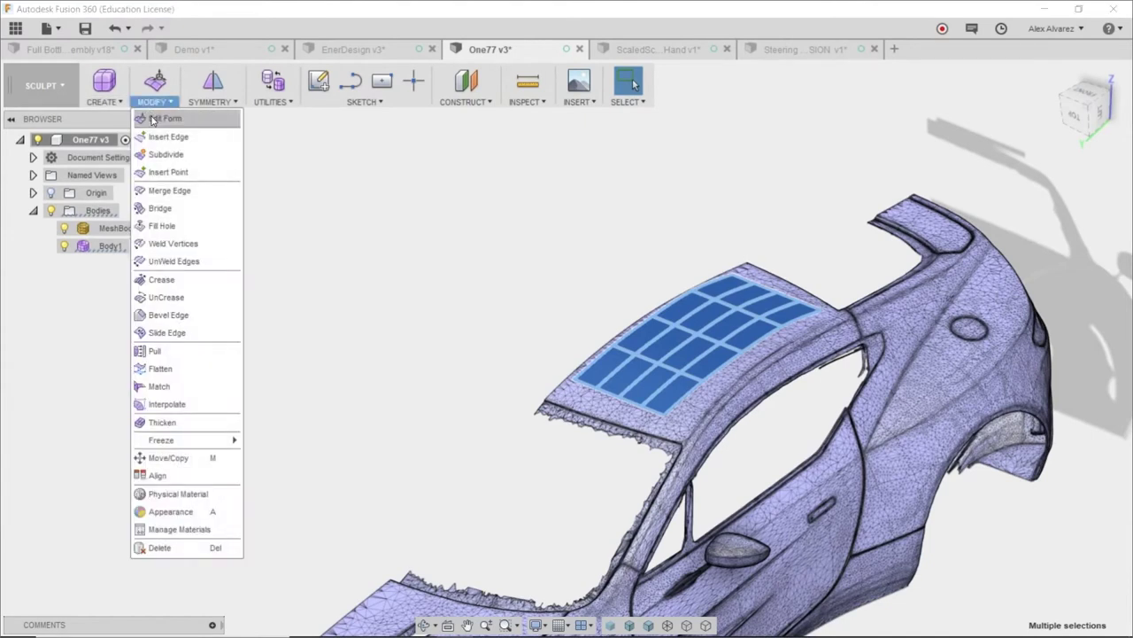
Step: Snap the roof patch vertices onto the car mesh, then hide the mesh to inspect the patch
left_click(155, 351)
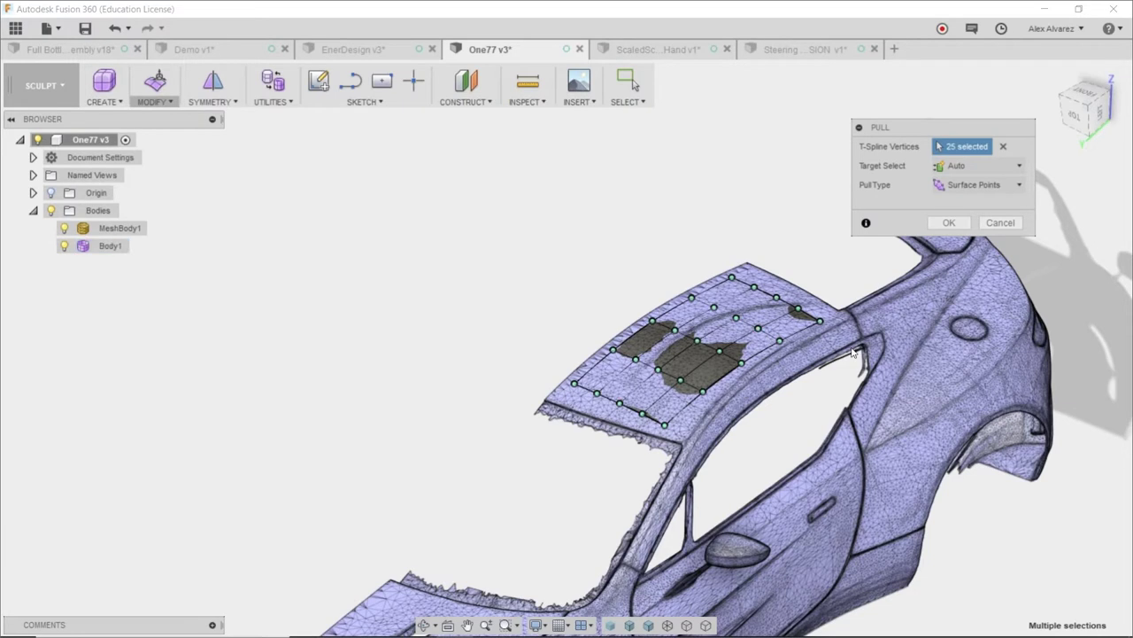
left_click(964, 225)
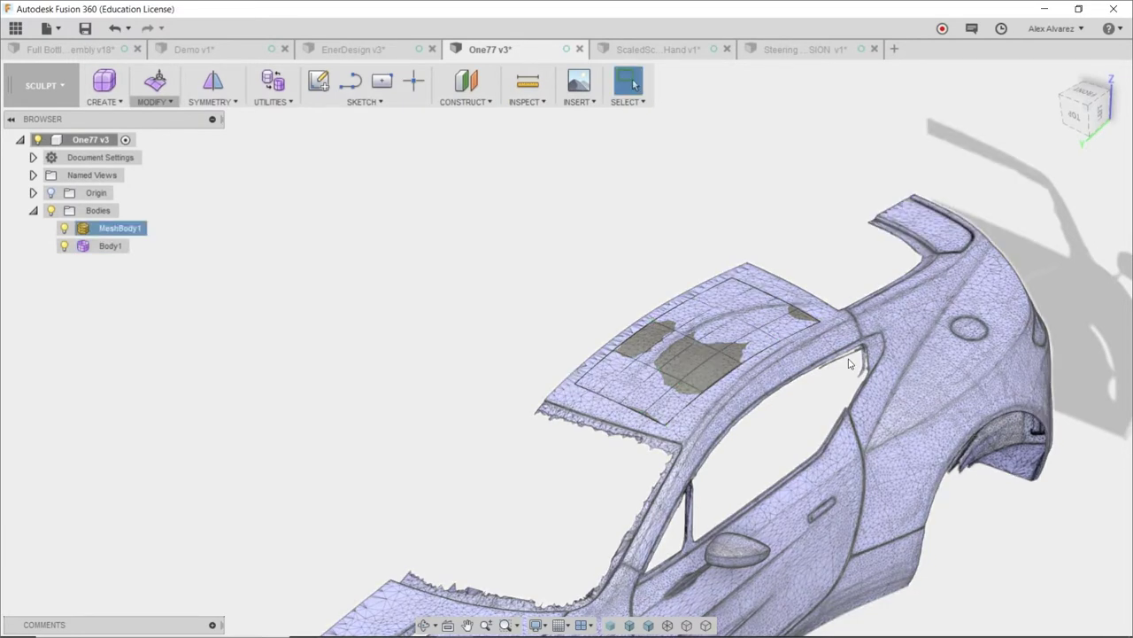
left_click(65, 229)
left_click(66, 228)
left_click(65, 228)
middle_click_drag(756, 440, 731, 438, "shift")
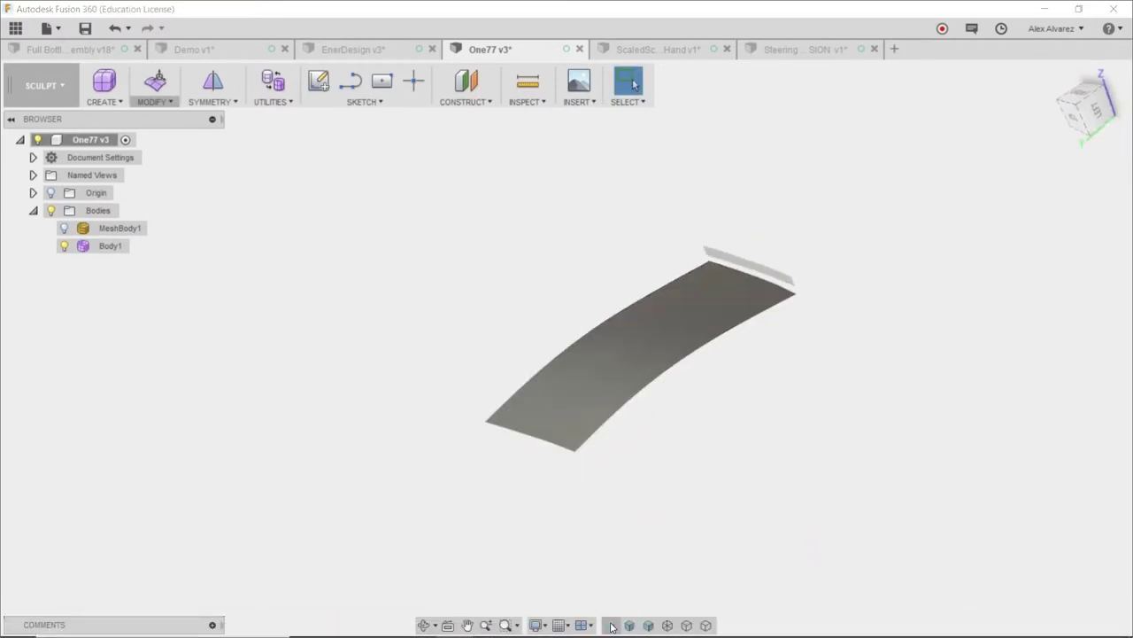
mouse_move(726, 395)
middle_mouse_down("shift")
mouse_move(738, 435)
mouse_move(753, 404)
mouse_move(787, 395)
mouse_move(754, 448)
mouse_move(759, 435)
mouse_move(744, 443)
mouse_move(794, 336)
mouse_move(818, 218)
mouse_move(807, 375)
mouse_move(767, 430)
mouse_move(820, 425)
mouse_move(811, 358)
middle_mouse_up("shift")
Step: Show the car mesh with its edges and compare selections of the mesh and roof patch
left_click(64, 227)
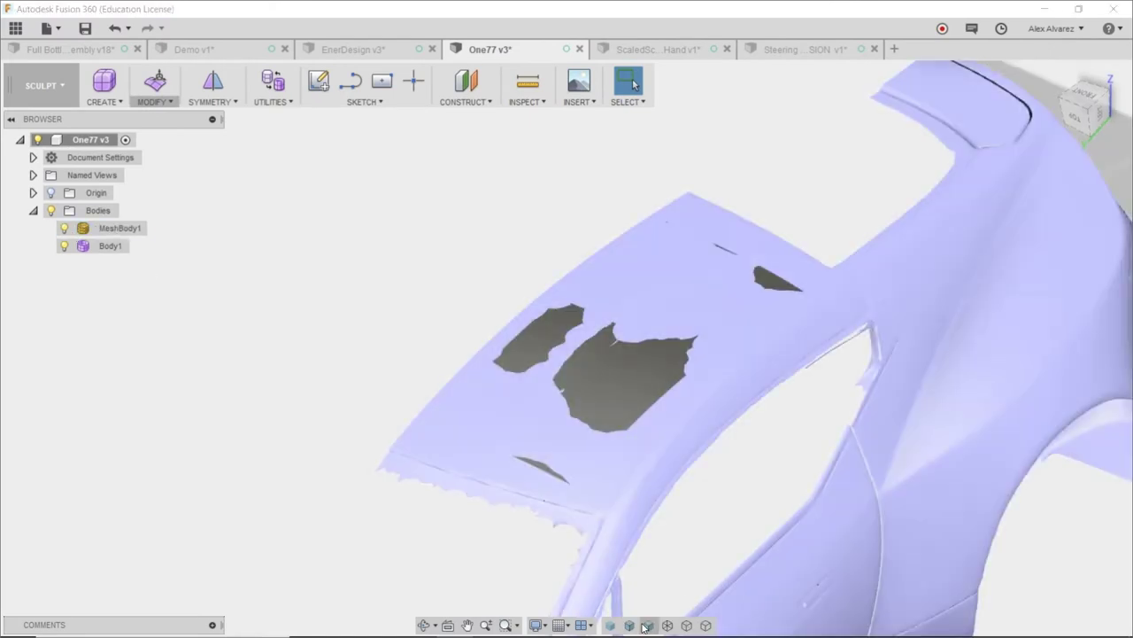
left_click(647, 625)
middle_click_drag(619, 354, 554, 256, "shift")
scroll(553, 257, "up", 5)
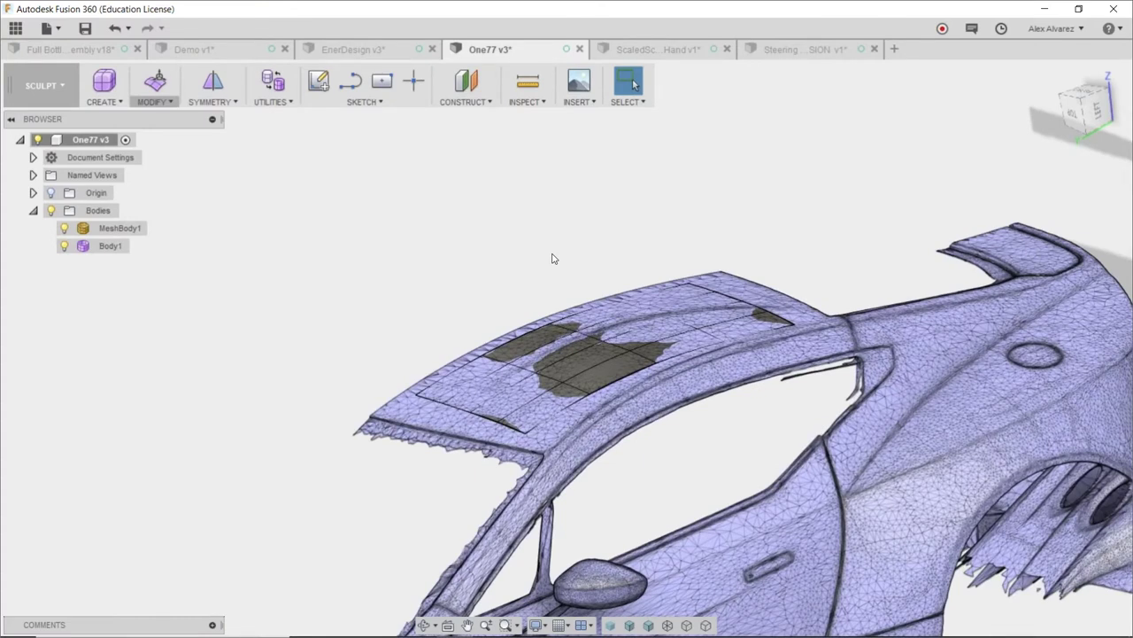
left_click(714, 281)
left_click(842, 286)
left_click(742, 281)
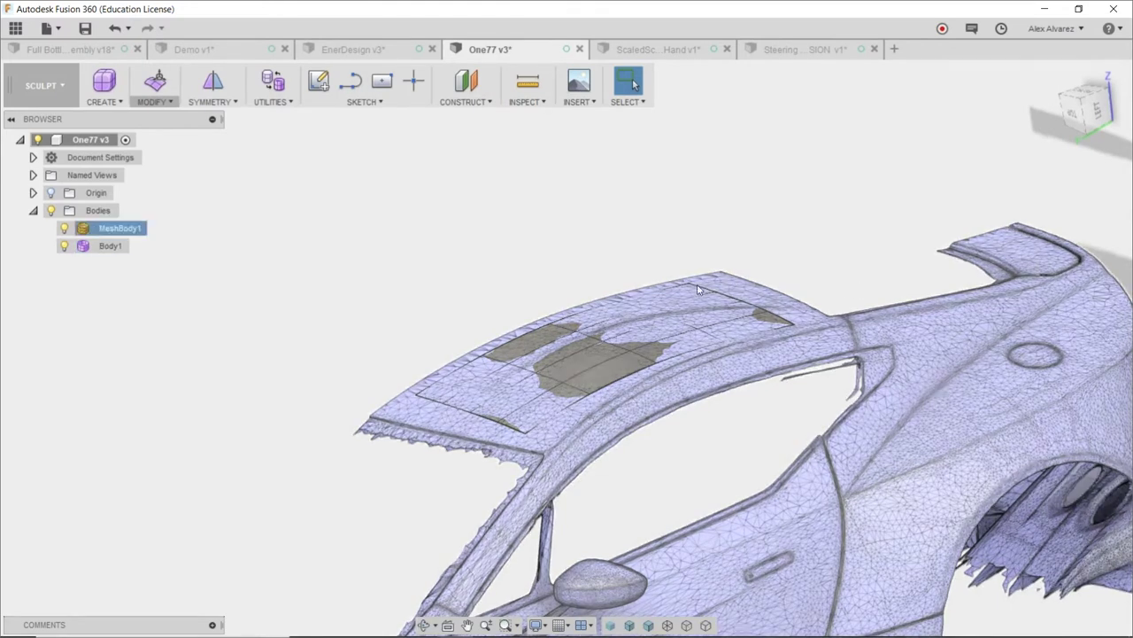
left_click(688, 283)
left_click(739, 291)
left_click(758, 326)
left_click(709, 293)
left_click(651, 269)
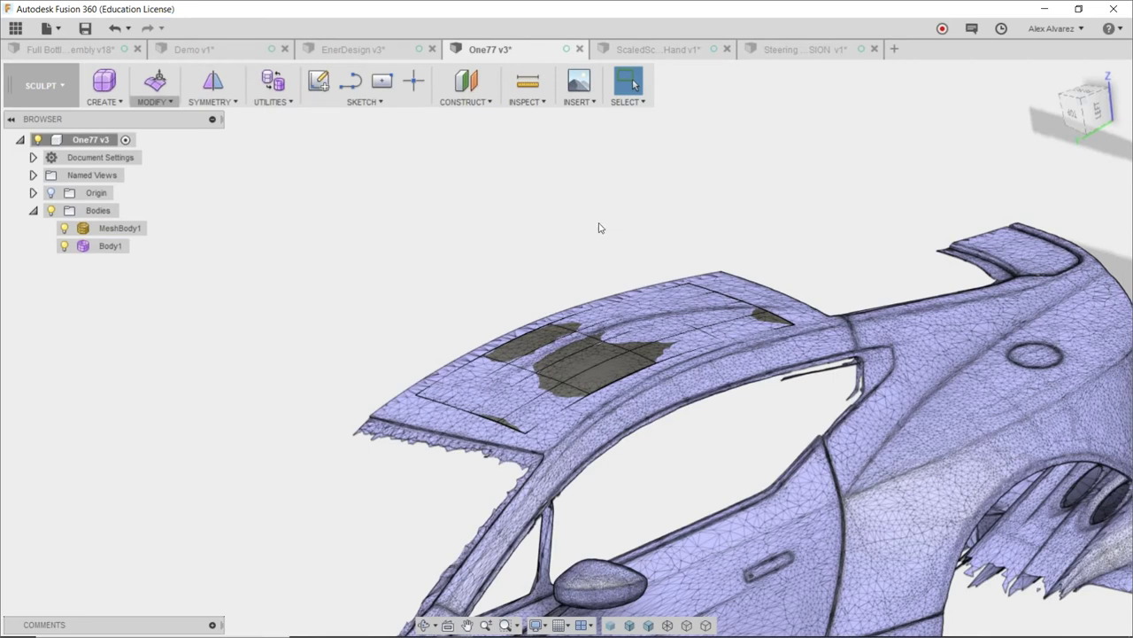
left_click(691, 323)
left_click(694, 332)
left_click(696, 340)
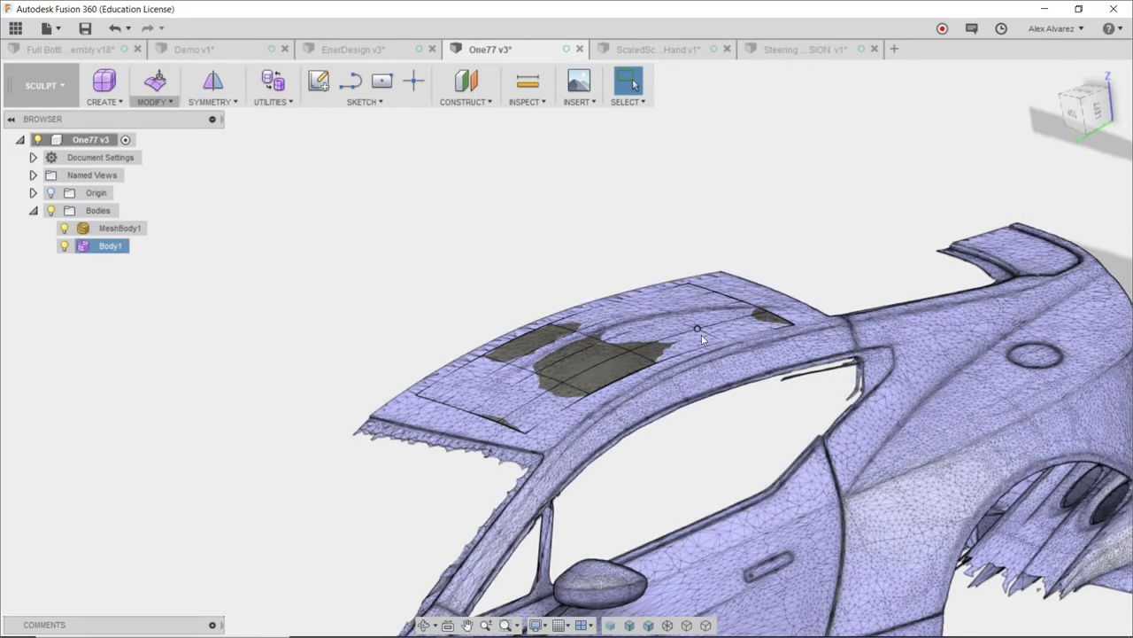
left_click(462, 196)
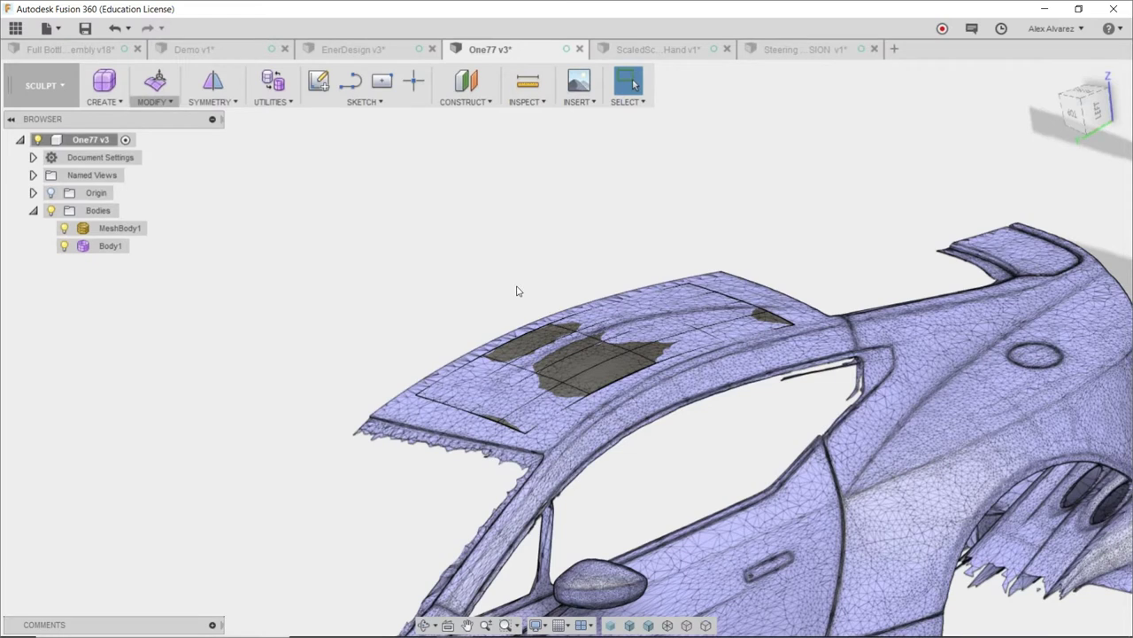
Step: Select Body1, orbit around the car, and switch to the front view of the door side
left_click(586, 353)
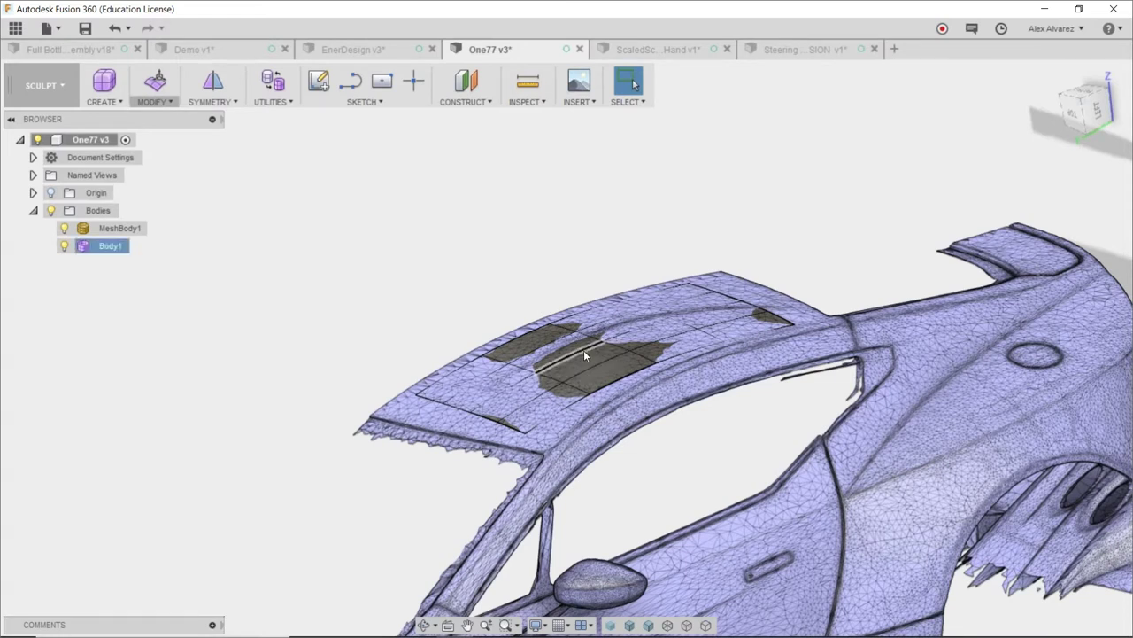
middle_click_drag(598, 335, 532, 278, "shift")
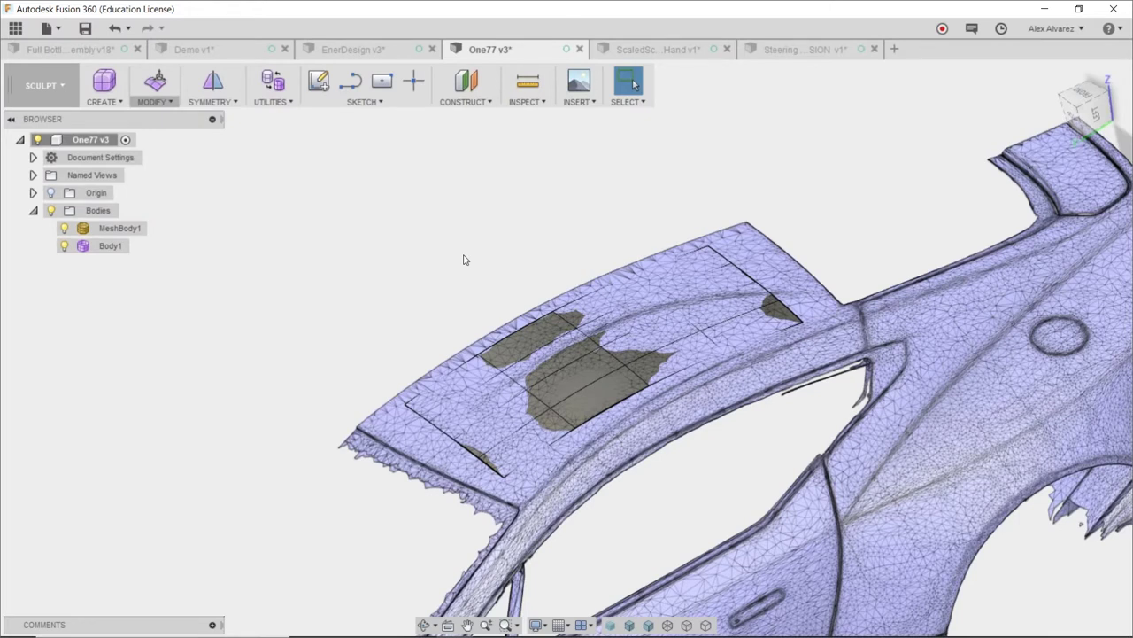
scroll(463, 258, "down", 5)
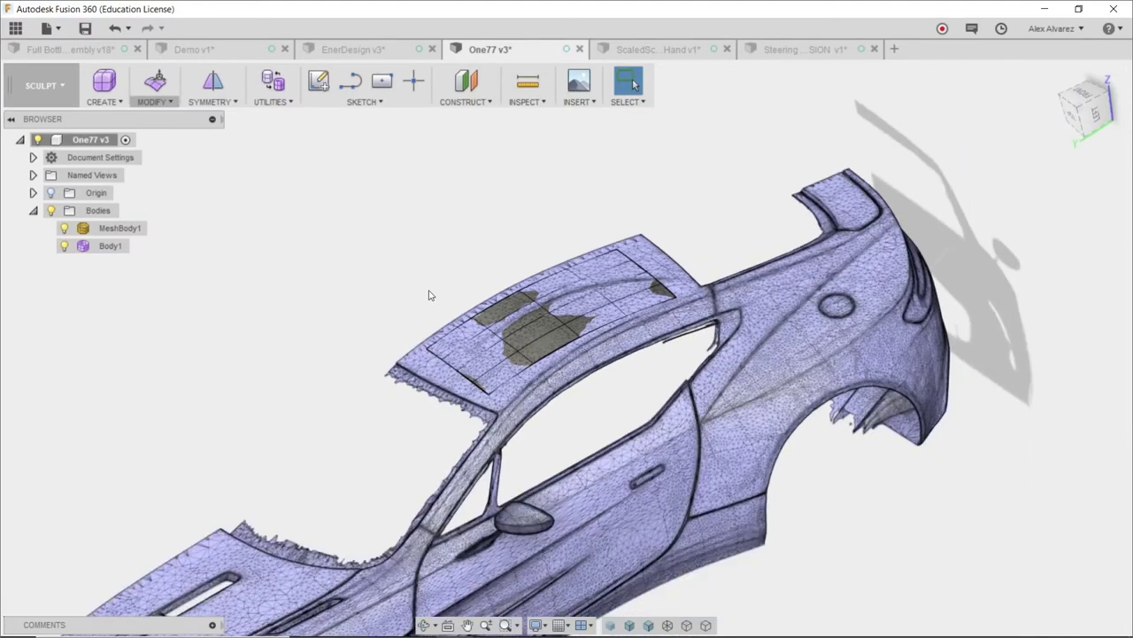
middle_click_drag(428, 293, 611, 115, "shift")
middle_click_drag(566, 490, 561, 332)
middle_click_drag(622, 498, 611, 478, "shift")
scroll(600, 485, "up", 5)
left_click(1080, 97)
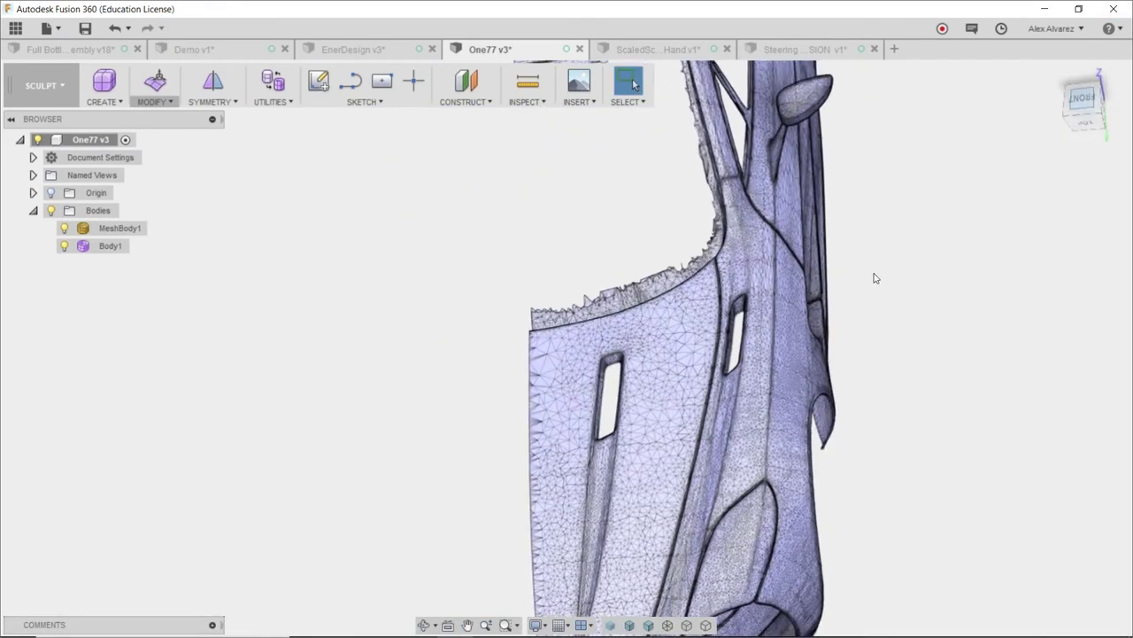
Step: With Object Snap on, place a quad face on the door panel's upper-left corner beside the slot
left_click(124, 104)
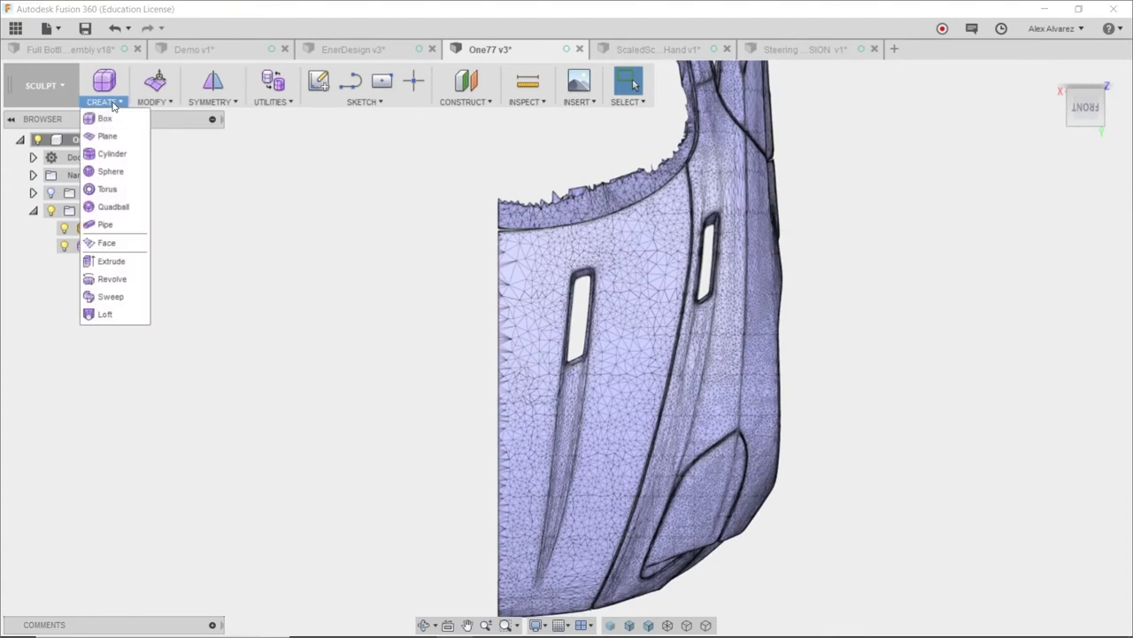
left_click(100, 247)
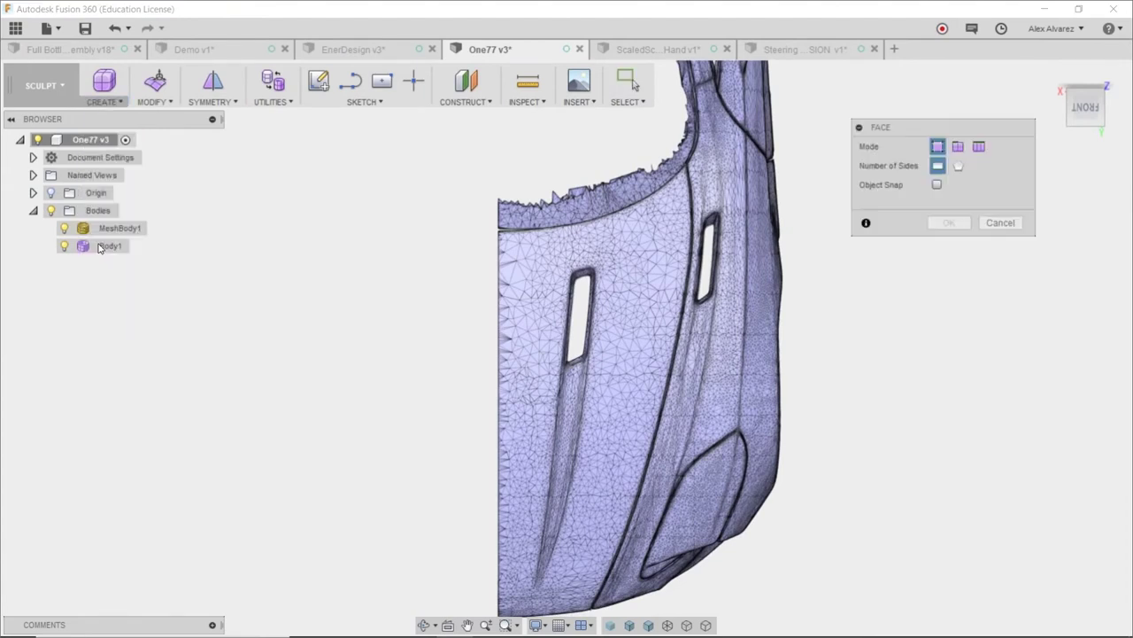
left_click(937, 184)
scroll(479, 297, "up", 3)
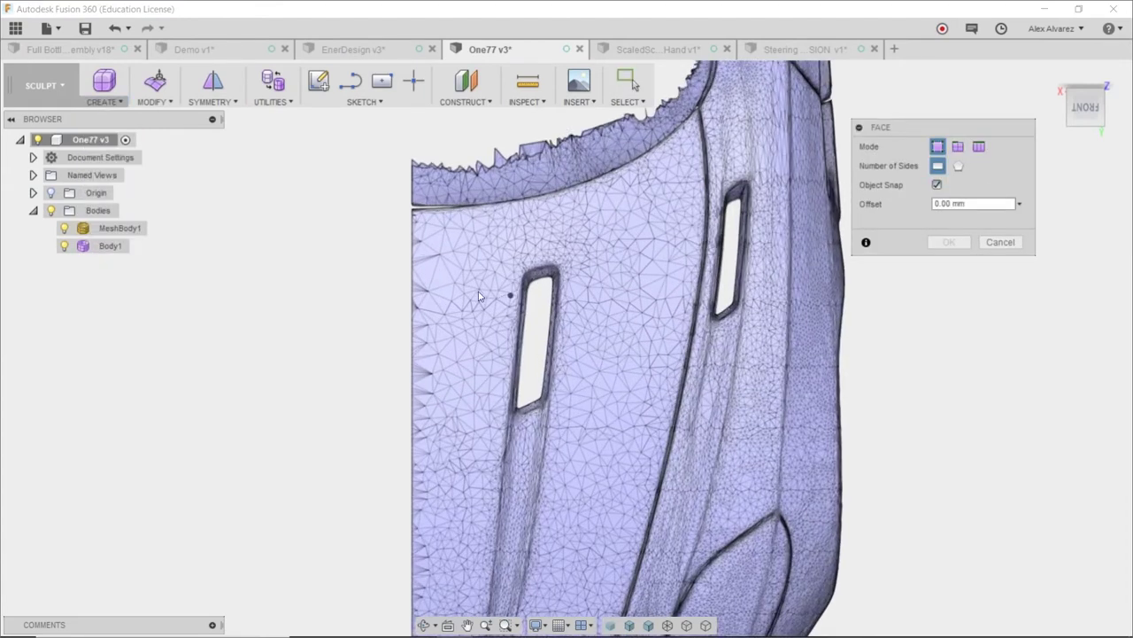
scroll(478, 297, "up", 4)
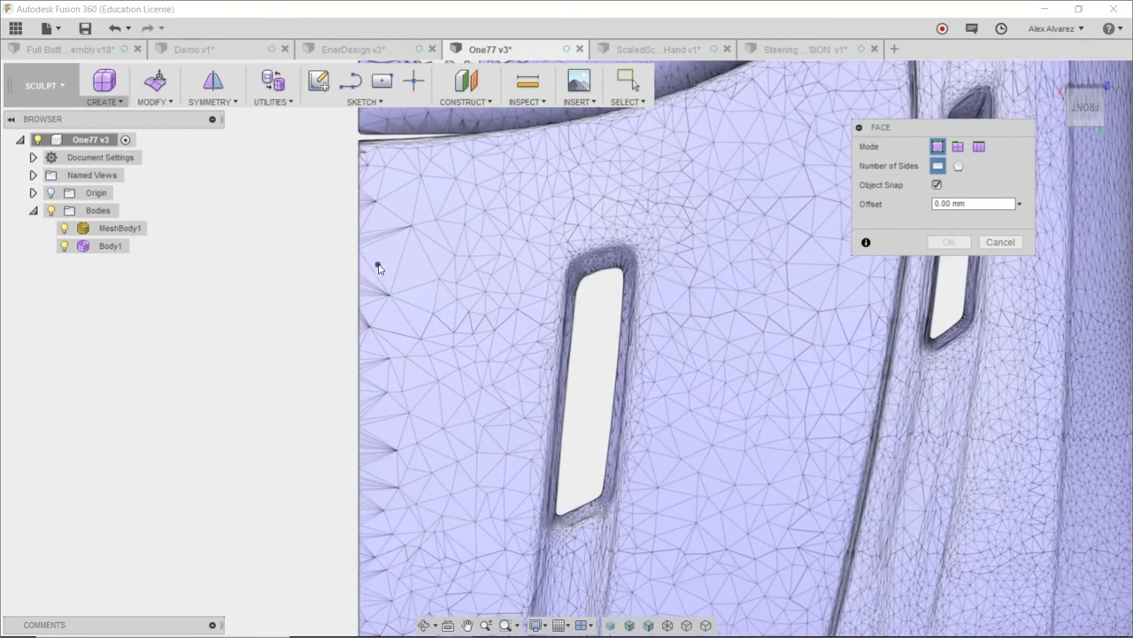
left_click(378, 266)
left_click(558, 261)
left_click(535, 527)
left_click(370, 528)
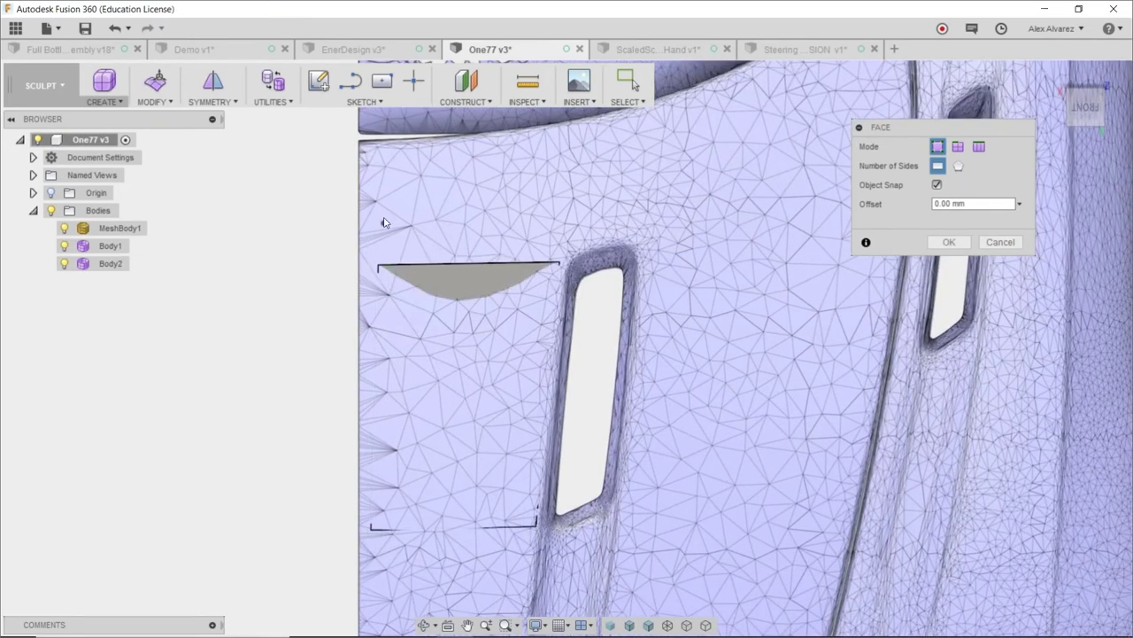
Step: Add a second face above it sharing the left vertex, and create the faces as Body2
left_click(379, 265)
left_click(379, 155)
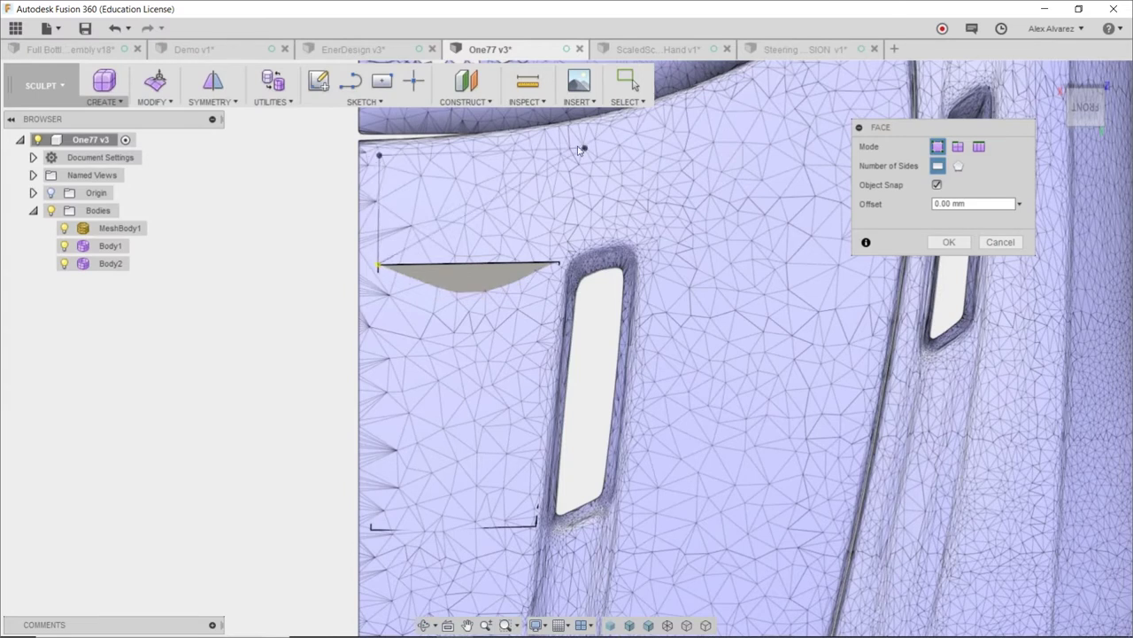
left_click(572, 144)
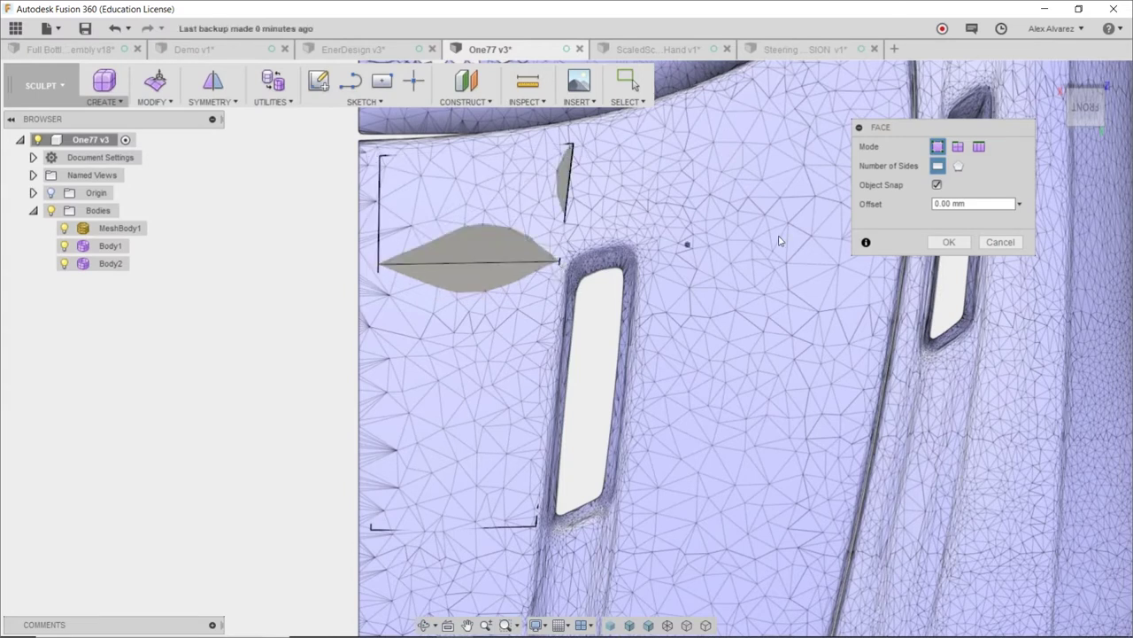
left_click(949, 242)
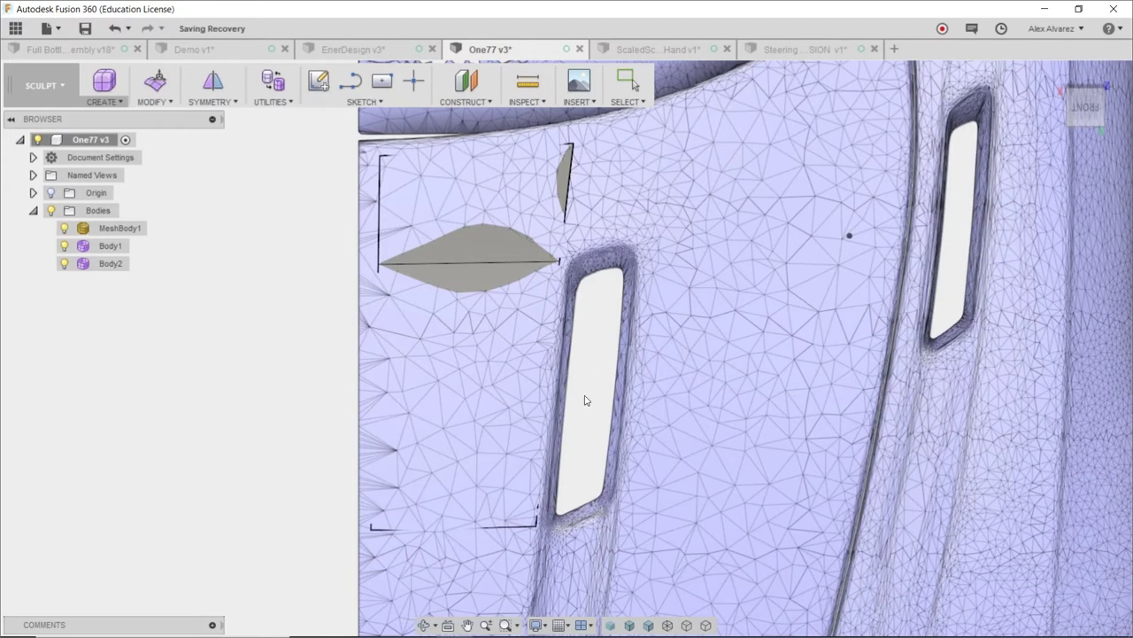
scroll(310, 353, "down", 10)
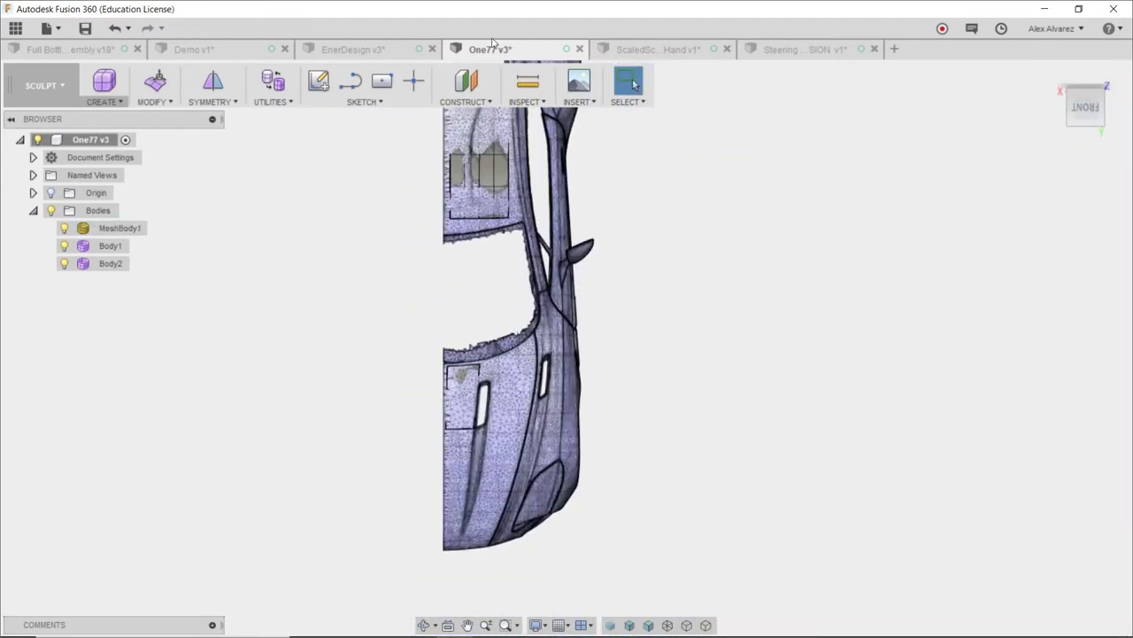
Step: Orbit the car to an oblique view to inspect the door patch
scroll(567, 274, "up", 5)
middle_click_drag(548, 263, 467, 142, "shift")
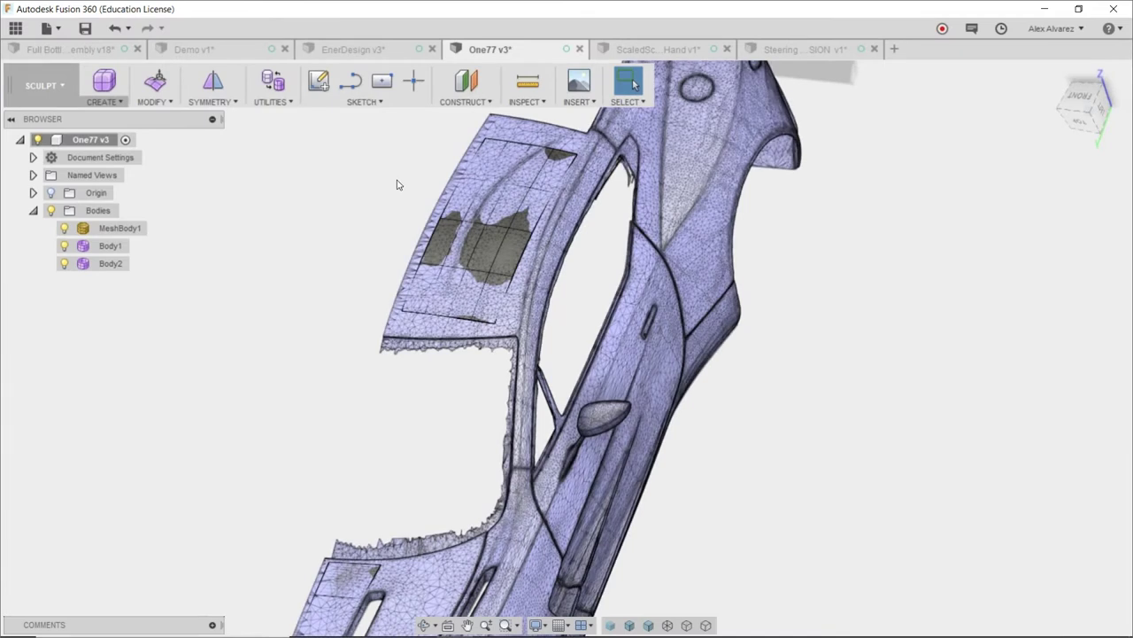
scroll(397, 186, "down", 3)
middle_click_drag(398, 191, 380, 417, "shift")
left_click(380, 417)
scroll(390, 399, "up", 3)
left_click_drag(395, 390, 354, 394)
key("Escape")
scroll(337, 372, "up", 3)
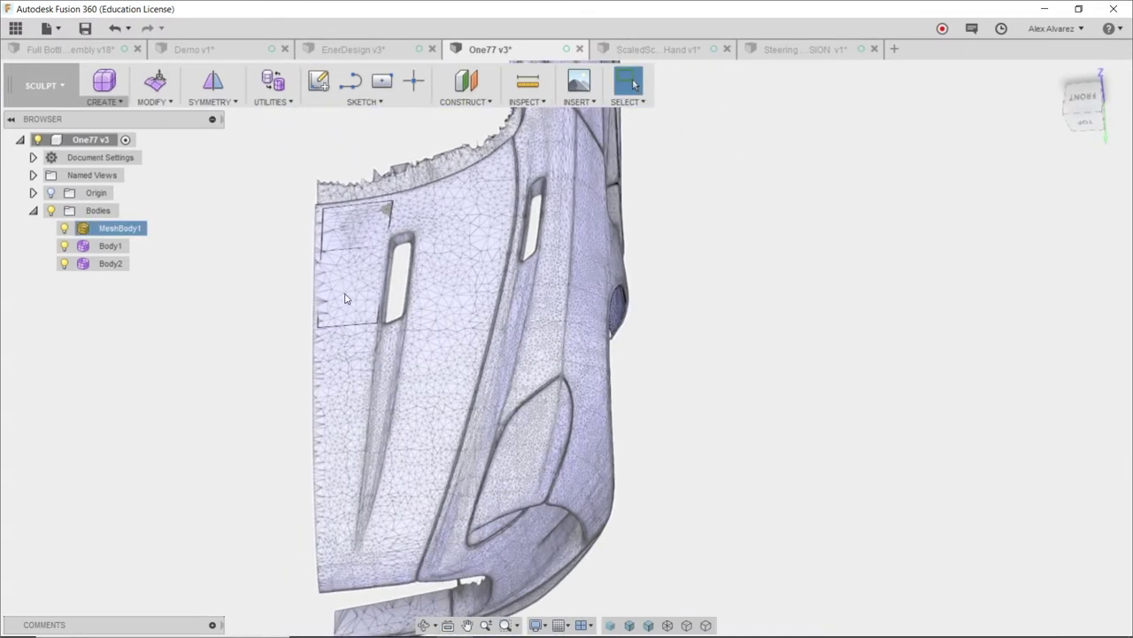
left_click(249, 303)
Step: Set MeshBody1's opacity to 50% from its browser context menu
right_click(114, 232)
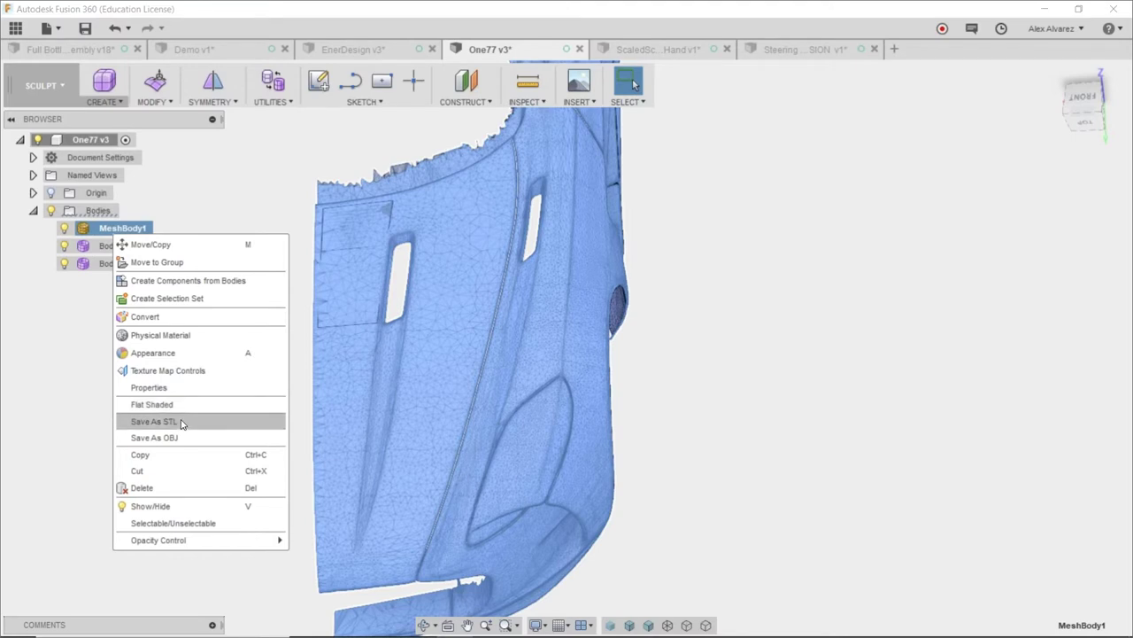
mouse_move(190, 539)
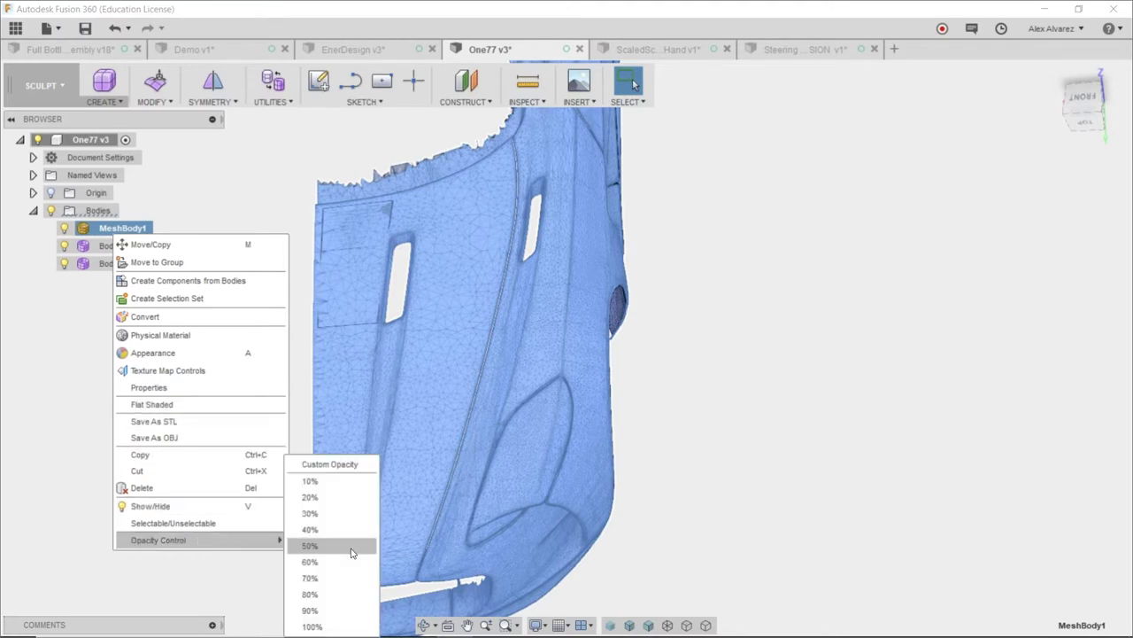
left_click(351, 552)
scroll(792, 392, "up", 4)
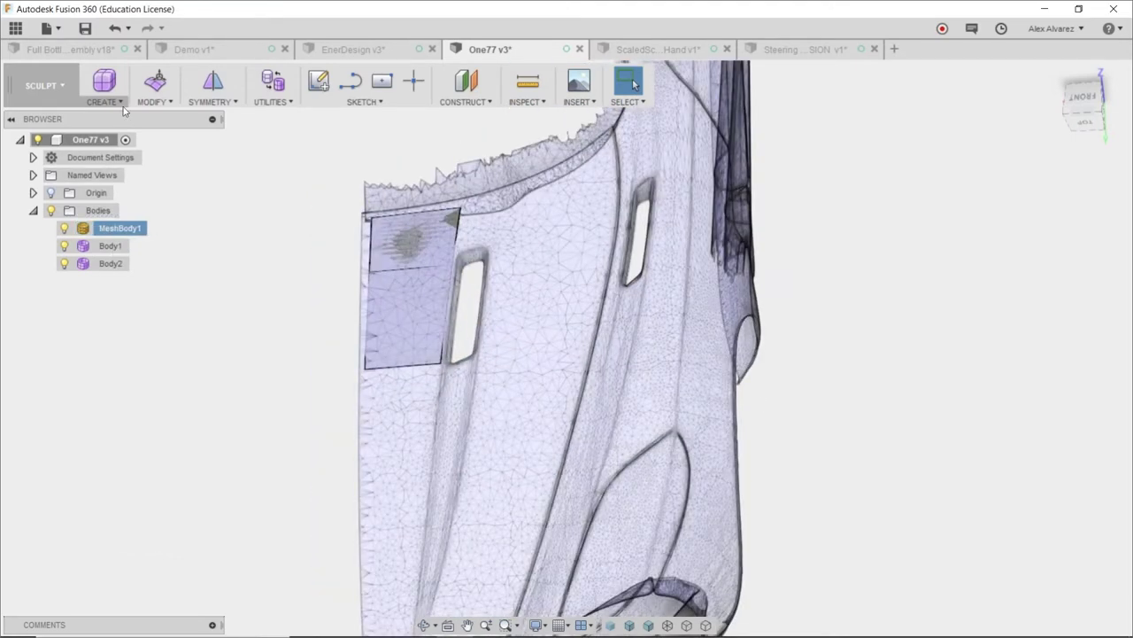
left_click(151, 104)
left_click(153, 102)
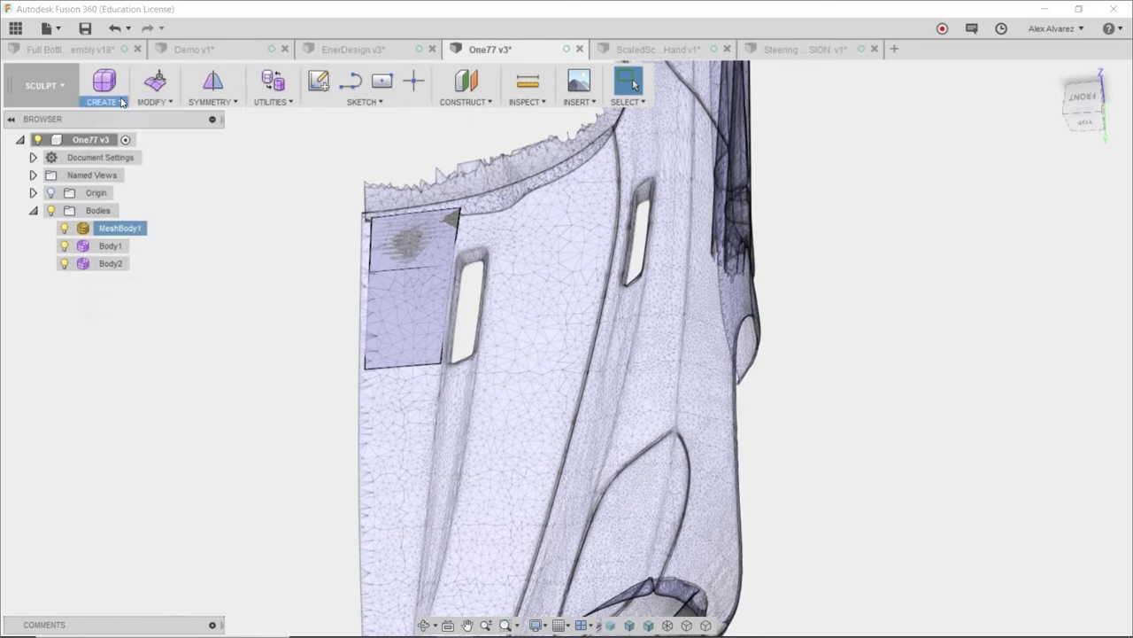
left_click(102, 96)
Step: Snap the first T-Spline quad face onto the mesh beside the slot's top edge
left_click(116, 246)
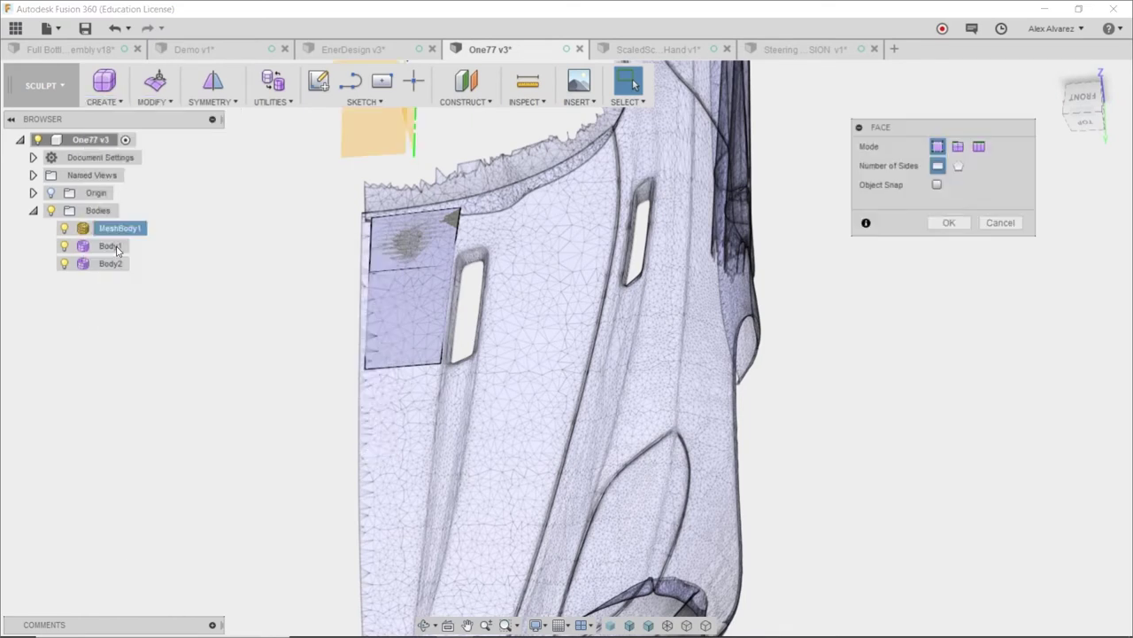
left_click(937, 184)
scroll(474, 335, "up", 3)
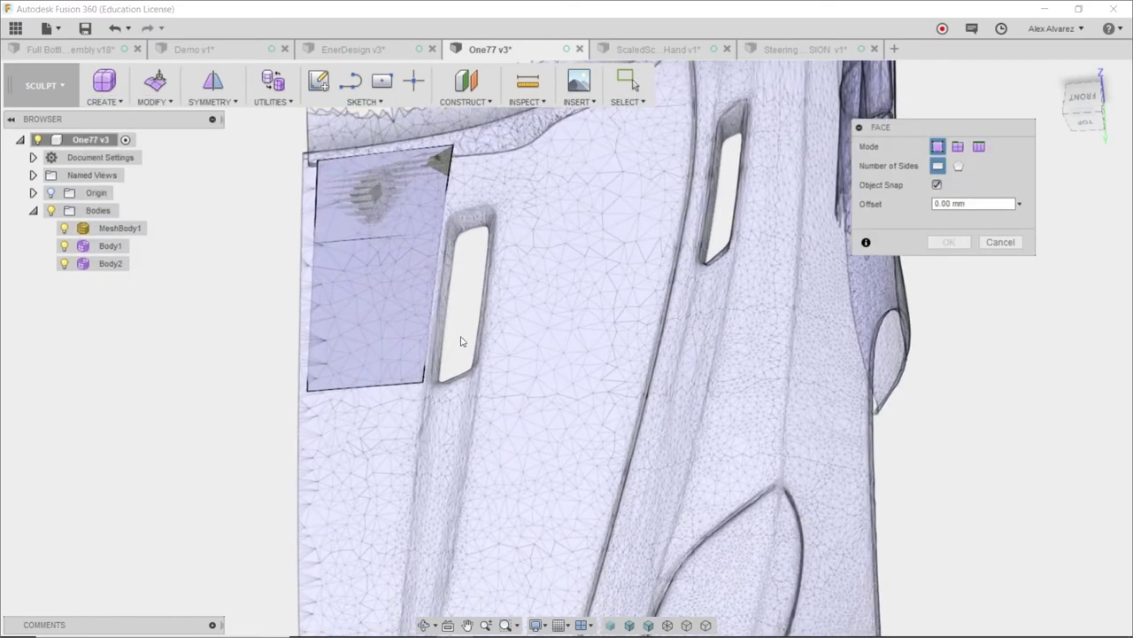
left_click(454, 232)
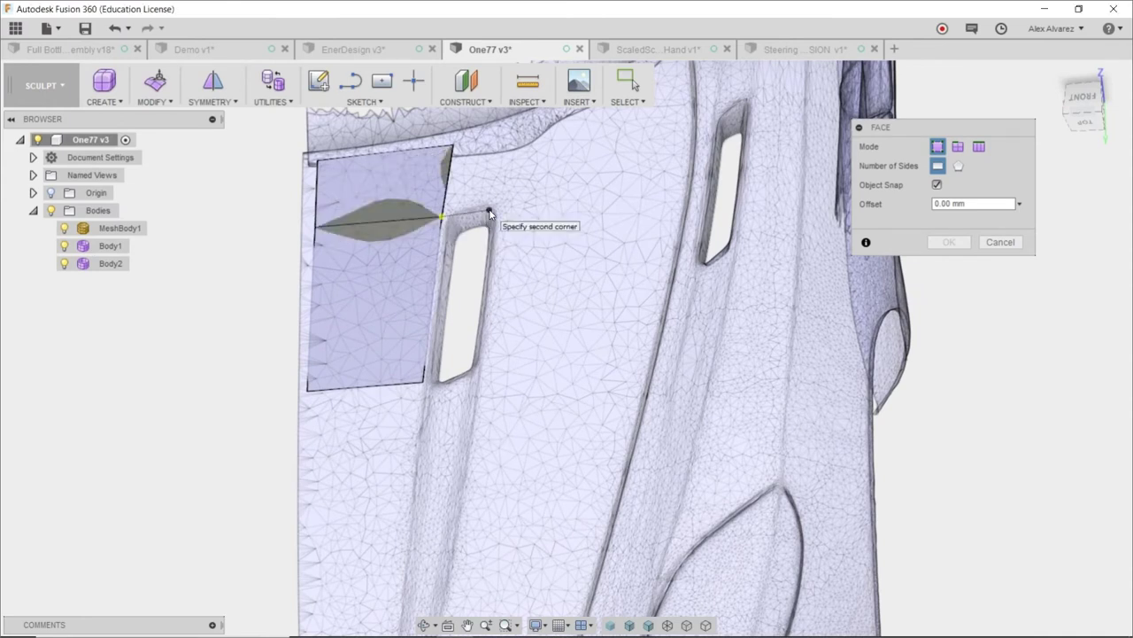
left_click(490, 211)
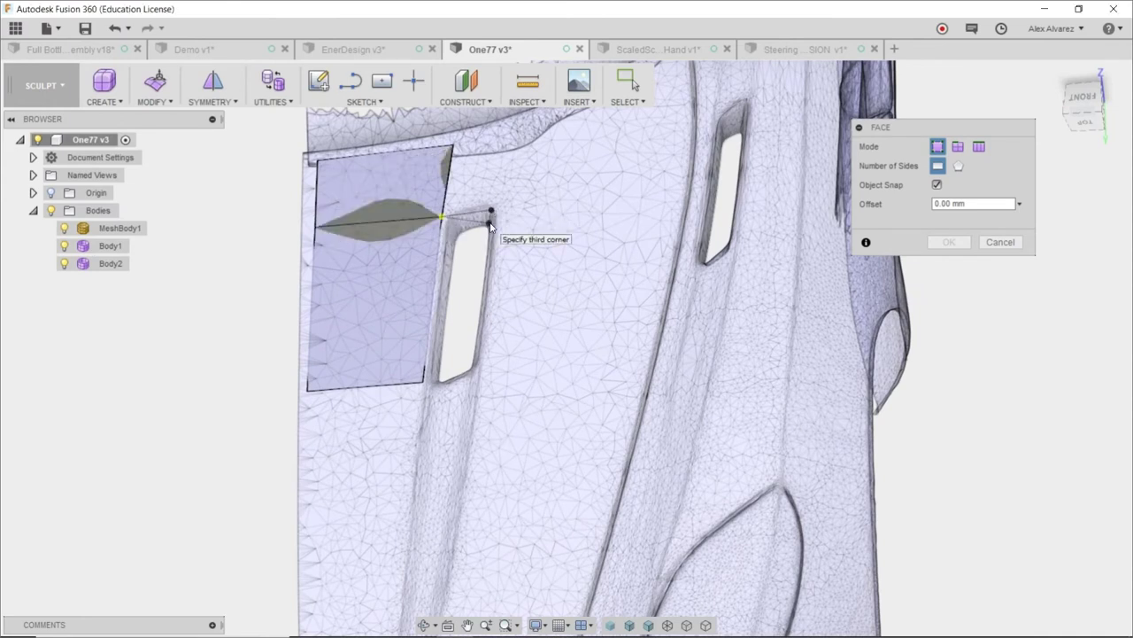
scroll(491, 226, "up", 3)
left_click(482, 227)
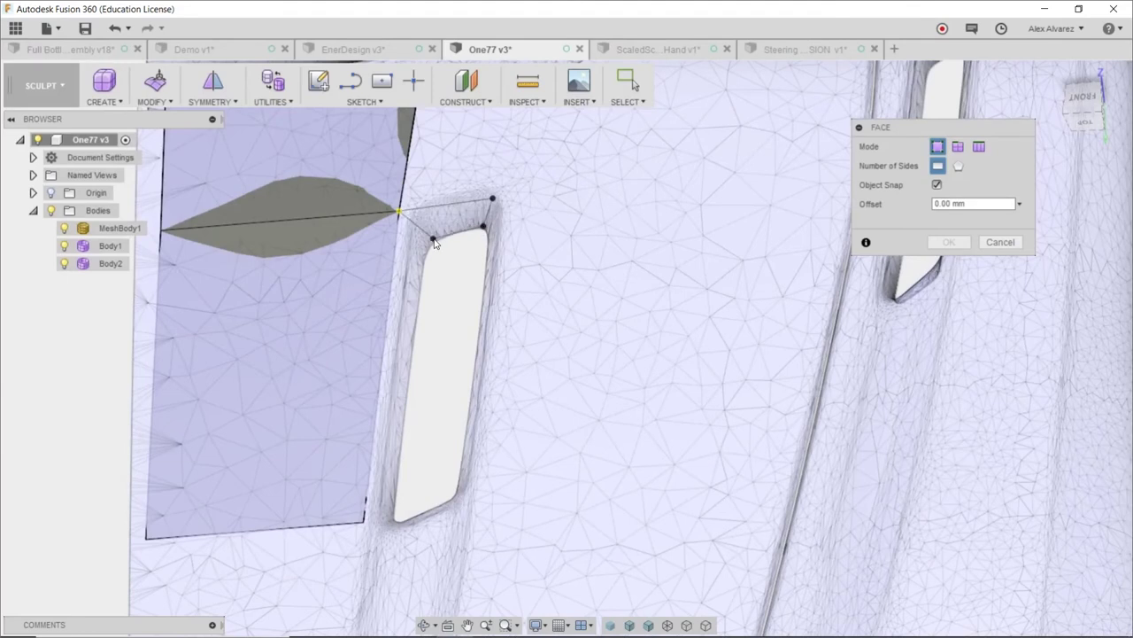
left_click(432, 239)
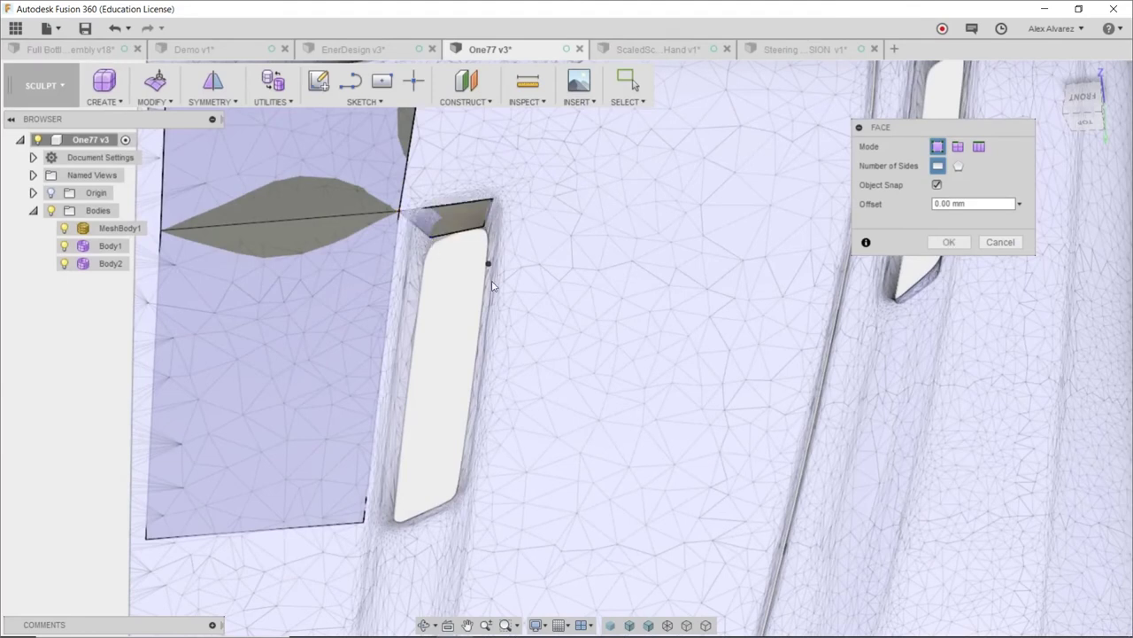
scroll(493, 301, "down", 2)
Step: Add a quad face above the slot and another face to its right reaching the panel's top edge
left_click(440, 144)
left_click(505, 137)
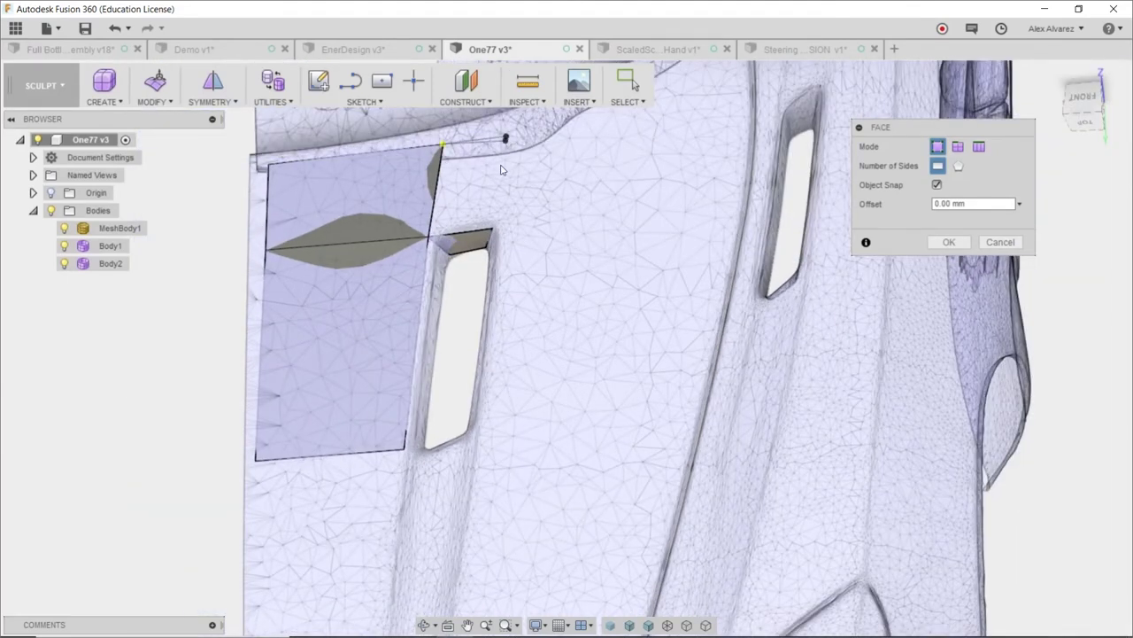
left_click(493, 230)
left_click(431, 238)
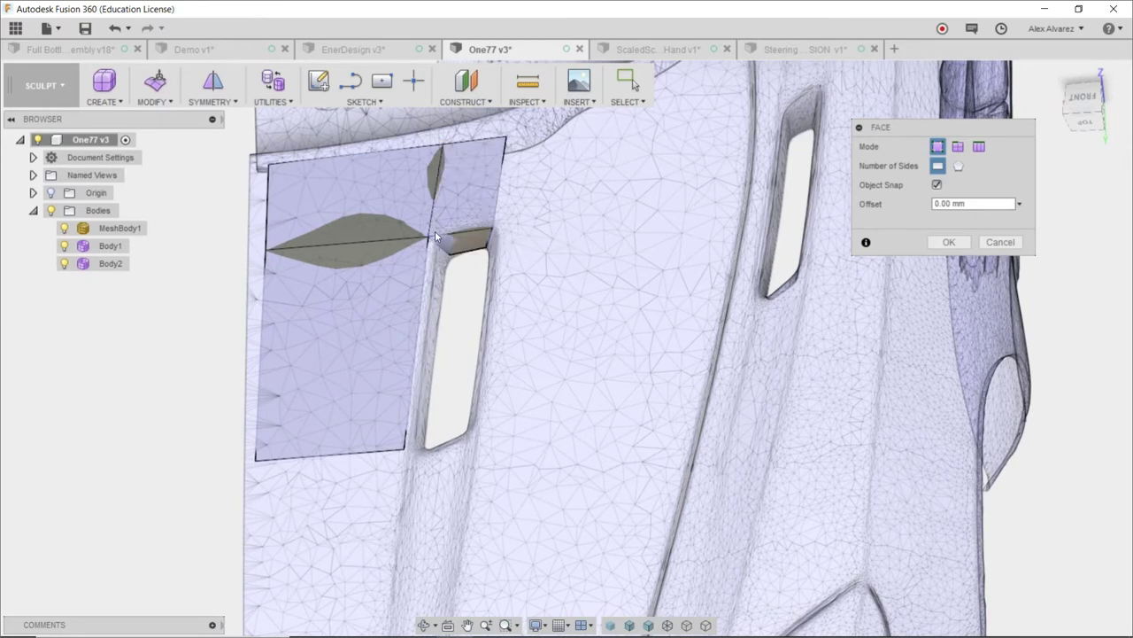
middle_click_drag(544, 260, 556, 222, "shift")
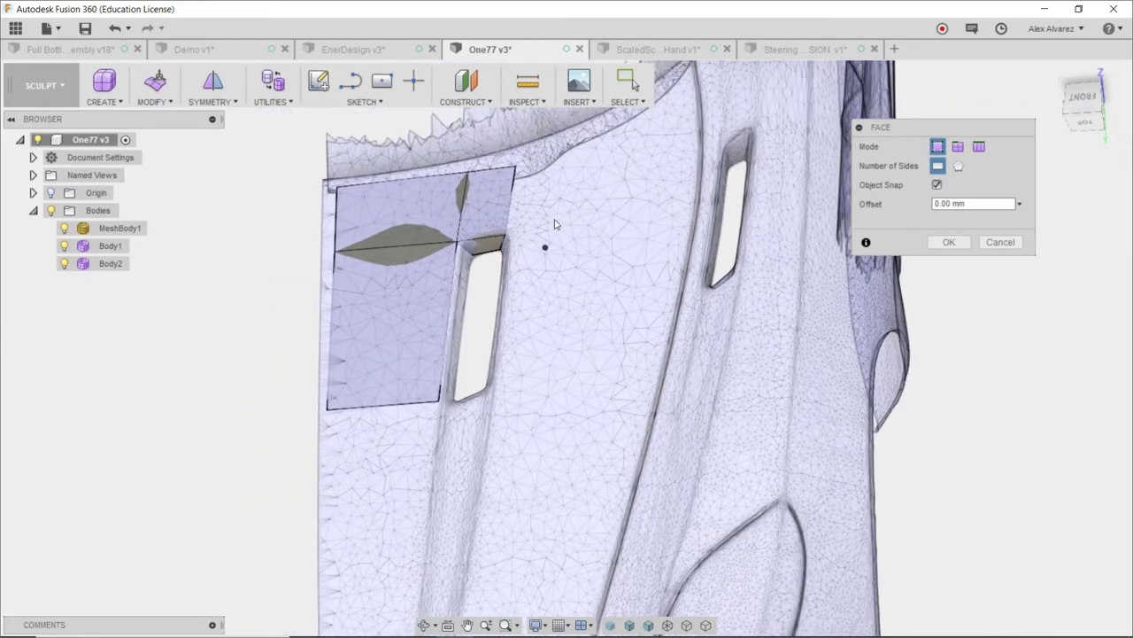
left_click(599, 136)
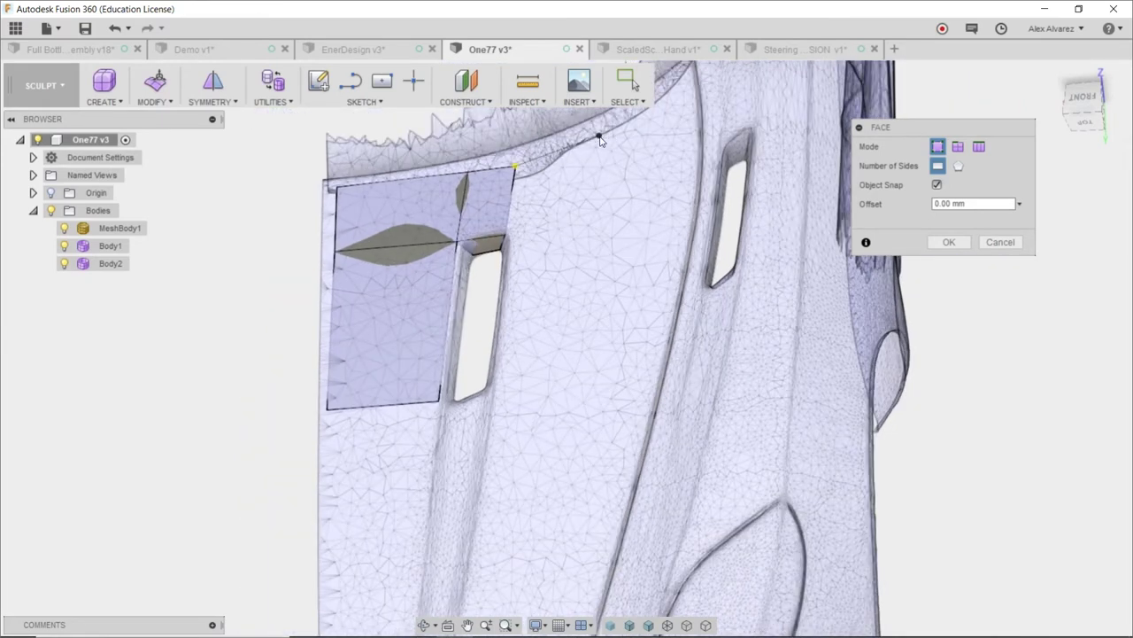
left_click(588, 227)
left_click(508, 237)
Step: Place face vertices at the slot's bottom and top-right corners
middle_click_drag(534, 221, 435, 403, "shift")
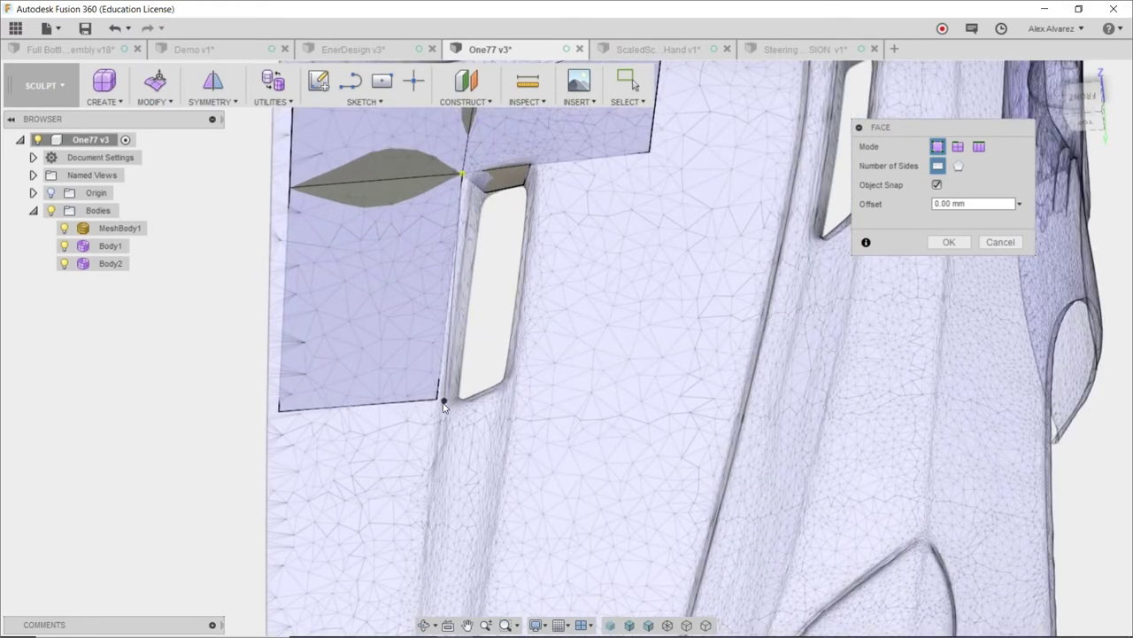
left_click(440, 401)
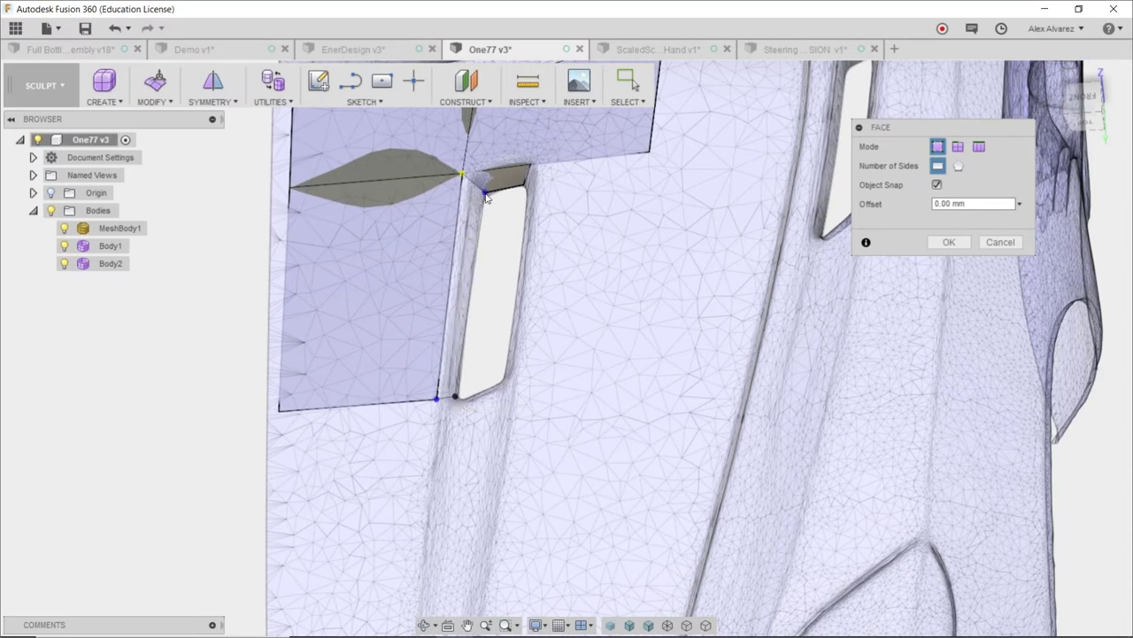
left_click(524, 184)
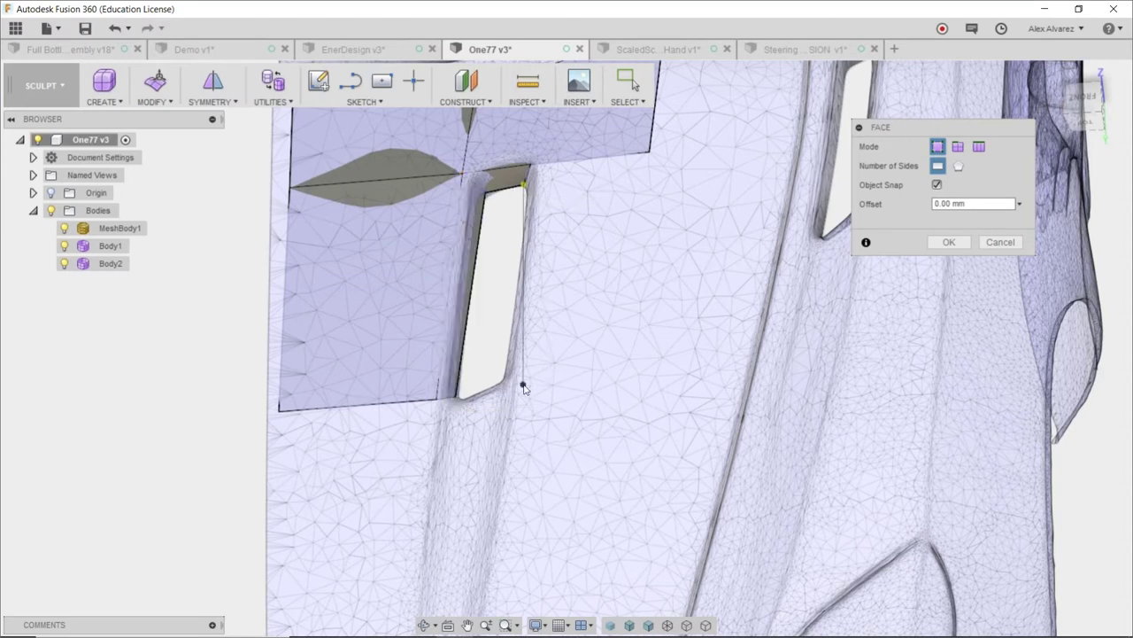
scroll(523, 387, "up", 5)
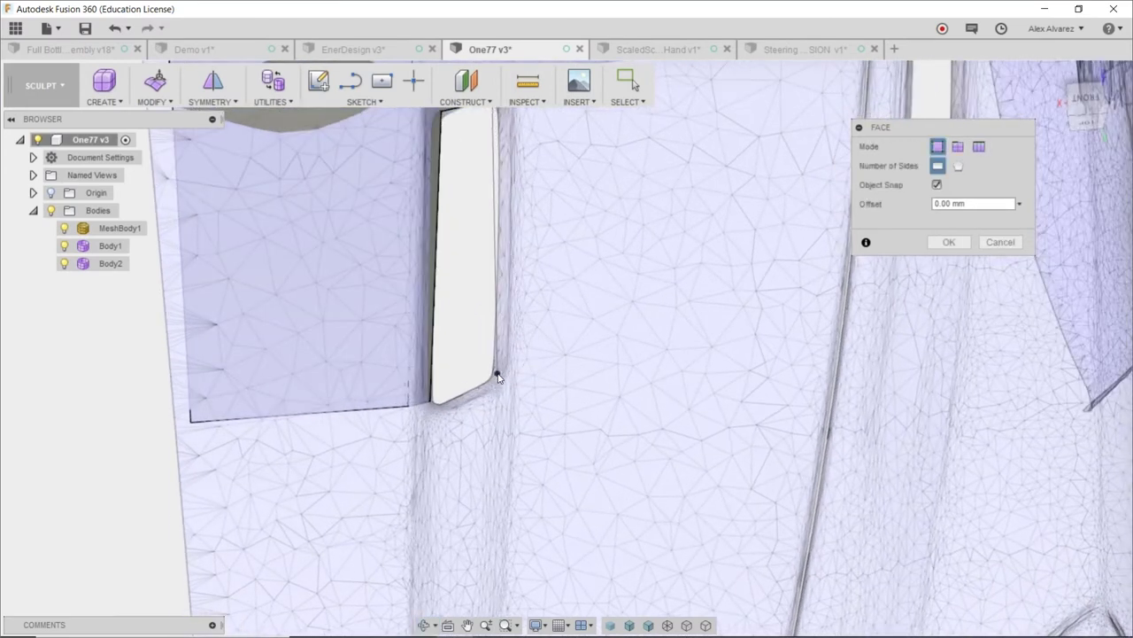
left_click(497, 374)
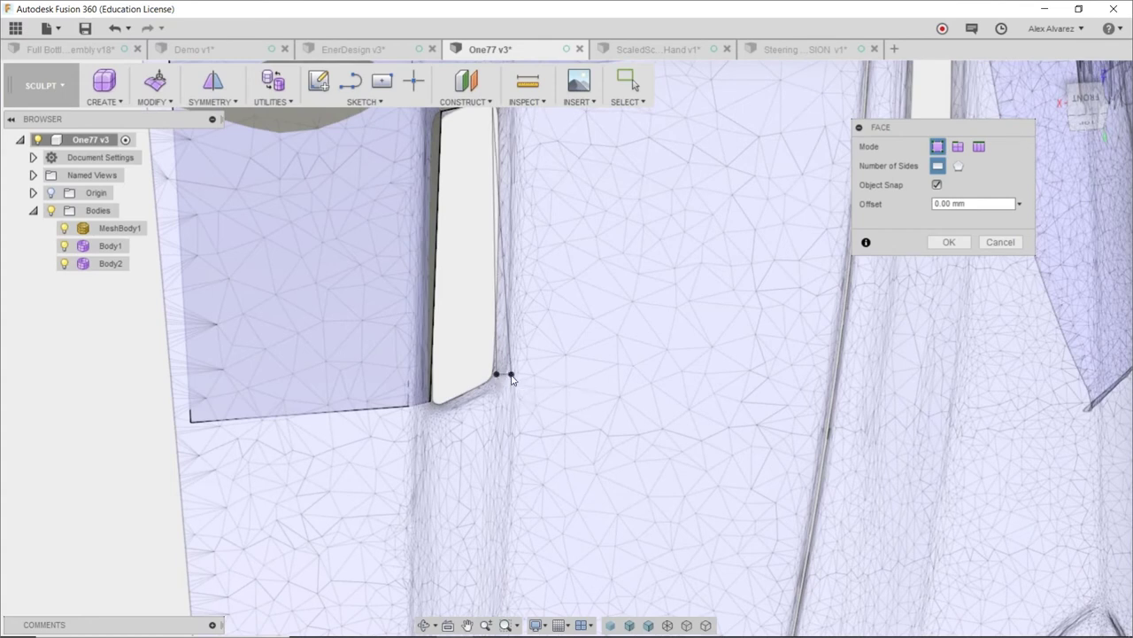
scroll(520, 384, "down", 2)
scroll(499, 172, "up", 2)
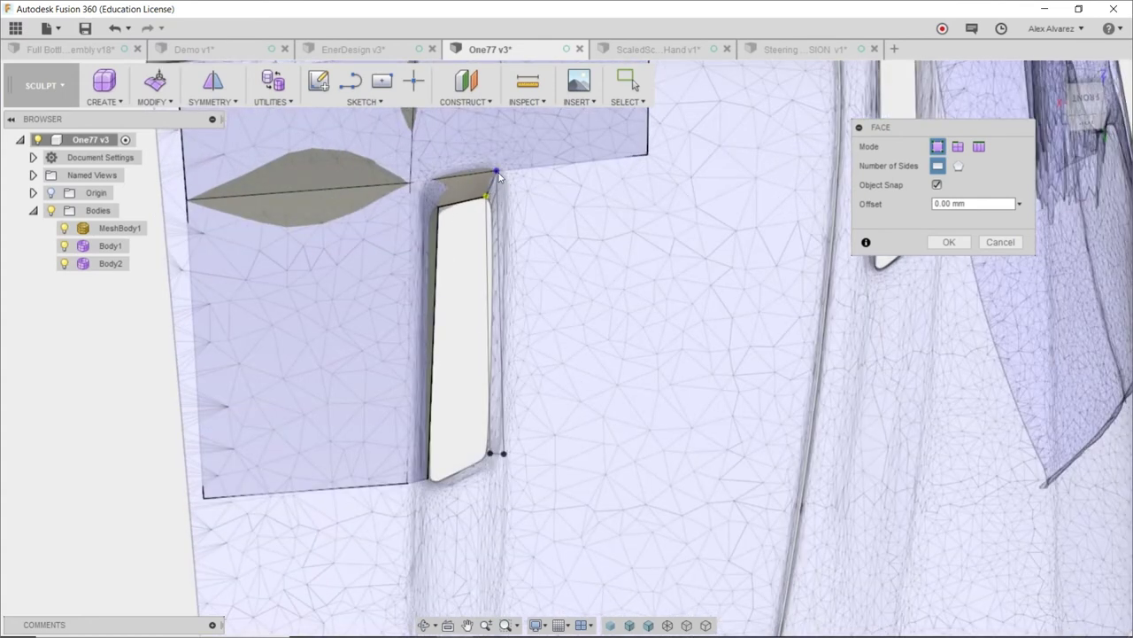
Step: Build a tall quad face from the hole's top corner down to the lower right
left_click(505, 210)
left_click(504, 453)
left_click(634, 447)
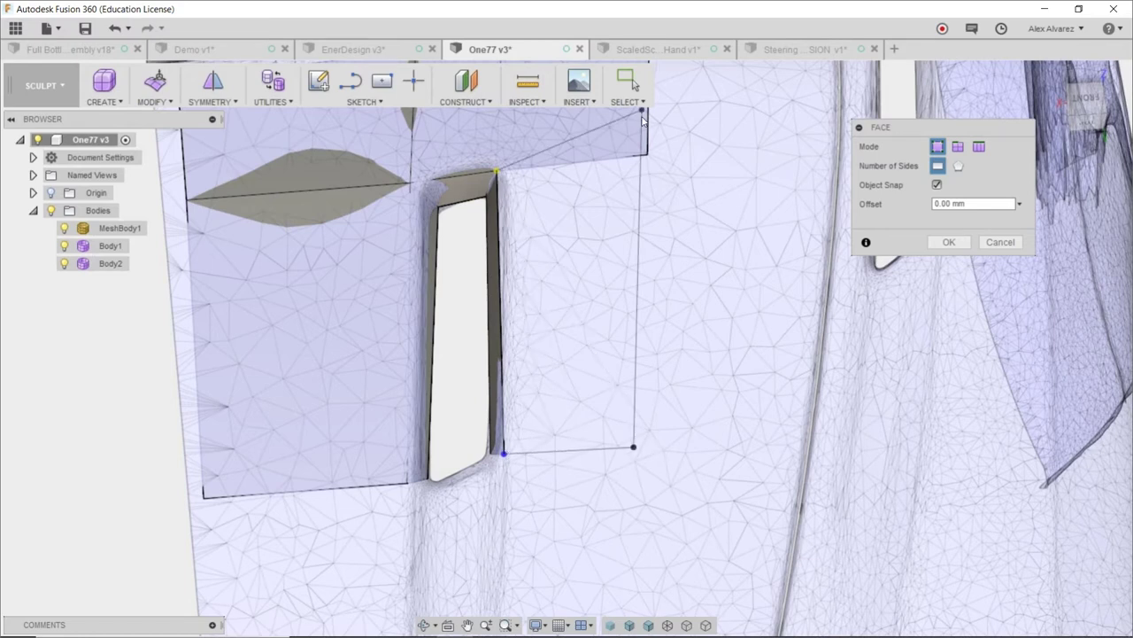
left_click(648, 157)
scroll(636, 166, "down", 4)
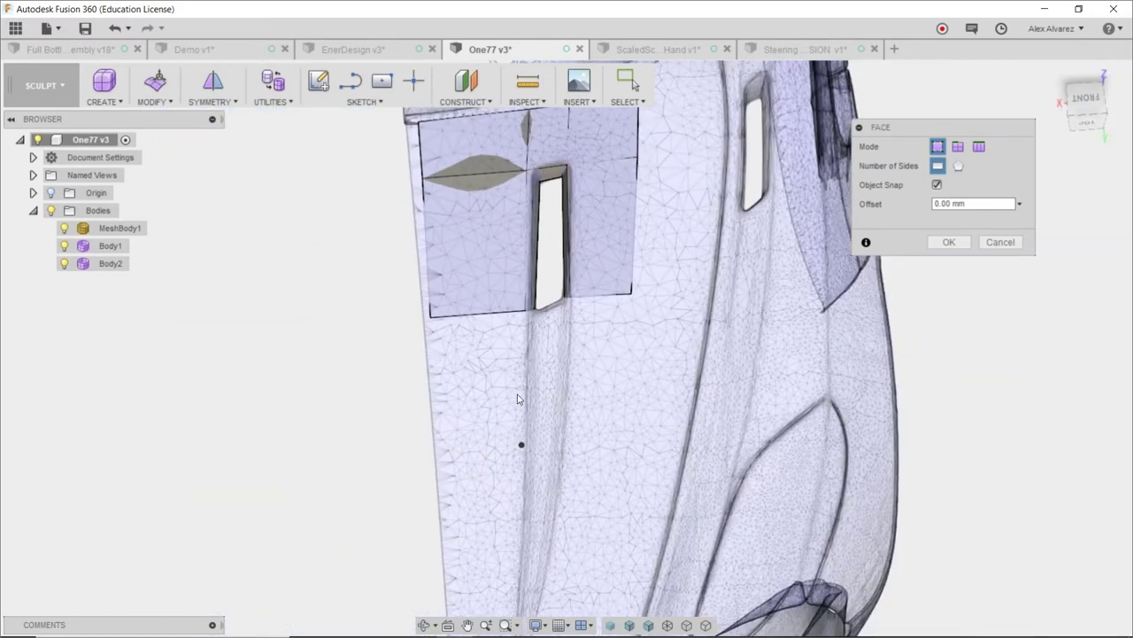
scroll(528, 266, "up", 4)
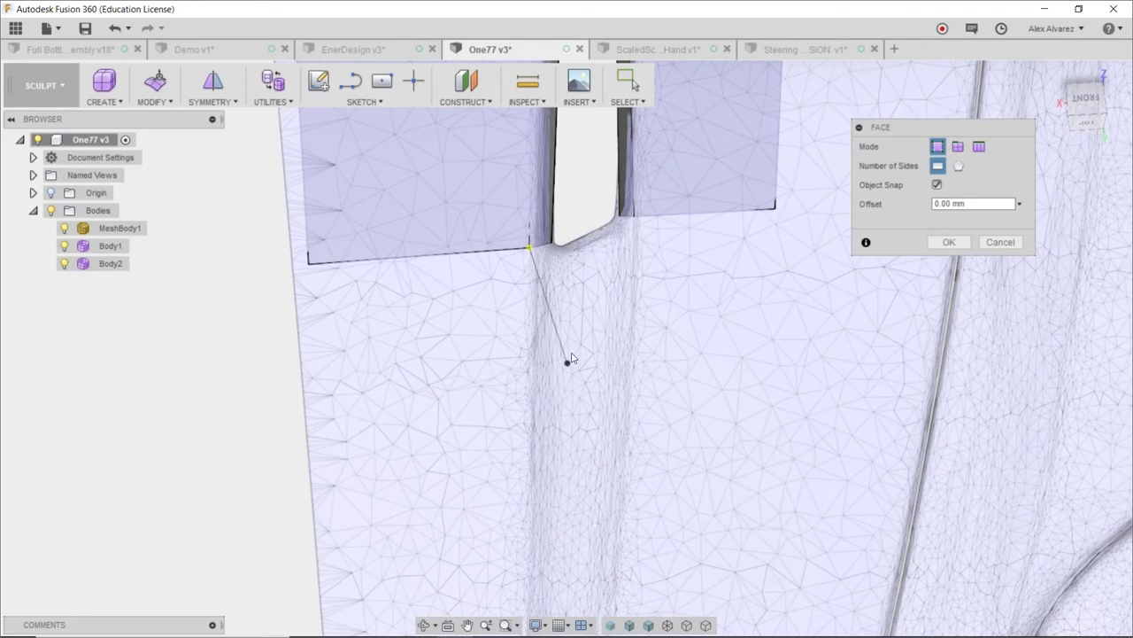
scroll(571, 357, "down", 2)
scroll(557, 431, "up", 1)
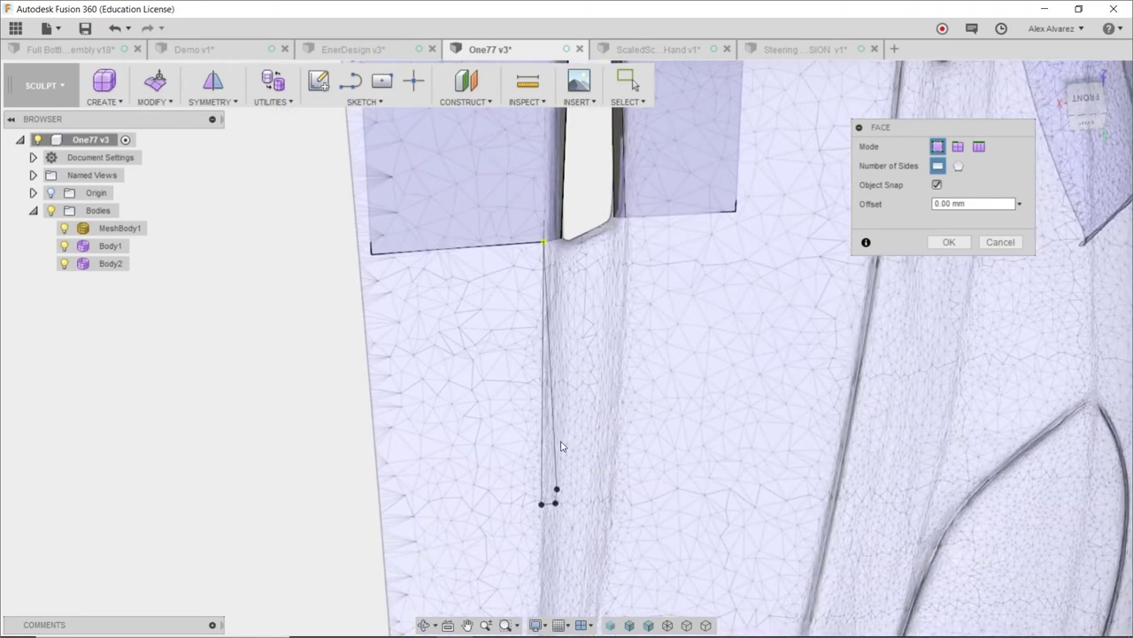
Step: Add the narrow strip faces along the slot and a face at the panel's lower left
left_click(563, 239)
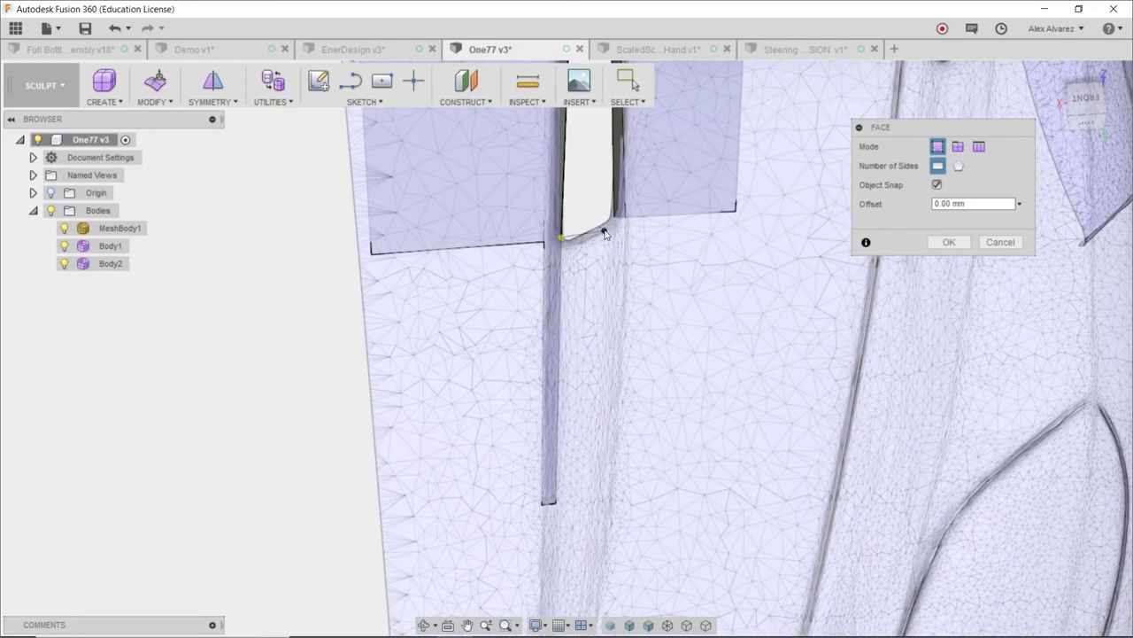
left_click(585, 502)
left_click(566, 503)
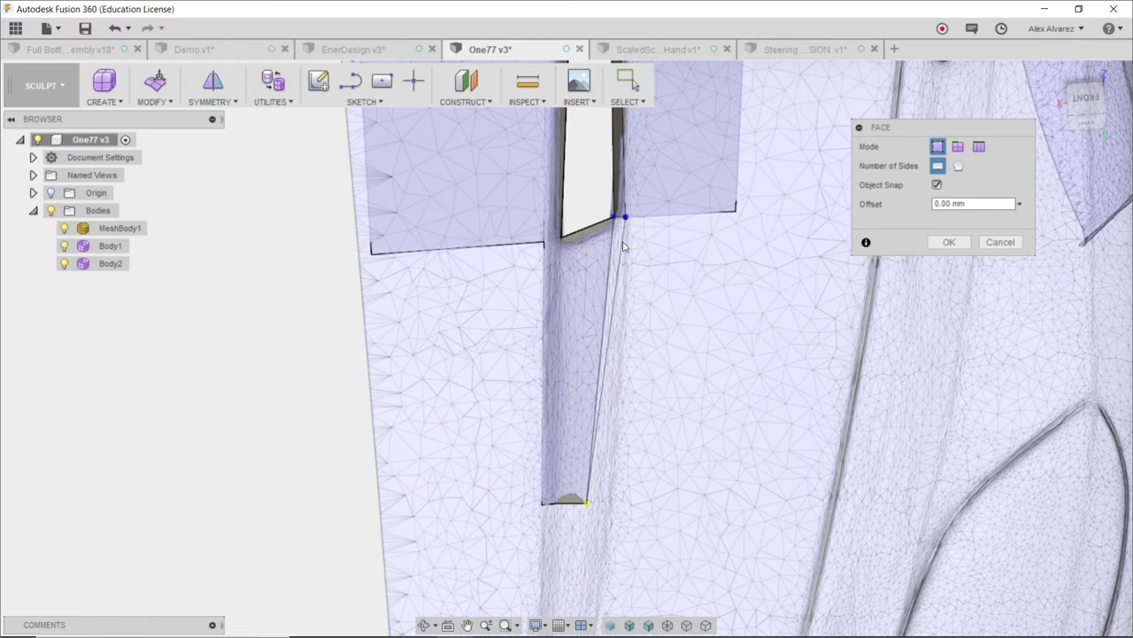
left_click(609, 503)
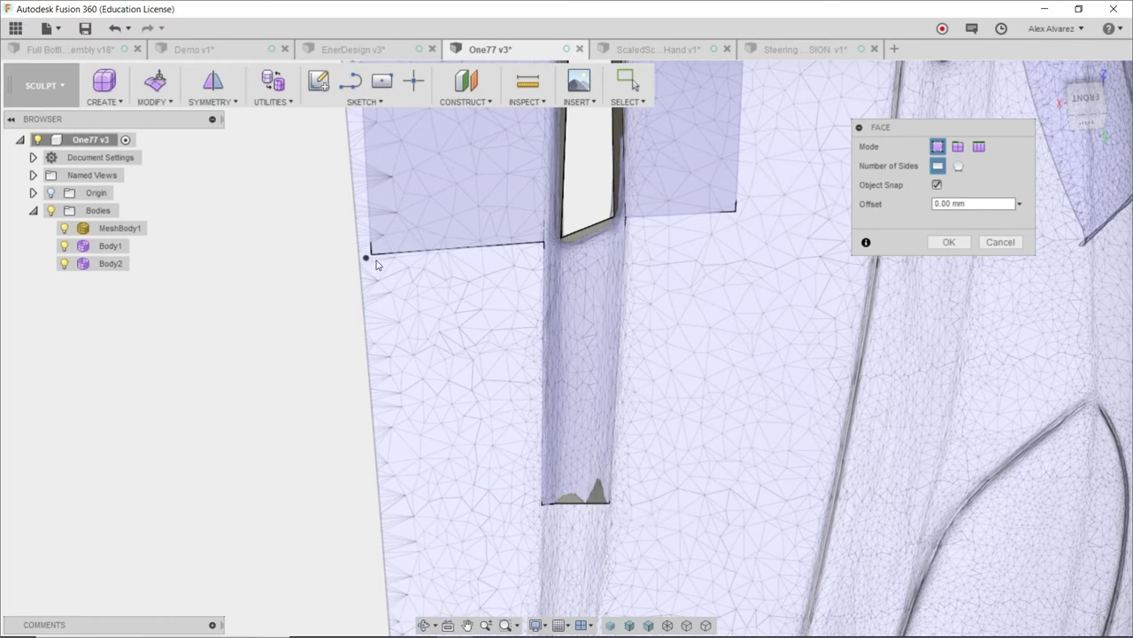
left_click(387, 512)
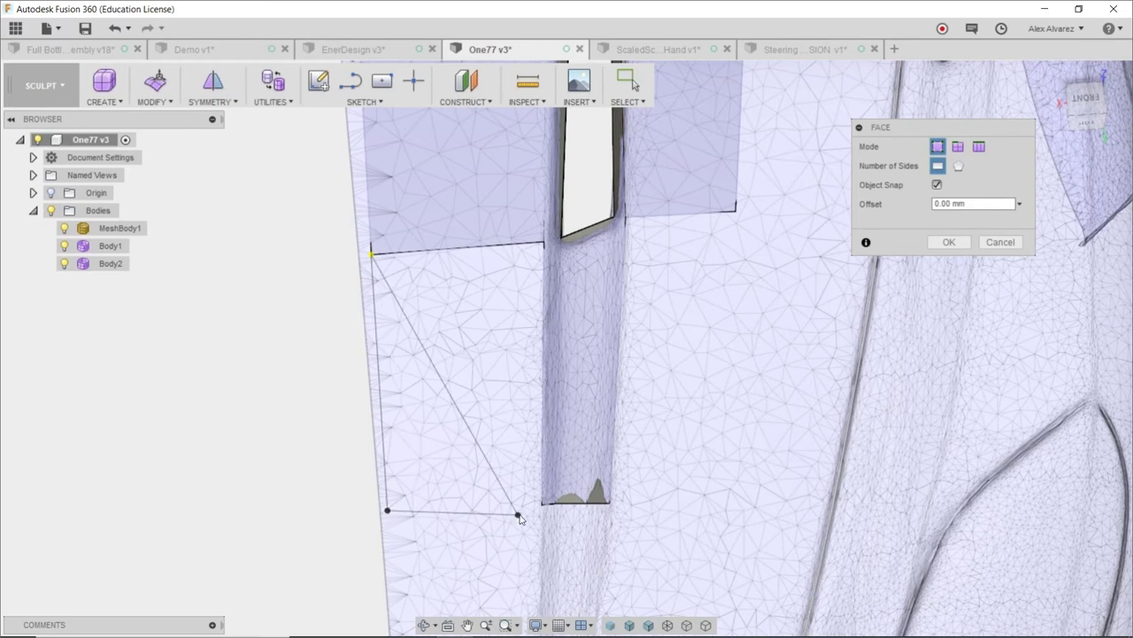
left_click(541, 503)
left_click(545, 241)
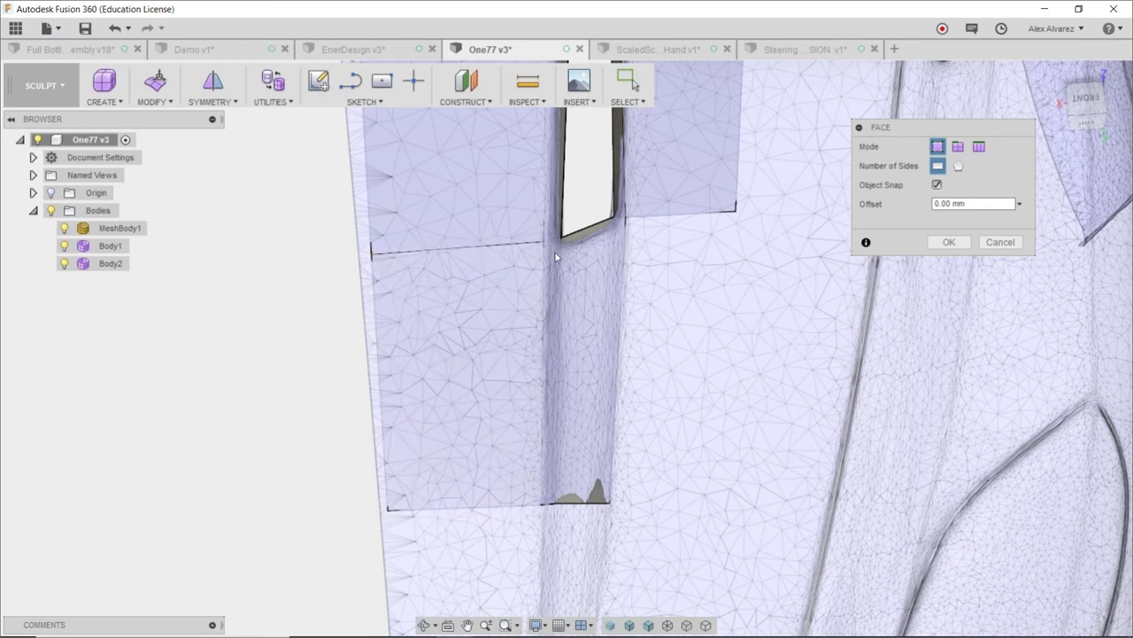
Step: Extend the patch with two more faces along the panel's bottom edge
scroll(596, 261, "down", 2)
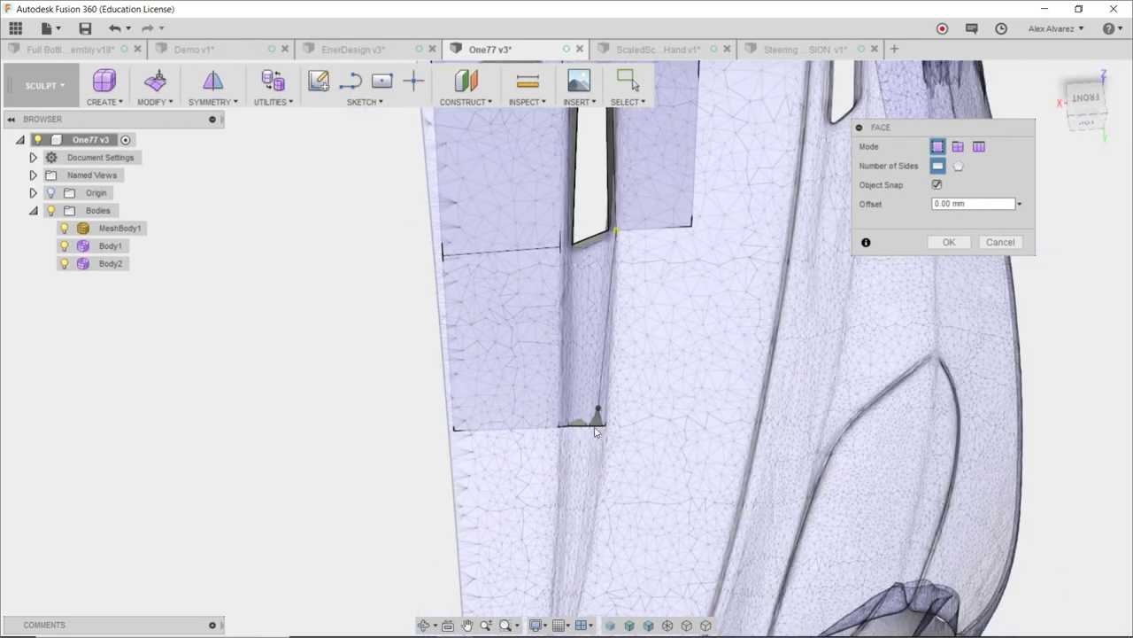
scroll(623, 425, "up", 3)
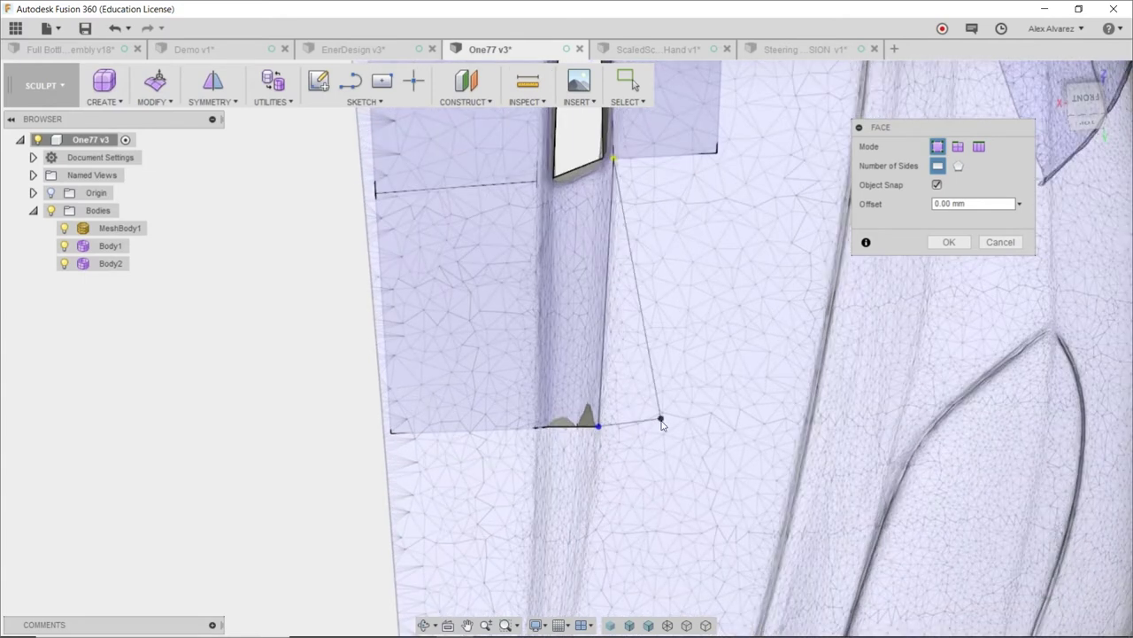
left_click(679, 427)
left_click(716, 153)
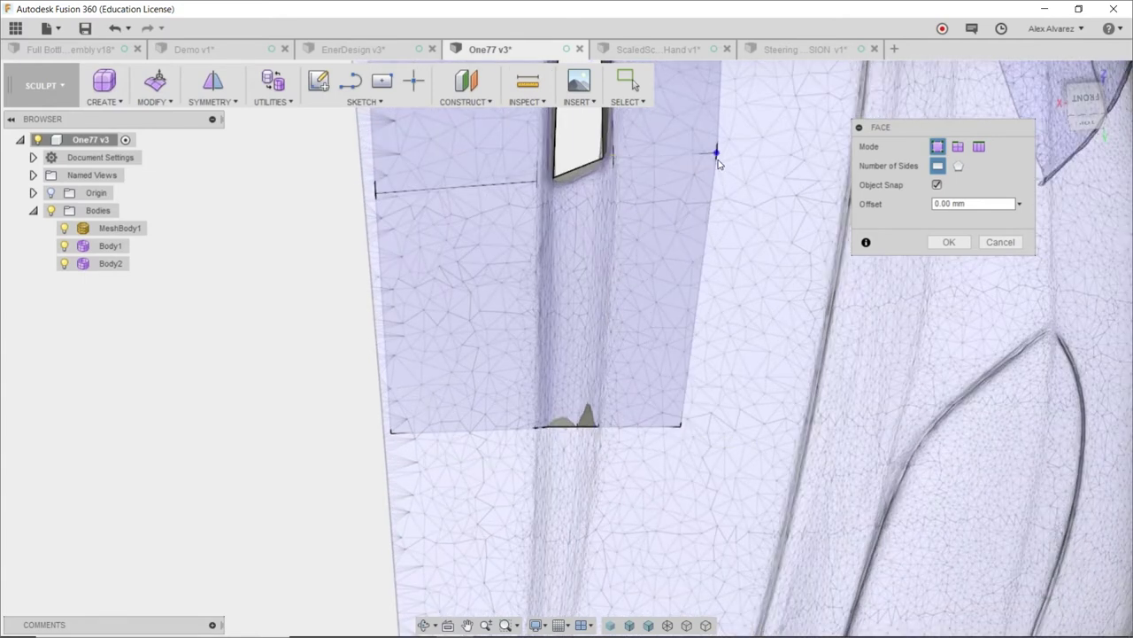
scroll(655, 284, "down", 3)
scroll(554, 302, "up", 3)
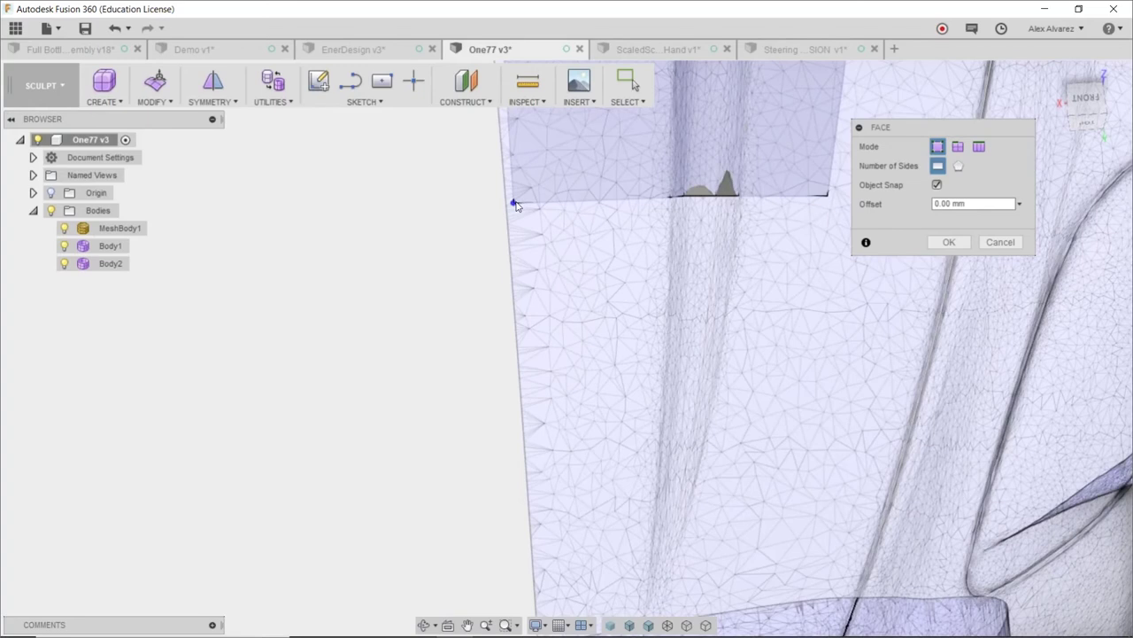
left_click(537, 506)
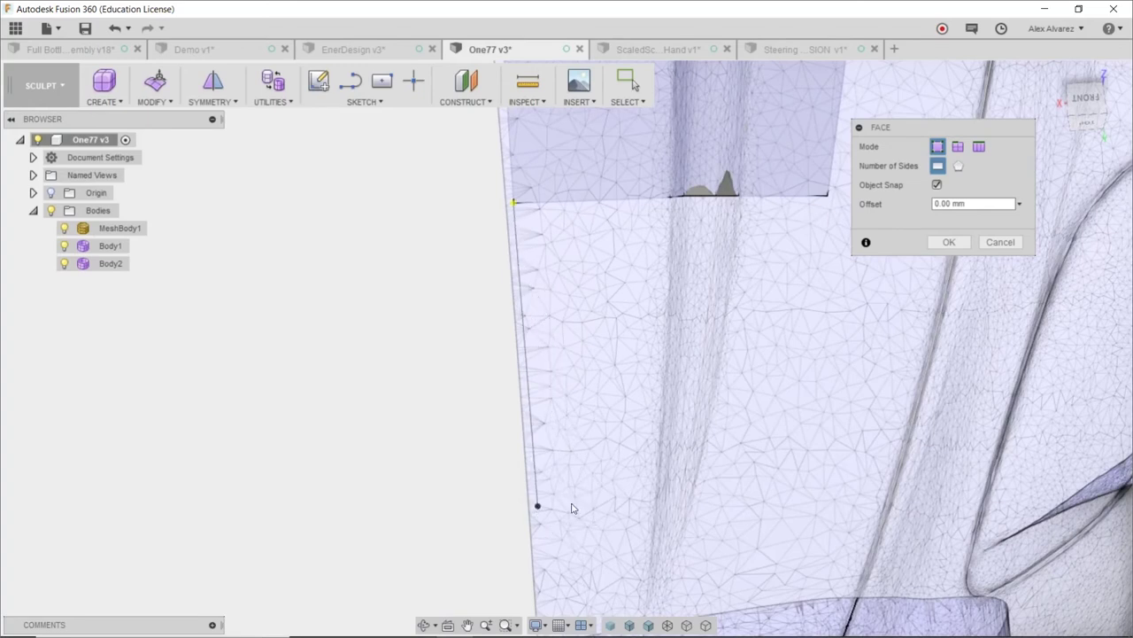
left_click(655, 503)
left_click(669, 196)
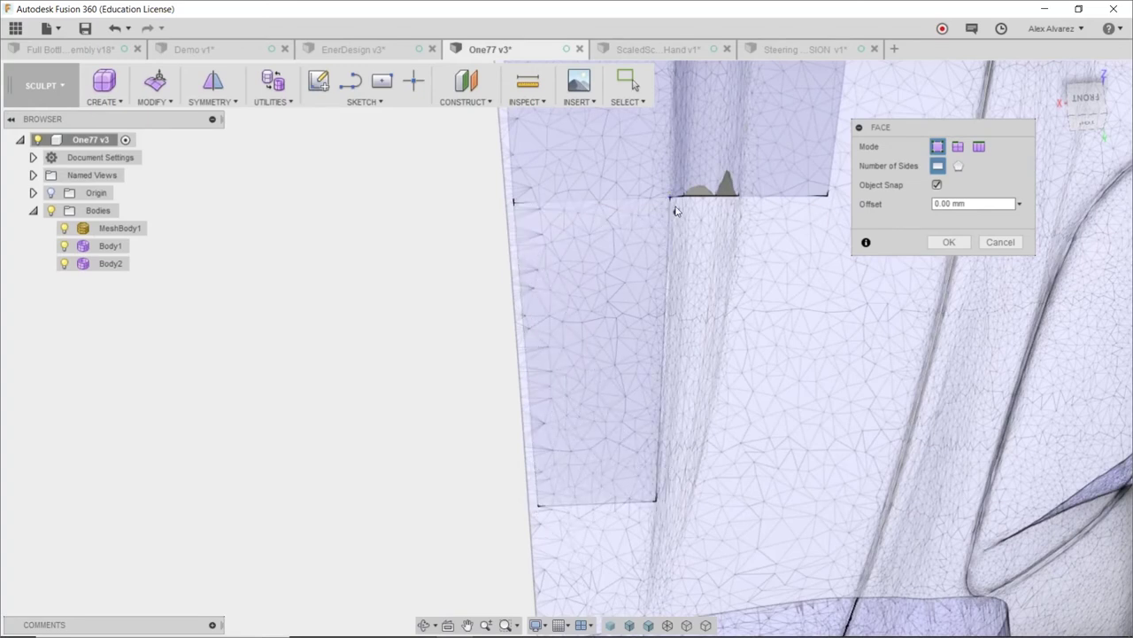
Step: Fill the remaining gap with strip faces out to the top-right vertex and apply them
left_click(671, 198)
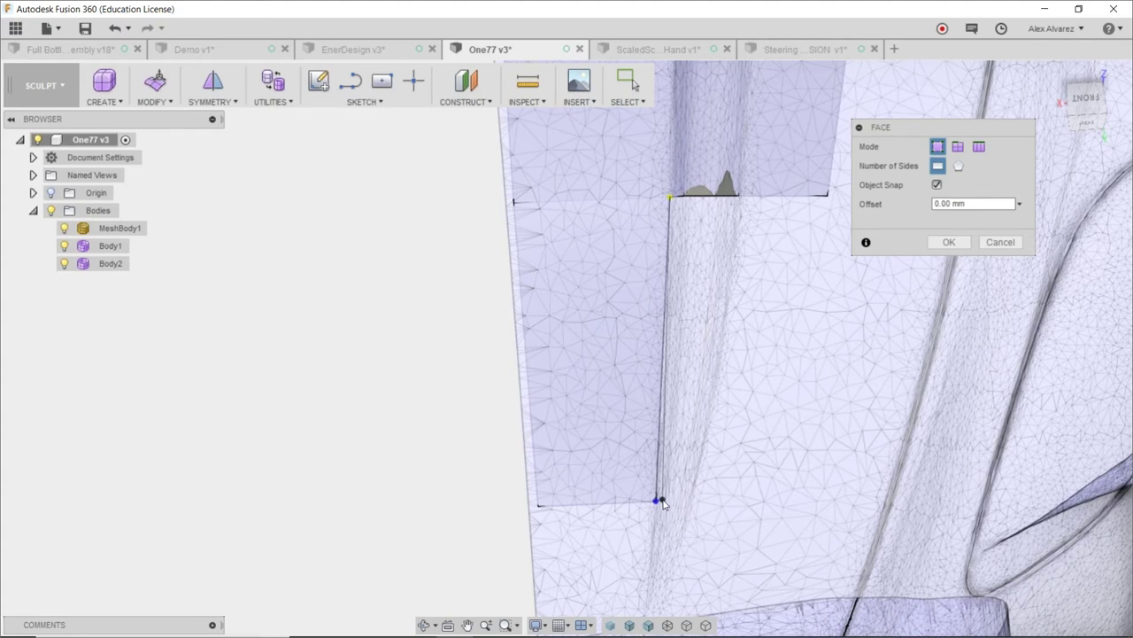
left_click(686, 197)
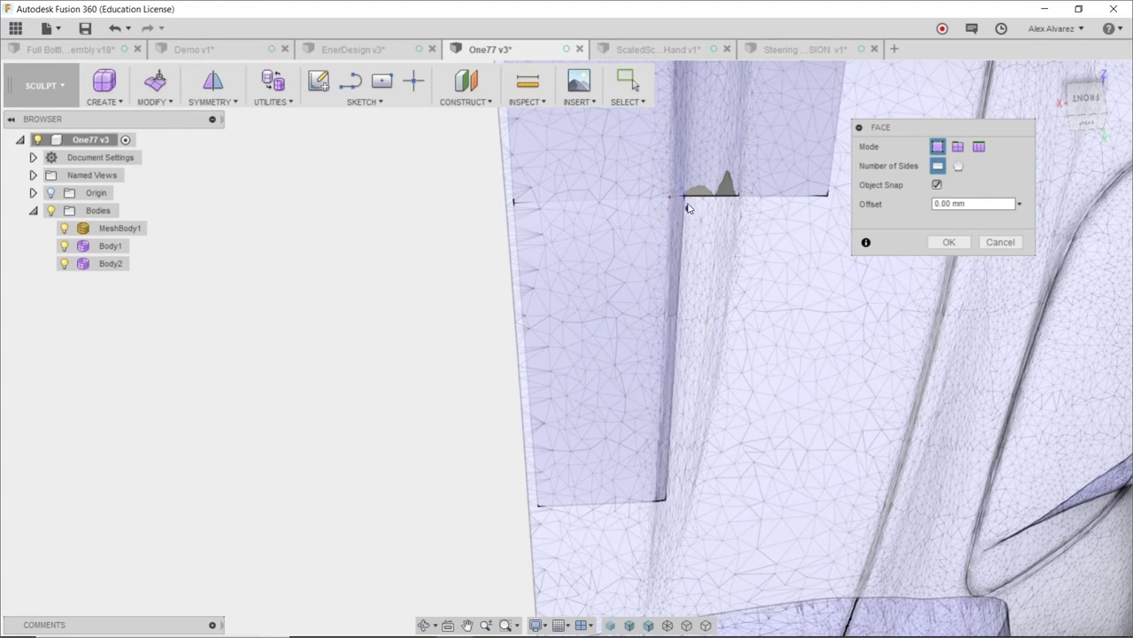
left_click(678, 501)
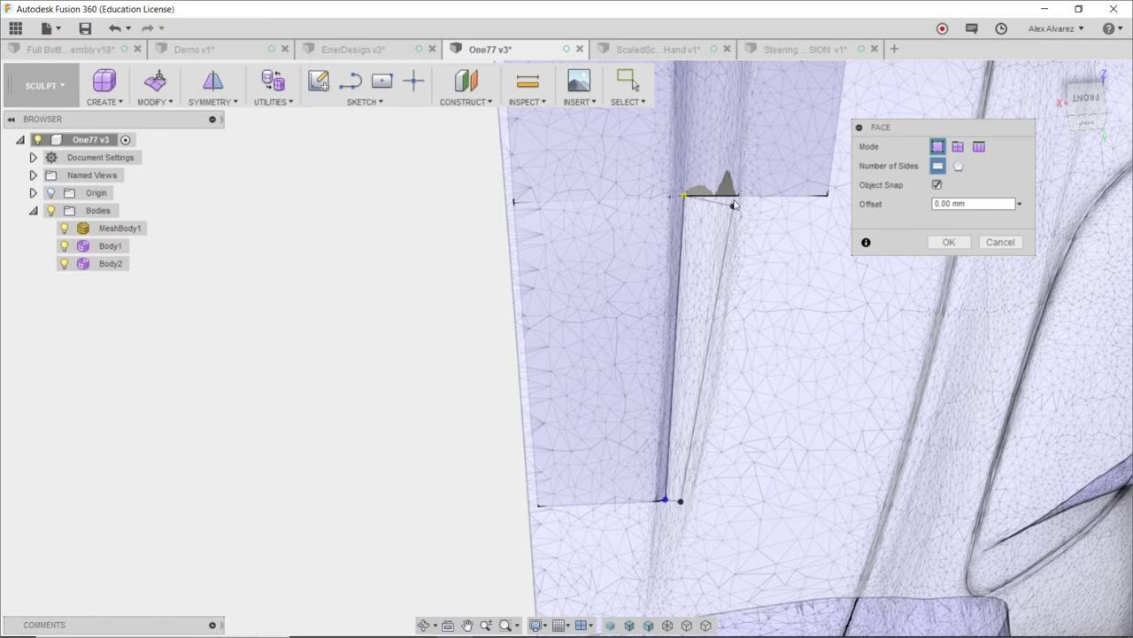
left_click(737, 196)
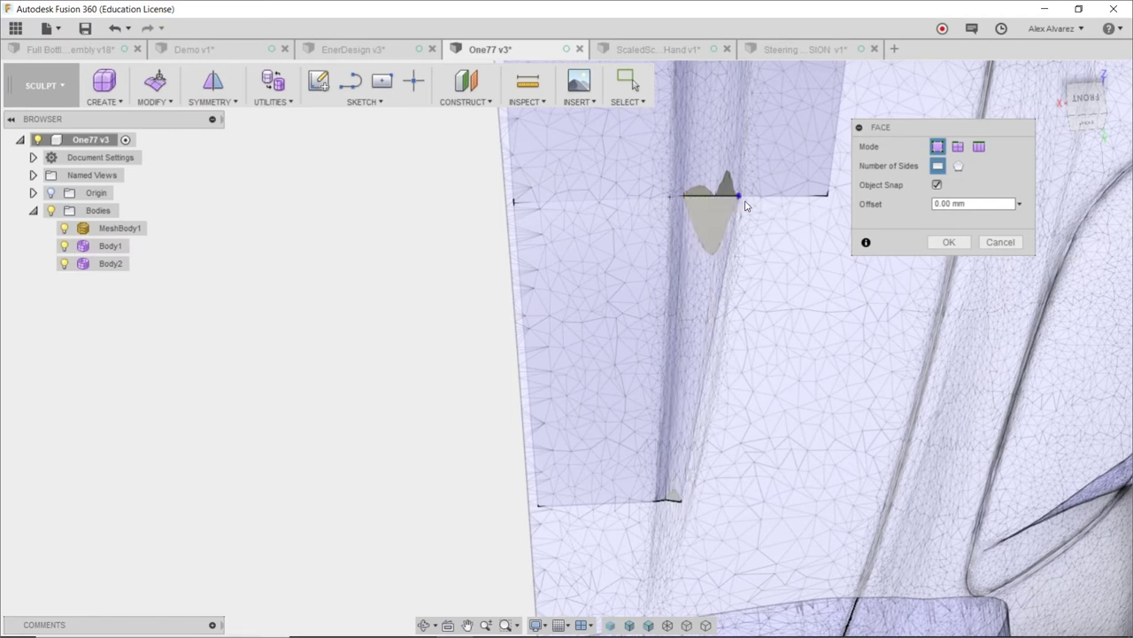
left_click(679, 502)
left_click(750, 509)
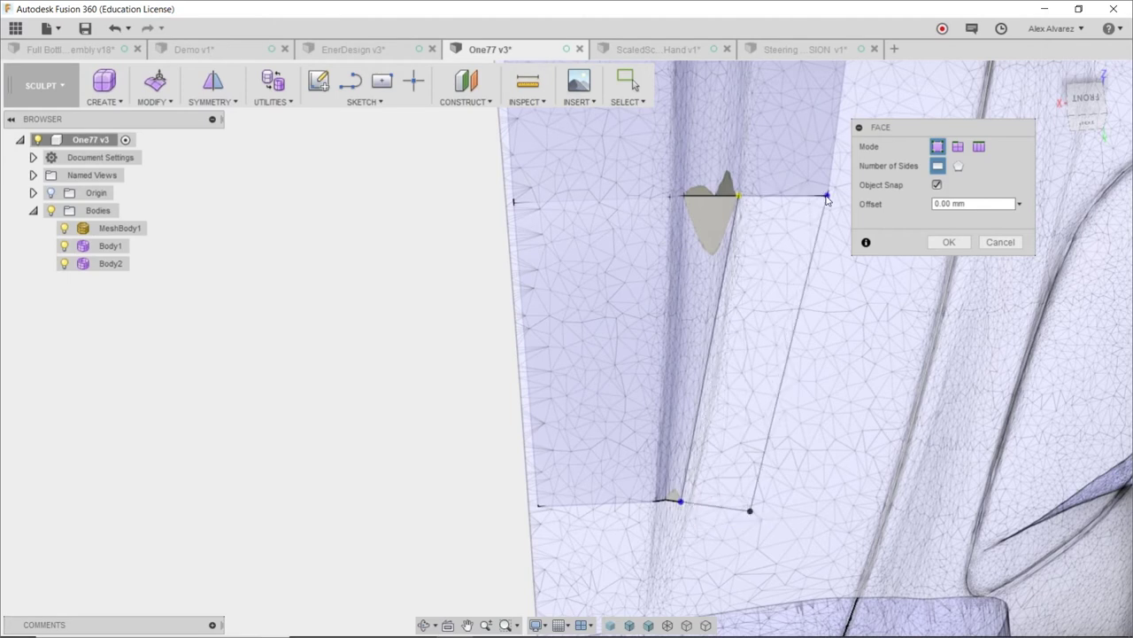
left_click(828, 194)
scroll(724, 452, "down", 4)
left_click(948, 242)
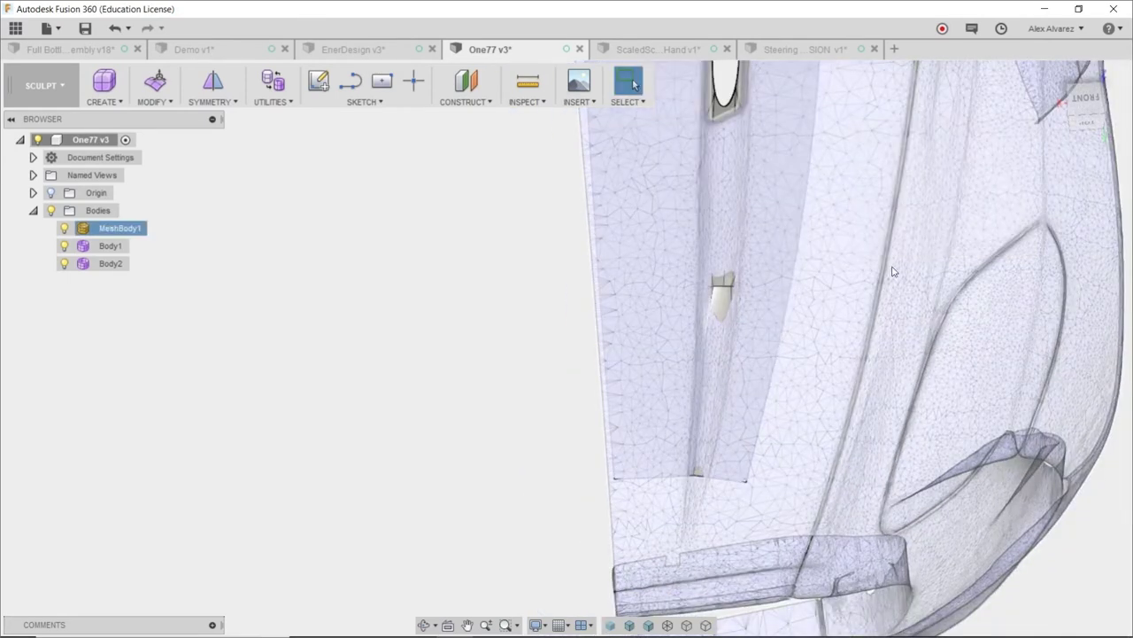
Step: Create another quad face with vertex snapping, anchored at the edge vertex
scroll(723, 287, "up", 2)
scroll(719, 321, "up", 4)
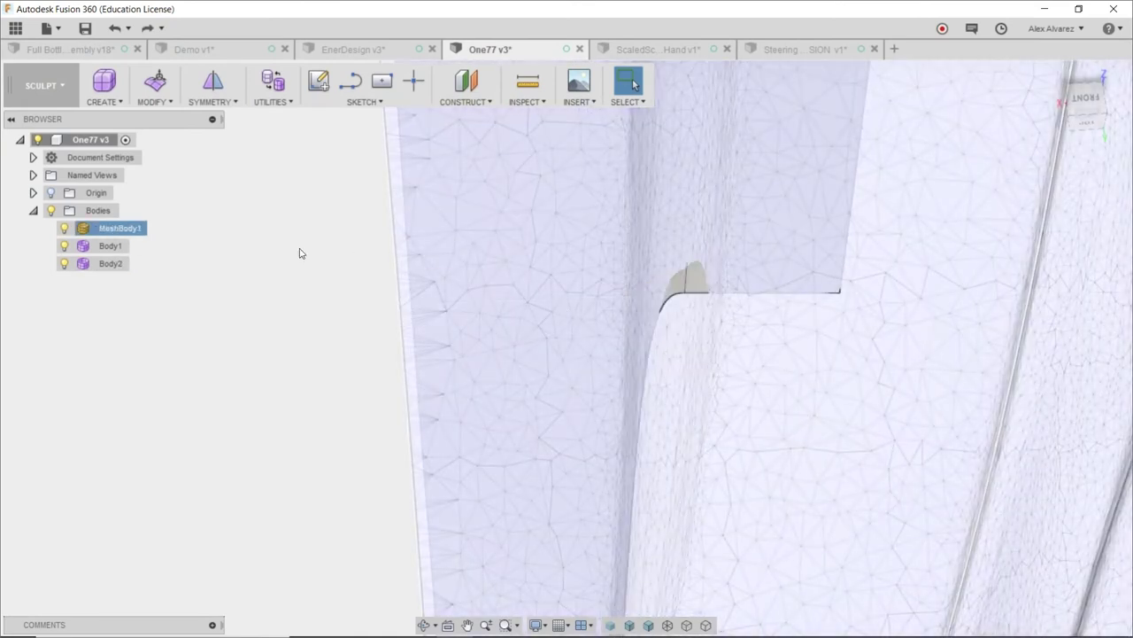
left_click(103, 88)
left_click(101, 243)
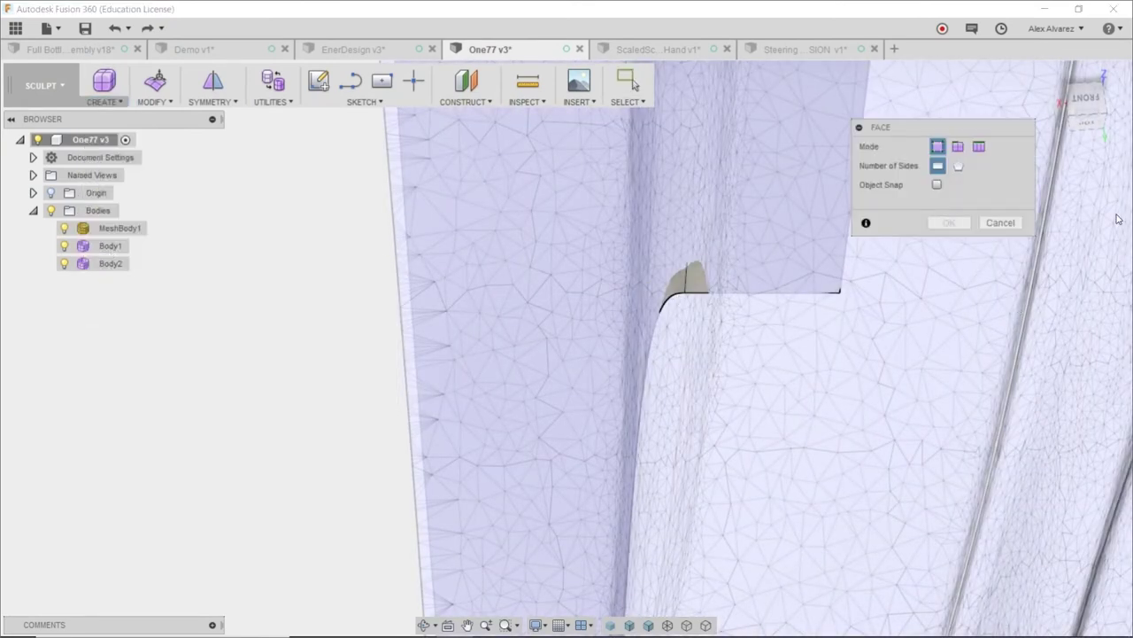
left_click(936, 186)
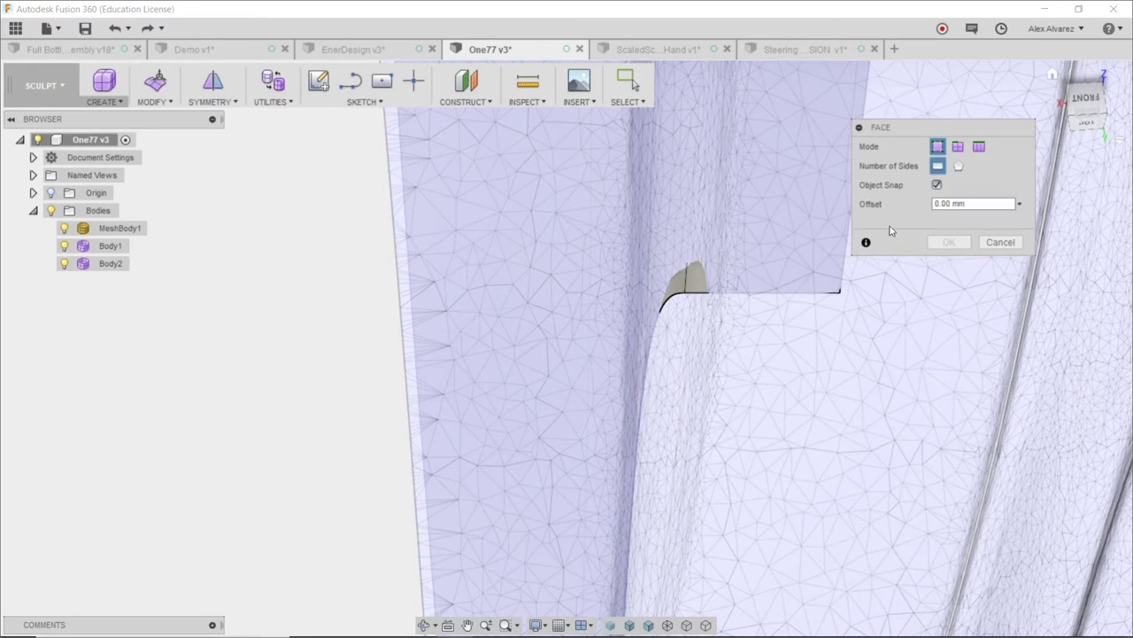
left_click(686, 293)
middle_click_drag(731, 282, 670, 519, "shift")
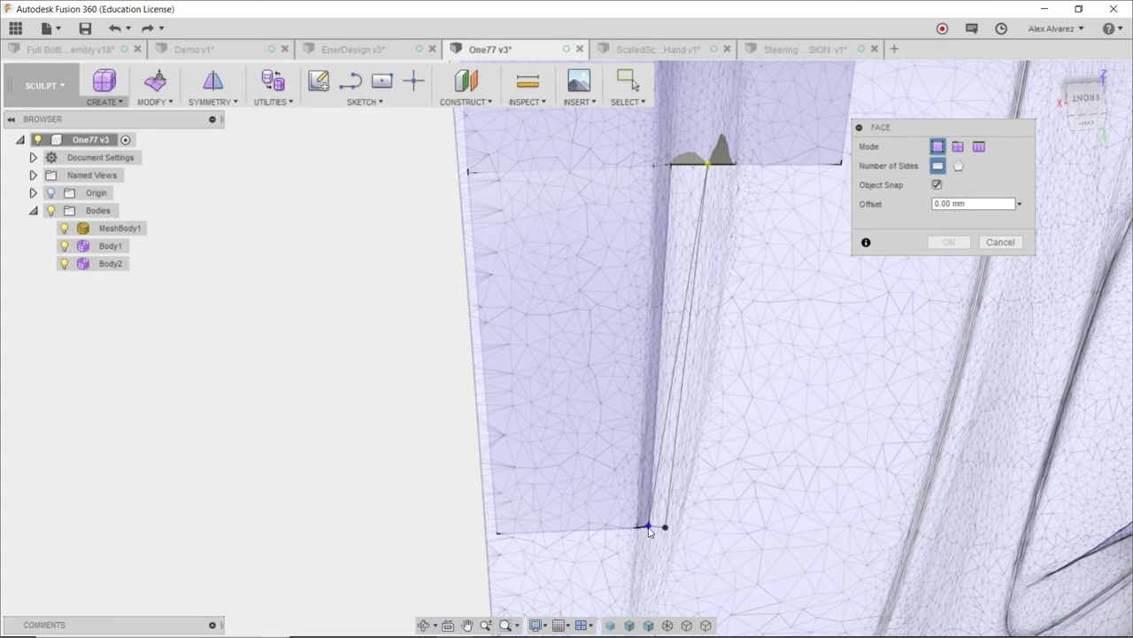
left_click(673, 166)
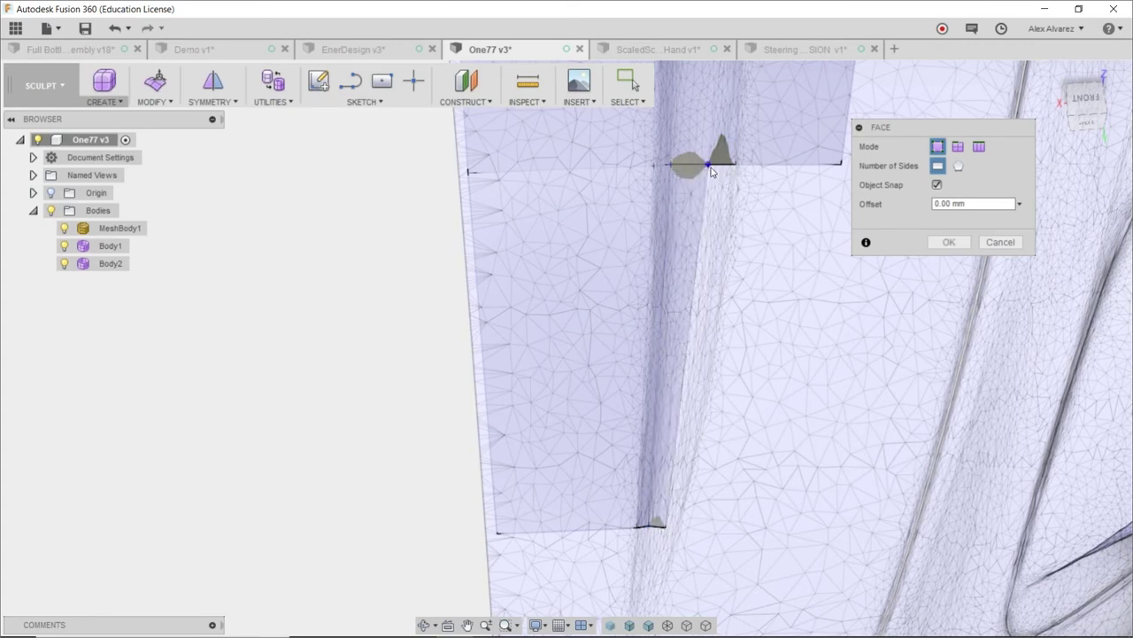
Step: Add the final face out to the top-right vertex, apply, and hide the car mesh
left_click(679, 526)
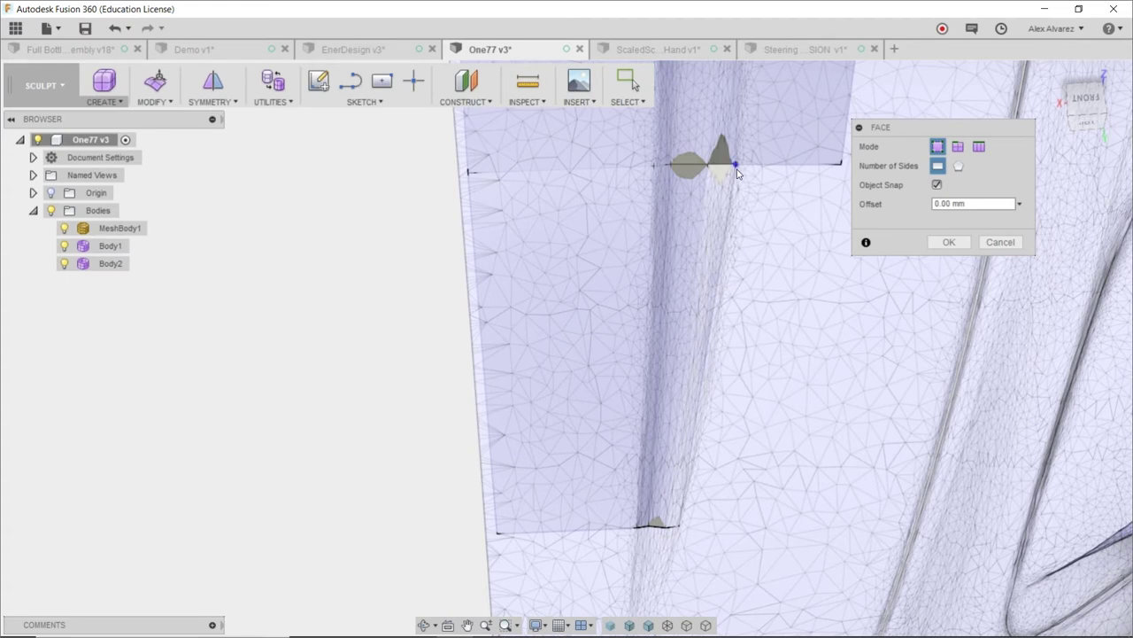
left_click(678, 526)
left_click(737, 528)
left_click(842, 166)
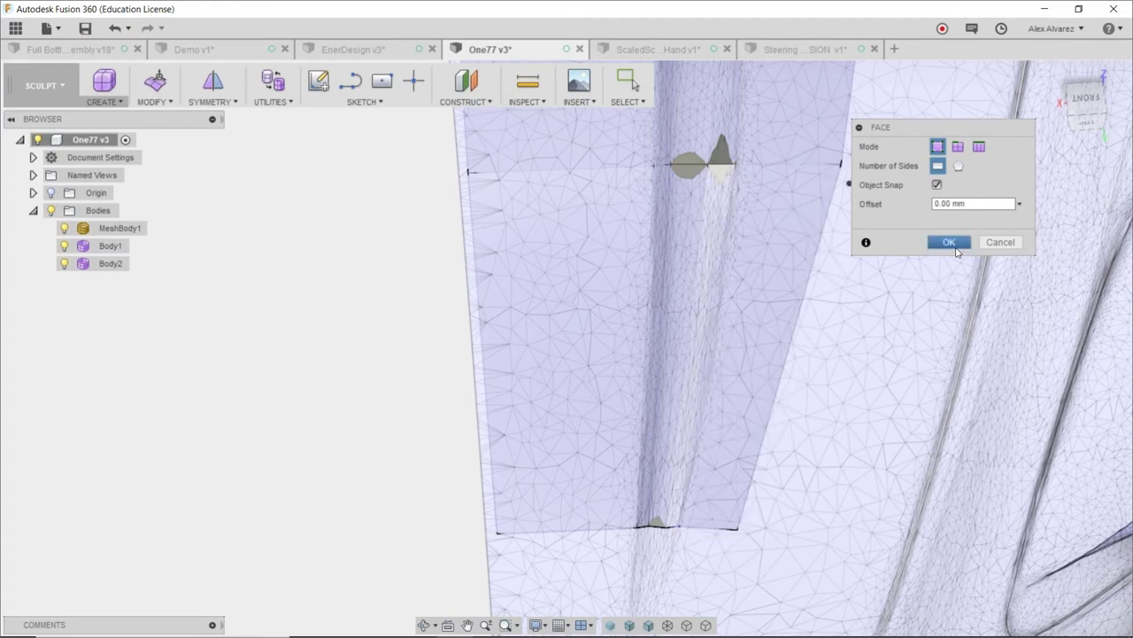
left_click(949, 242)
scroll(582, 473, "down", 5)
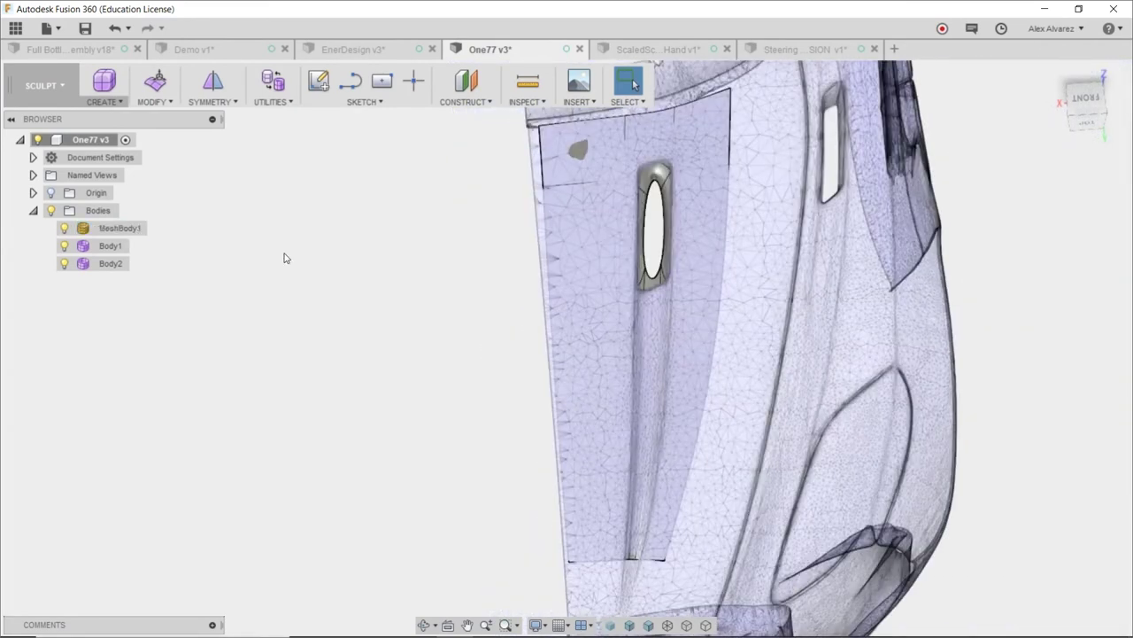
left_click(62, 228)
Step: View Body2 alone shaded without edges, then show MeshBody1 again
middle_click_drag(767, 373, 789, 418, "shift")
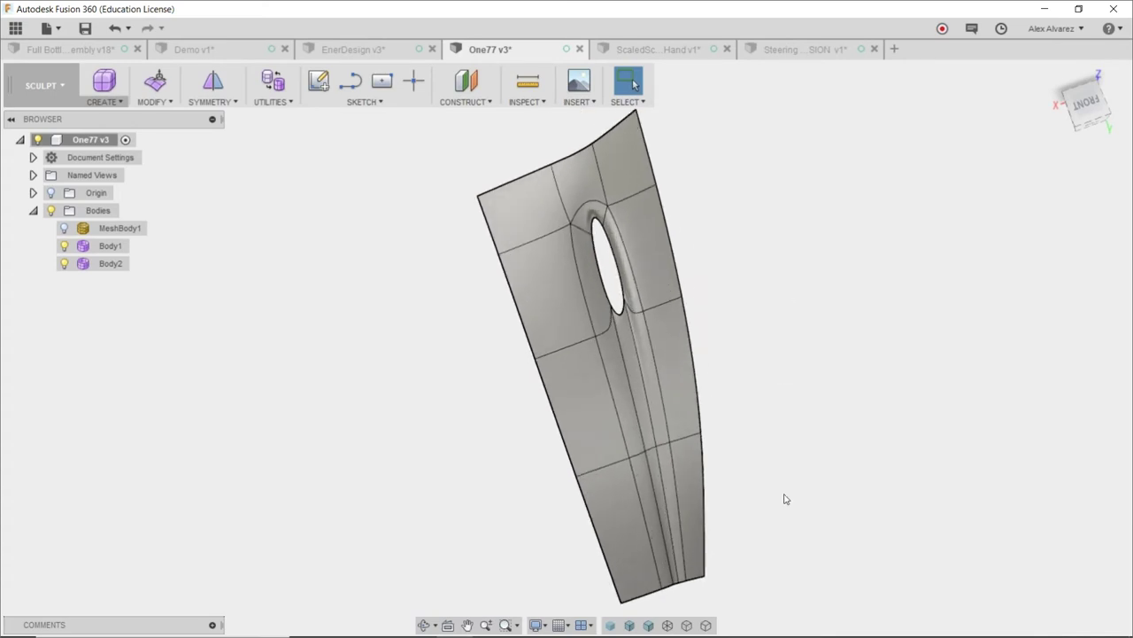
middle_click_drag(781, 483, 767, 416, "shift")
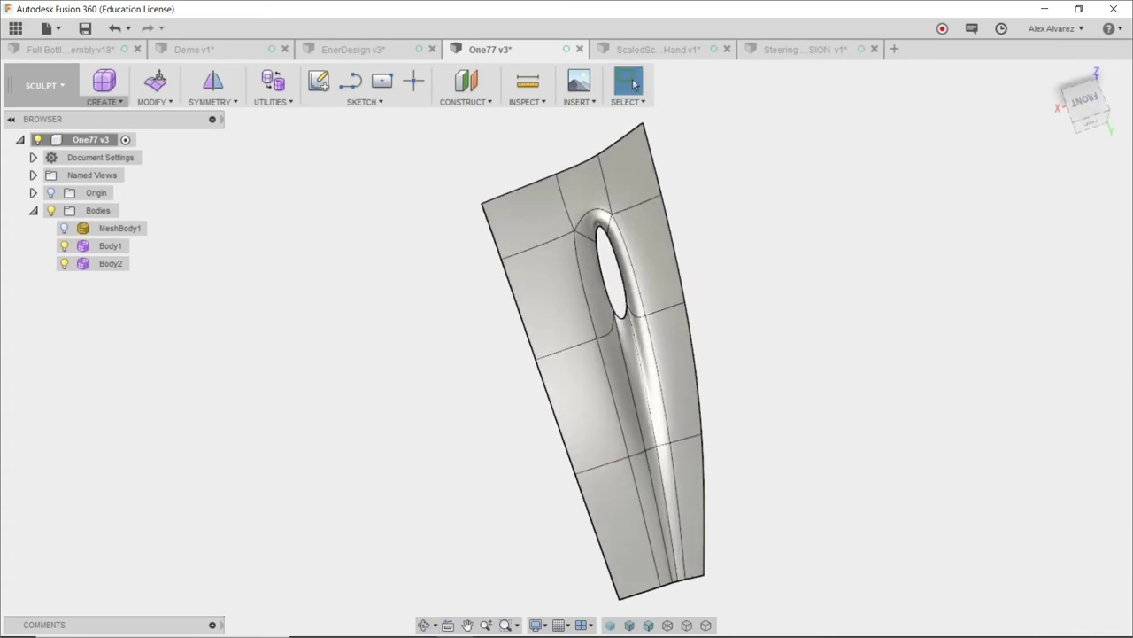
left_click(611, 625)
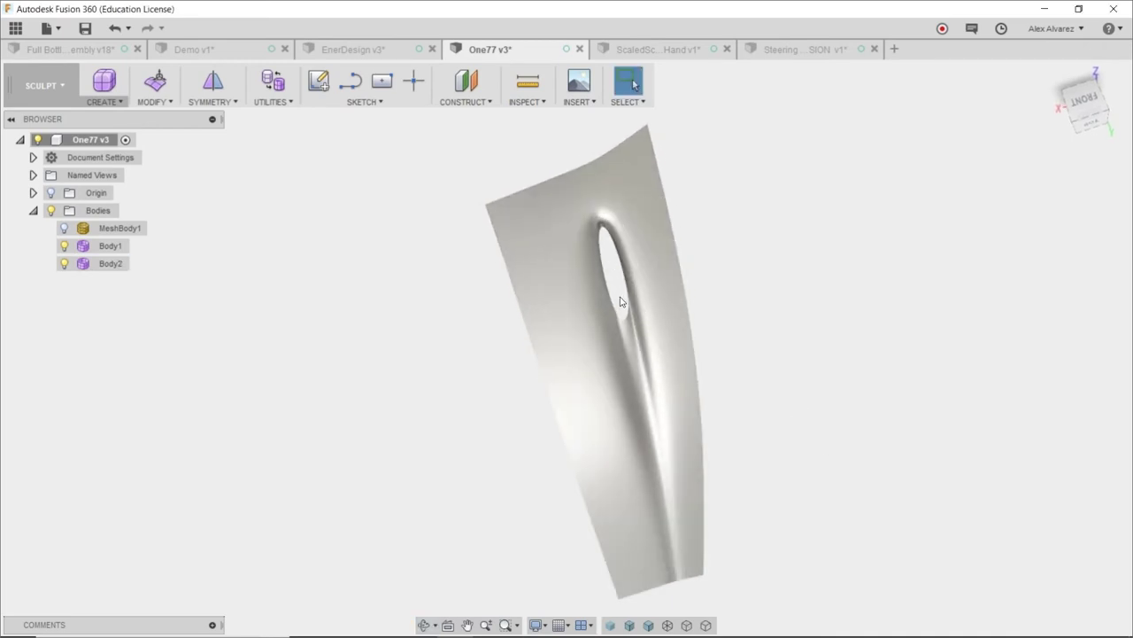
left_click(860, 458)
mouse_move(860, 458)
middle_mouse_down("shift")
mouse_move(847, 475)
mouse_move(868, 446)
mouse_move(855, 446)
mouse_move(853, 471)
mouse_move(865, 440)
mouse_move(891, 436)
mouse_move(863, 435)
mouse_move(862, 461)
mouse_move(851, 453)
mouse_move(873, 445)
mouse_move(837, 437)
mouse_move(847, 457)
mouse_move(873, 457)
mouse_move(857, 455)
middle_mouse_up("shift")
key("Escape")
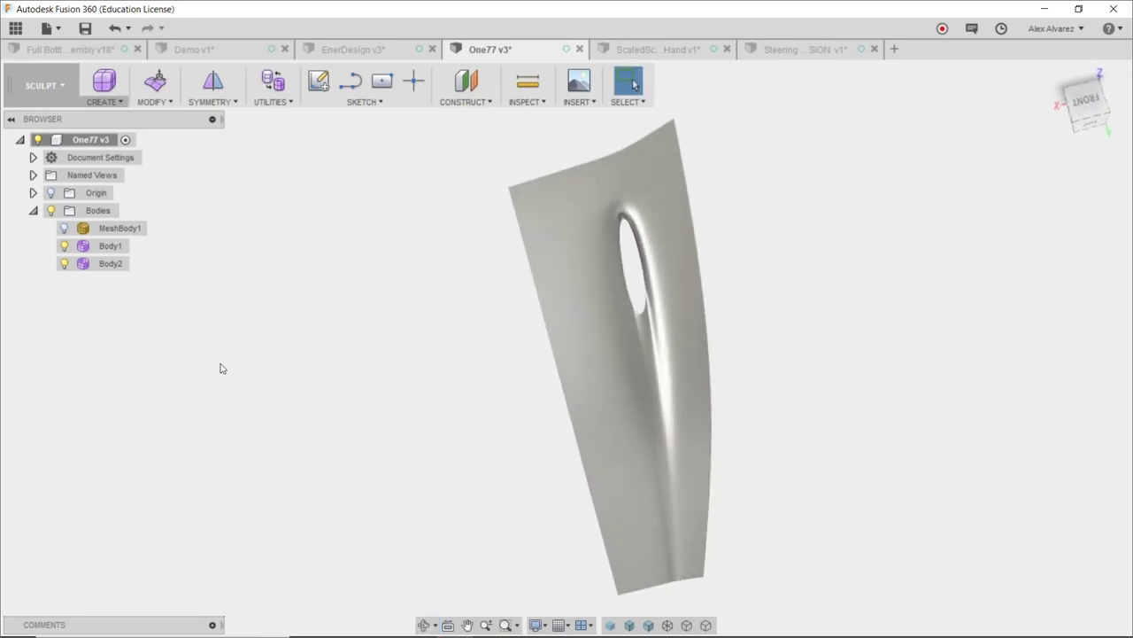
left_click(105, 228)
Step: Make the model display see-through and orbit around the car mesh
key("v")
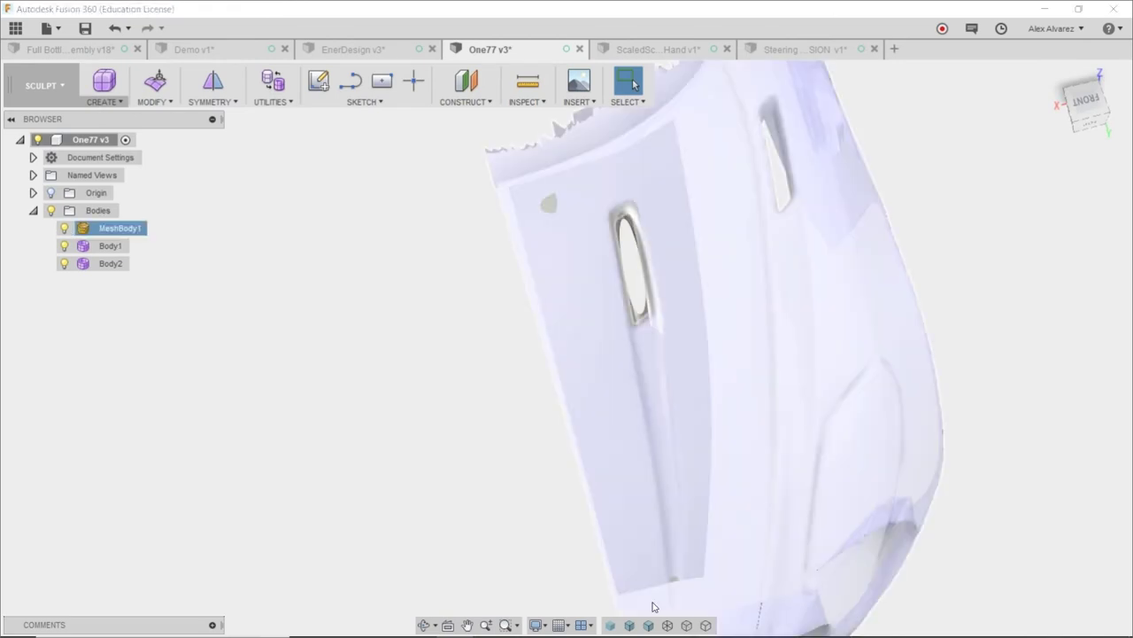
left_click(650, 625)
scroll(797, 481, "down", 5)
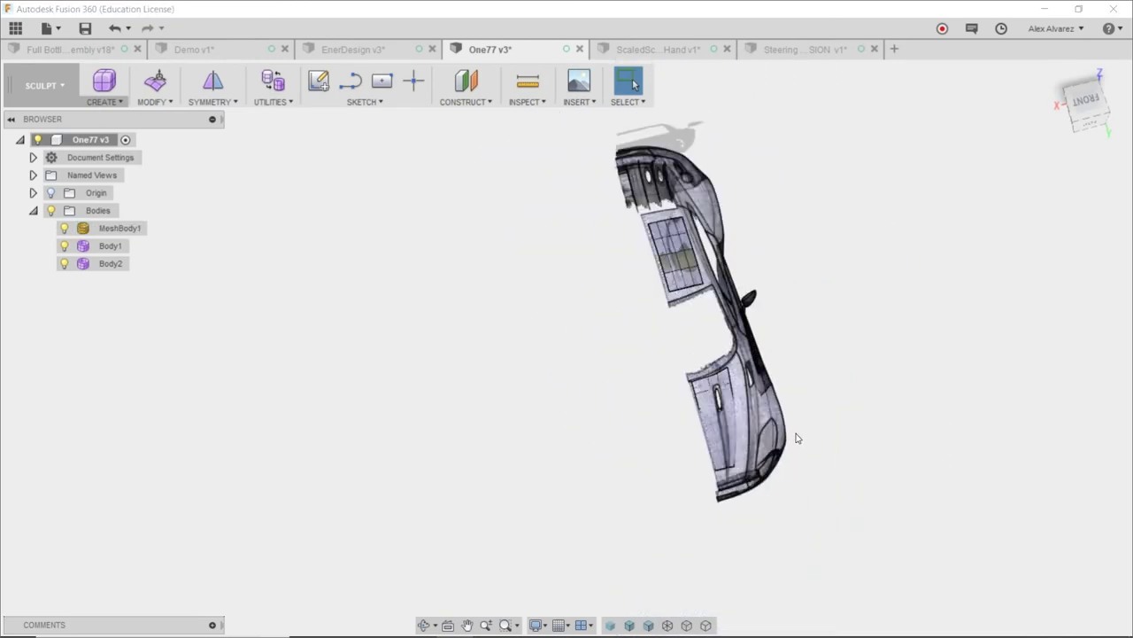
middle_click_drag(867, 374, 788, 280, "shift")
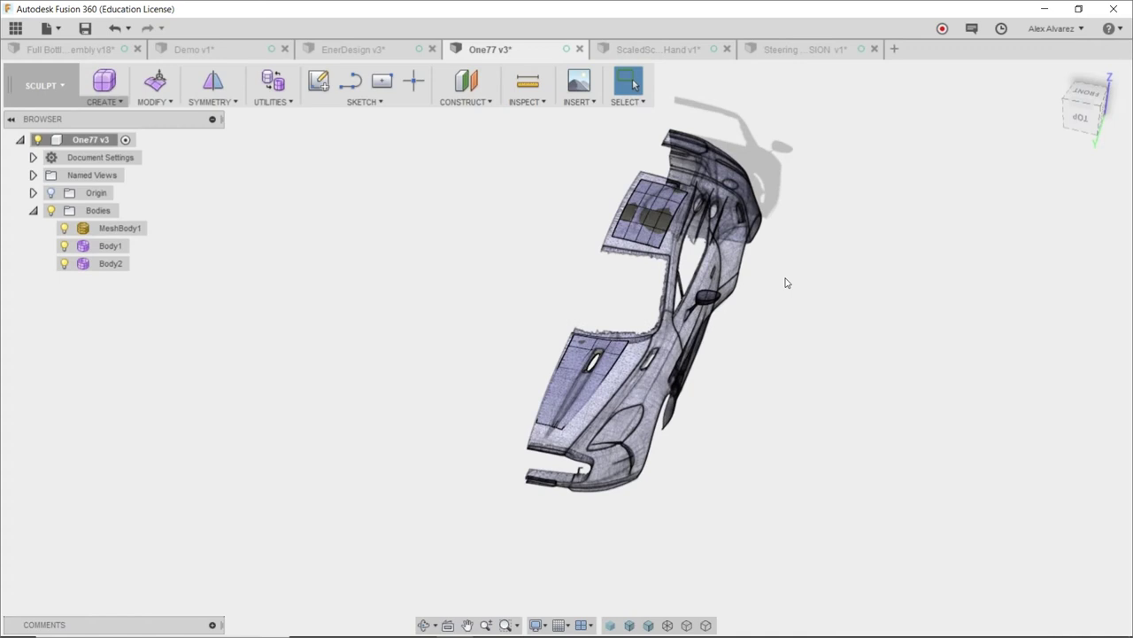
middle_click_drag(785, 342, 851, 325, "shift")
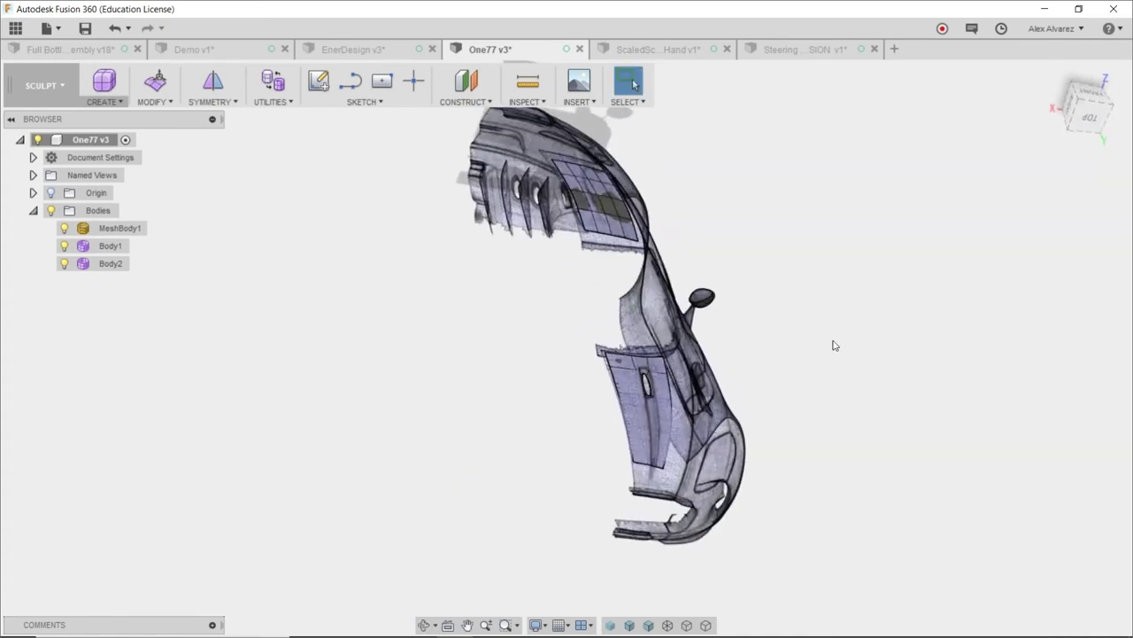
scroll(611, 363, "up", 3)
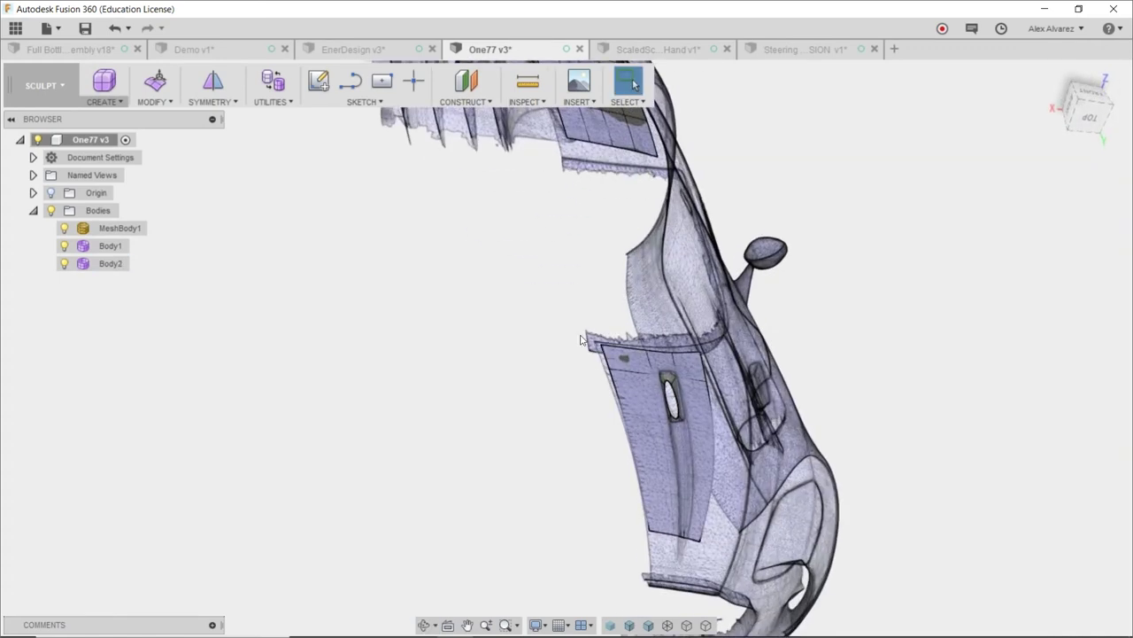
Step: Flatten Body2's centre-edge vertices onto the chosen plane
left_click(163, 102)
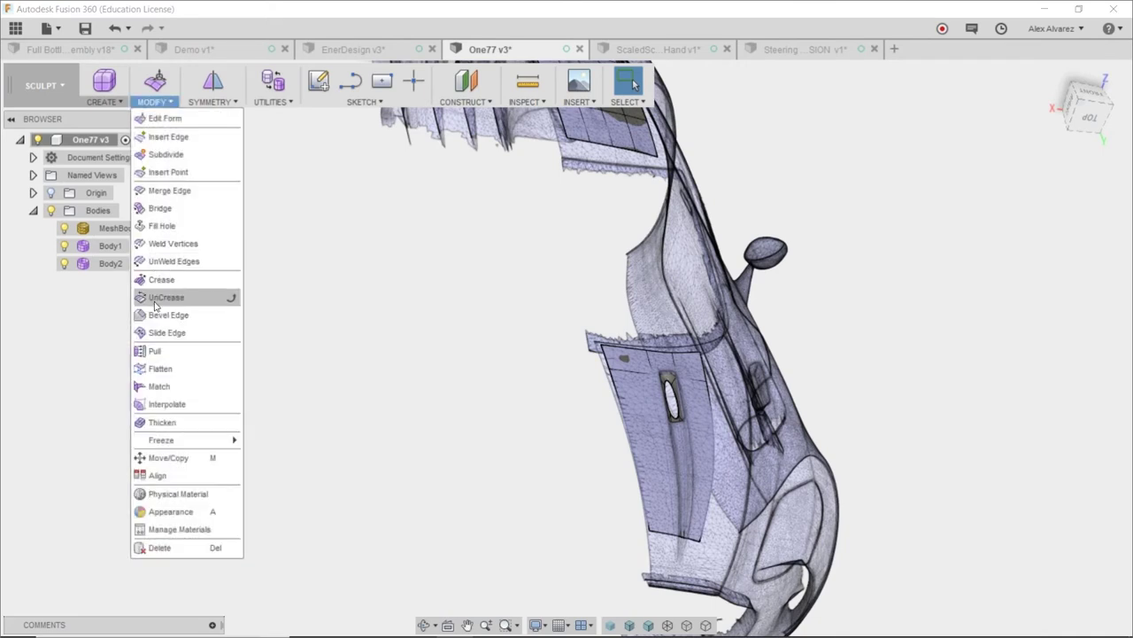
left_click(161, 368)
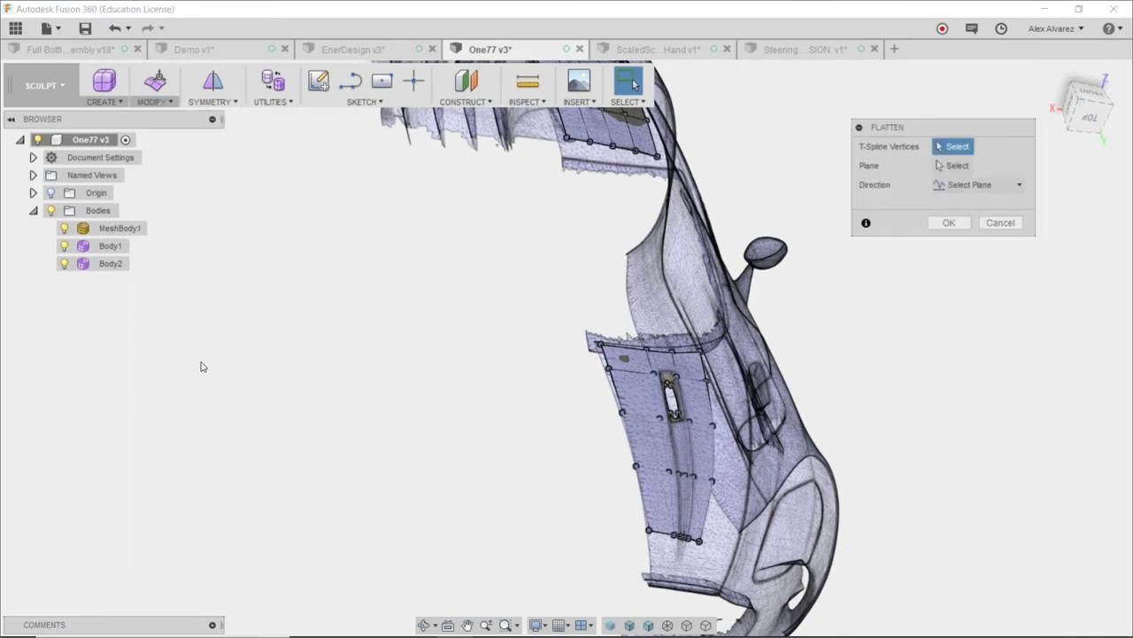
left_click(1001, 222)
scroll(665, 384, "up", 4)
left_click(685, 330)
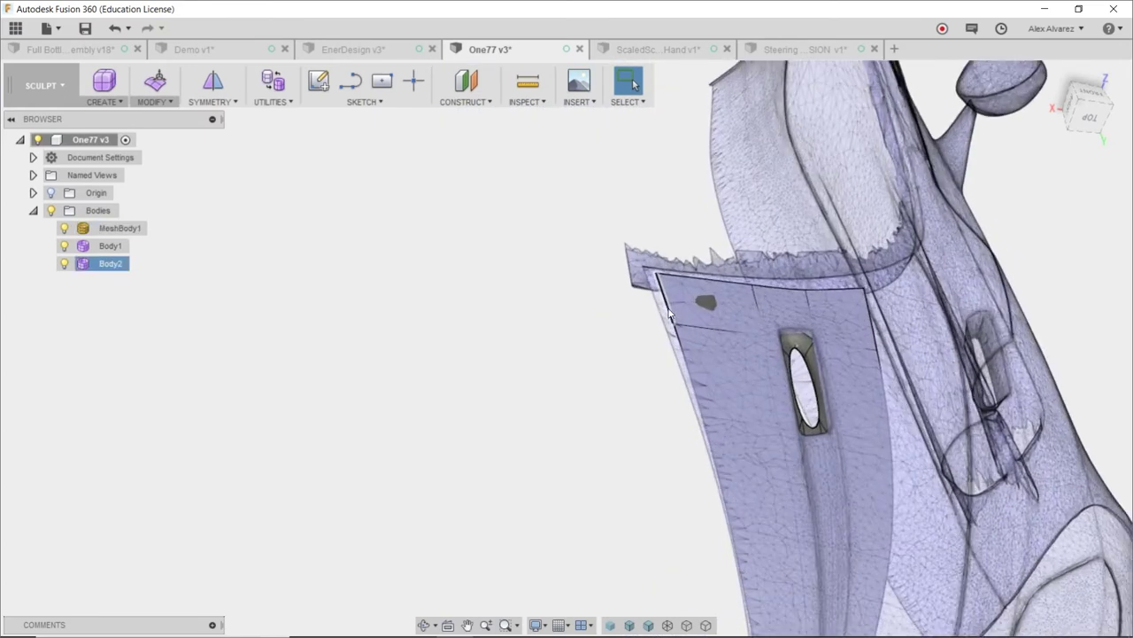
scroll(571, 345, "down", 2)
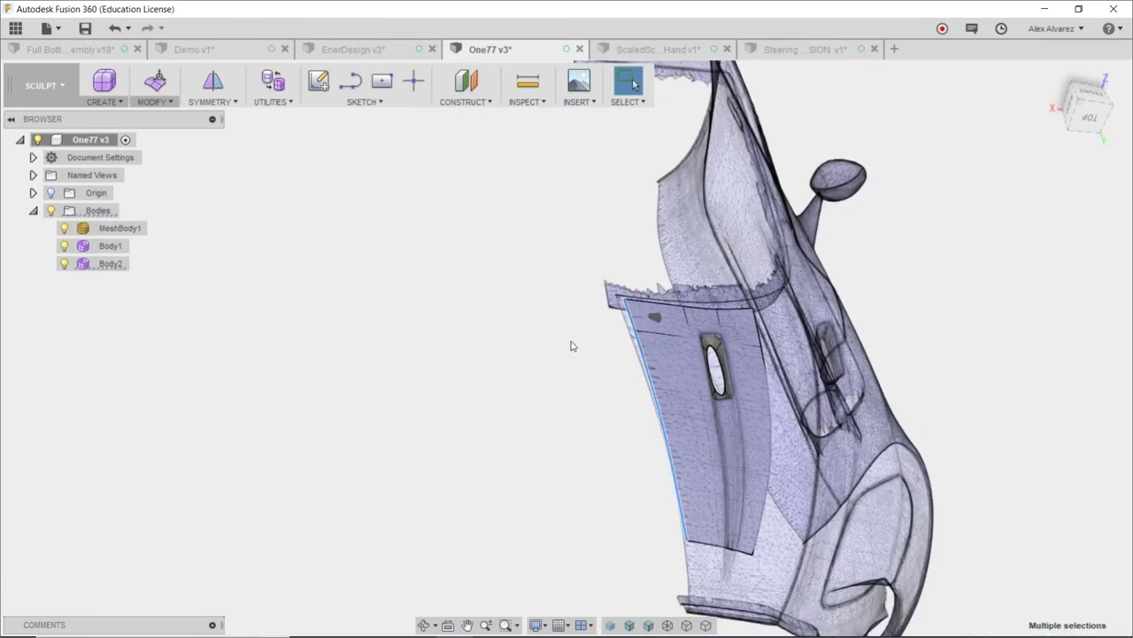
left_click(155, 89)
left_click(172, 371)
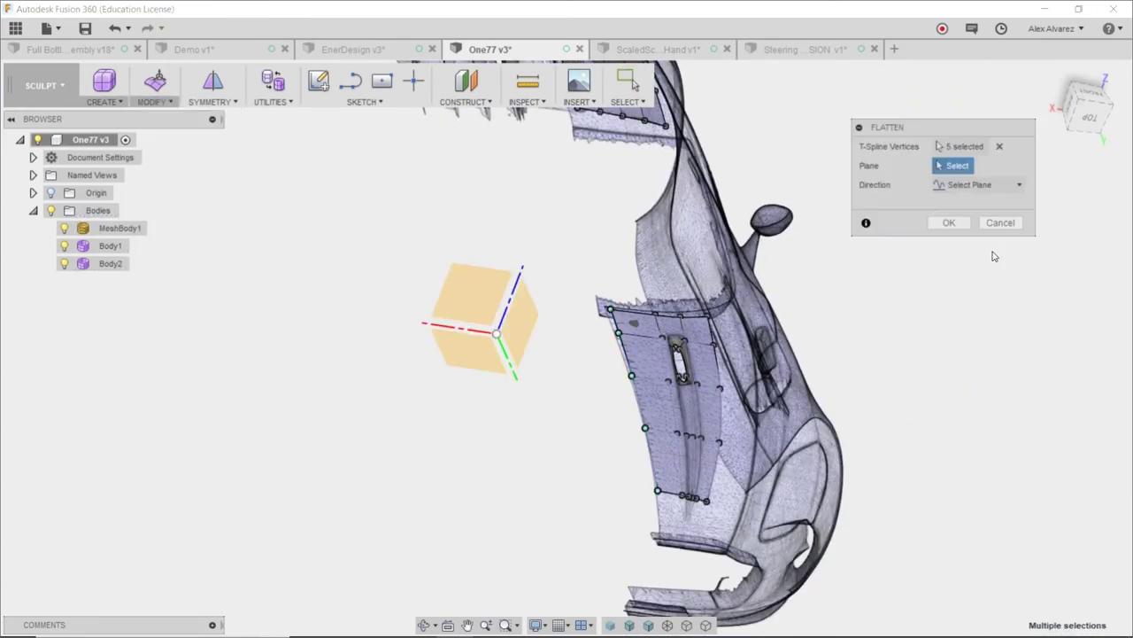
left_click(526, 329)
left_click(948, 222)
Step: Repeat Flatten on the Body1 roof patch's edge vertices
middle_click_drag(951, 227, 994, 321)
right_click(995, 288)
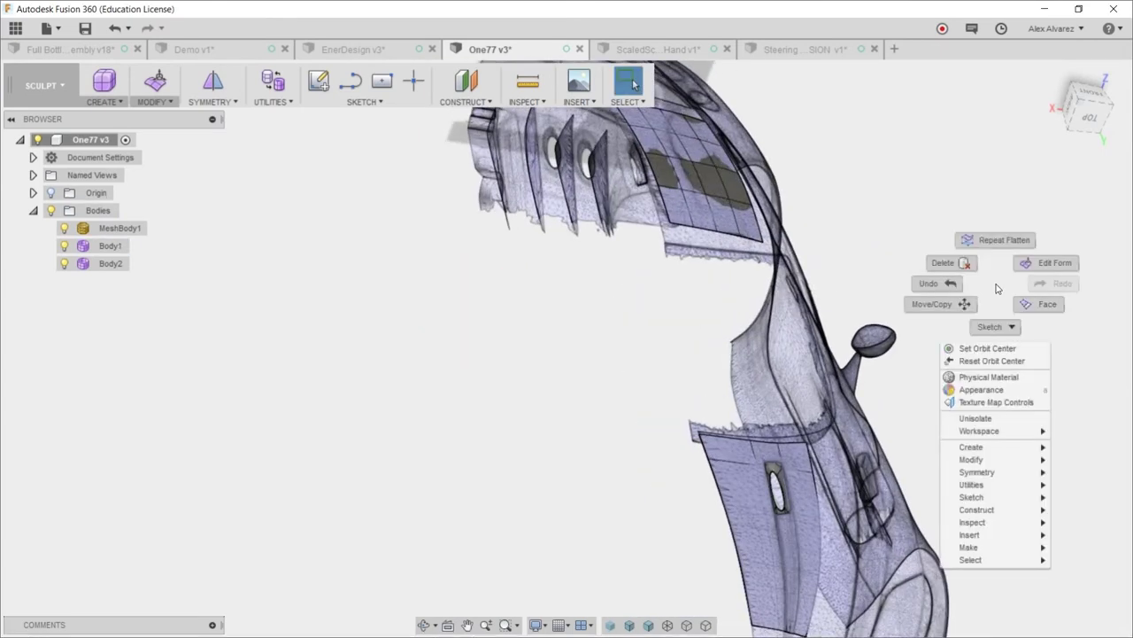
left_click(1009, 244)
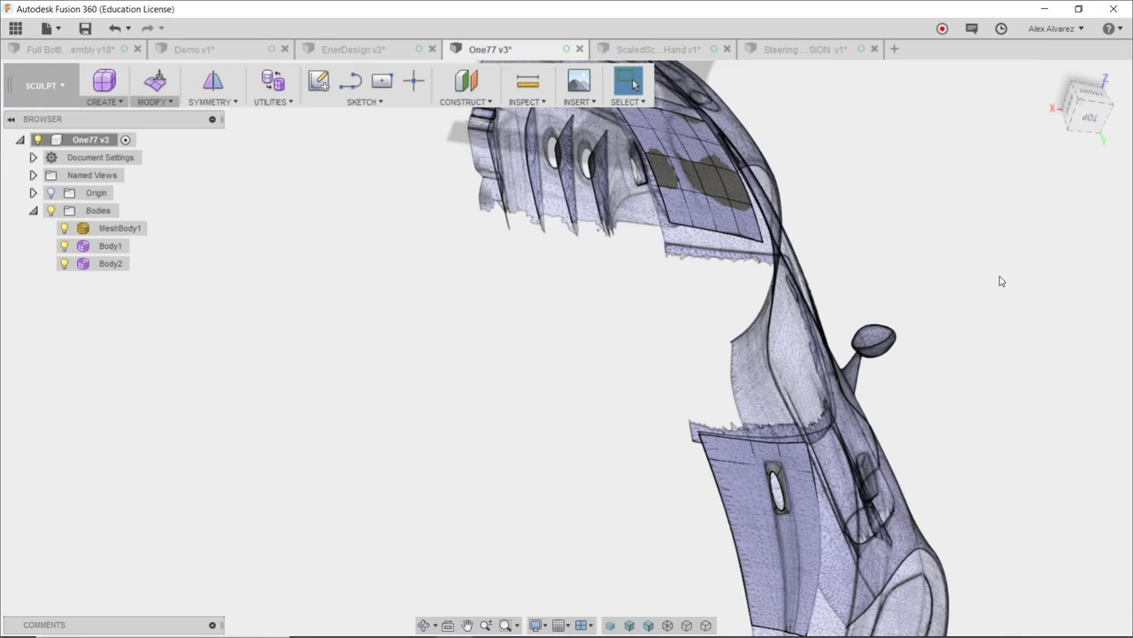
scroll(663, 202, "up", 1)
right_click(968, 225)
left_click(971, 180)
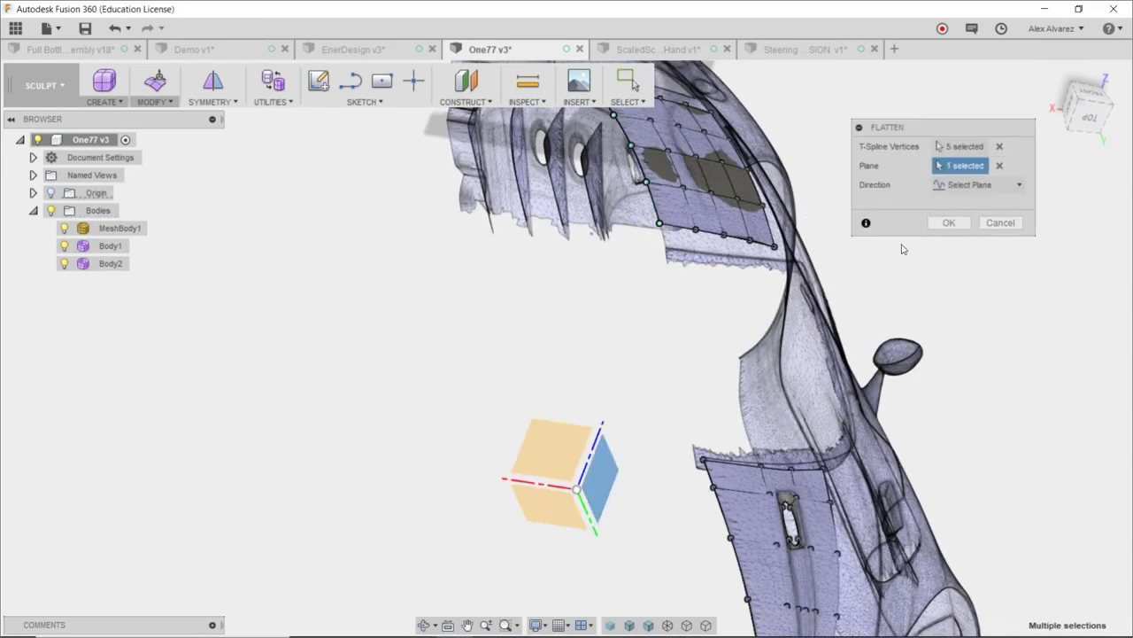
left_click(945, 223)
left_click(212, 102)
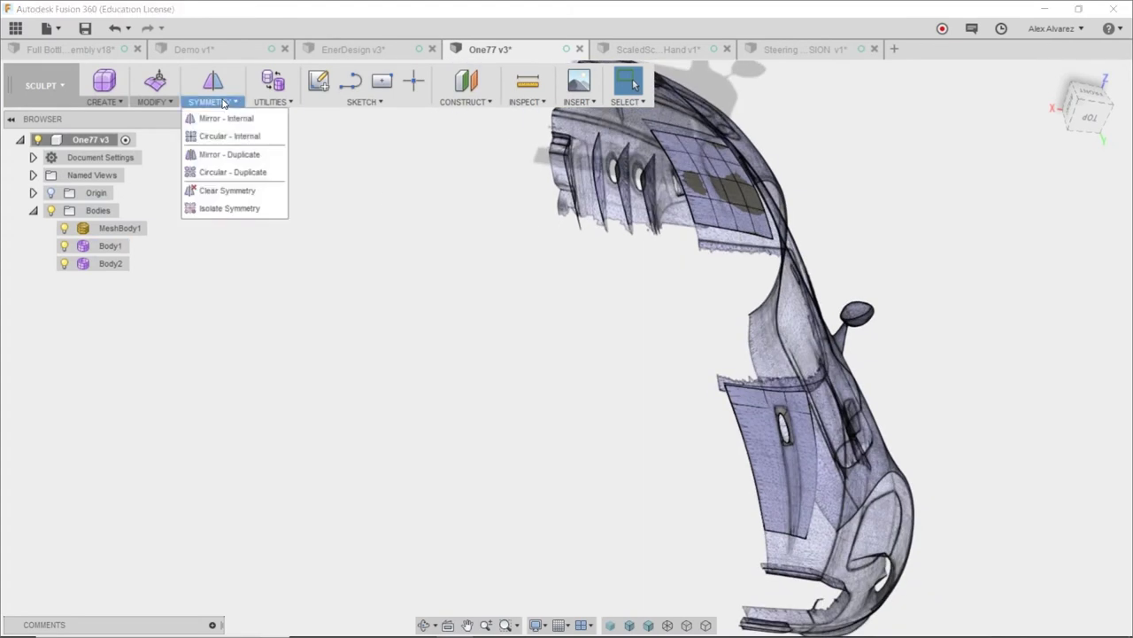
Step: Mirror-duplicate the half hood Body2 across the centre plane
left_click(226, 155)
left_click(793, 429)
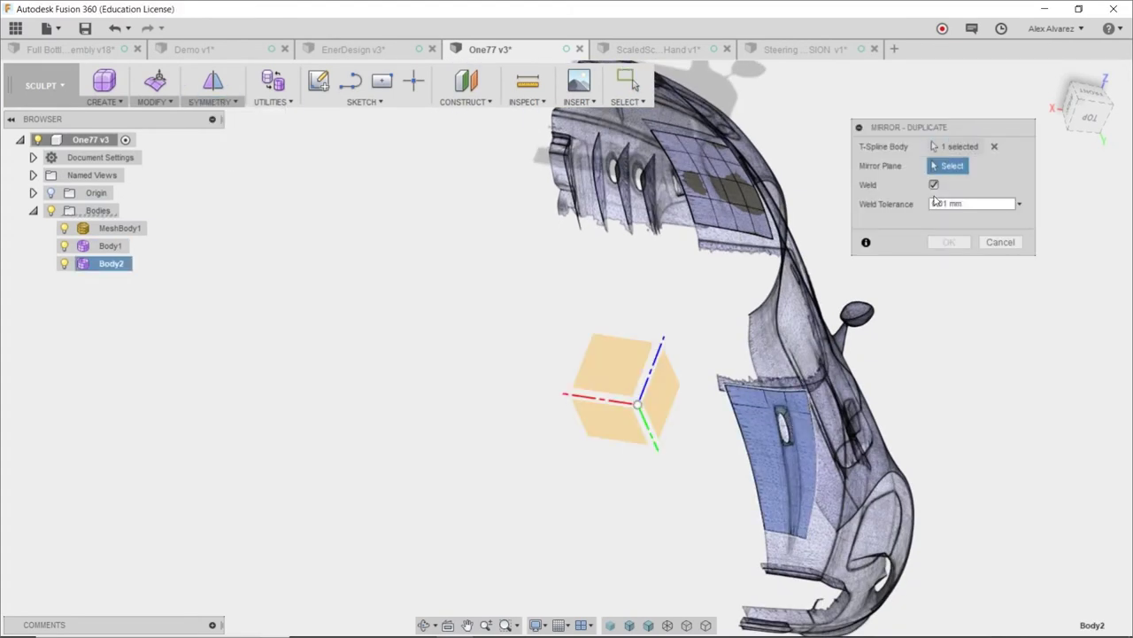
left_click(664, 390)
left_click(950, 241)
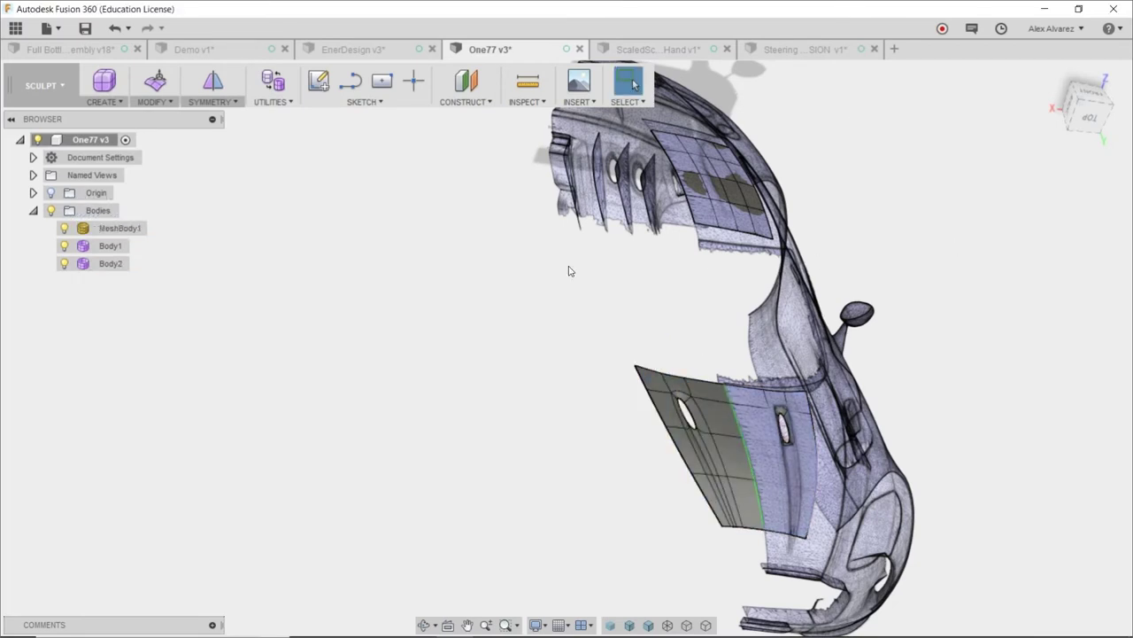
Step: Mirror-duplicate the half roof Body1 across the centre plane, then hide the car mesh
right_click(563, 262)
left_click(569, 222)
left_click(681, 221)
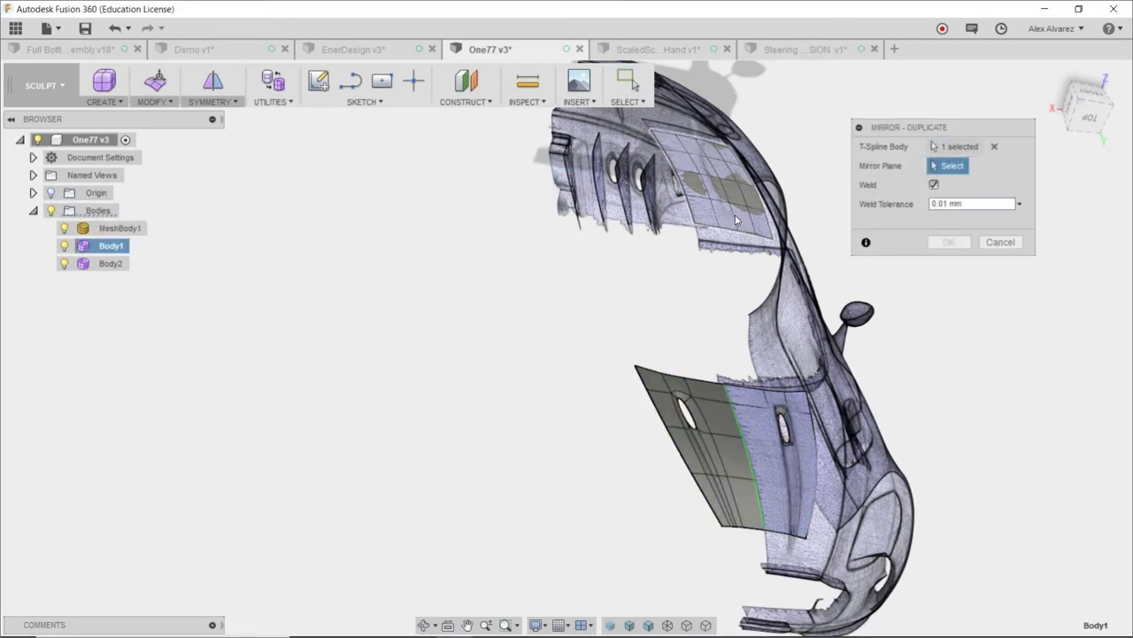
left_click(660, 372)
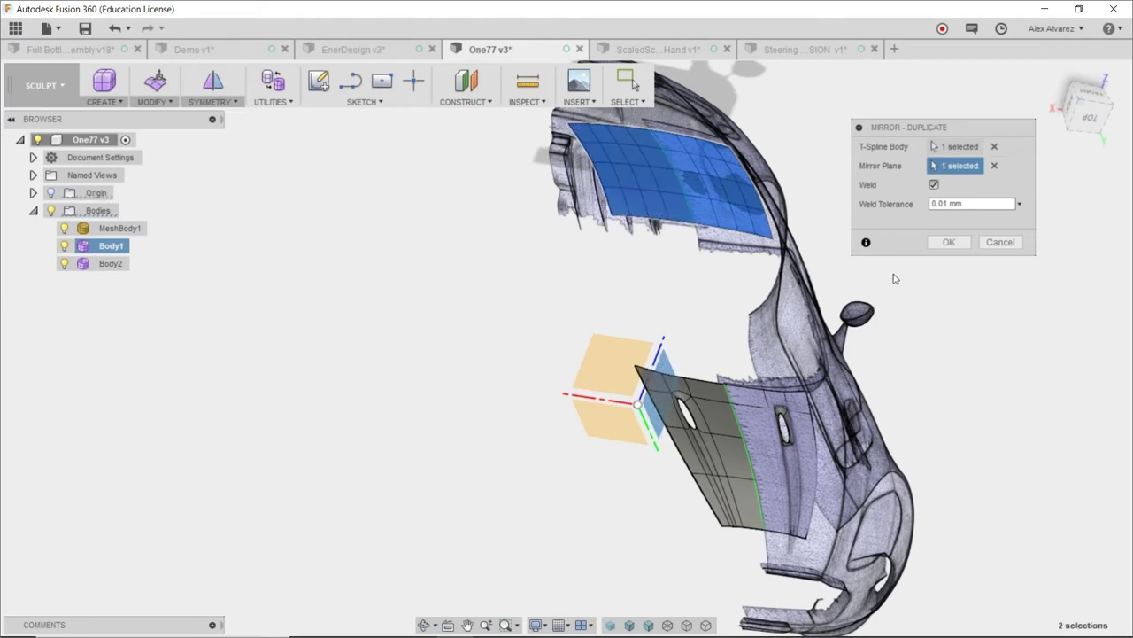
left_click(940, 242)
middle_click_drag(714, 386, 841, 399, "shift")
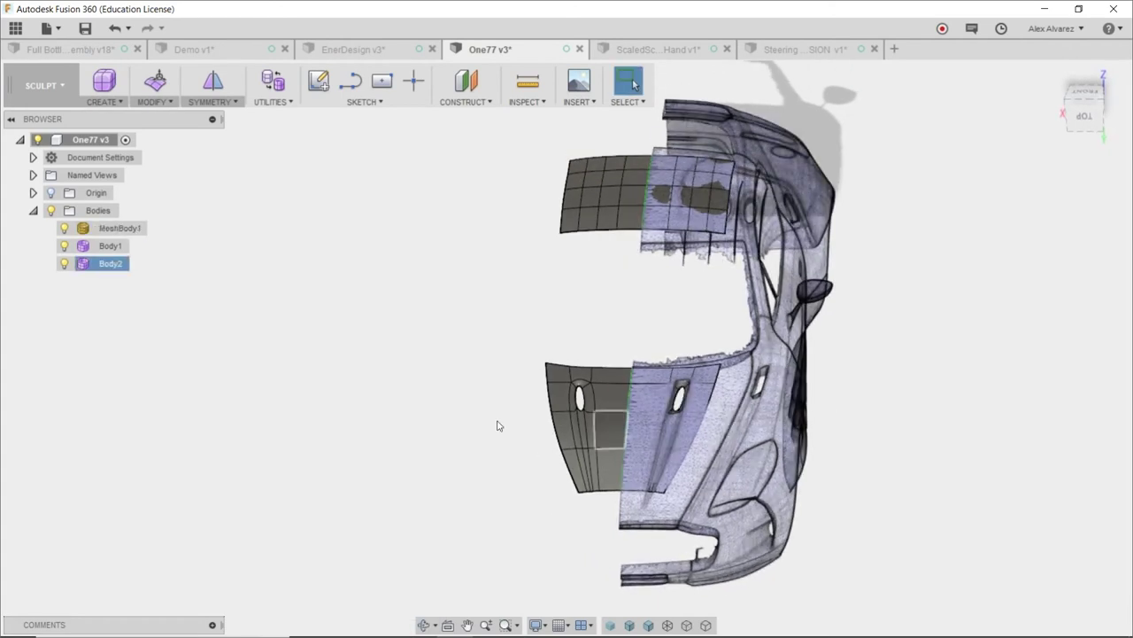
left_click(64, 228)
Step: Widen the hood by pushing its side edge loop outward with Edit Form
middle_click_drag(896, 419, 893, 448, "shift")
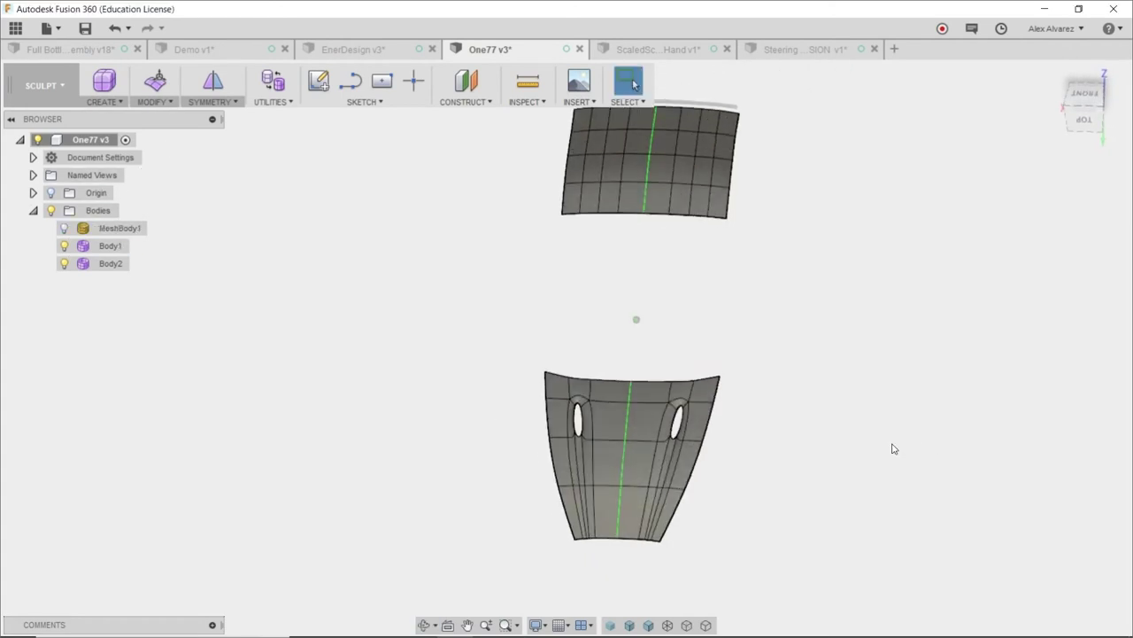
double_click(717, 396)
right_click(779, 381)
left_click(823, 361)
left_click(1087, 133)
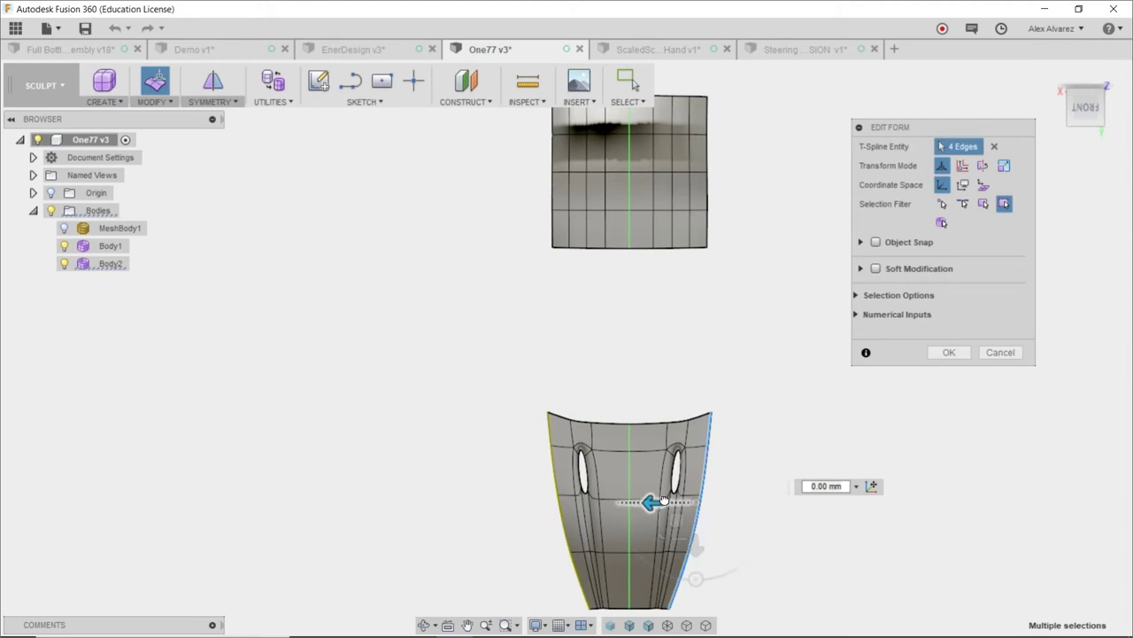
left_click_drag(657, 500, 679, 501)
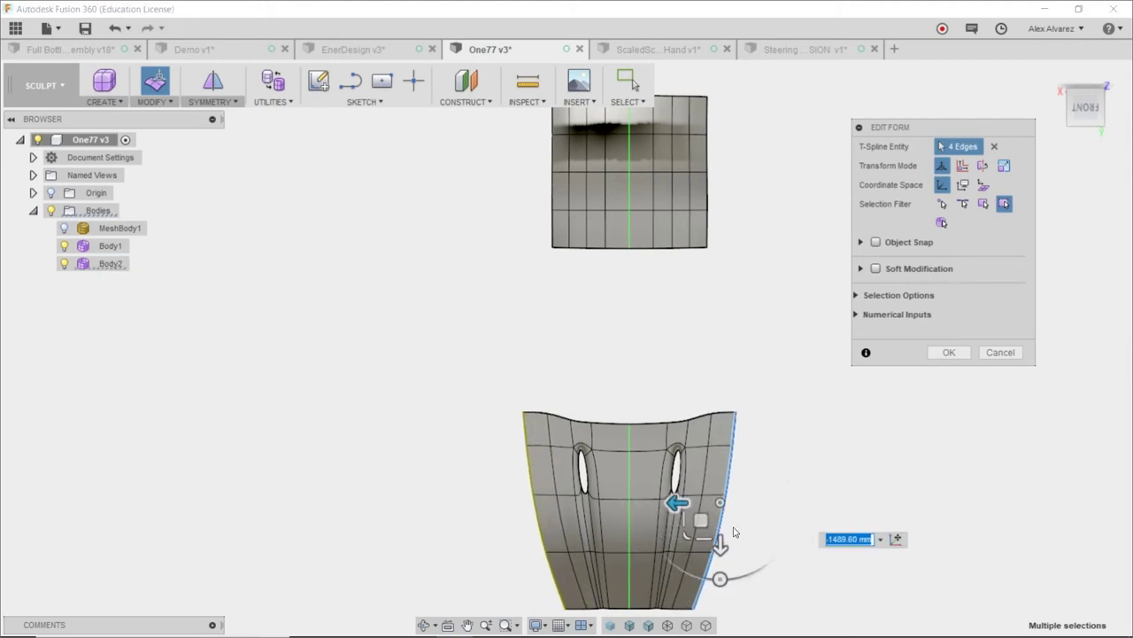
left_click(948, 351)
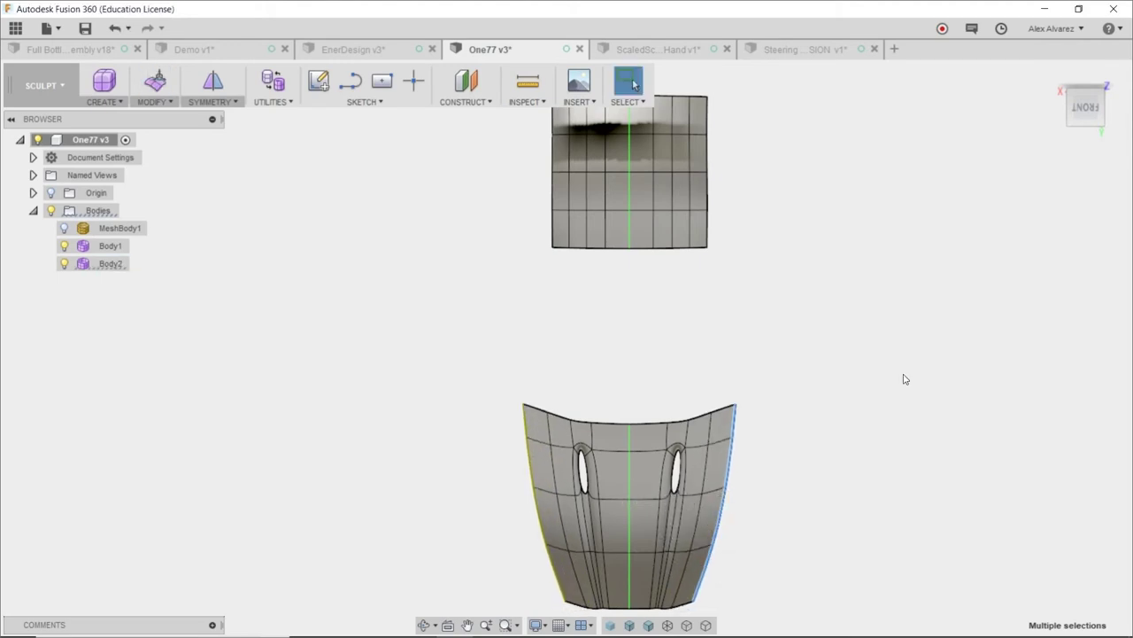
Step: Show the car mesh again, then switch to the ScaledScannedHand document
left_click(44, 86)
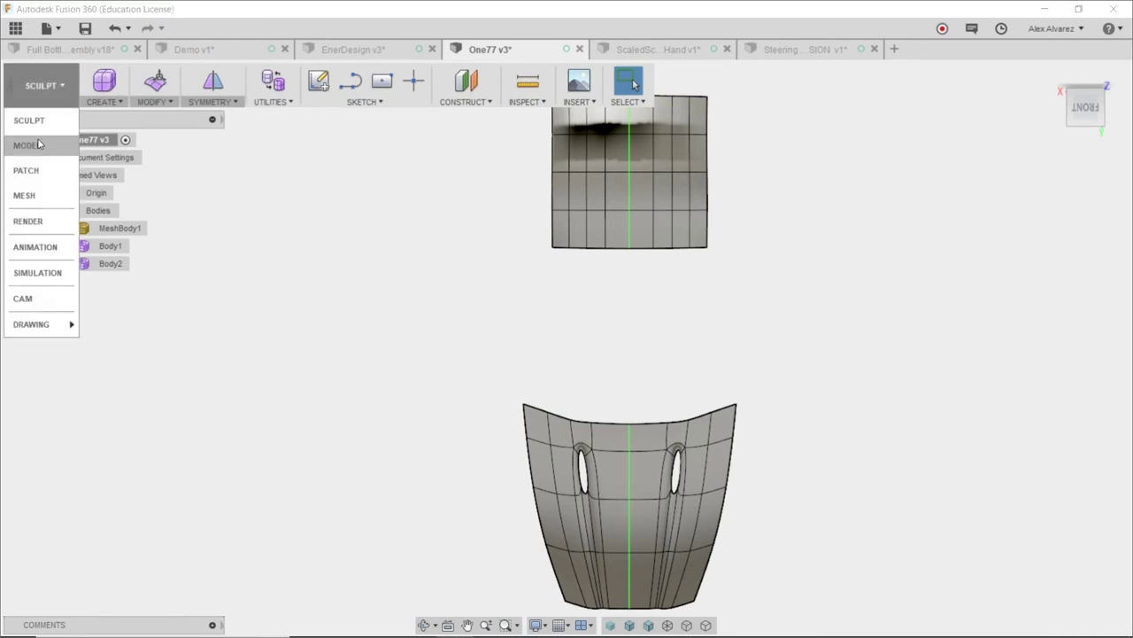
left_click(51, 108)
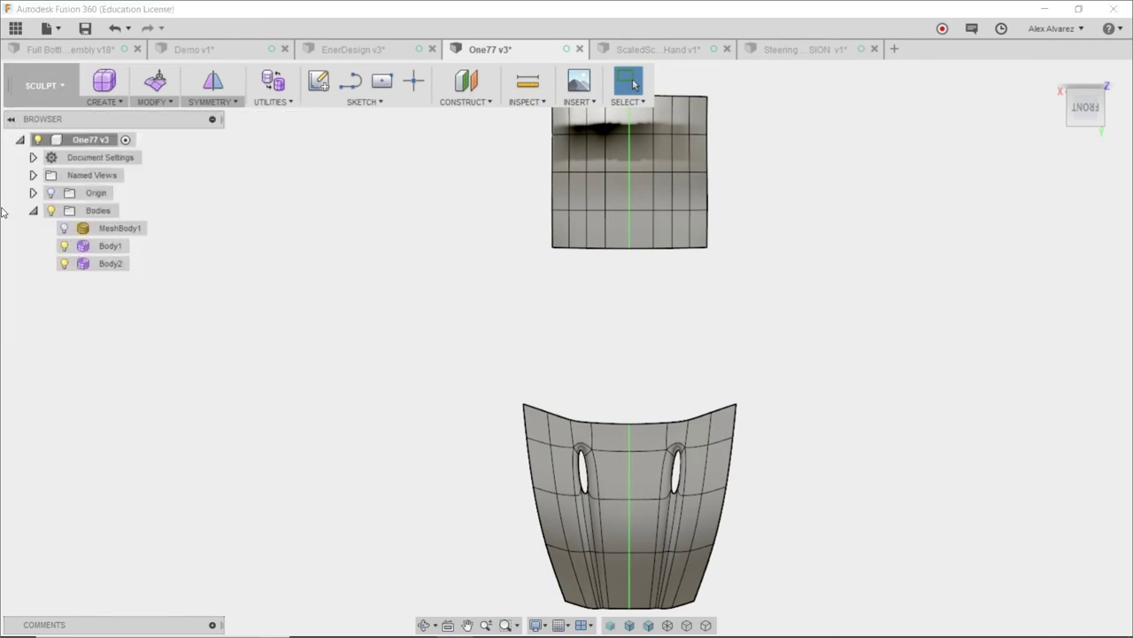
left_click(64, 230)
middle_click_drag(794, 342, 636, 264, "shift")
scroll(634, 270, "up", 3)
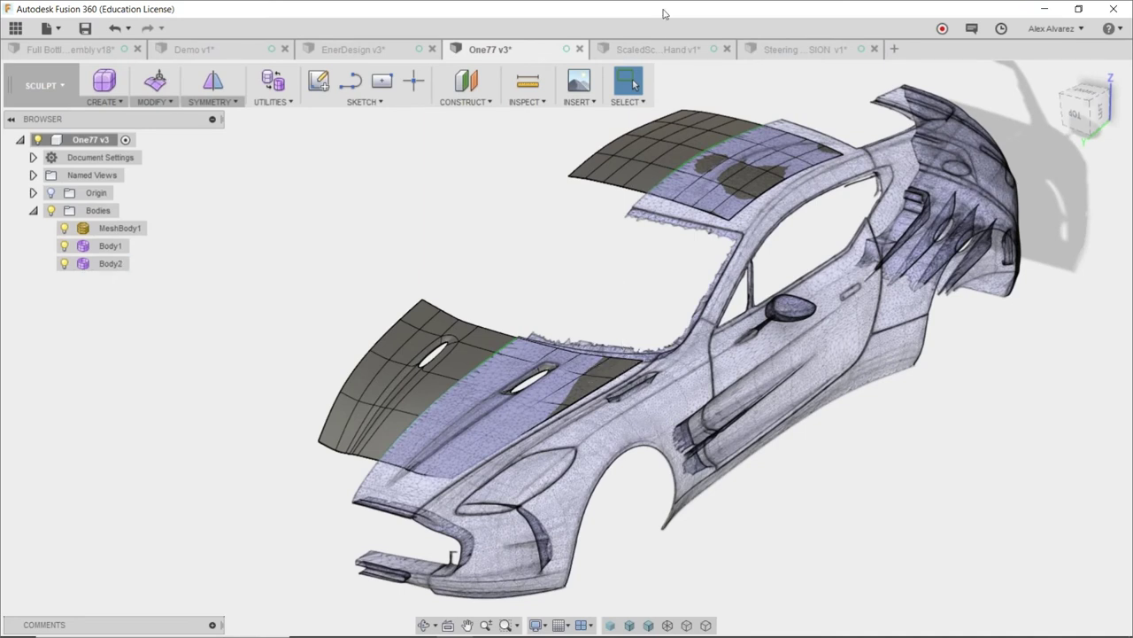
left_click(669, 49)
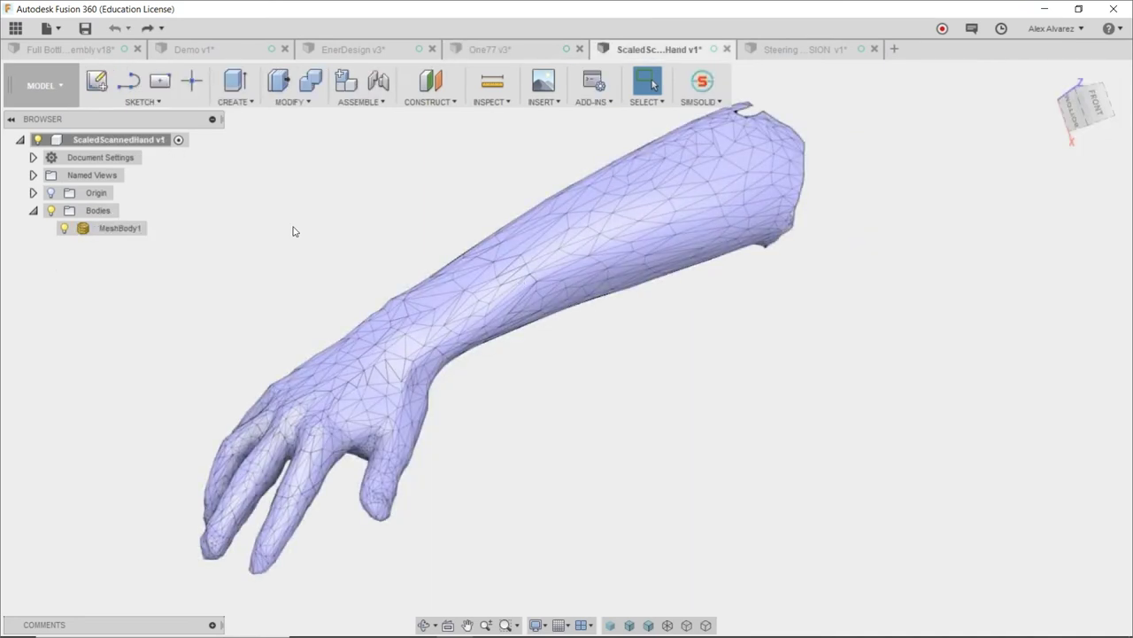
Step: Cut a first mesh section near the forearm's end, with the plane rotated -90 degrees
left_click(138, 104)
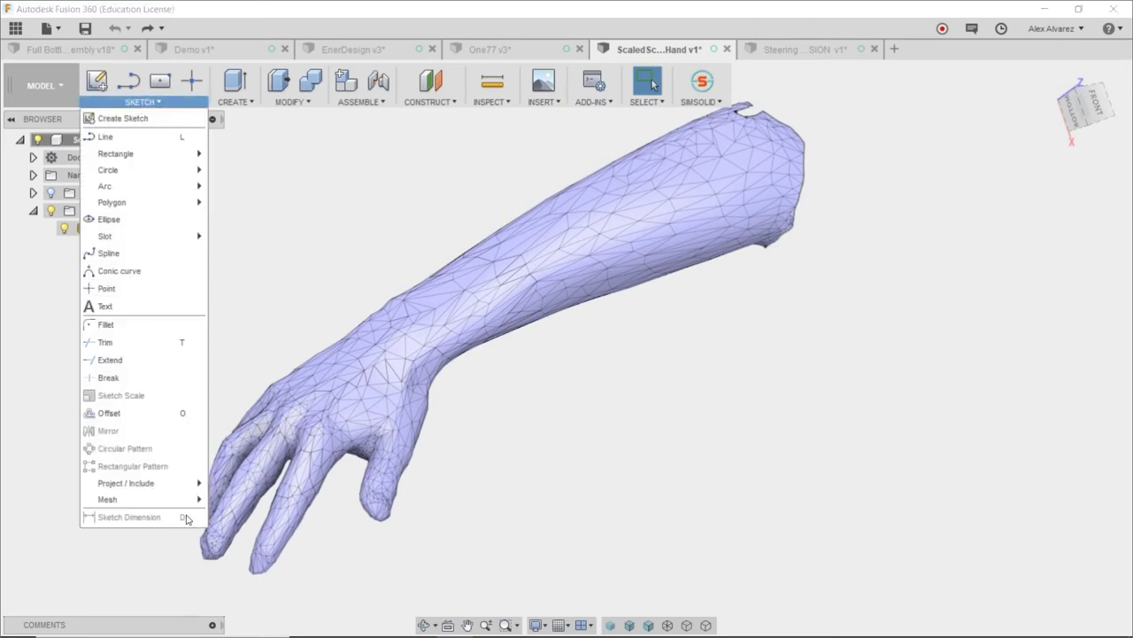
mouse_move(183, 507)
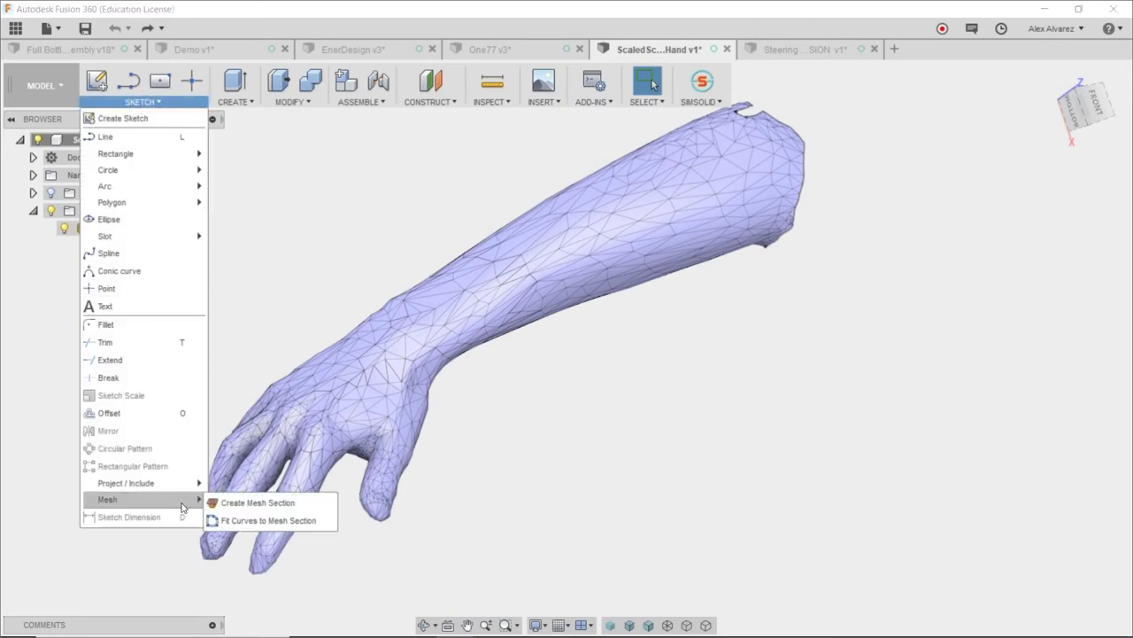
left_click(302, 502)
left_click(734, 175)
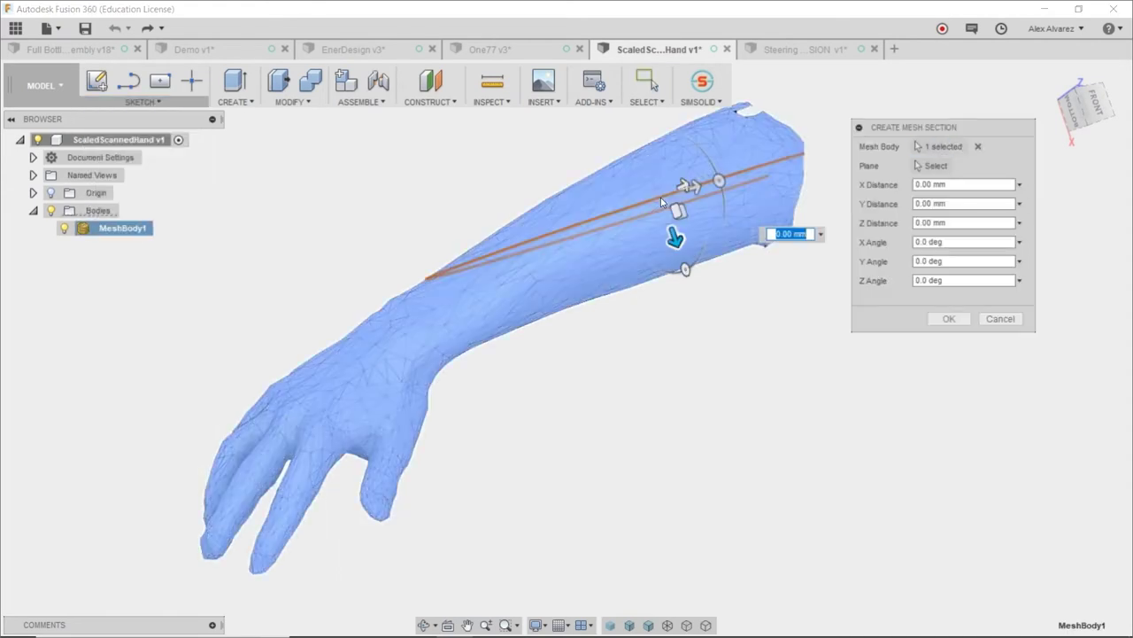
left_click_drag(727, 218, 701, 297)
middle_click_drag(700, 306, 647, 326, "shift")
left_click_drag(624, 222, 703, 194)
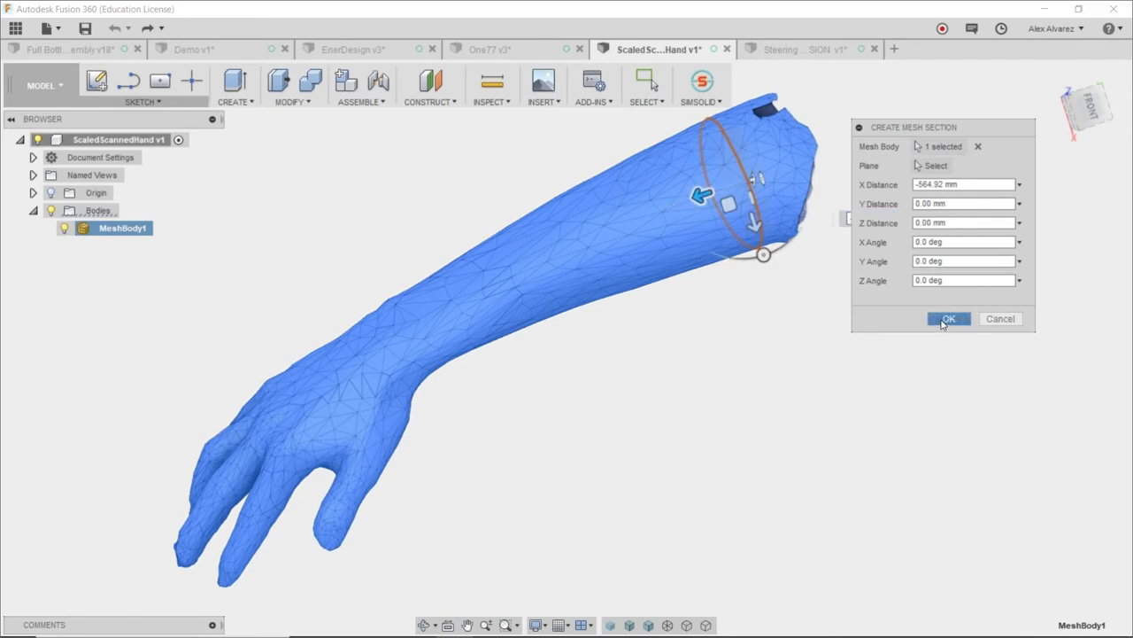
left_click(947, 320)
Step: Add a second mesh section across the middle of the forearm
right_click(263, 193)
left_click(257, 148)
left_click(561, 253)
left_click_drag(572, 285, 582, 324)
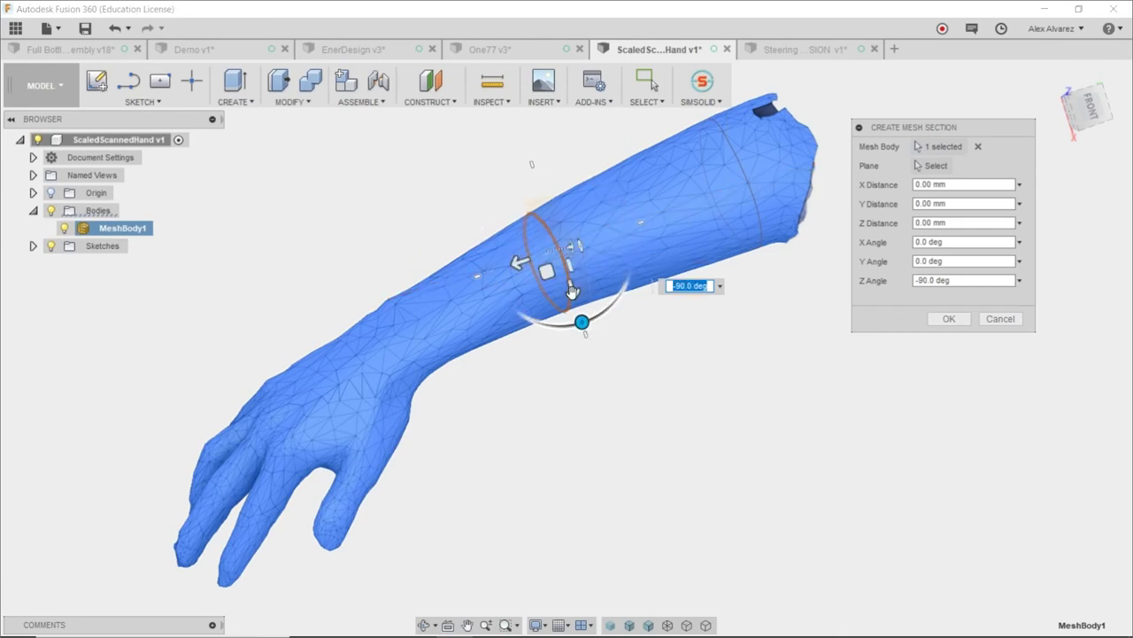
left_click_drag(519, 261, 541, 253)
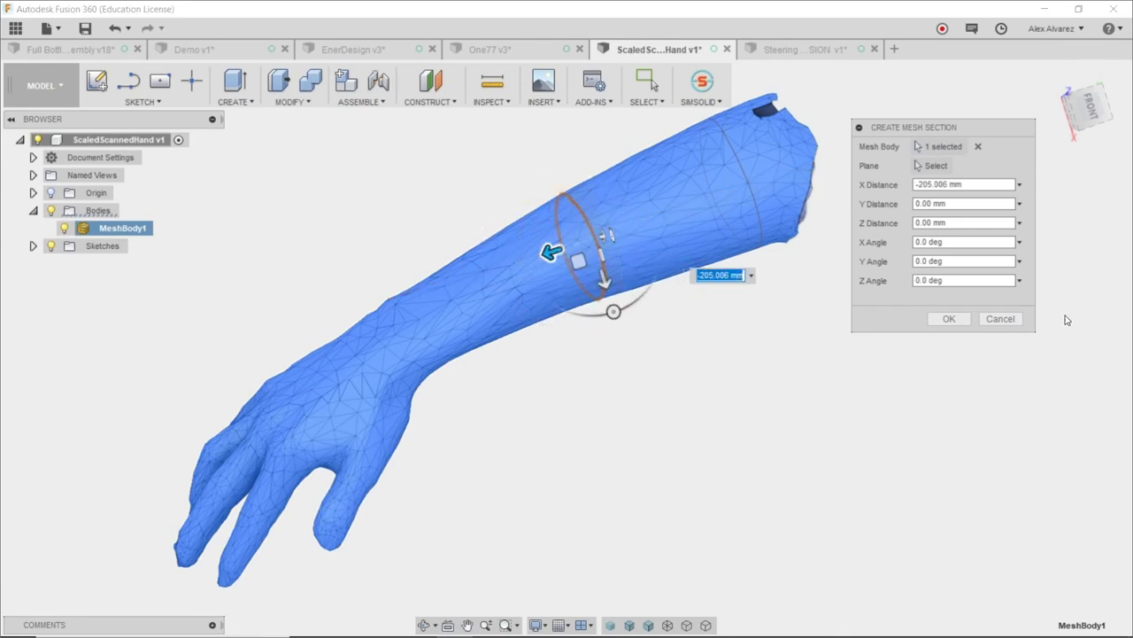
left_click(949, 319)
Step: Add a third mesh section near the wrist
right_click(594, 394)
left_click(597, 348)
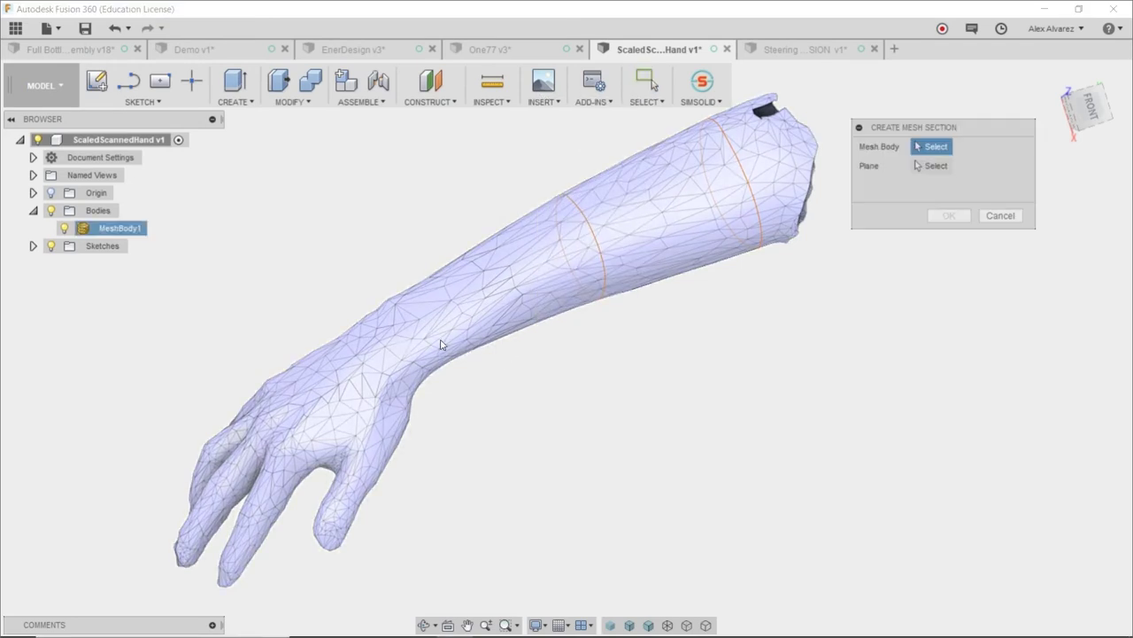
left_click(475, 325)
left_click_drag(505, 314, 458, 409)
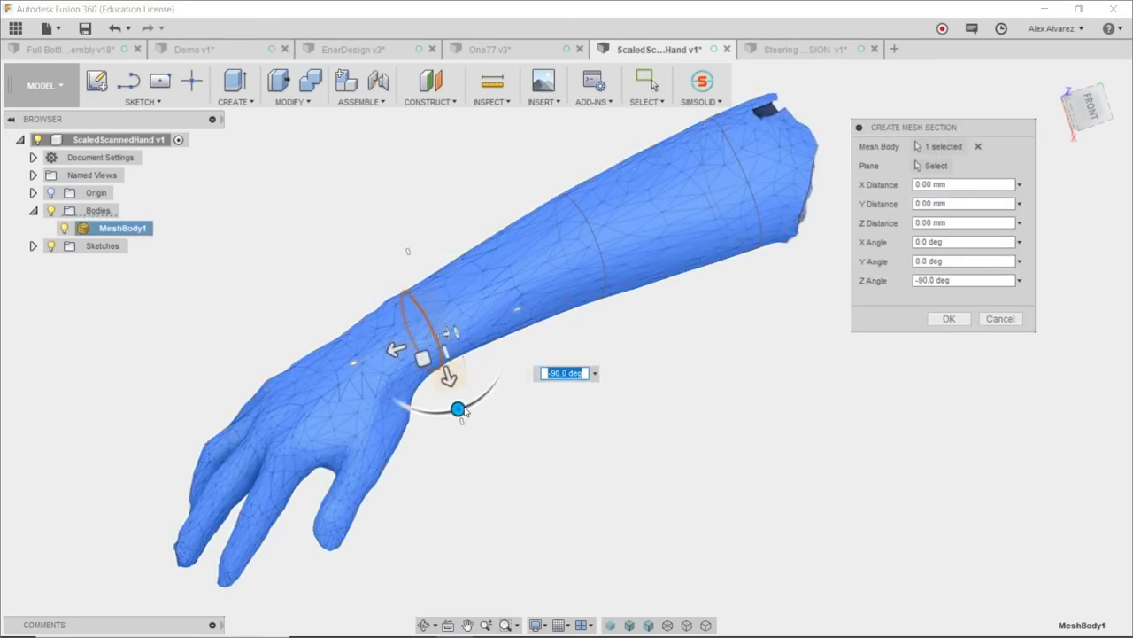
left_click(948, 320)
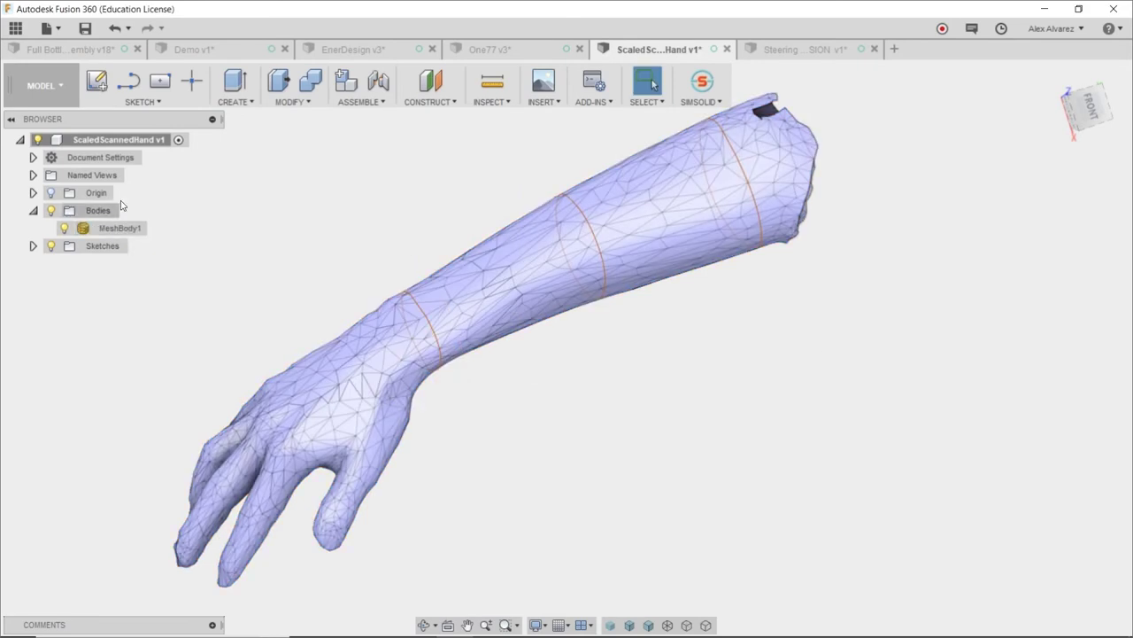
left_click(163, 105)
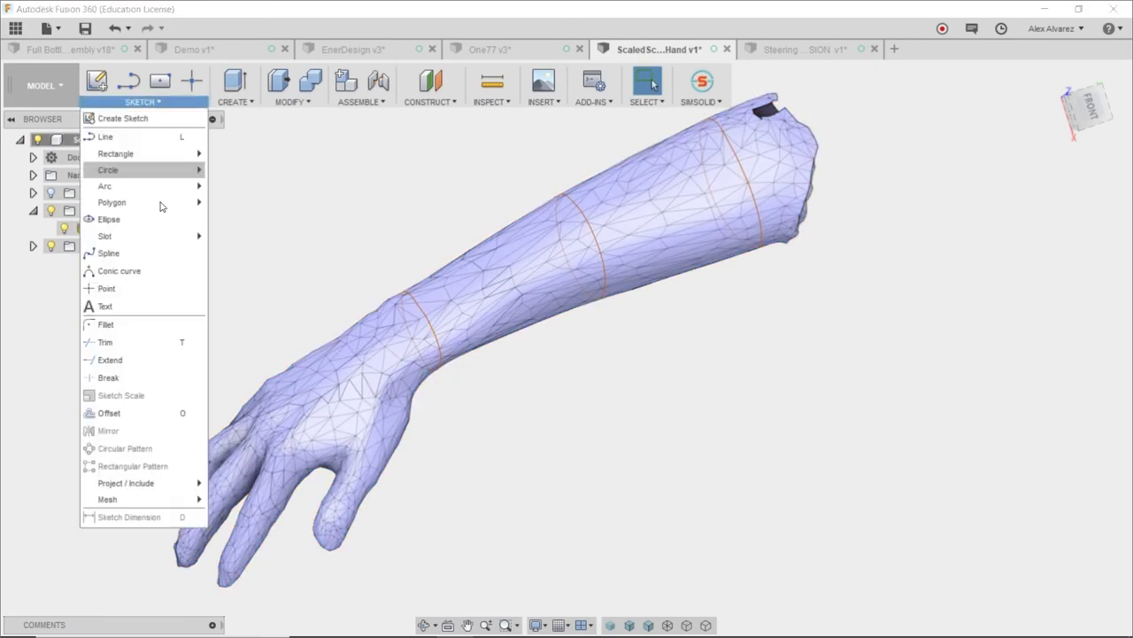
Step: Hide MeshBody1 and orbit to inspect the three section curves on their own
mouse_move(194, 499)
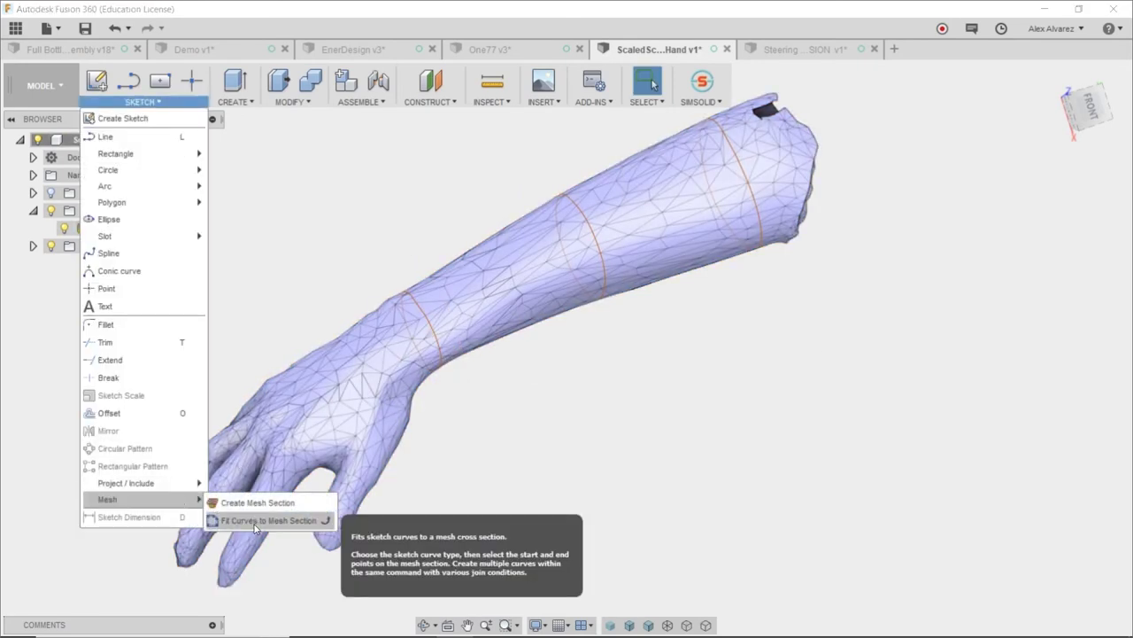
left_click(610, 486)
left_click(67, 232)
left_click(65, 228)
middle_click_drag(771, 393, 711, 366, "shift")
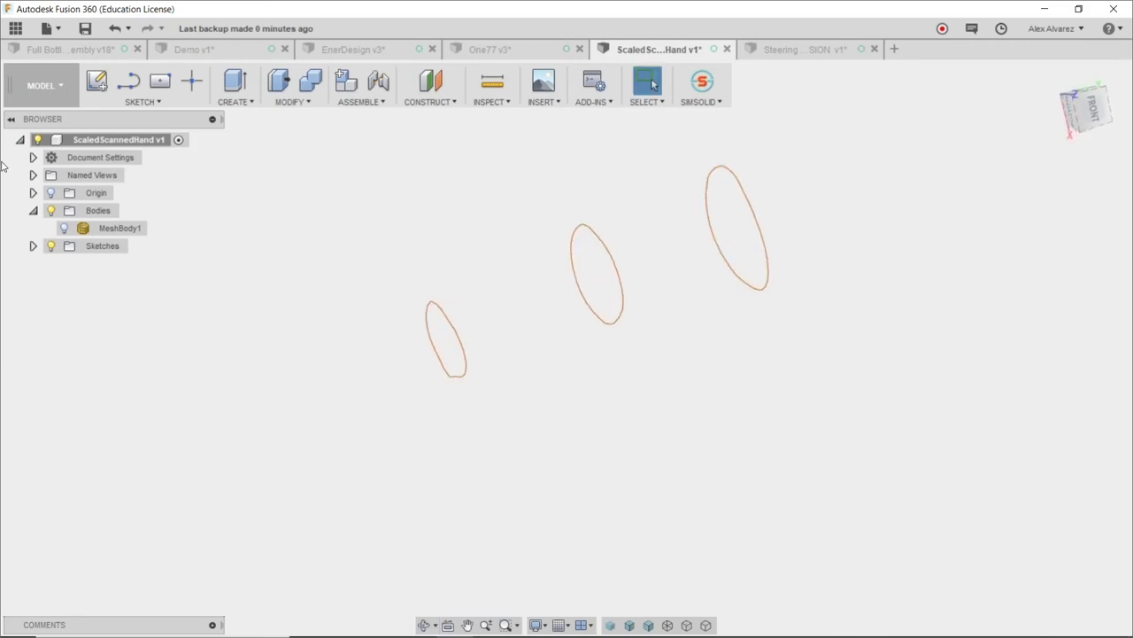
Step: Show MeshBody1 again and switch to the EnerDesign v3 document
left_click(64, 229)
left_click(622, 270)
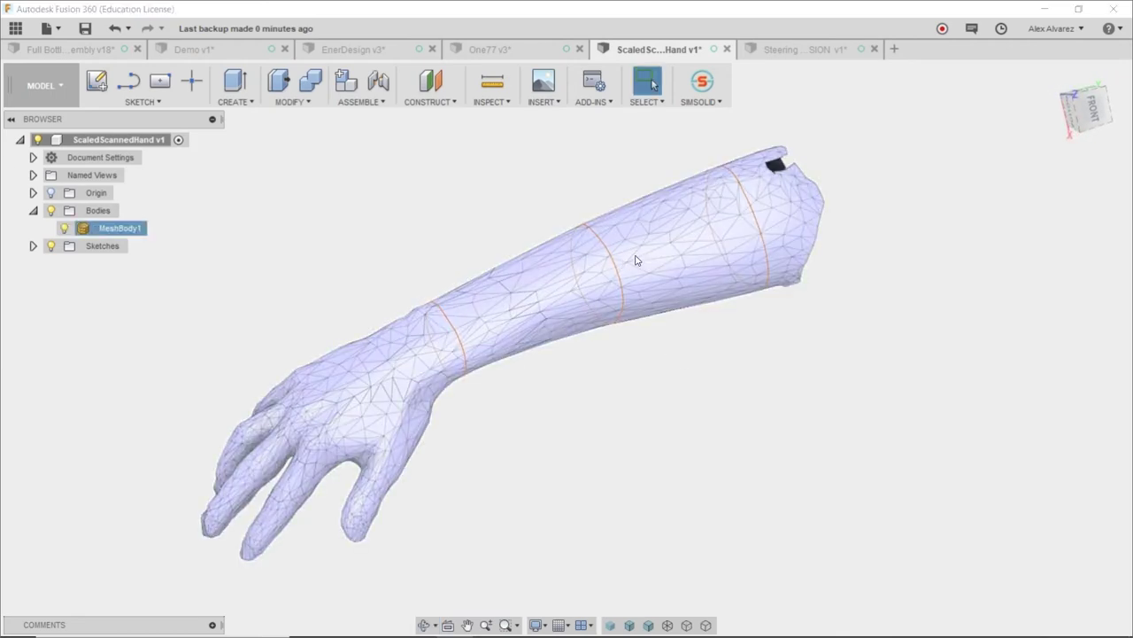
left_click(463, 239)
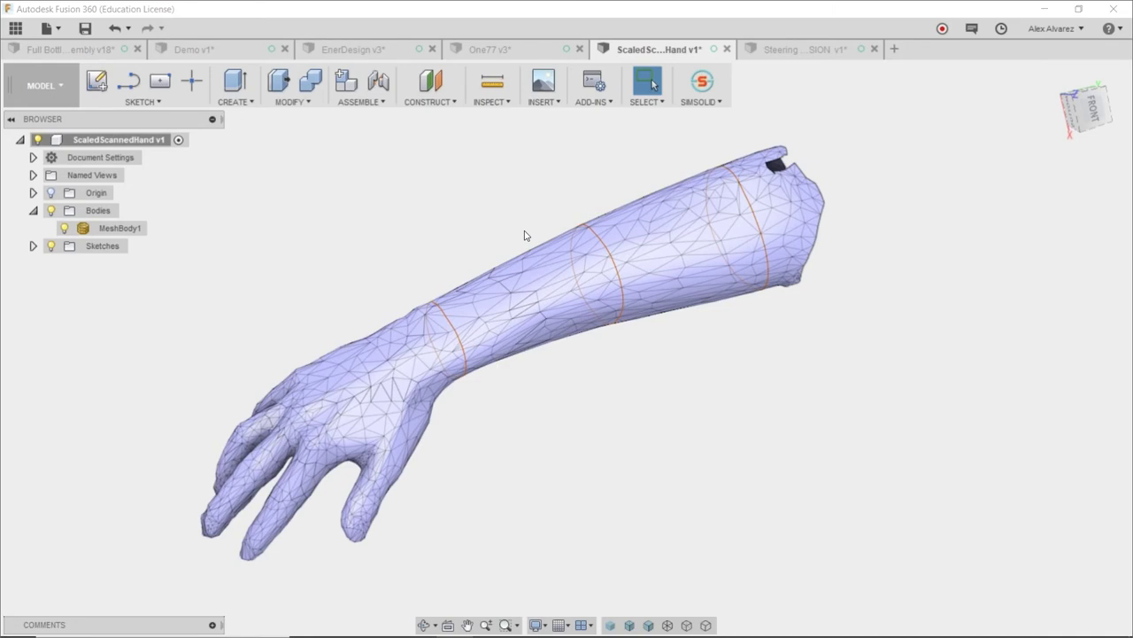
left_click(354, 51)
scroll(848, 427, "up", 2)
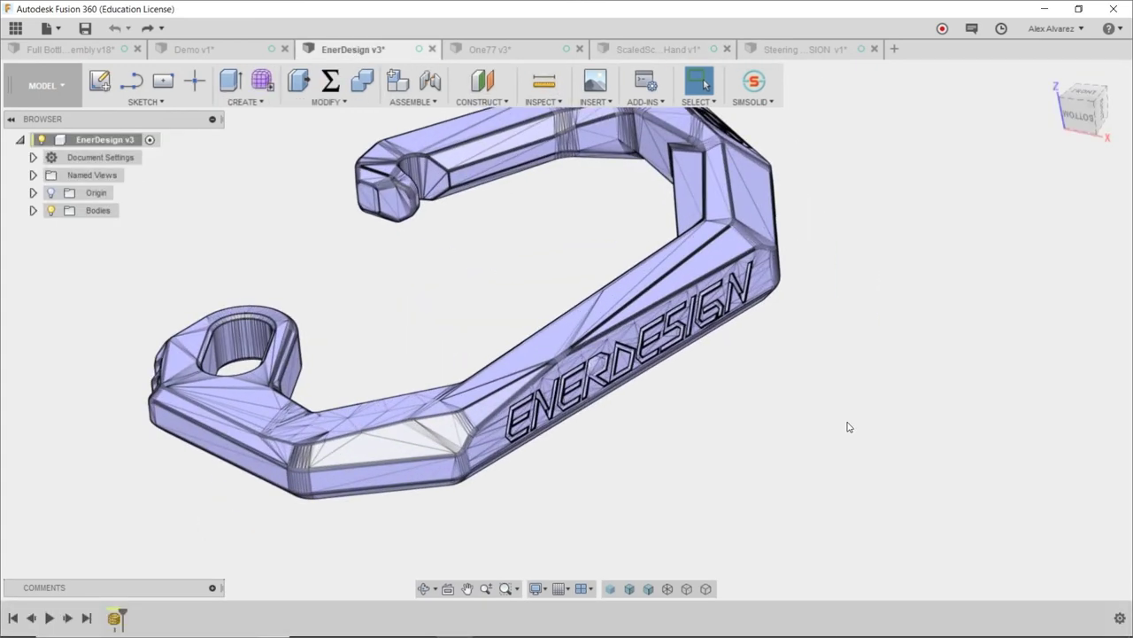
Step: Set the root EnerDesign v3 component to Do not capture Design History, then enter the Mesh workspace
scroll(841, 417, "up", 1)
mouse_move(808, 392)
middle_mouse_down("shift")
mouse_move(784, 369)
mouse_move(799, 364)
mouse_move(800, 375)
middle_mouse_up("shift")
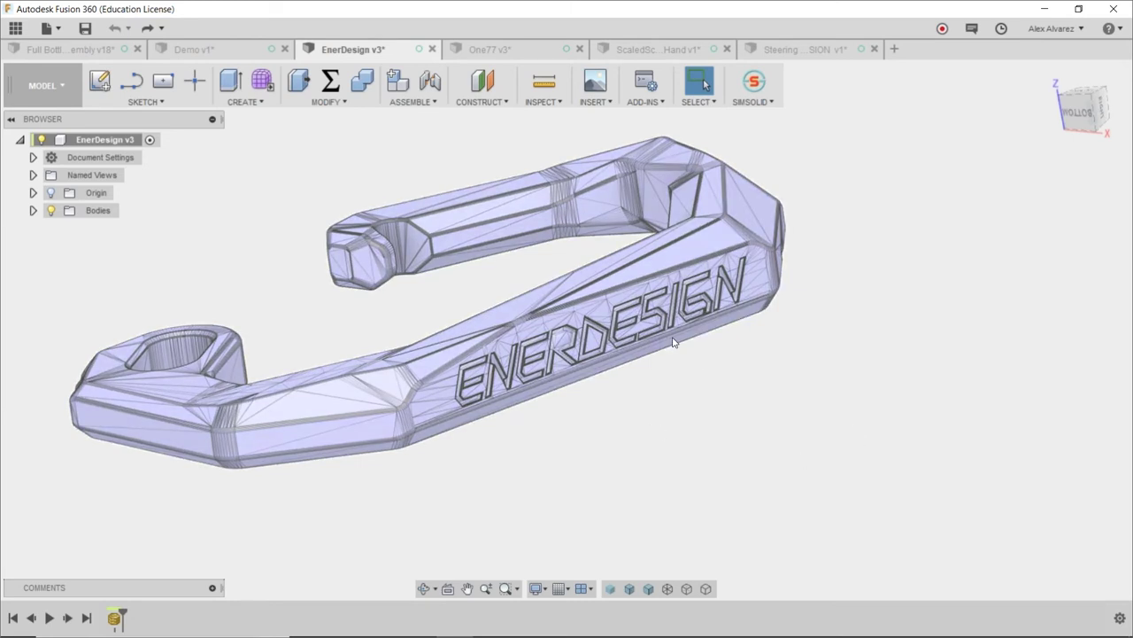
scroll(673, 342, "up", 2)
scroll(668, 365, "down", 2)
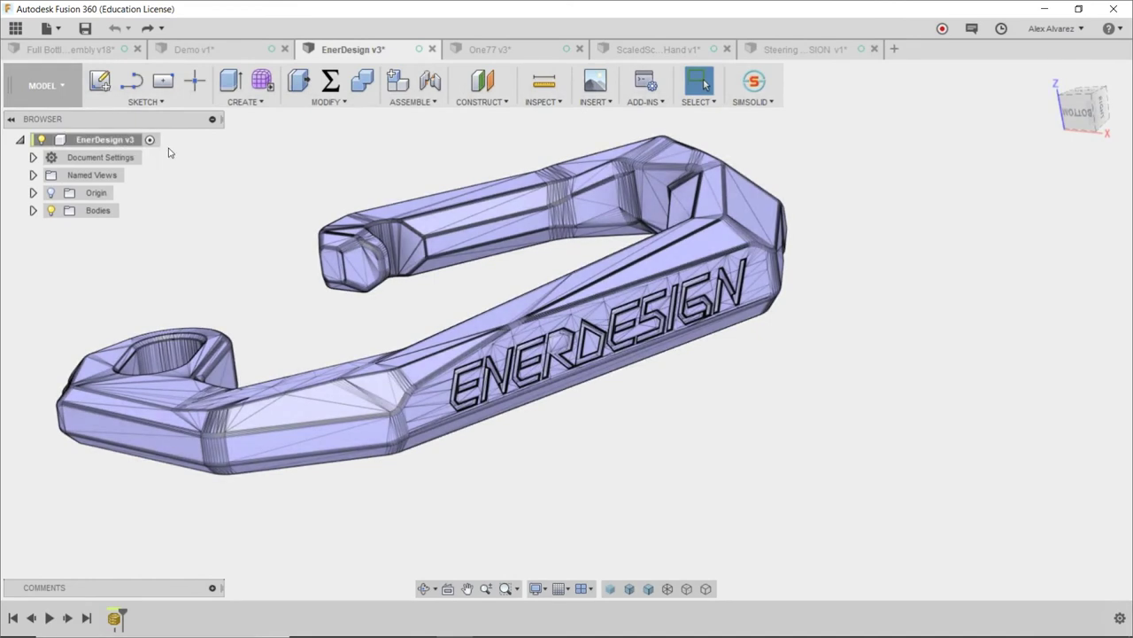
left_click(54, 97)
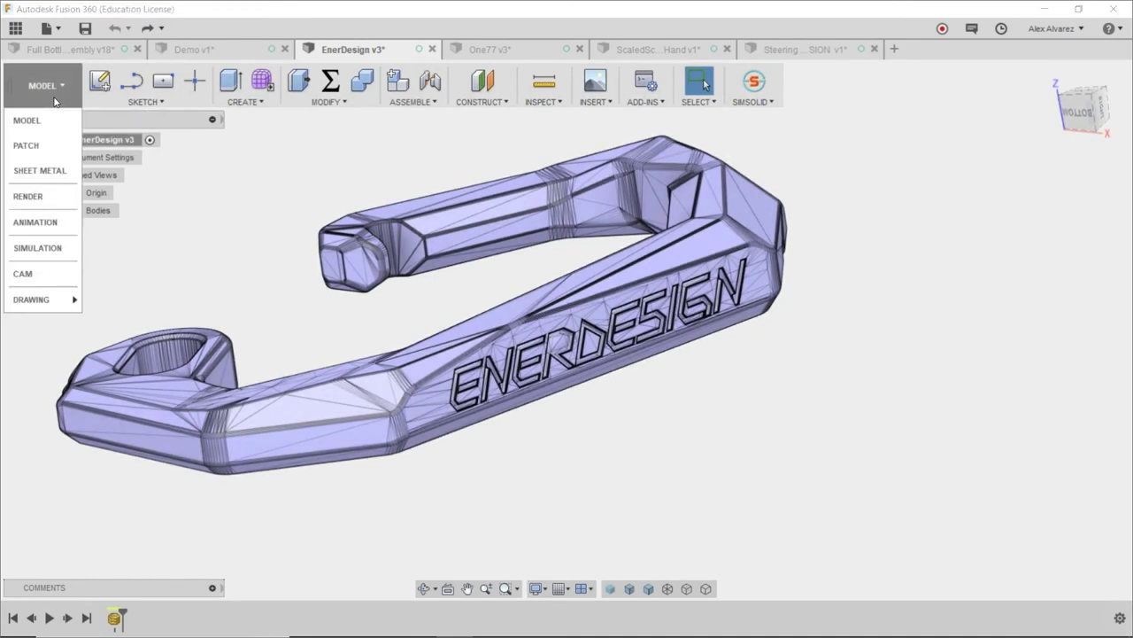
left_click(54, 96)
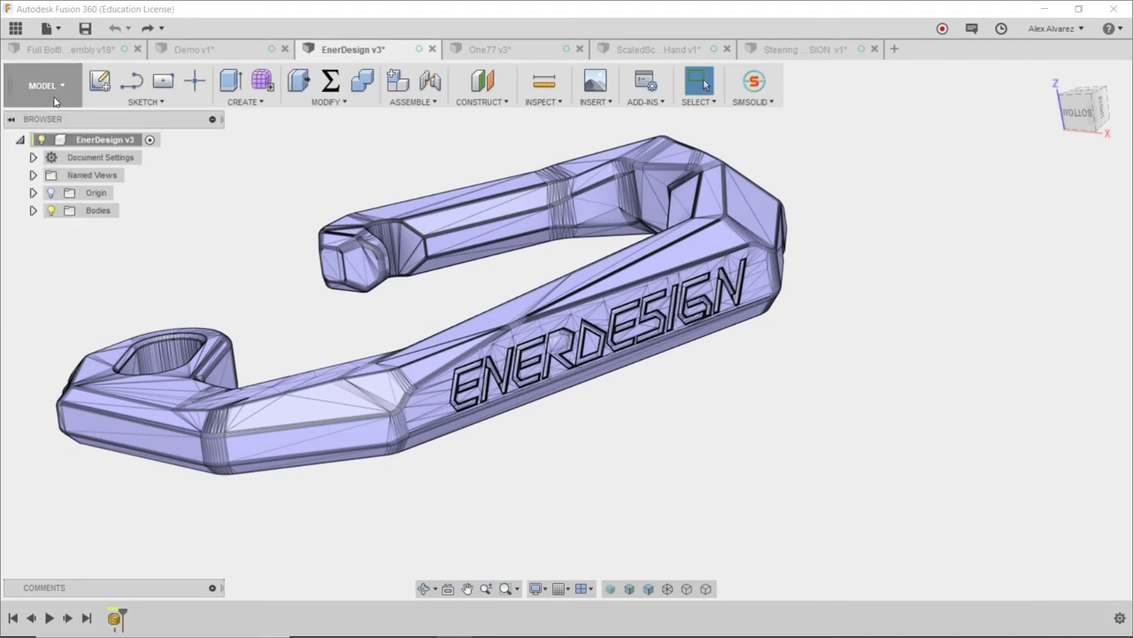
right_click(115, 142)
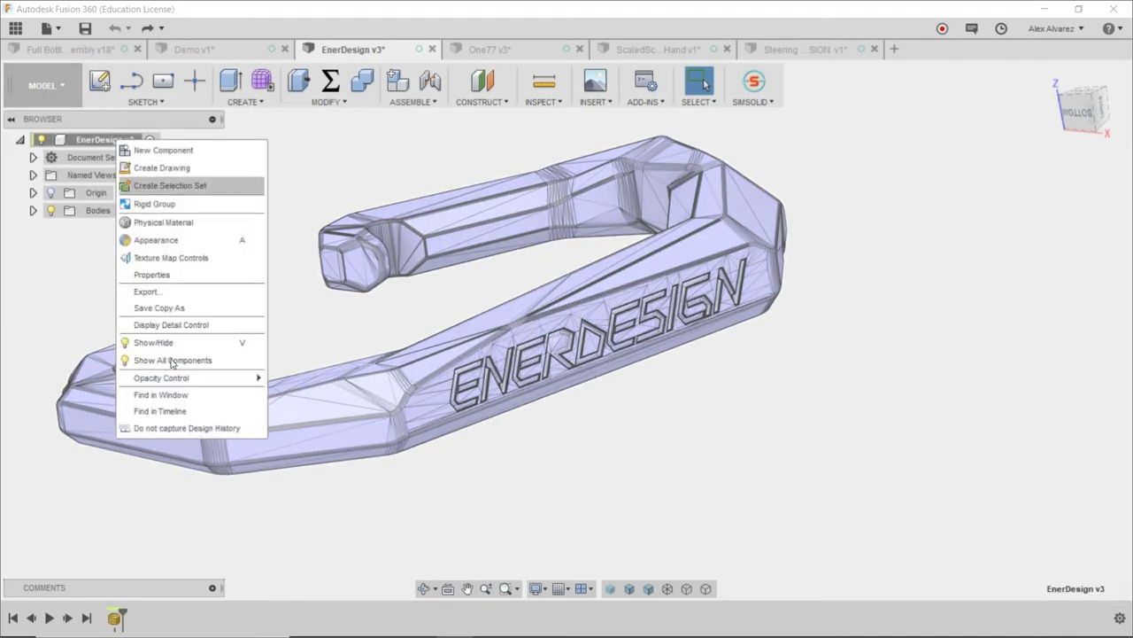
left_click(178, 428)
left_click(588, 345)
left_click(42, 85)
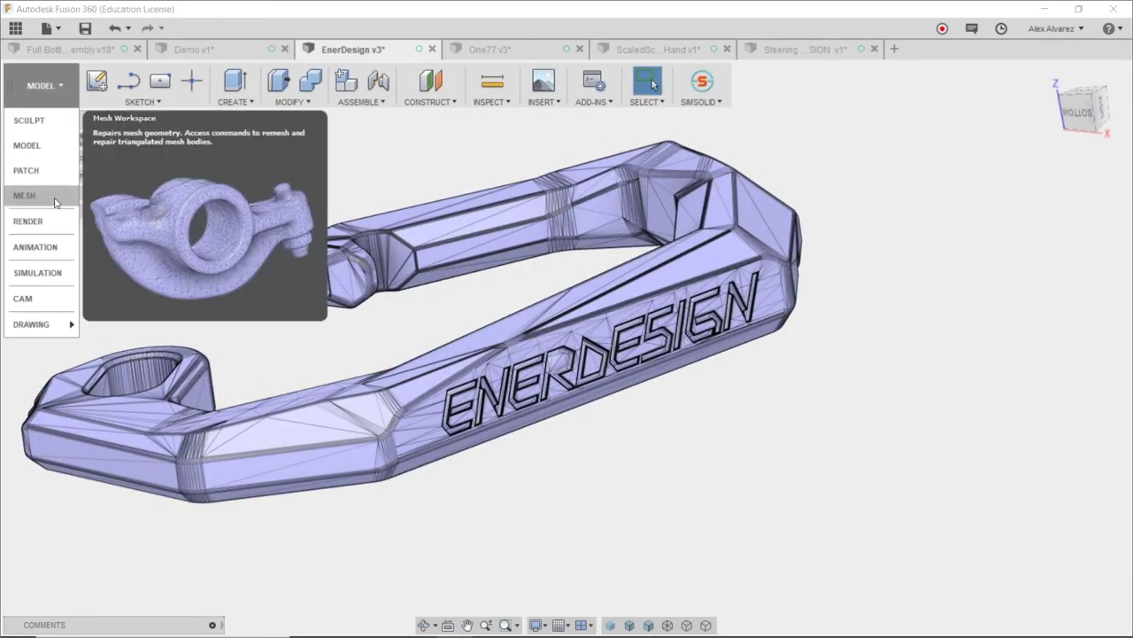
left_click(26, 194)
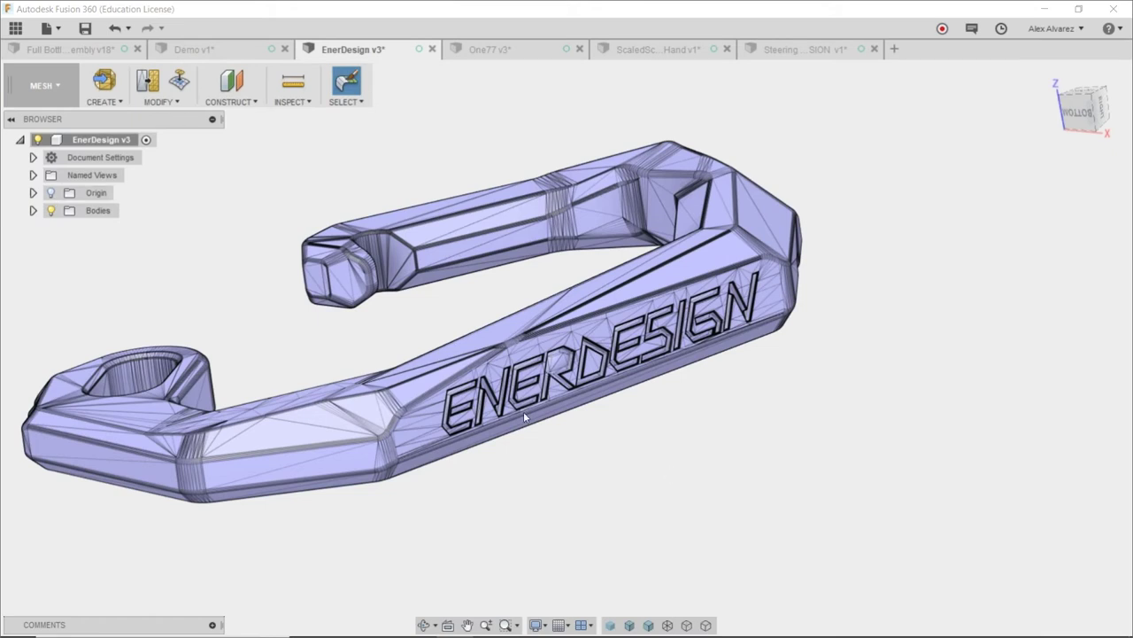
Step: Enlarge the Mesh Palette paint brush and paint-select the ENERDESIGN lettering faces
left_click(346, 97)
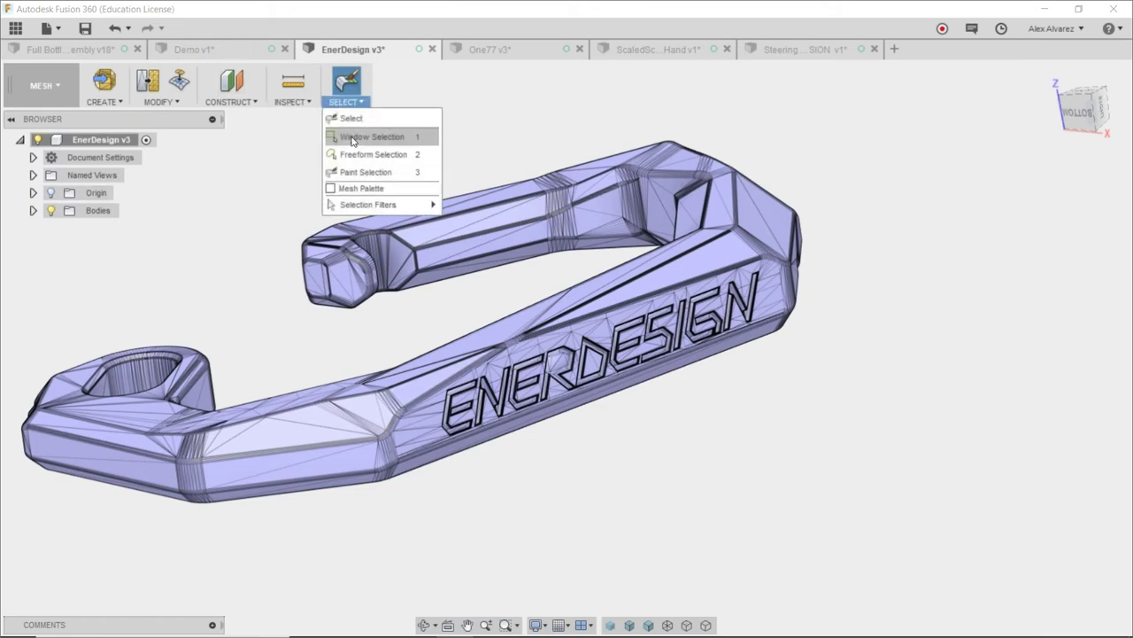
left_click(337, 189)
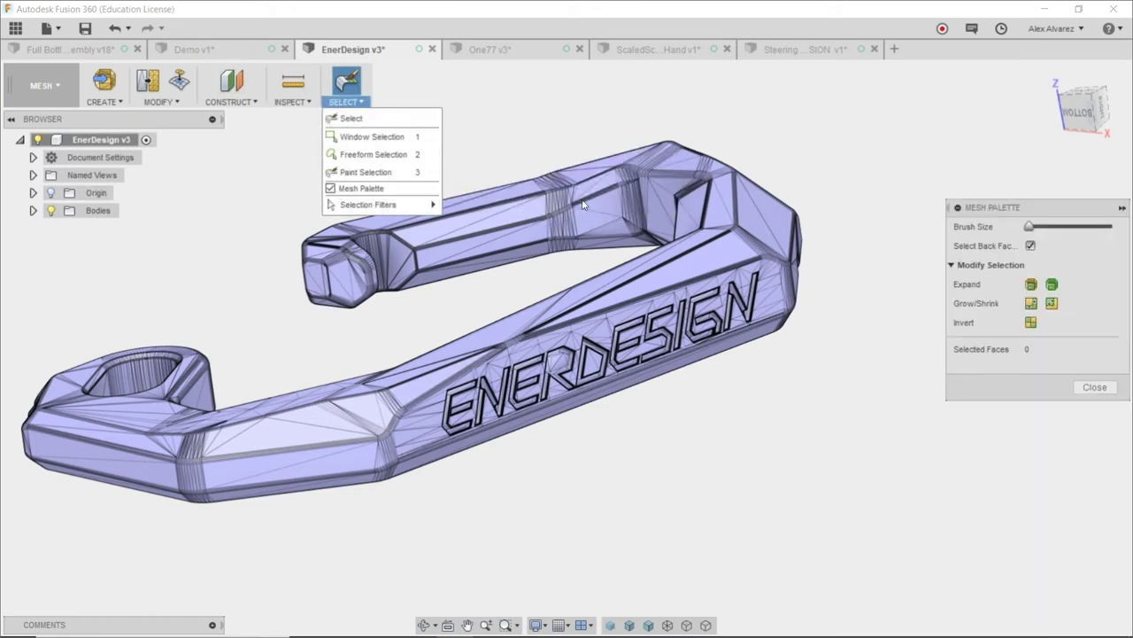
left_click(1029, 229)
left_click_drag(1032, 230, 1046, 232)
left_click(1095, 387)
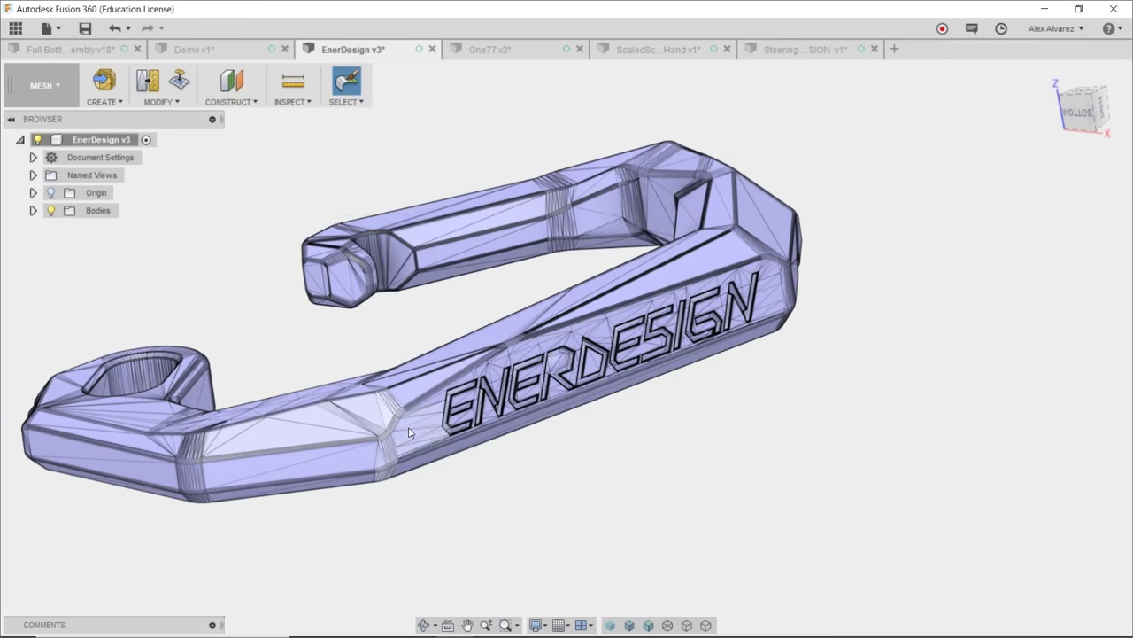
left_click_drag(466, 417, 718, 310)
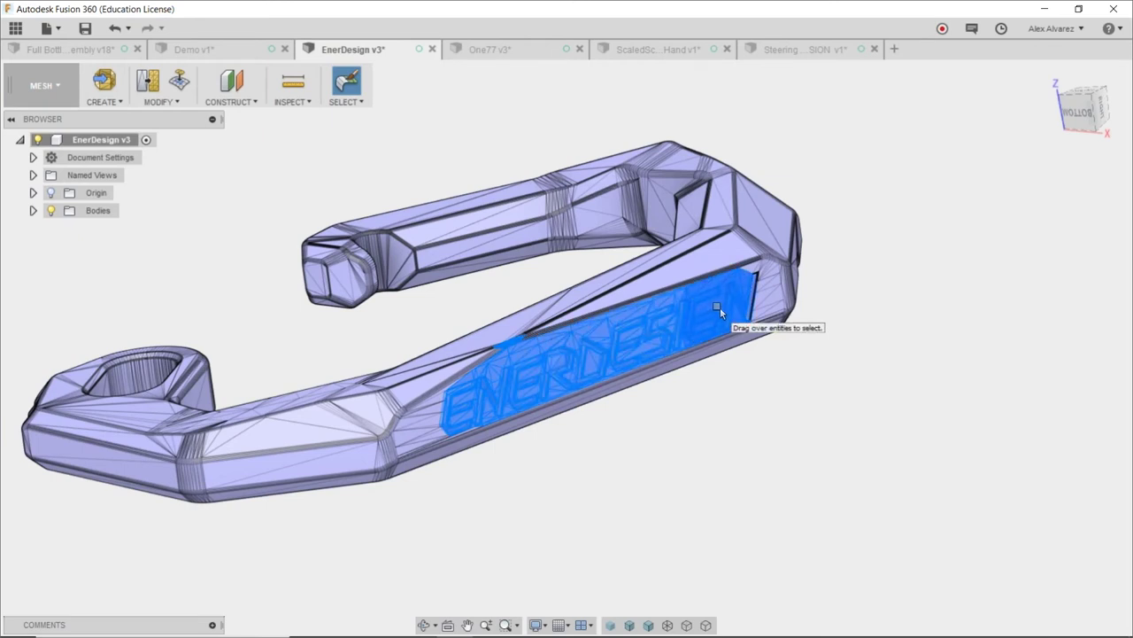
scroll(514, 347, "up", 8)
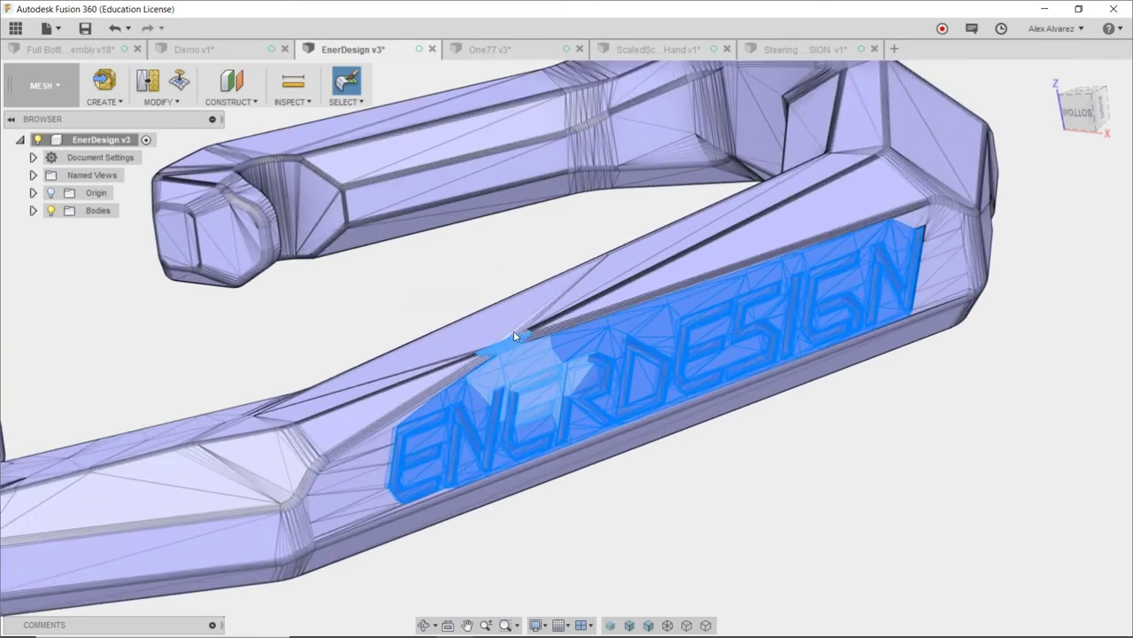
Step: Shrink the brush to minimum and deselect stray seam faces, leaving 6893 faces selected
left_click(344, 102)
left_click(359, 187)
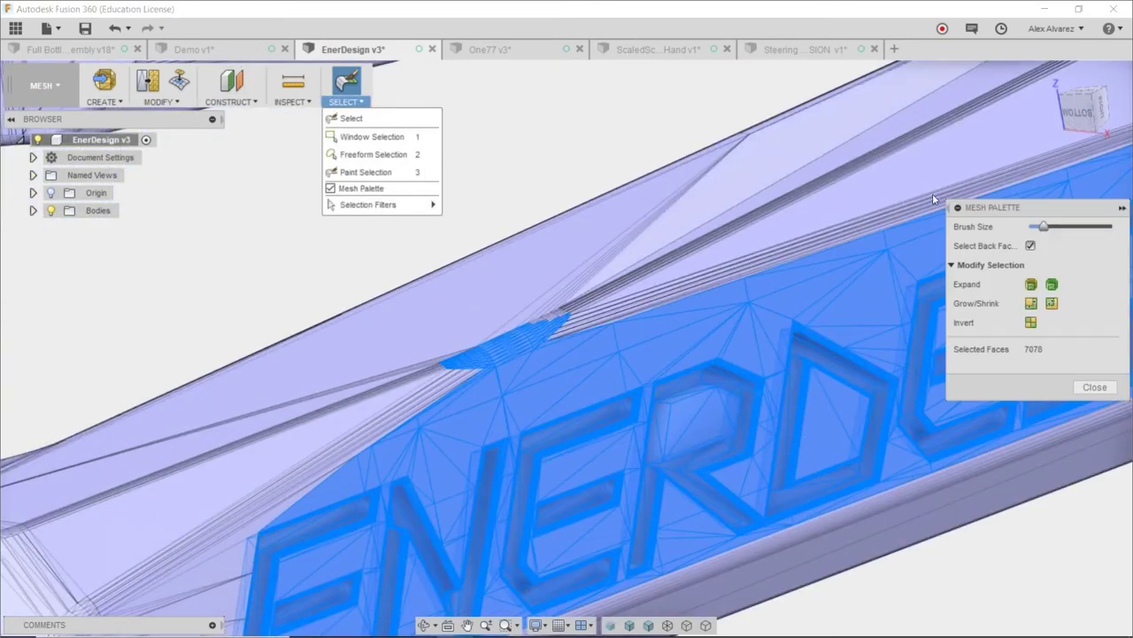
left_click_drag(1040, 233, 1010, 236)
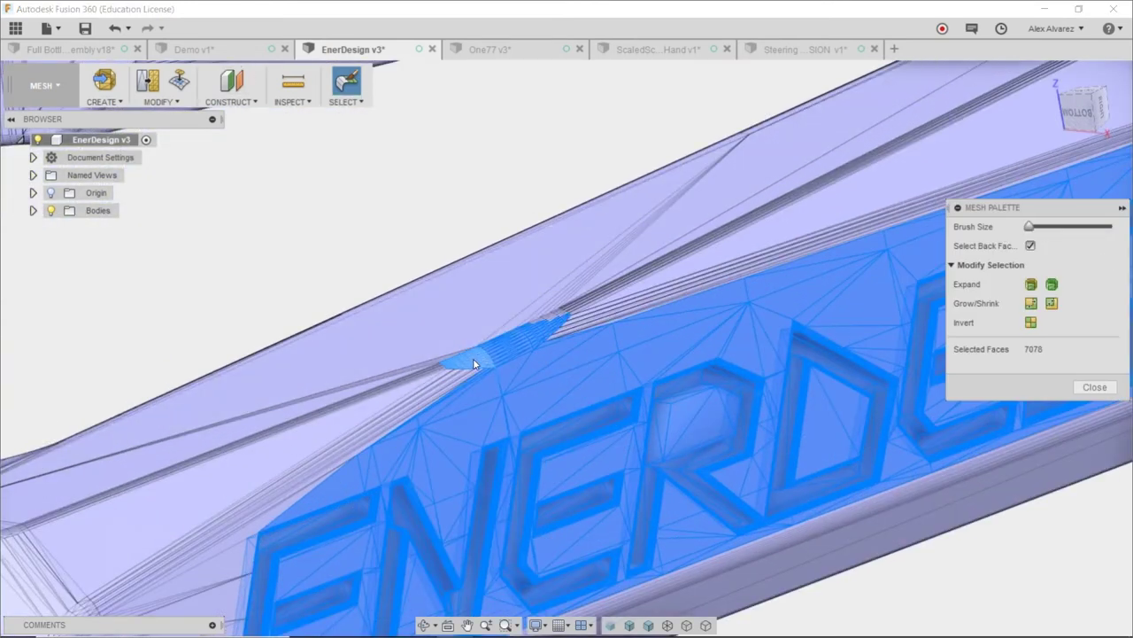
left_click_drag(473, 358, 543, 327, "ctrl")
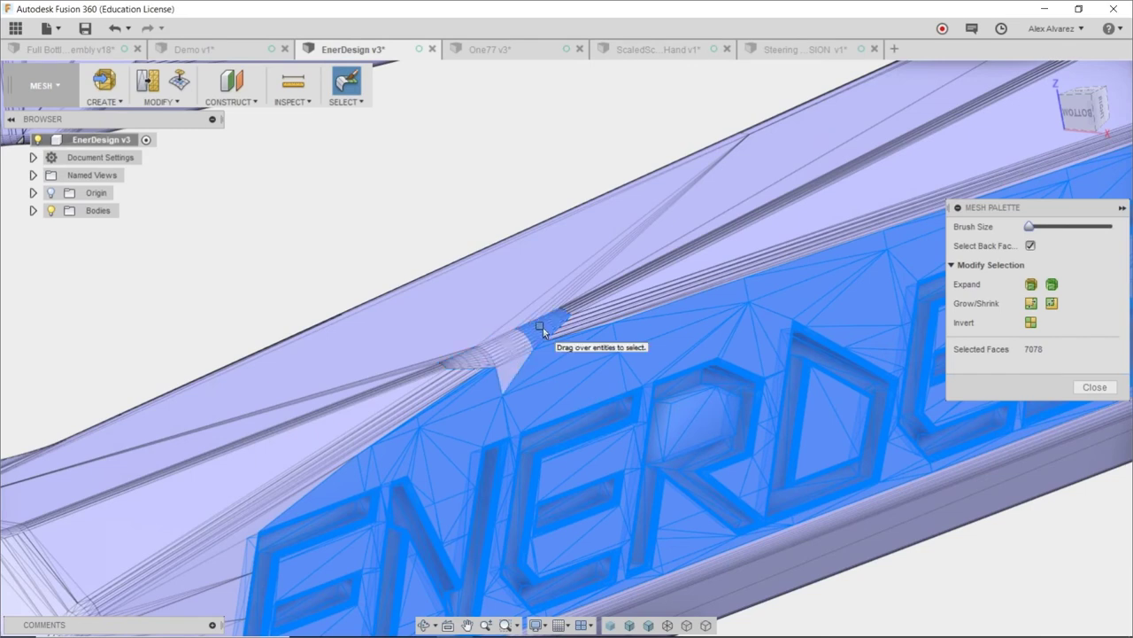
scroll(435, 318, "down", 8)
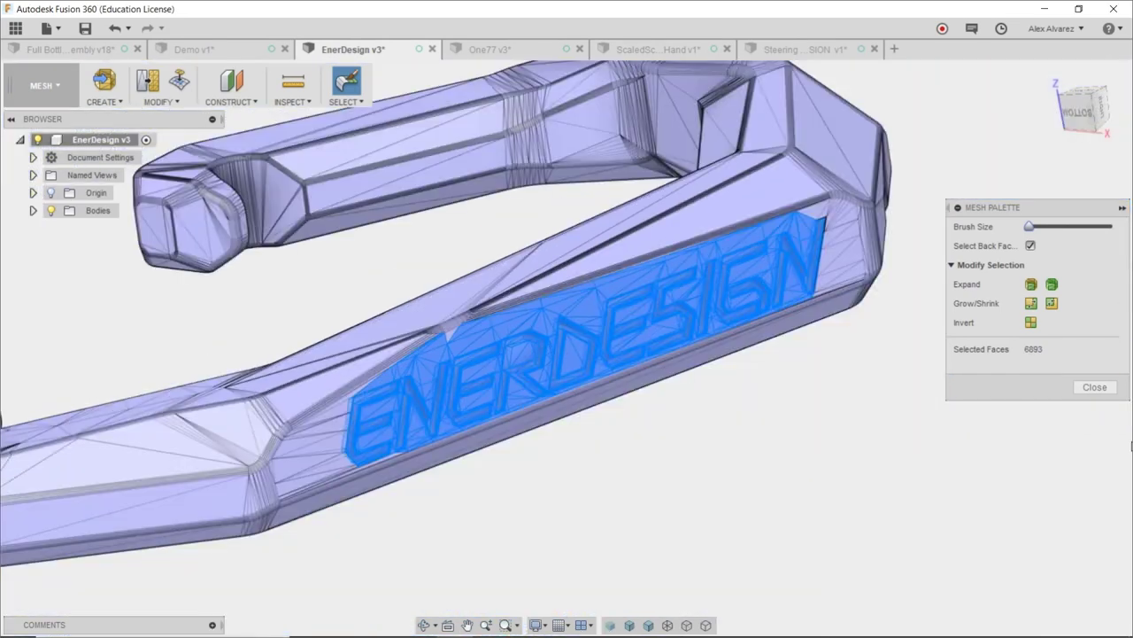
left_click(1091, 387)
scroll(793, 350, "up", 2)
Step: Delete the selected ENERDESIGN lettering faces, leaving an open recess
scroll(787, 392, "up", 2)
key("Delete")
mouse_move(778, 419)
middle_mouse_down("shift")
mouse_move(729, 398)
mouse_move(759, 409)
middle_mouse_up("shift")
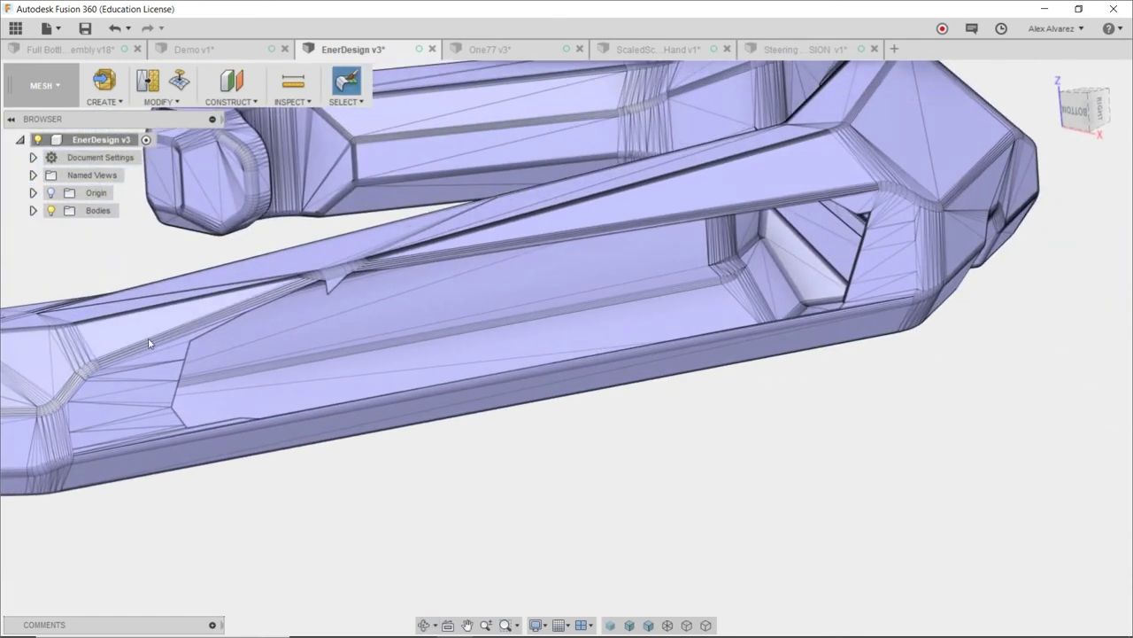
scroll(174, 365, "up", 1)
middle_click_drag(475, 374, 286, 362, "shift")
Step: Patch the recess hole with Modify > Erase and Fill
left_click(222, 396)
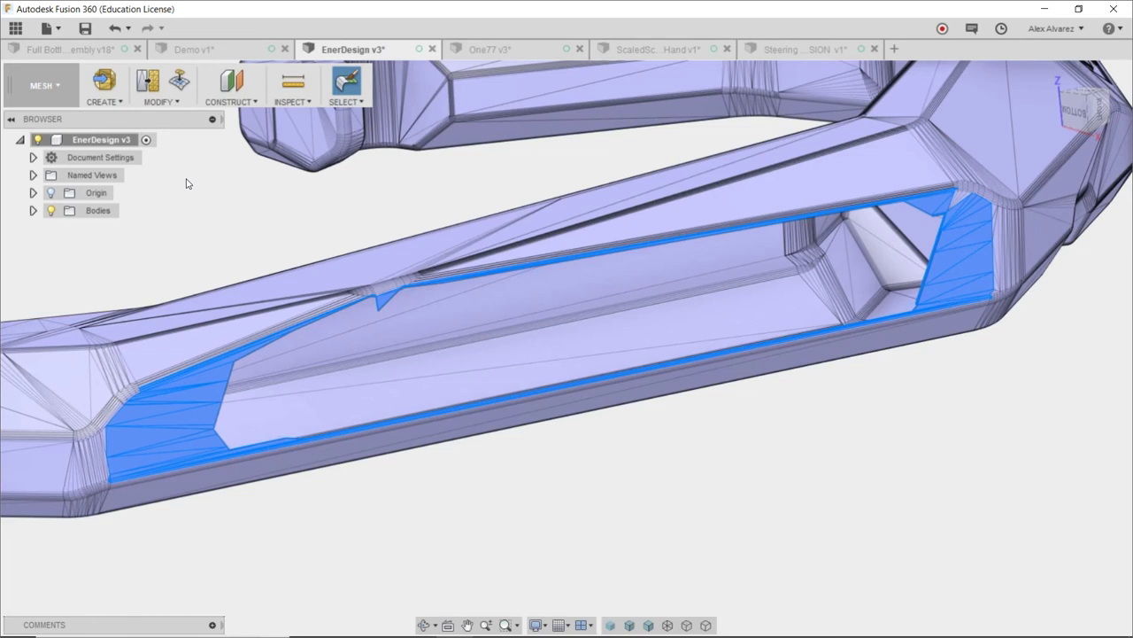
left_click(179, 89)
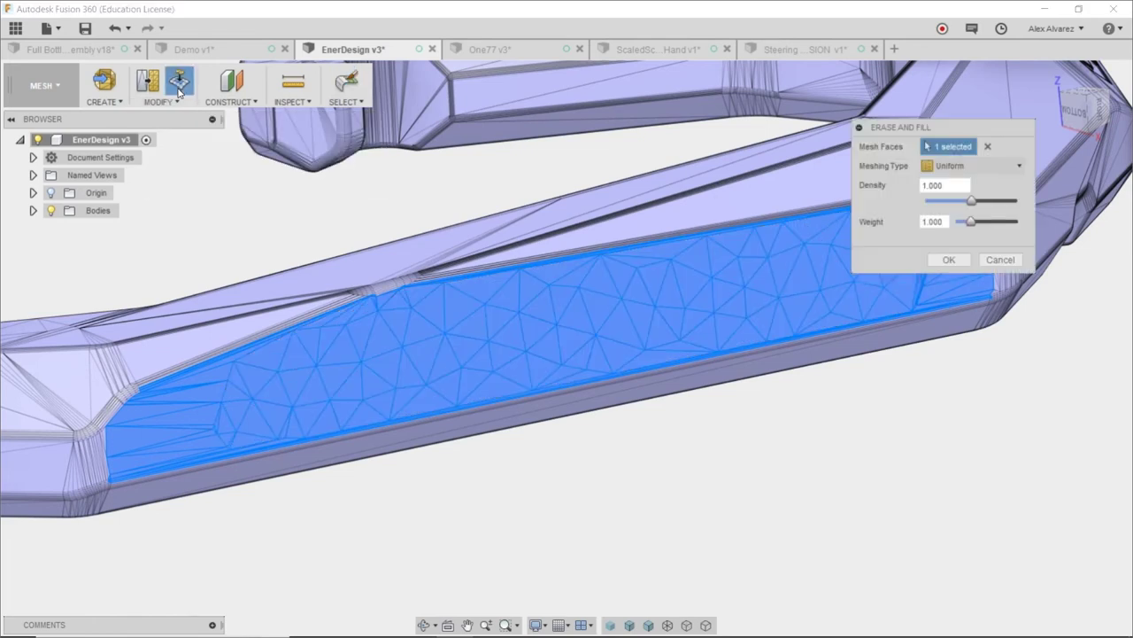
middle_click_drag(851, 423, 784, 433, "shift")
left_click(949, 261)
scroll(785, 433, "down", 3)
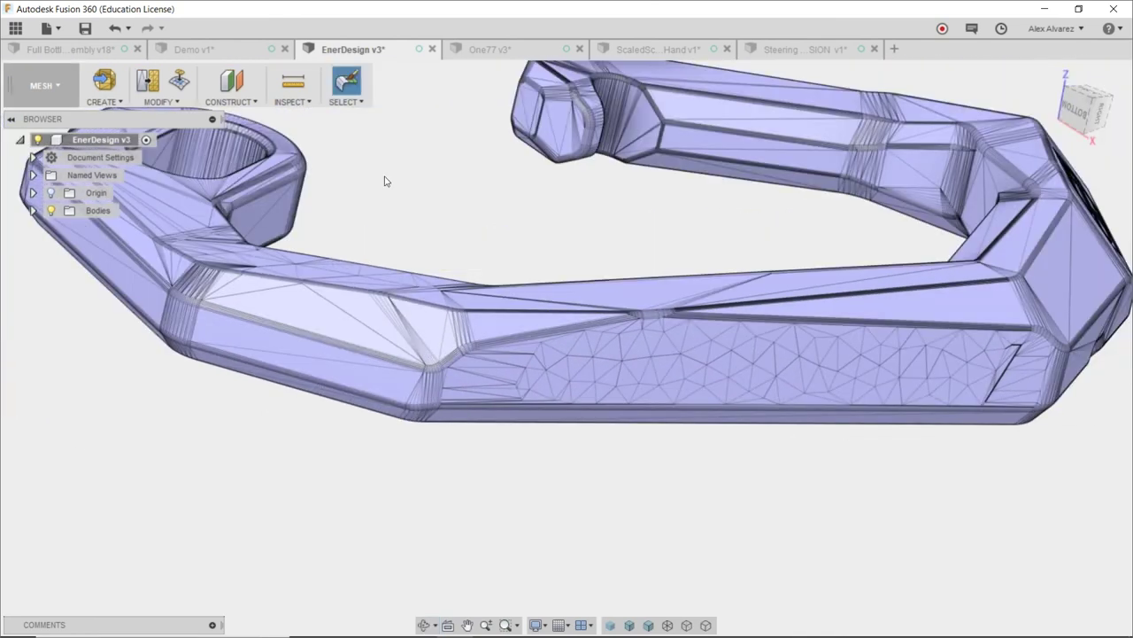
left_click(40, 93)
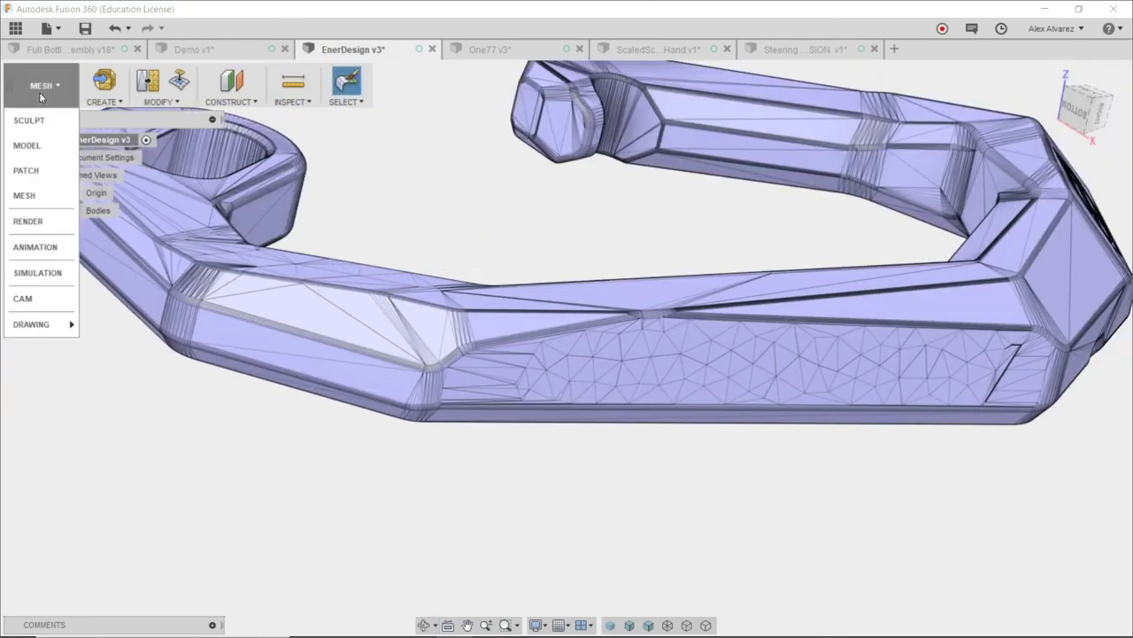
Step: Switch to the Model workspace and start a sketch Text on a chosen plane
left_click(27, 145)
left_click(142, 103)
left_click(141, 301)
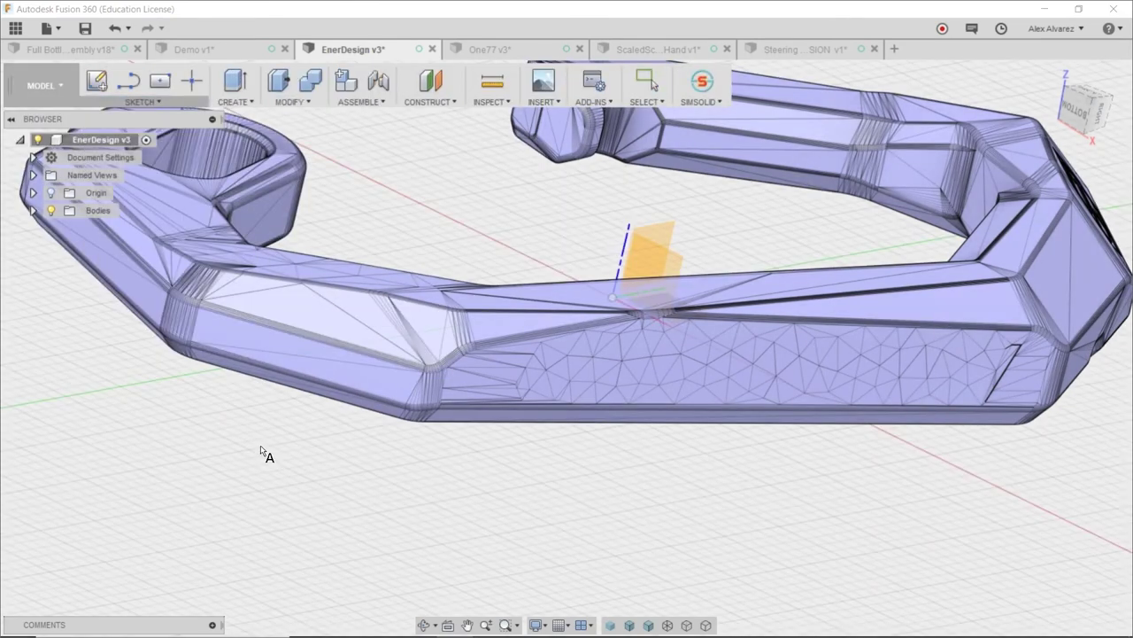
left_click(646, 256)
left_click(302, 368)
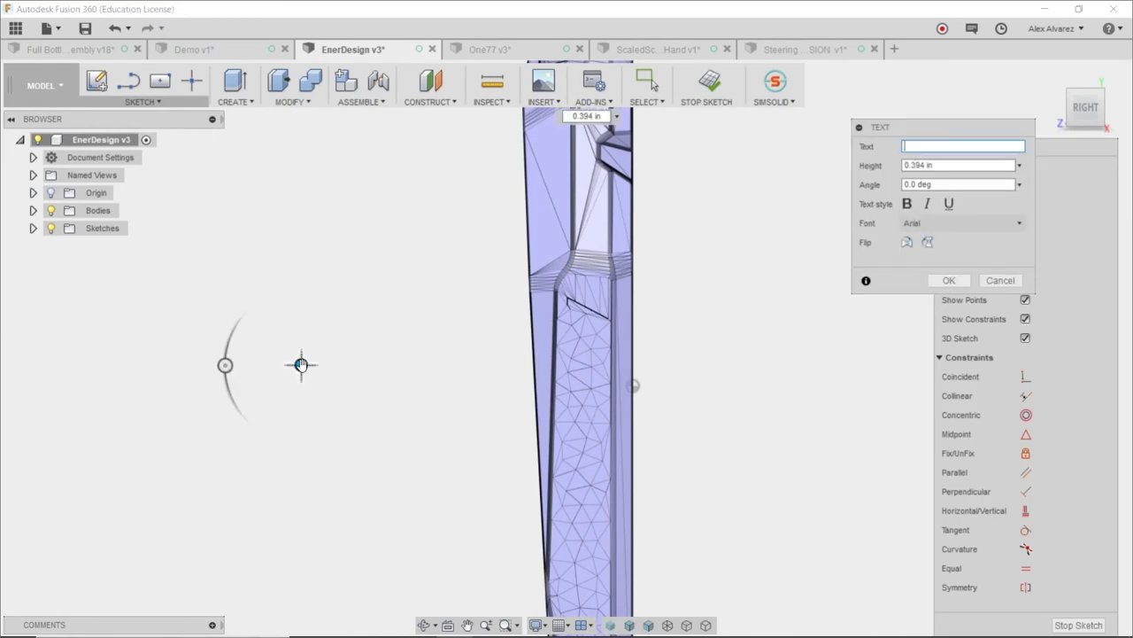
type("Brian")
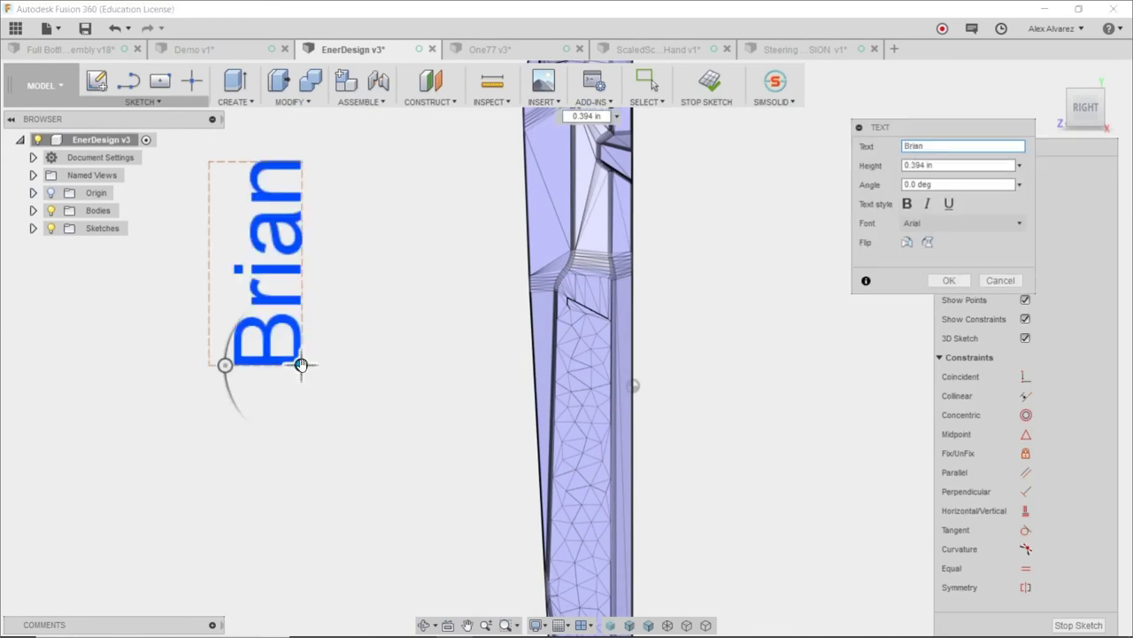
type(" M")
middle_click_drag(560, 375, 670, 398, "shift")
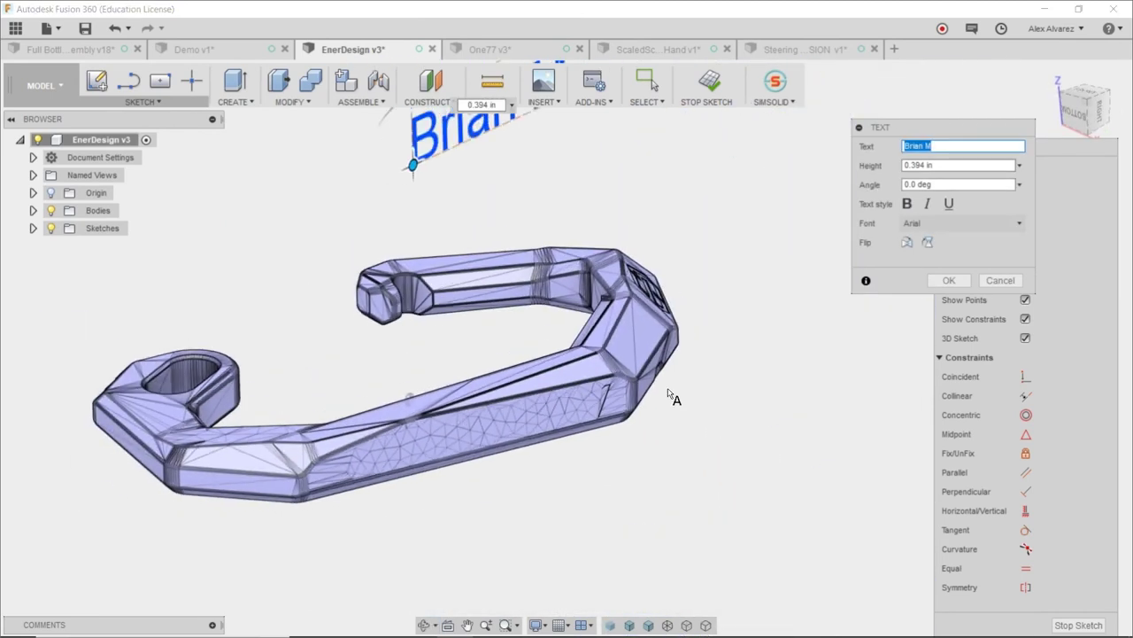
key("Tab")
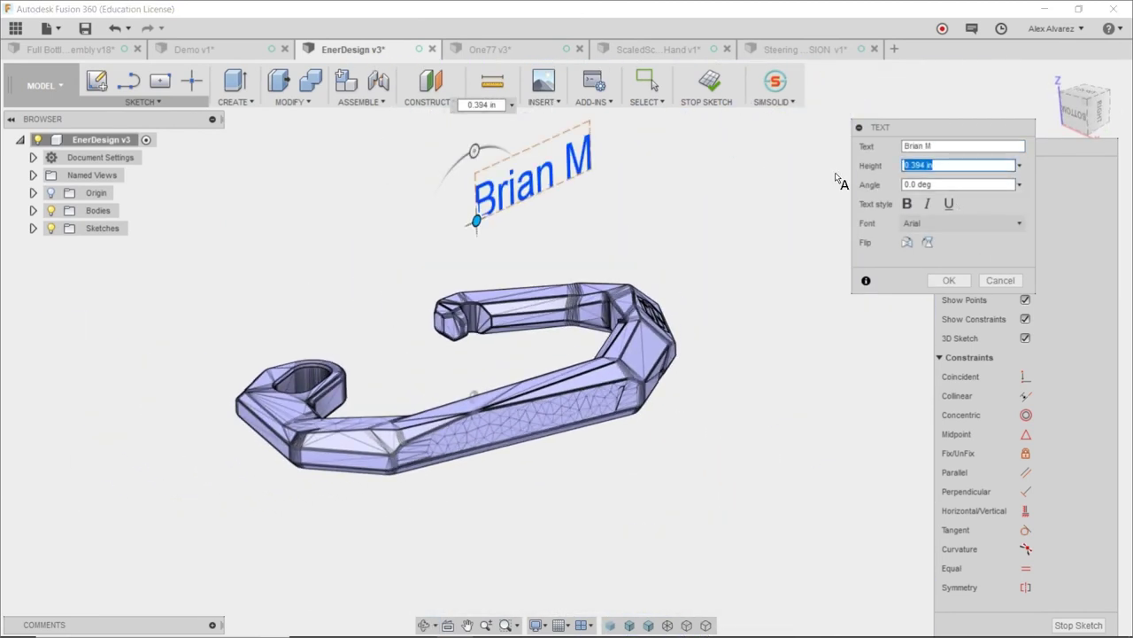
key("BackSpace")
type(".25")
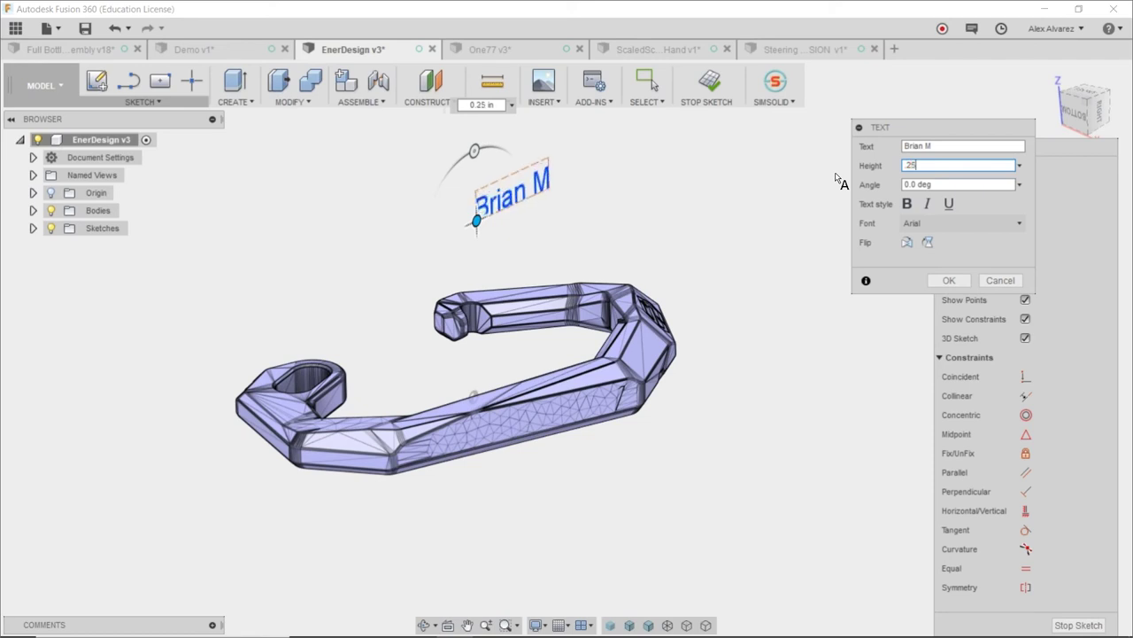
key("Return")
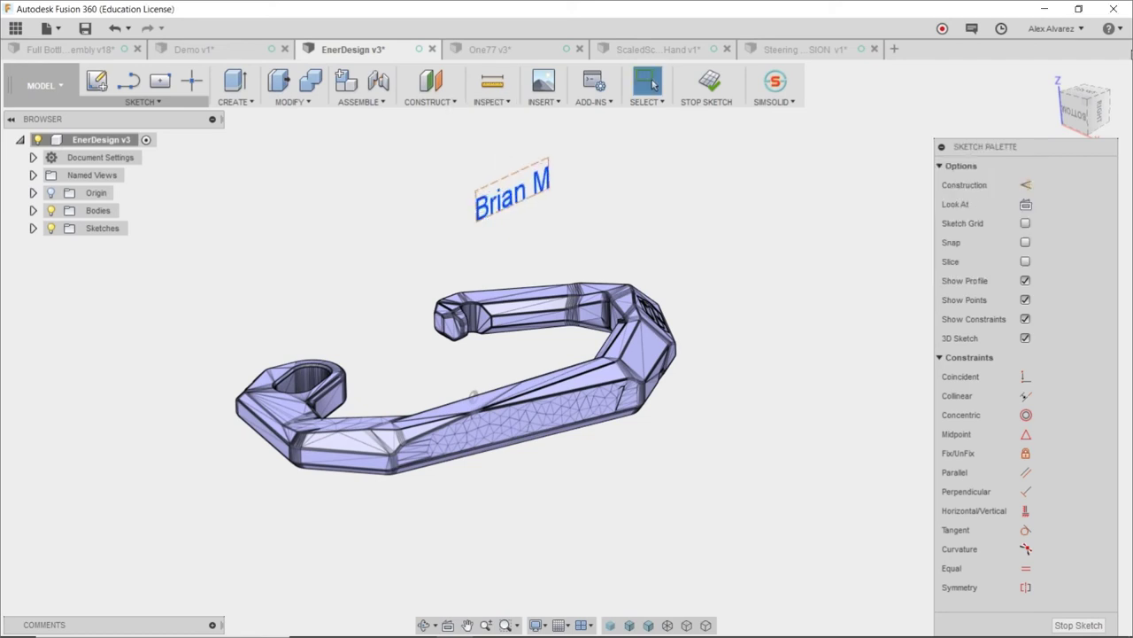
key("e")
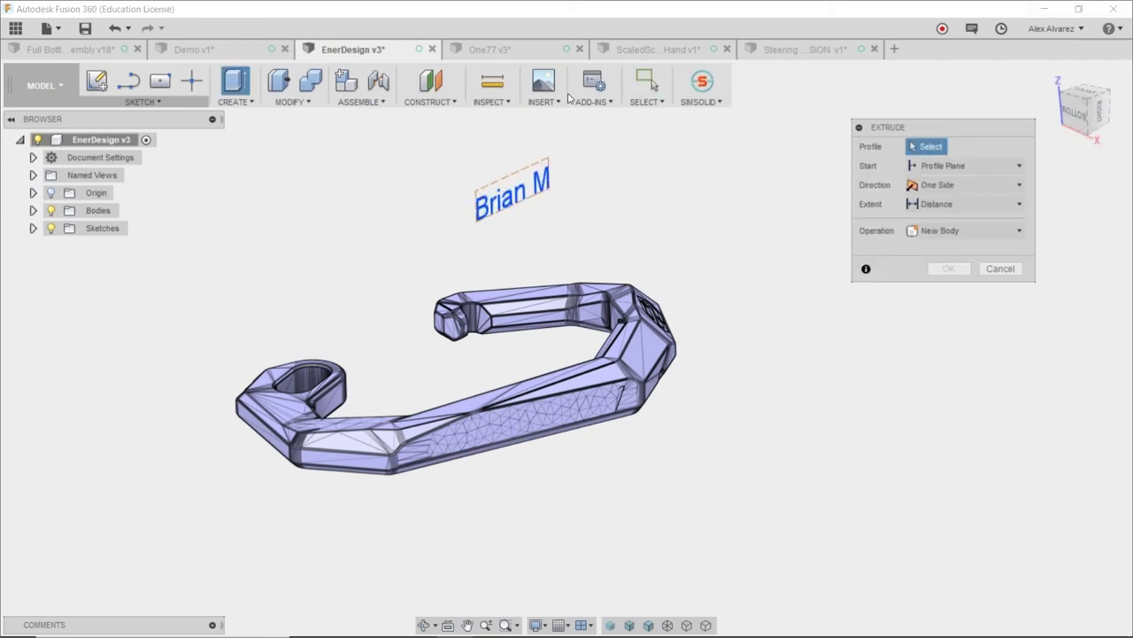
left_click(521, 197)
left_click_drag(522, 193, 519, 181)
left_click(948, 306)
scroll(622, 242, "up", 3)
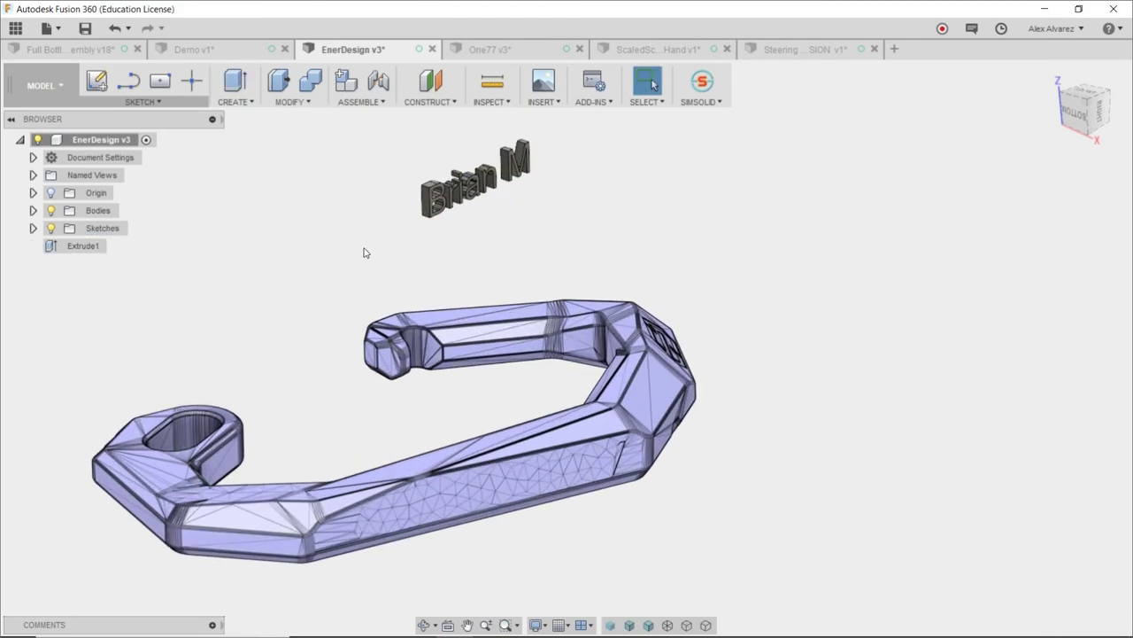
Step: Select the letter bodies Body1 through Body7 in the browser
left_click(33, 210)
left_click(108, 248)
left_click(130, 352, "shift")
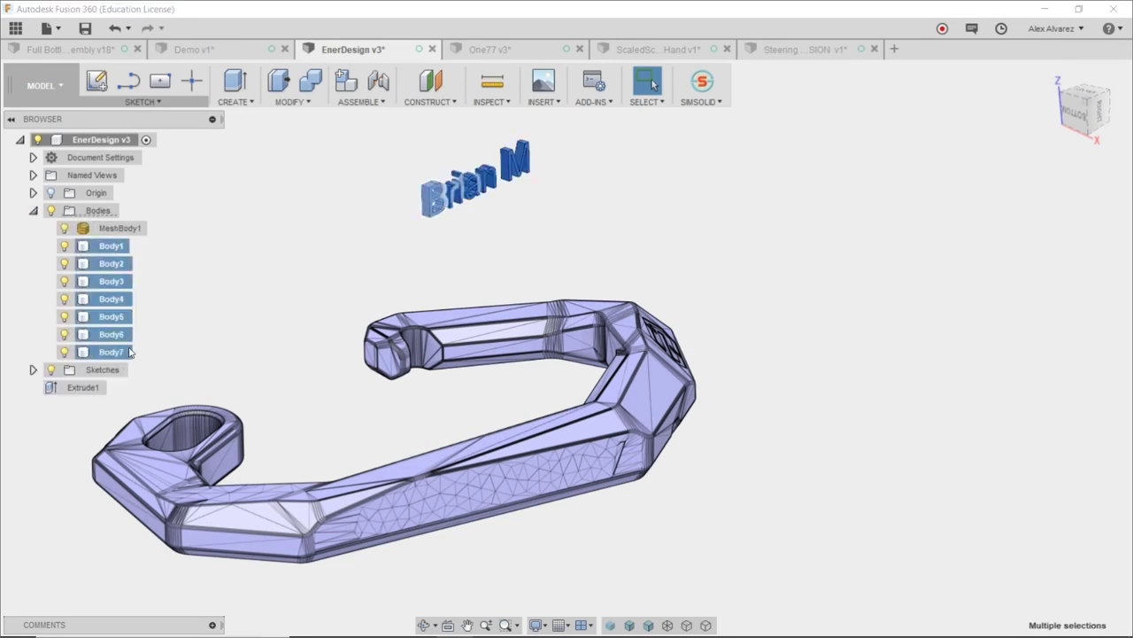
Step: Start Move/Copy on the letter bodies in FRONT view, resetting trial moves to zero
right_click(280, 252)
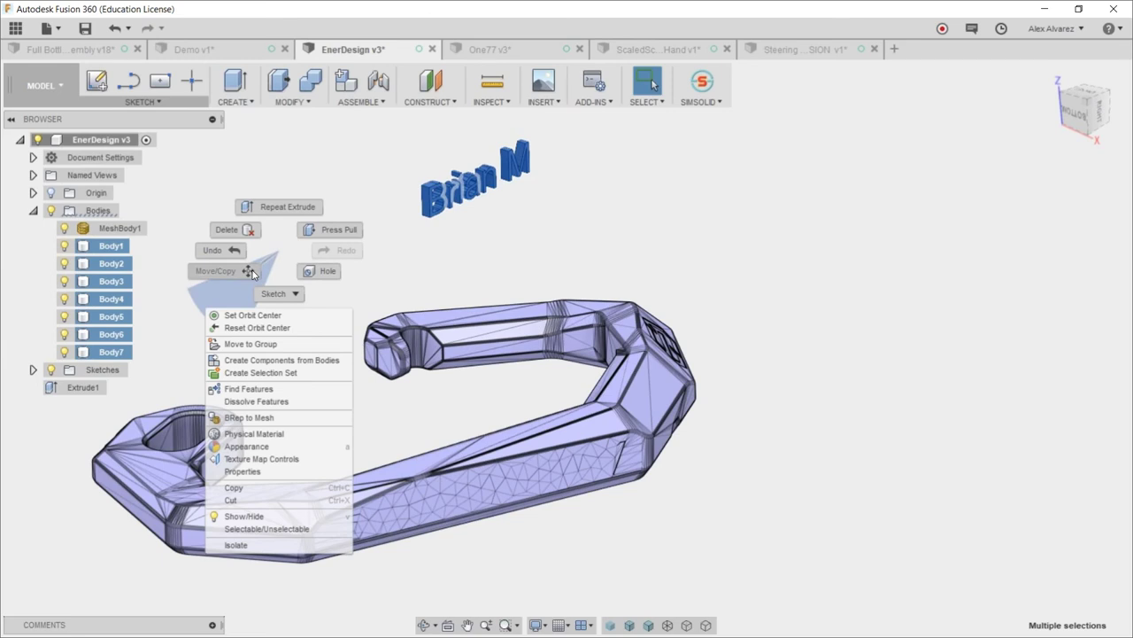
left_click(252, 271)
middle_click_drag(726, 248, 1090, 100, "shift")
left_click(1091, 100)
left_click_drag(493, 310, 503, 315)
left_click_drag(507, 376, 620, 484)
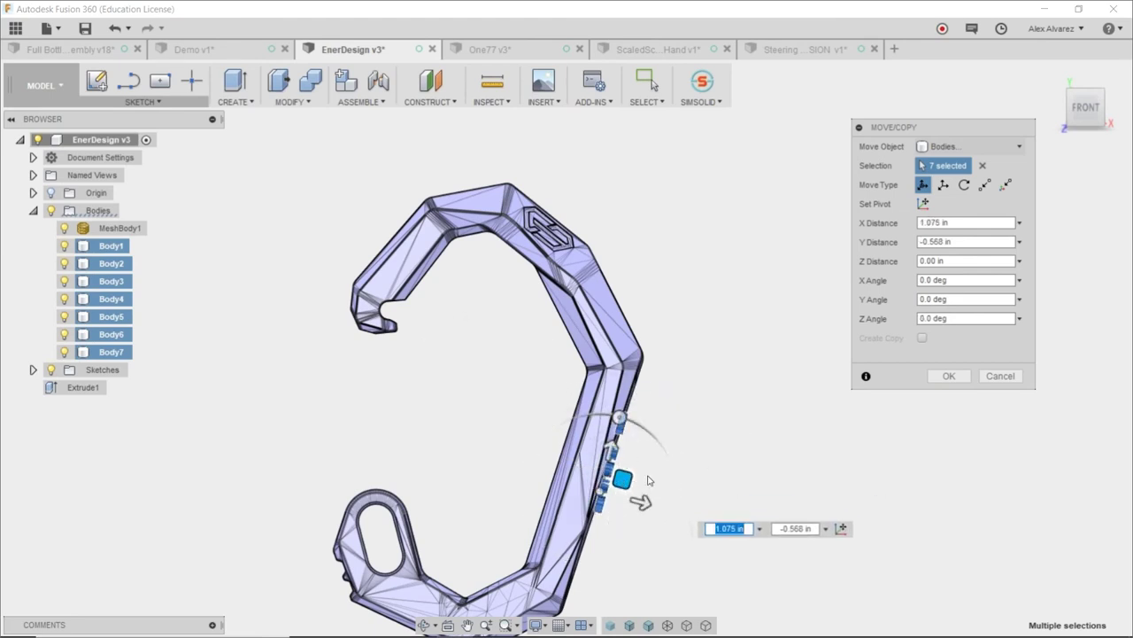
scroll(643, 499, "up", 3)
left_click(587, 431)
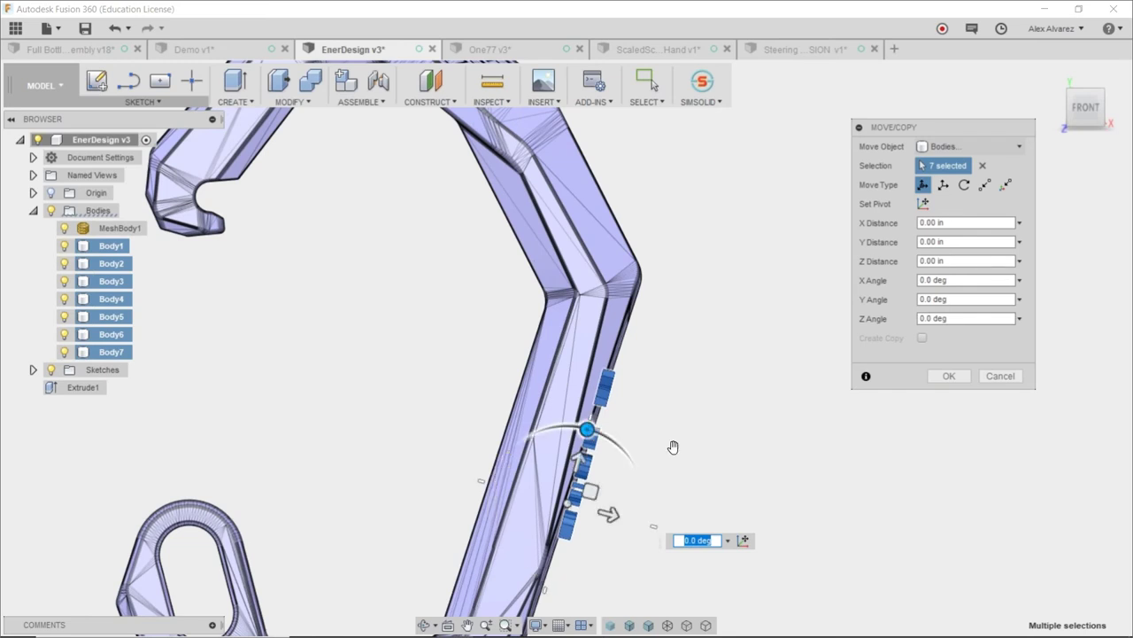
Step: Rotate the letter bodies -2 degrees about Z
left_click_drag(609, 514, 608, 515)
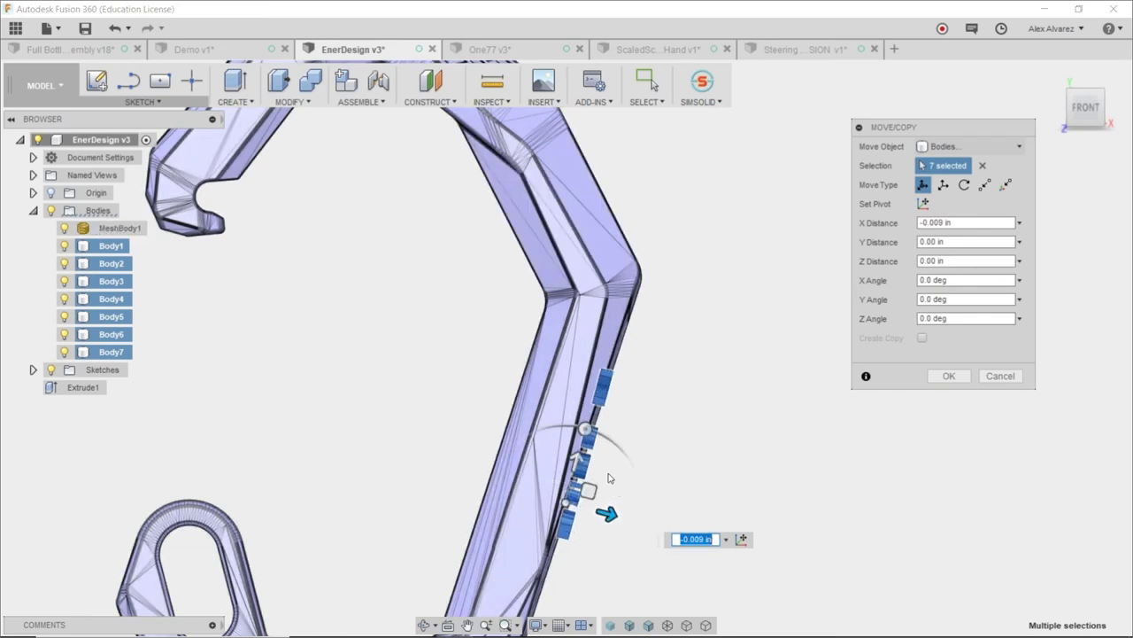
left_click_drag(587, 430, 590, 432)
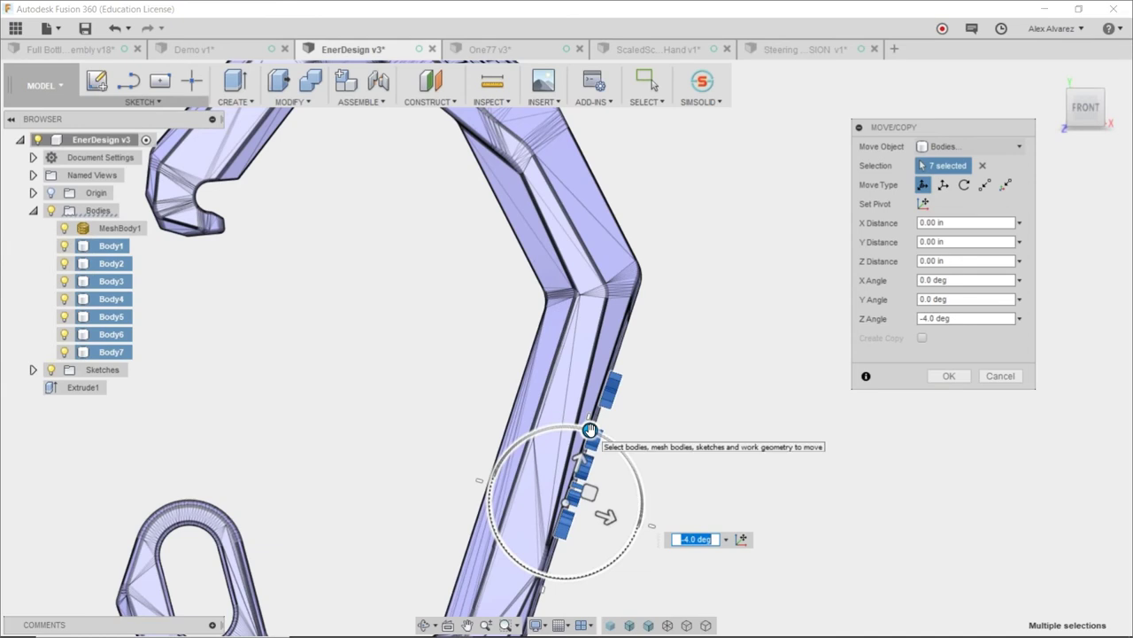
key("BackSpace")
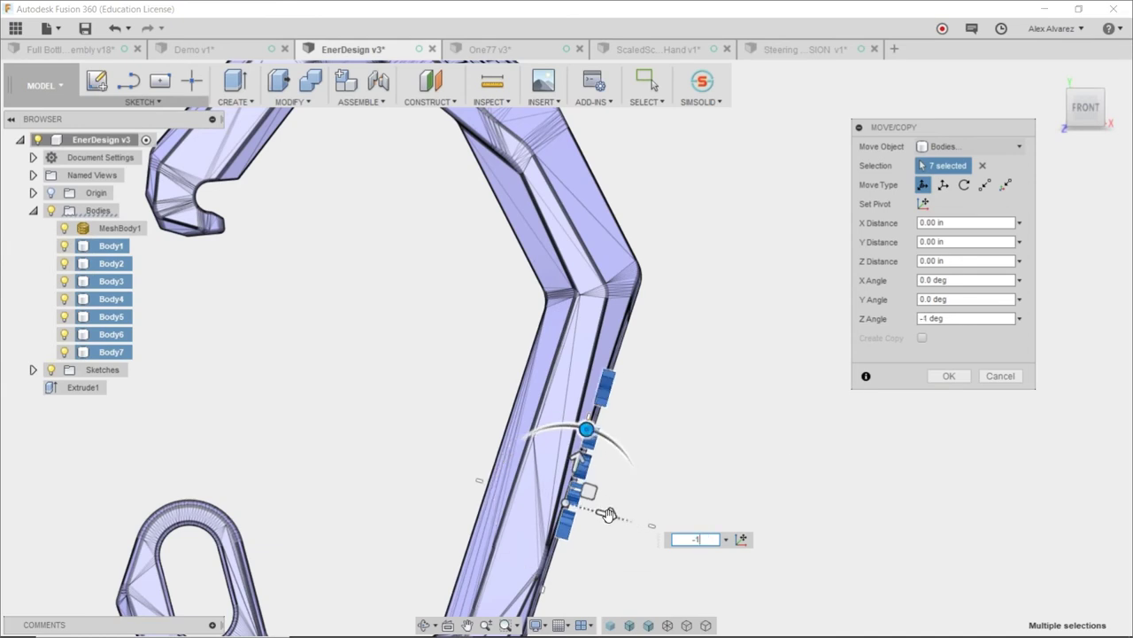
type("-1")
key("BackSpace")
type("2")
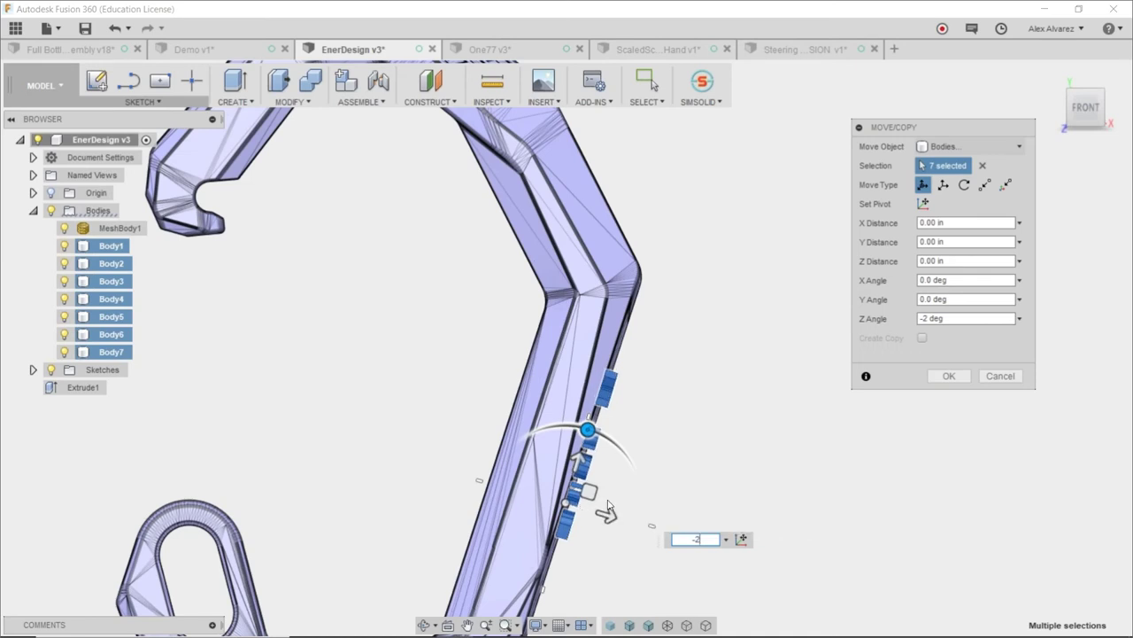
left_click(949, 376)
left_click_drag(787, 481, 372, 336)
key("Escape")
left_click(110, 246)
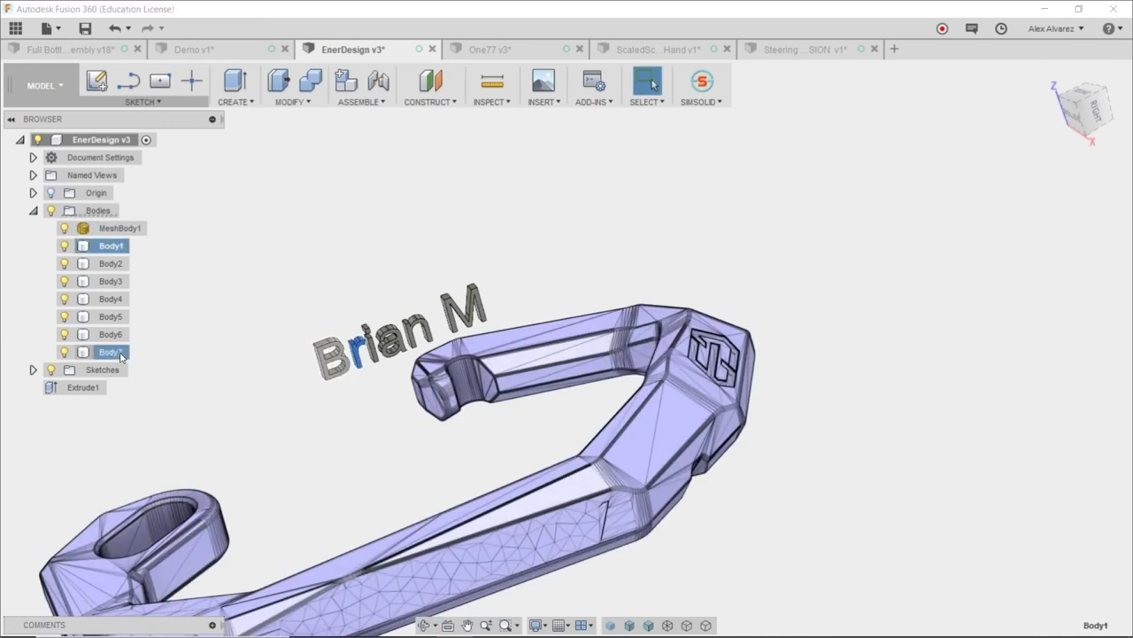
Step: In RIGHT view, move Body1–Body7 down -1.276 in along Z onto the mesh arm
left_click(115, 352, "shift")
left_click(1095, 111)
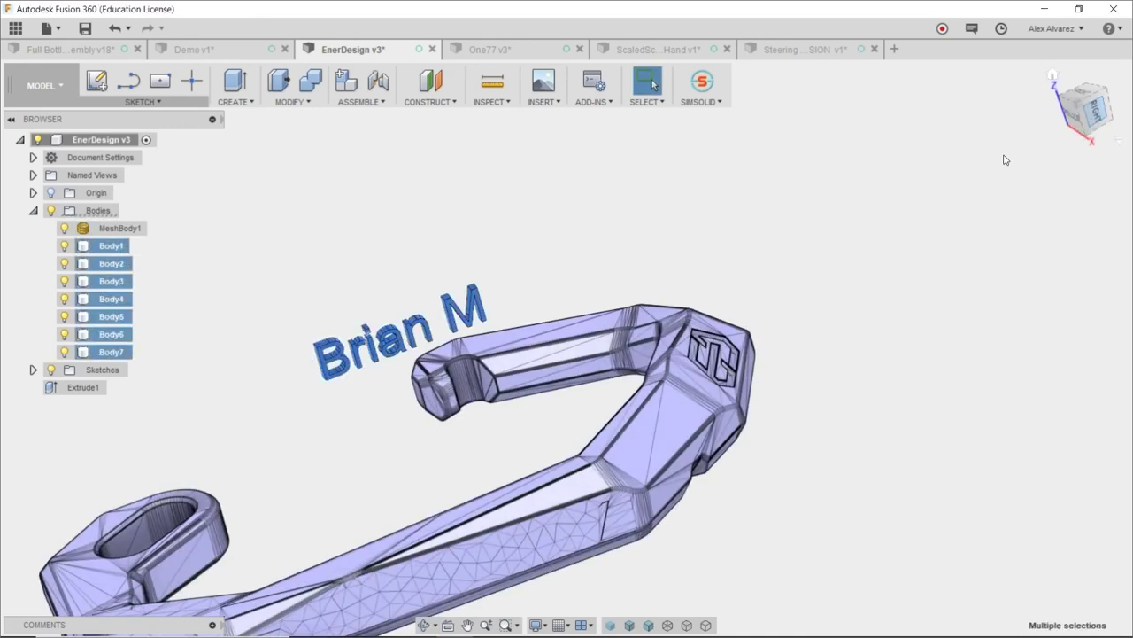
middle_click_drag(615, 304, 765, 356)
right_click(576, 306)
left_click(572, 258)
left_click_drag(367, 146, 368, 416)
left_click(948, 376)
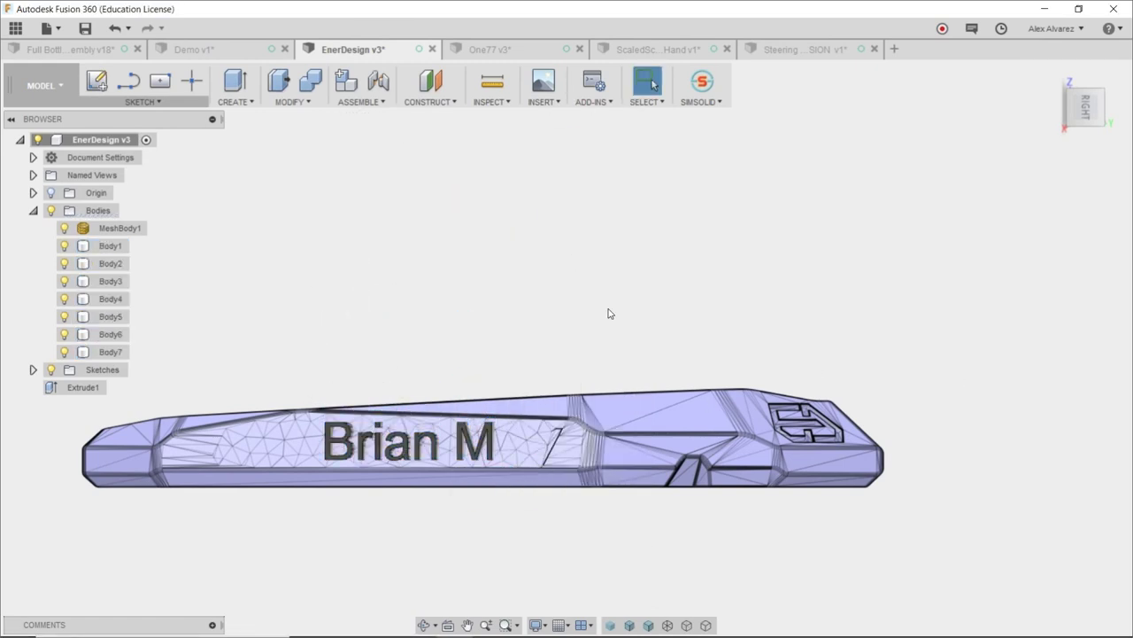
Step: Orbit below the part and select Body1, Body7 and the mesh body to check their positions
middle_click_drag(600, 319, 787, 468, "shift")
scroll(716, 576, "up", 3)
scroll(716, 576, "up", 1)
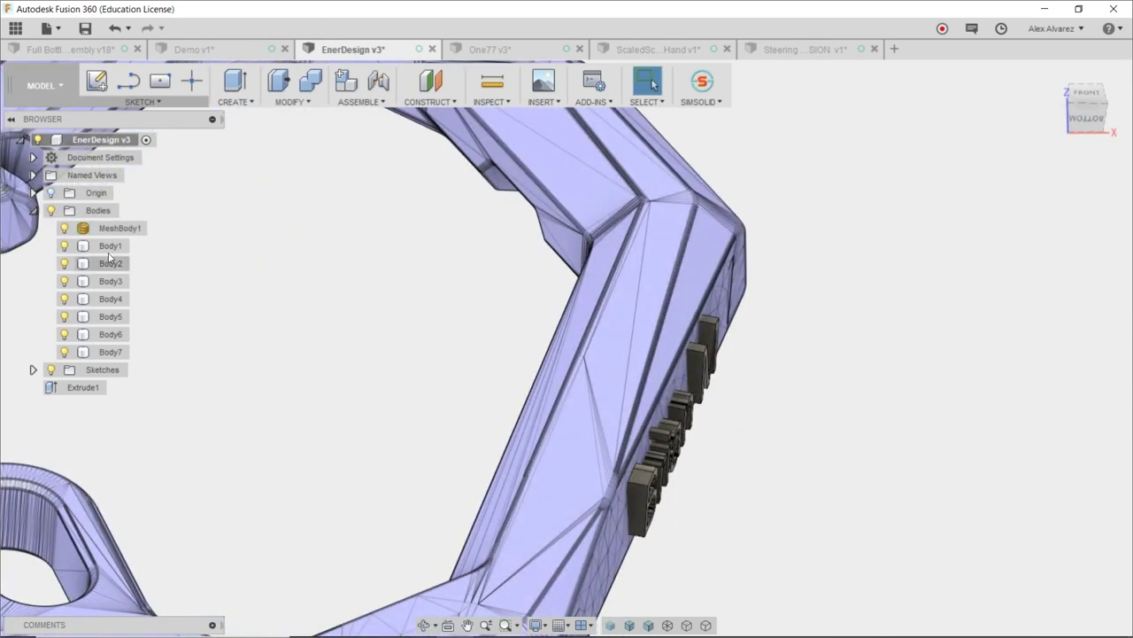
left_click(111, 245)
left_click(107, 352)
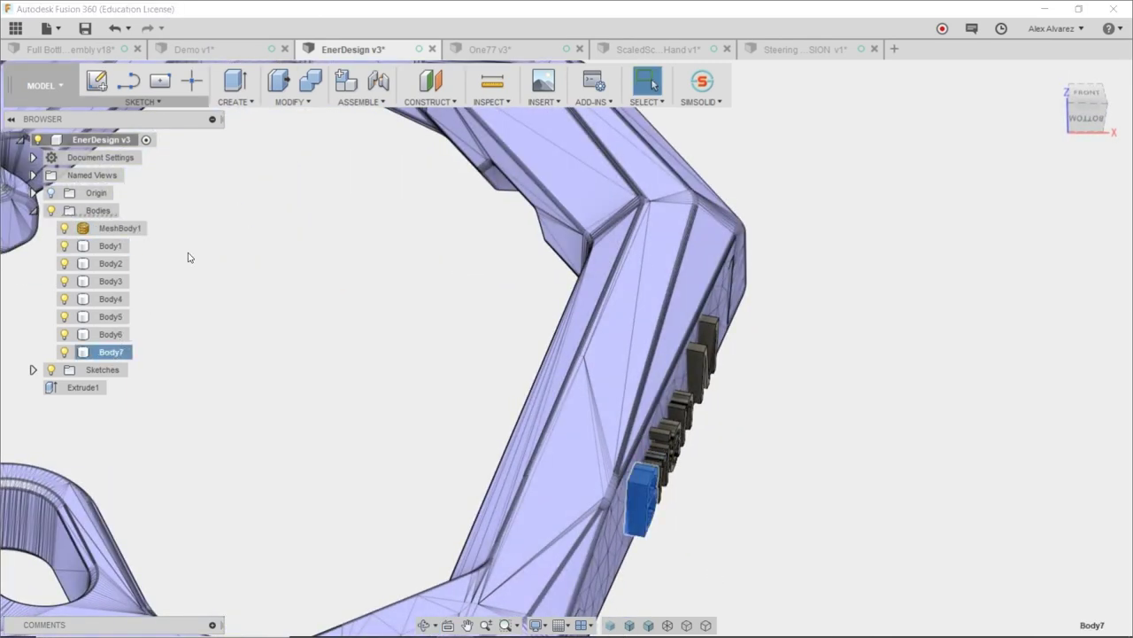
left_click(130, 227)
left_click(334, 288)
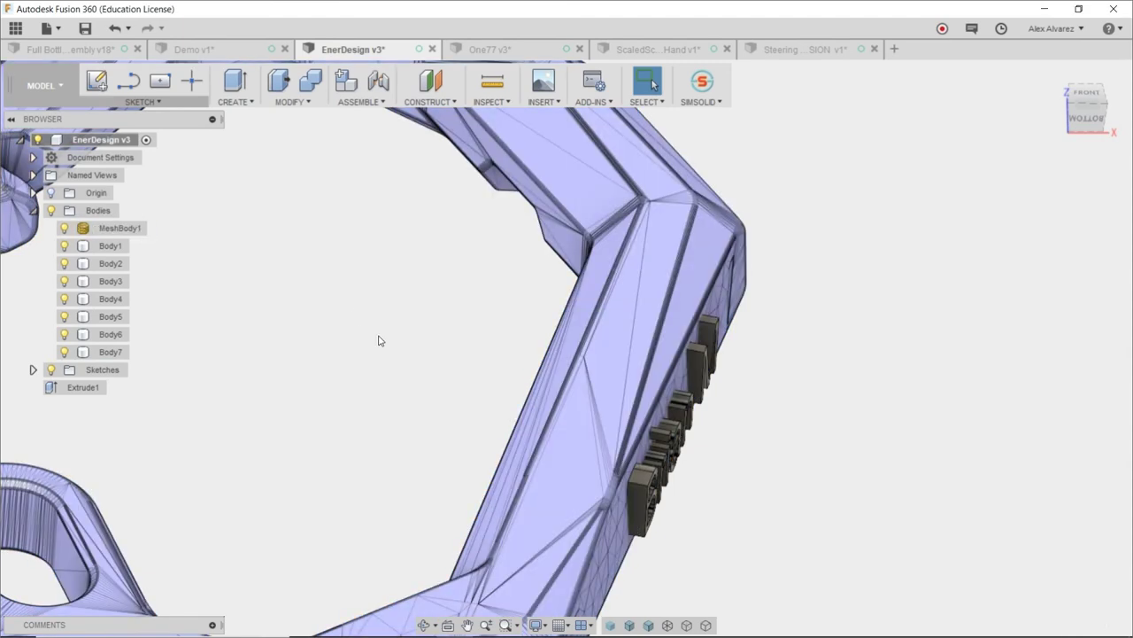
scroll(383, 350, "down", 5)
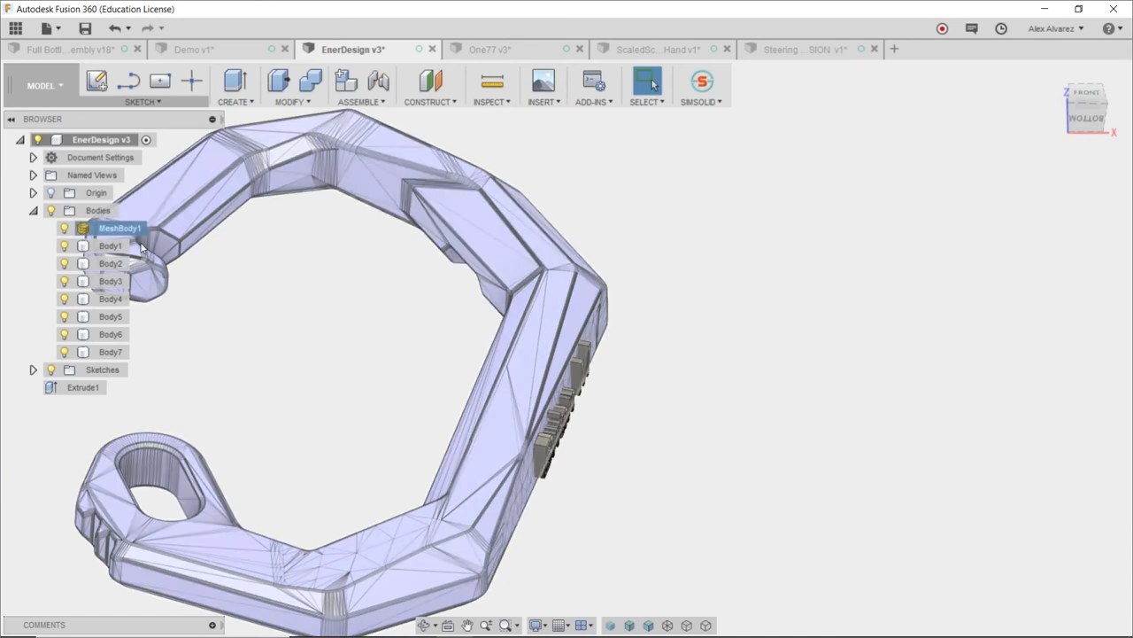
left_click(106, 245)
Step: Convert Body1–Body7 to meshes with BRep to Mesh
left_click(108, 353, "shift")
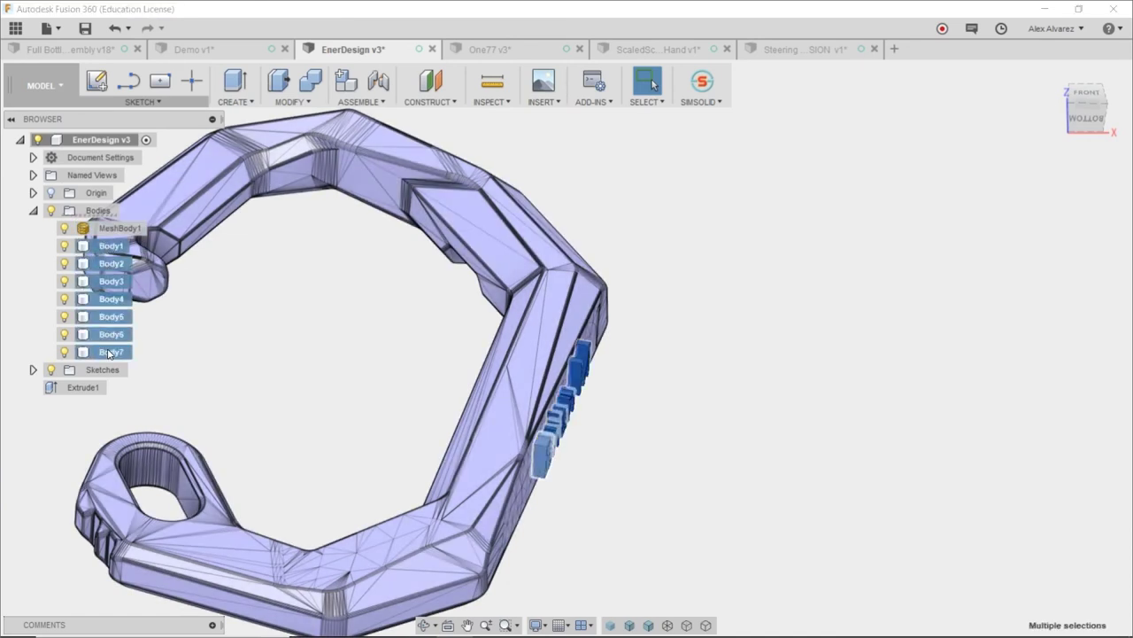
right_click(109, 354)
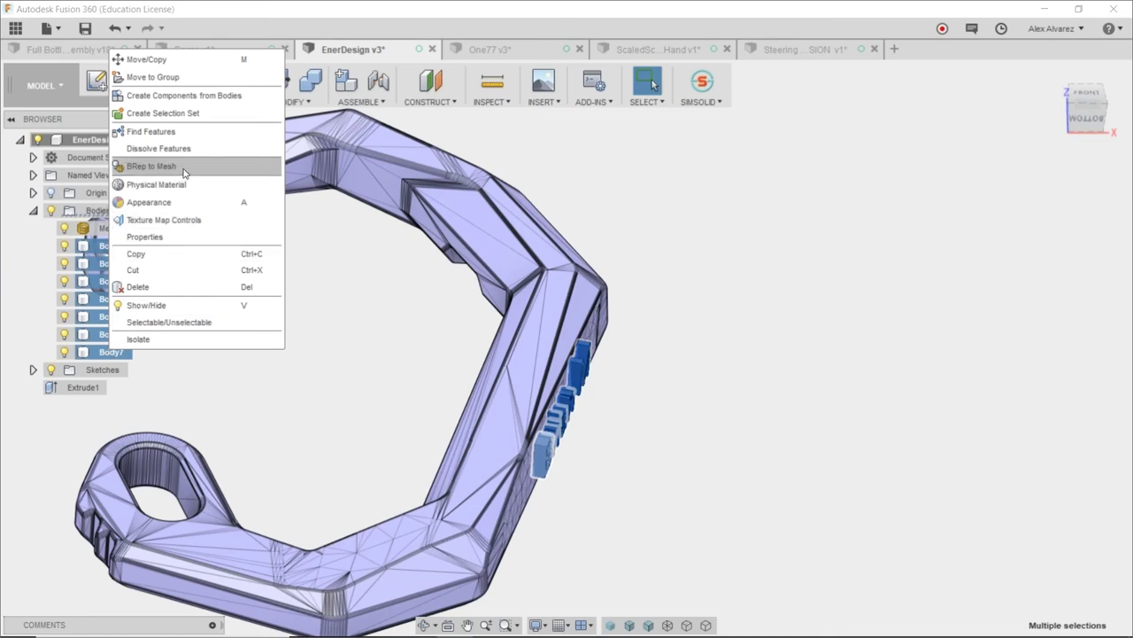
left_click(183, 168)
left_click(944, 449)
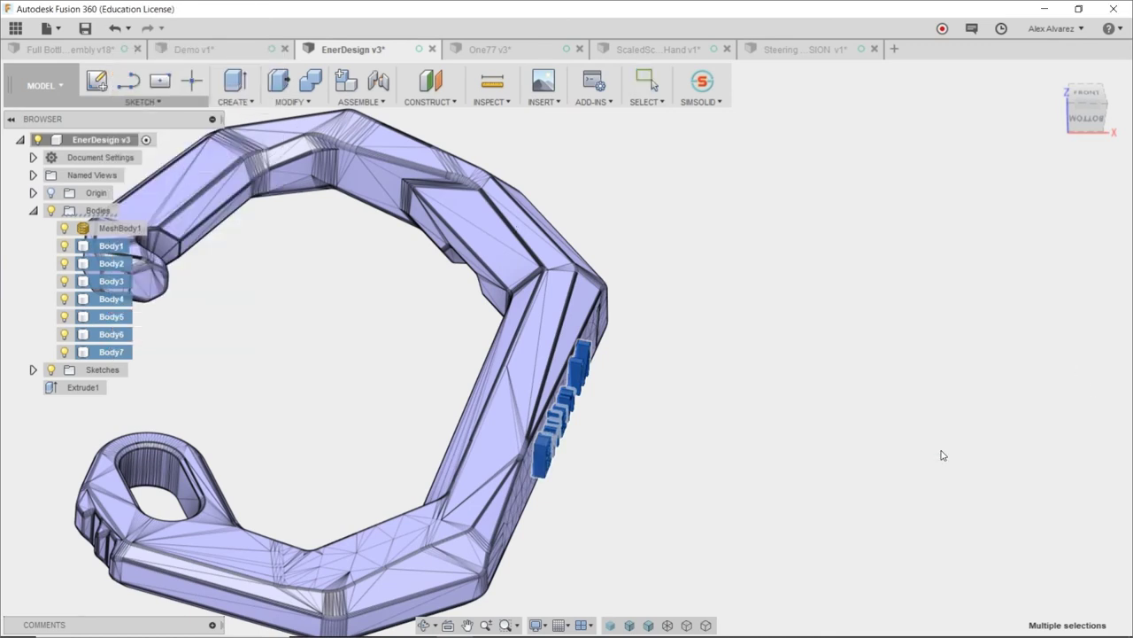
Step: Zoom in and inspect the B and a letter meshes on the arm
middle_click_drag(787, 468, 585, 431, "shift")
scroll(585, 431, "up", 5)
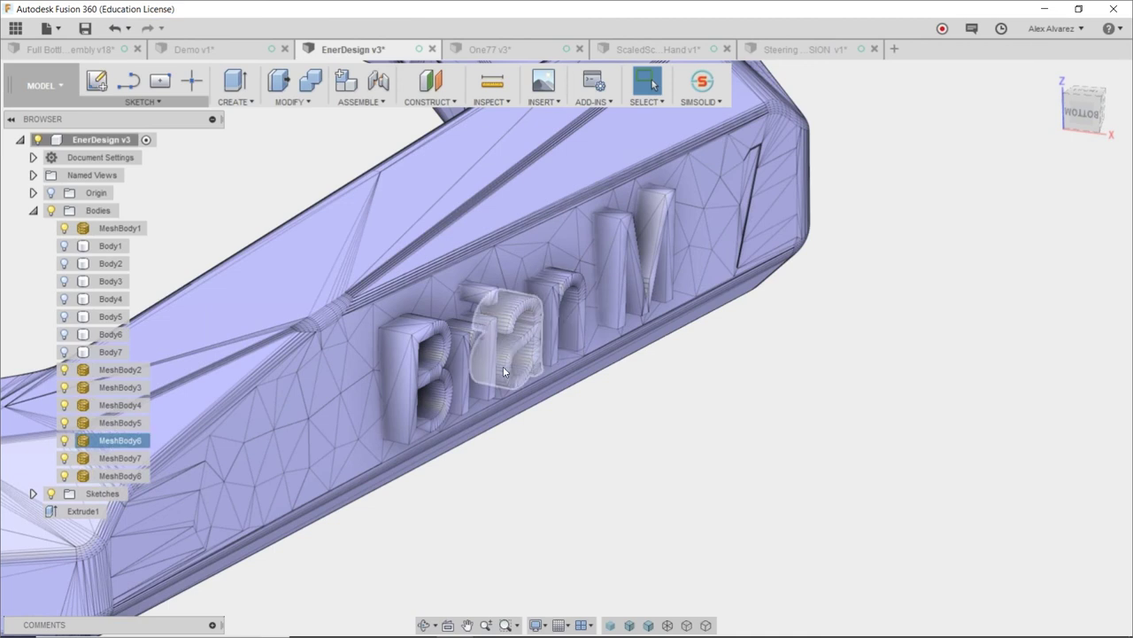
left_click(451, 347)
scroll(453, 351, "up", 4)
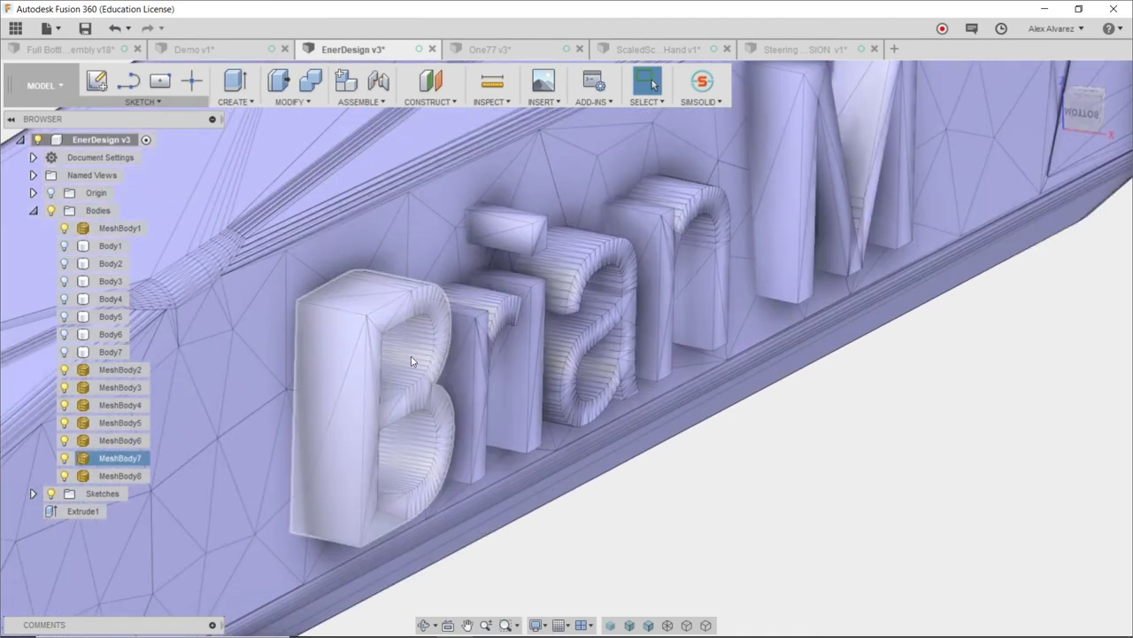
left_click(612, 286)
scroll(649, 401, "down", 10)
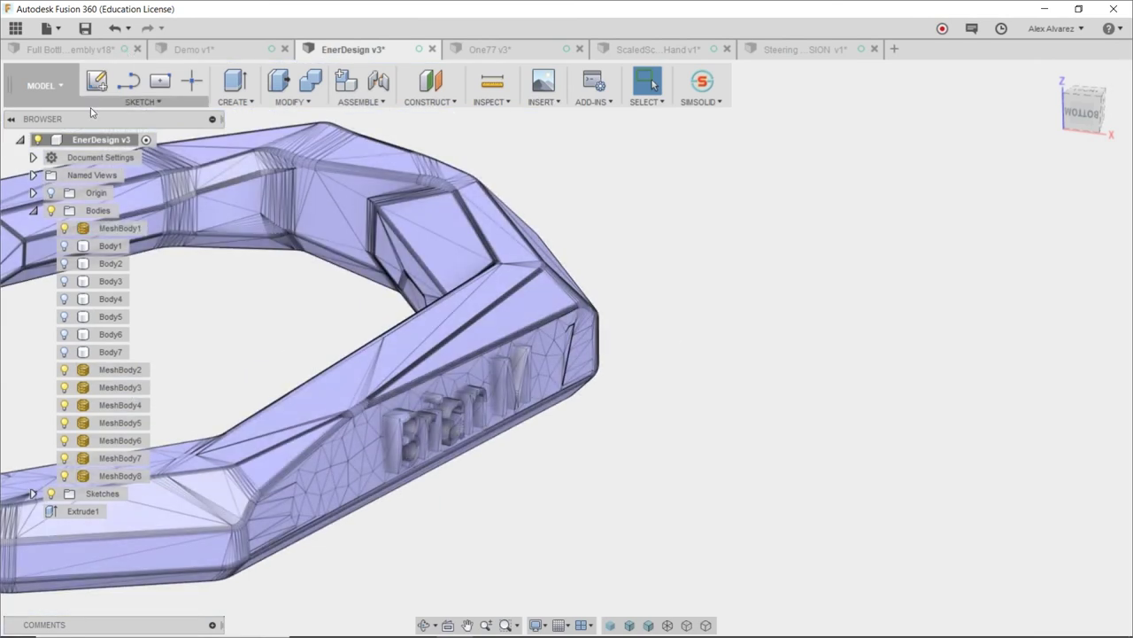
left_click(64, 90)
Step: In the Mesh workspace, merge MeshBody1 through MeshBody8 with Merge Bodies
left_click(56, 198)
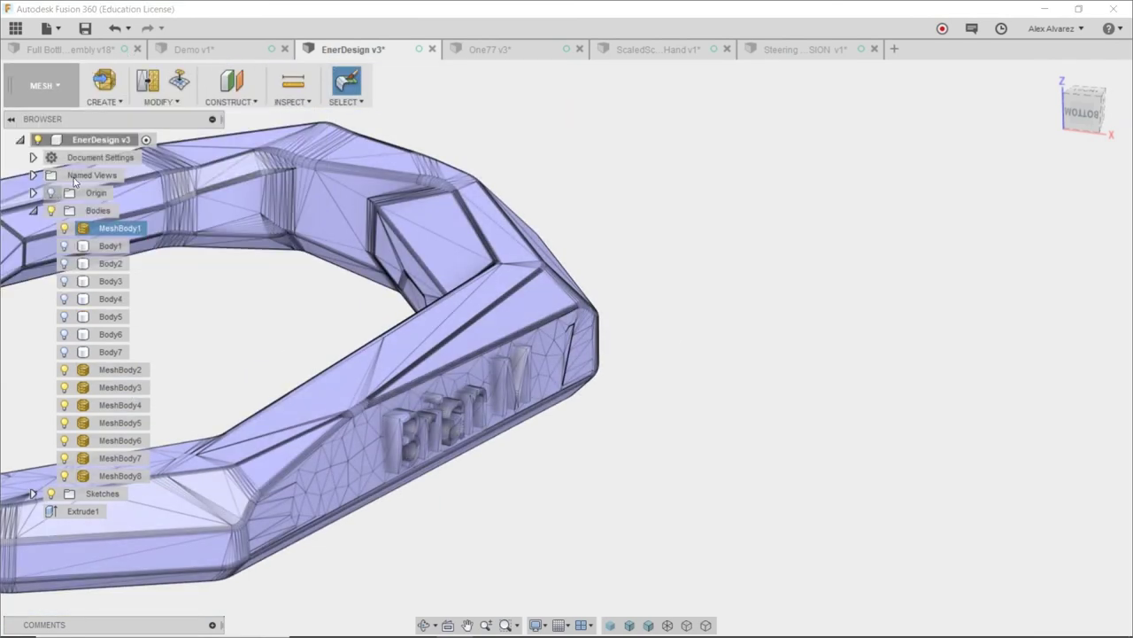
left_click(100, 228)
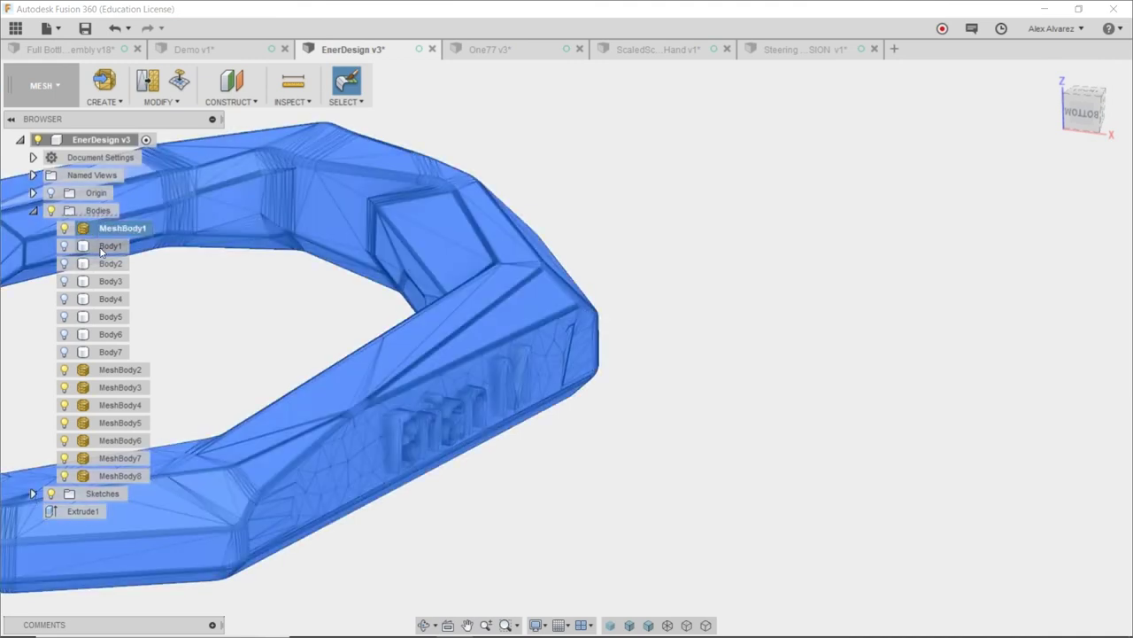
left_click(120, 369)
left_click(119, 475, "shift")
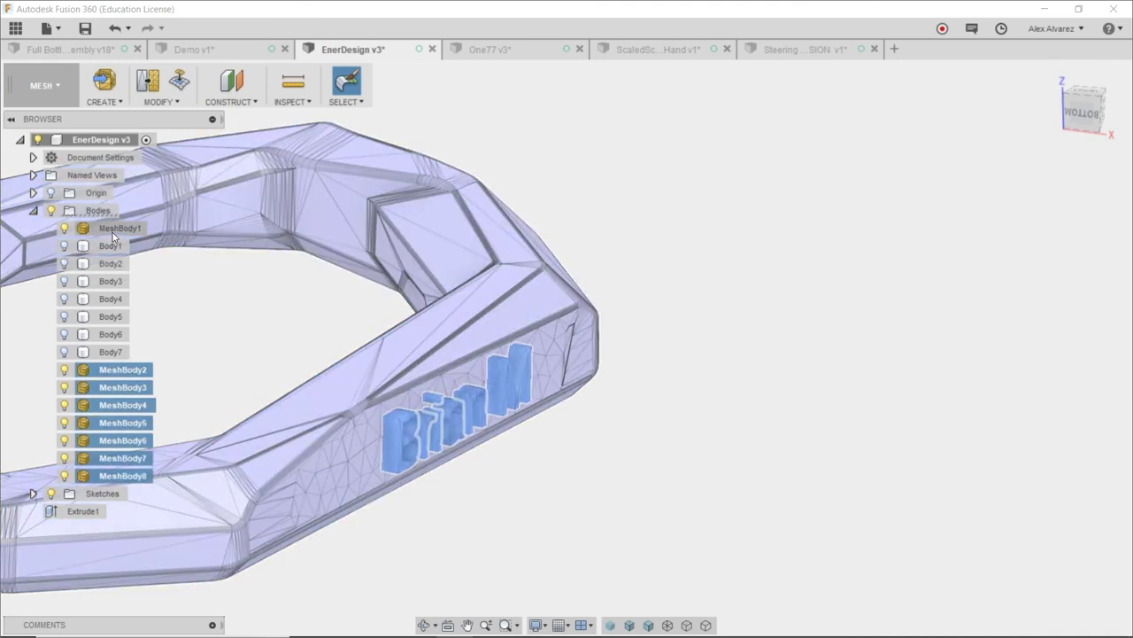
left_click(115, 228, "ctrl")
left_click(159, 100)
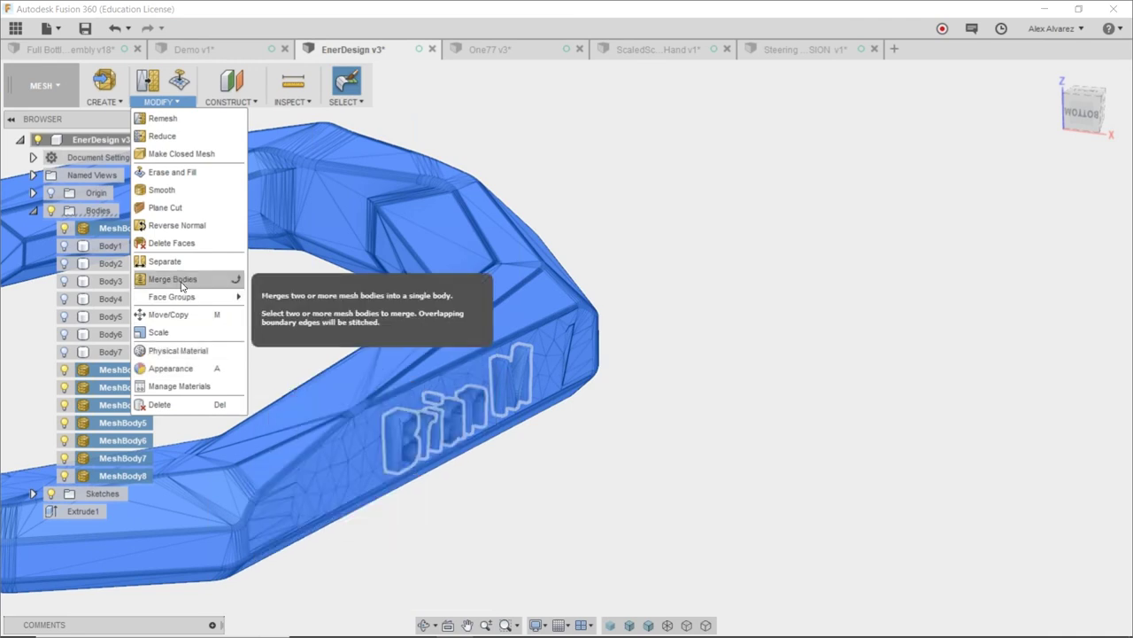
left_click(181, 281)
left_click(942, 222)
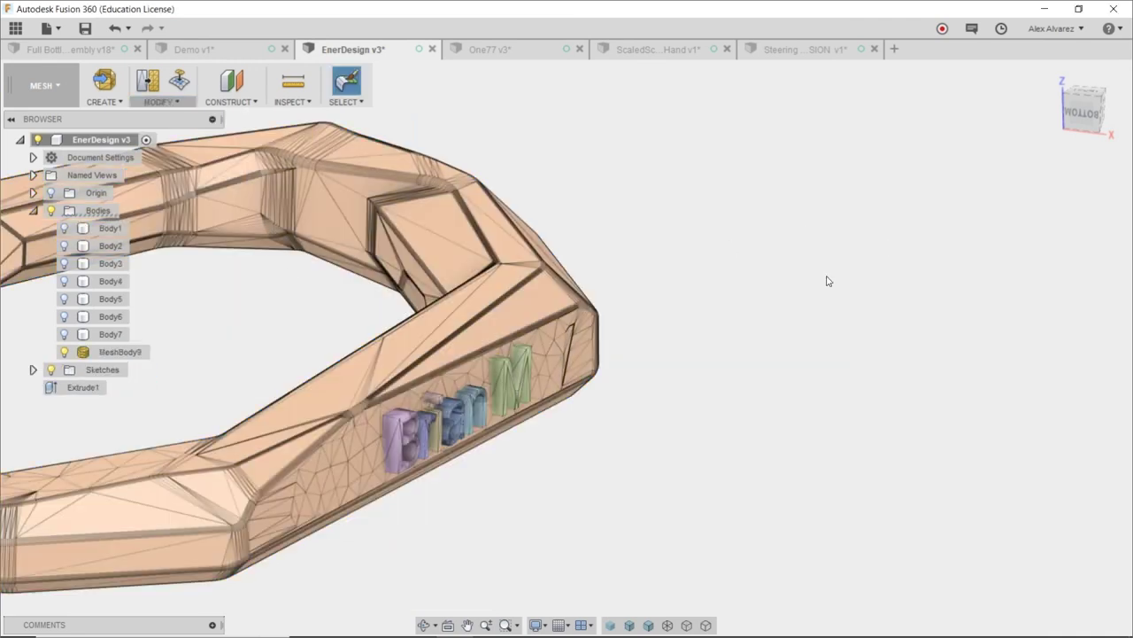
Step: Inspect the new merged MeshBody9 from a new angle and recentre the part
middle_click_drag(677, 379, 706, 411, "shift")
scroll(706, 411, "down", 3)
left_click(124, 353)
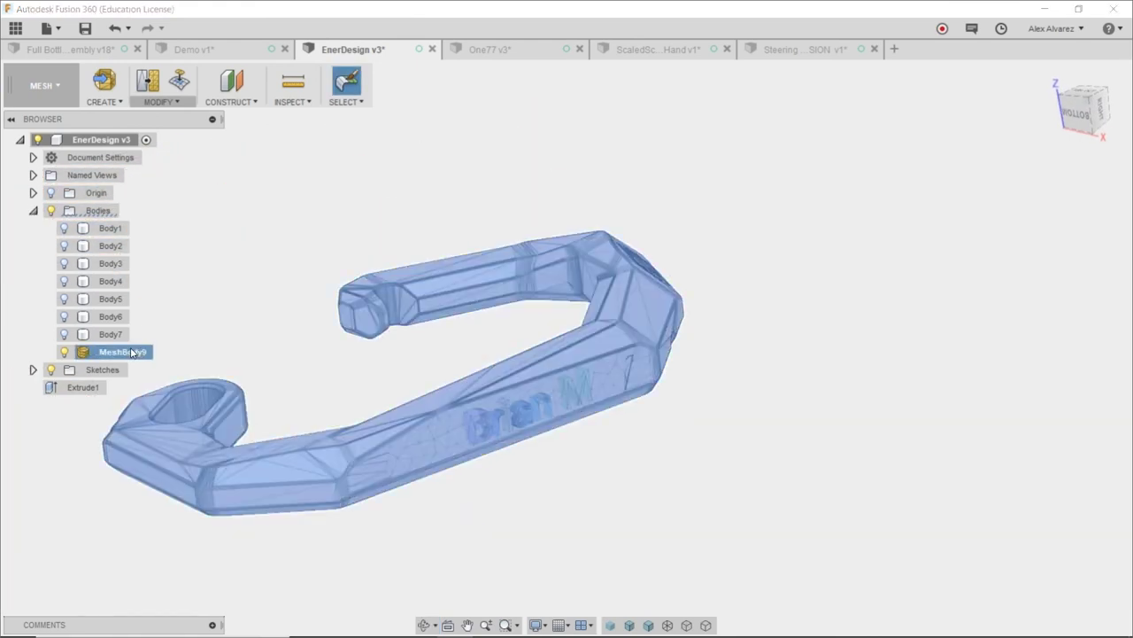
left_click(241, 316)
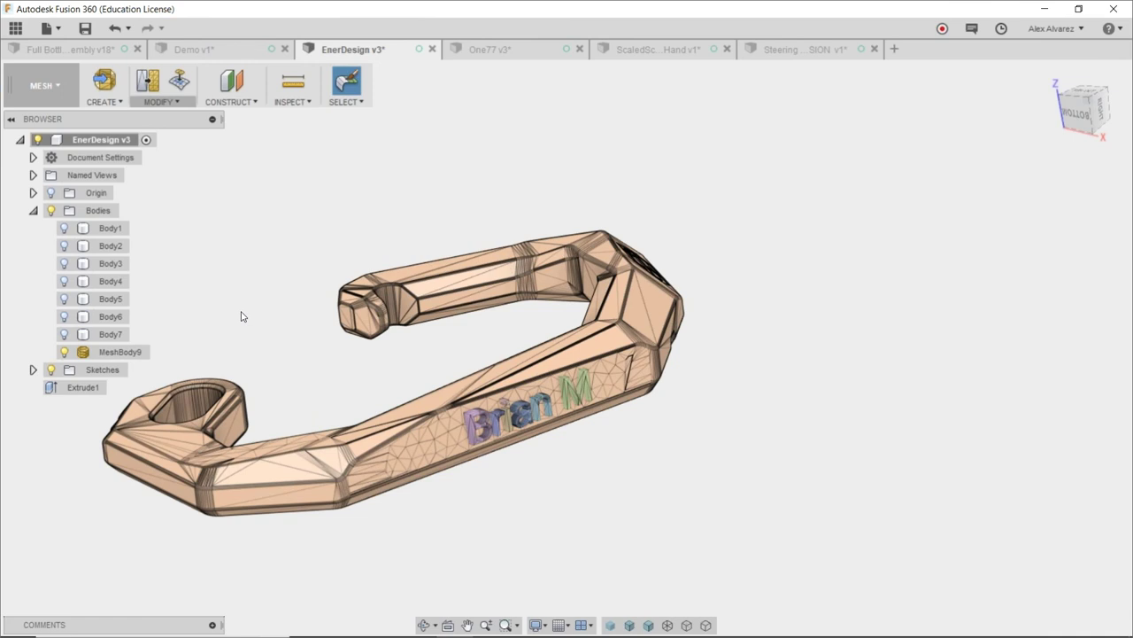
middle_click_drag(280, 280, 408, 256)
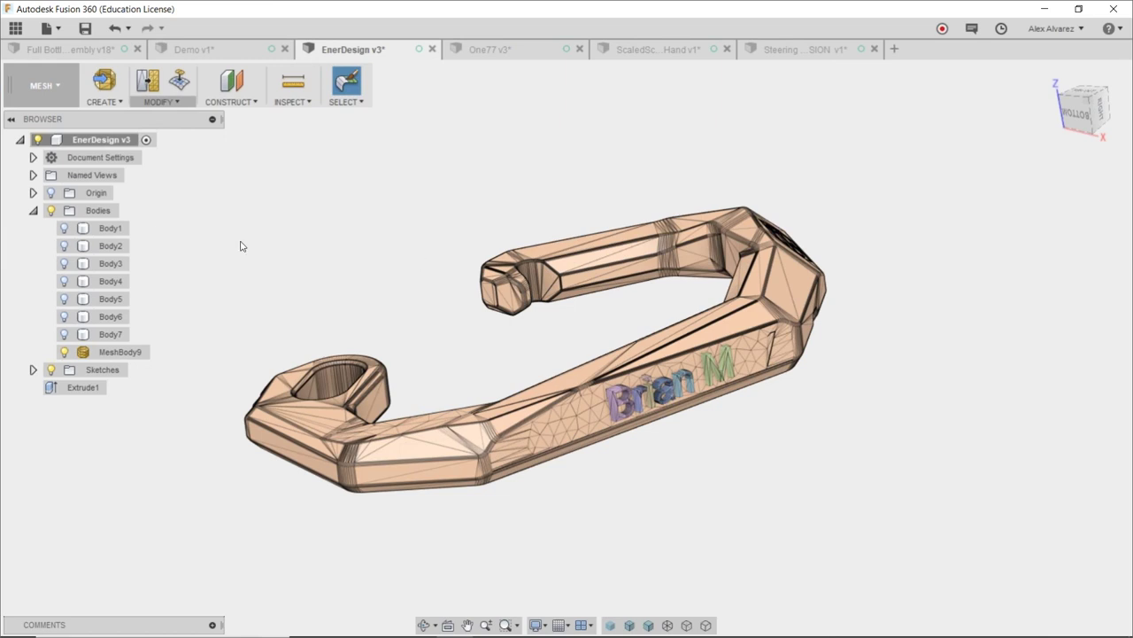
Step: Check Body1's visibility and context menu, then dismiss it and clear the selection
left_click(70, 234)
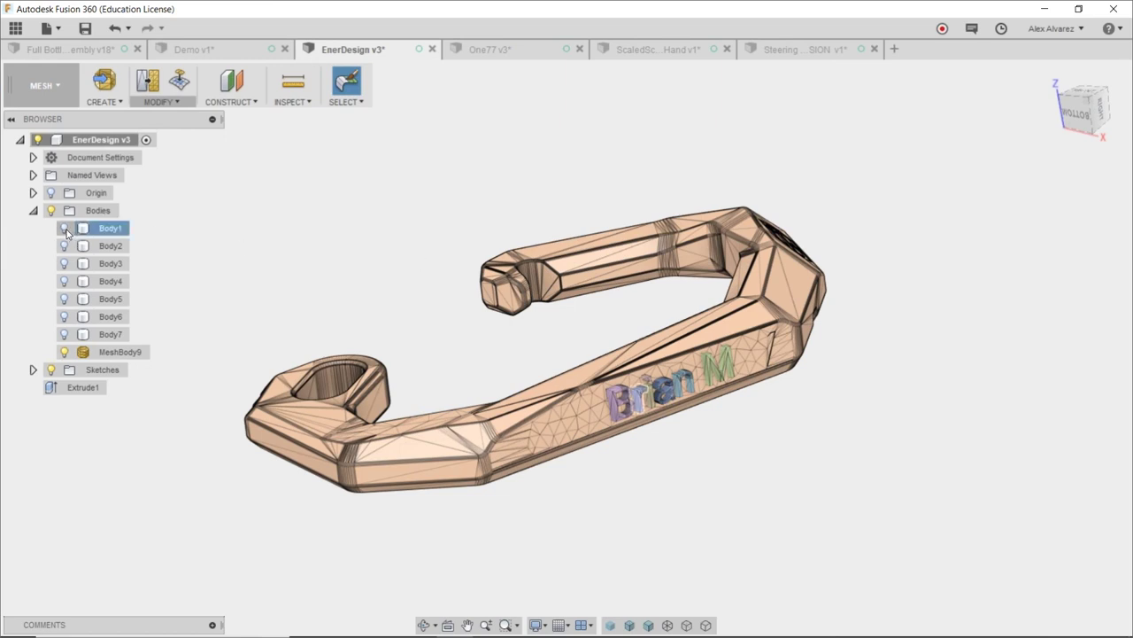
left_click(65, 228)
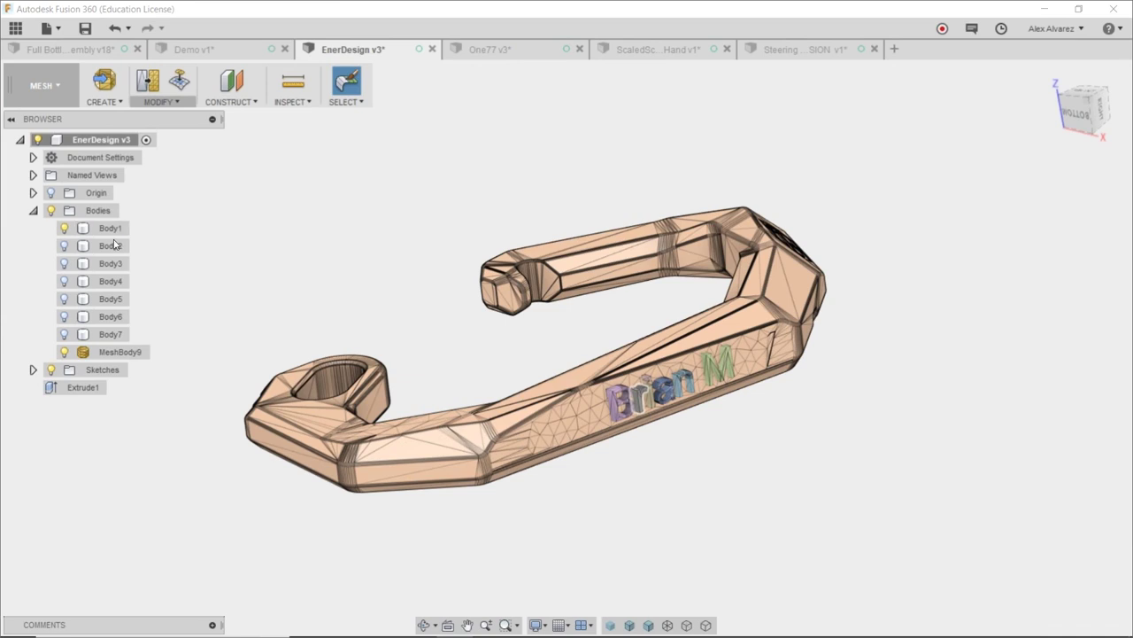
right_click(118, 230)
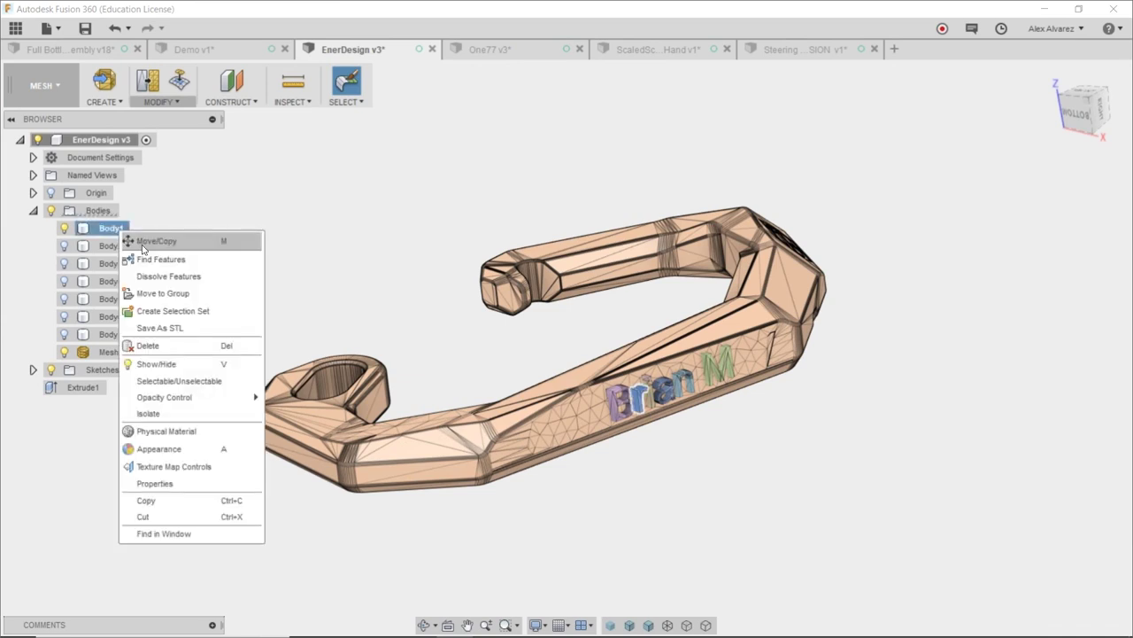
left_click(213, 201)
left_click(200, 213)
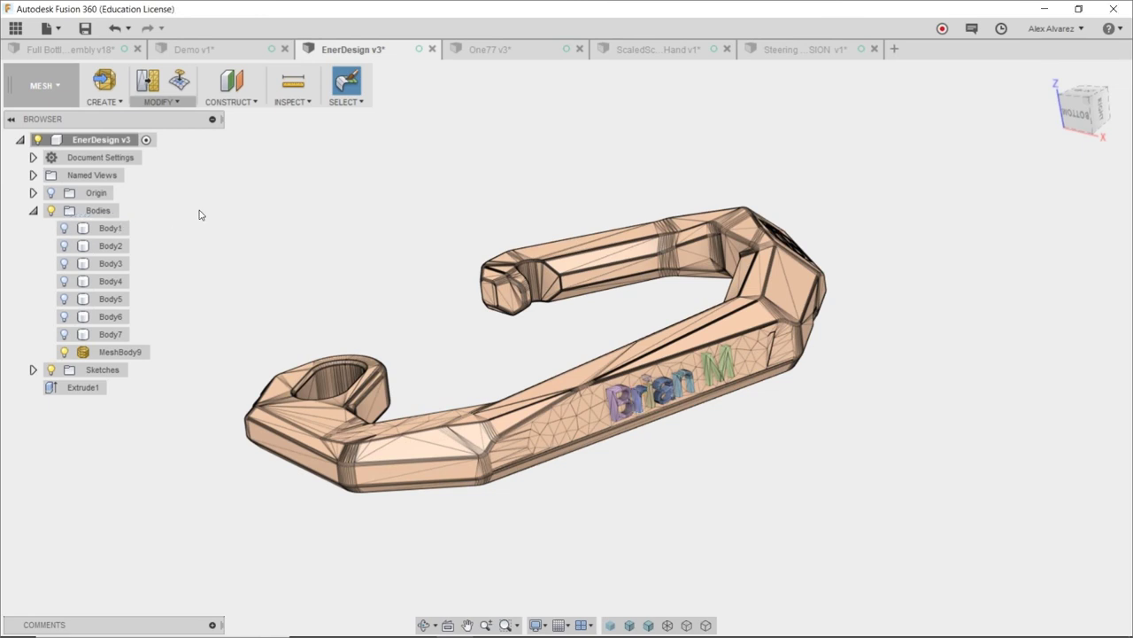
Step: Switch back to the MODEL workspace
left_click(62, 91)
left_click(51, 139)
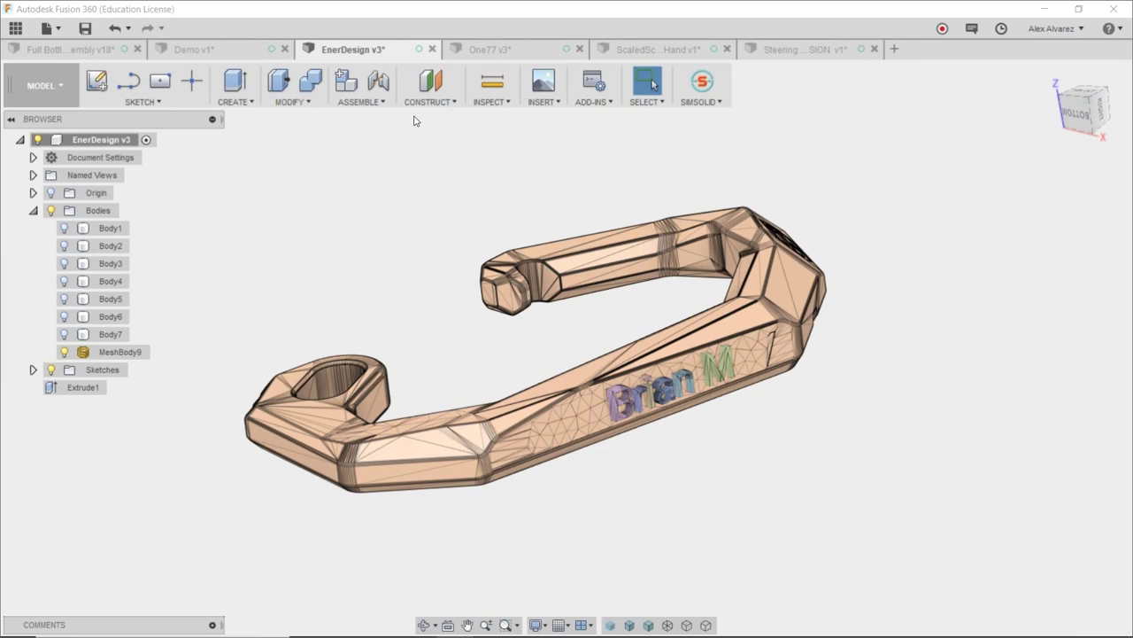
left_click(478, 102)
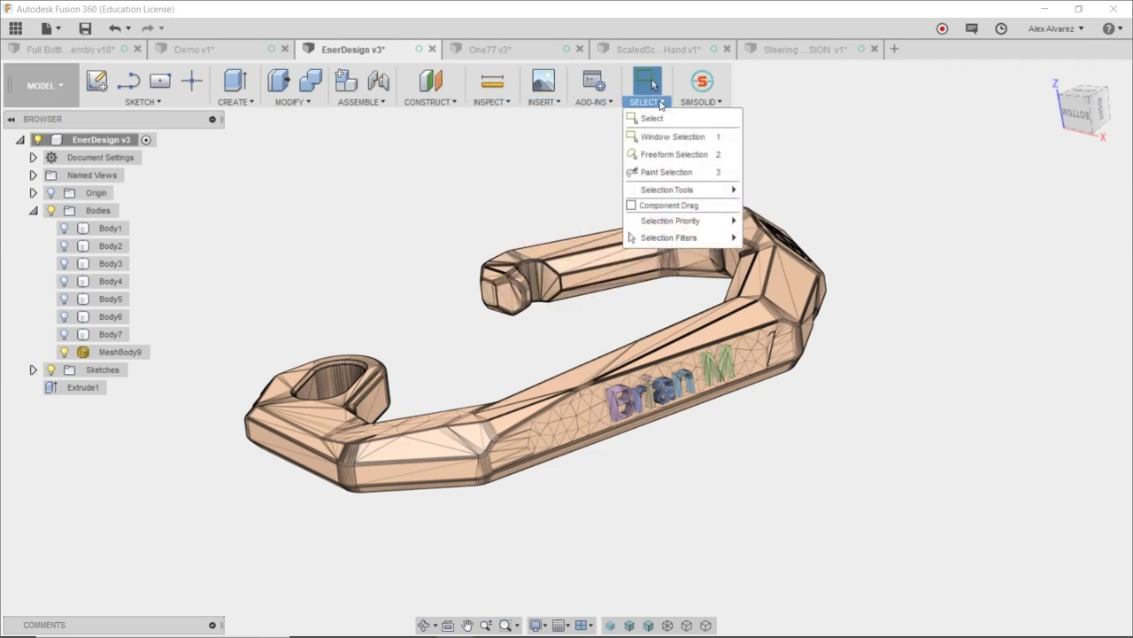
Step: Reset All Toolbar Customization to restore the default toolbar layout
mouse_move(532, 103)
mouse_move(593, 103)
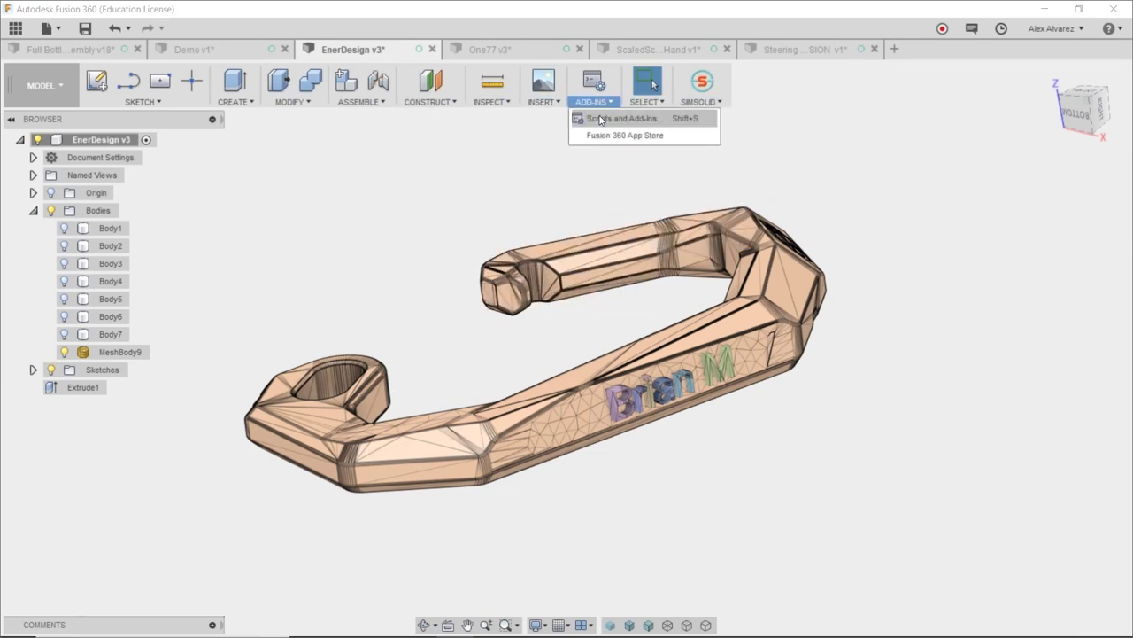
right_click(528, 81)
left_click(554, 136)
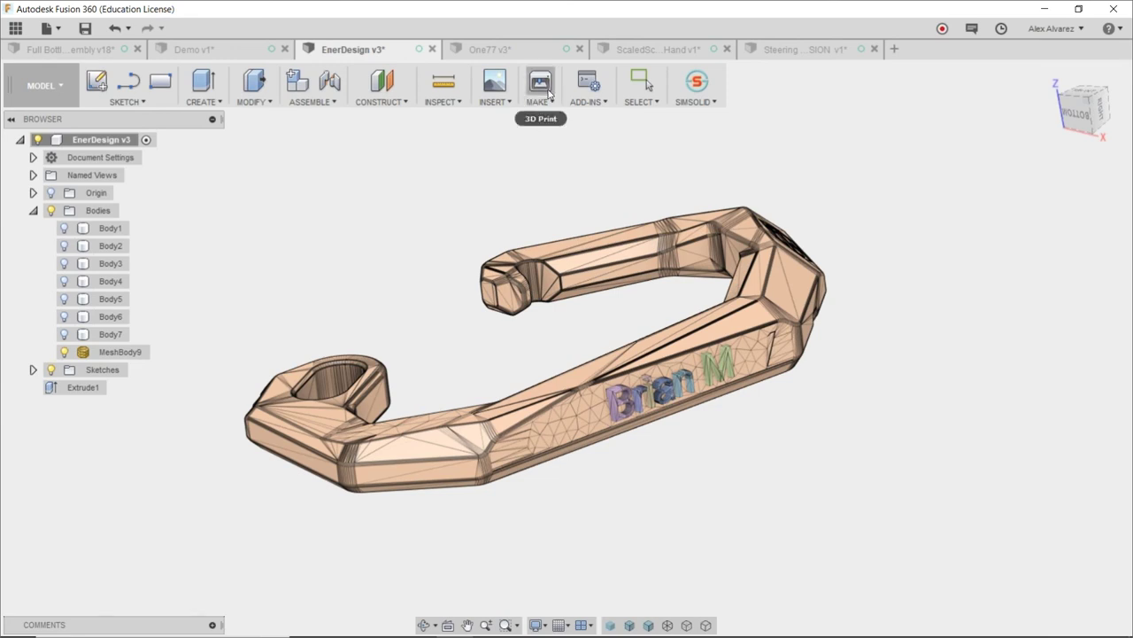
Step: Open MAKE > 3D Print to confirm it is available, then cancel the dialog
left_click(549, 101)
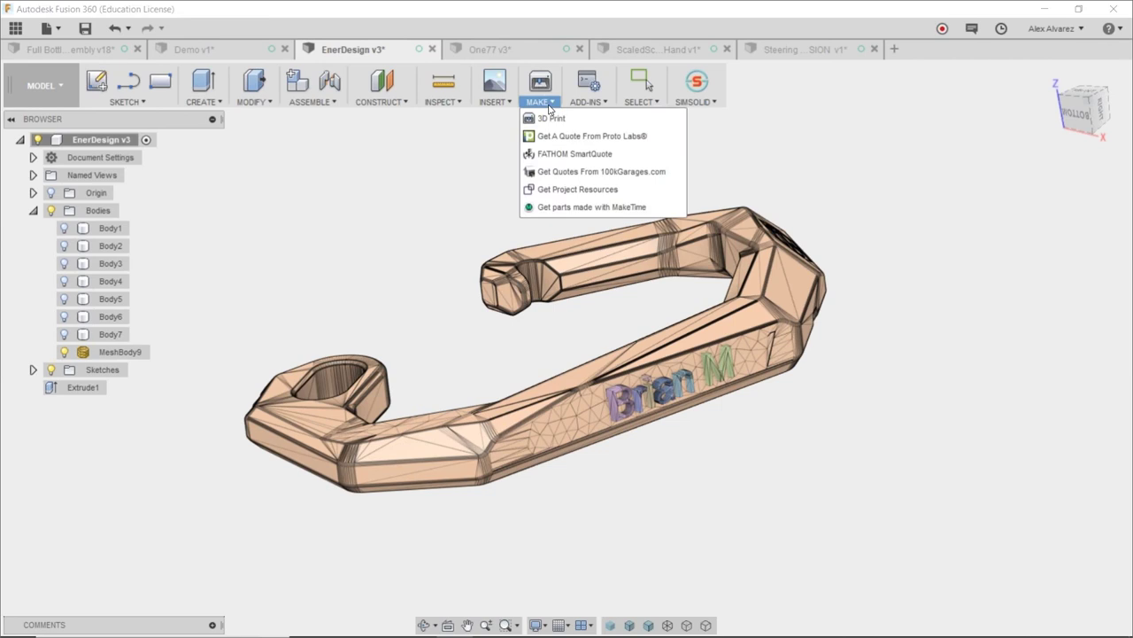
left_click(549, 119)
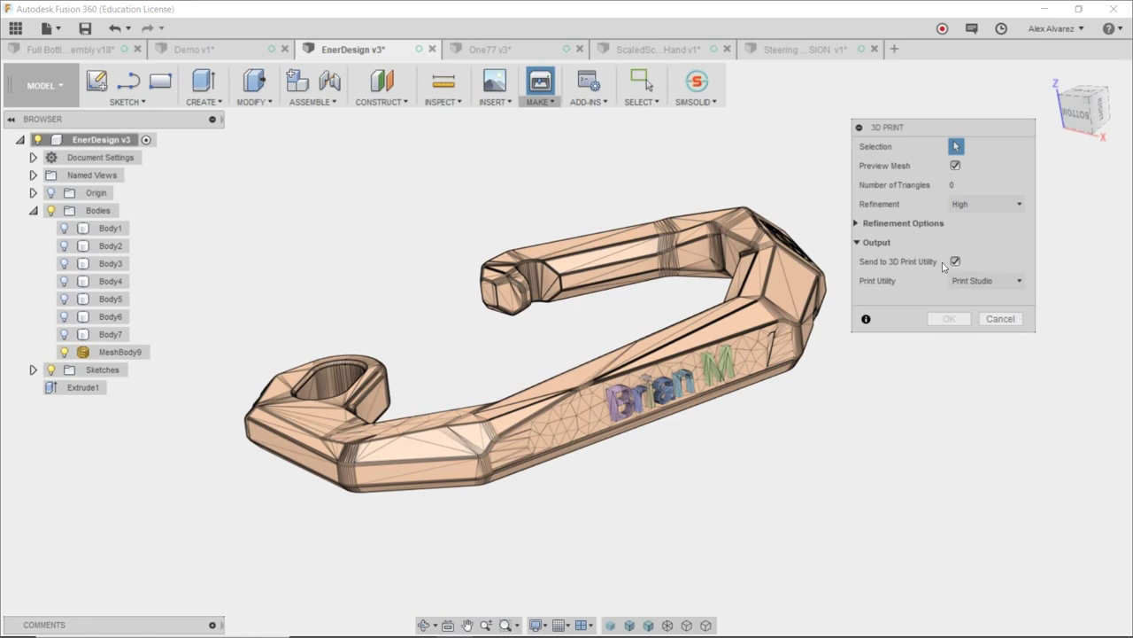
left_click(993, 320)
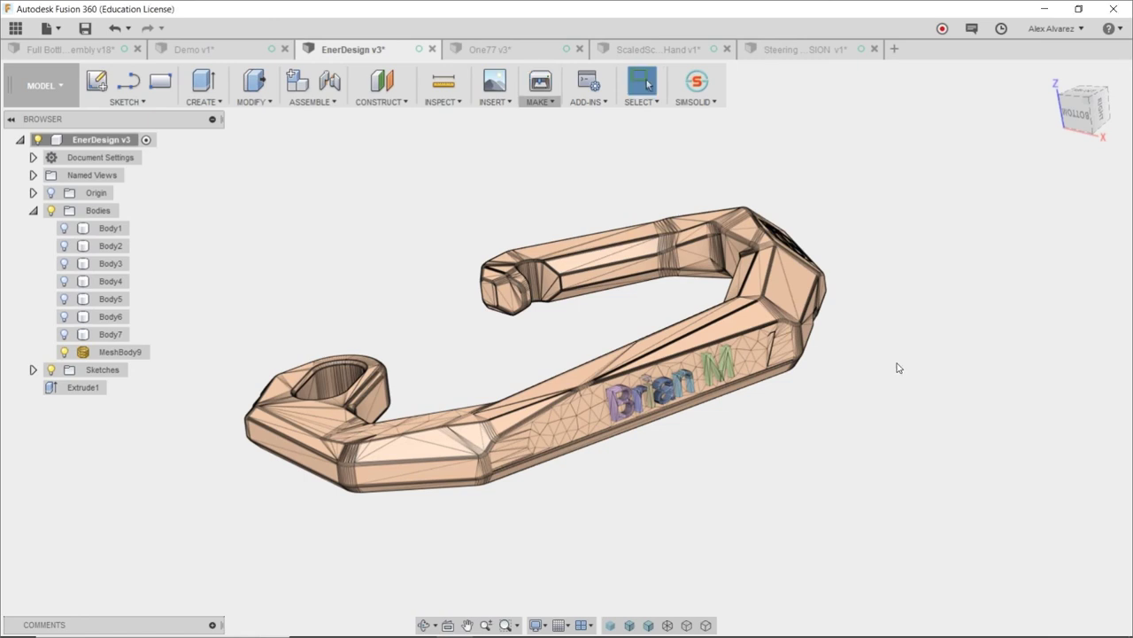
Step: Return to the PowerPoint slide show from the taskbar and advance to the Contact Us slide
mouse_move(102, 611)
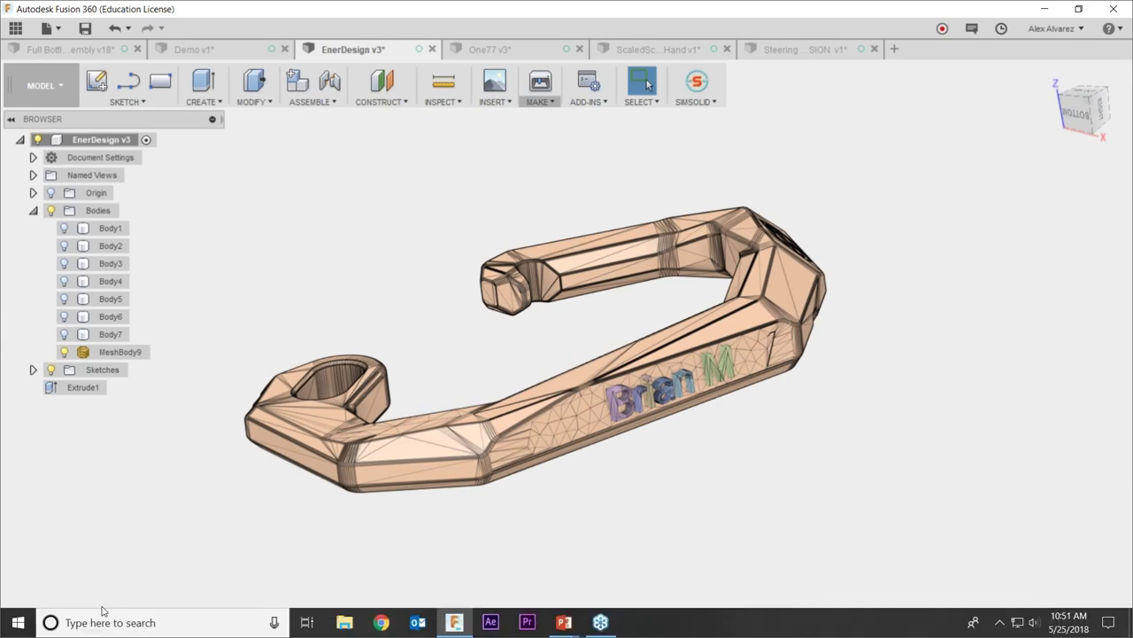
mouse_move(564, 622)
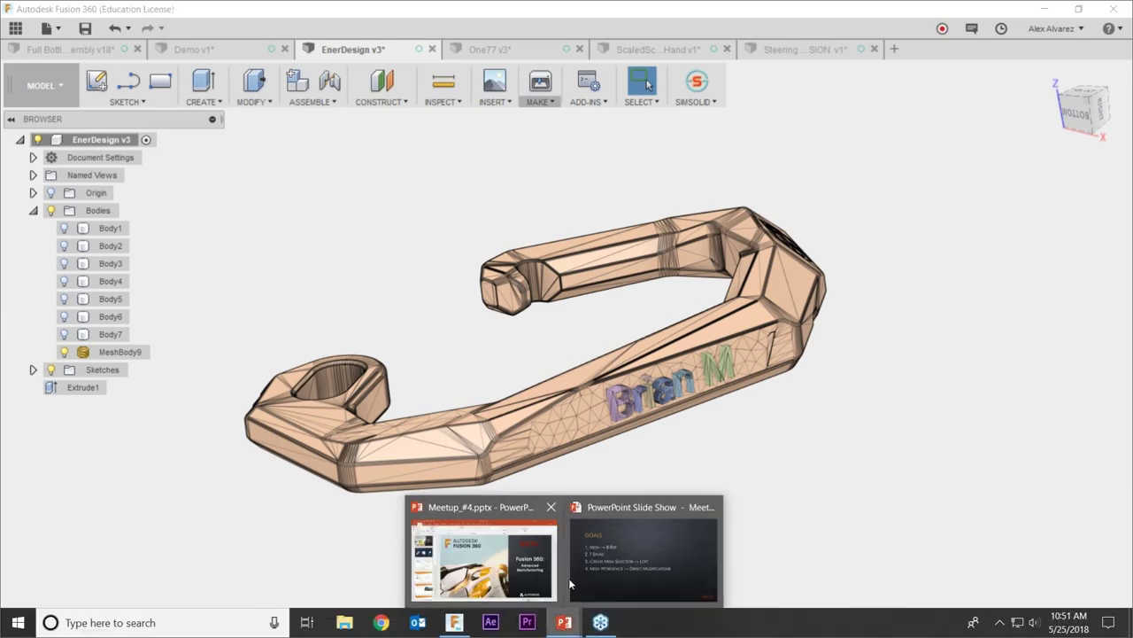
left_click(591, 566)
key("Right")
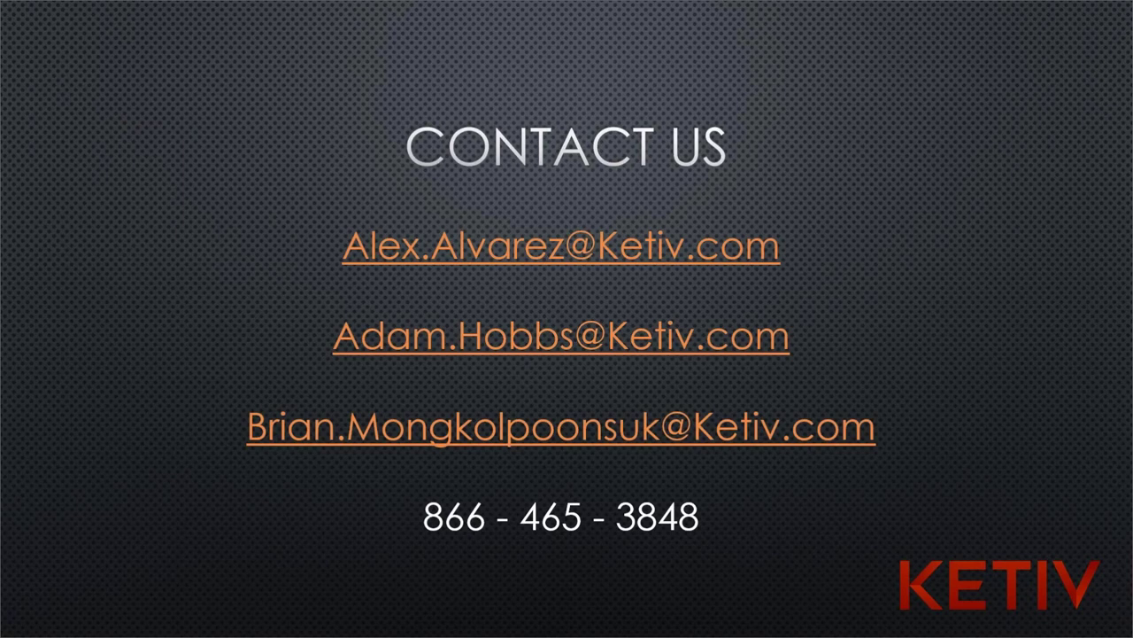